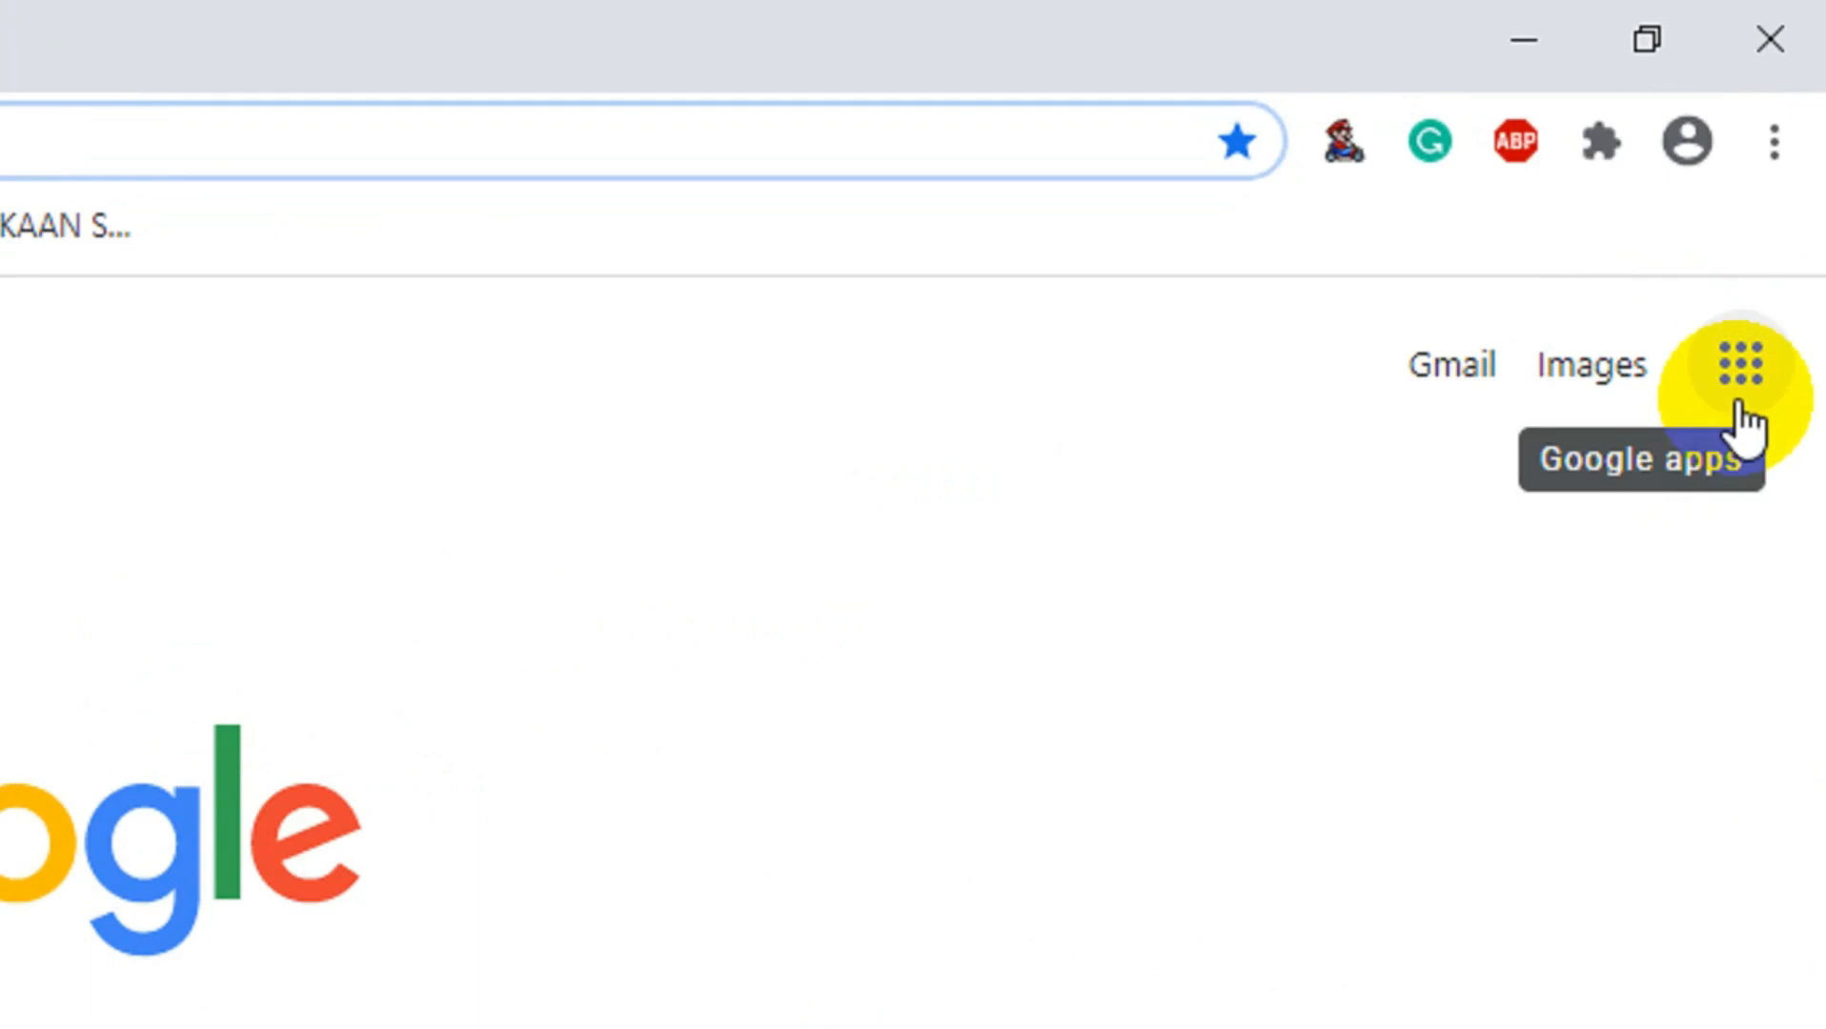
Step: Open Google Drive from the apps grid and sign in with the chosen Google account
left_click(1742, 420)
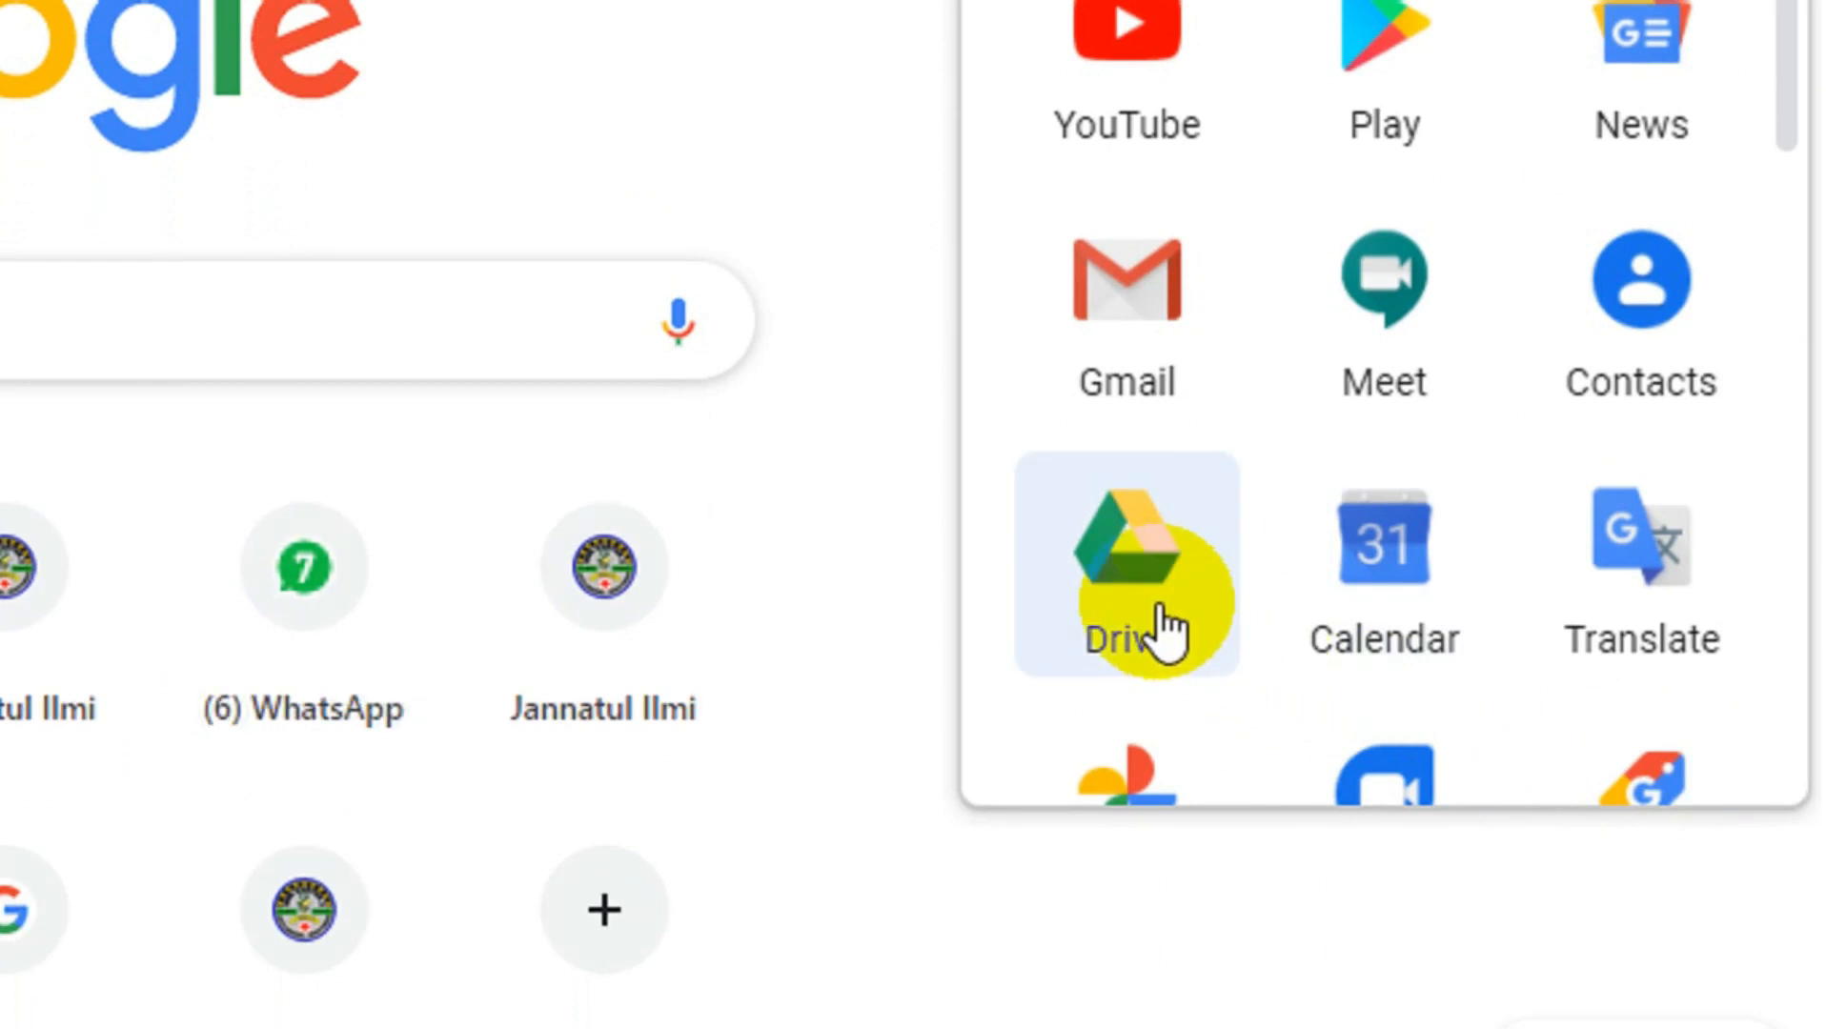
left_click(1158, 602)
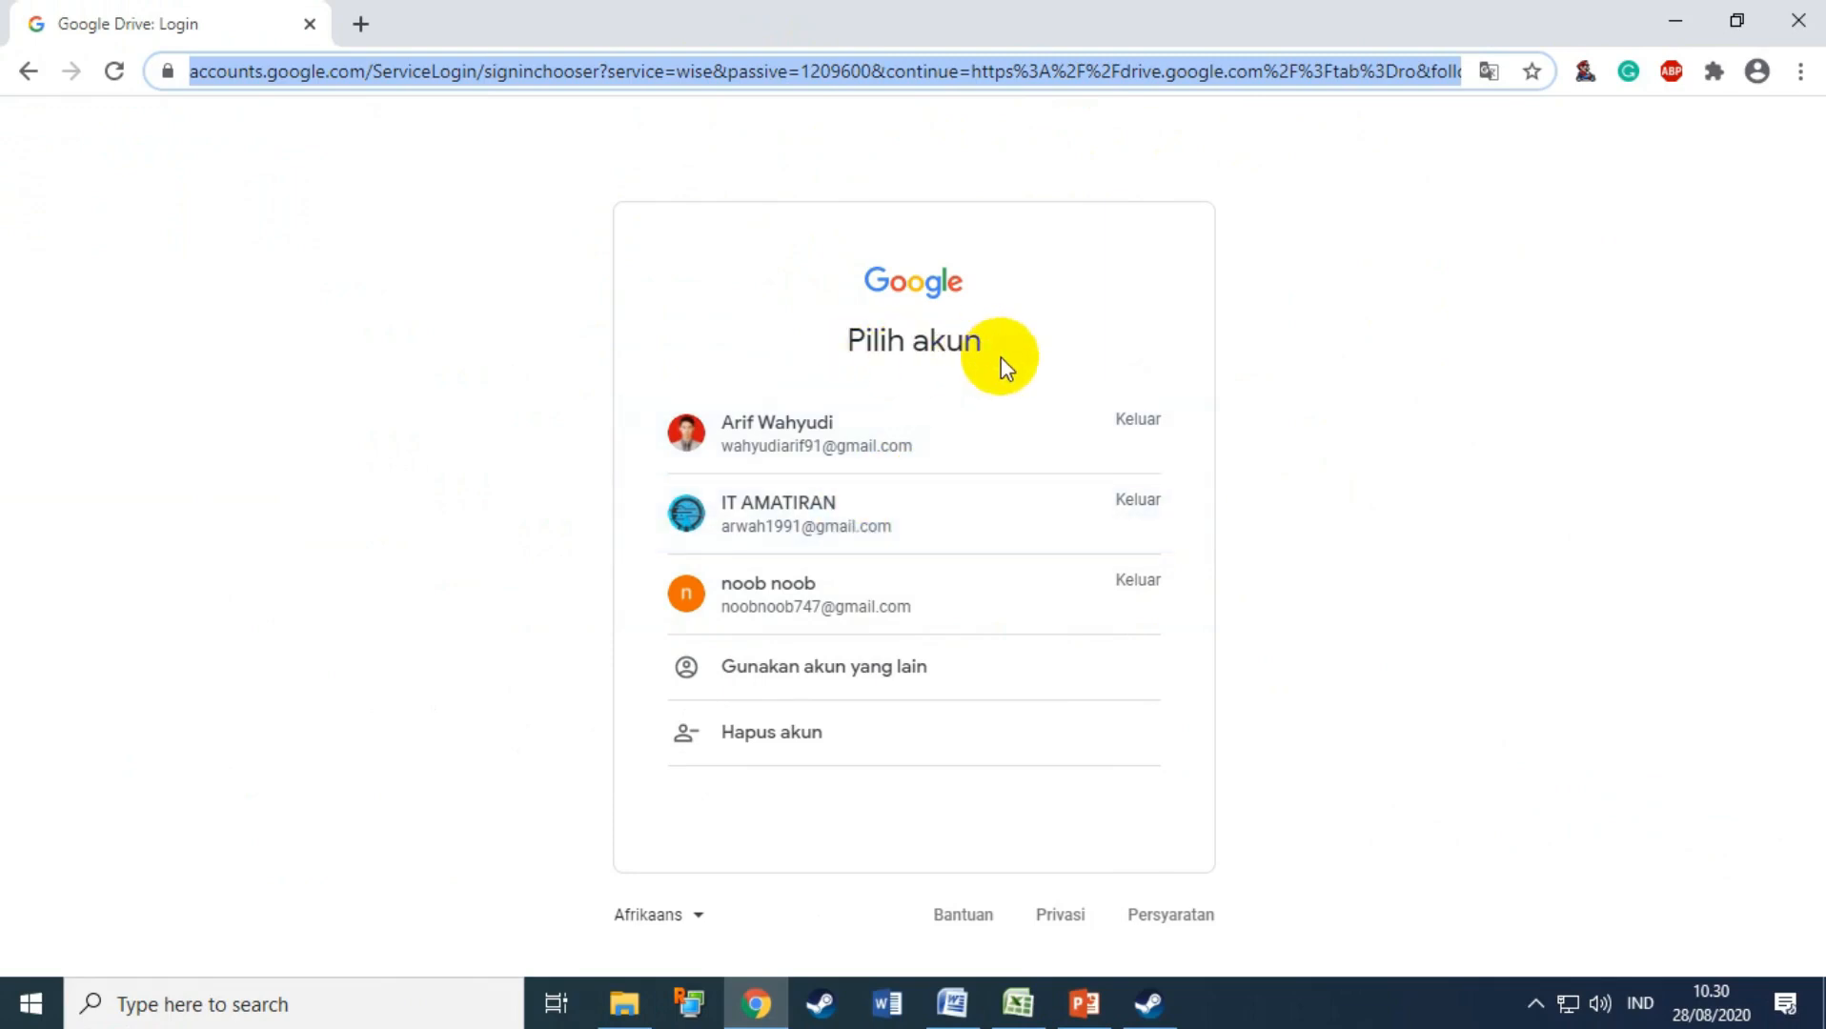
left_click(761, 536)
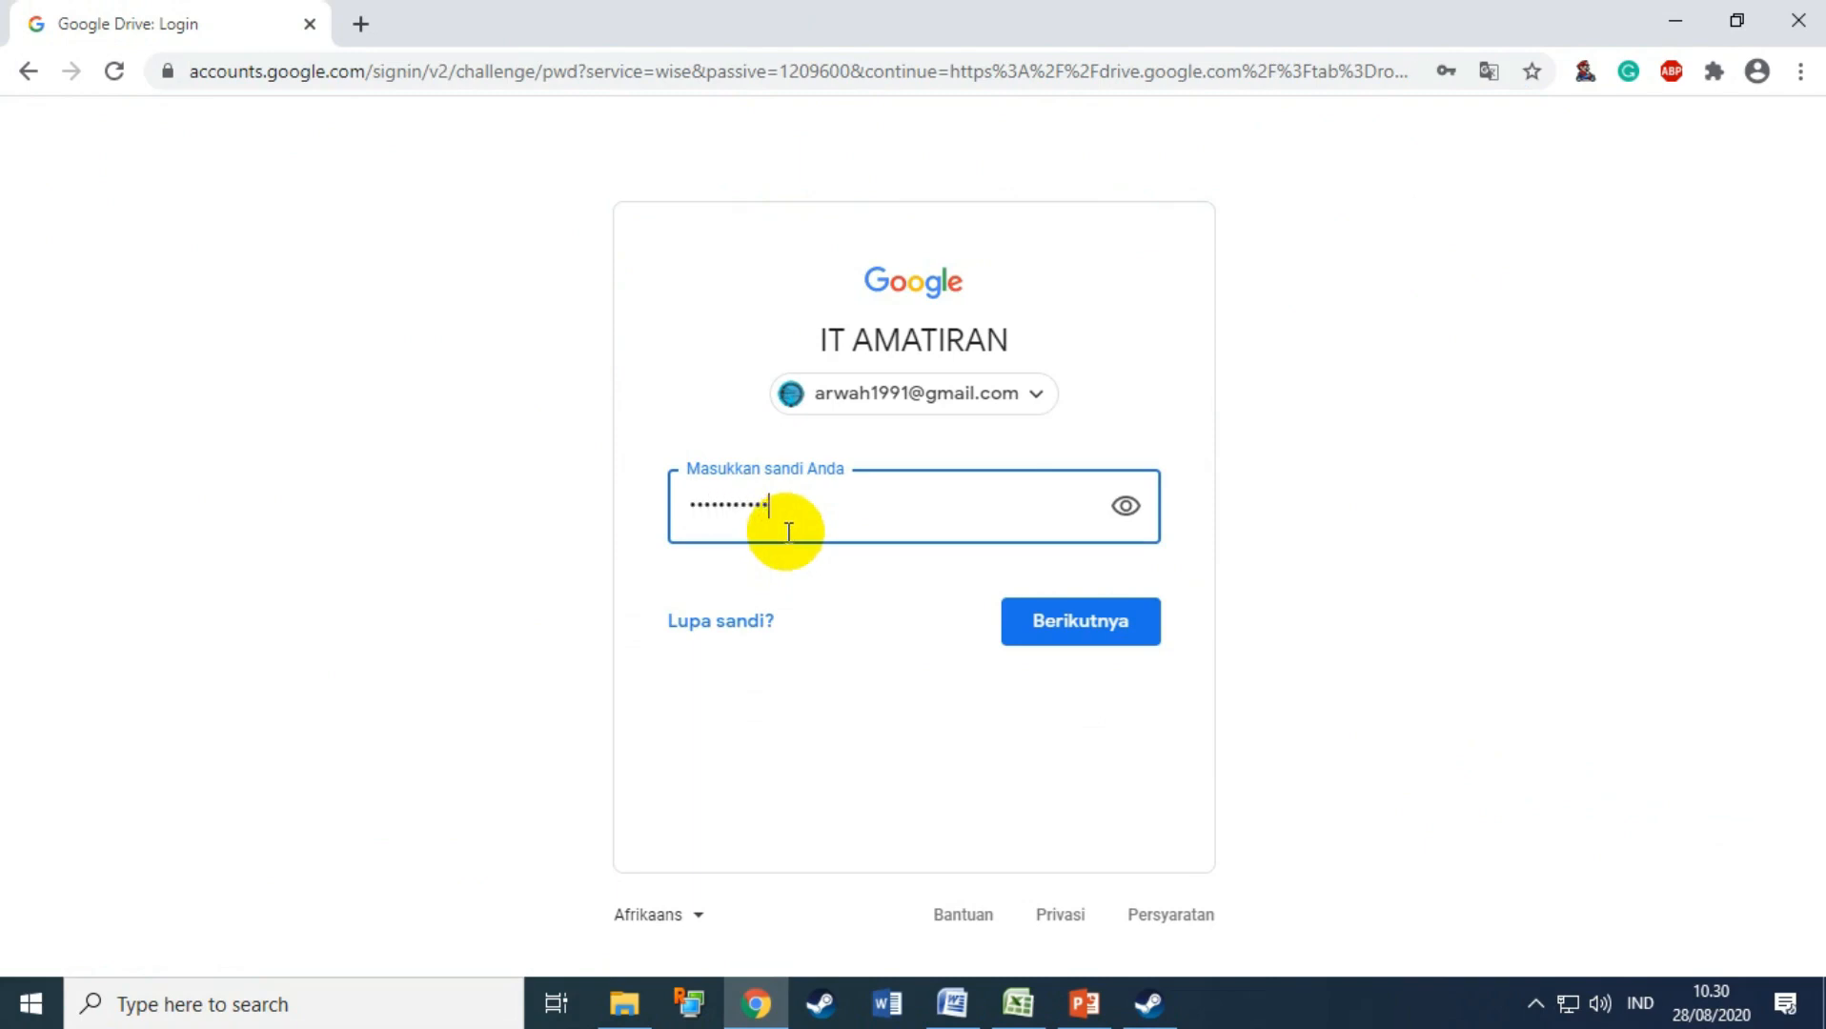
left_click(1018, 615)
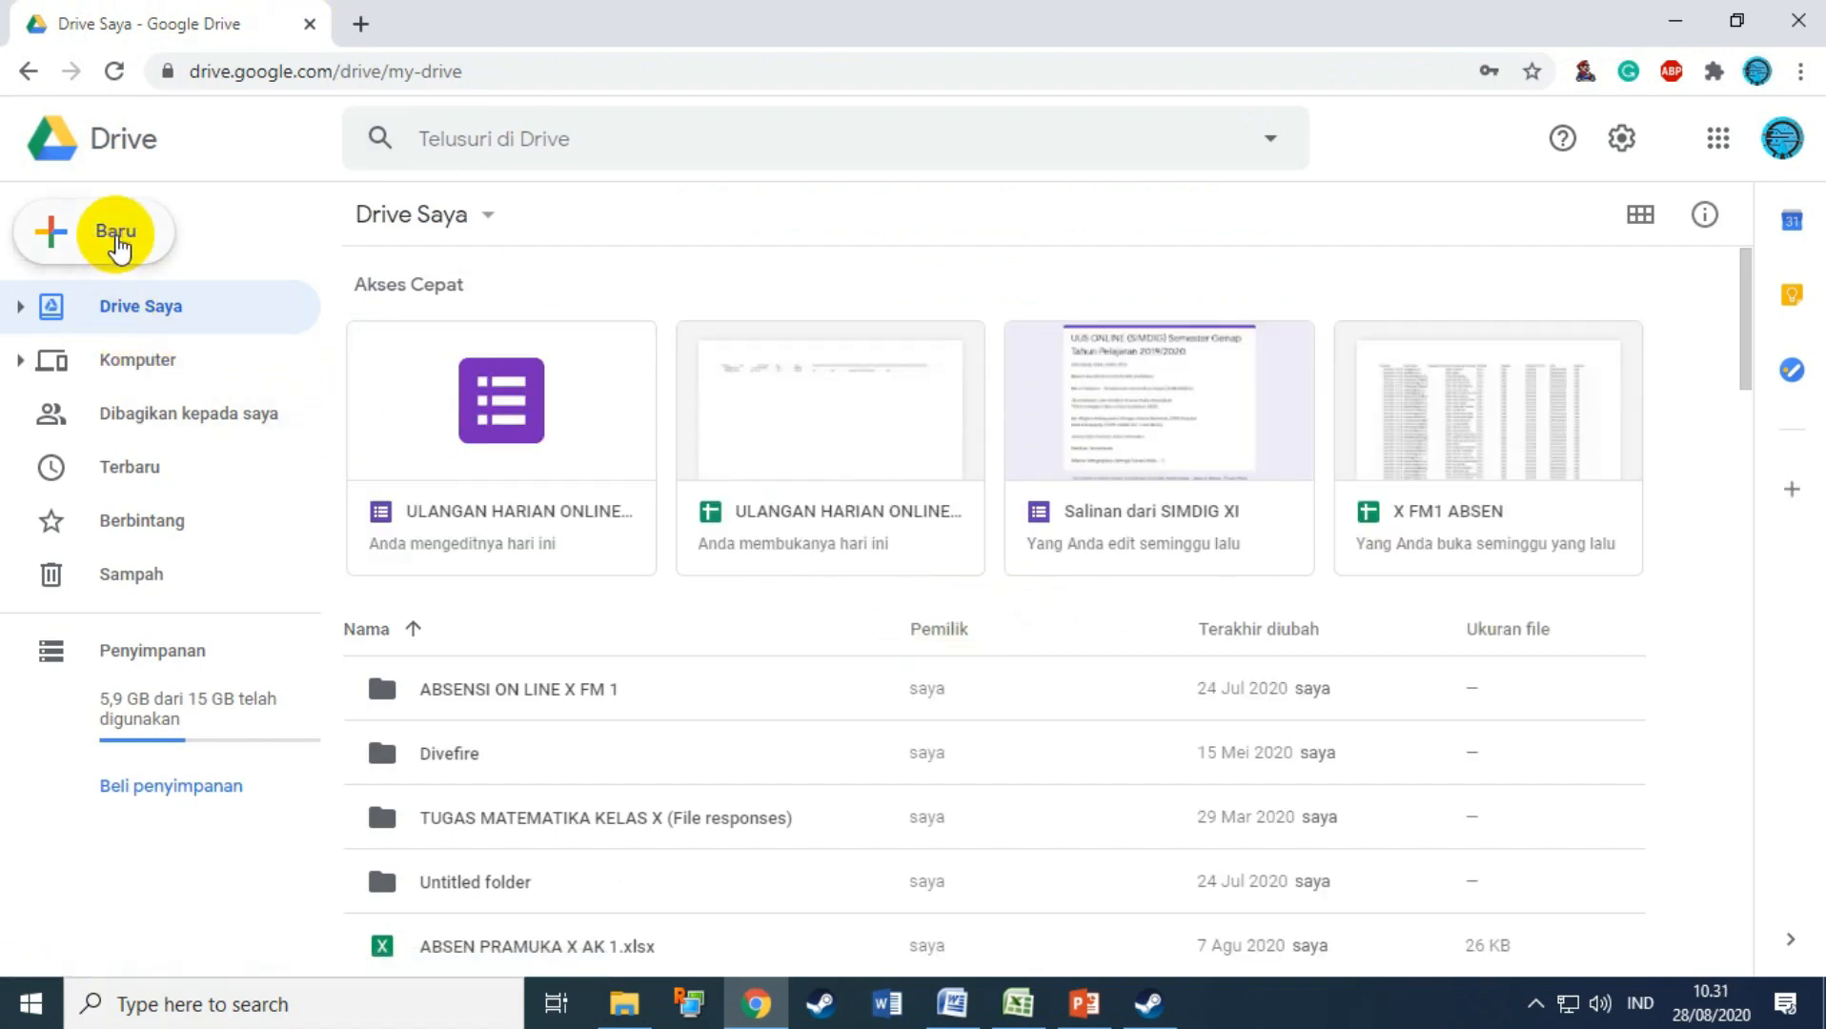
Step: After glancing at Drive settings, open the New menu's More list to reveal Google Forms options
left_click(117, 246)
left_click(237, 154)
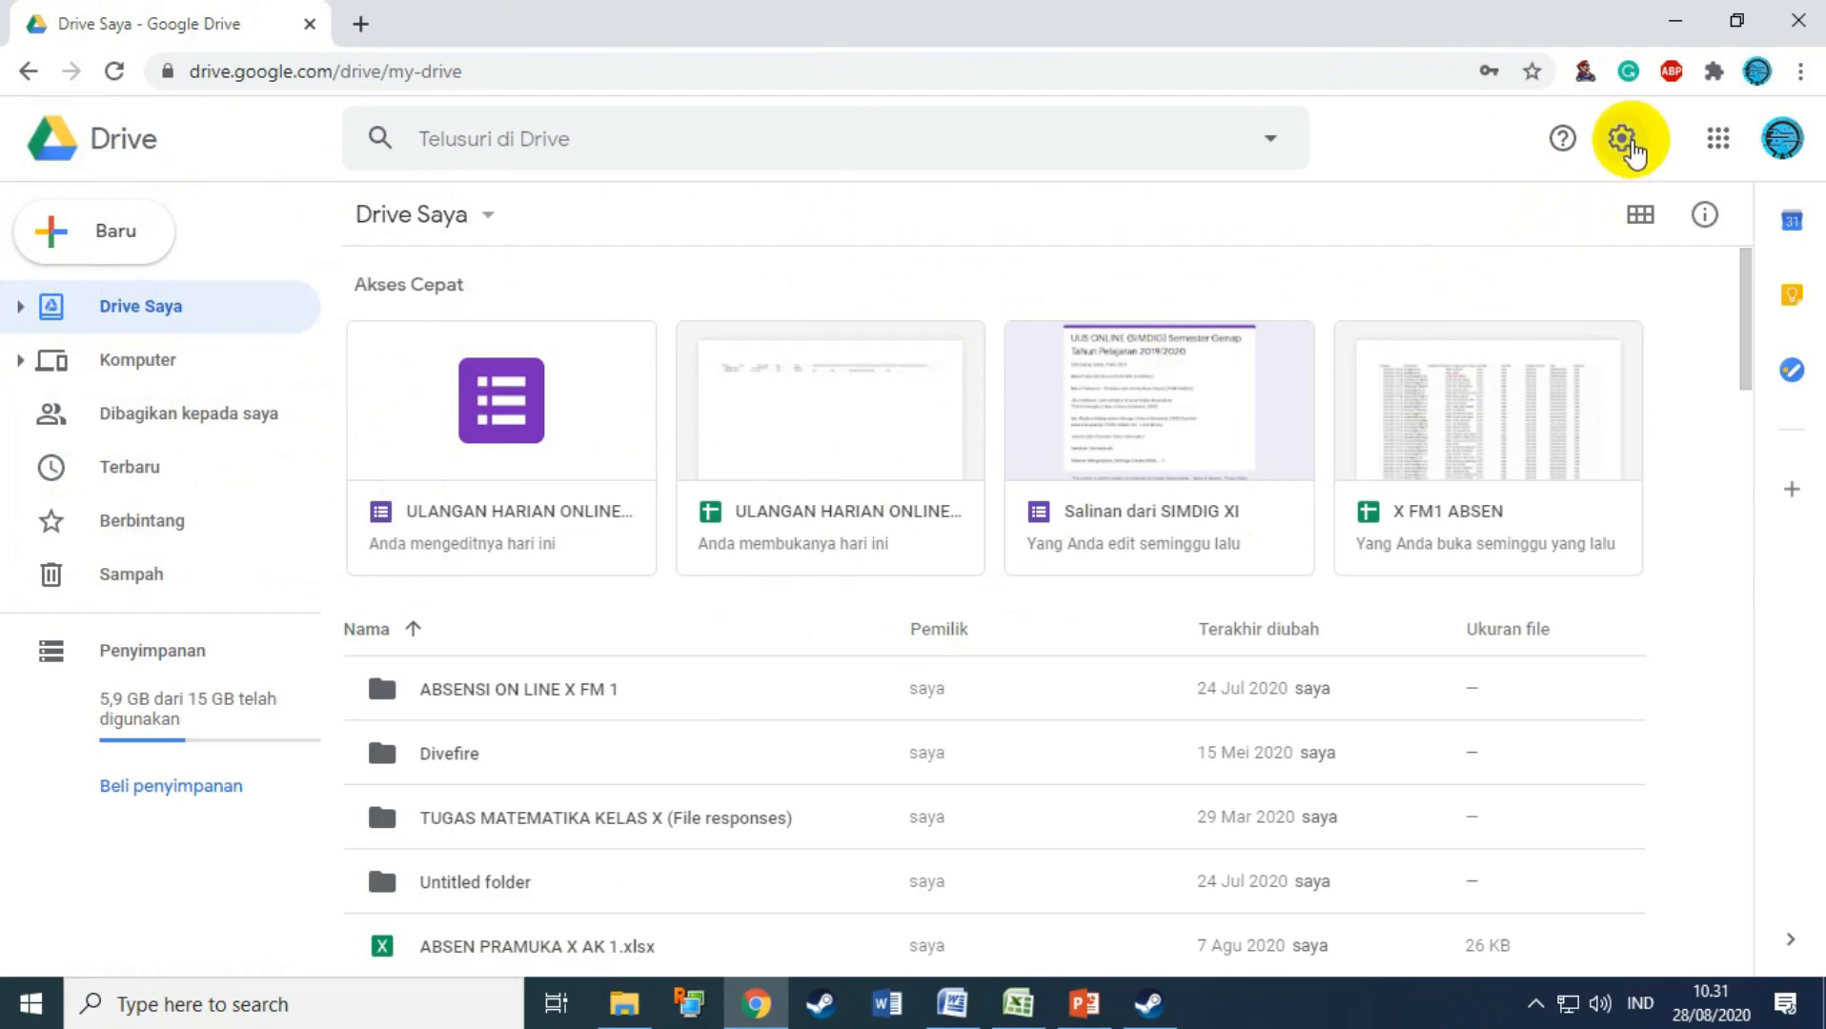
left_click(1631, 145)
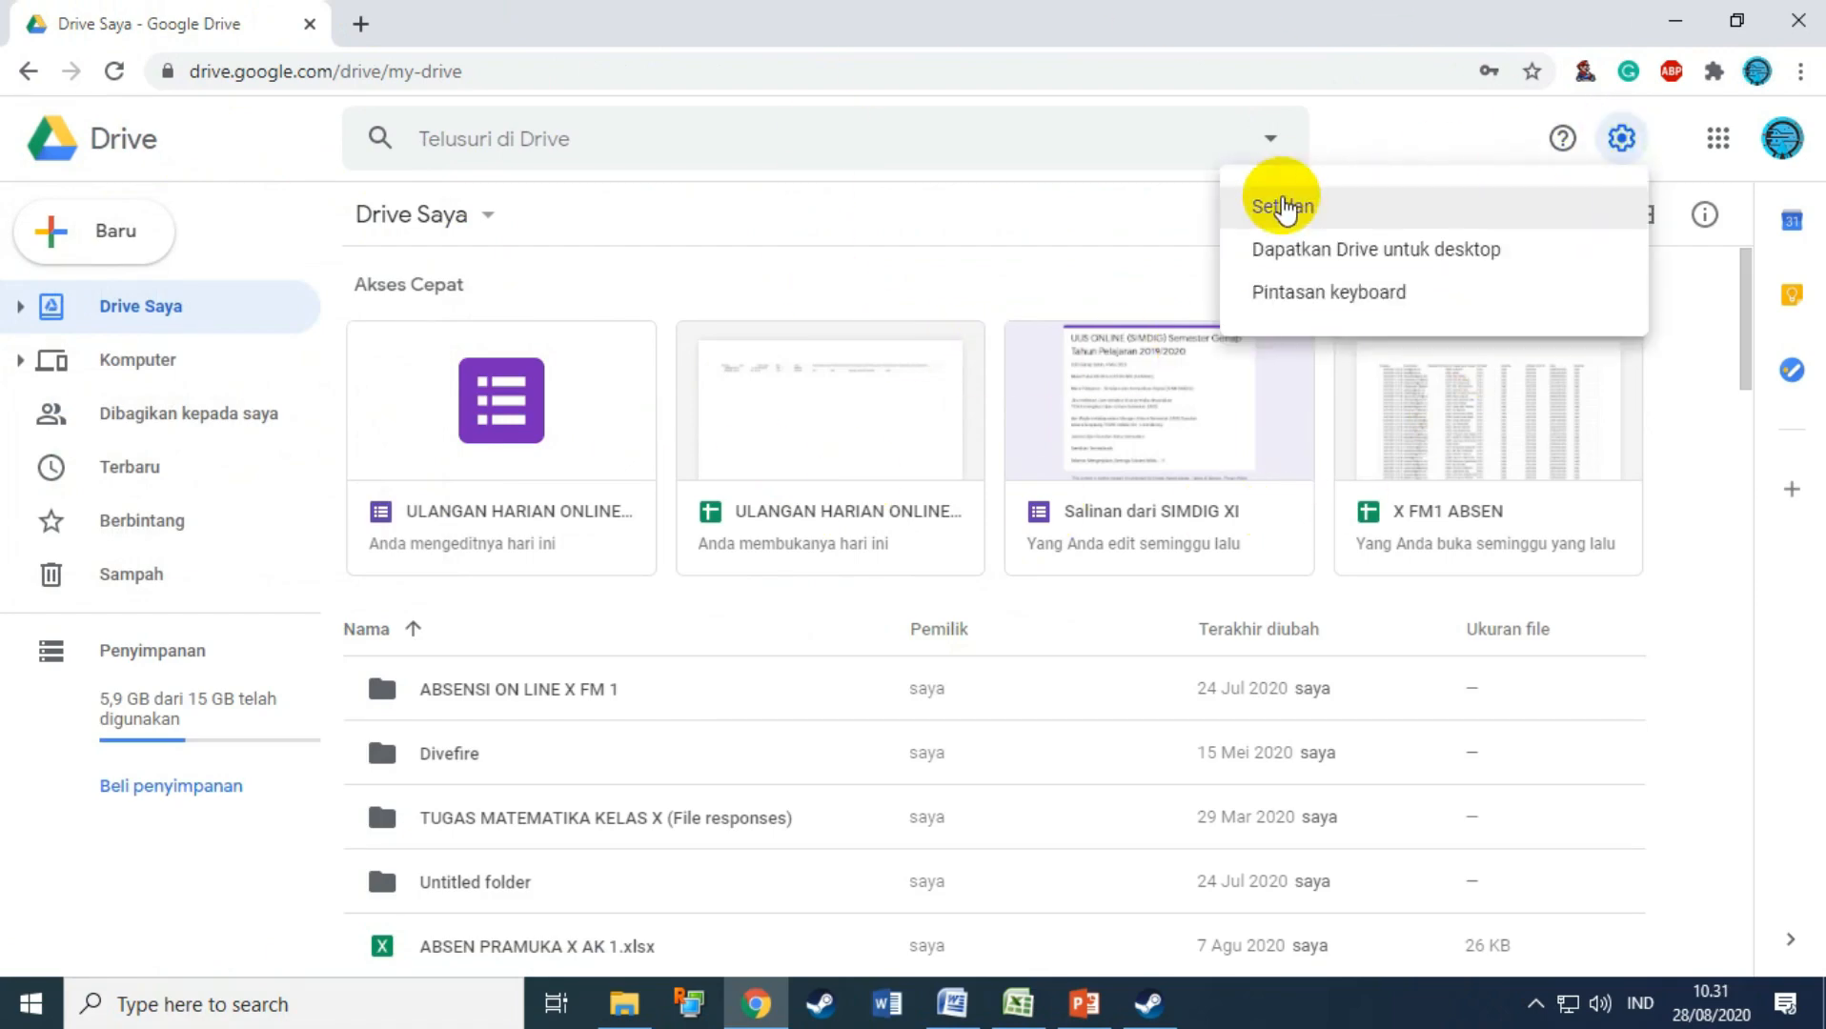
left_click(1282, 208)
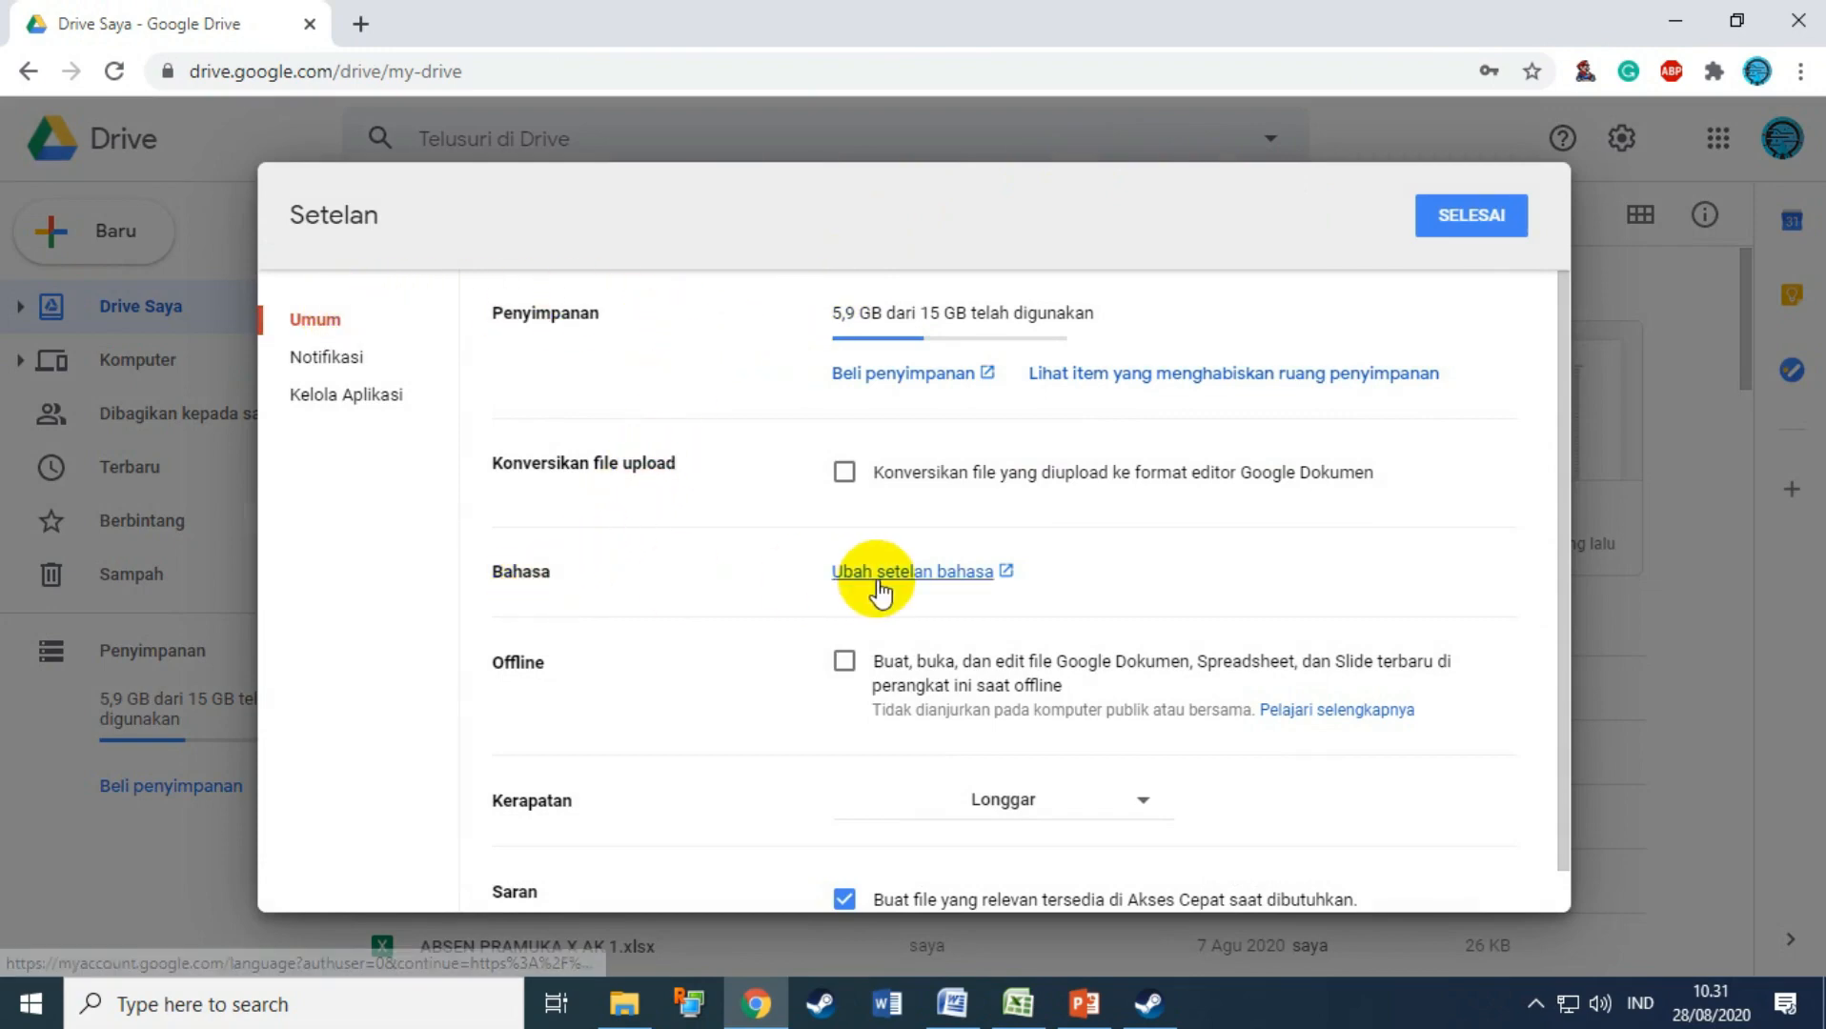
left_click(1465, 212)
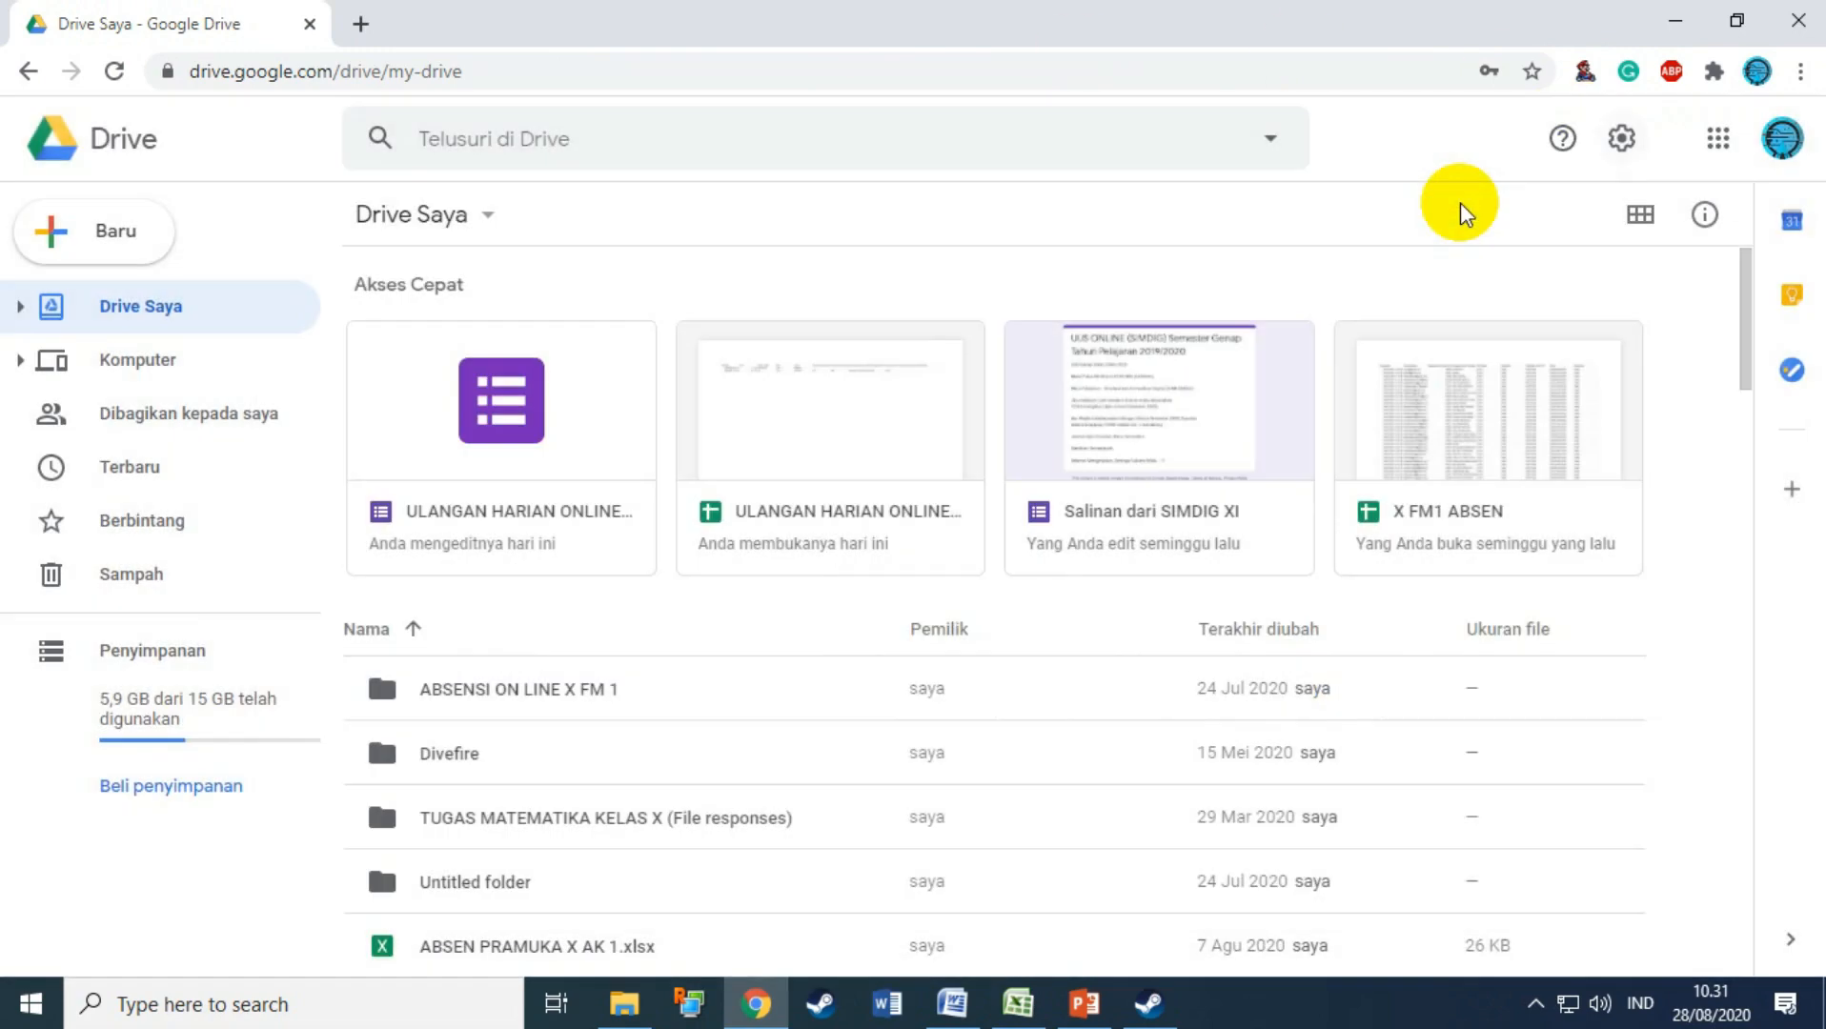
left_click(78, 240)
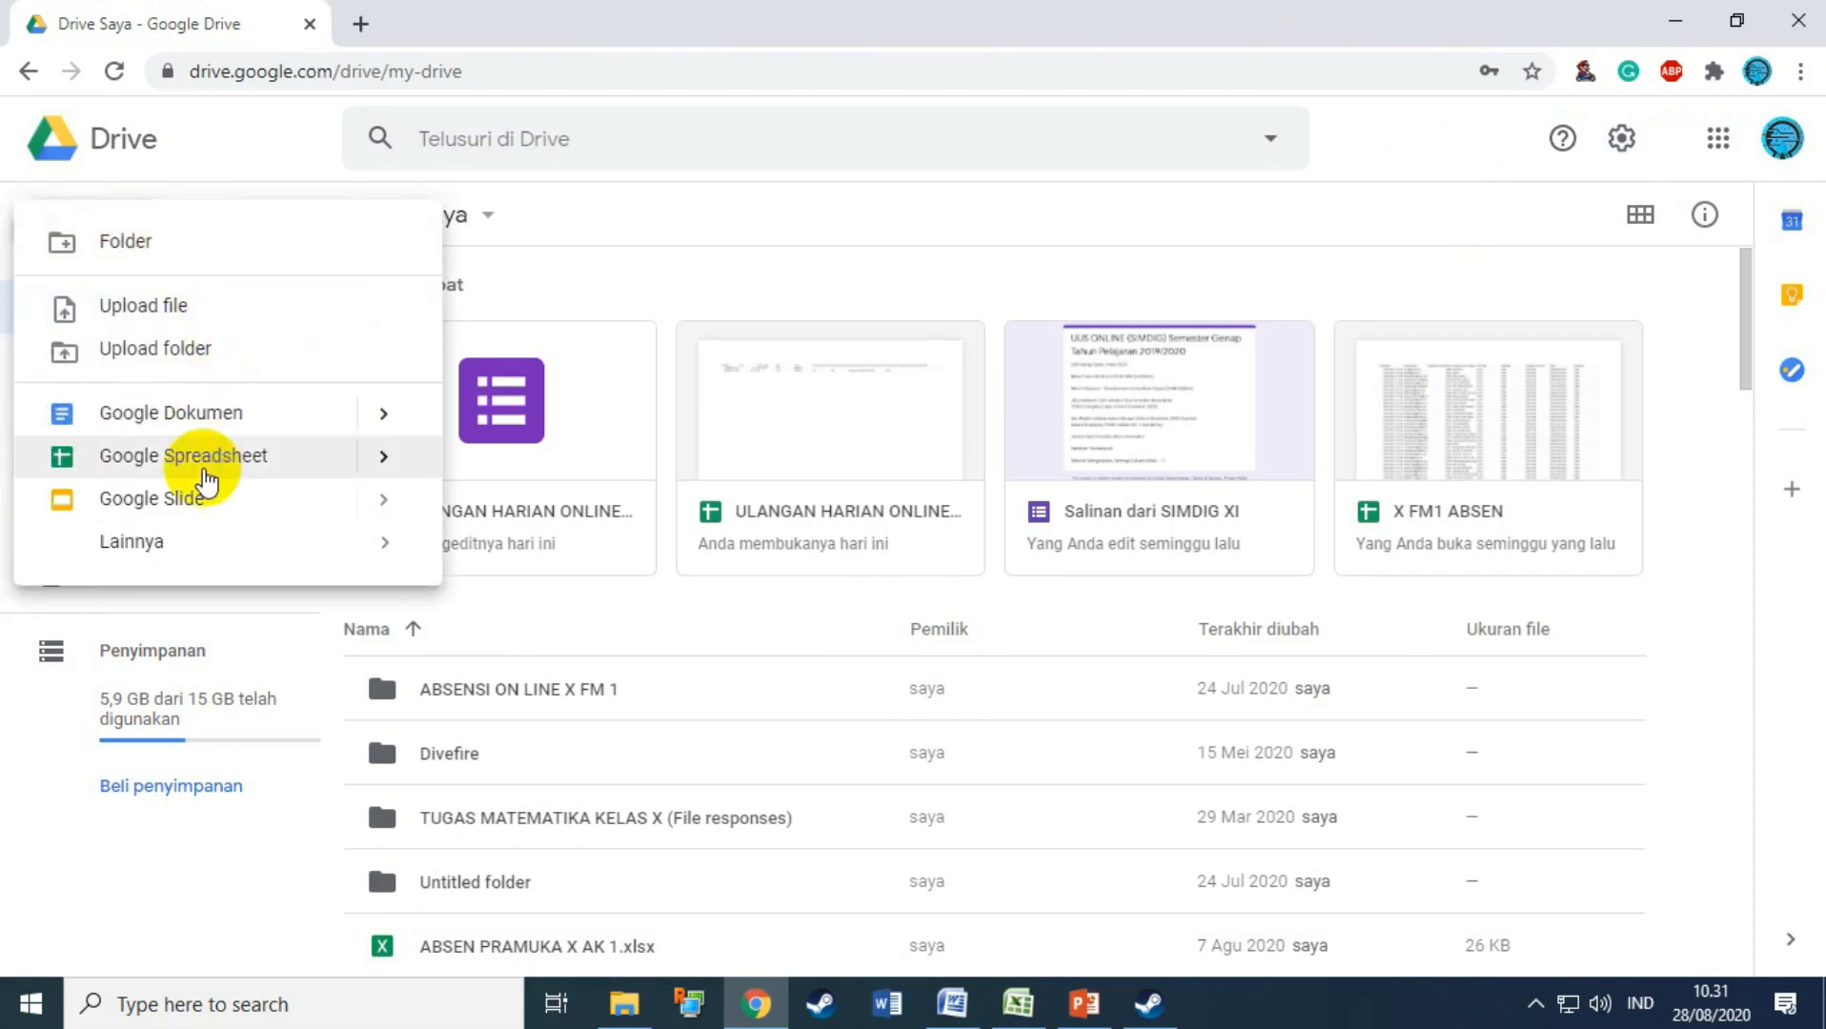
mouse_move(163, 561)
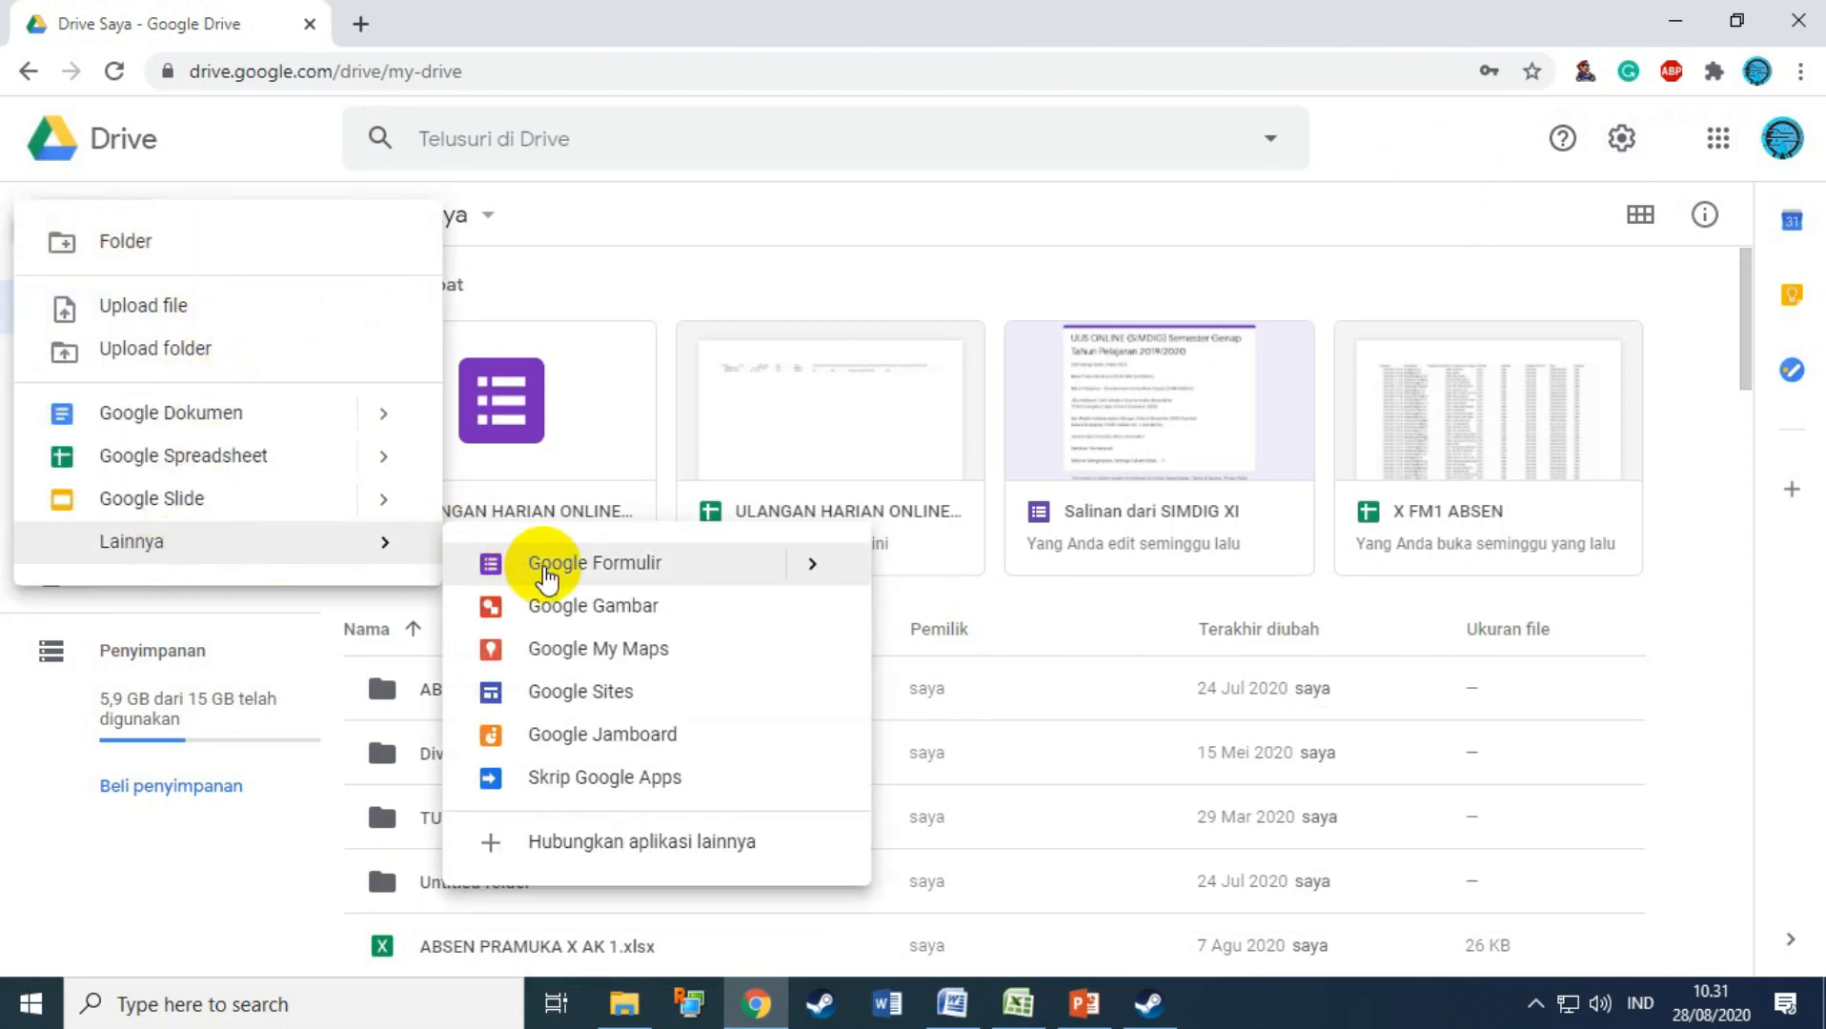
Step: Create a blank form and paste the title 'ULANGAN HARIAN ONLINE 1 – HARDWARE KOMPUTER' from Word
mouse_move(808, 570)
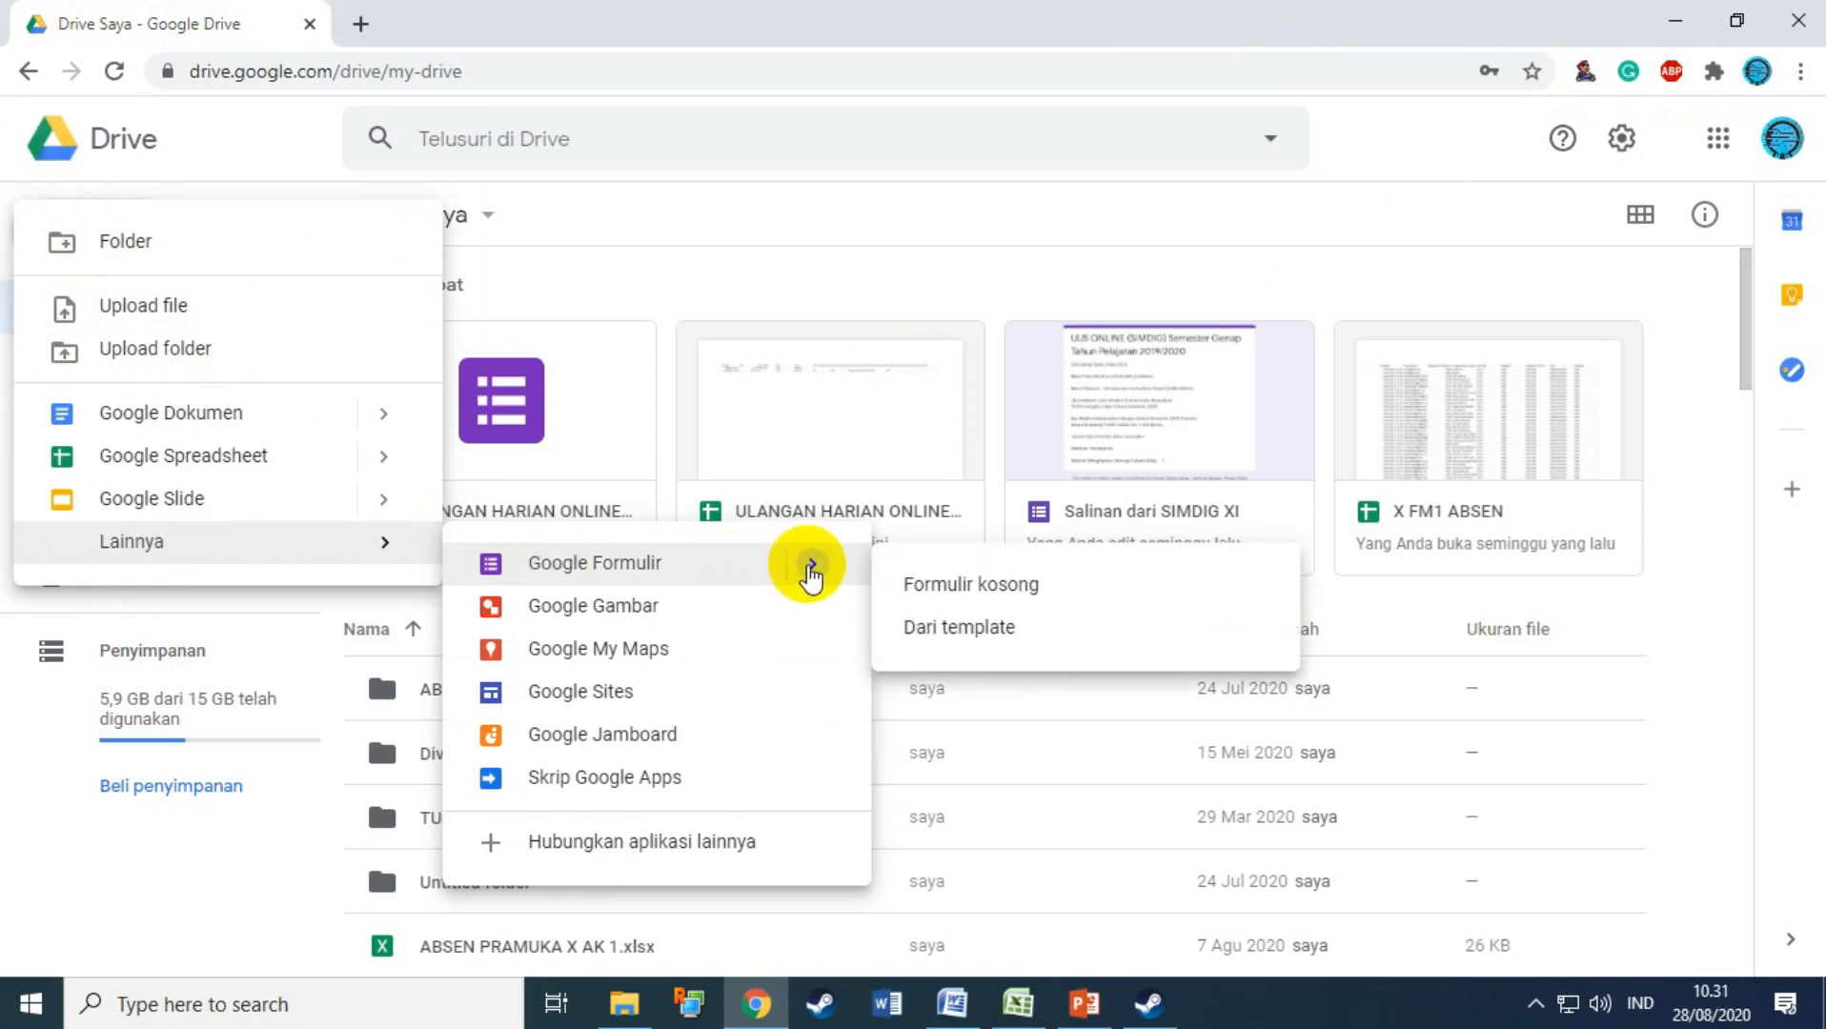
left_click(982, 585)
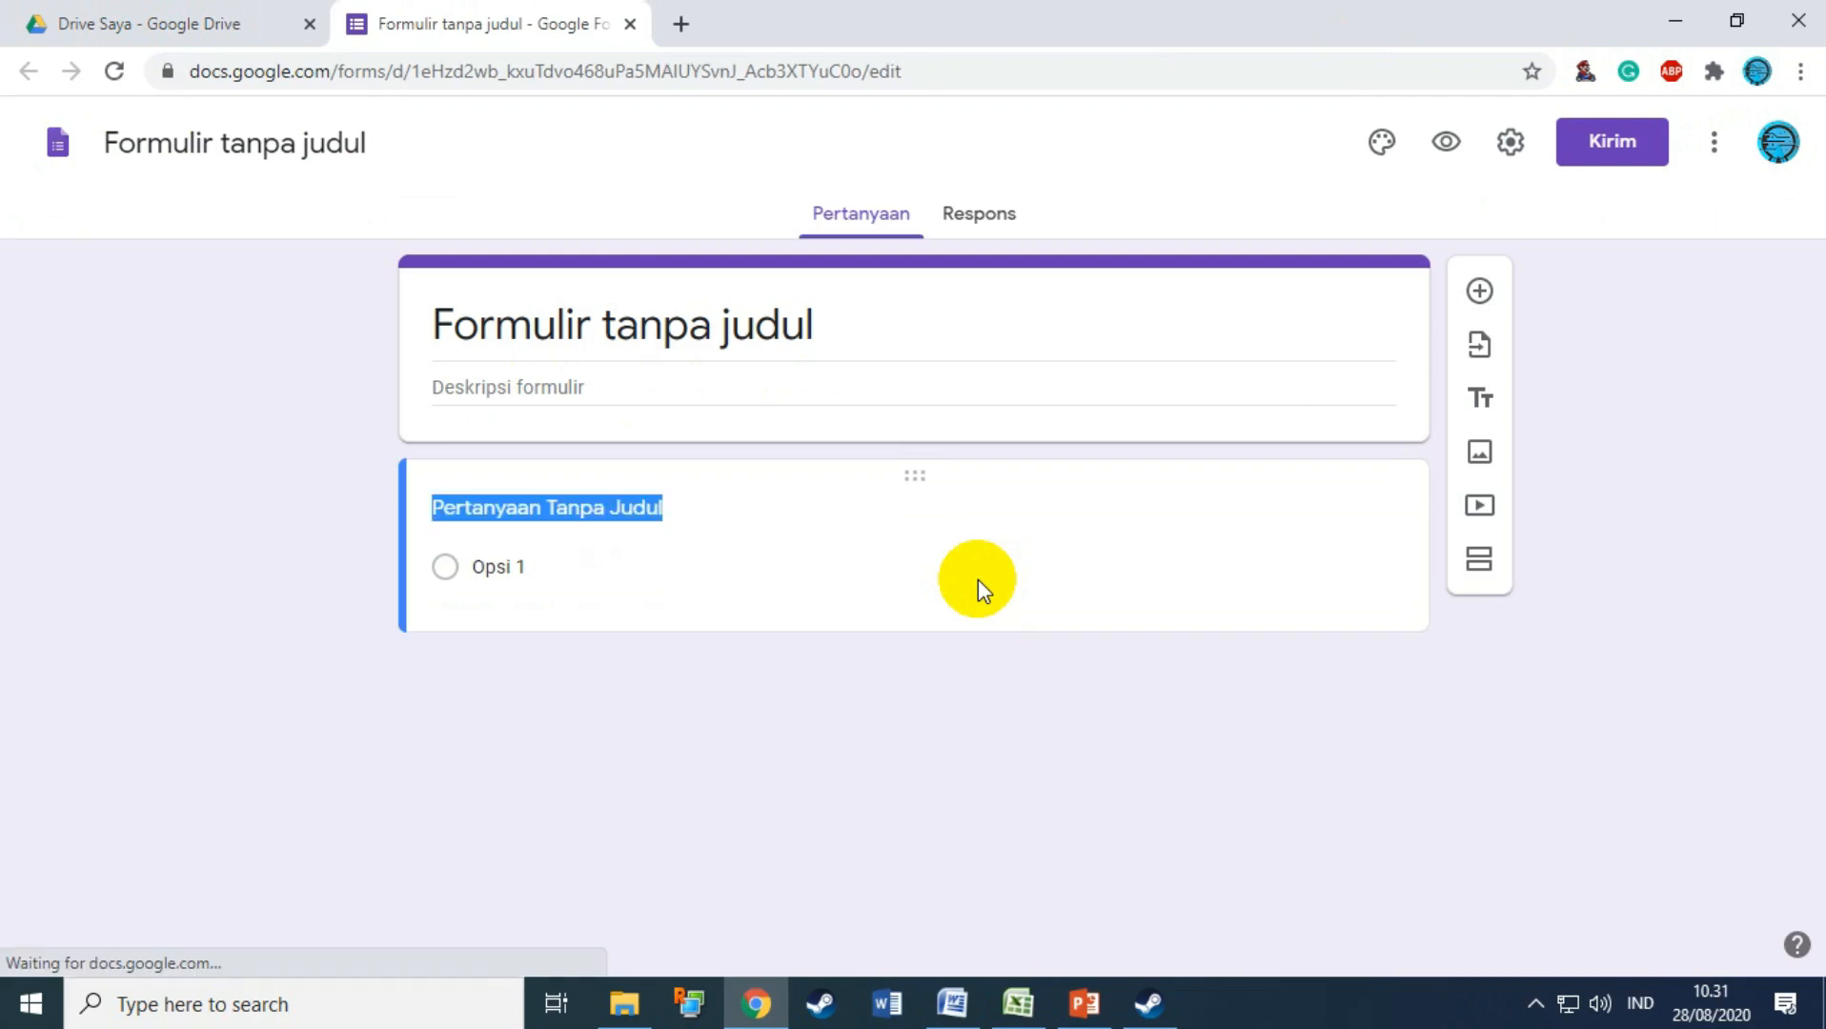
left_click(753, 335)
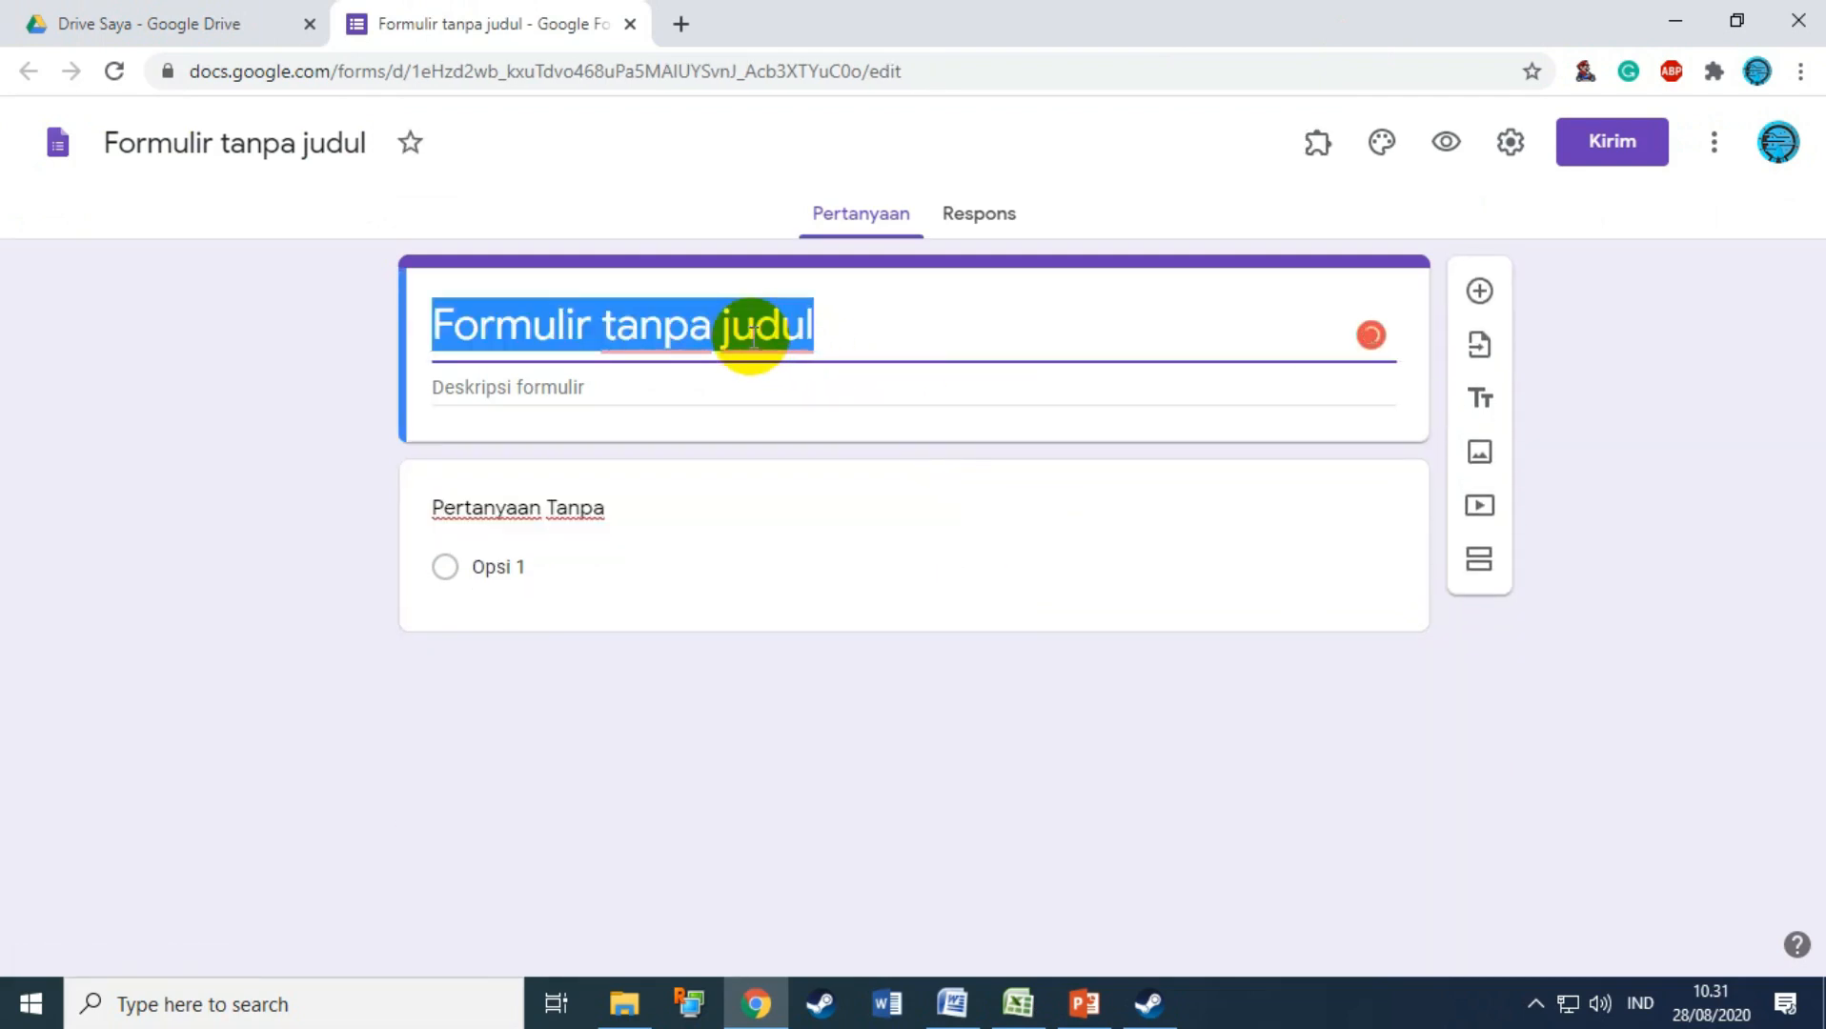
left_click(953, 999)
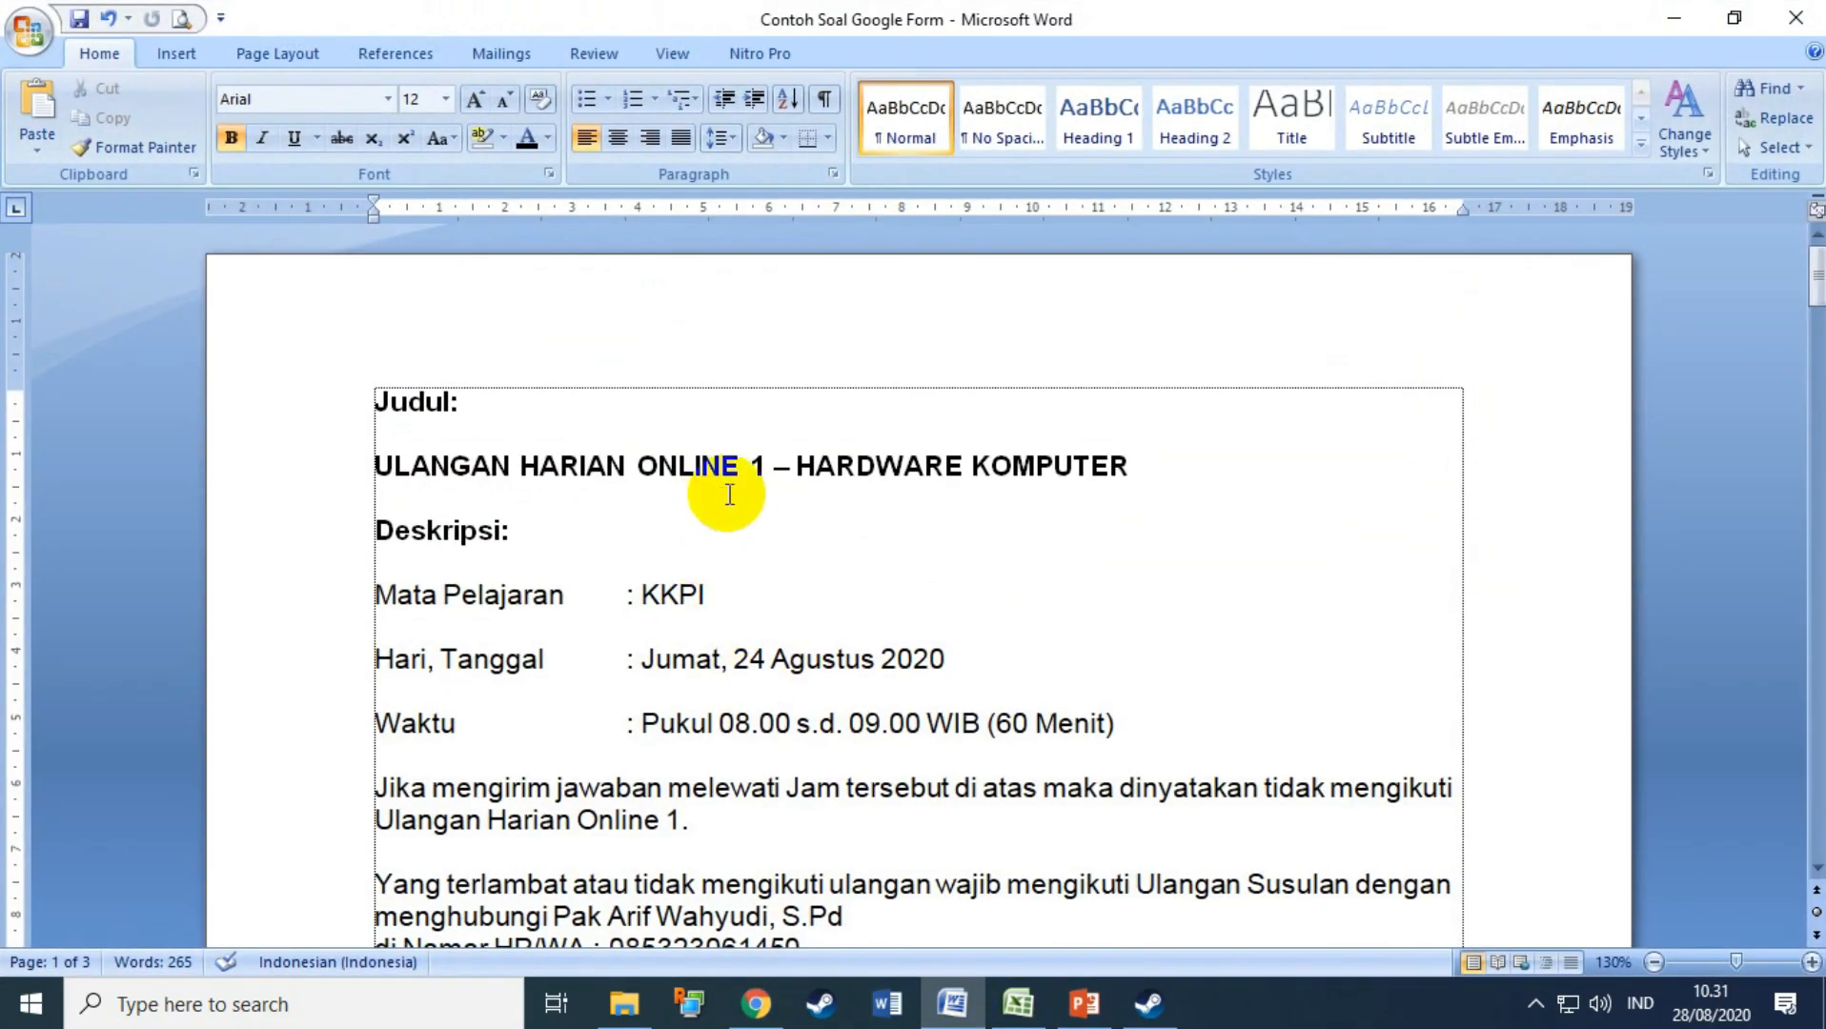
left_click_drag(396, 452, 1117, 463)
key("ctrl+c")
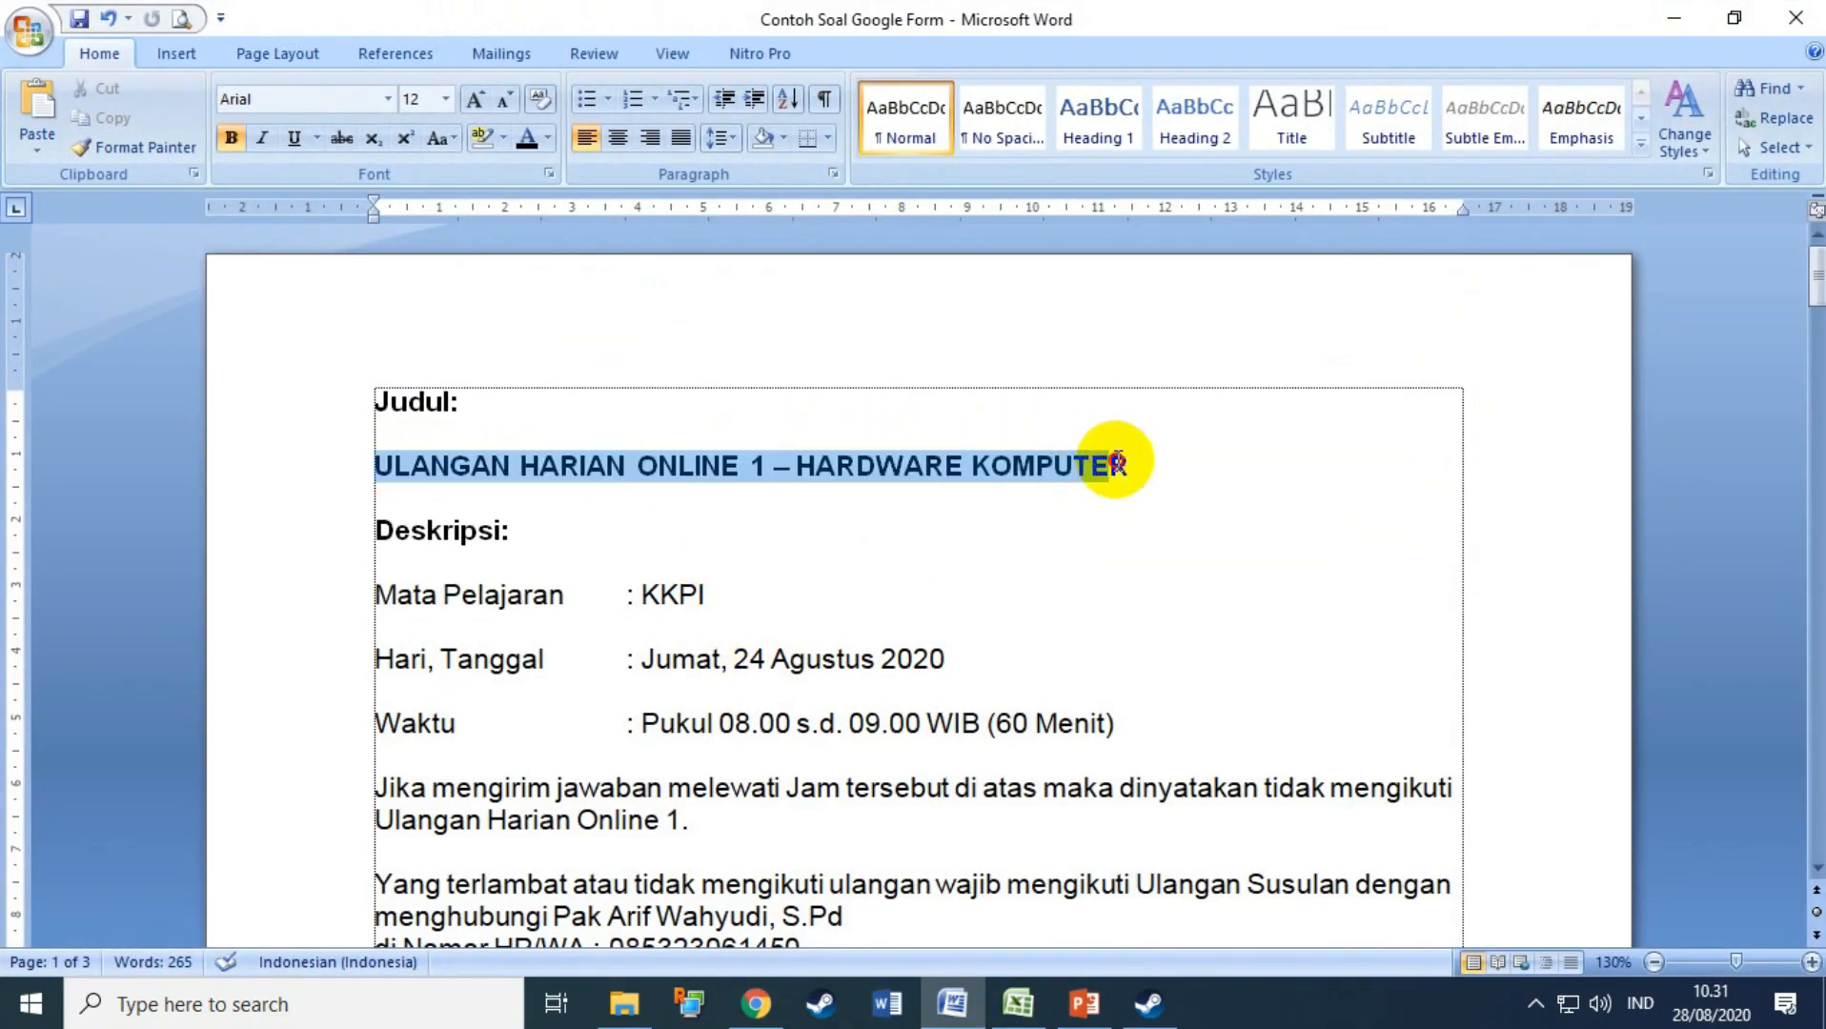
left_click(756, 1003)
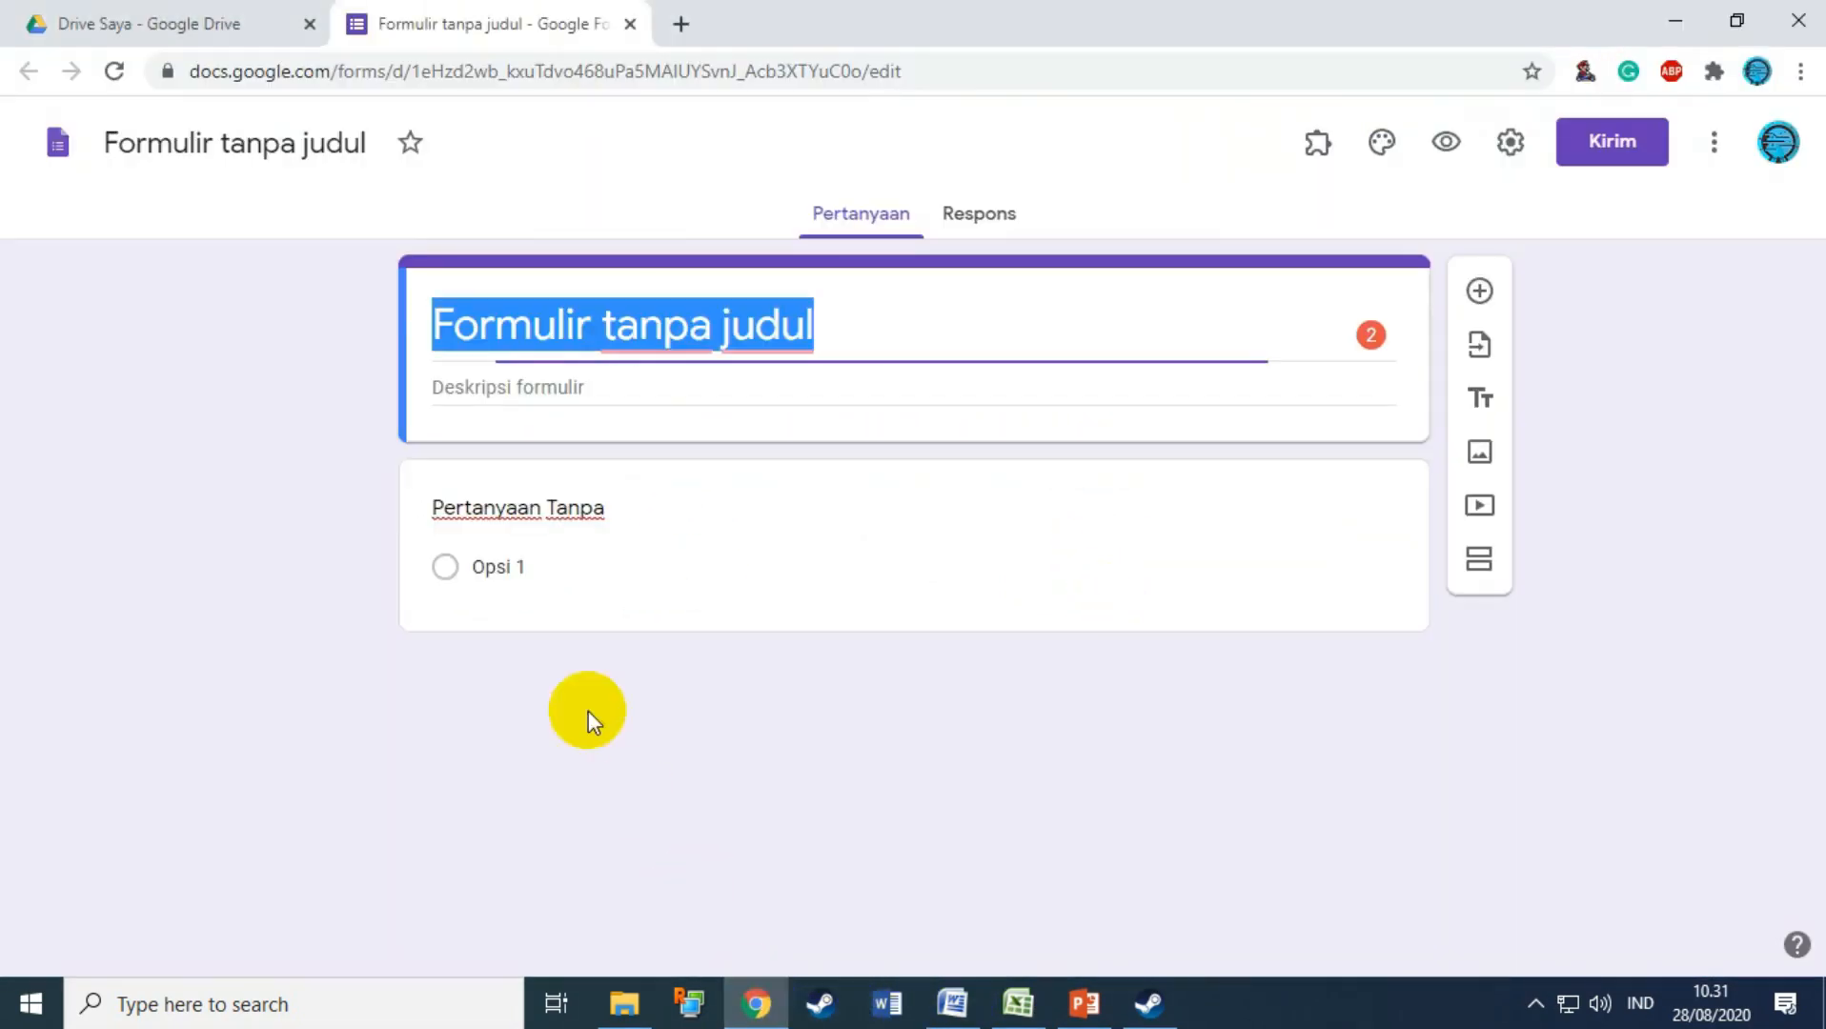
key("ctrl+v")
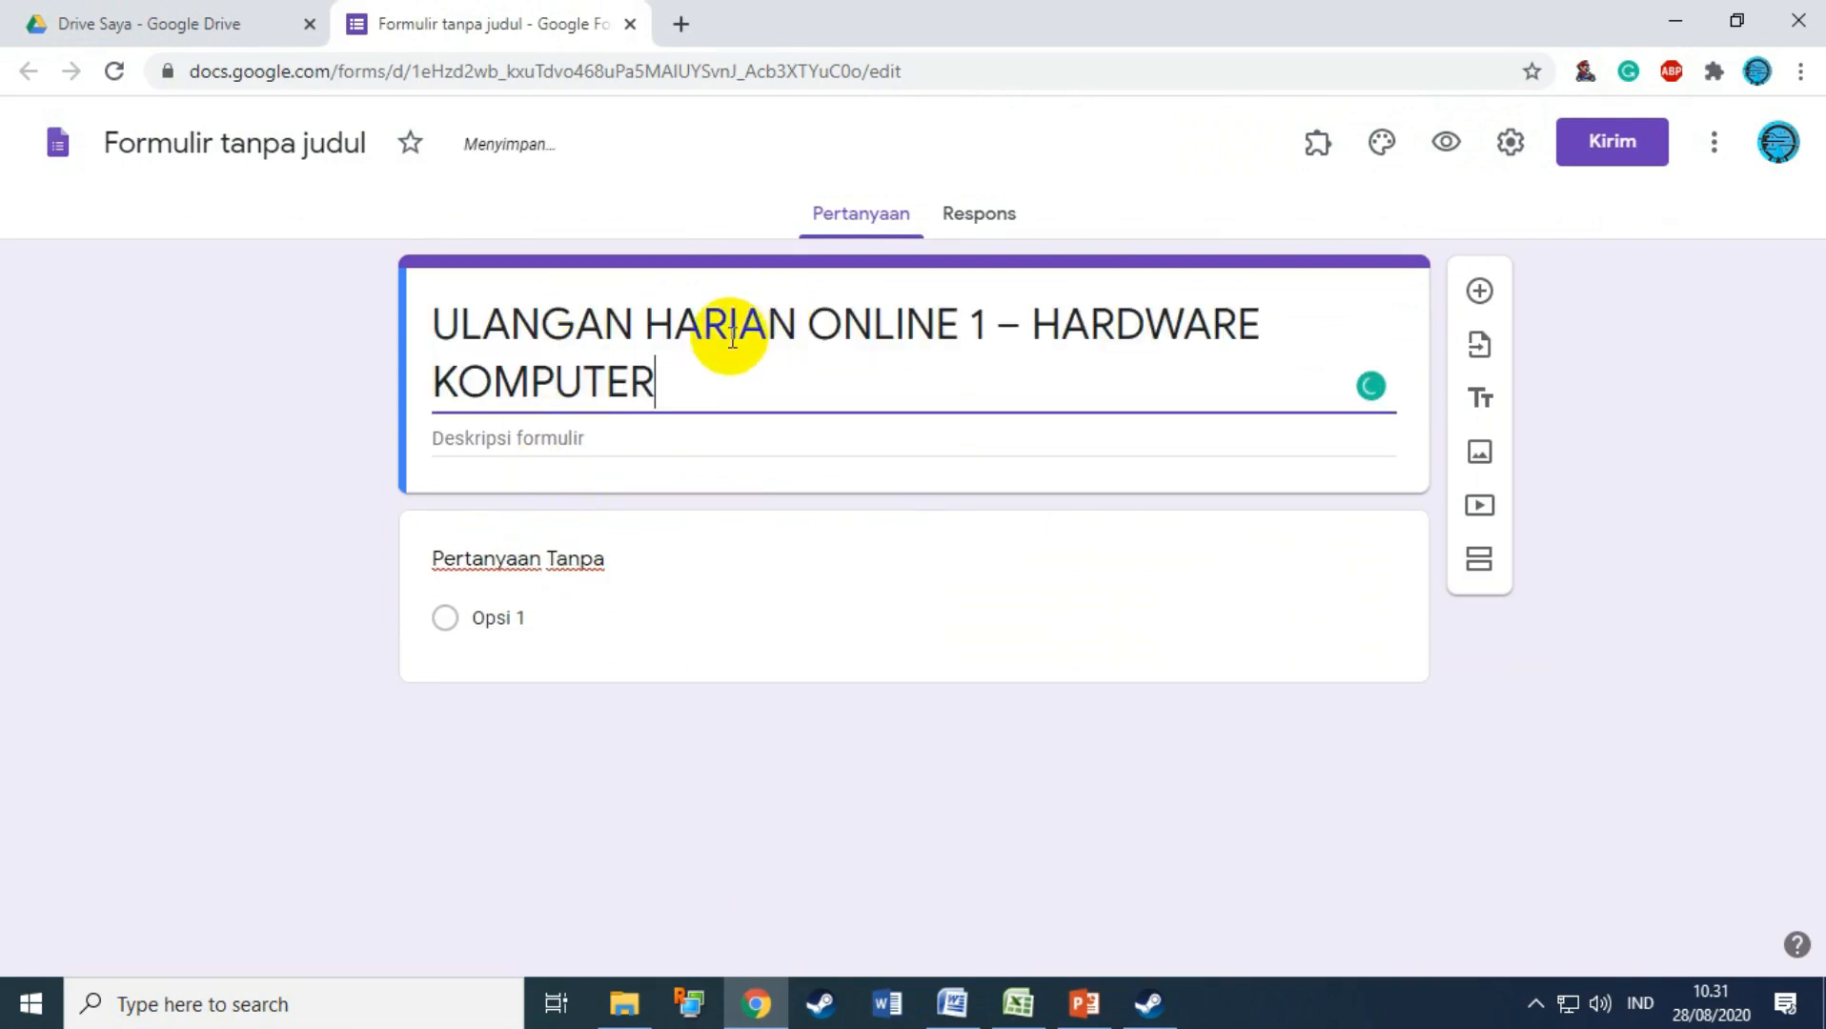
Step: Rename the form file to match the title 'ULANGAN HARIAN ONLINE 1 – HARDWARE KOMPUTER'
left_click(178, 144)
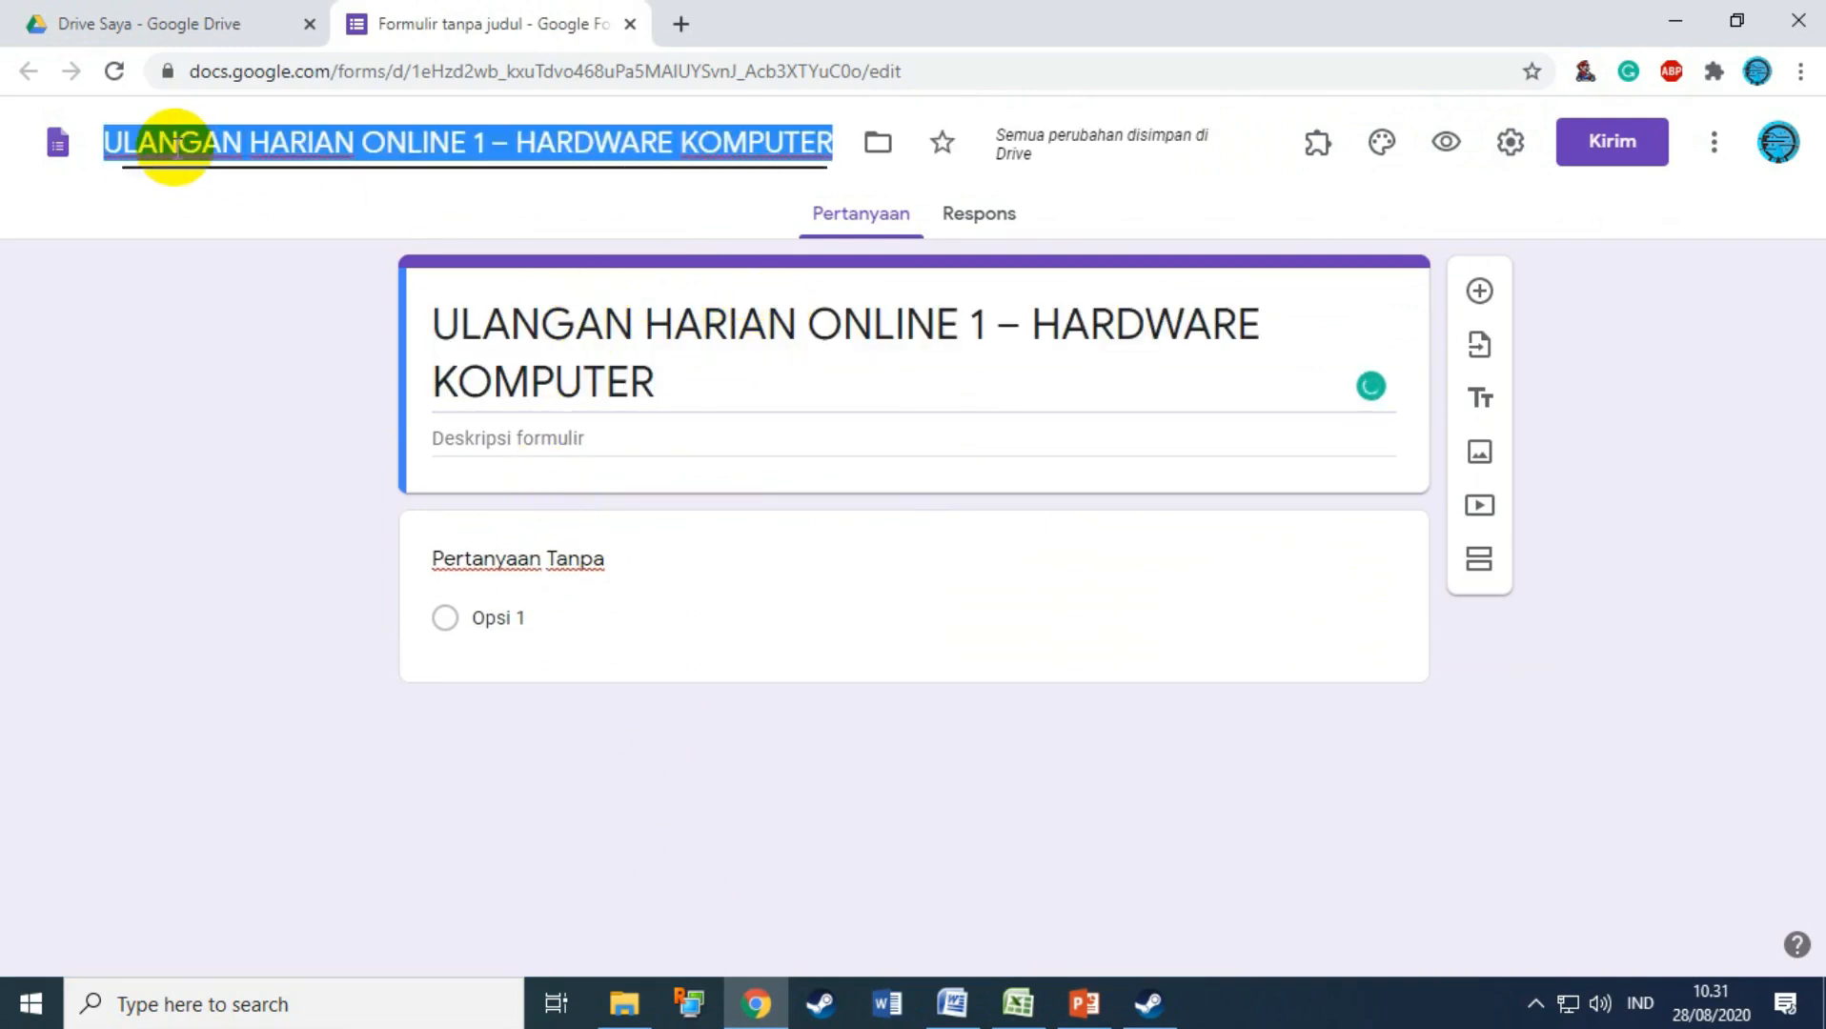
left_click(408, 151)
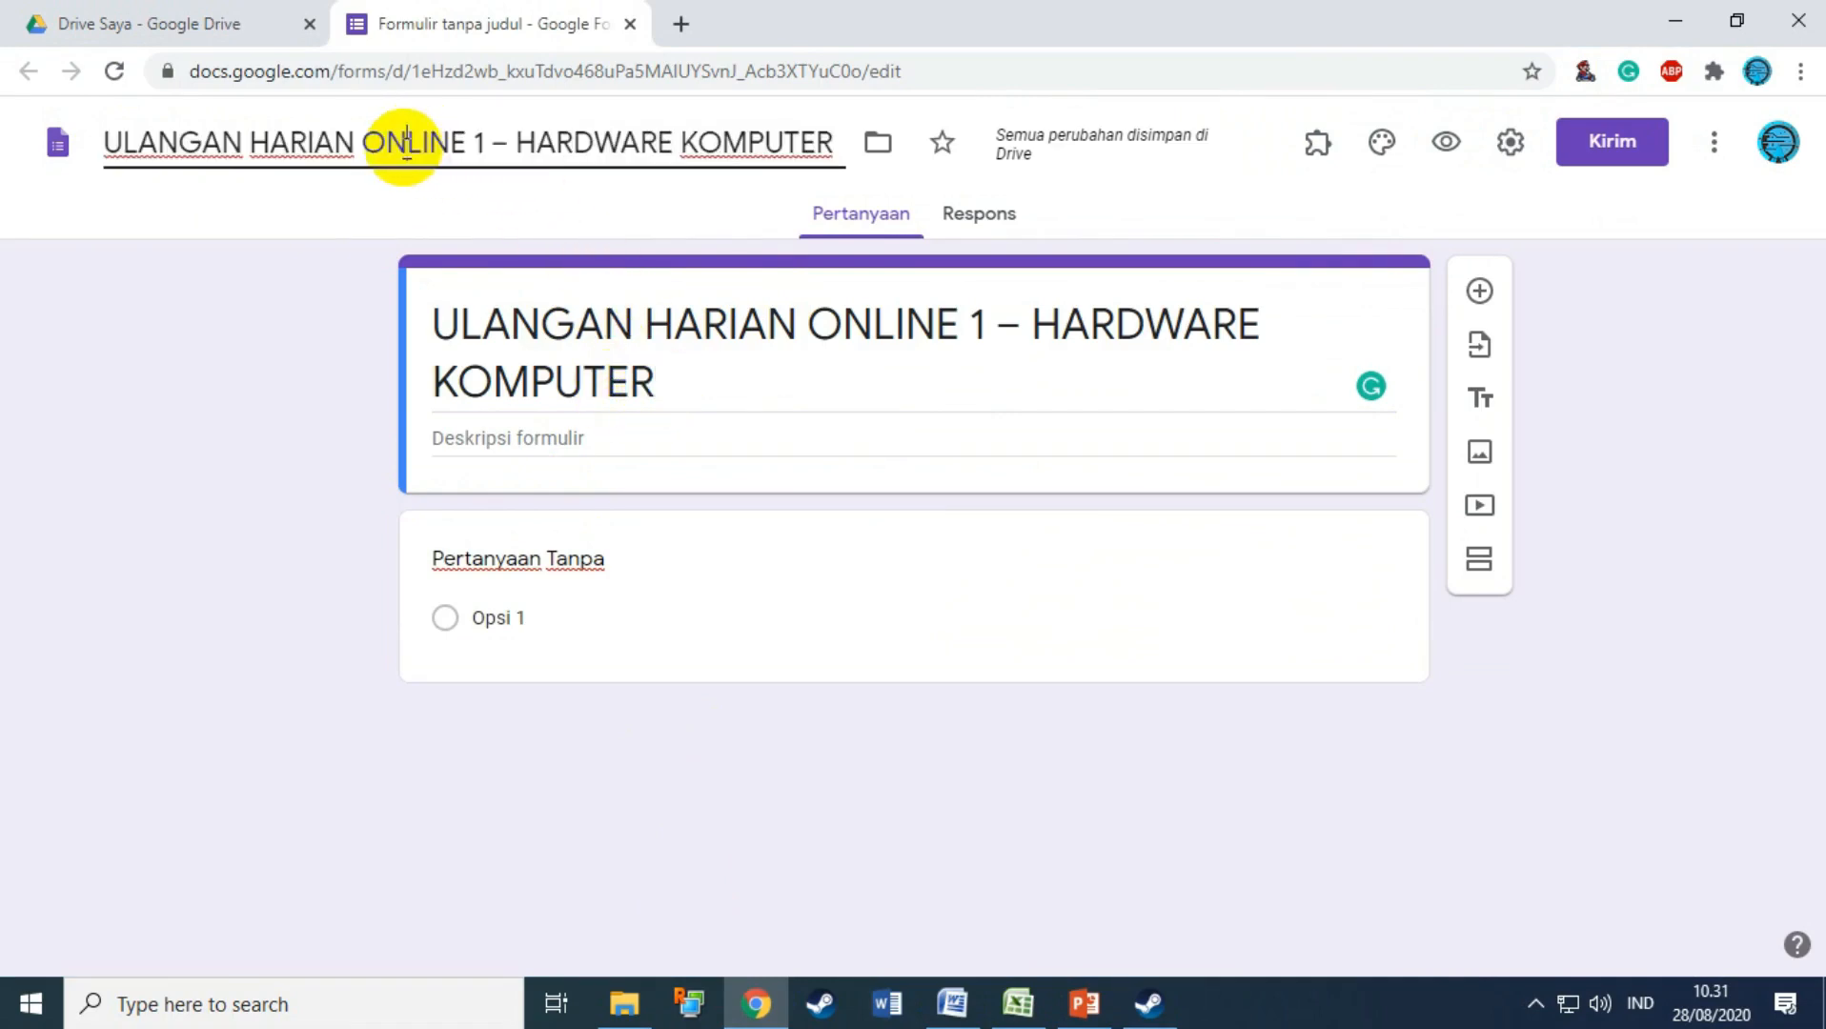
triple_click(693, 388)
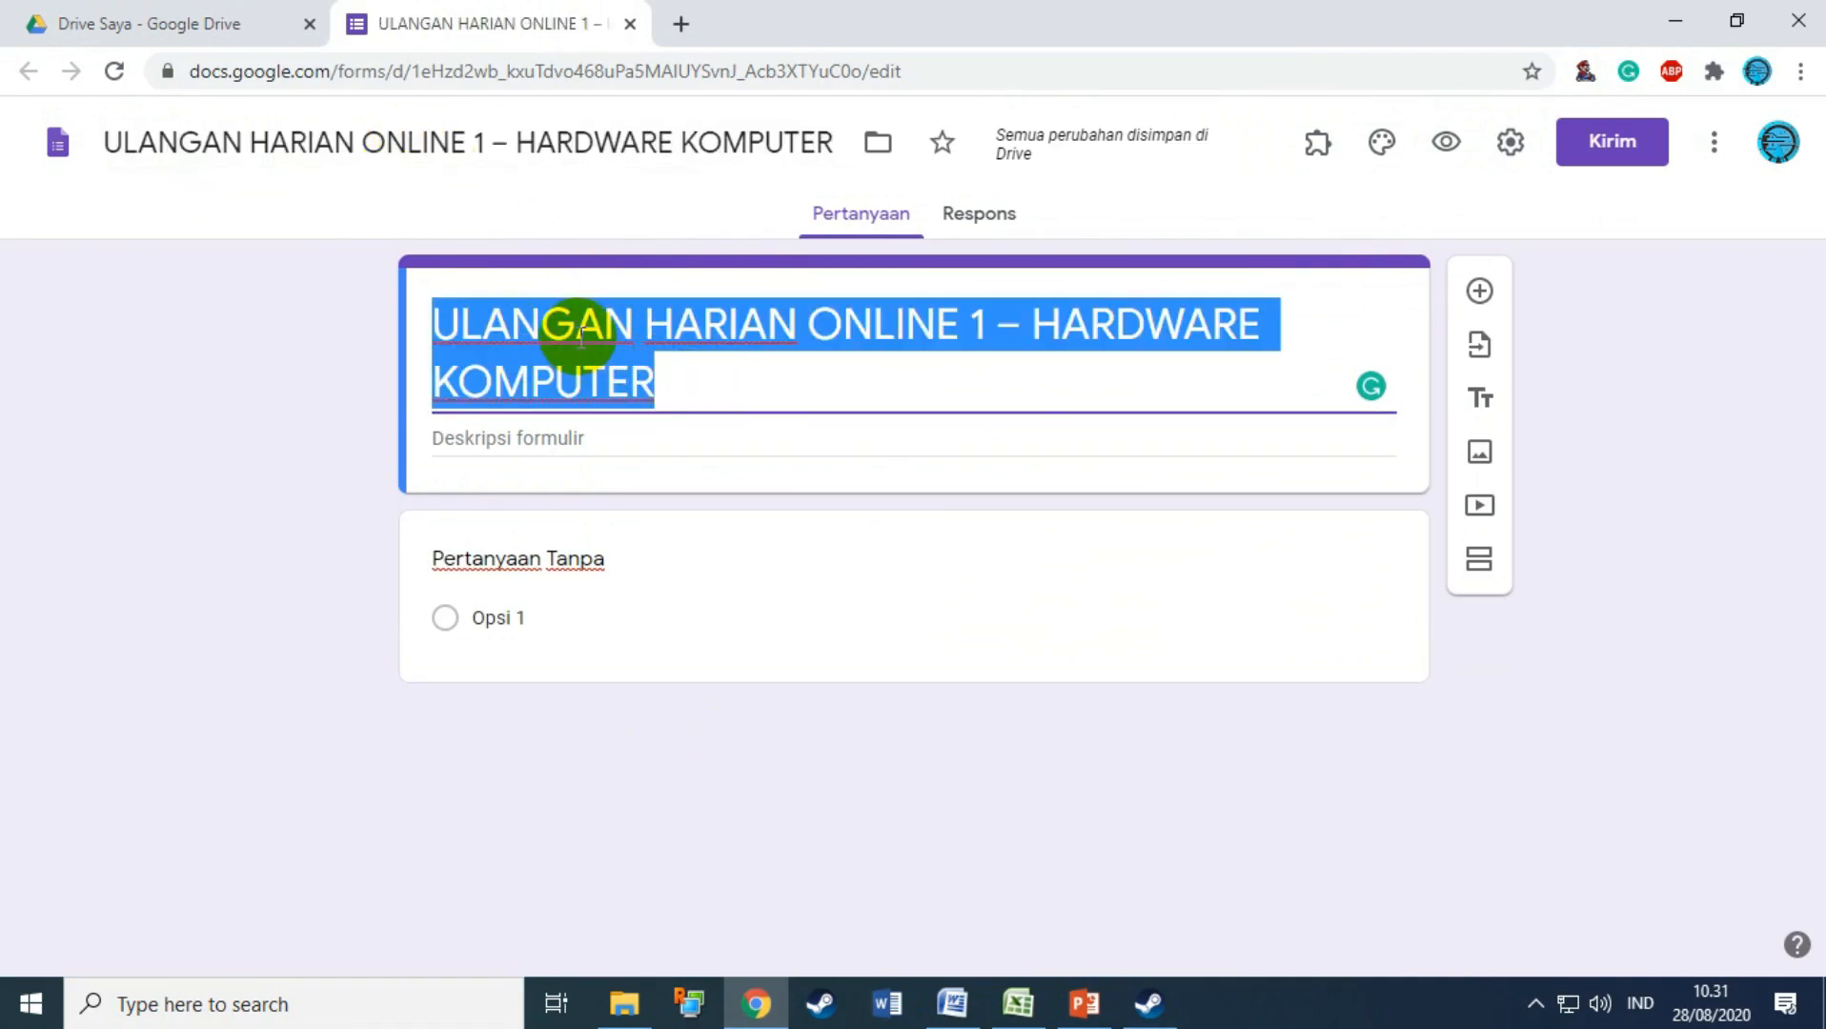
left_click(188, 145)
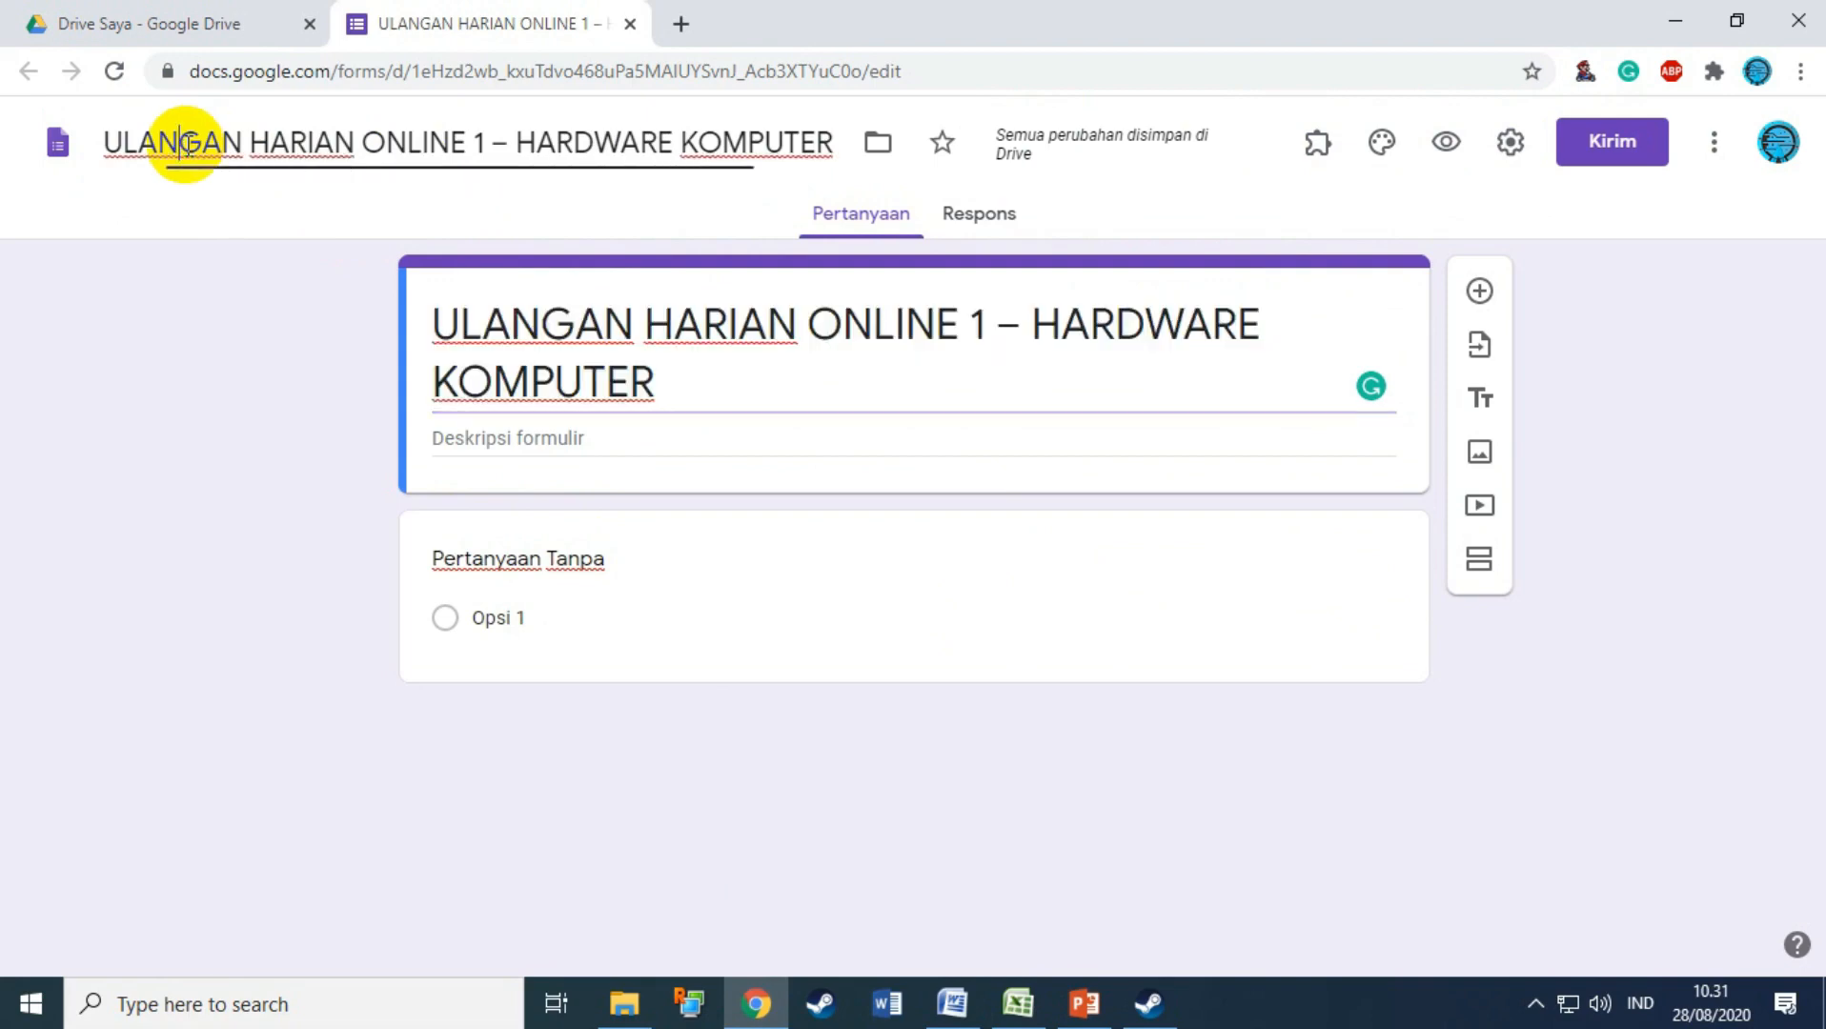
left_click_drag(363, 143, 797, 143)
triple_click(543, 354)
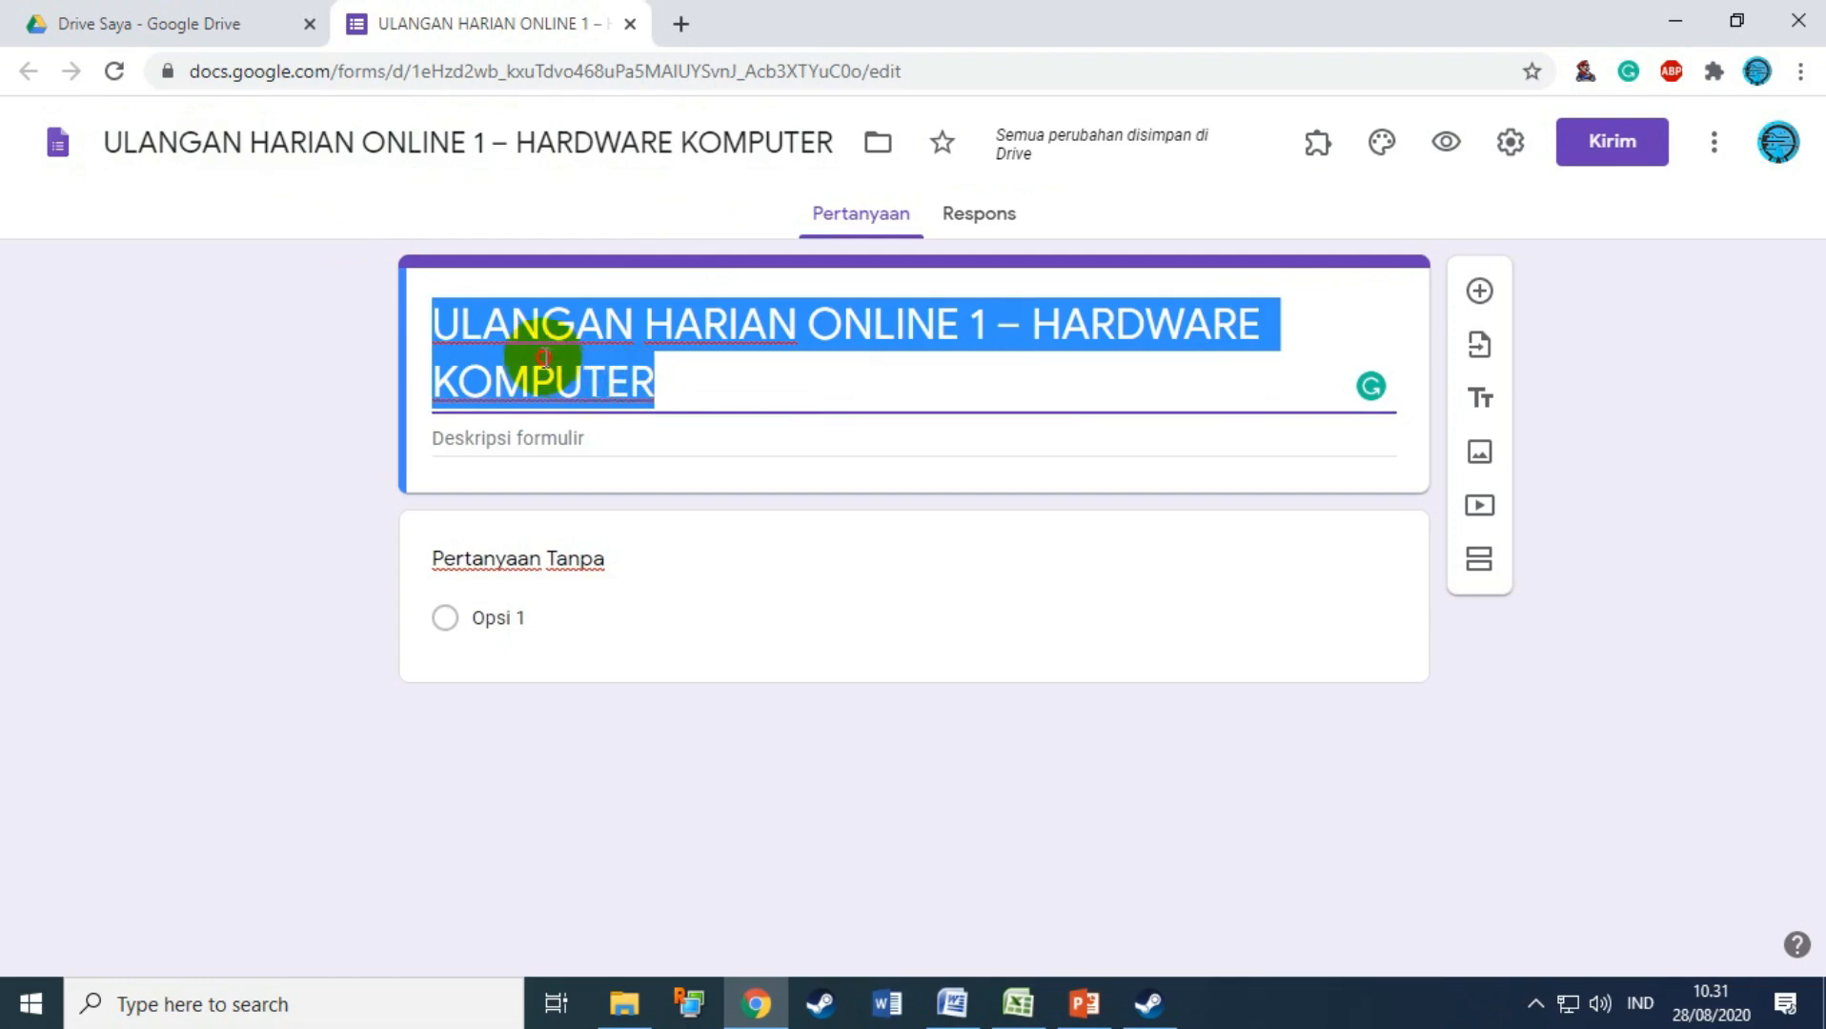
left_click(734, 378)
Step: Paste KKPI, Jumat 24 Agustus 2020, 08.00–09.00 WIB and exam rules from Word into the description
left_click(951, 1003)
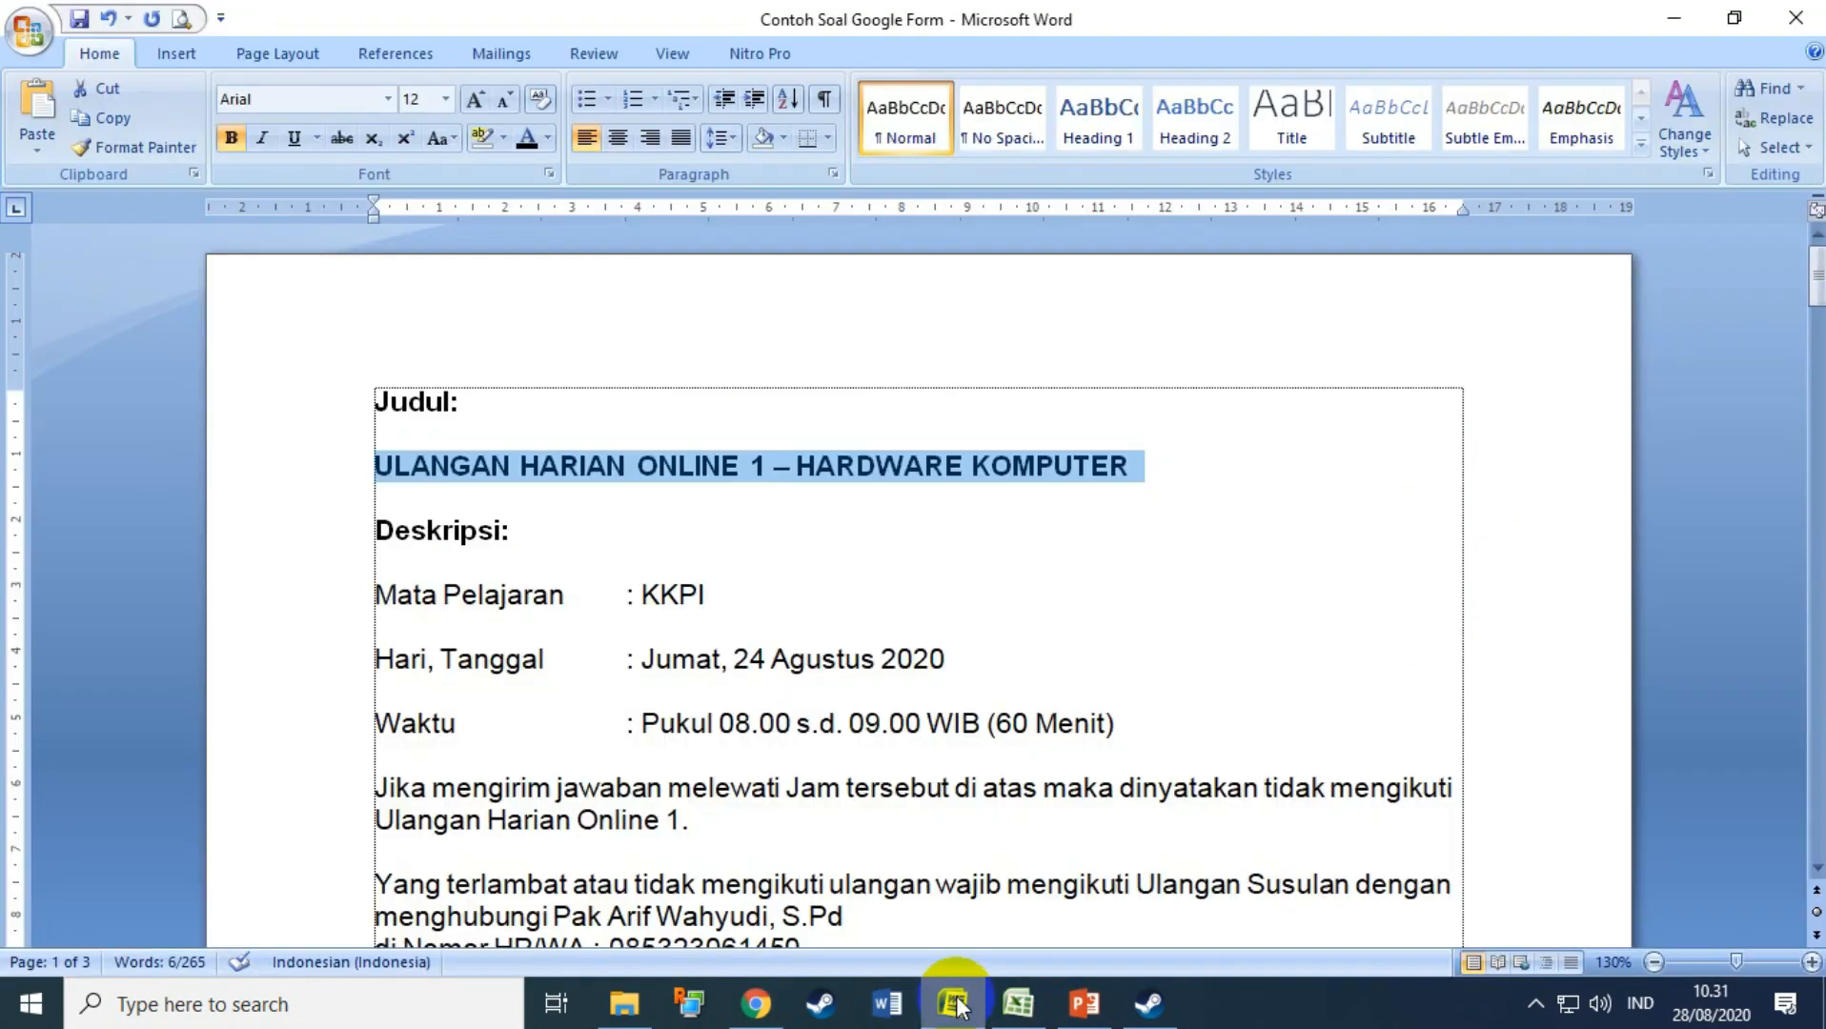
scroll(715, 591, "down", 2)
scroll(500, 502, "down", 2)
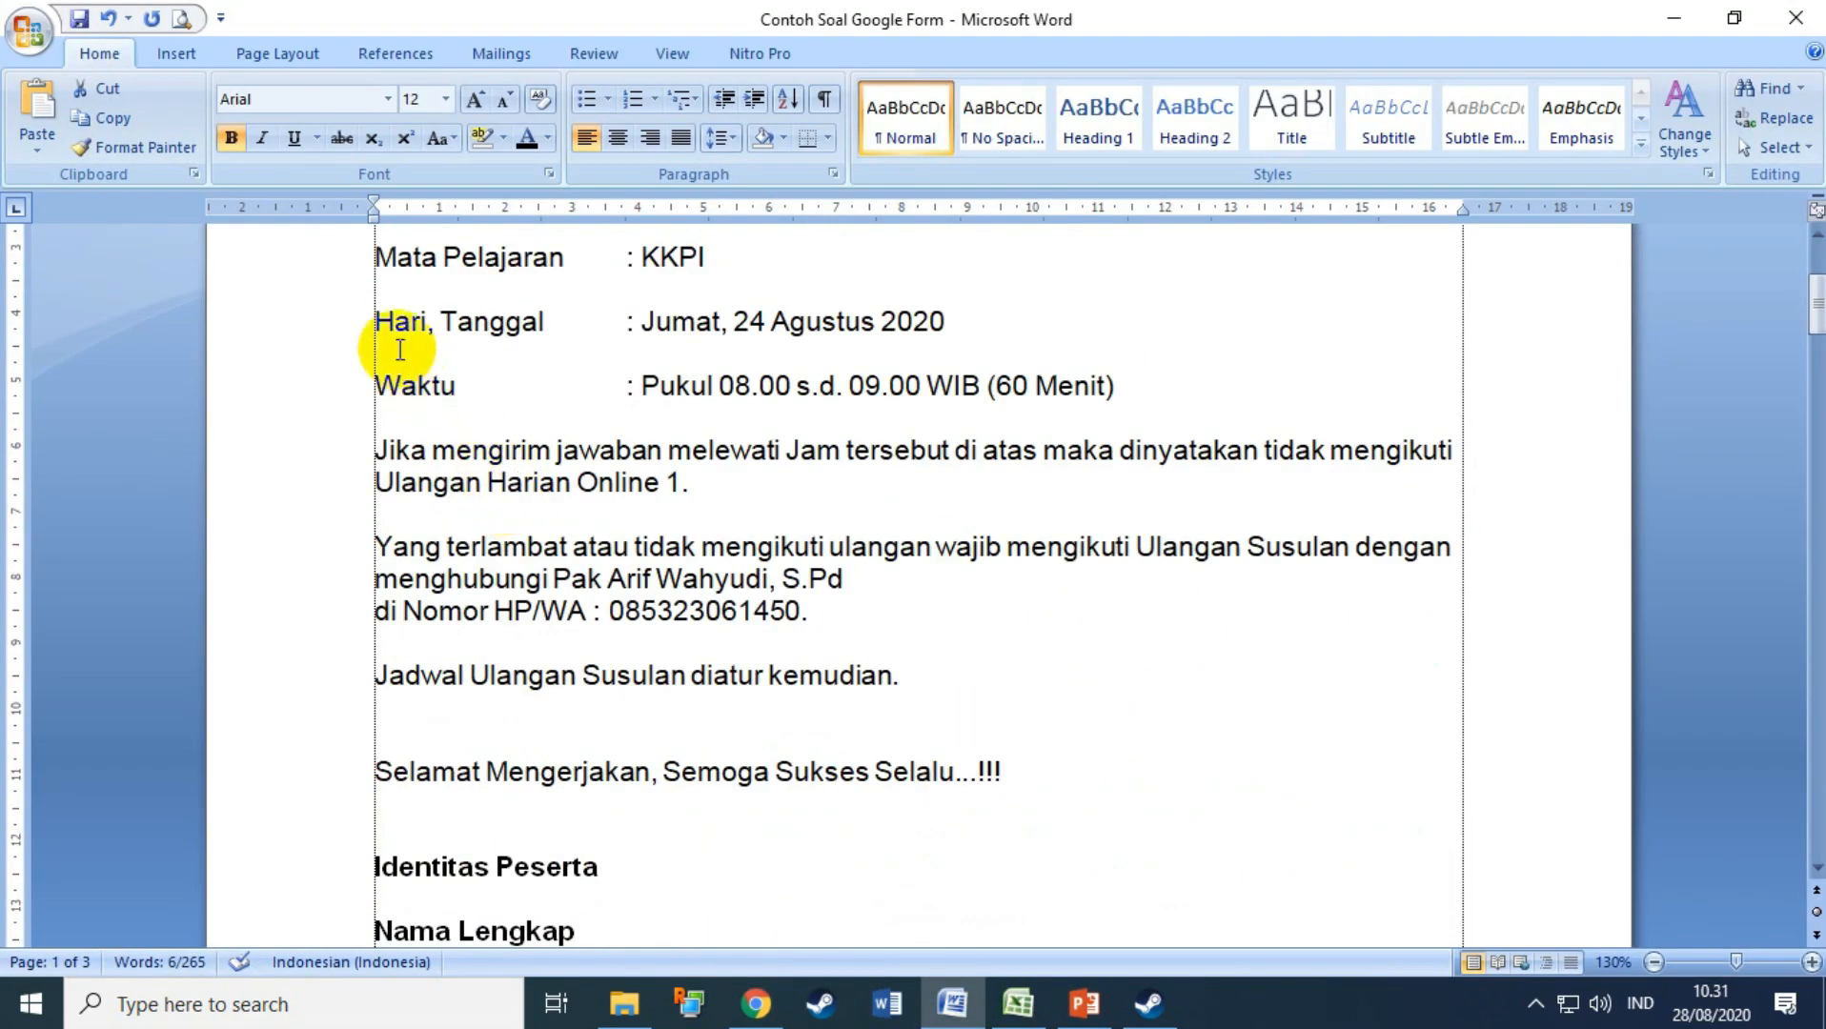
left_click_drag(318, 285, 241, 773)
key("ctrl+c")
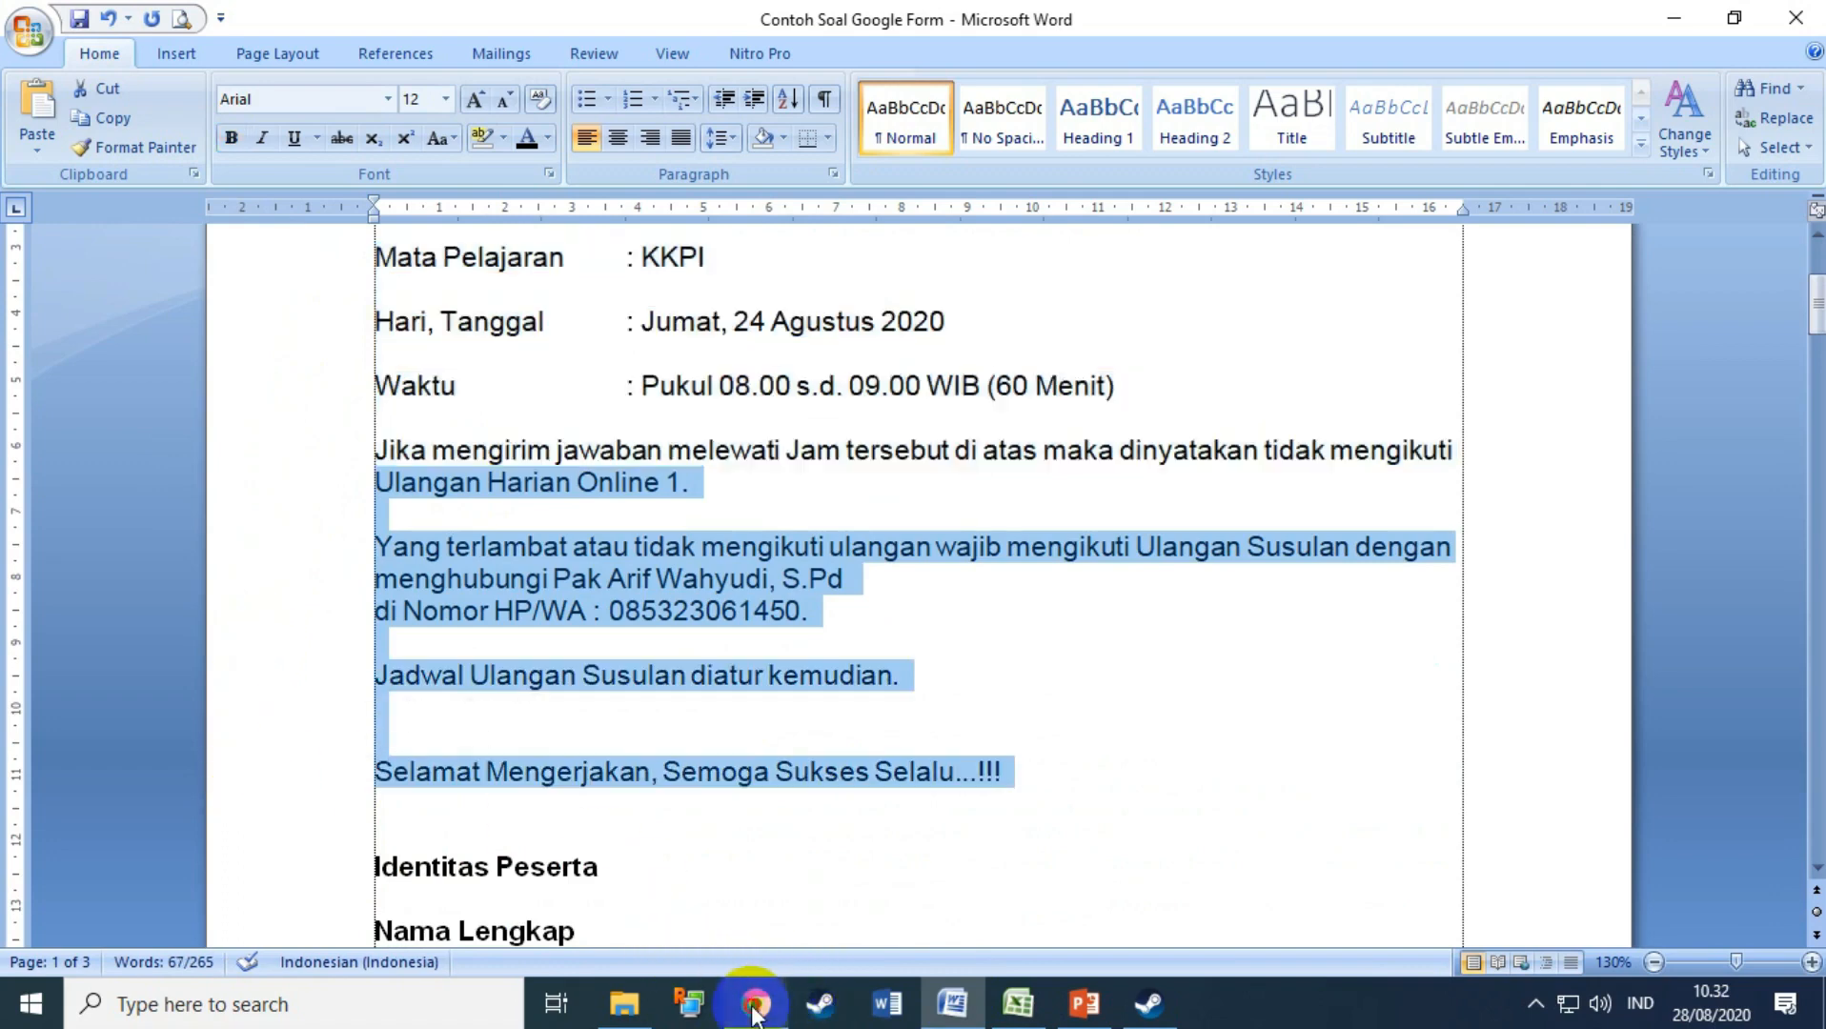
left_click(753, 1009)
left_click(491, 439)
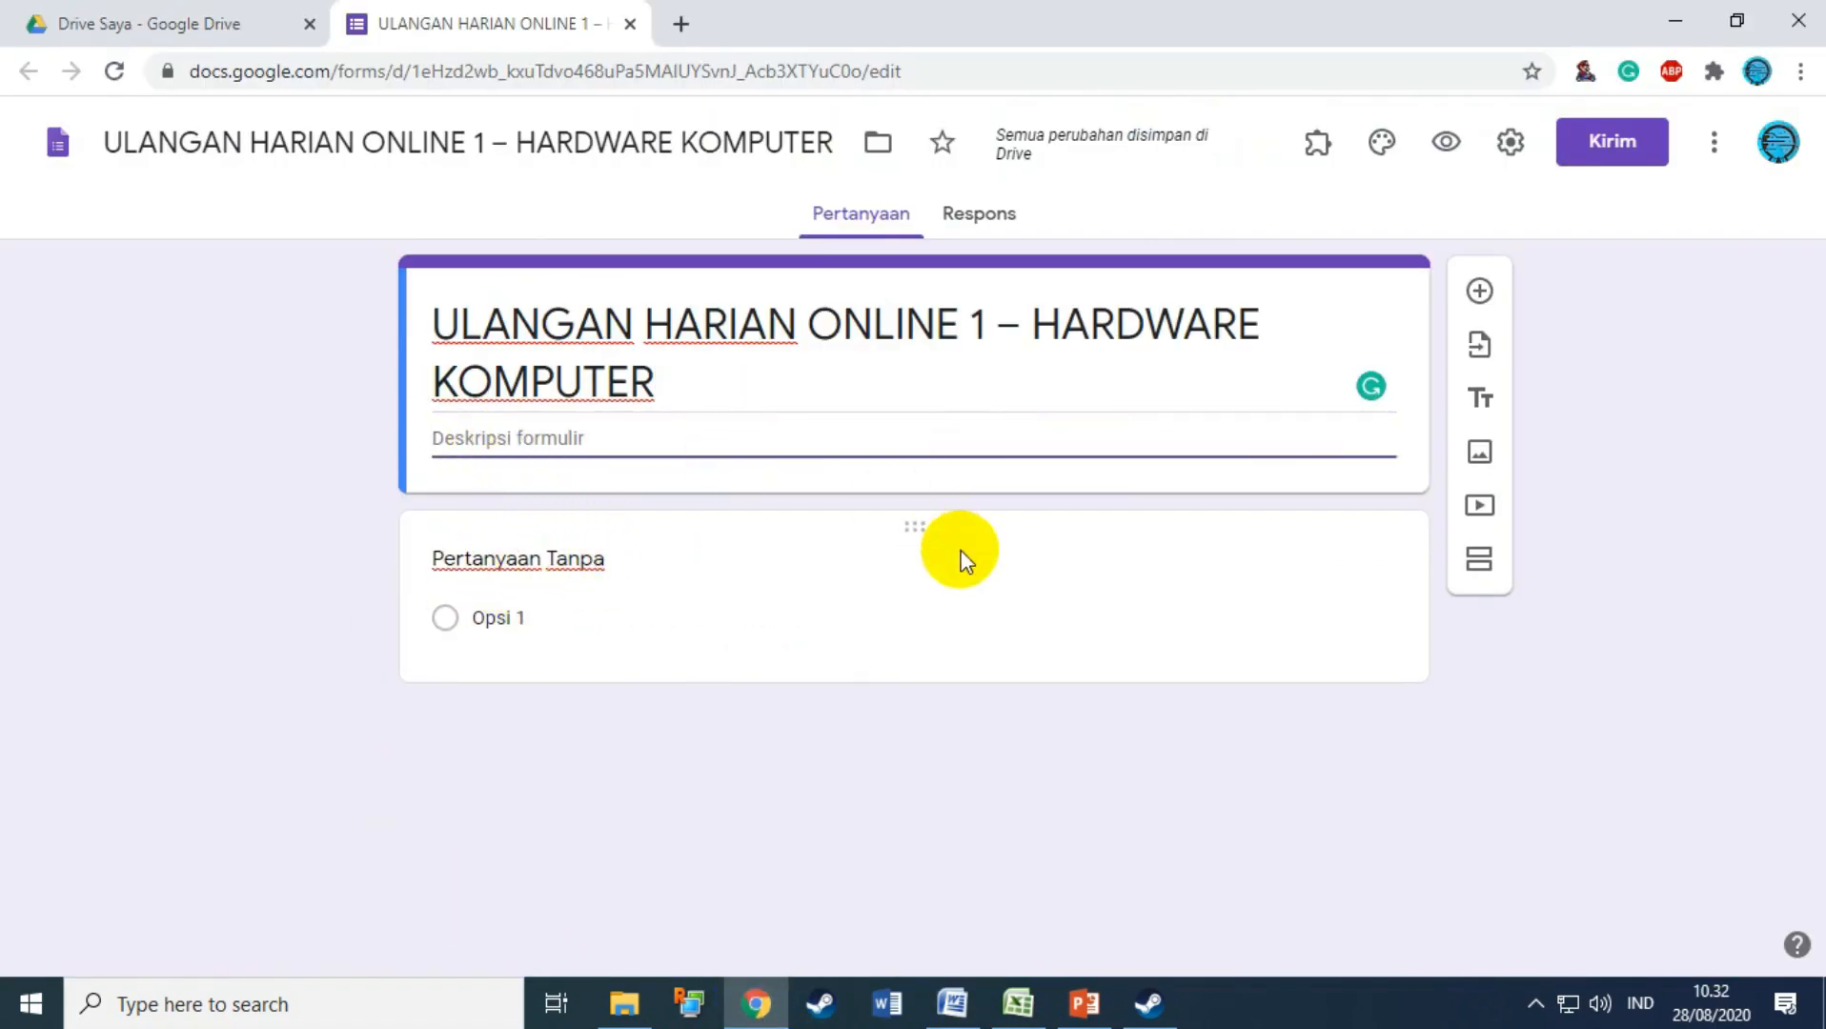
key("ctrl+v")
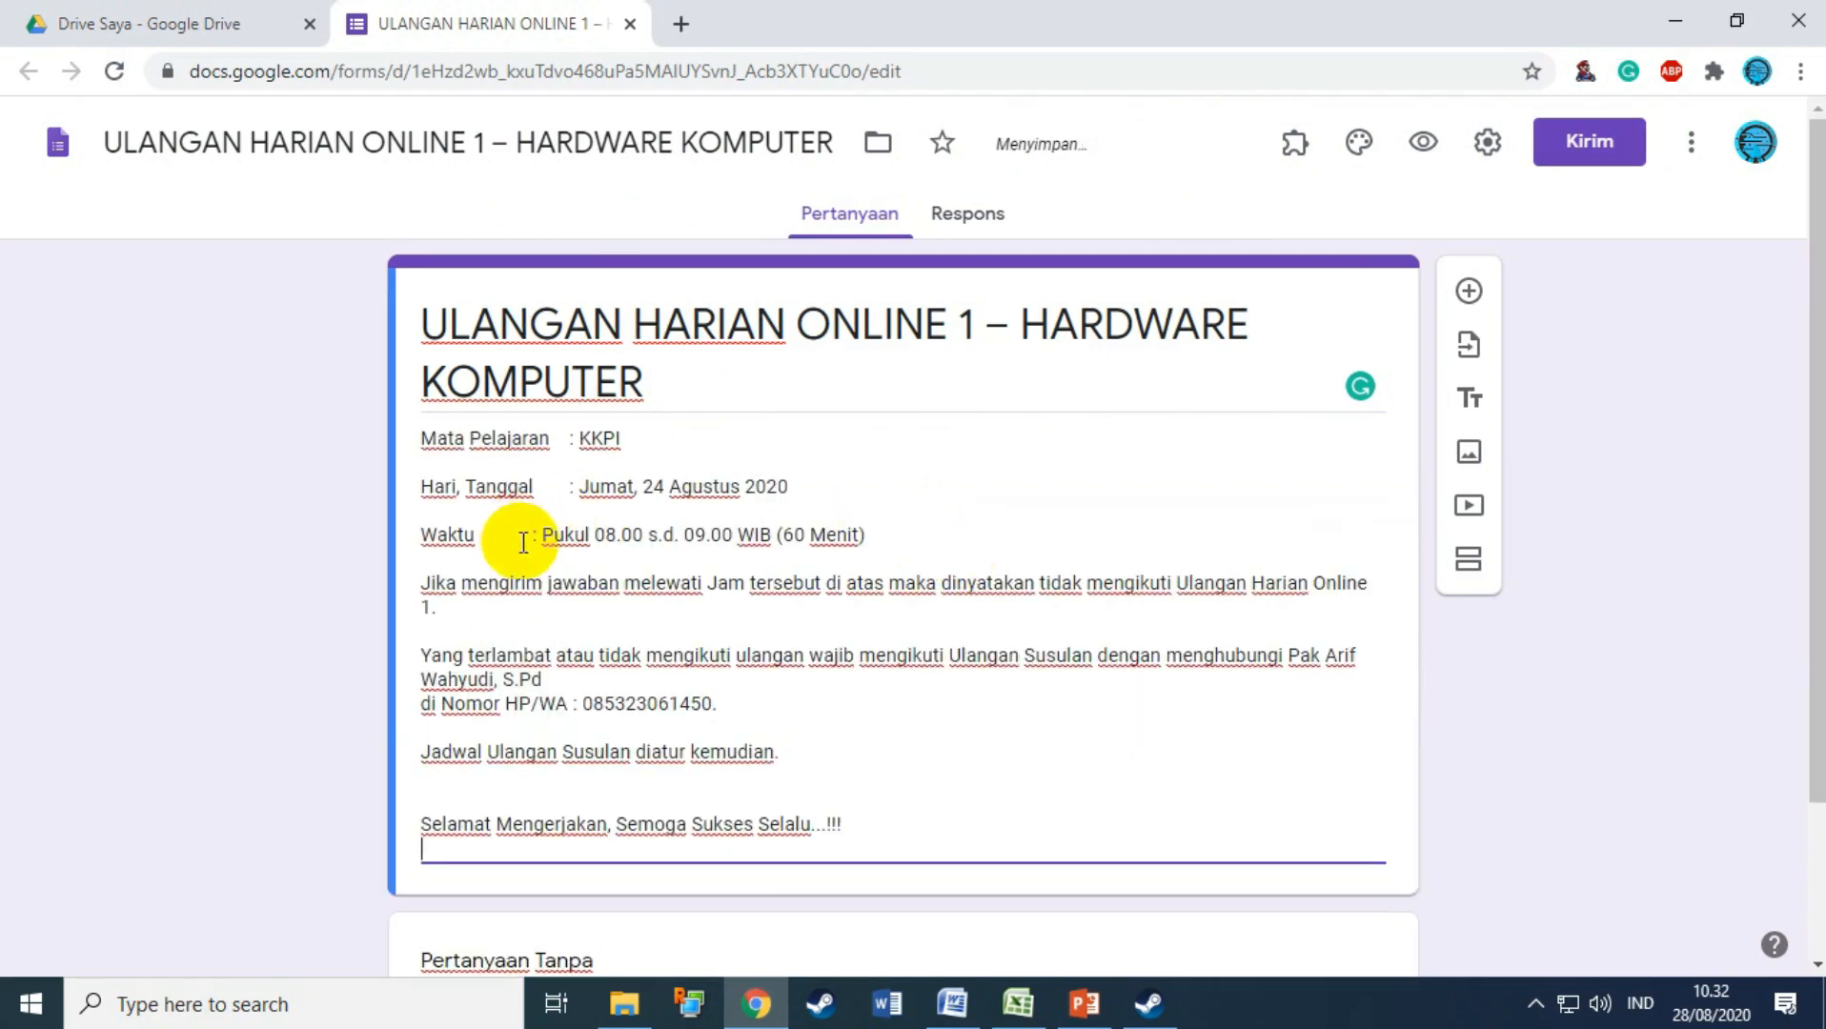
type(":")
scroll(944, 558, "down", 2)
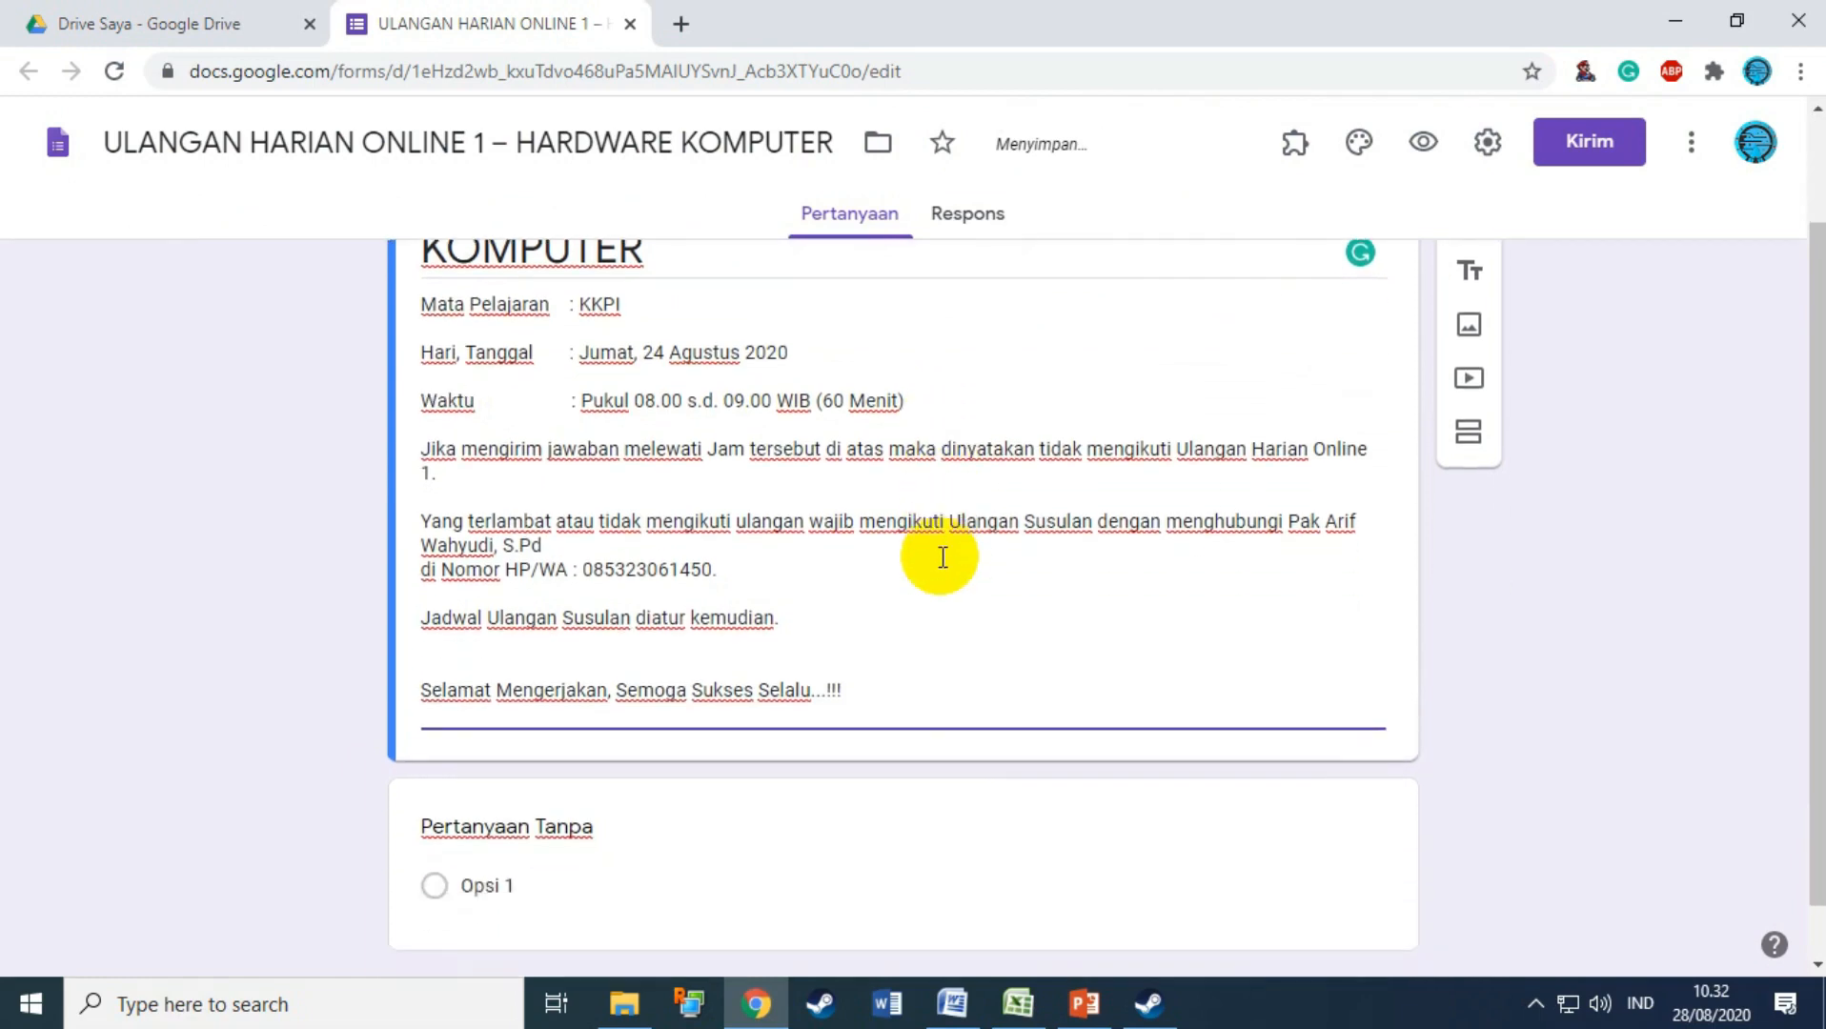
scroll(1031, 429, "up", 2)
scroll(1035, 448, "down", 3)
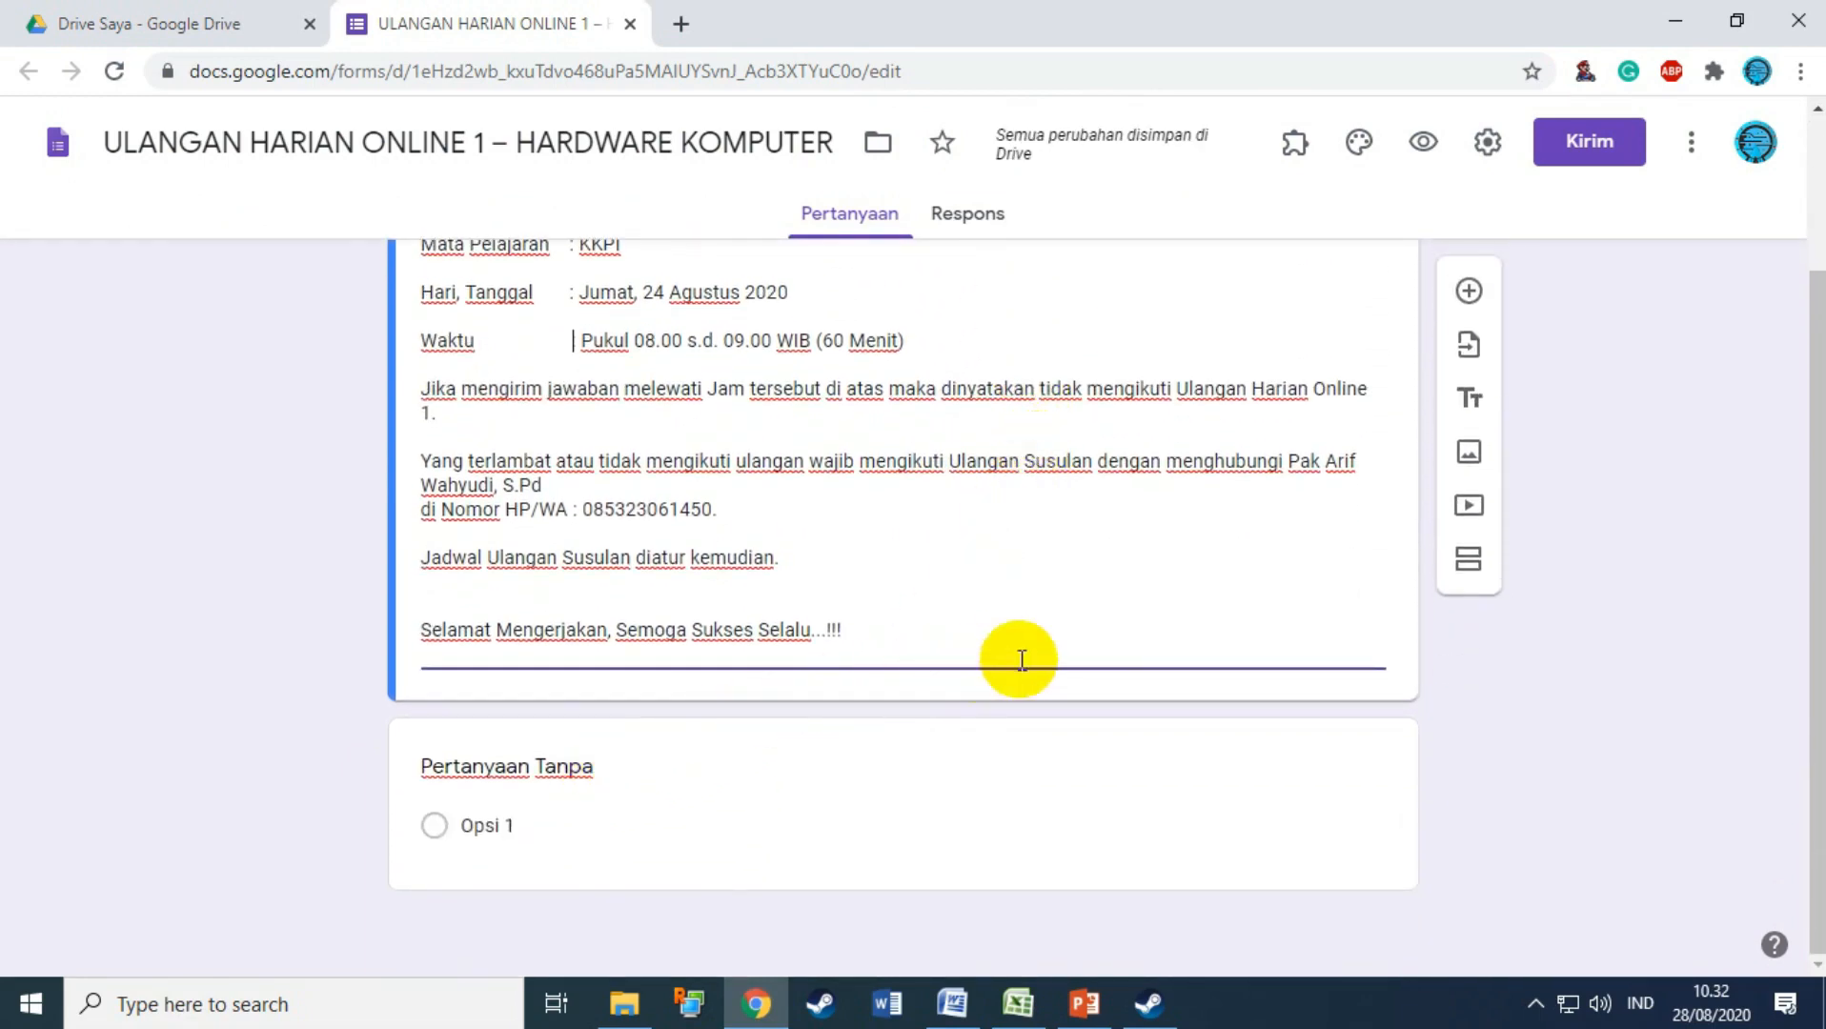
Step: Add a new section and paste 'Nama Lengkap' from Word as its question title
left_click(1469, 569)
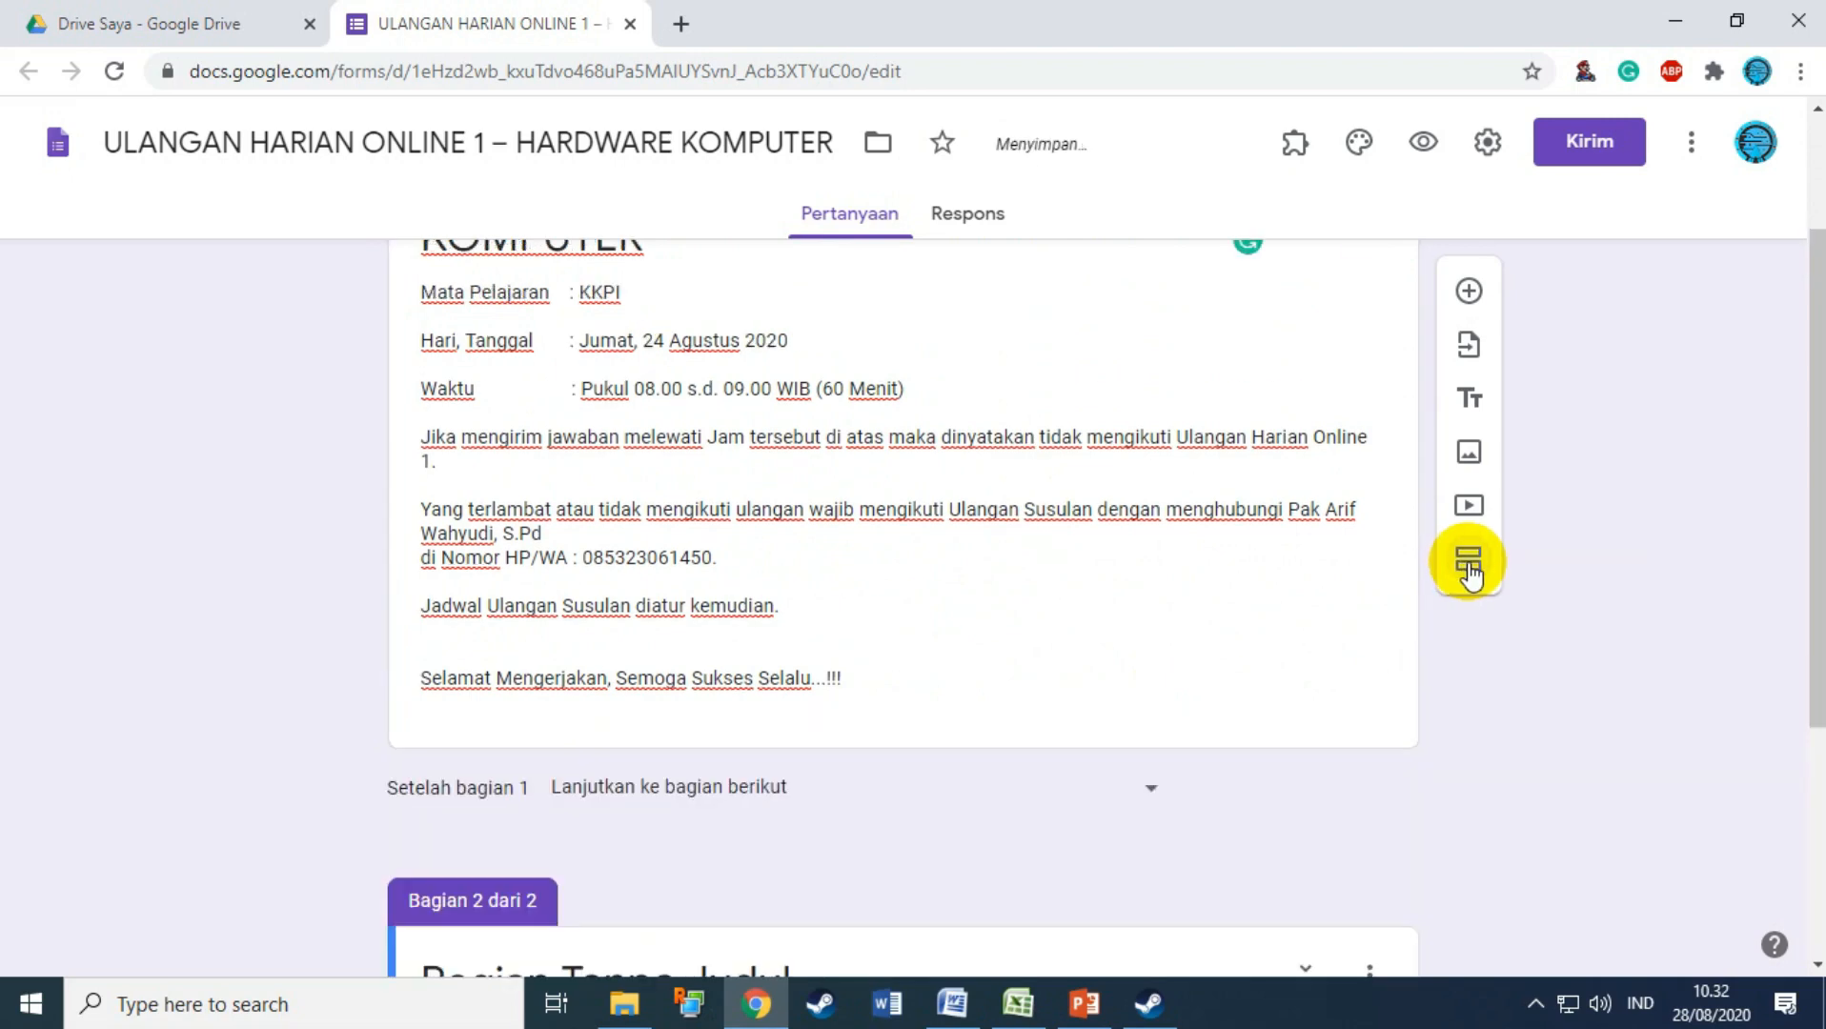
scroll(963, 563, "up", 3)
scroll(1006, 644, "down", 4)
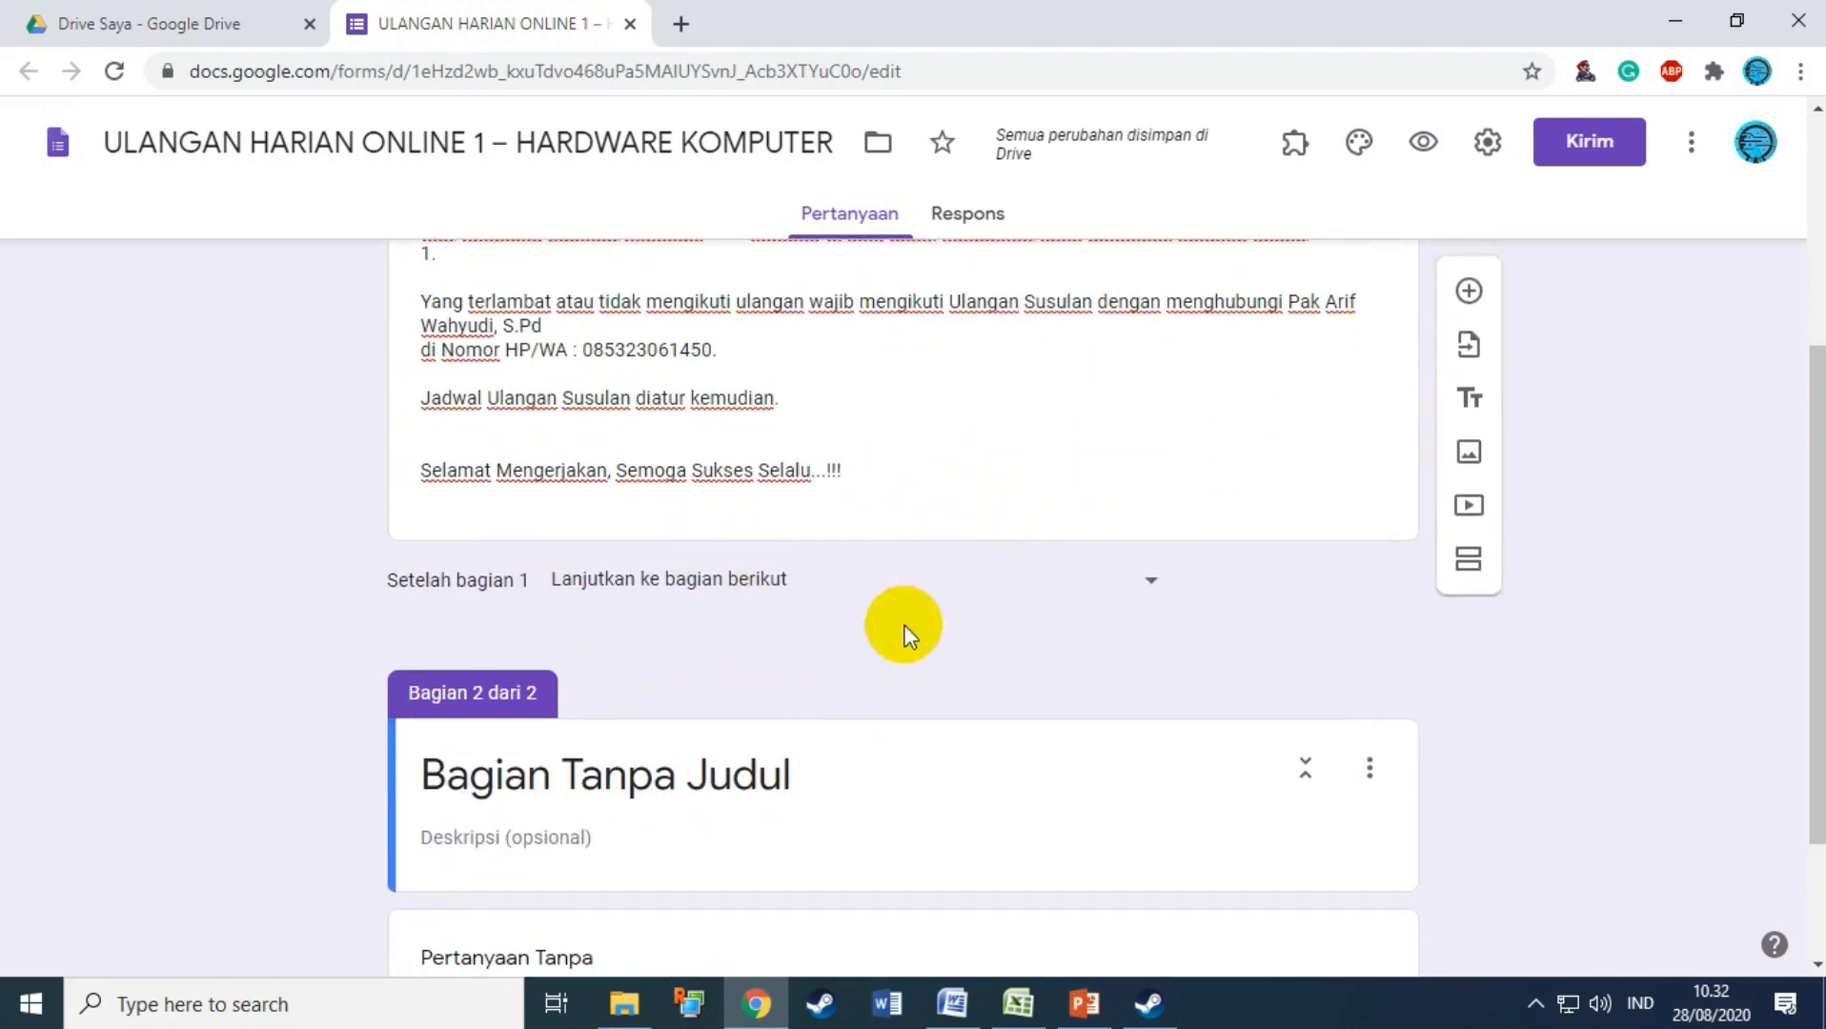
left_click(952, 1003)
scroll(982, 753, "down", 5)
scroll(964, 714, "down", 1)
left_click_drag(374, 425, 610, 420)
key("ctrl+c")
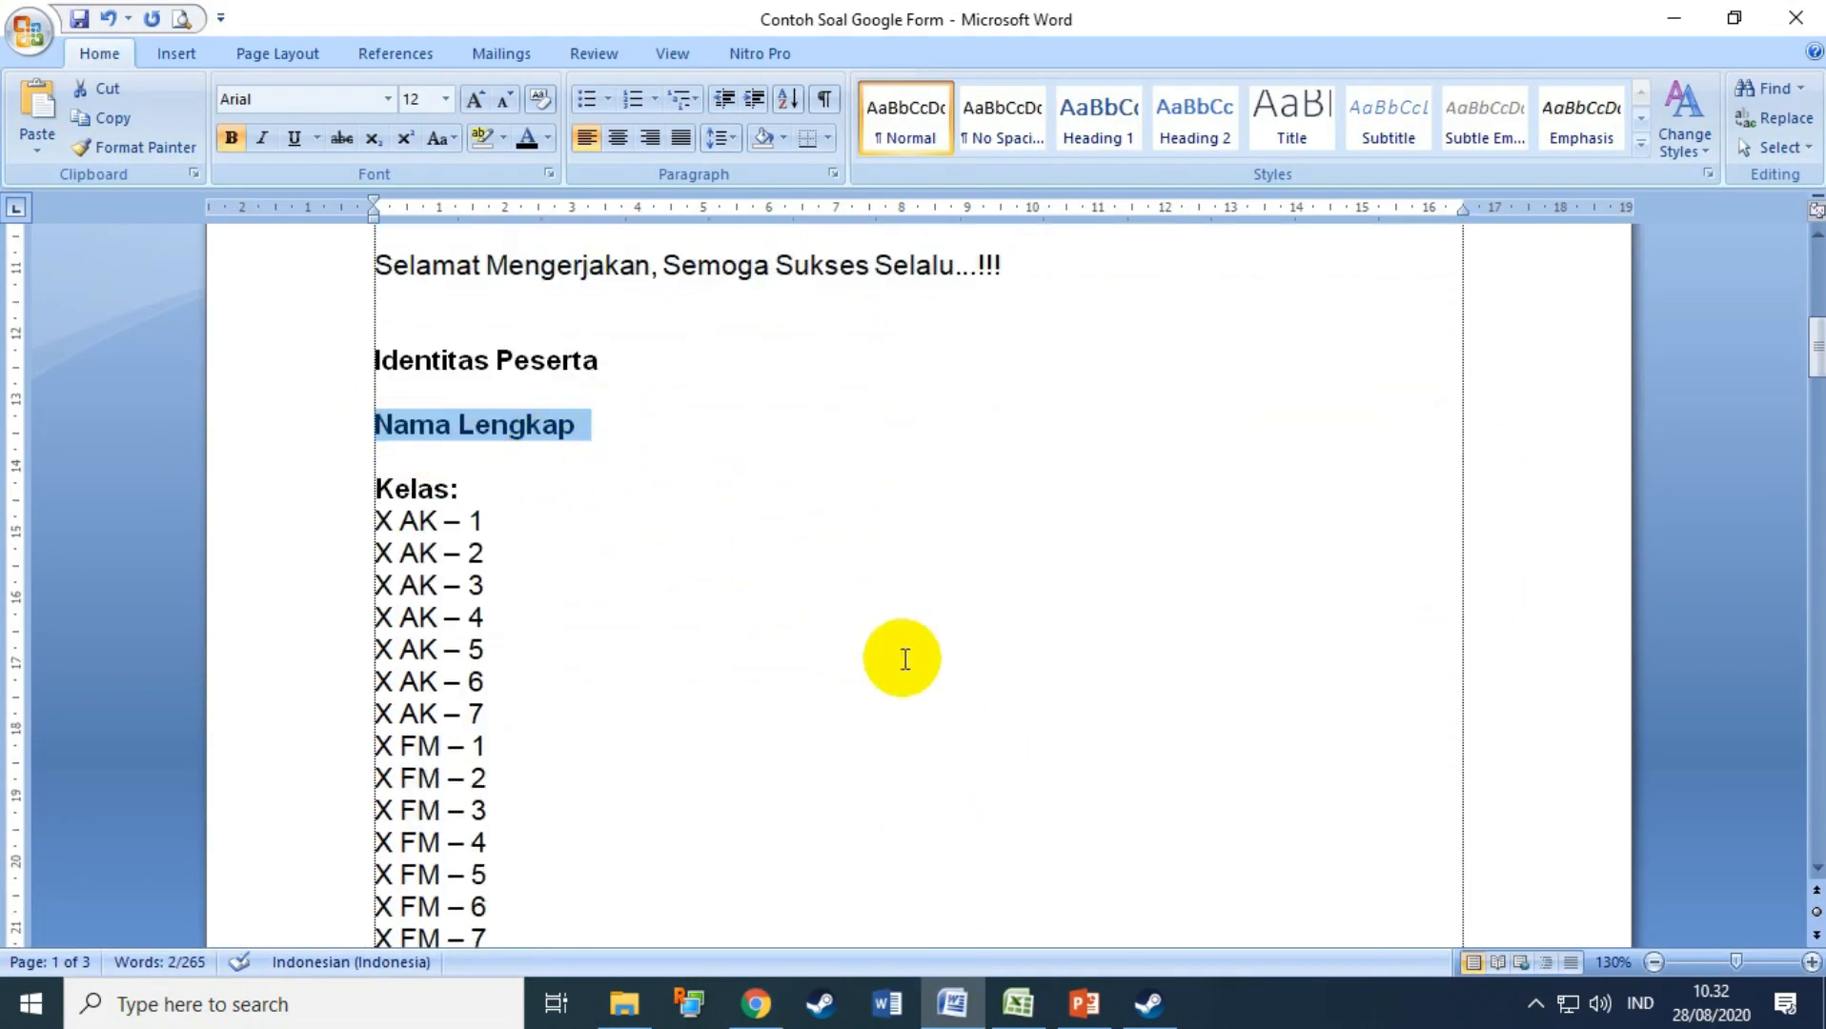
left_click(759, 1001)
scroll(604, 803, "down", 2)
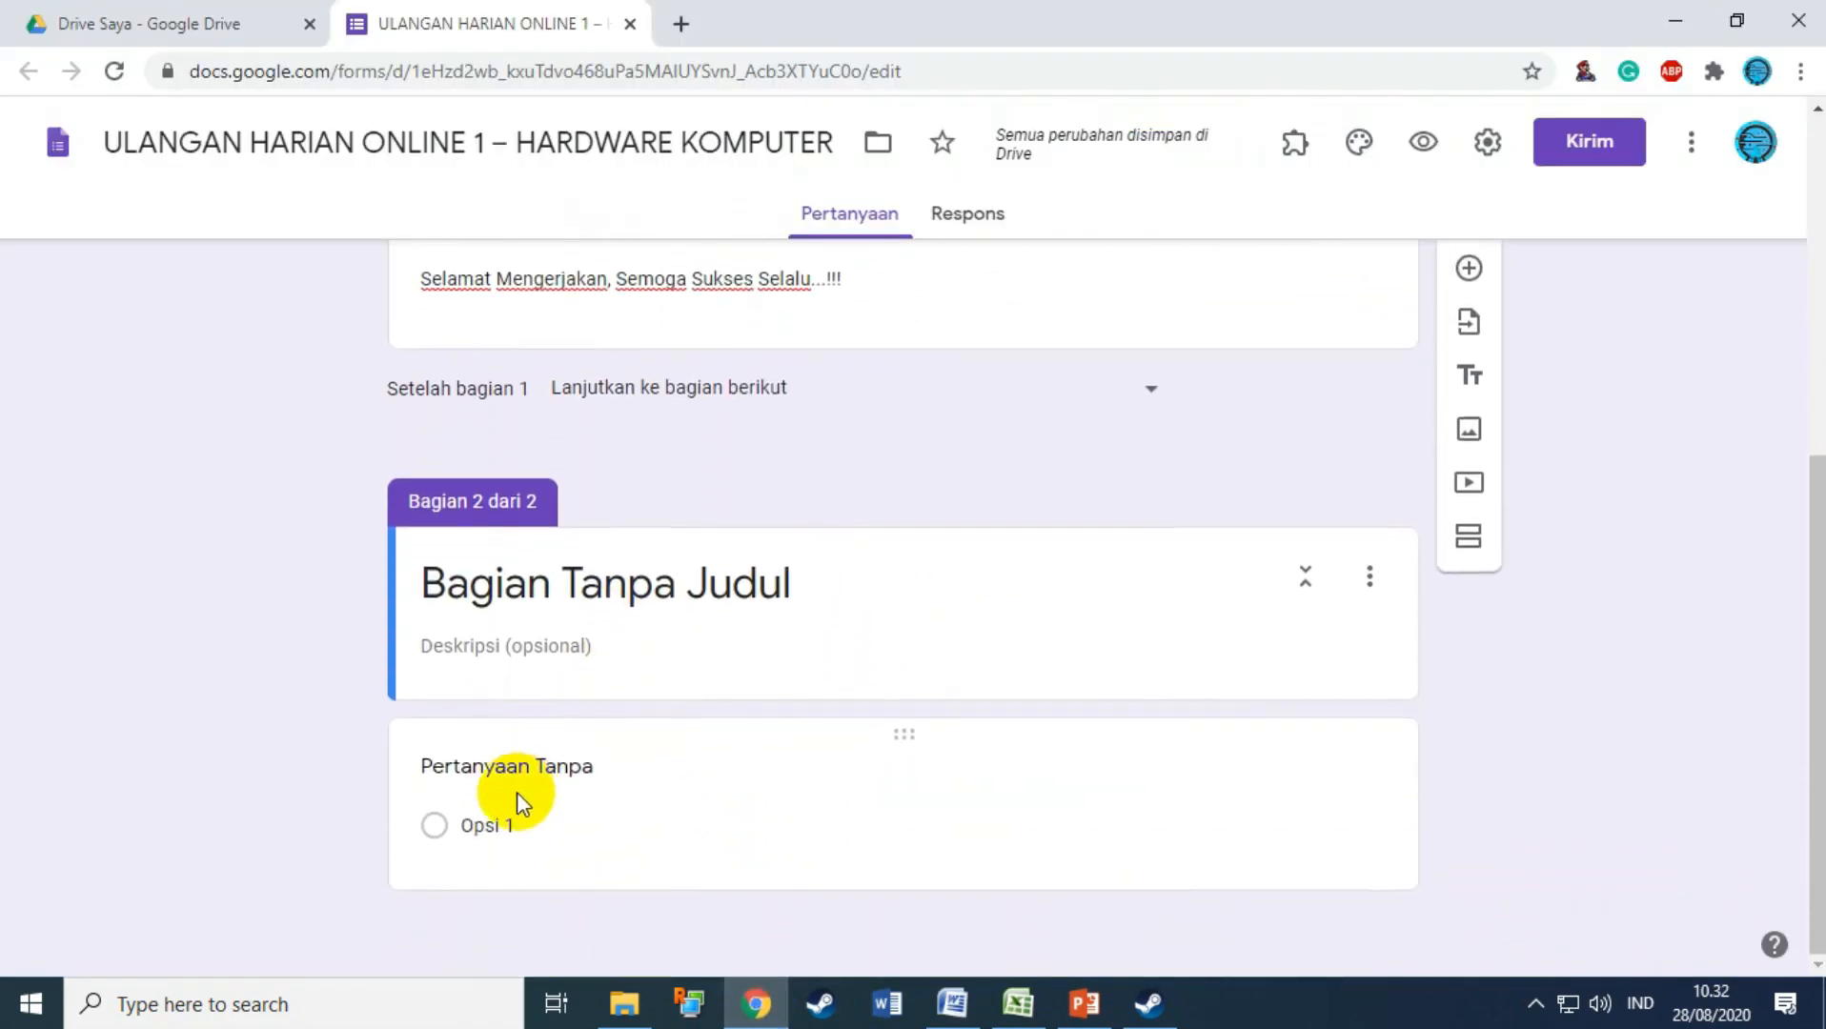
left_click(520, 798)
key("ctrl+v")
Step: Make the Nama Lengkap short-answer question required
scroll(923, 758, "down", 2)
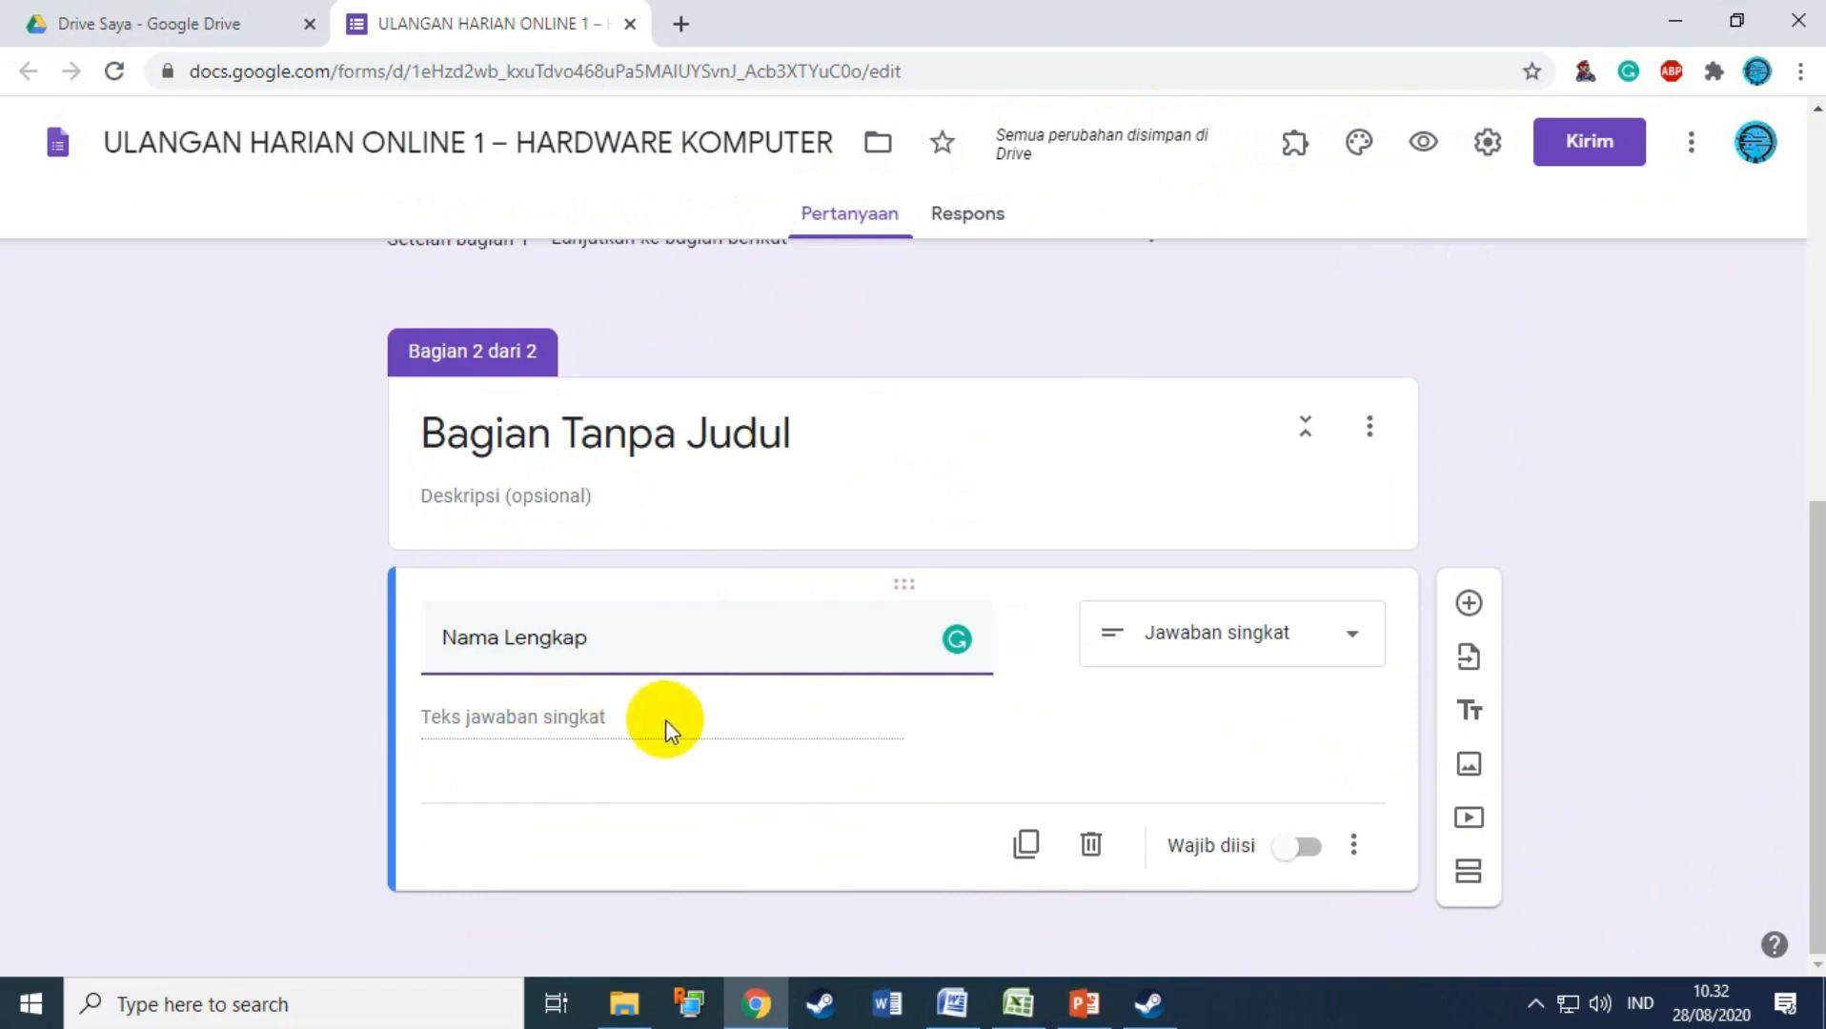
left_click(1302, 850)
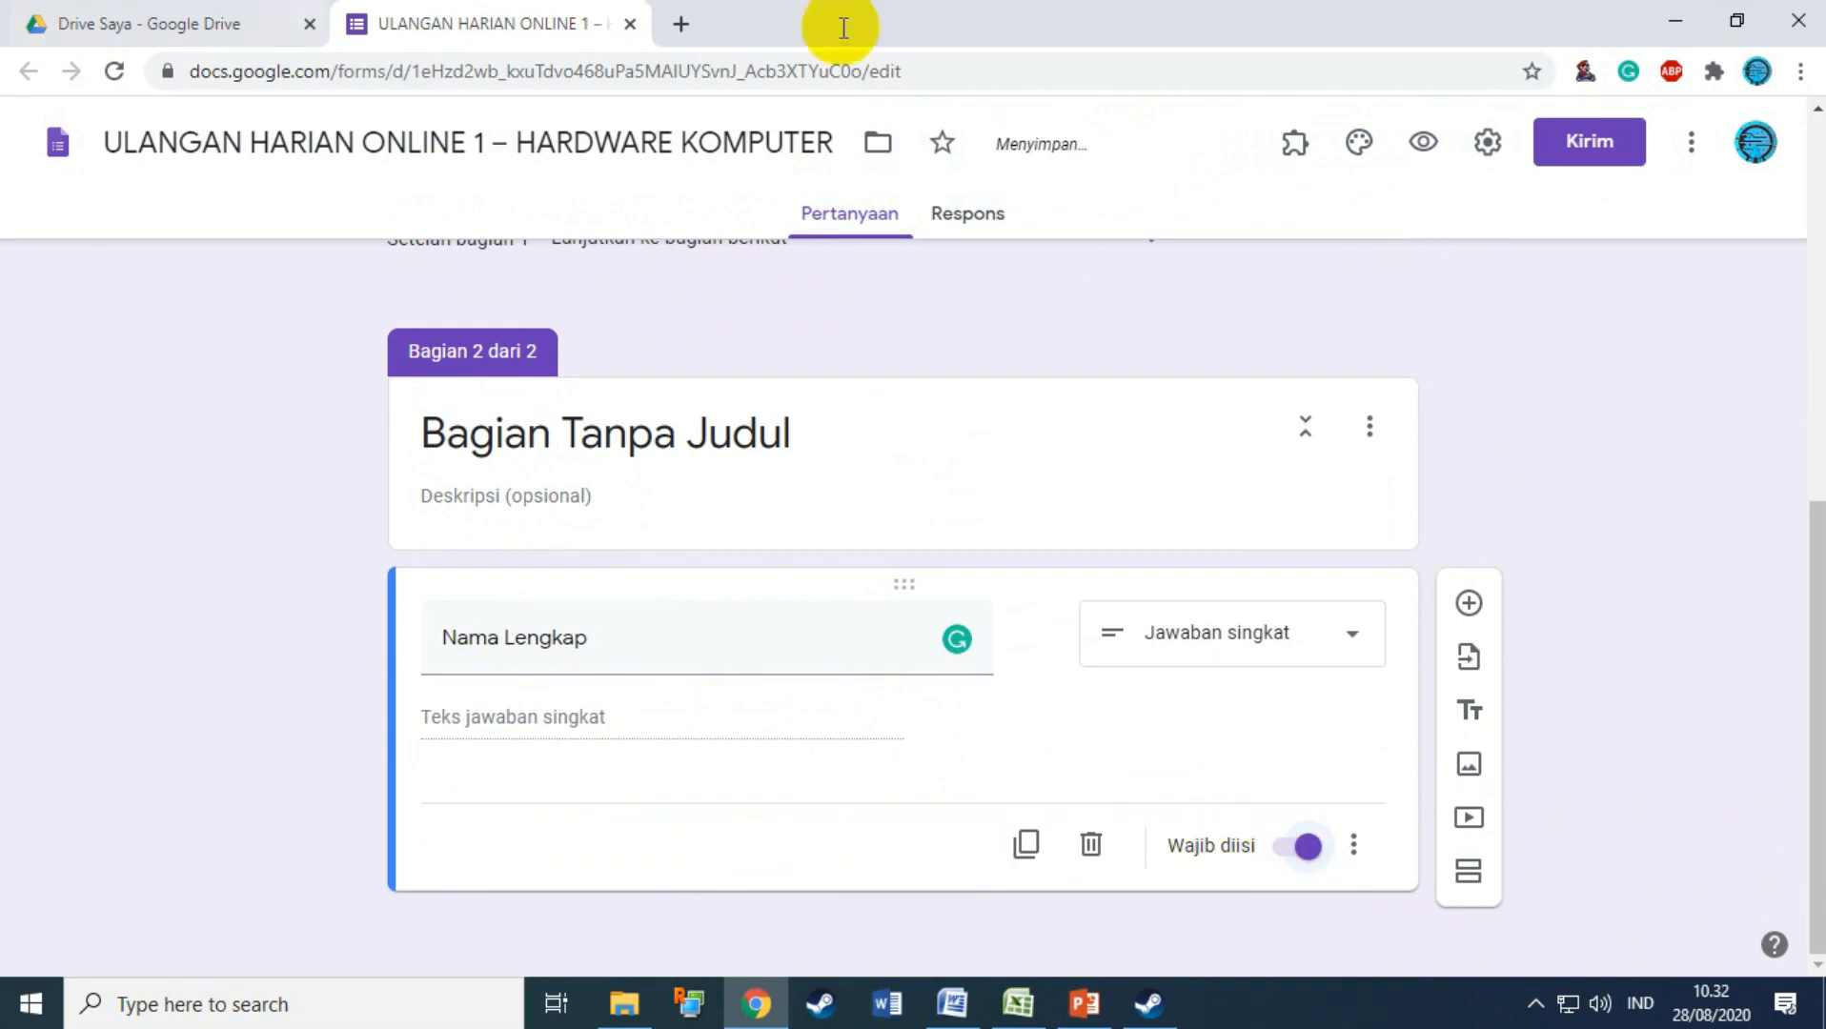
left_click(1473, 602)
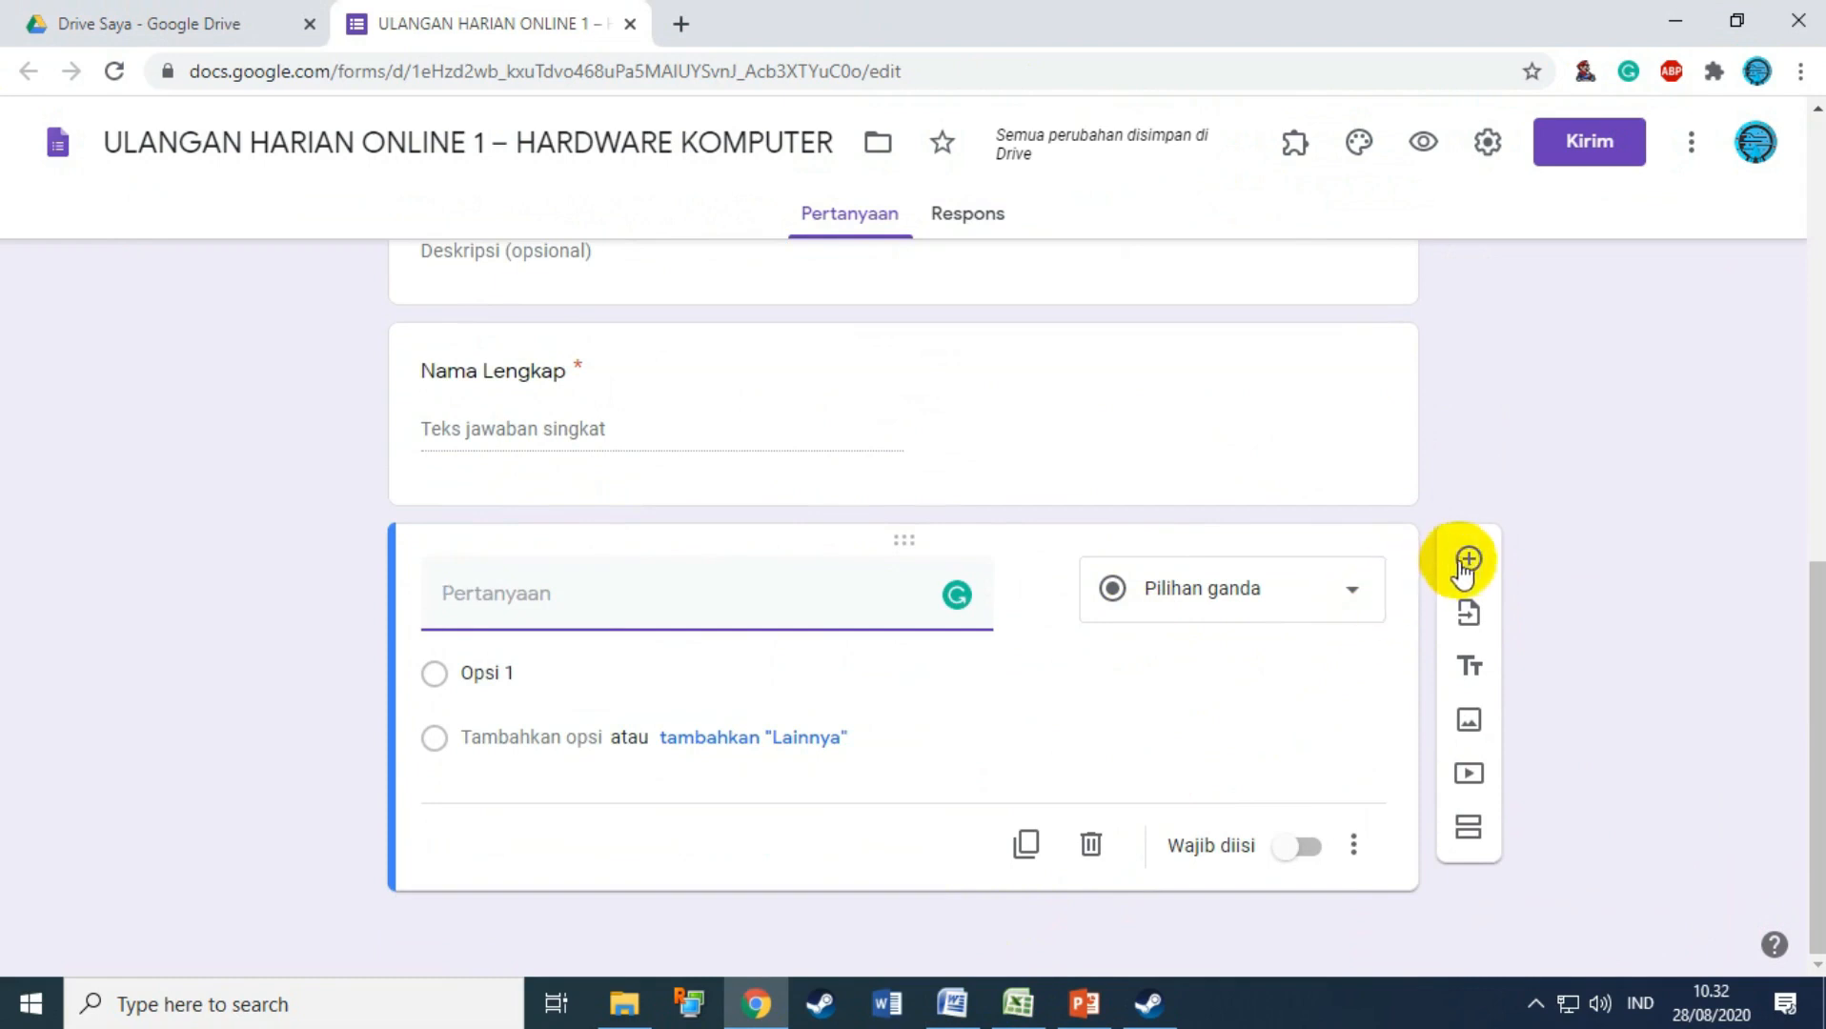
key("ctrl+z")
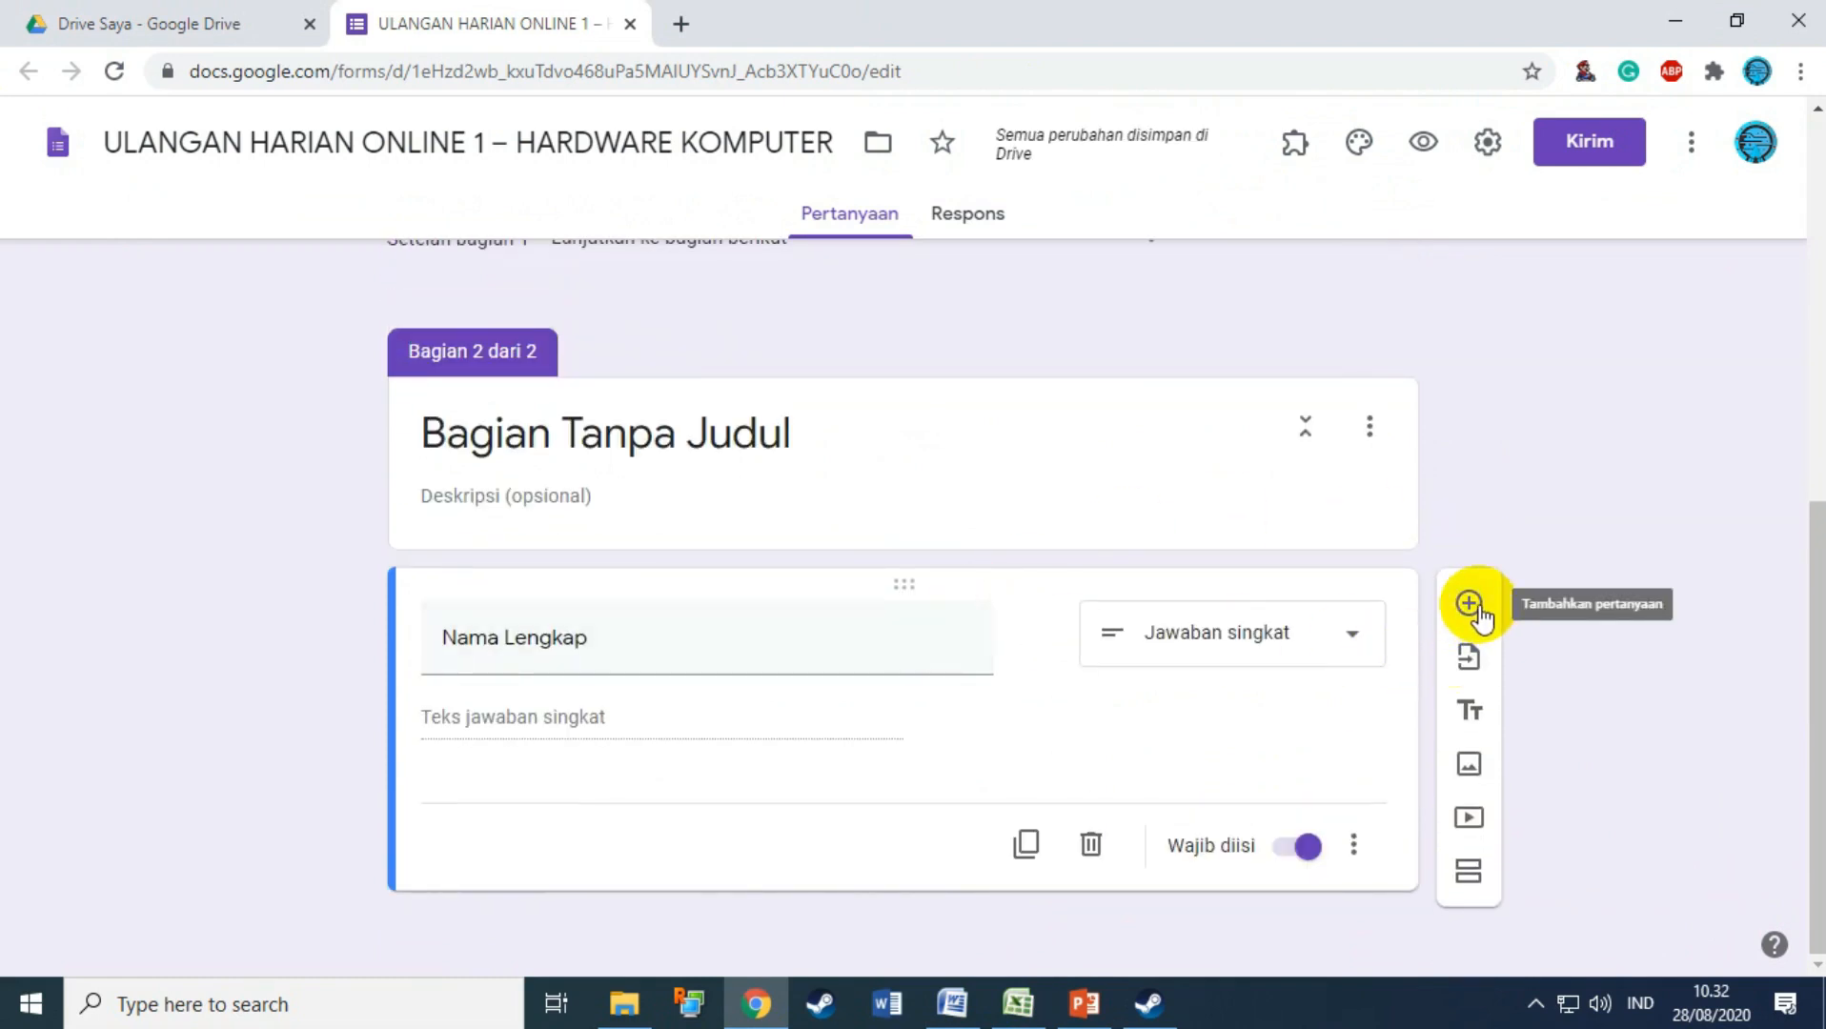
Step: Add a new question and copy 'Kelas' from the Word document as its title
left_click(1470, 603)
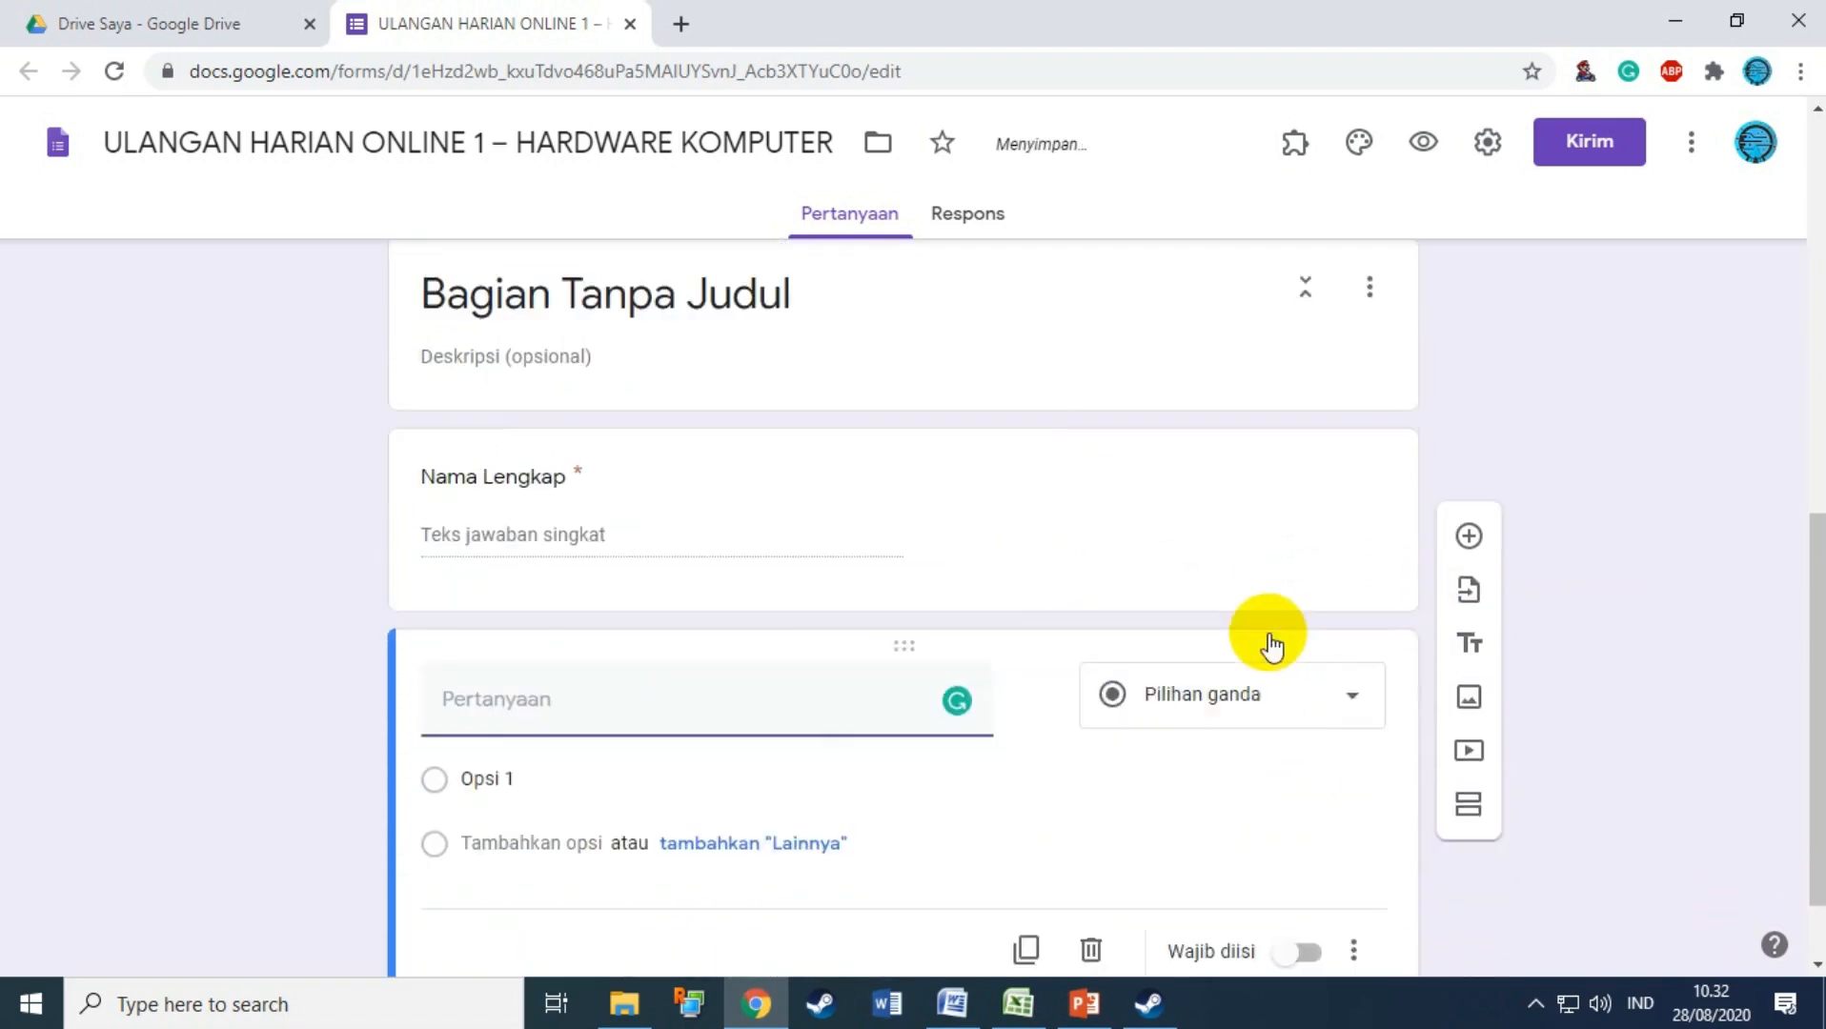
left_click(952, 1001)
scroll(705, 777, "down", 2)
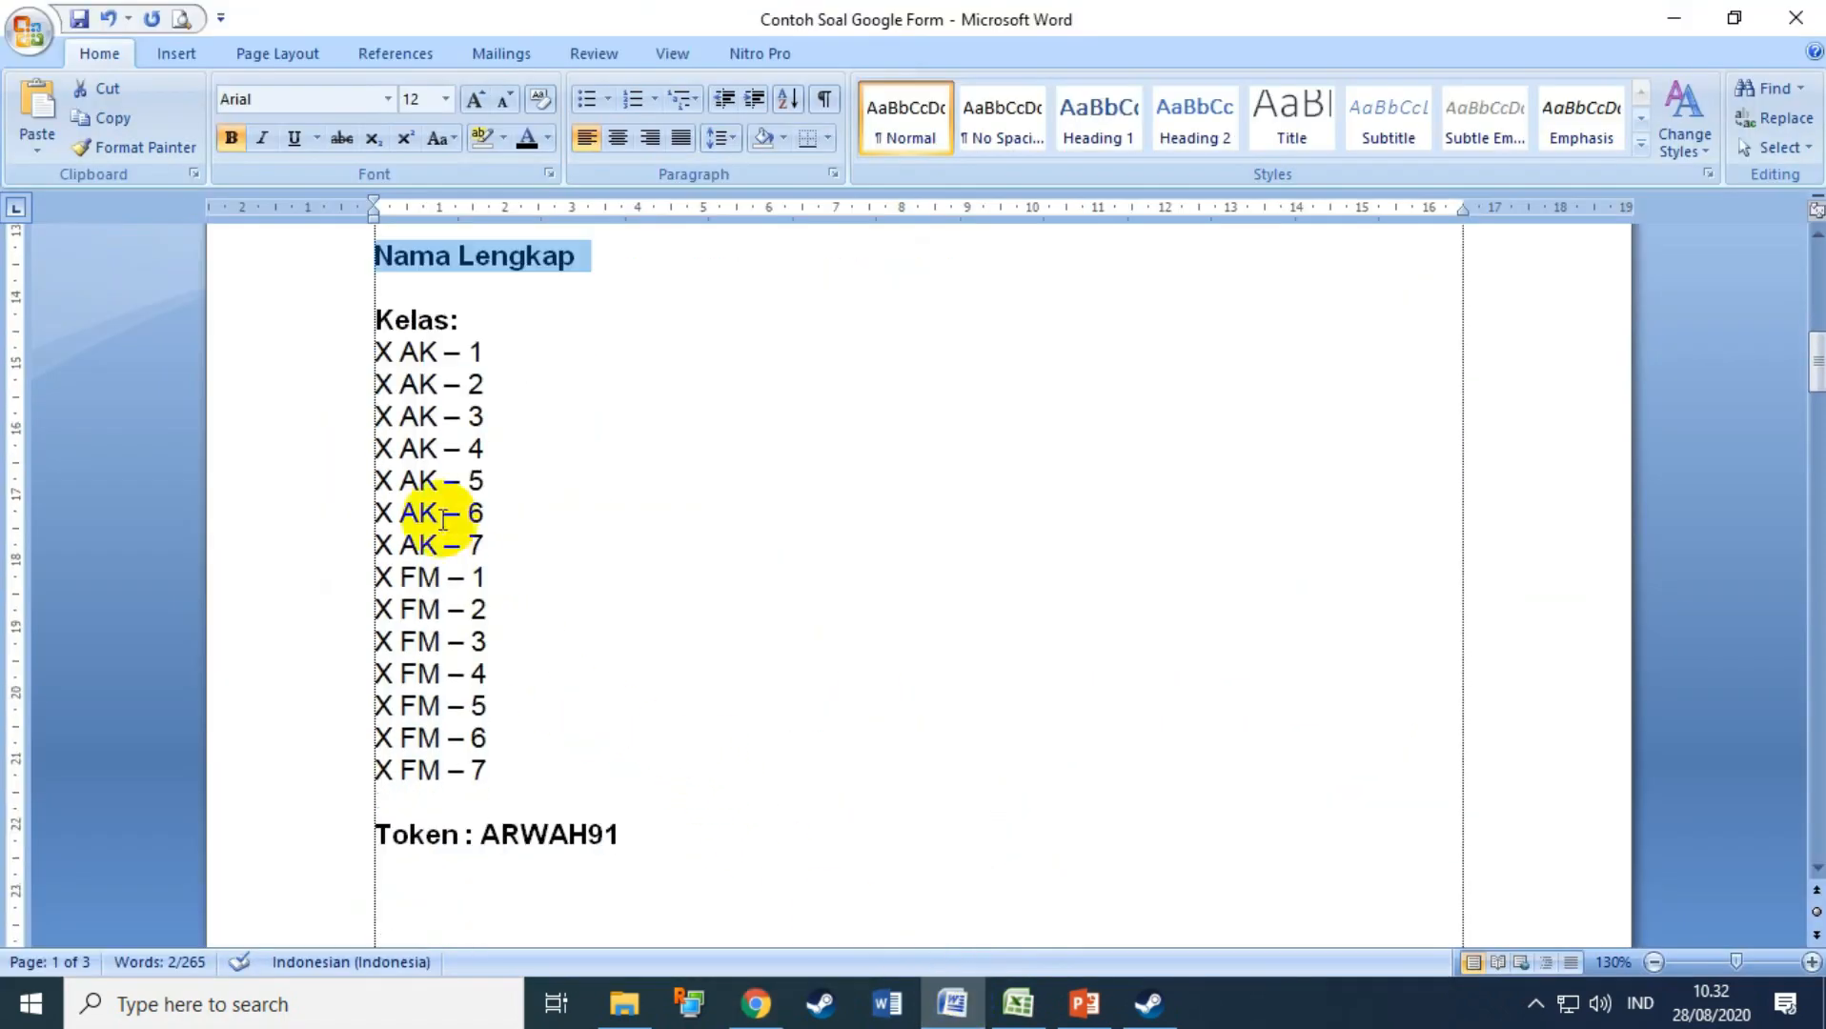
left_click(329, 322)
left_click(756, 1003)
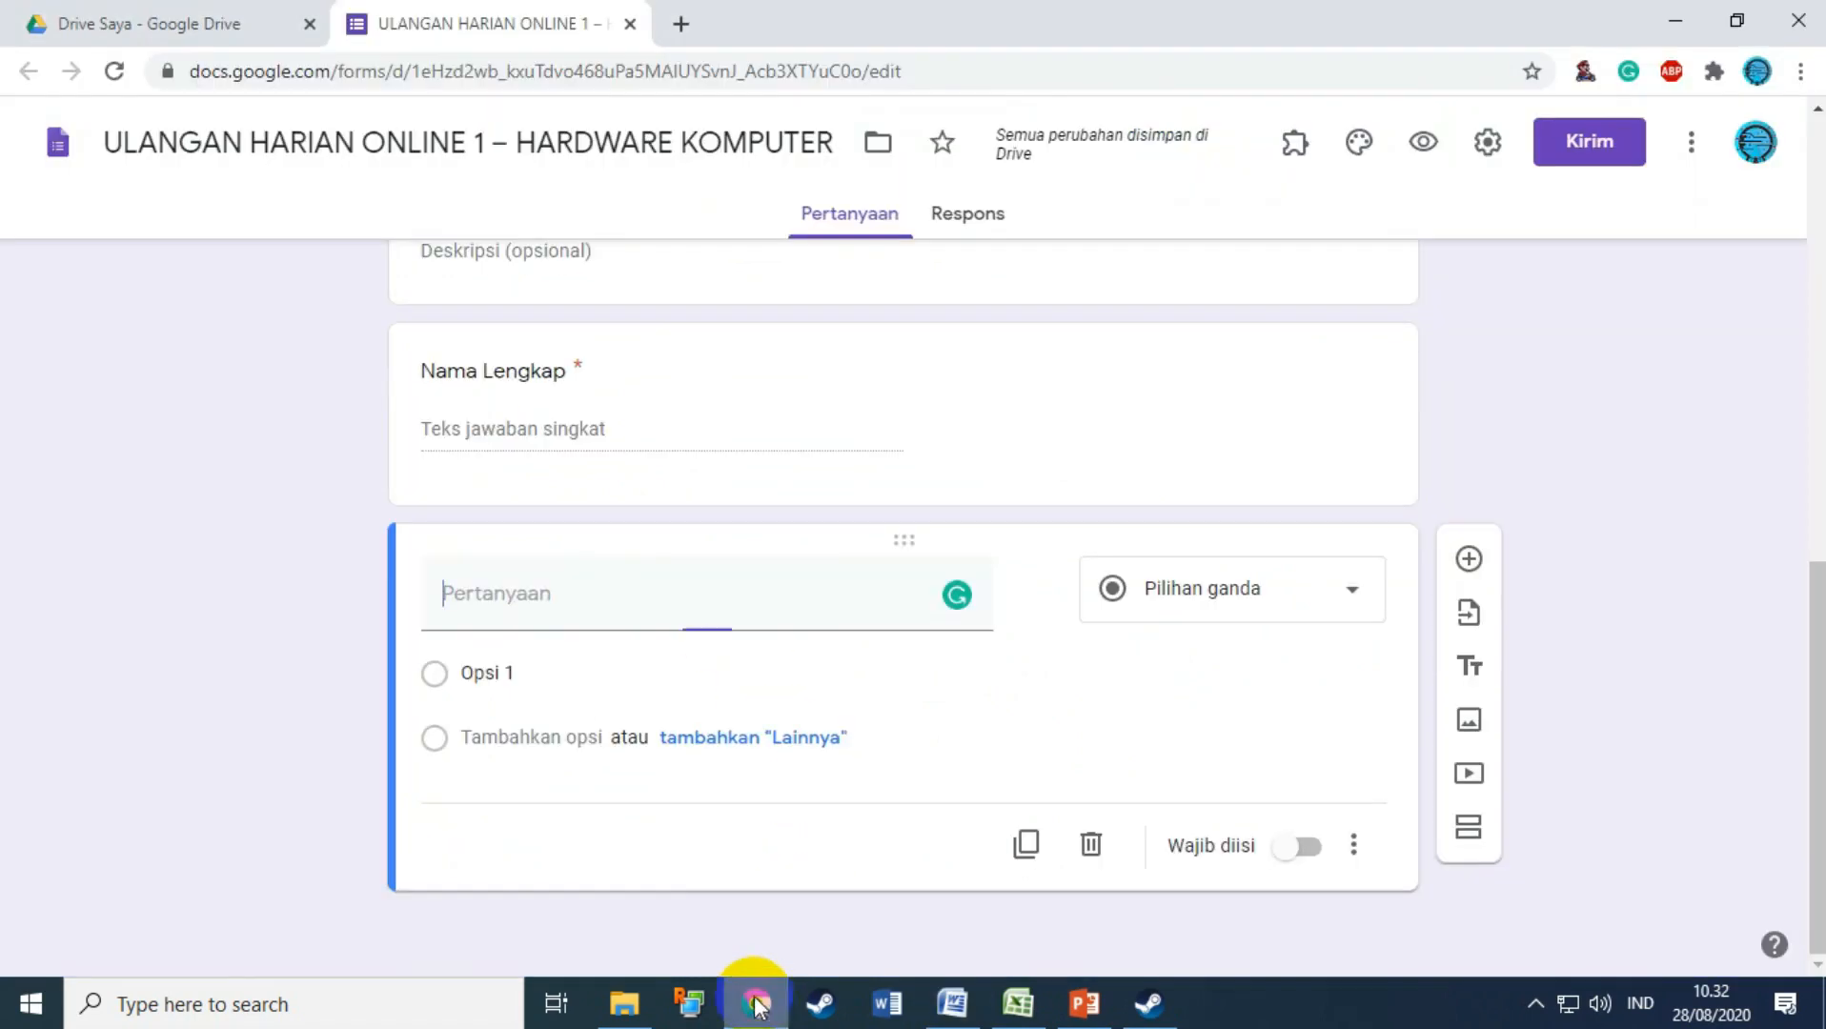
Step: Paste the class list X AK – 1 through X FM – 7 from Word as the options
left_click(552, 662)
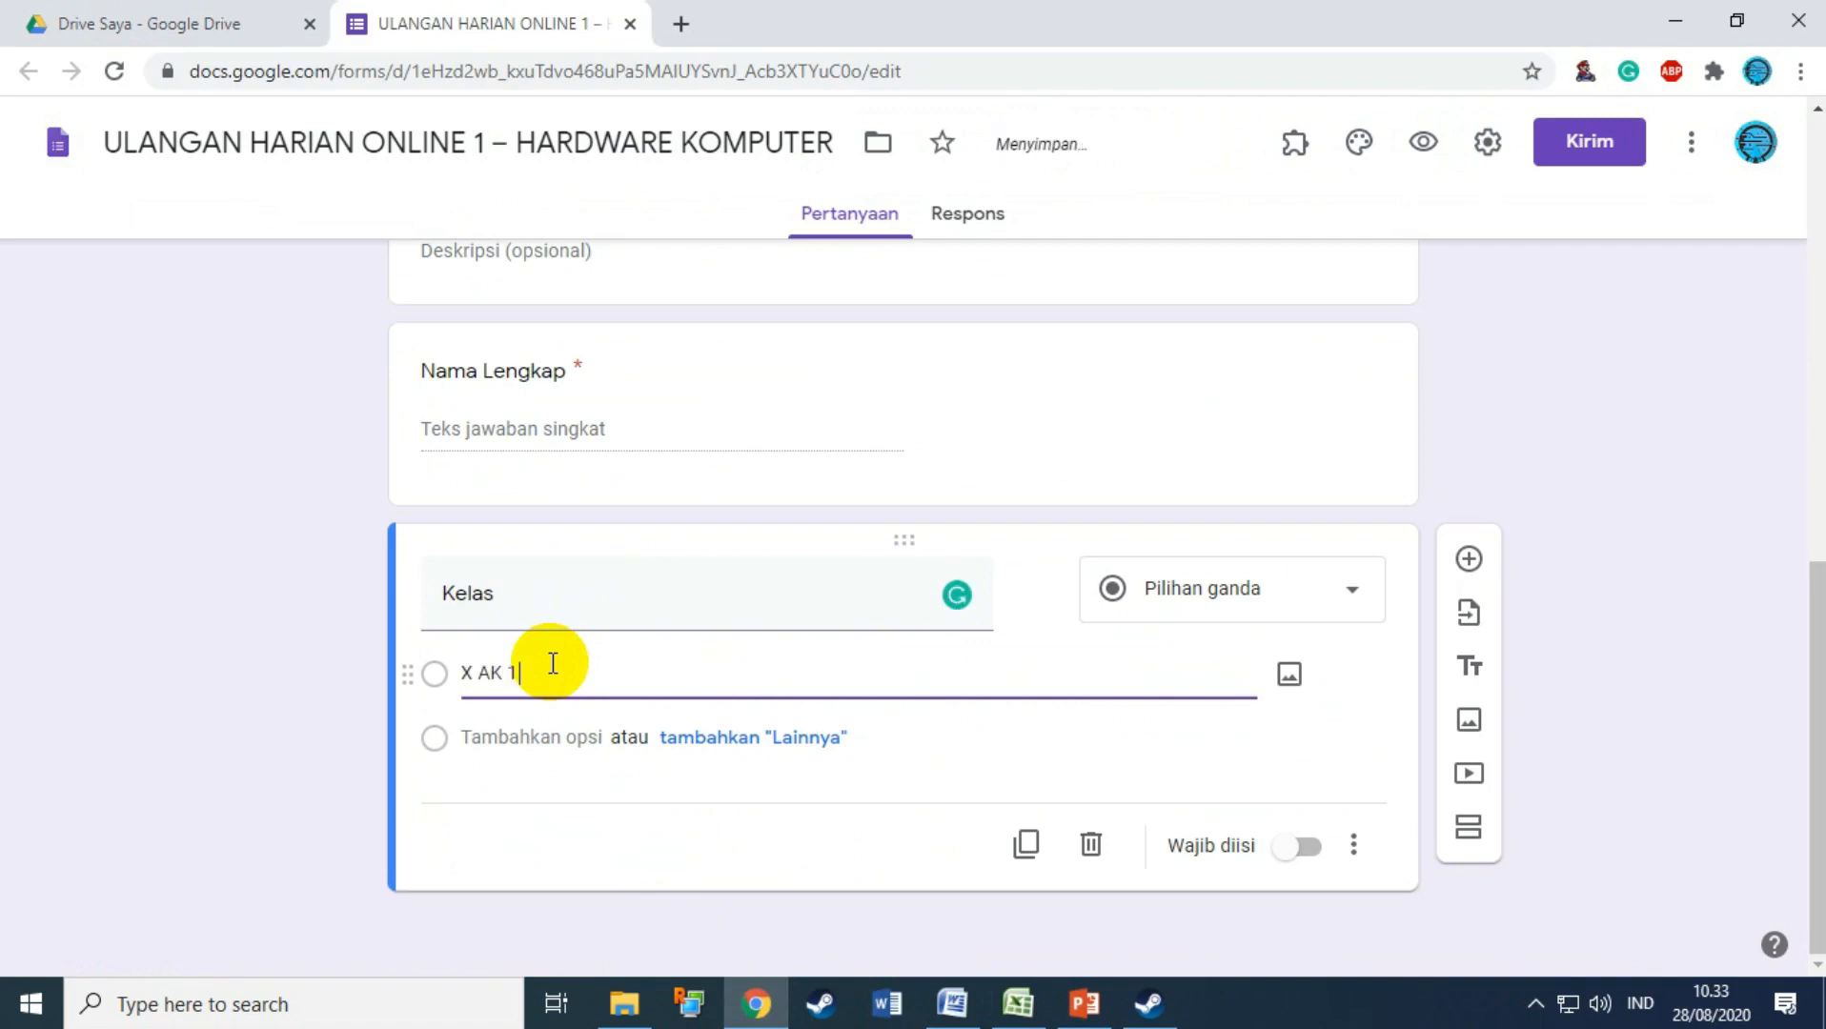
type("X AK 1")
left_click(505, 738)
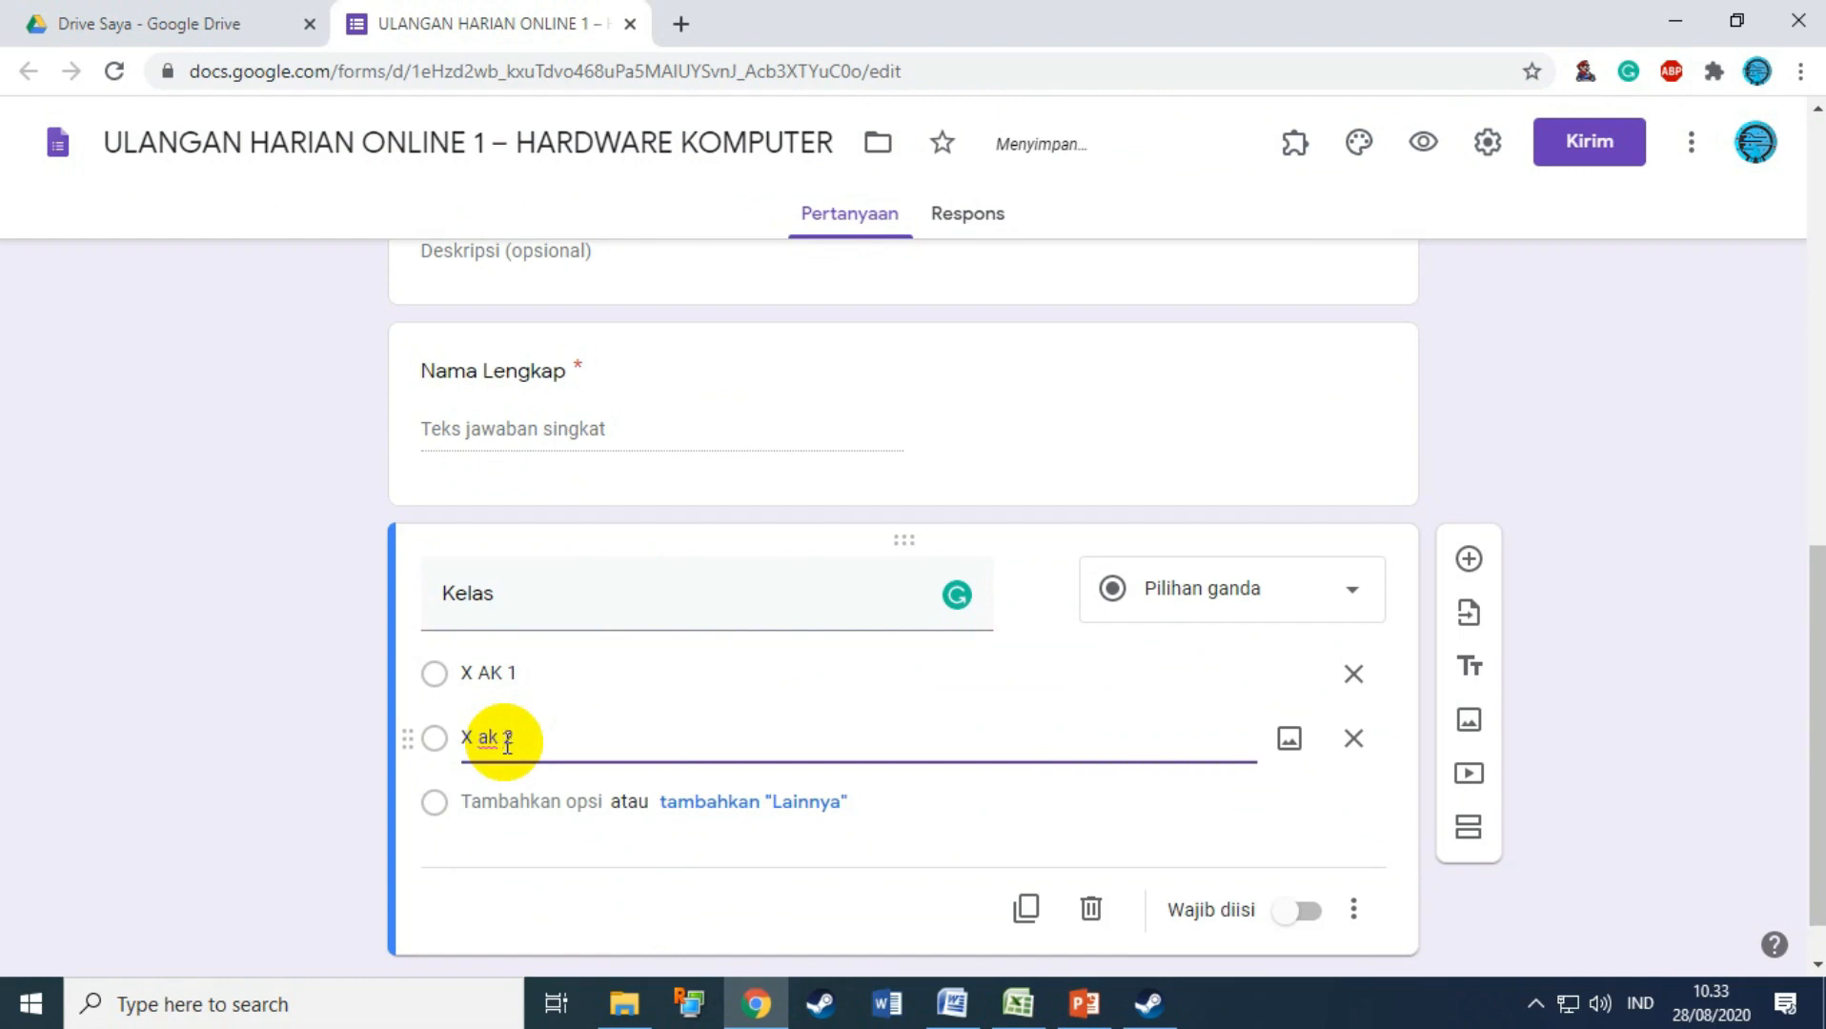
type("X a")
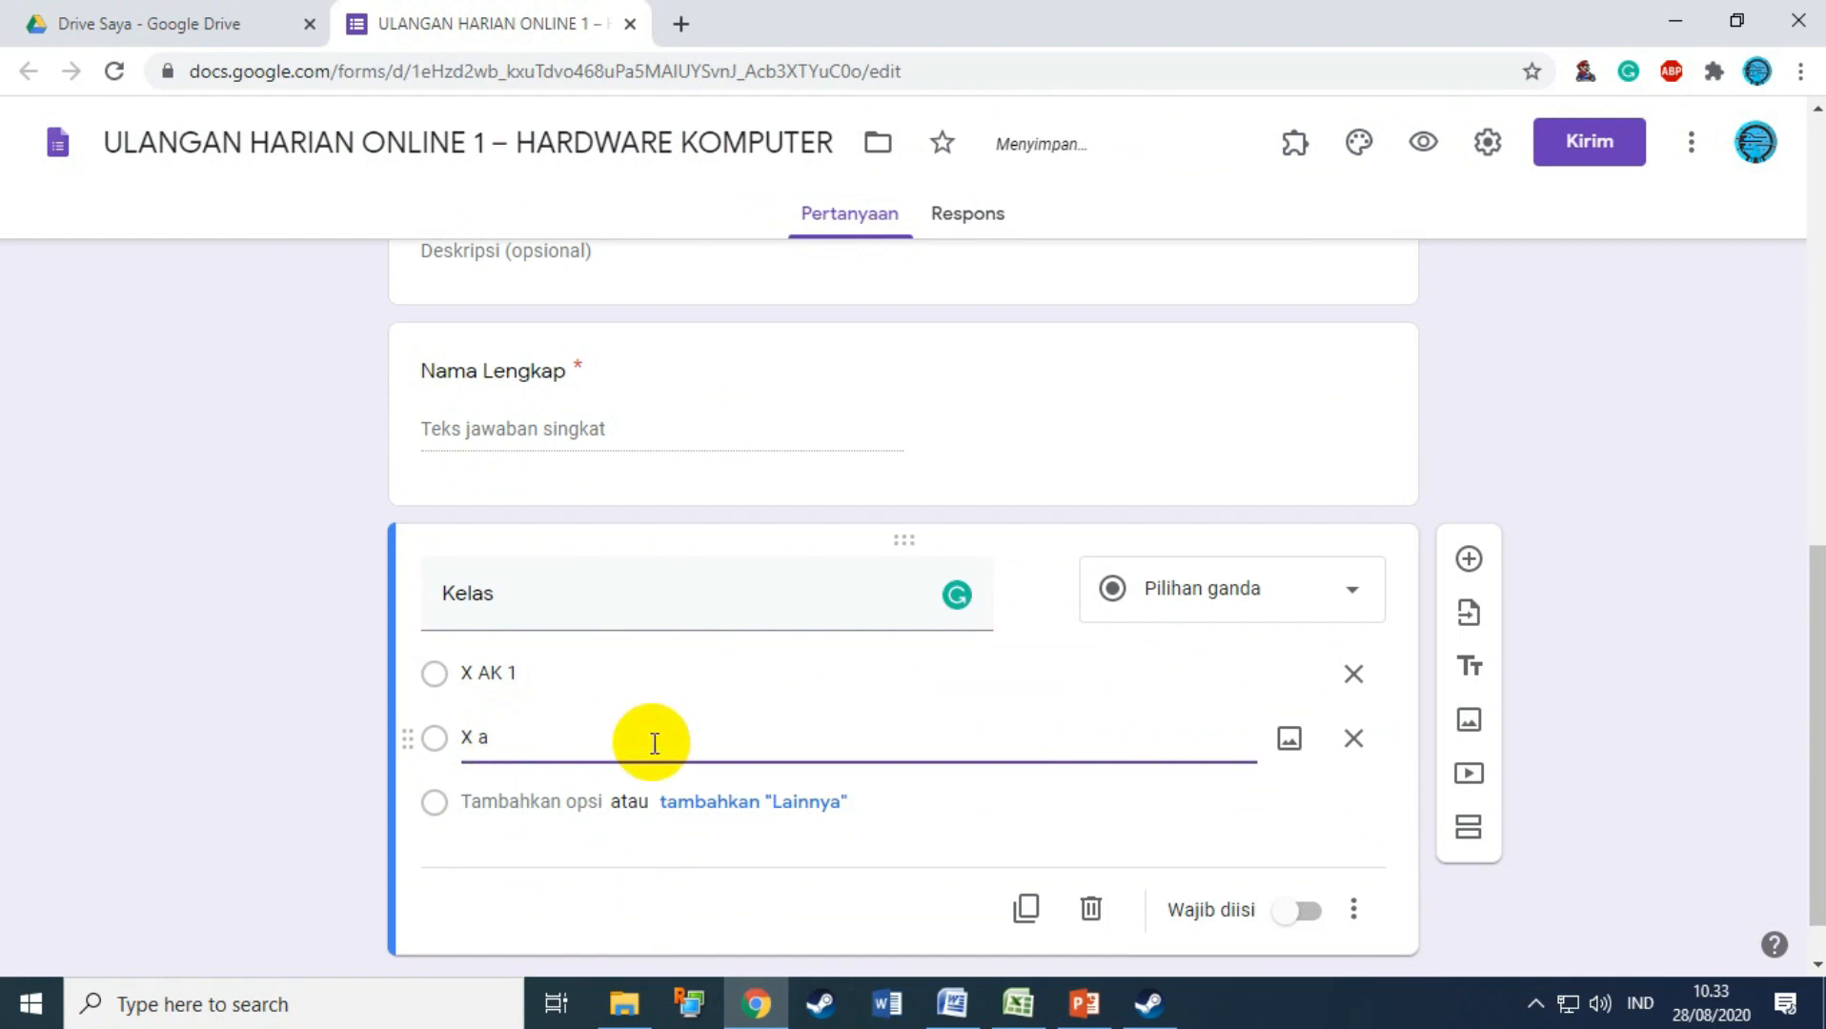
left_click(1354, 738)
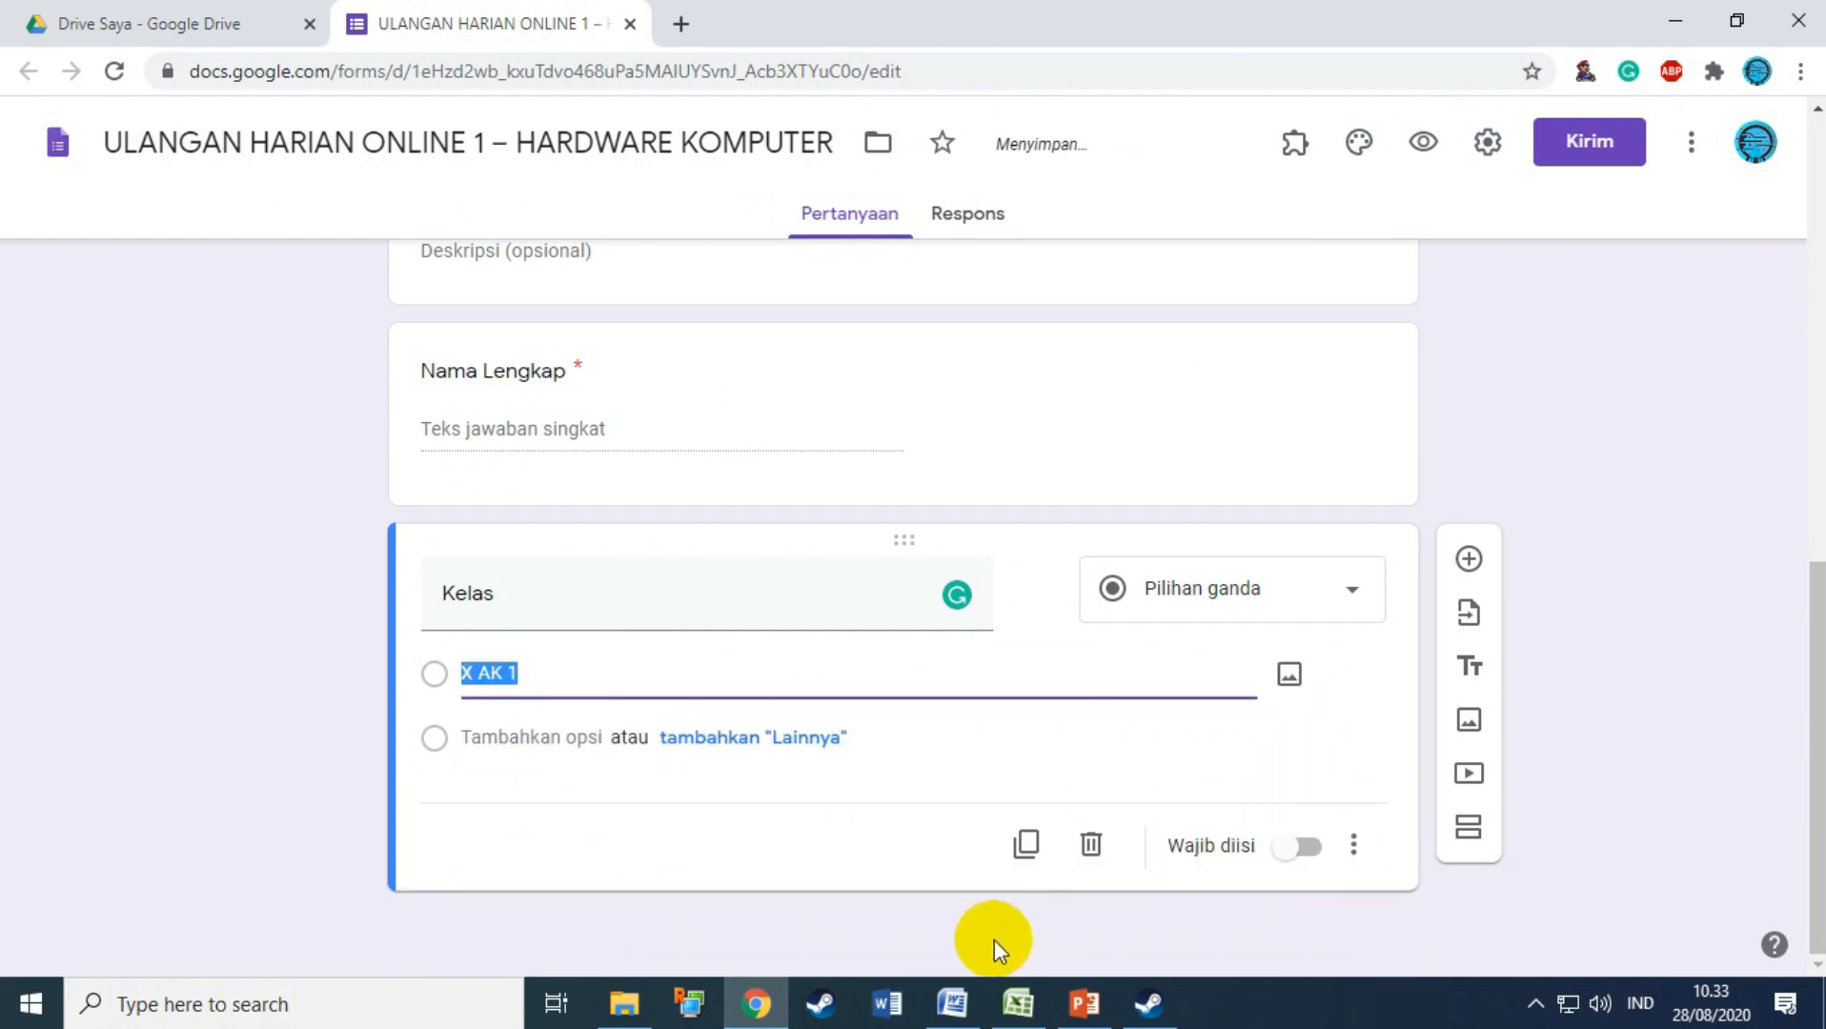
left_click(953, 1003)
left_click_drag(377, 352, 204, 773)
key("ctrl+c")
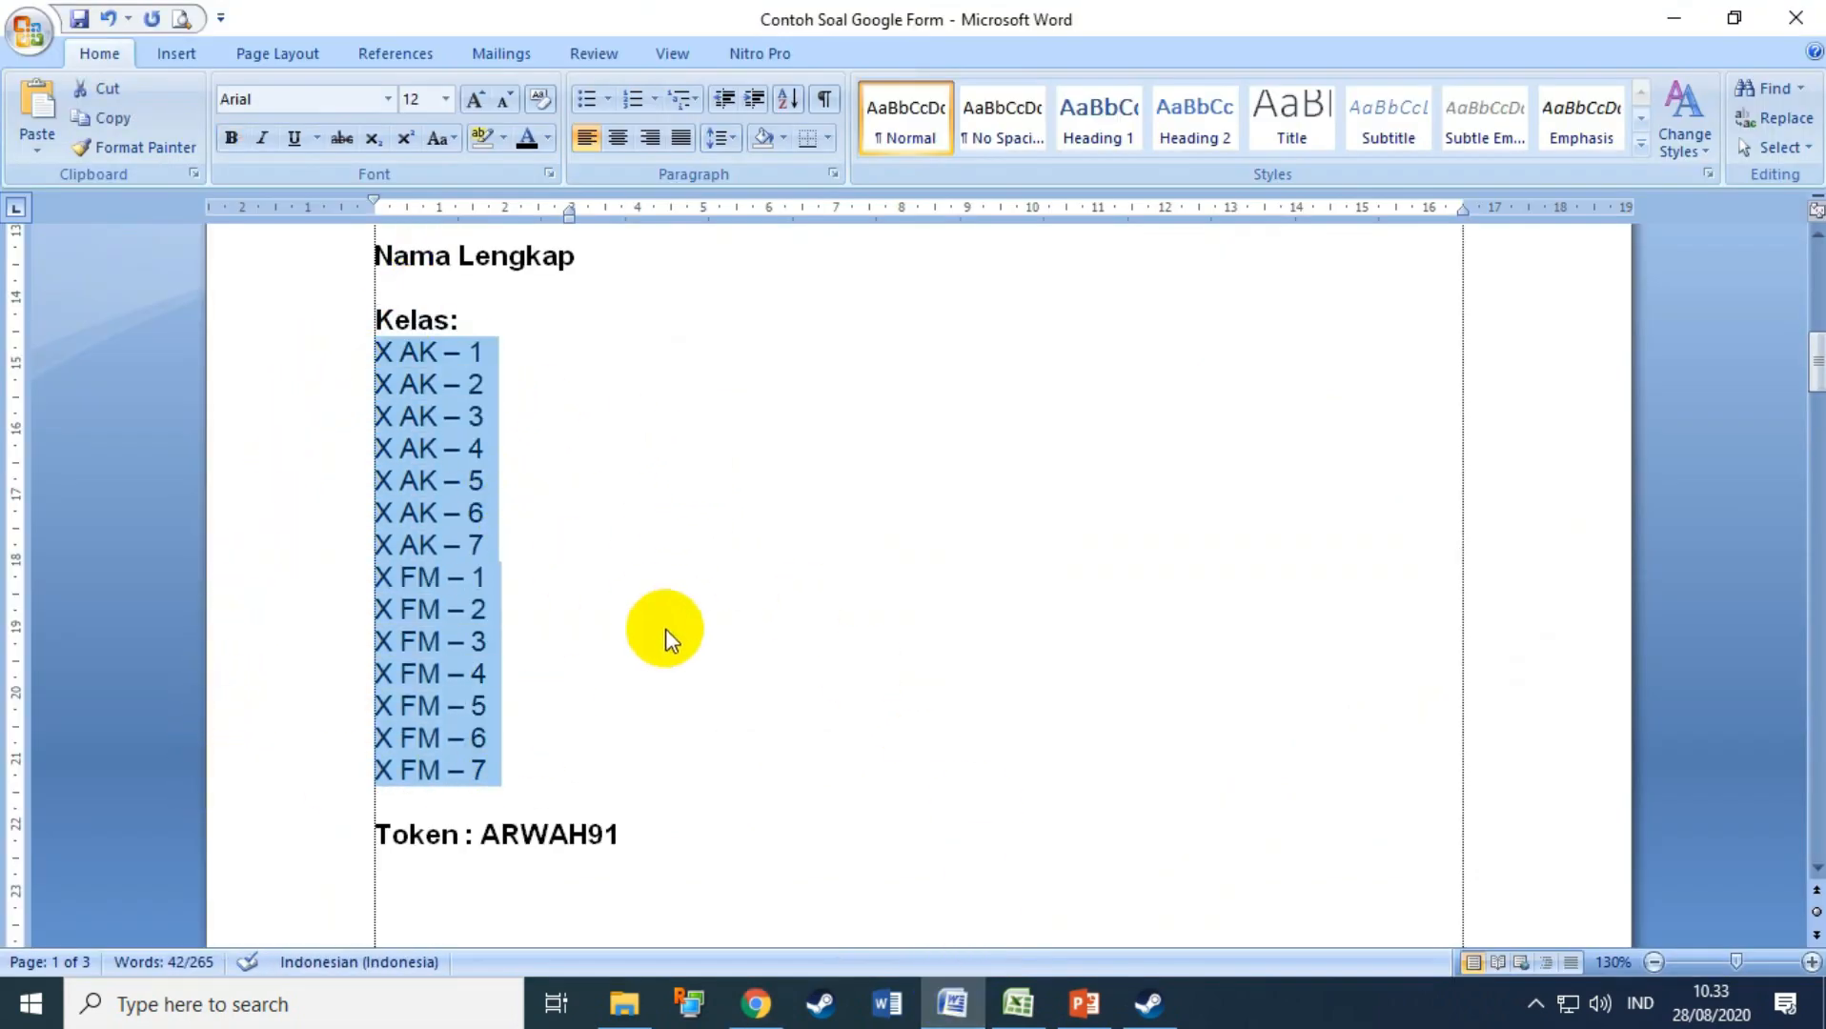
left_click(753, 1002)
key("ctrl+v")
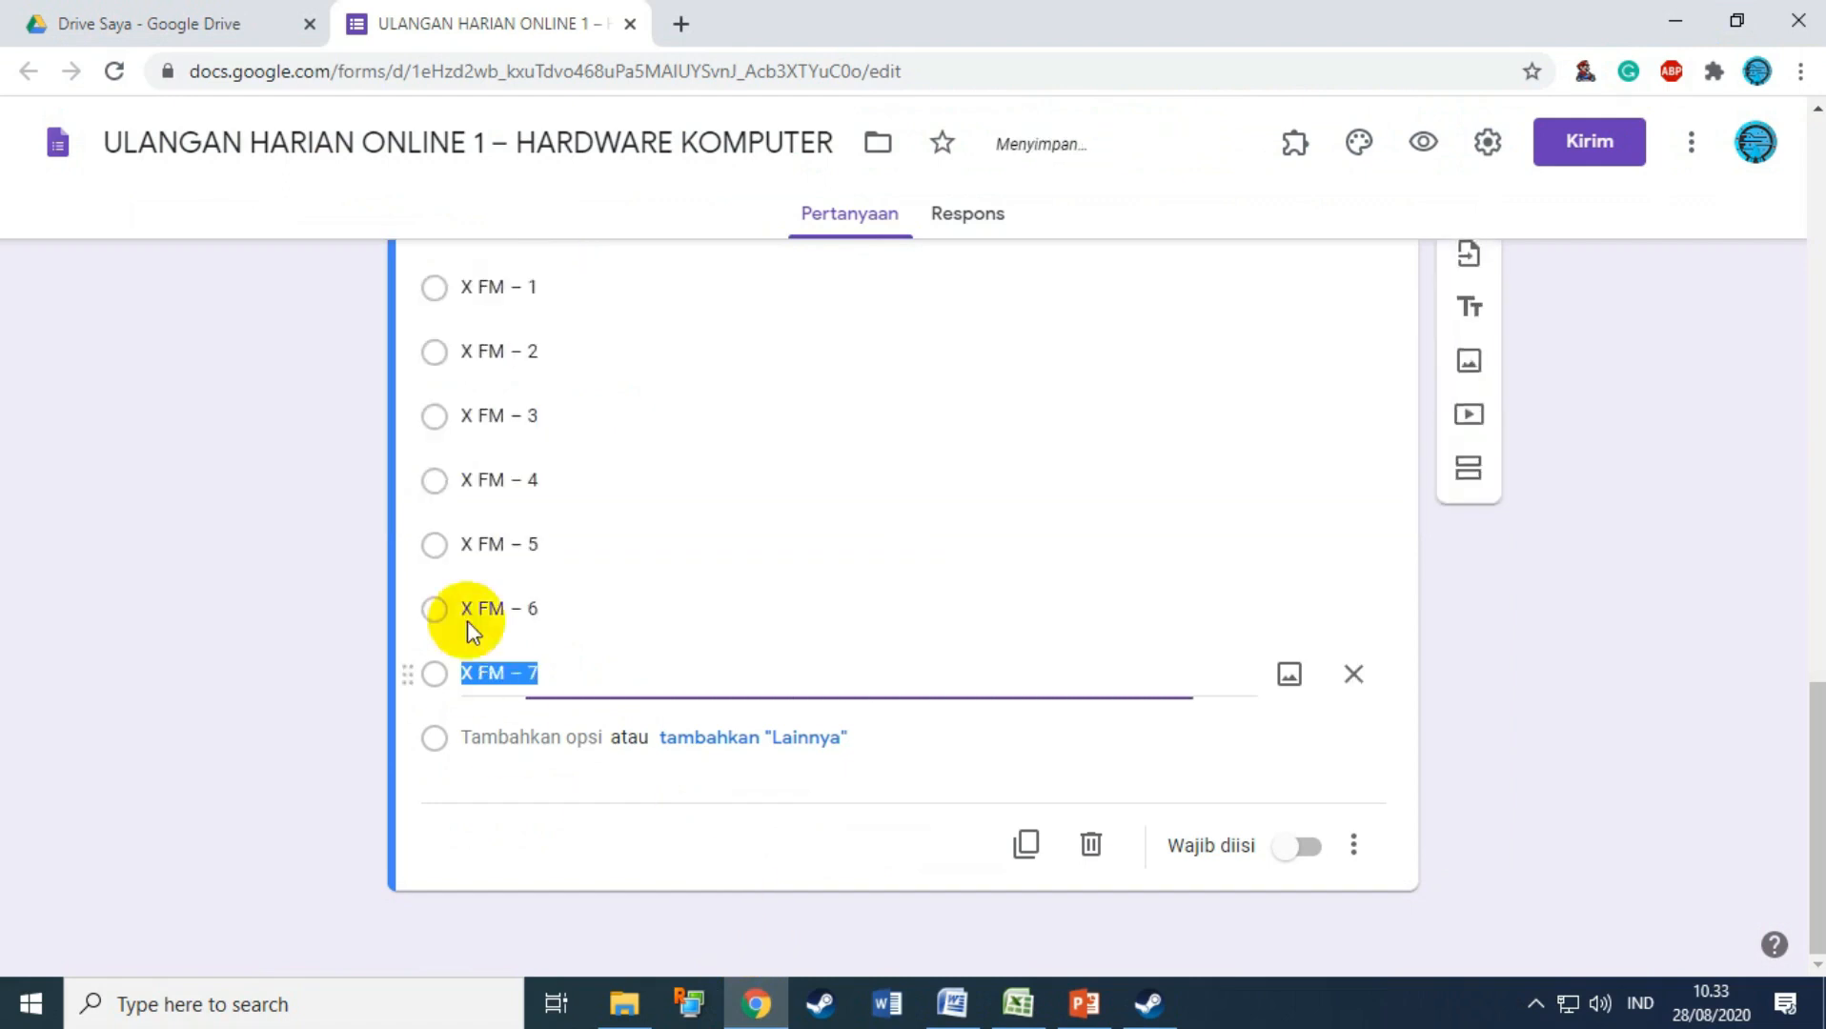
scroll(929, 558, "up", 7)
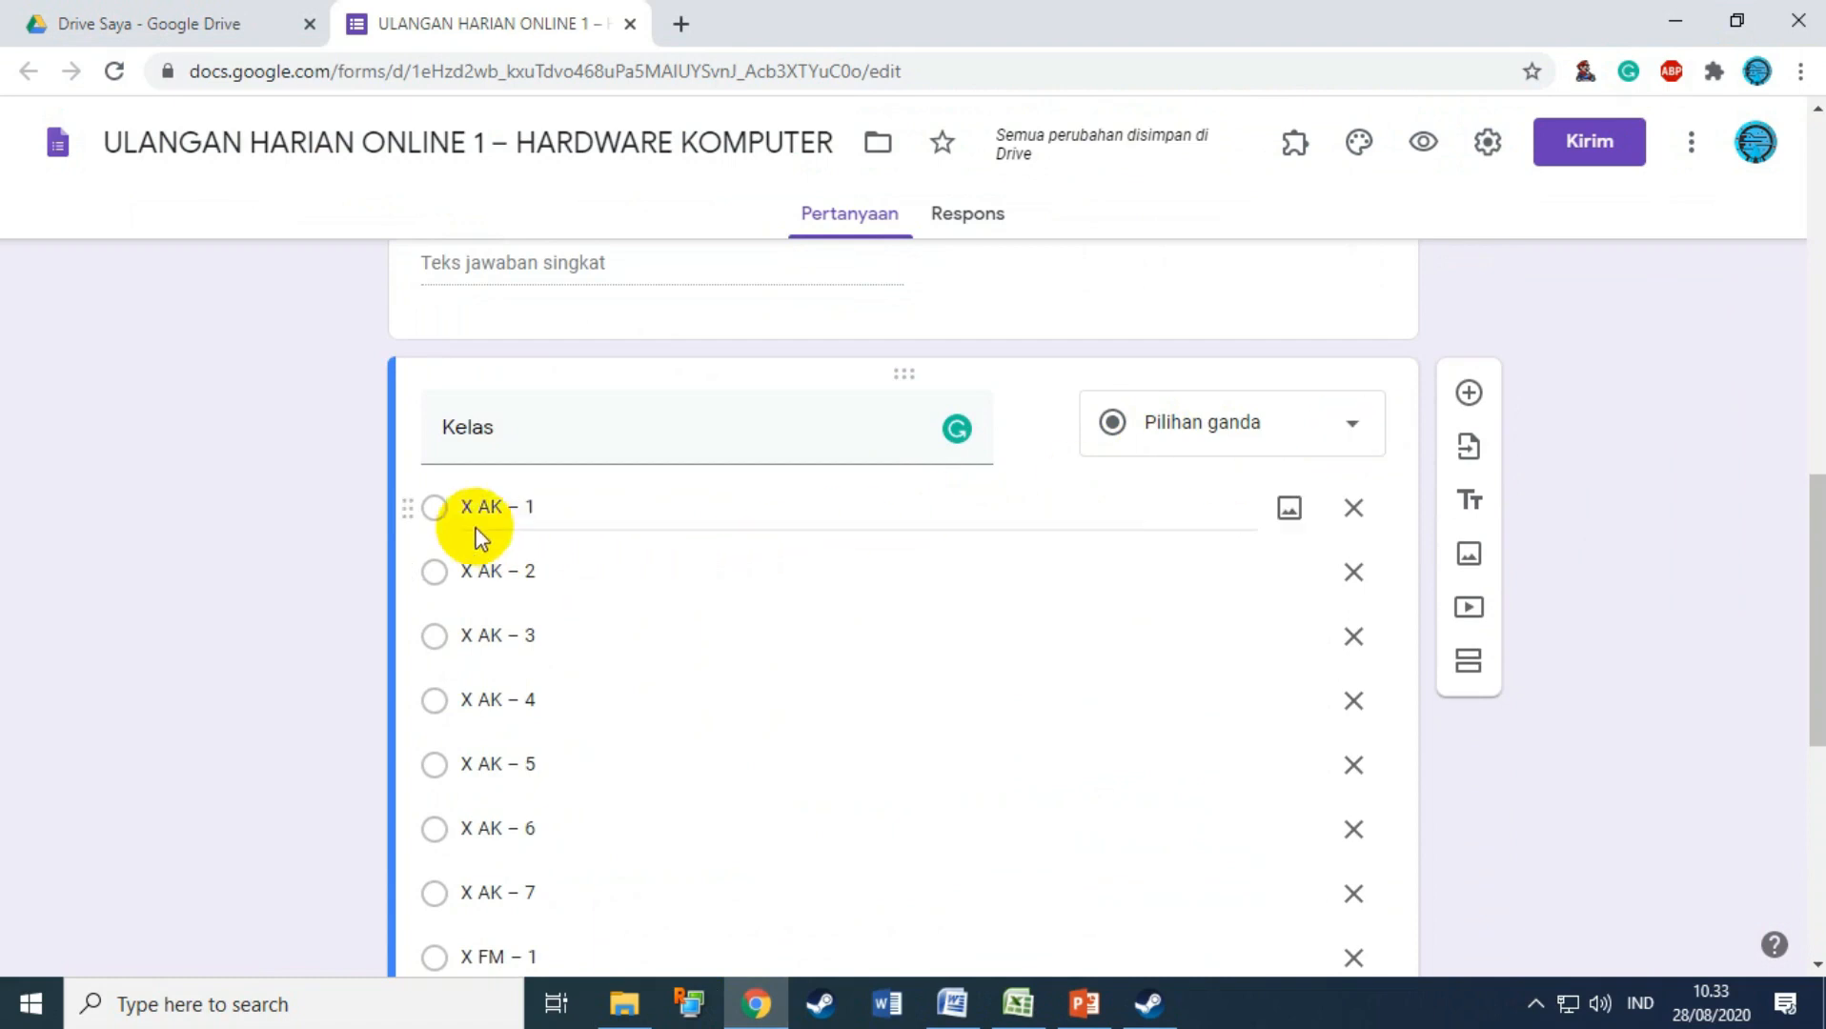
Step: Change the Kelas question type to Drop-down
left_click(440, 514)
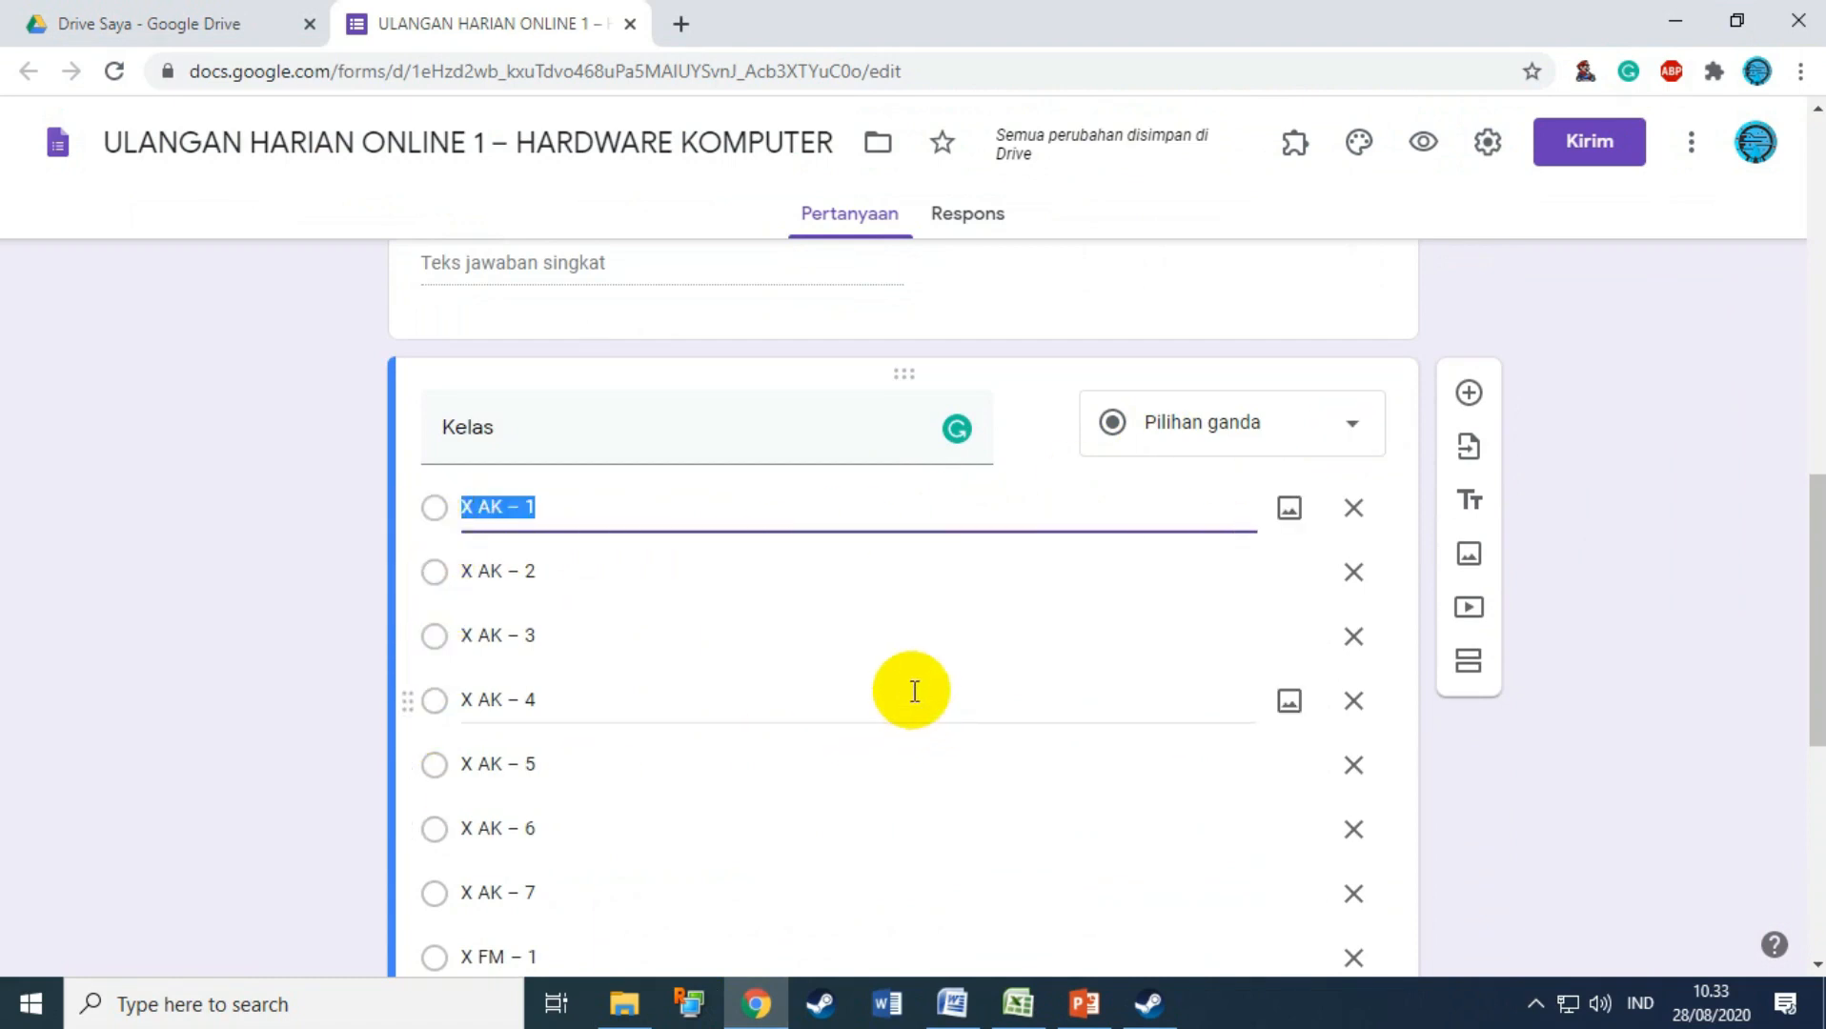
left_click(1346, 426)
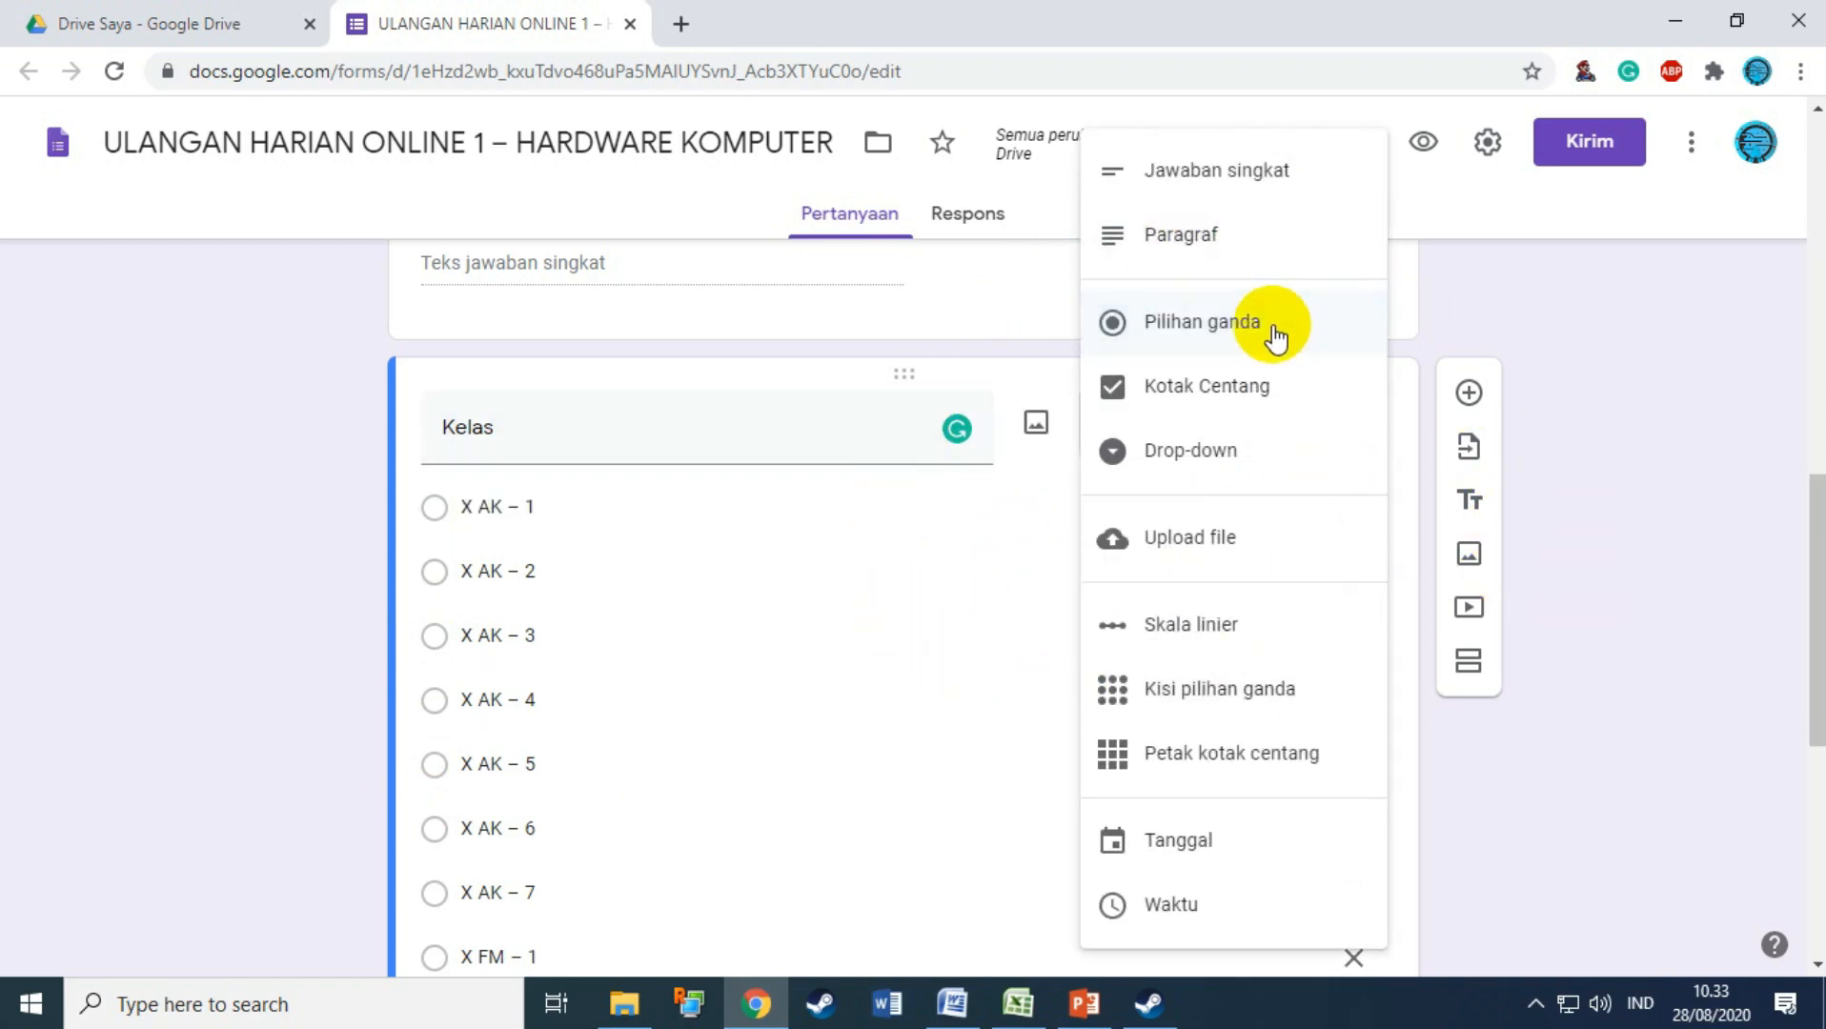
left_click(1170, 466)
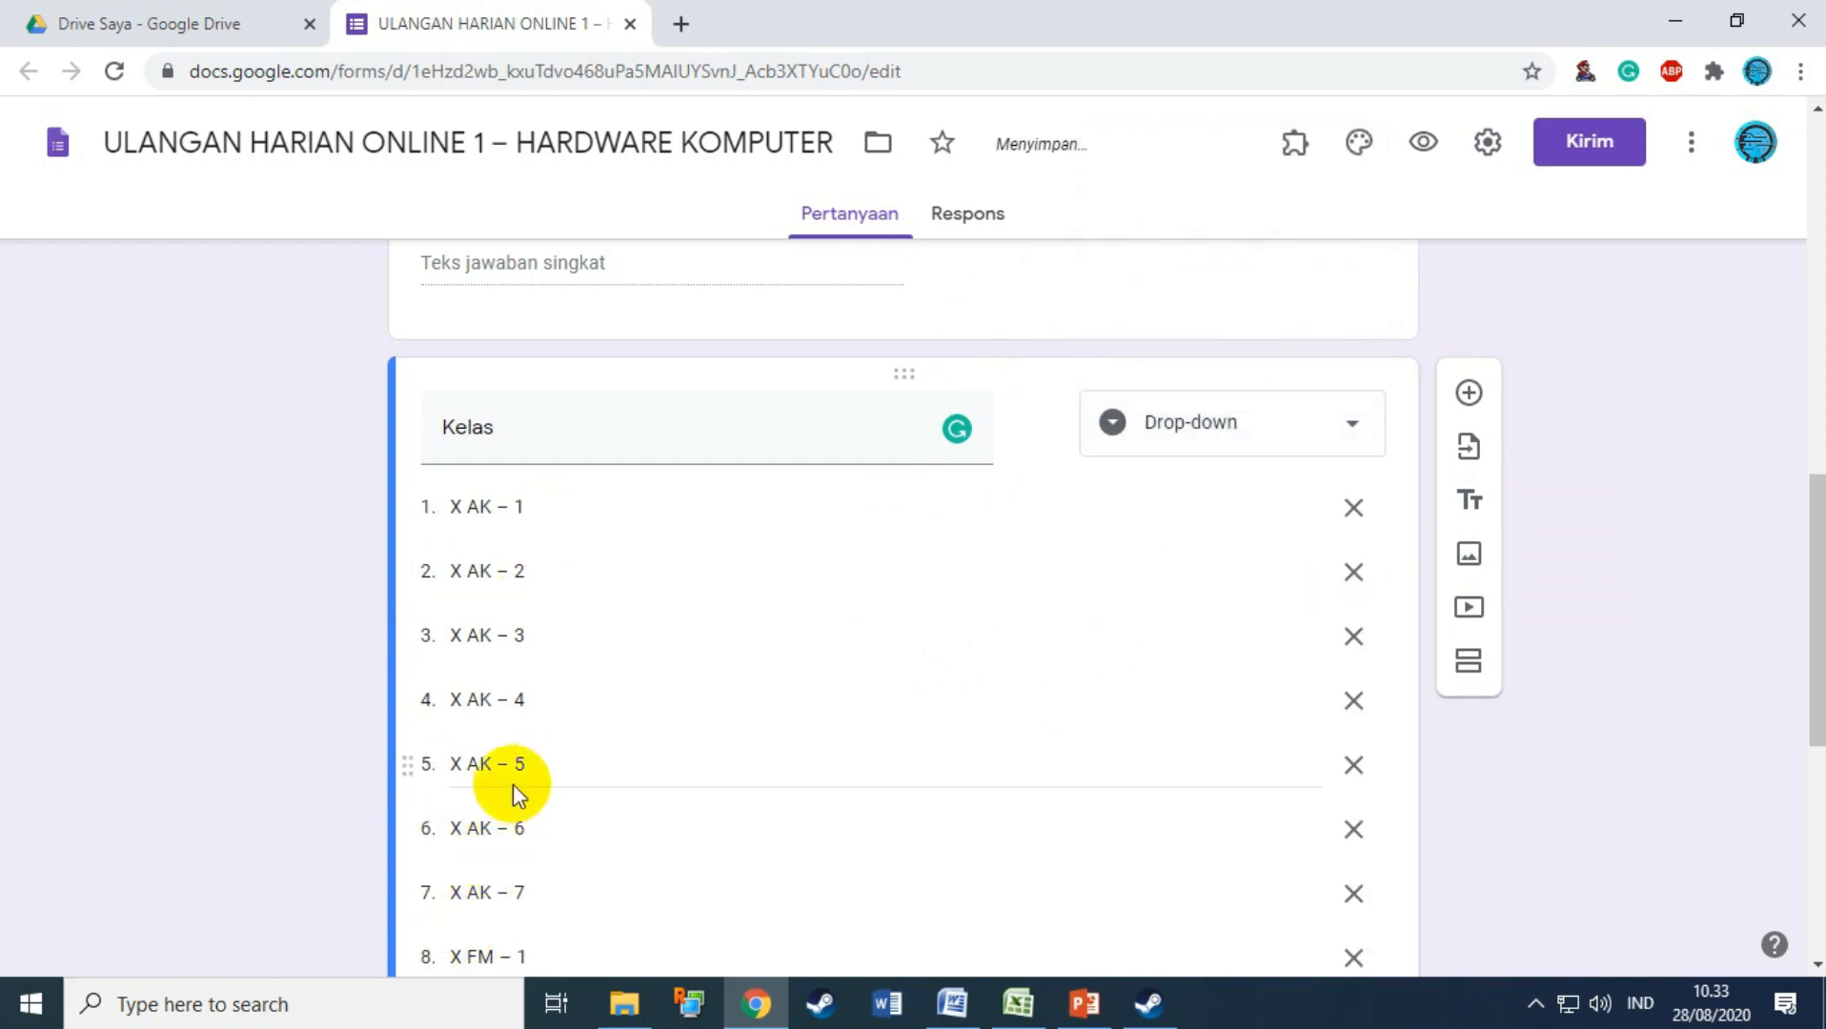
scroll(560, 743, "down", 3)
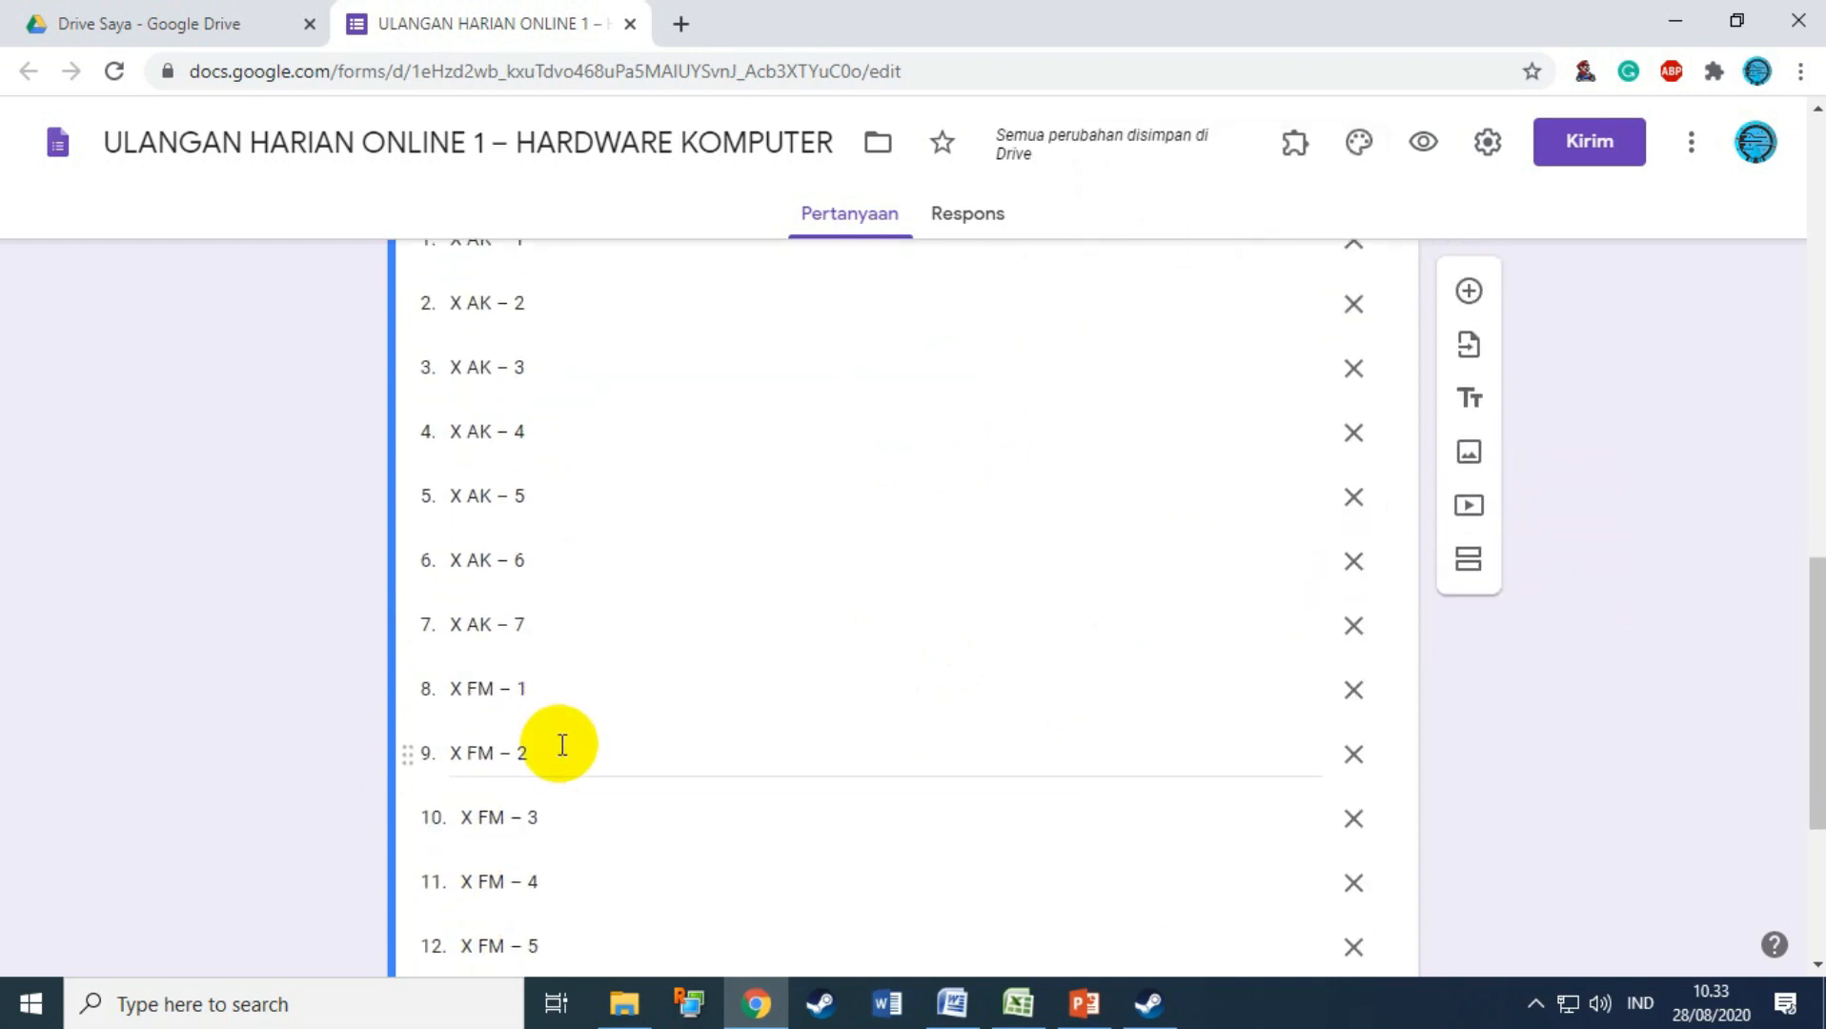
scroll(562, 745, "up", 3)
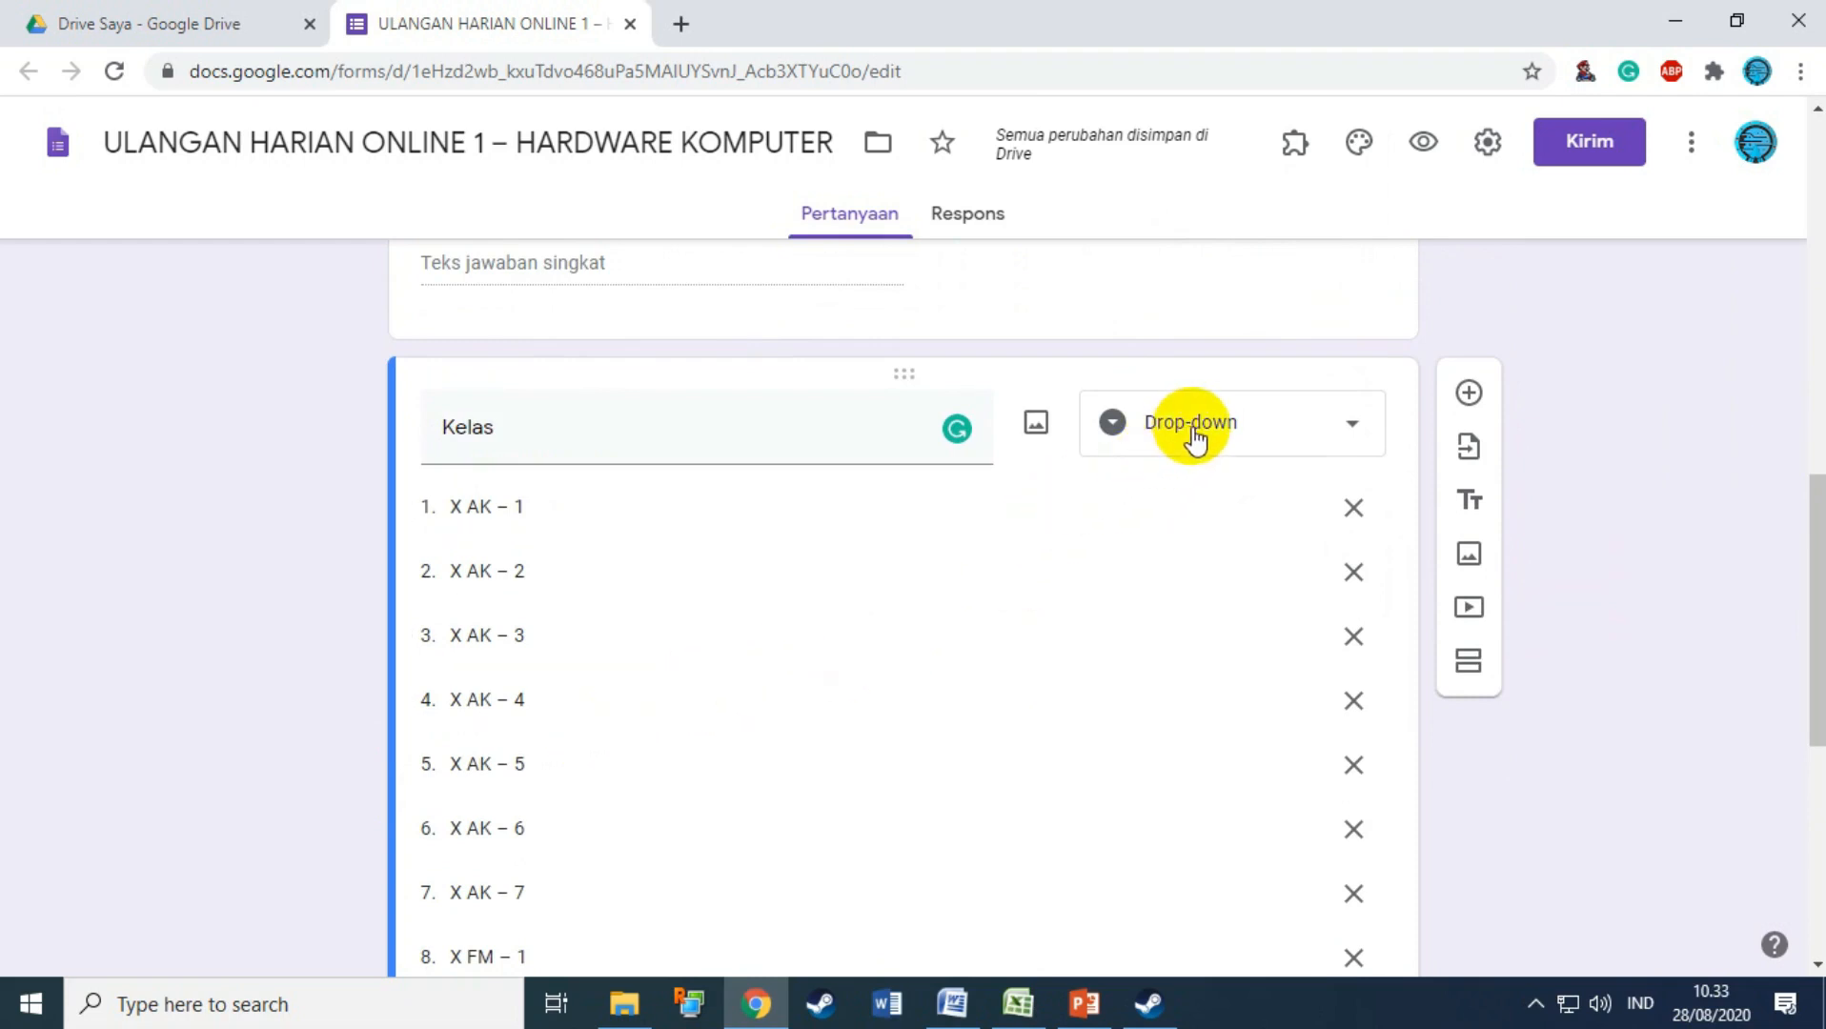
left_click(1315, 434)
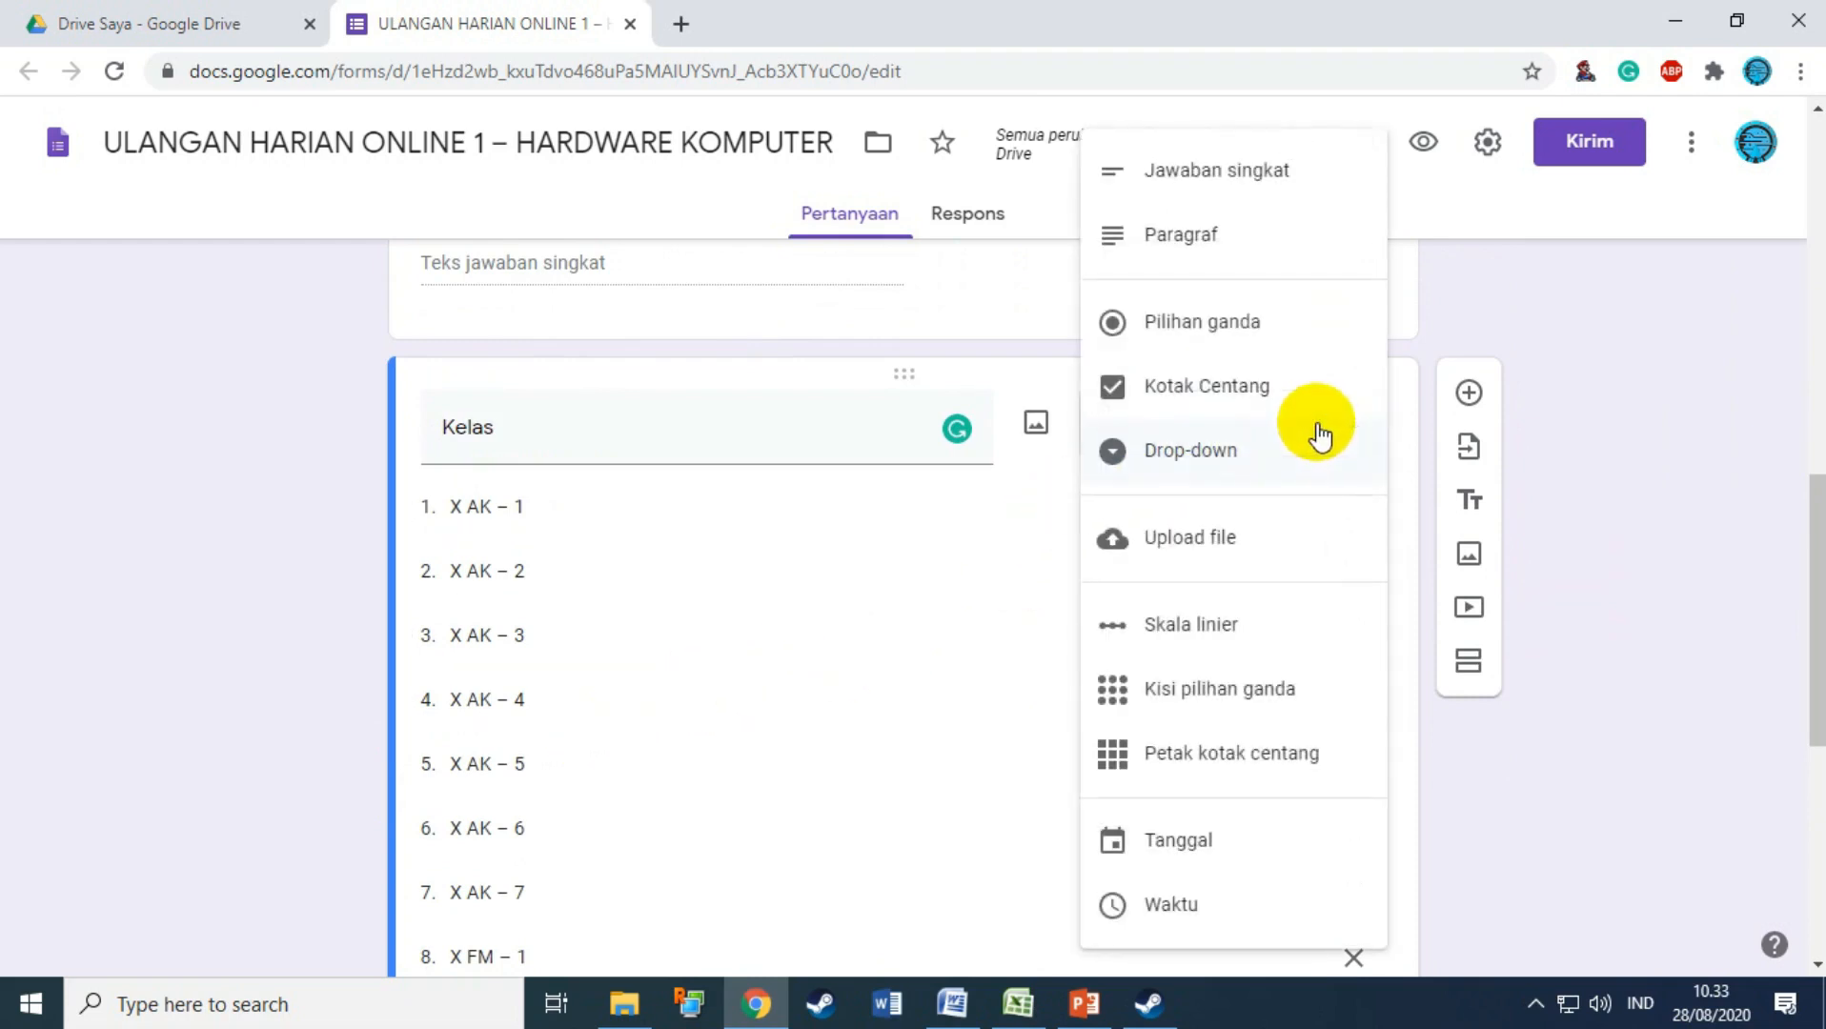
left_click(1207, 469)
scroll(893, 537, "down", 7)
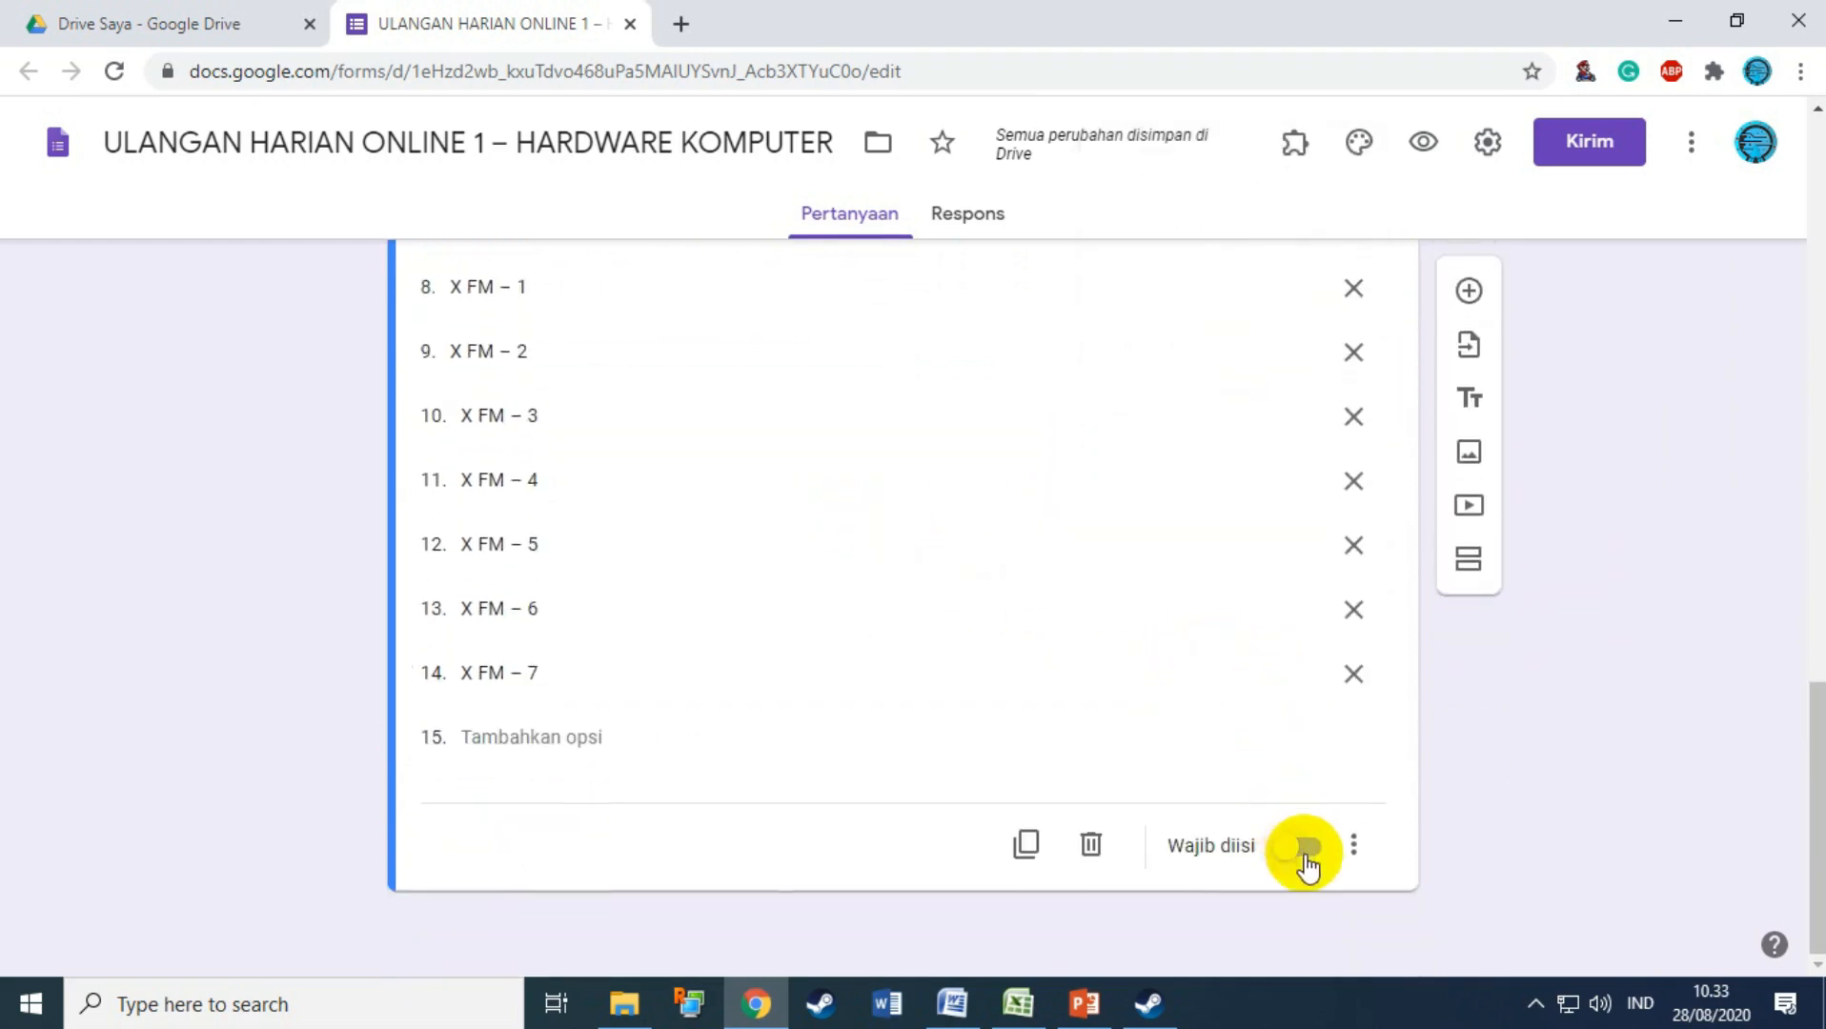
Step: Switch the Kelas question's Required toggle on
left_click(1313, 851)
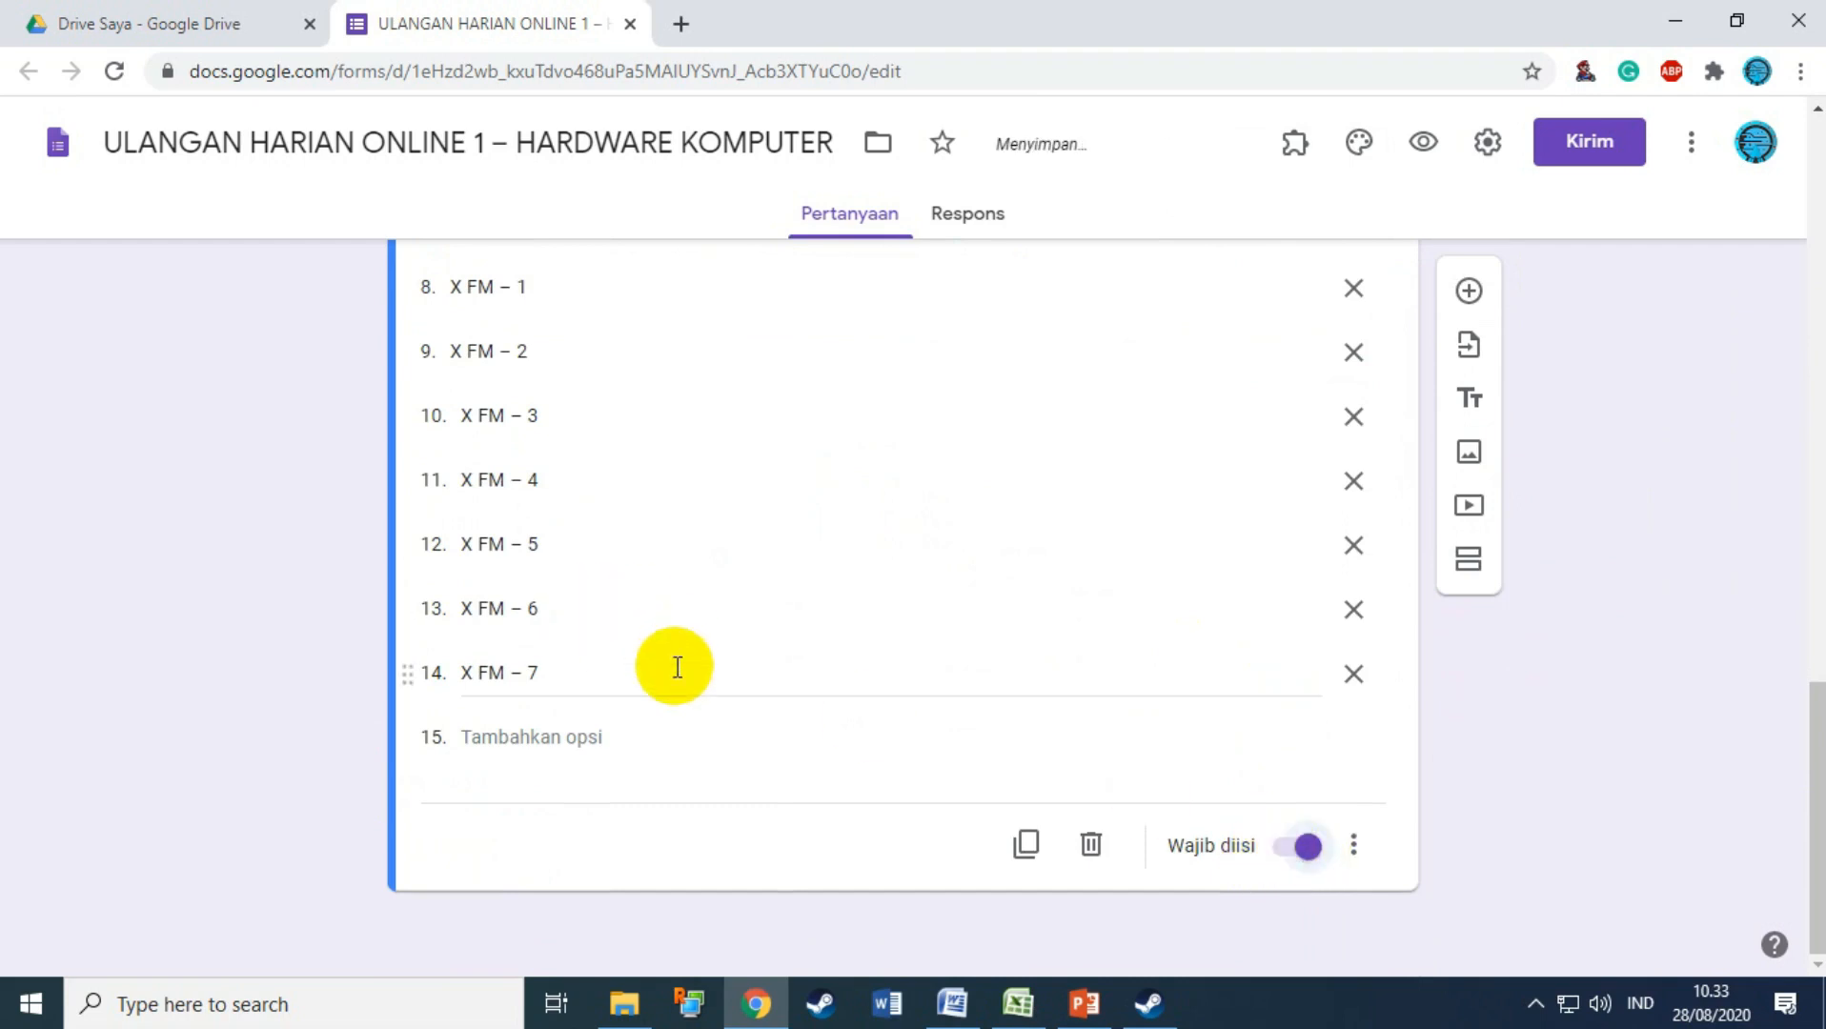
scroll(804, 672, "up", 8)
scroll(801, 668, "up", 2)
scroll(849, 753, "down", 10)
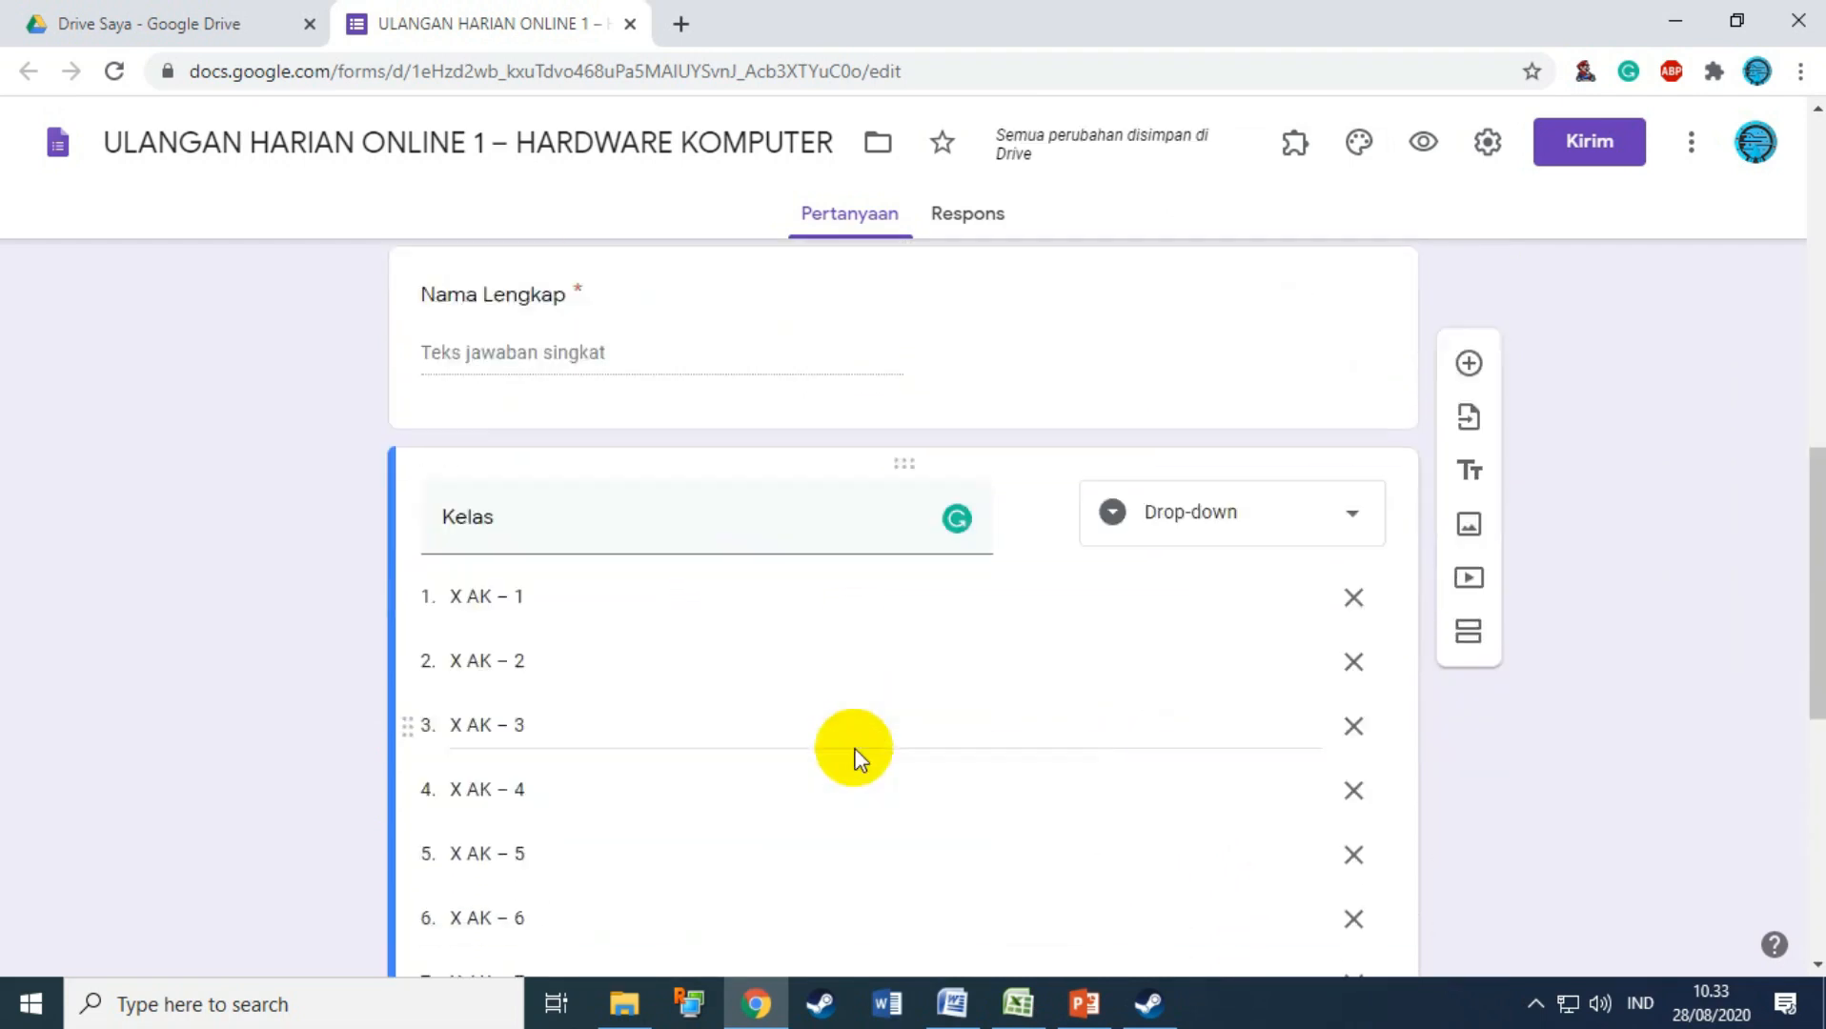
left_click(941, 1001)
left_click(949, 1001)
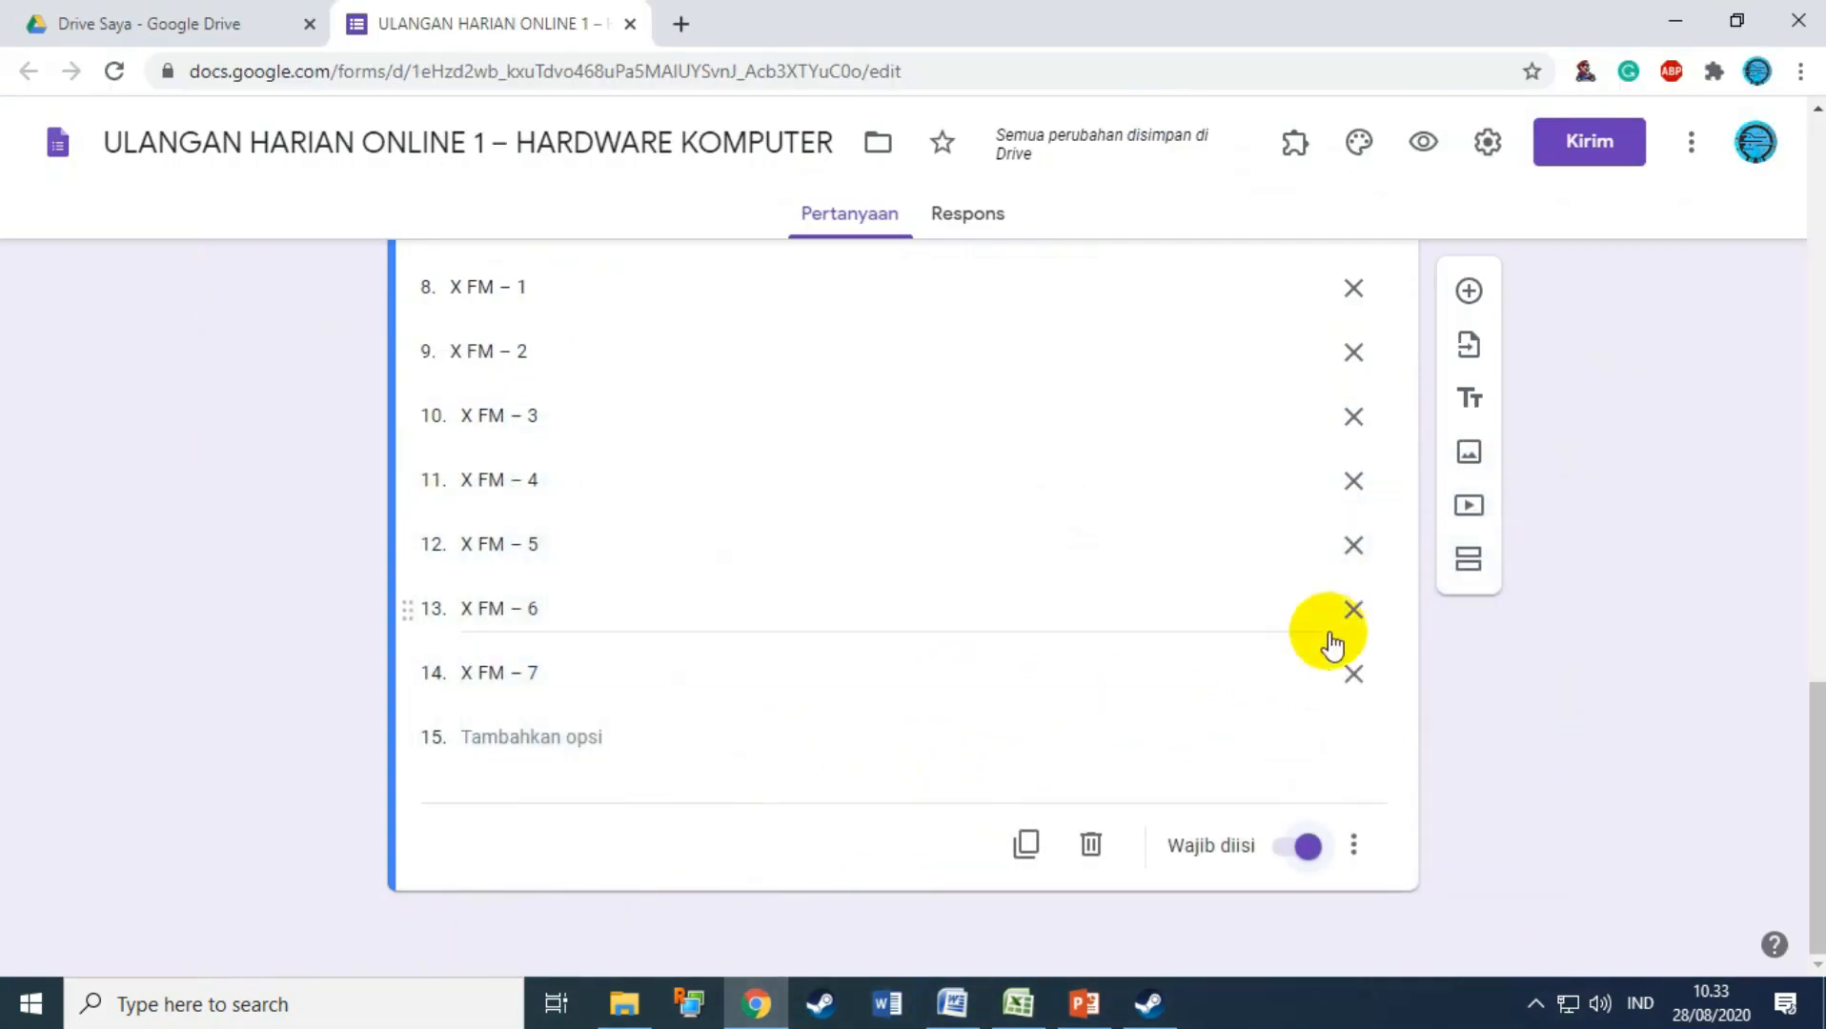
scroll(1335, 658, "up", 4)
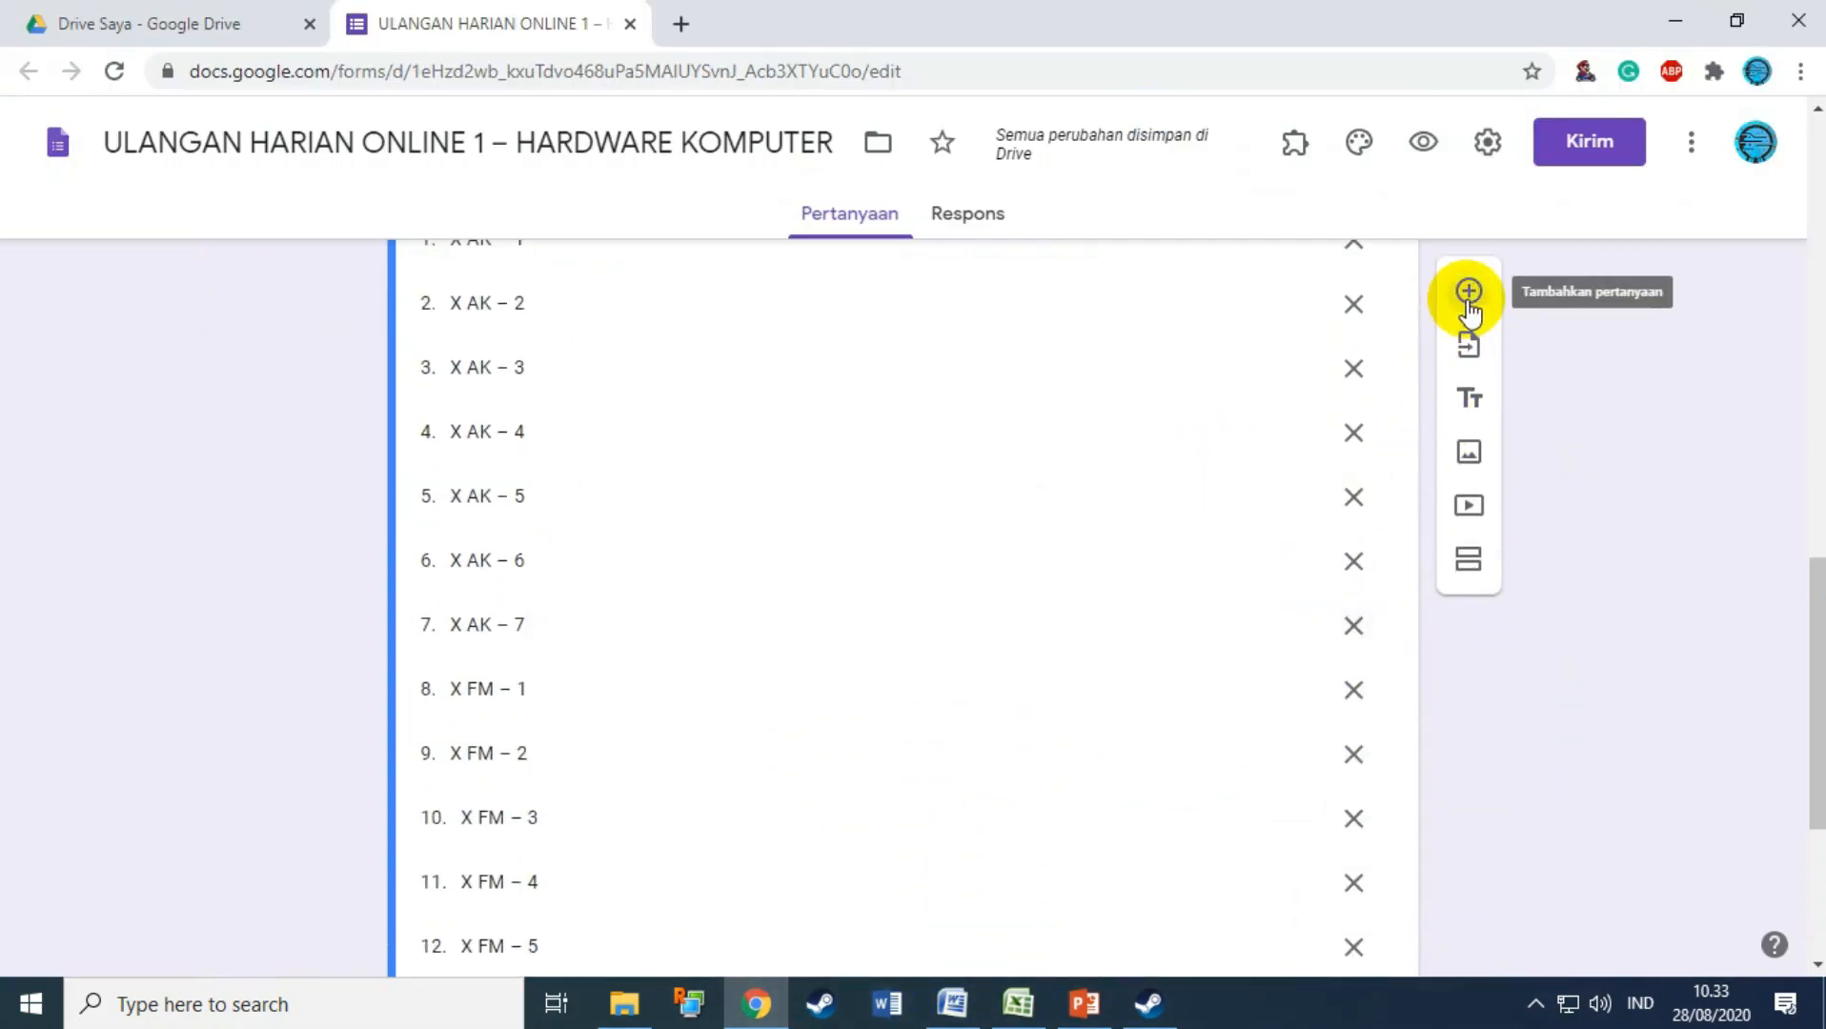
Step: Add the TOKEN question after Kelas, clearing its old validation and re-enabling response validation
left_click(1469, 303)
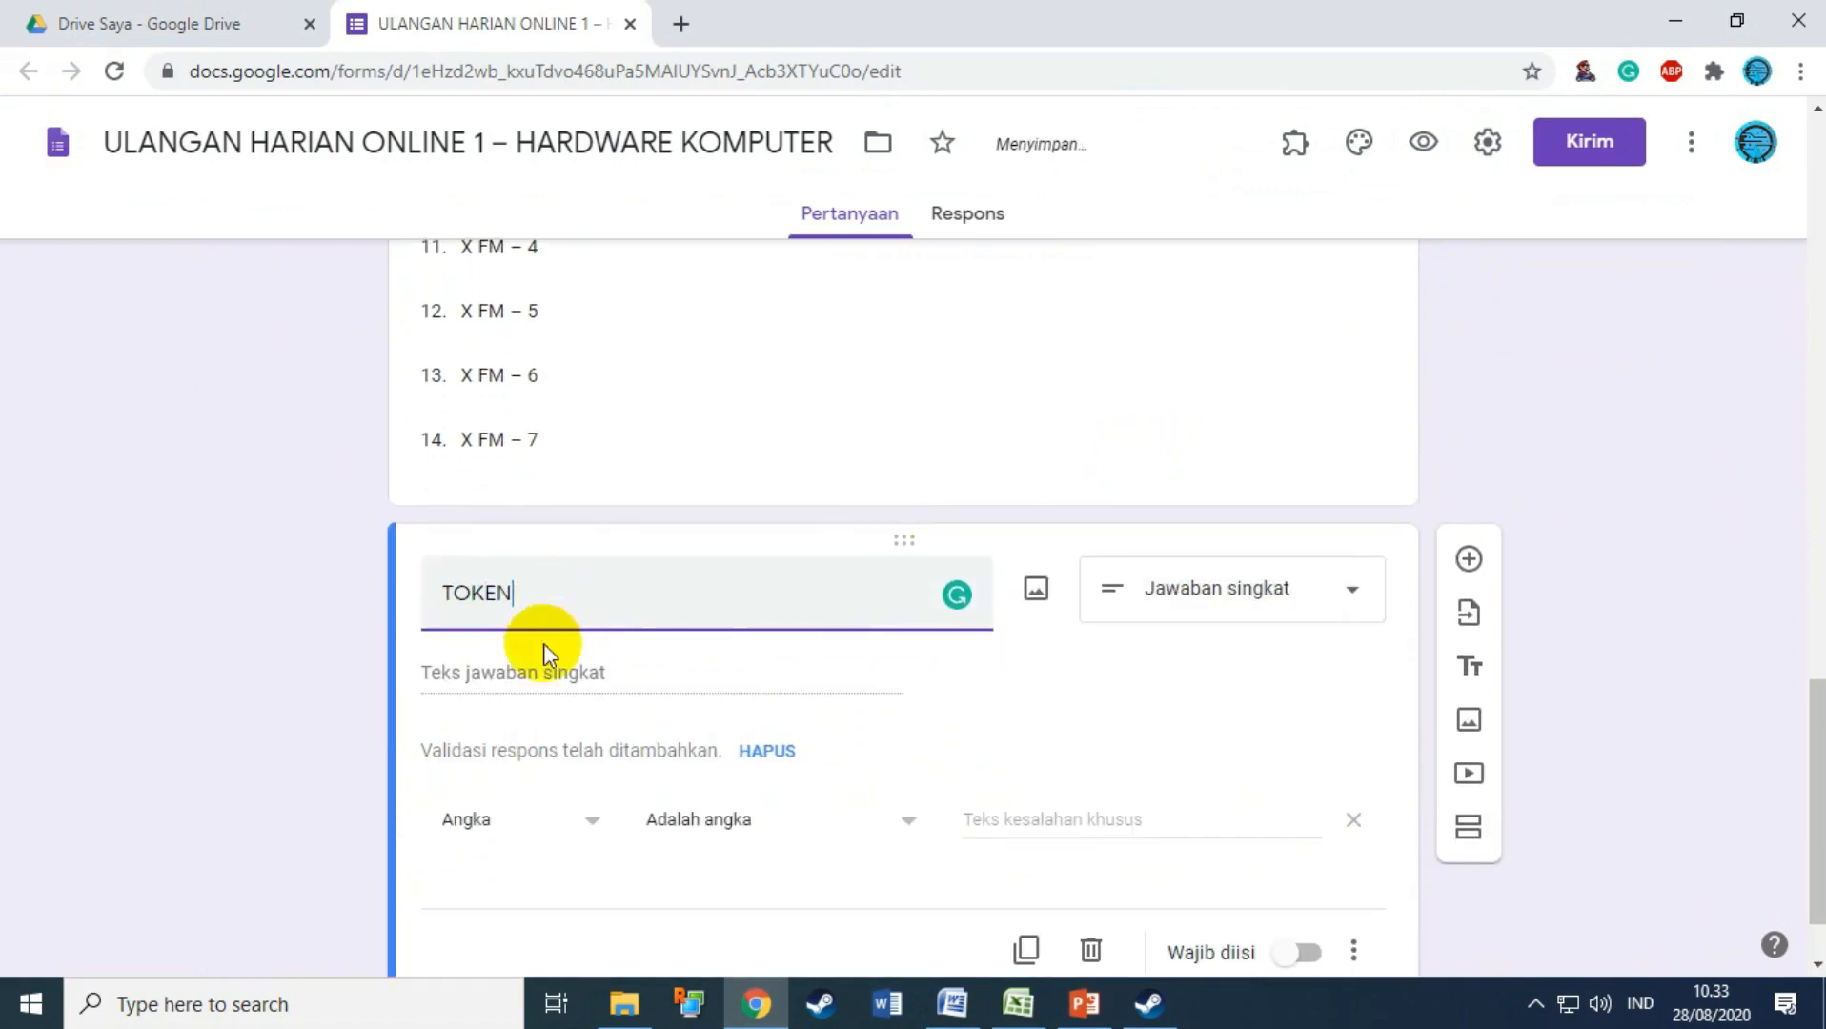
scroll(753, 688, "down", 2)
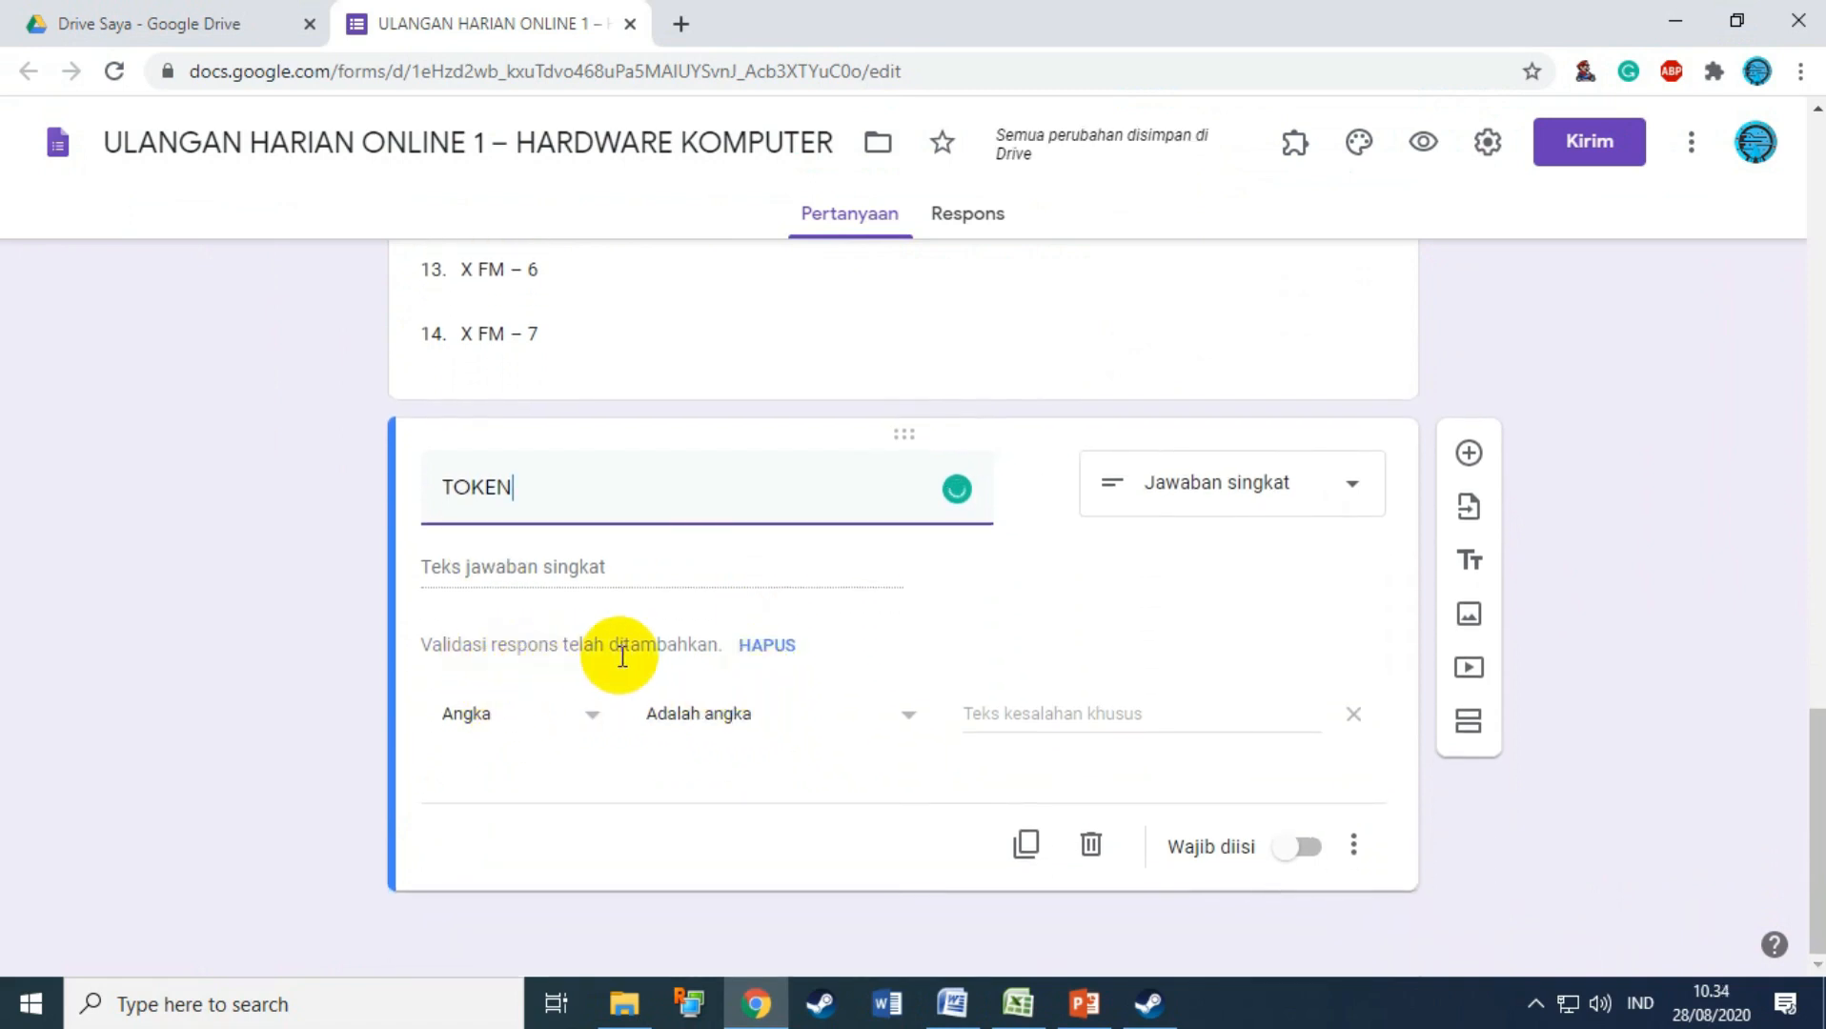
left_click(766, 648)
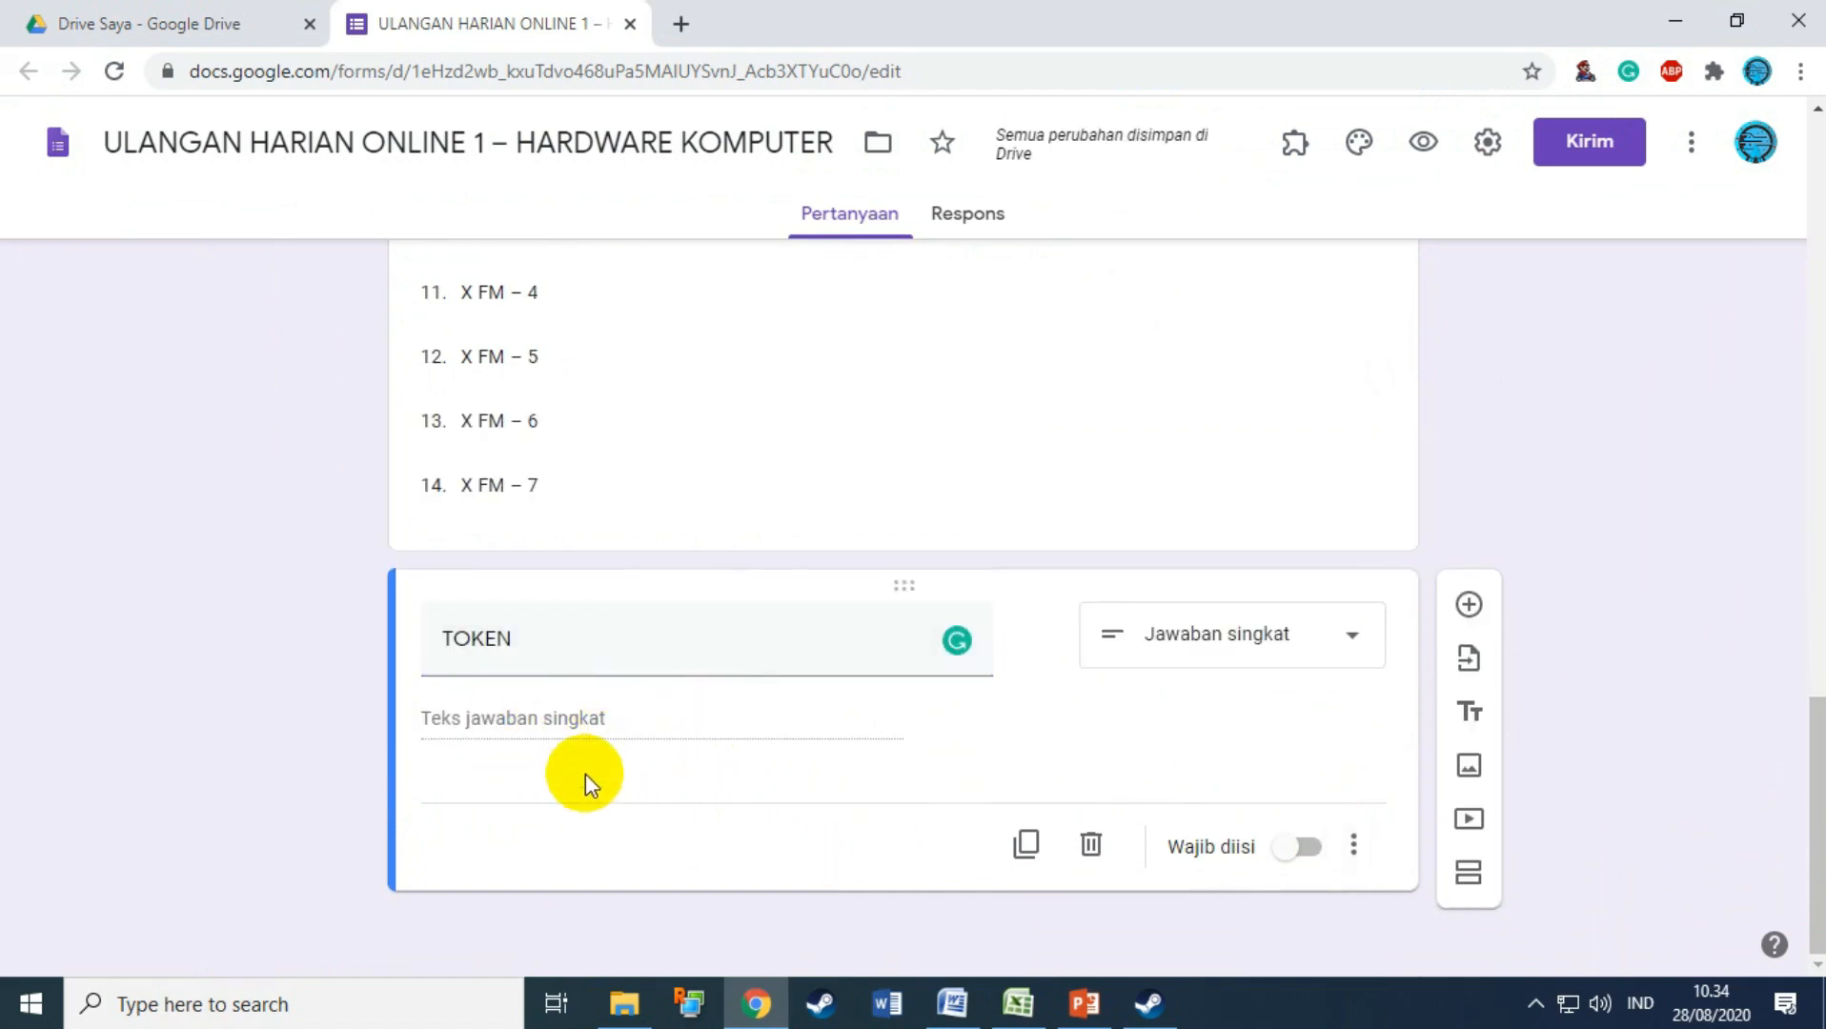
left_click(1364, 859)
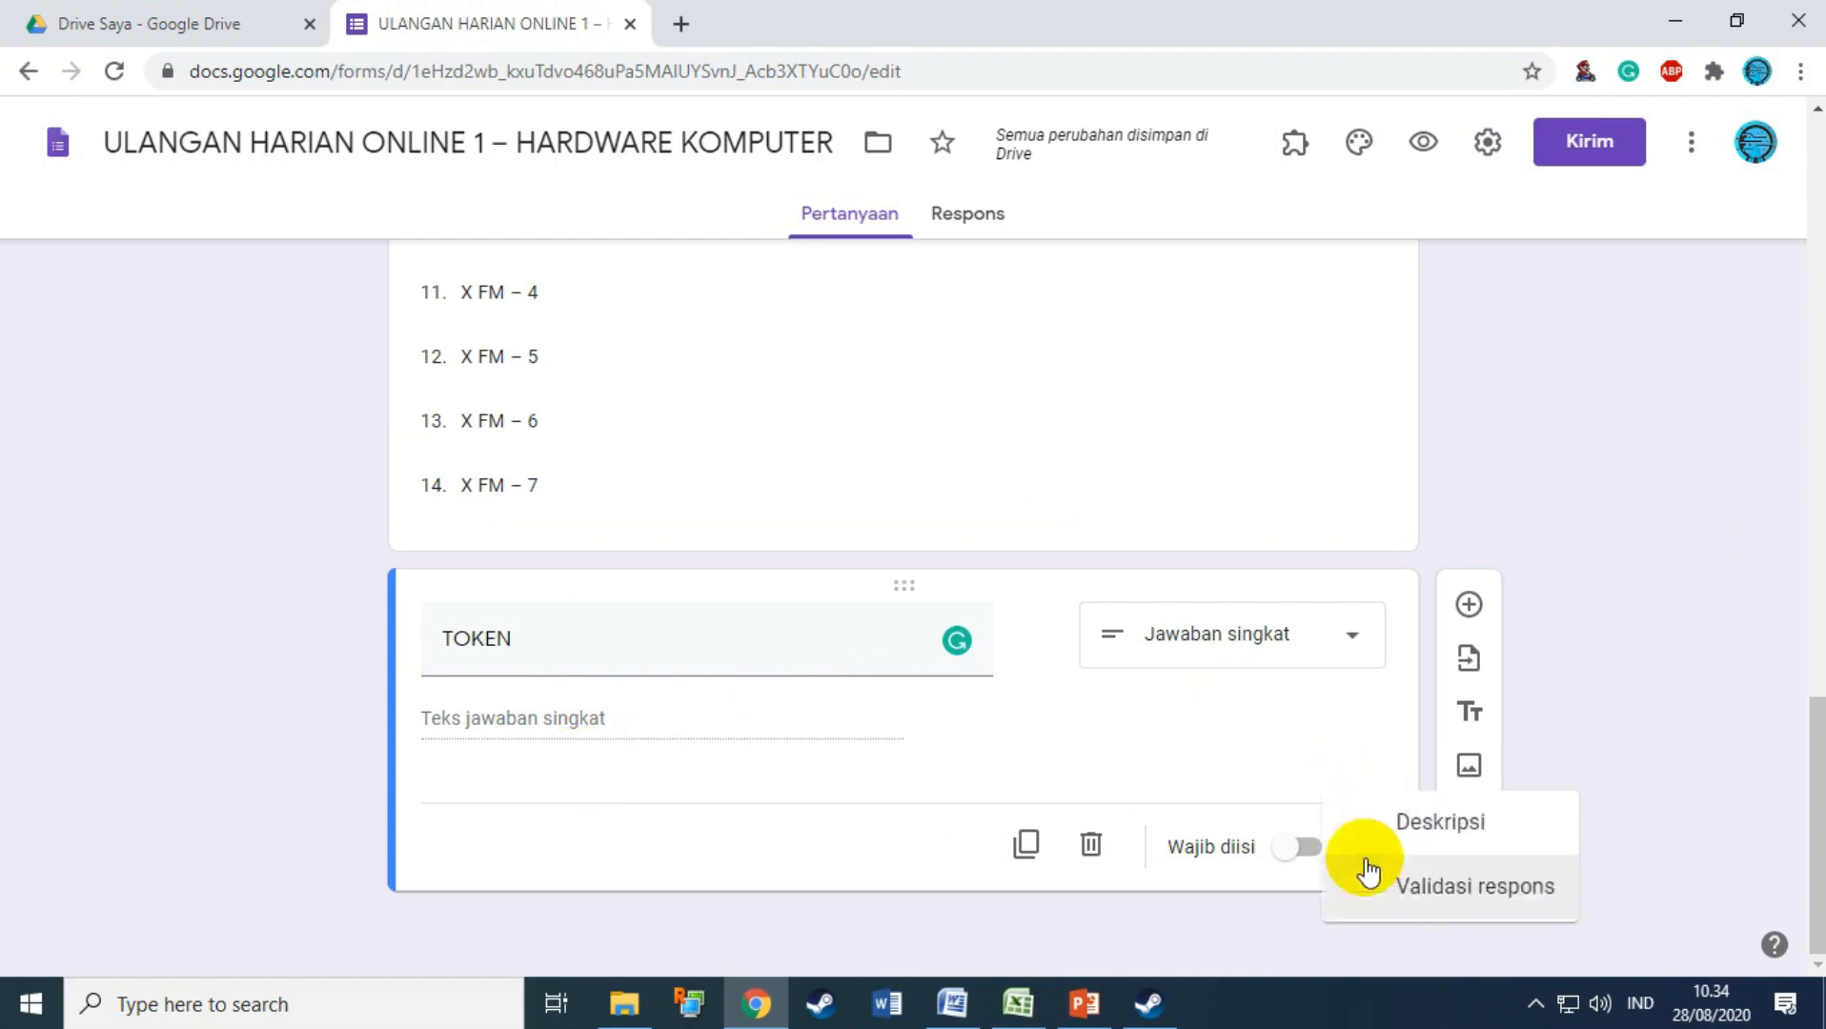
left_click(1418, 917)
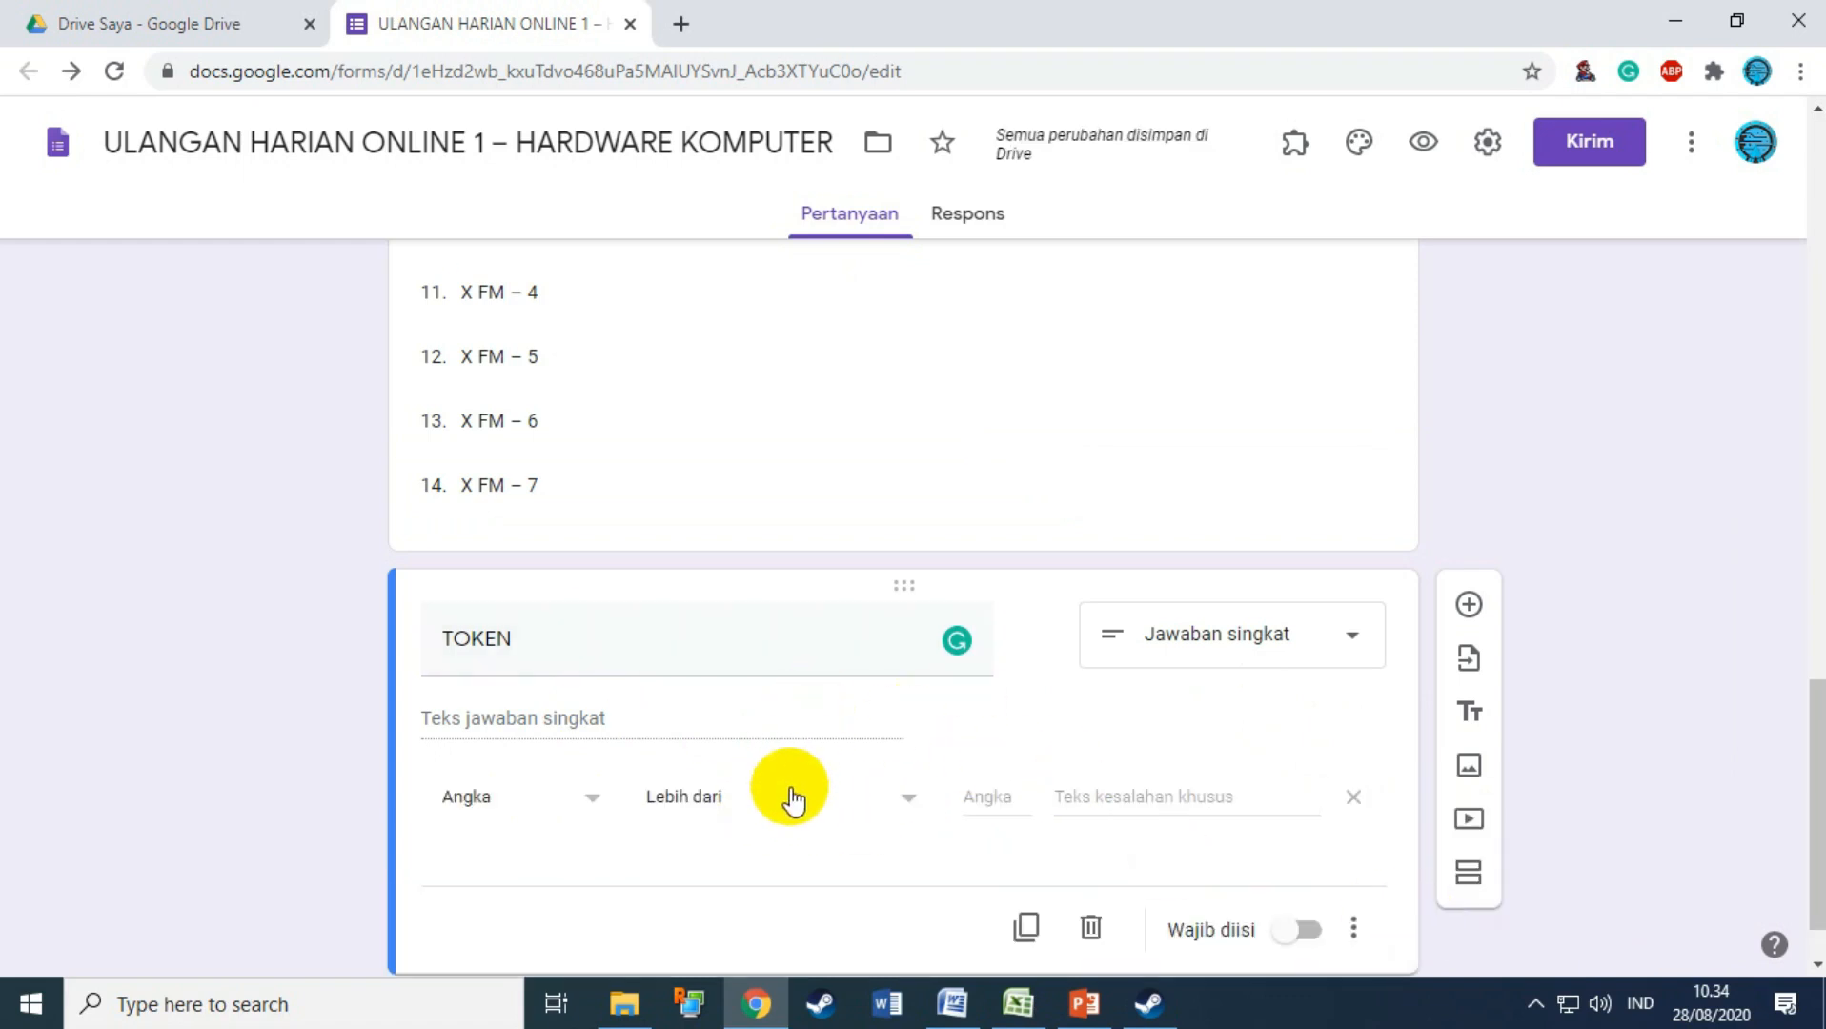
Step: Make TOKEN required with its validation set to Teks – Berisi
scroll(715, 820, "down", 1)
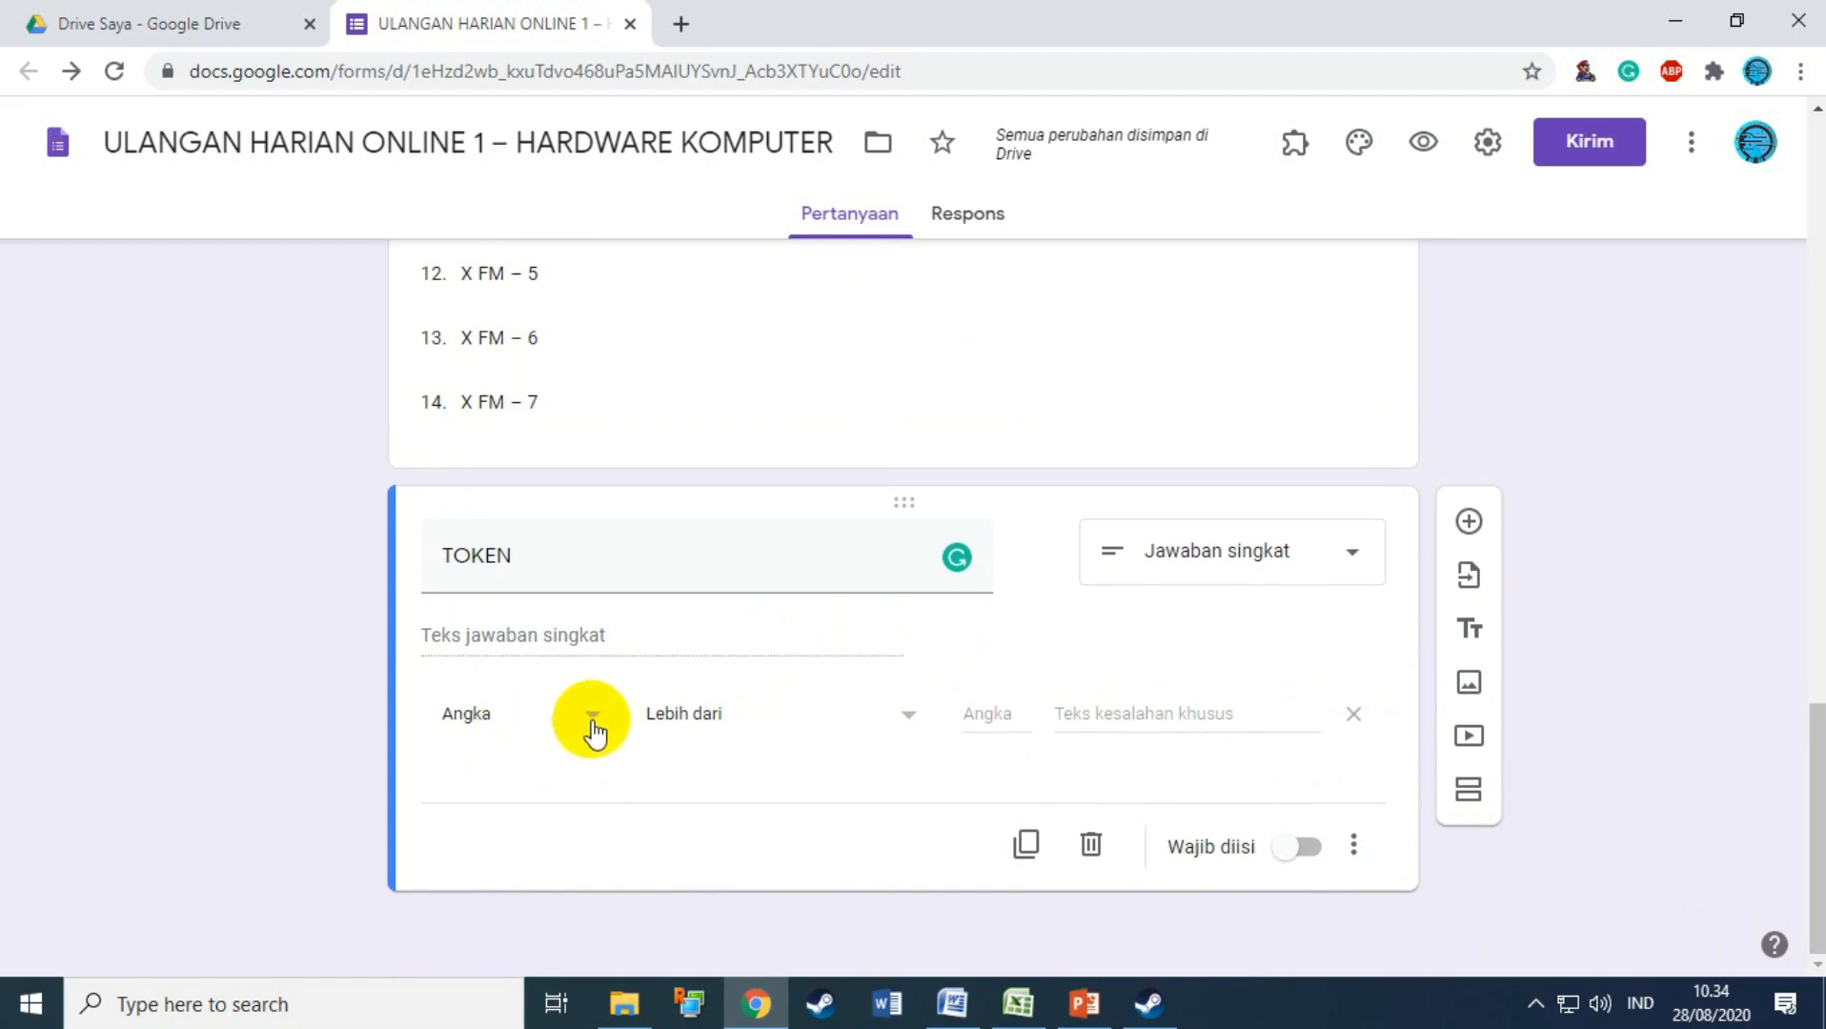
left_click(1296, 847)
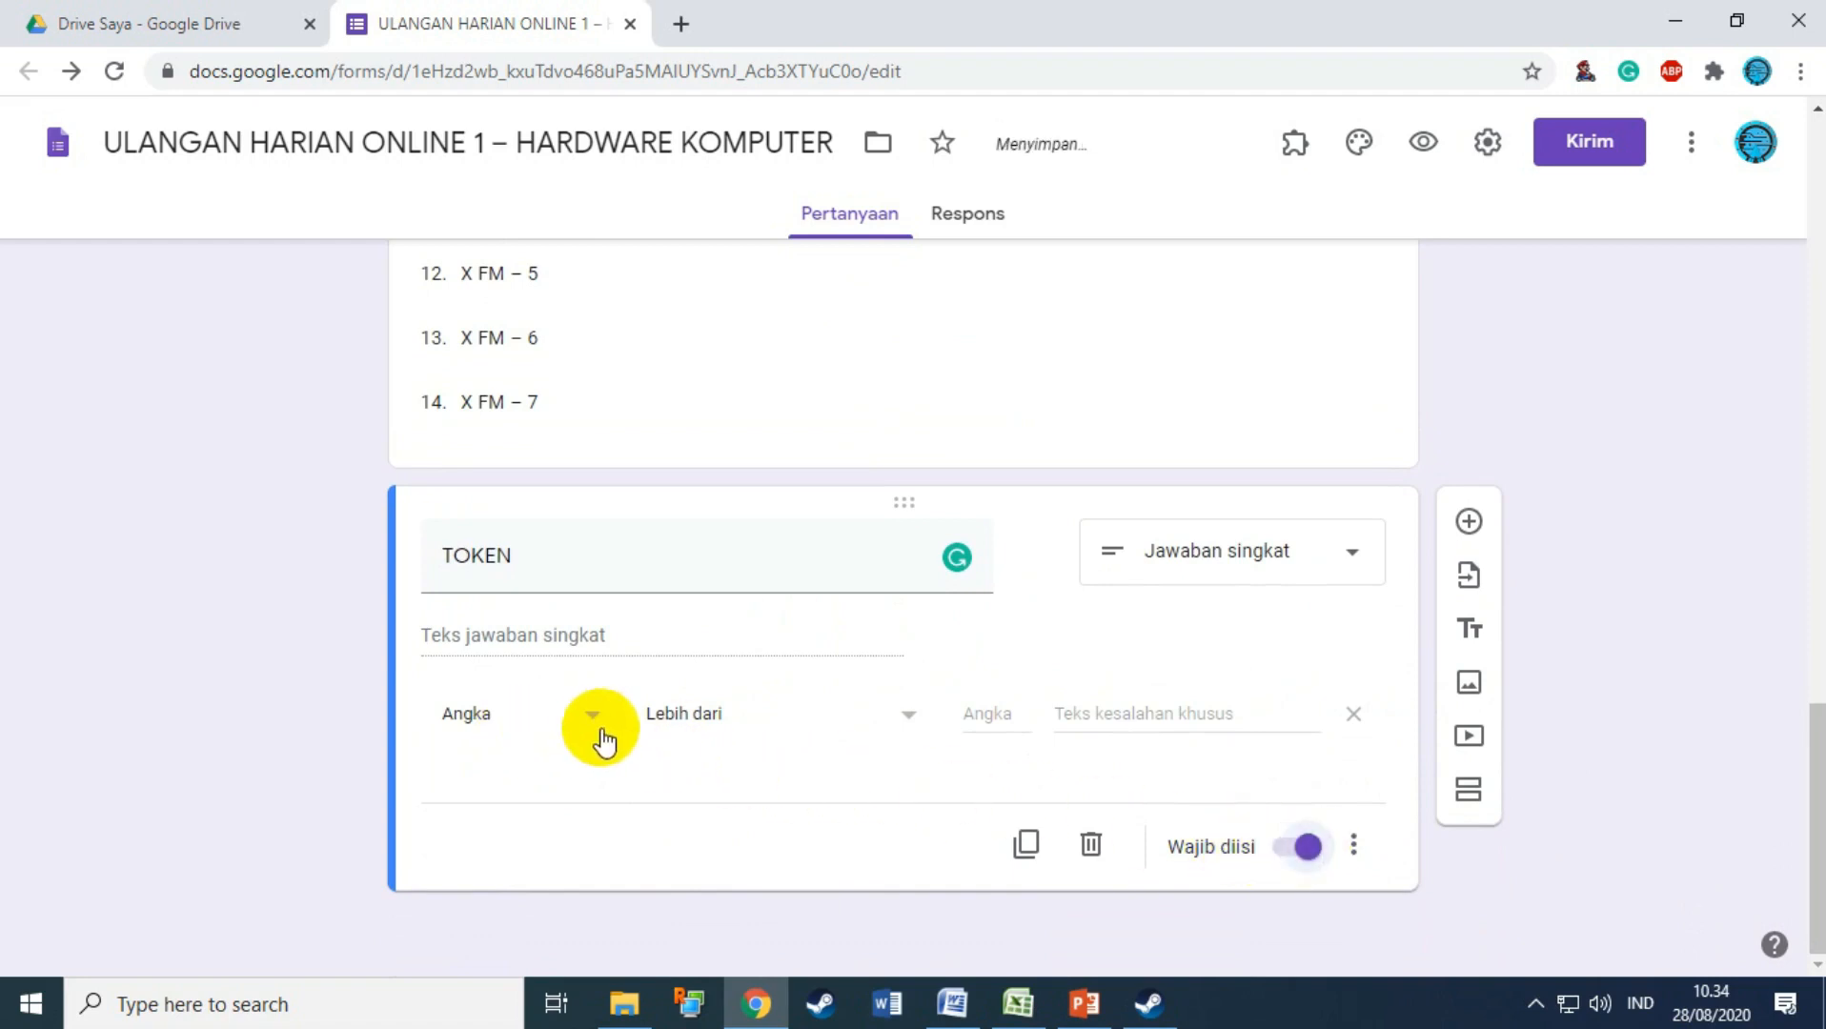
left_click(592, 725)
left_click(521, 799)
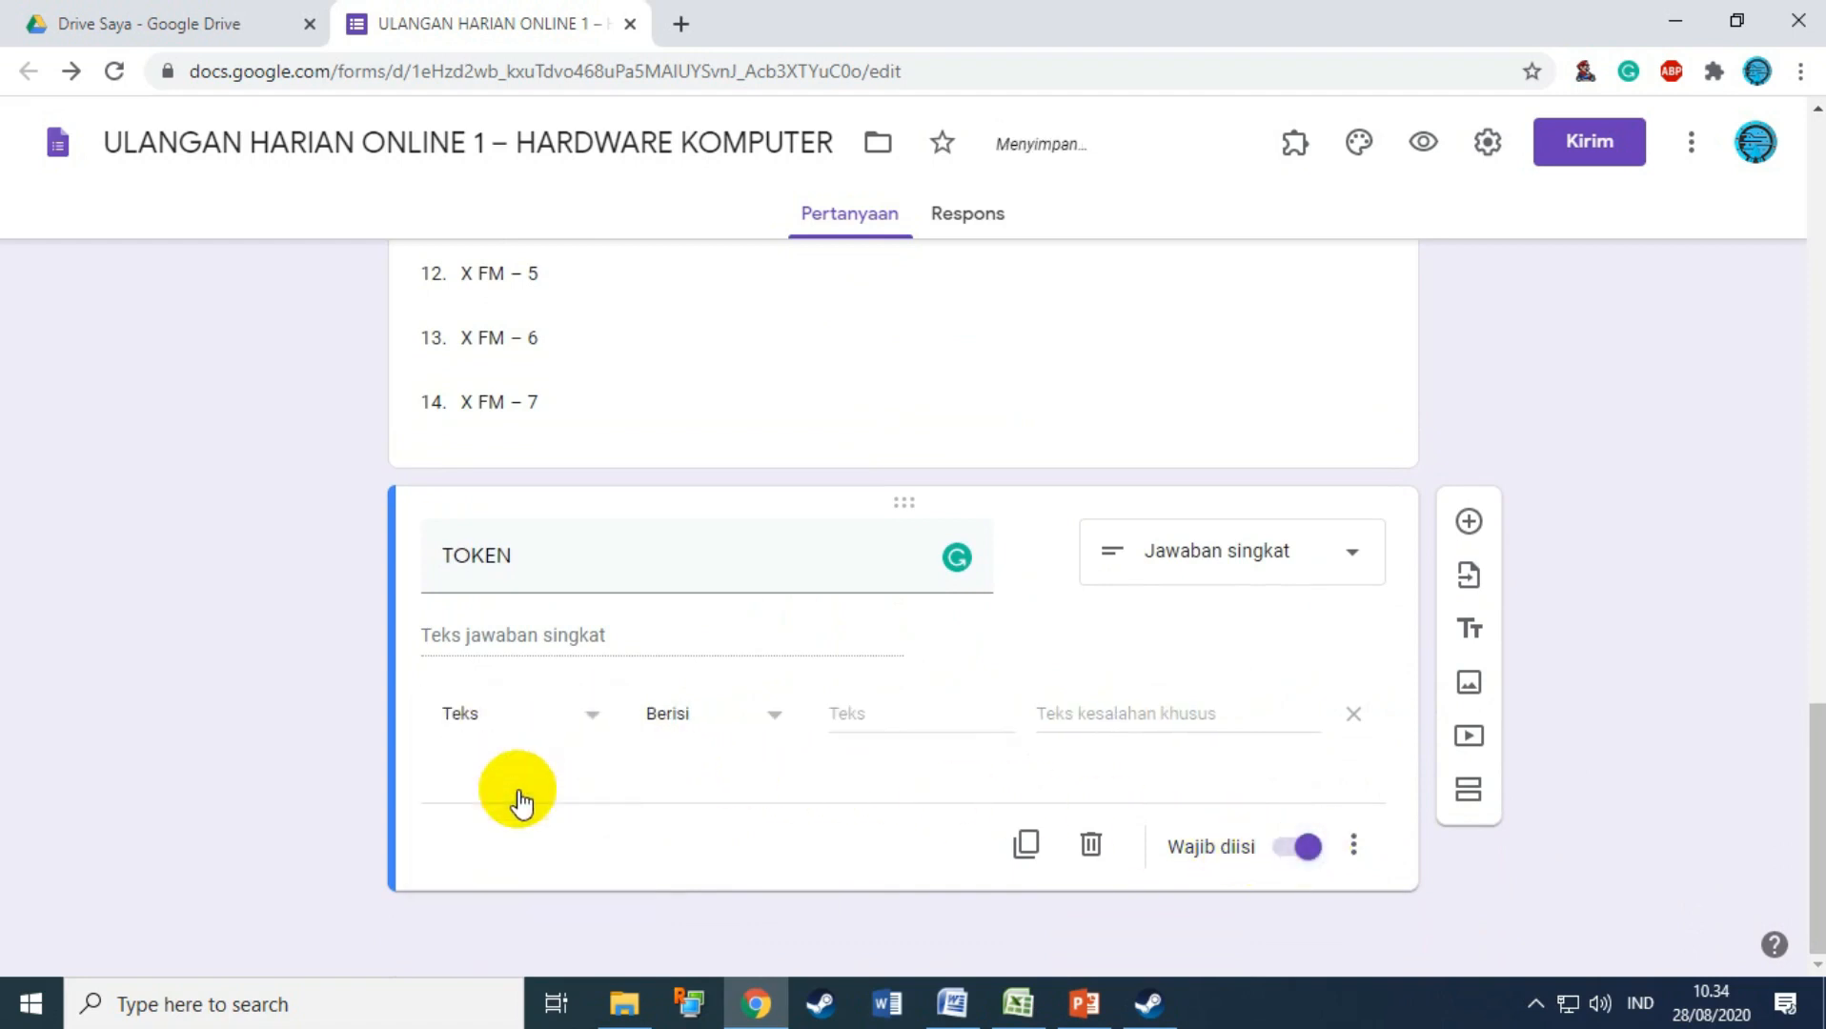
left_click(586, 730)
left_click(521, 738)
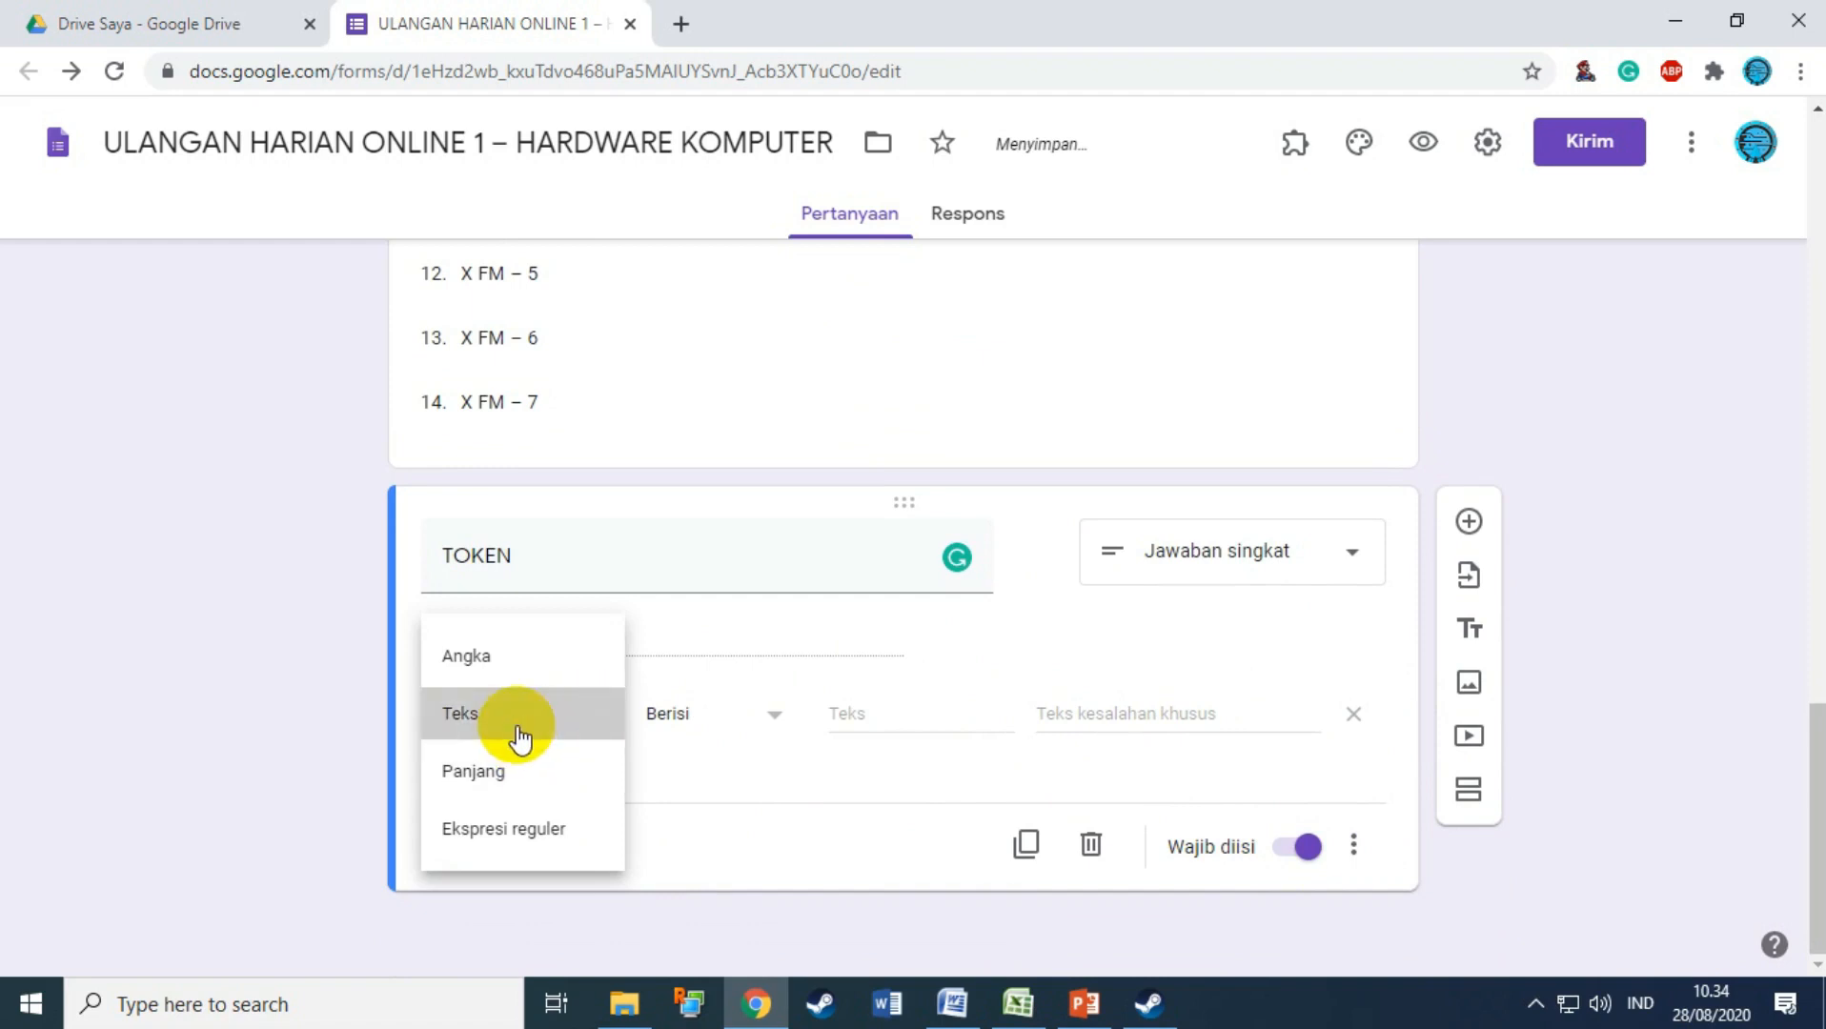
left_click(772, 734)
left_click(706, 749)
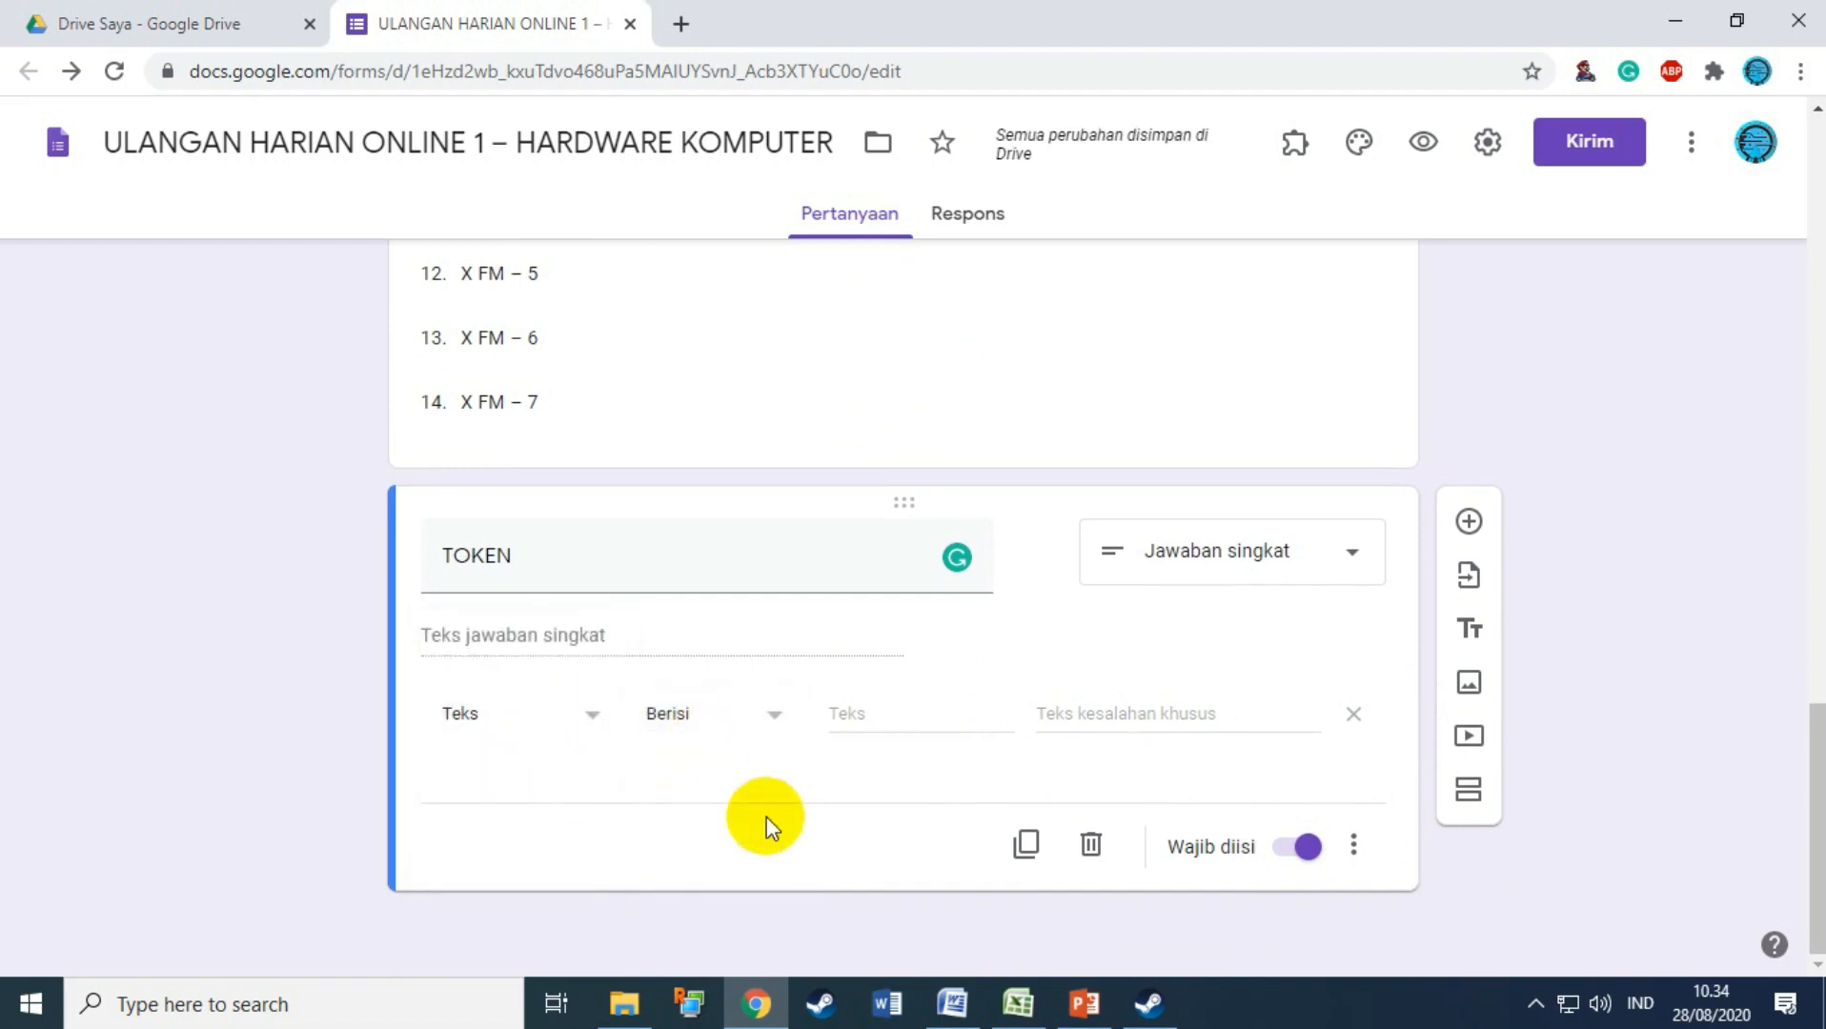
left_click(911, 717)
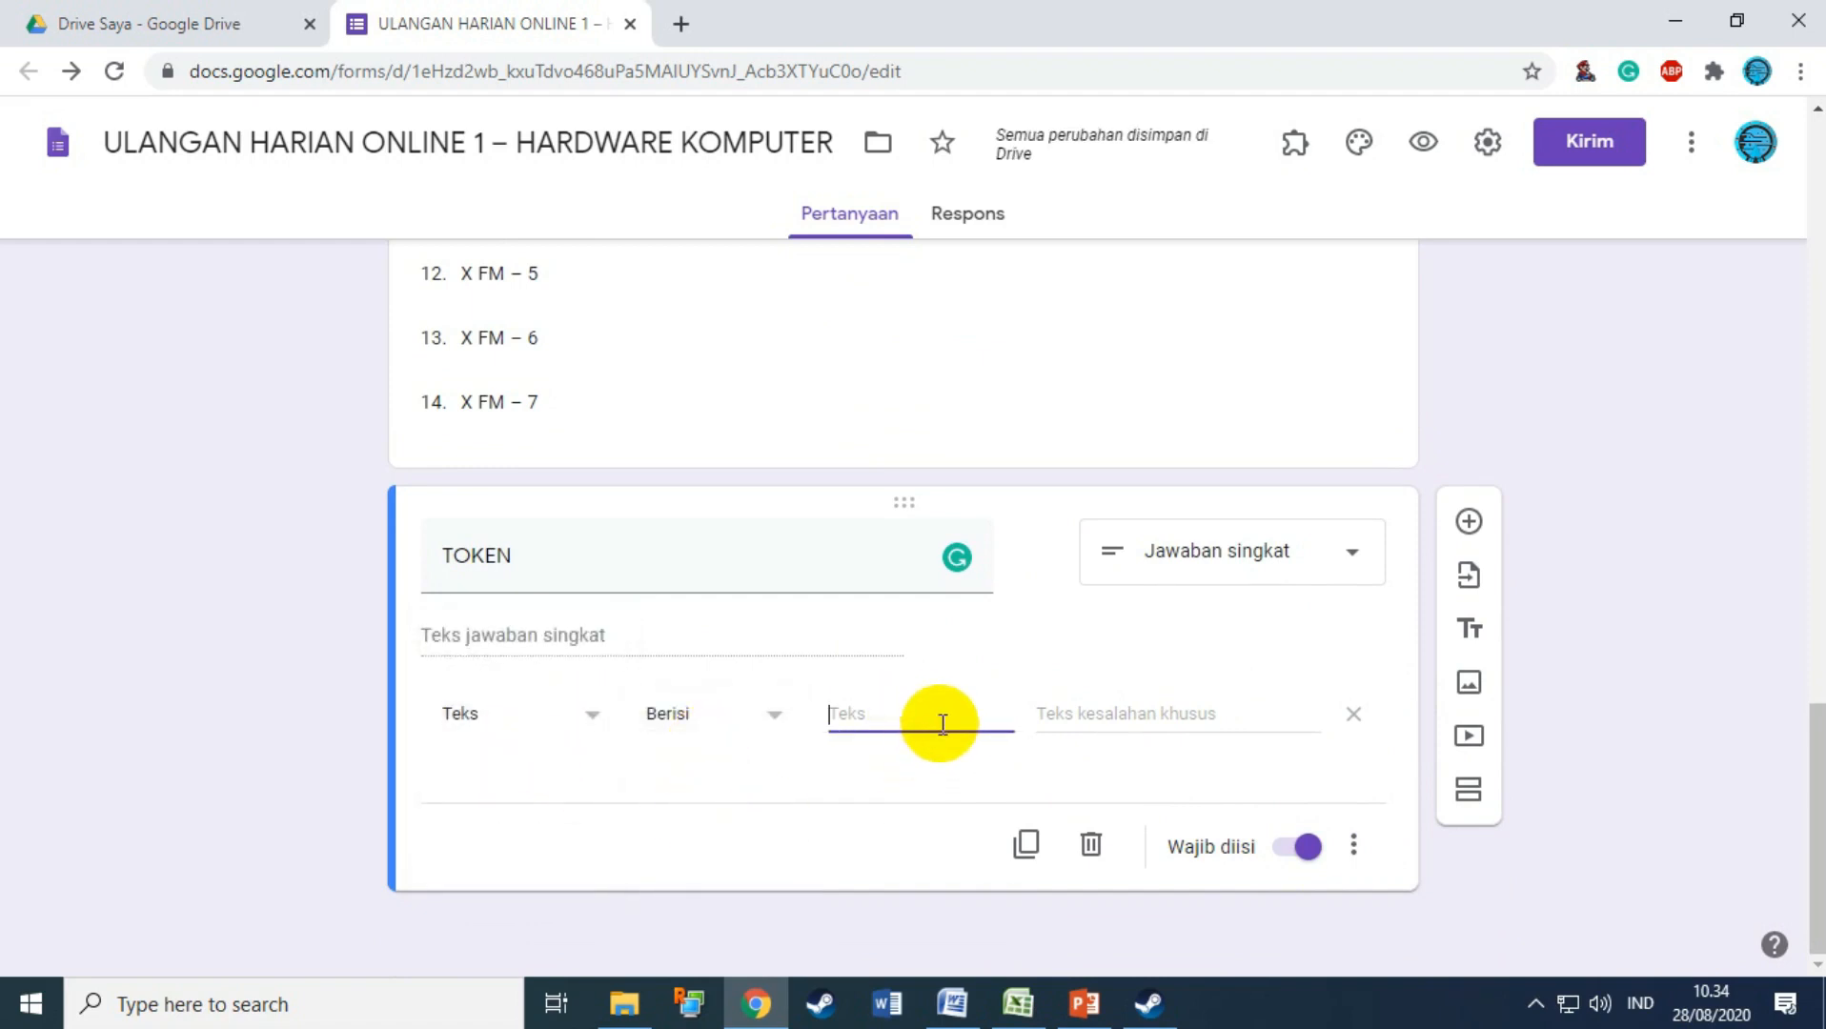
Step: Enter the token value and error text 'Maaf, Token yang Anda Masukkan Salah, Silahkan periksa kembali'
key("BackSpace")
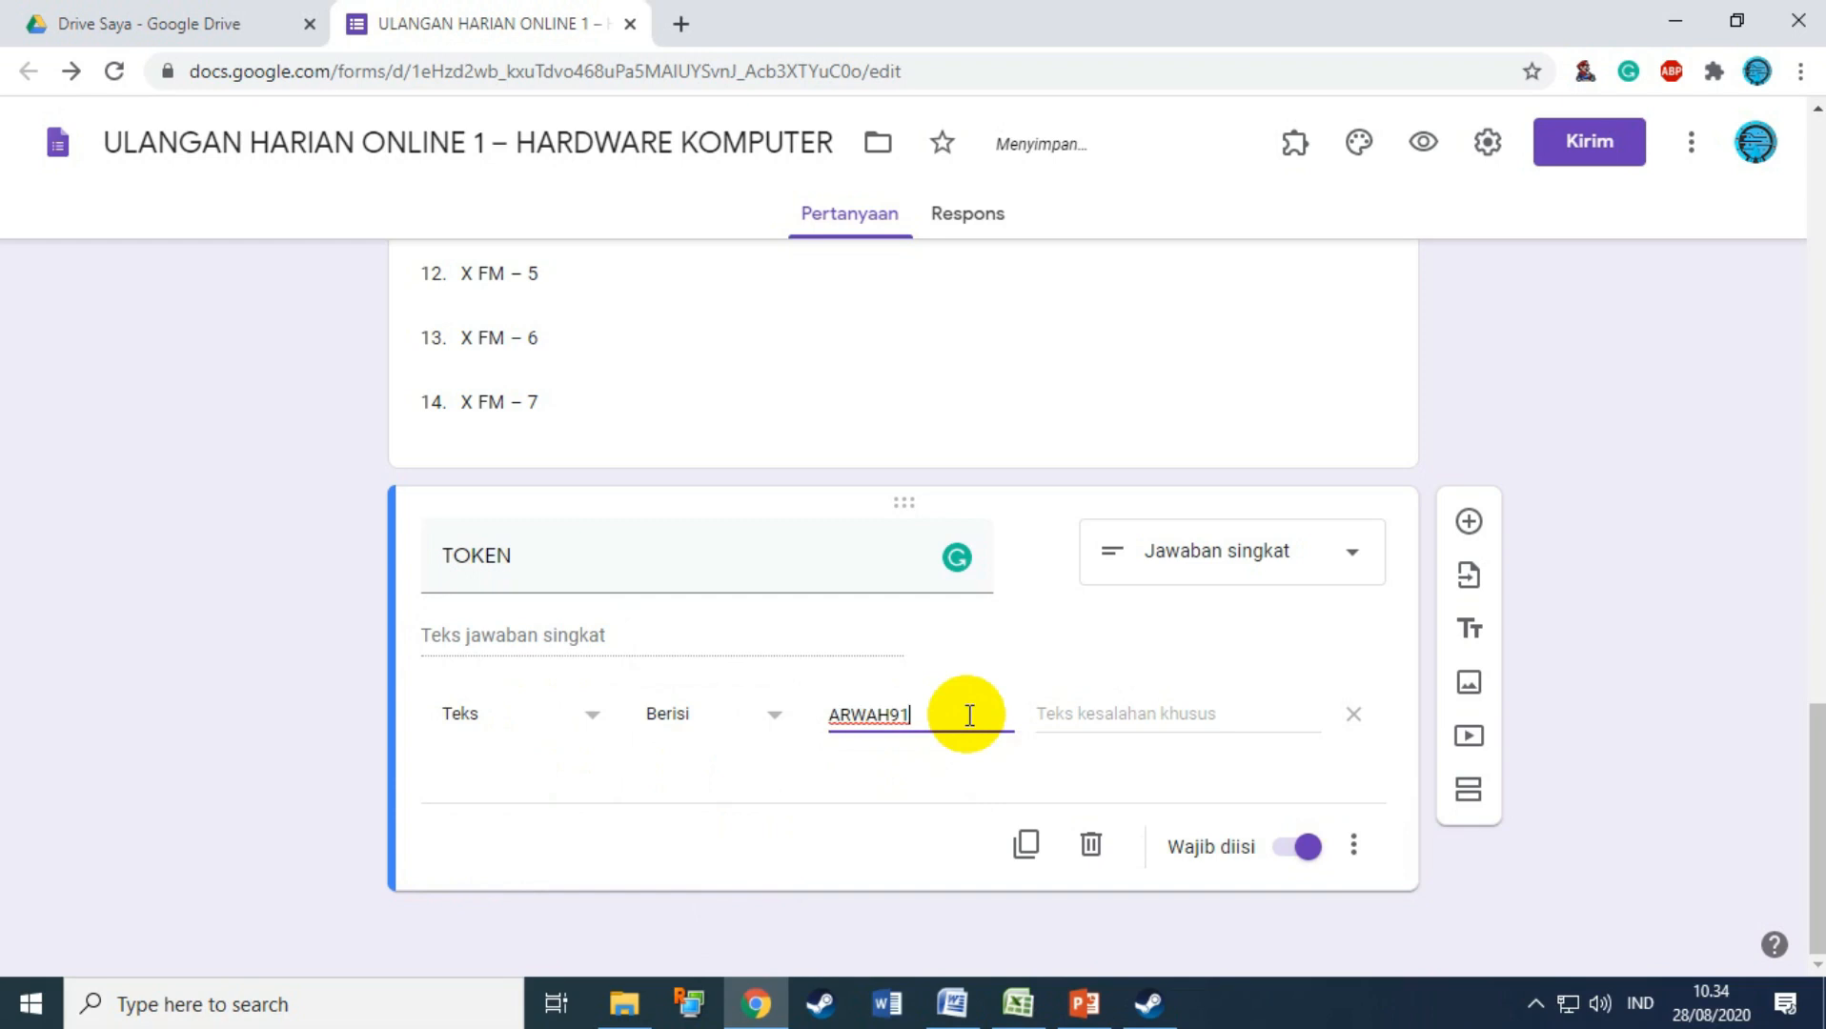
double_click(907, 714)
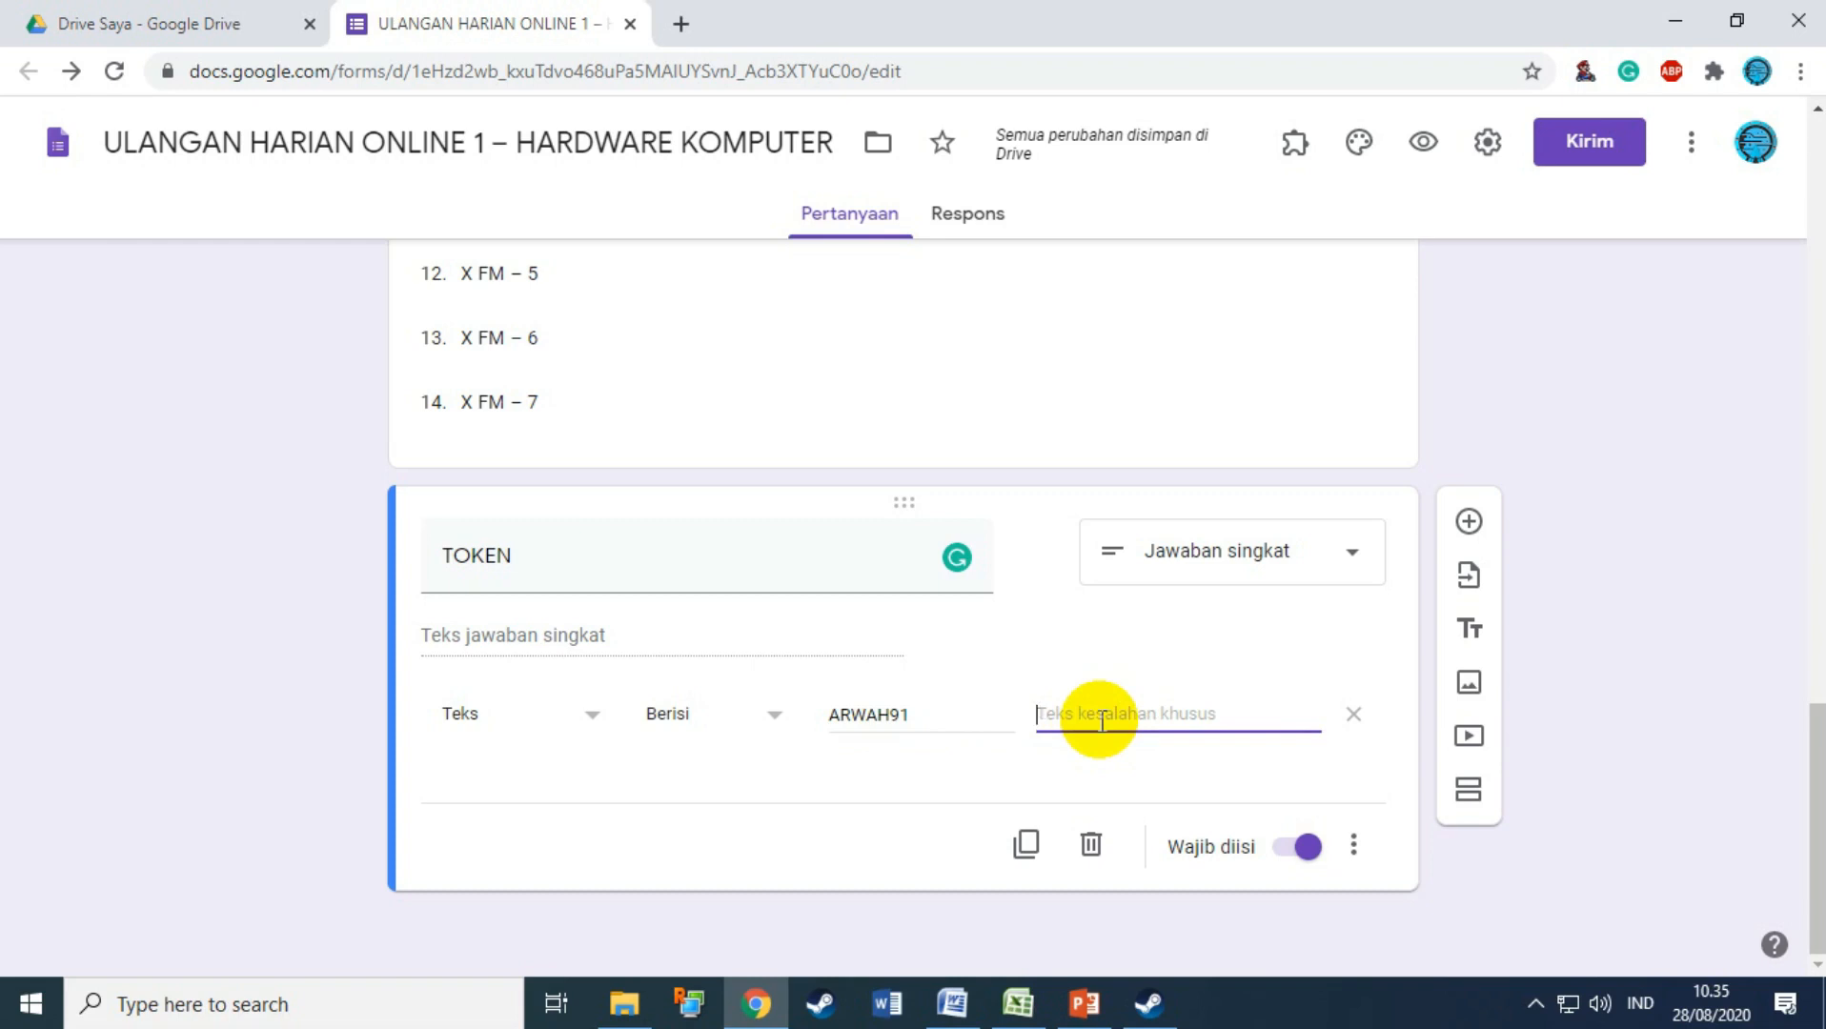
key("ctrl+v")
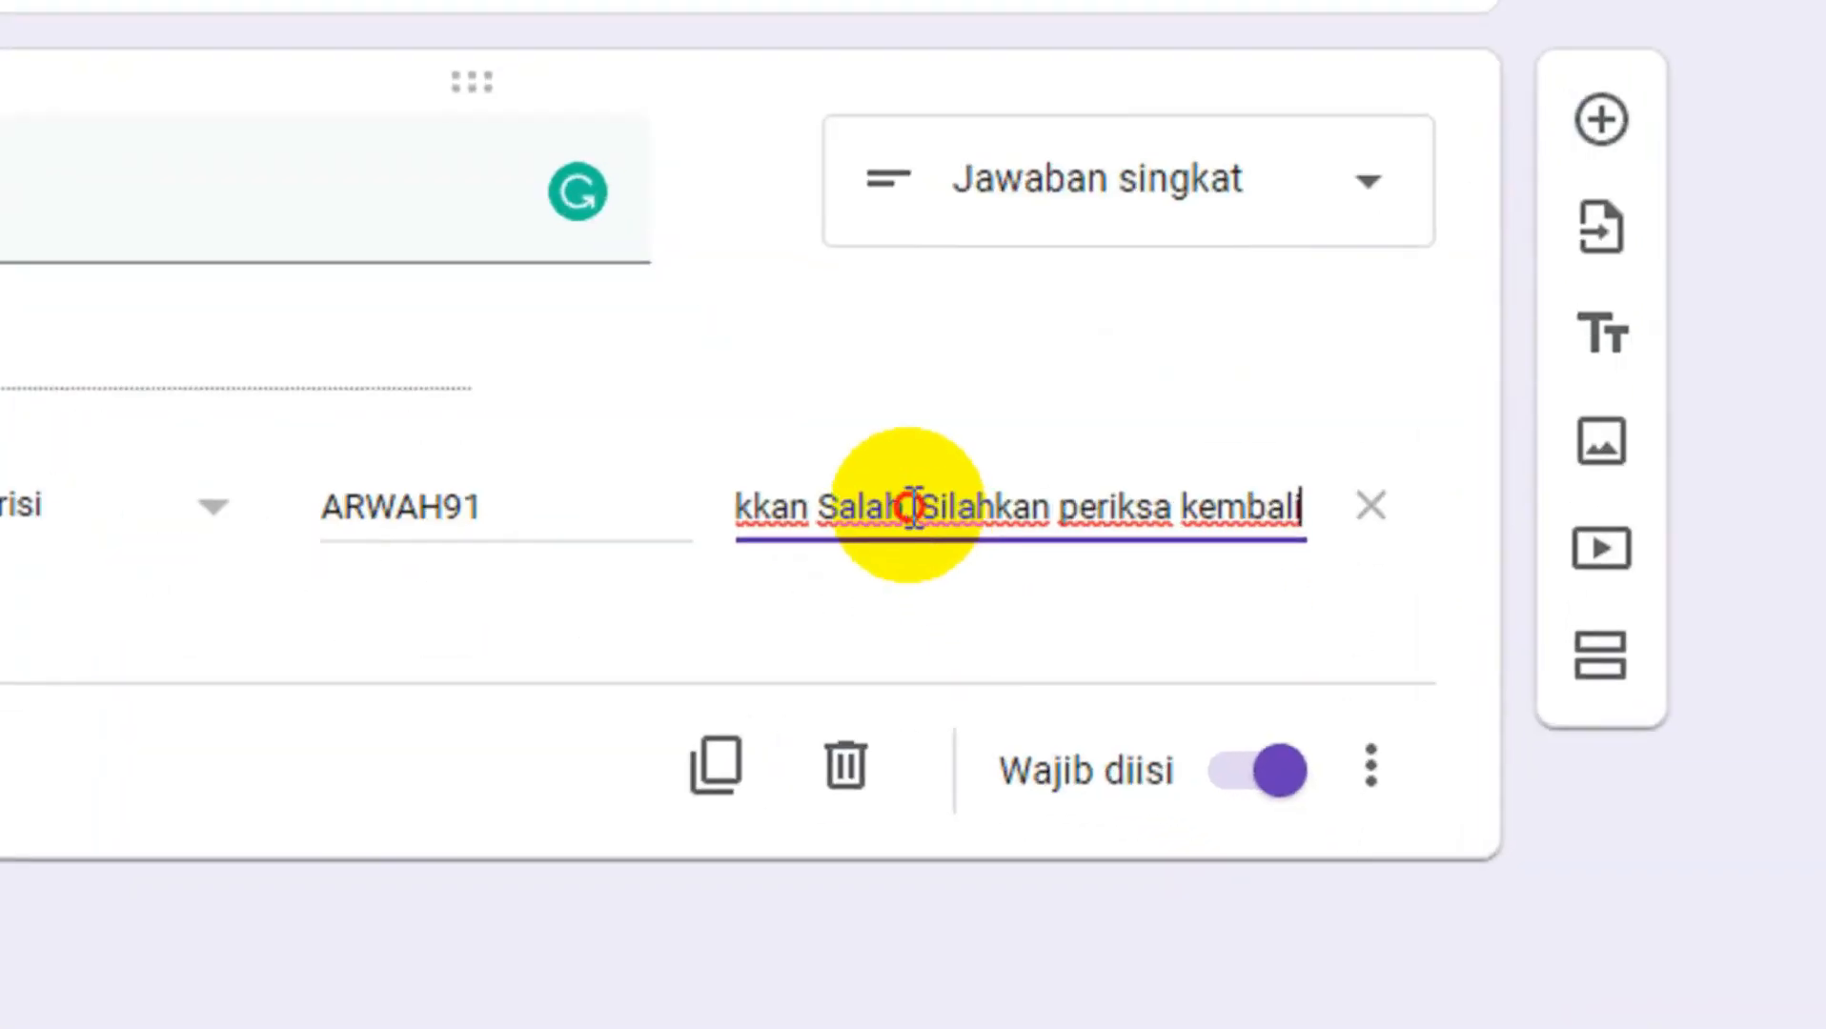
key("Left")
key("Left")
key("Left")
key("Left")
key("Left")
key("Left")
key("Left")
key("Left")
key("Left")
key("Left")
key("Left")
key("Left")
key("Left")
key("Left")
key("Left")
key("Left")
key("Left")
key("Left")
key("Left")
key("Left")
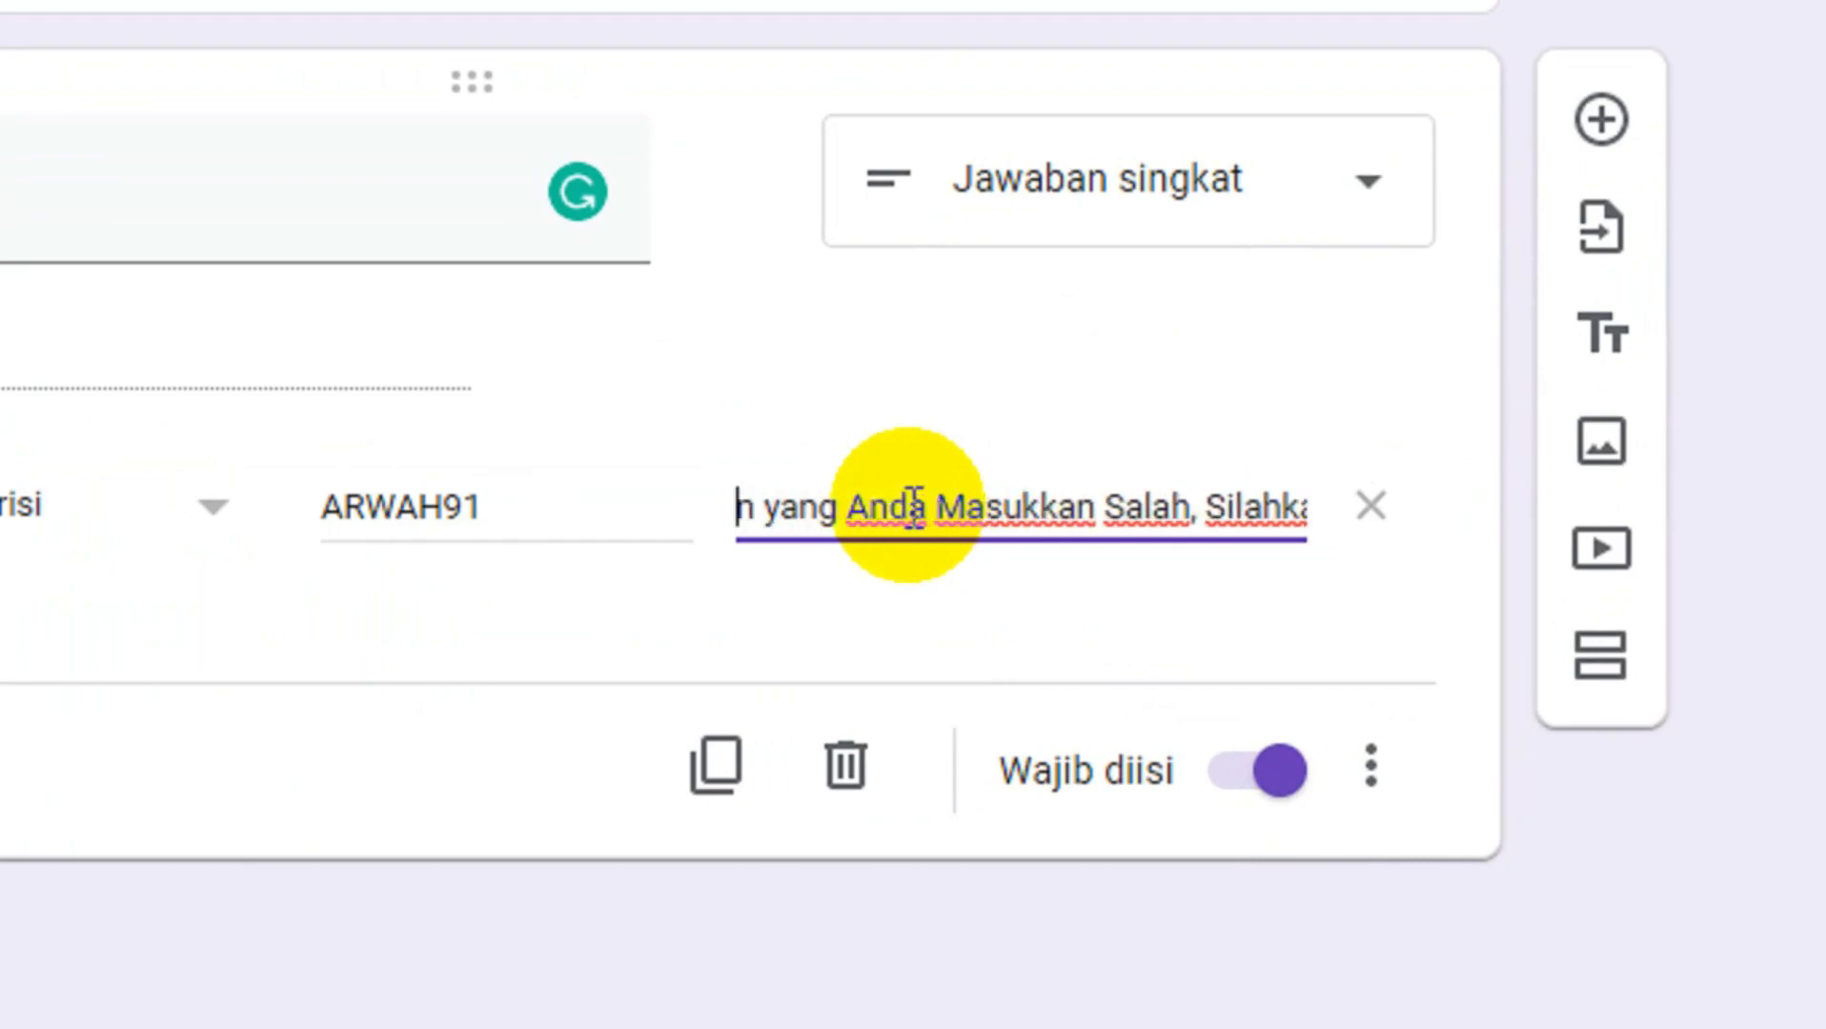
key("Right")
key("Right")
key("Right")
key("Right")
key("Right")
key("Right")
key("Right")
key("Right")
key("Right")
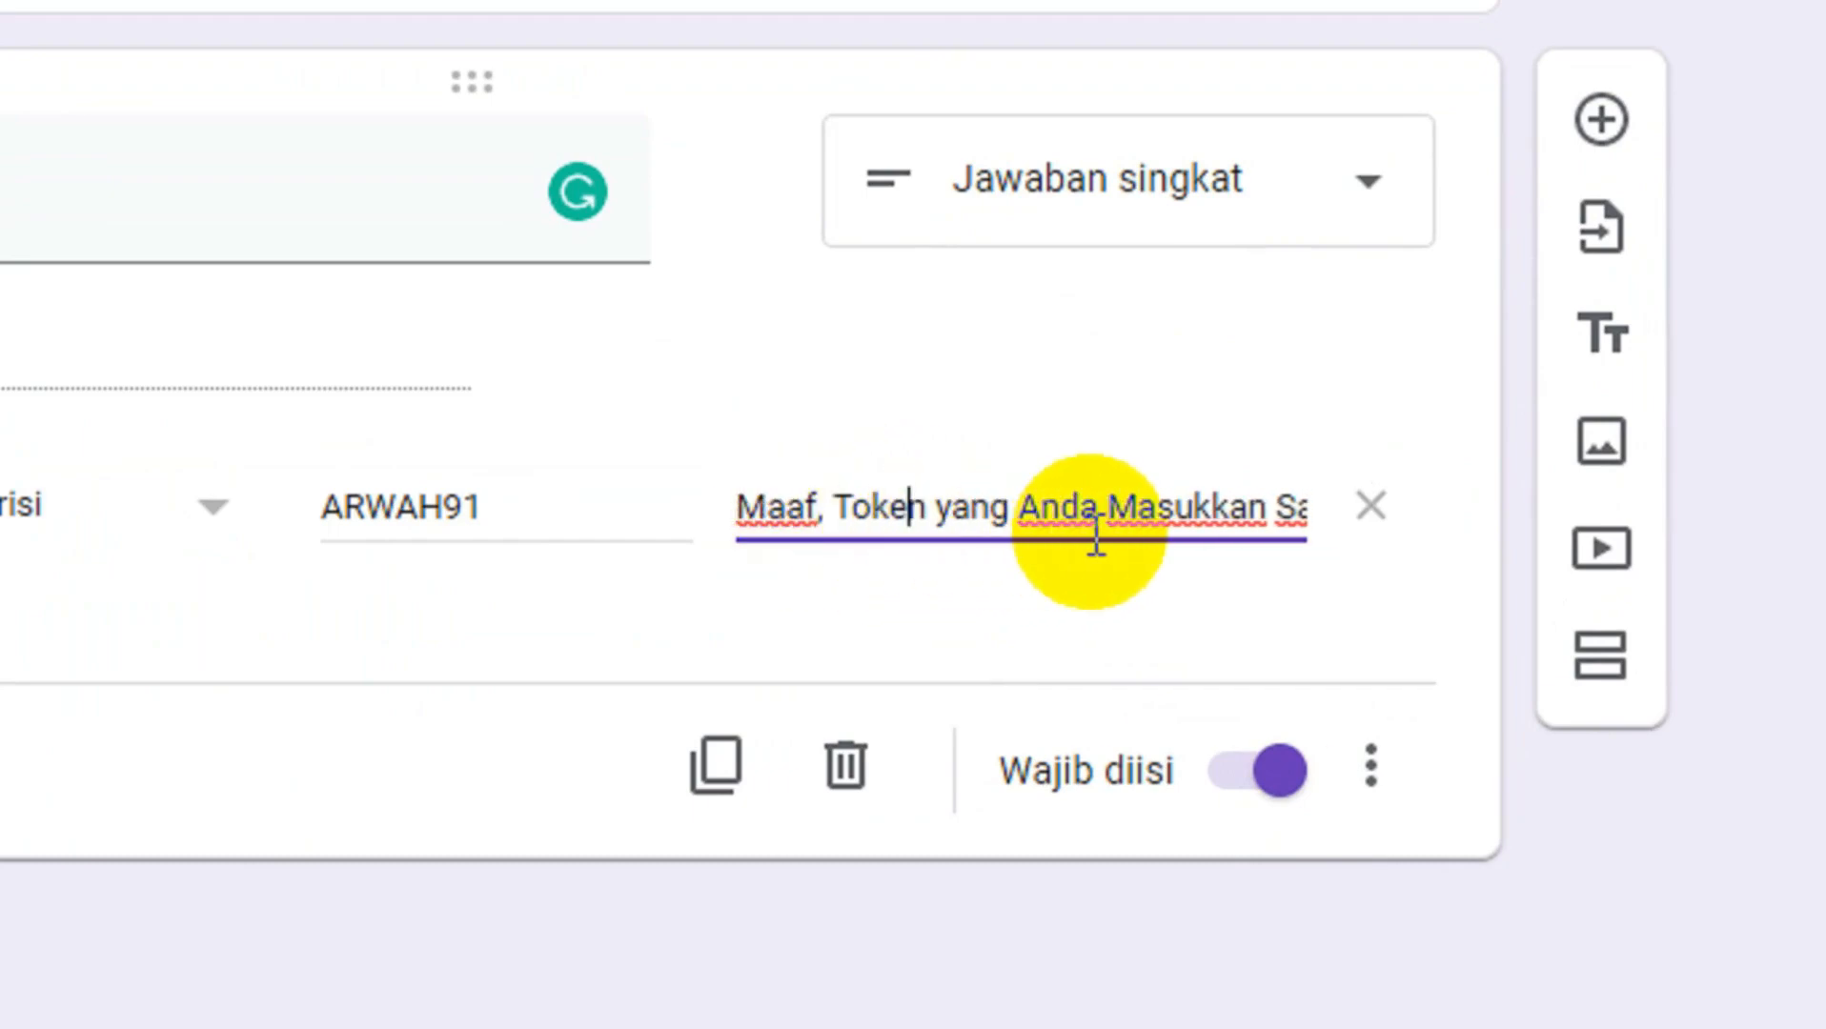
key("Right")
key("Right")
key("Right")
key("Right")
key("Right")
key("Right")
key("Right")
key("Right")
key("Right")
key("Right")
key("Right")
key("Right")
key("Right")
key("Right")
key("Right")
key("Right")
key("Right")
key("Right")
key("Right")
key("Right")
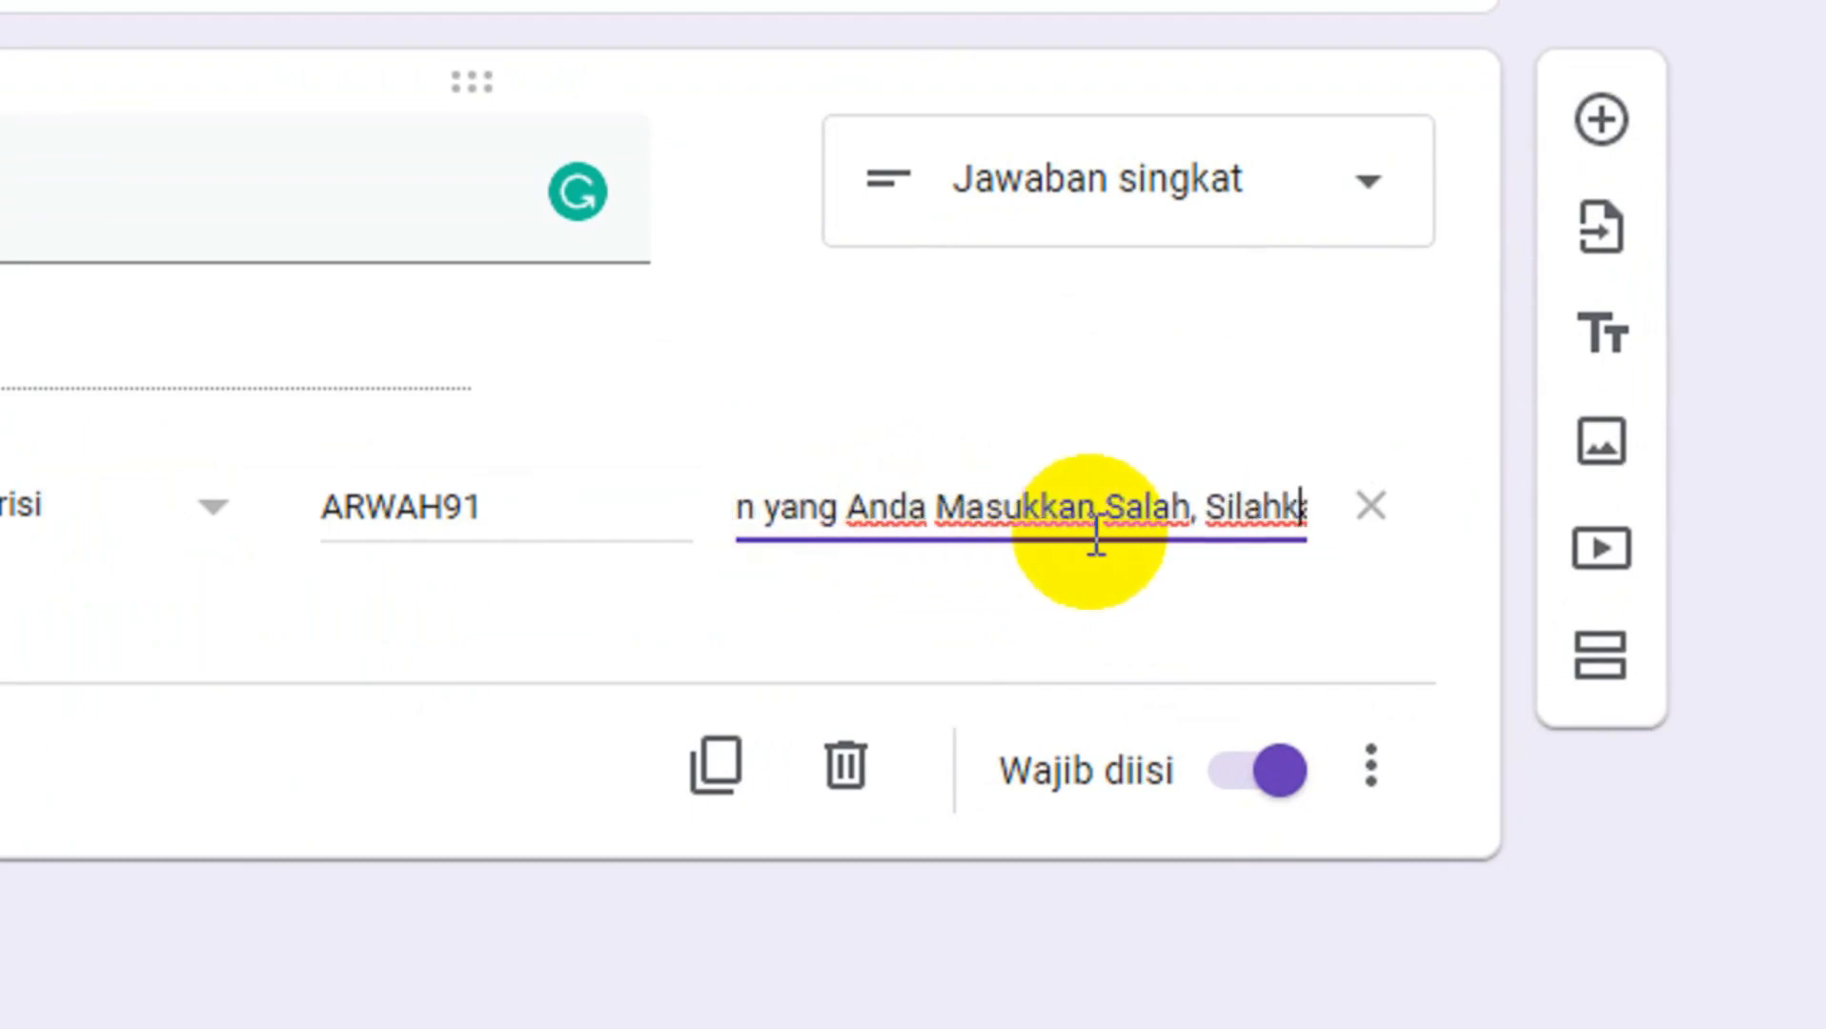
key("Right")
key("Right")
key("Right")
key("Right")
key("Right")
key("Right")
key("Right")
key("Right")
key("Right")
key("Right")
key("Right")
key("Right")
key("Right")
key("Right")
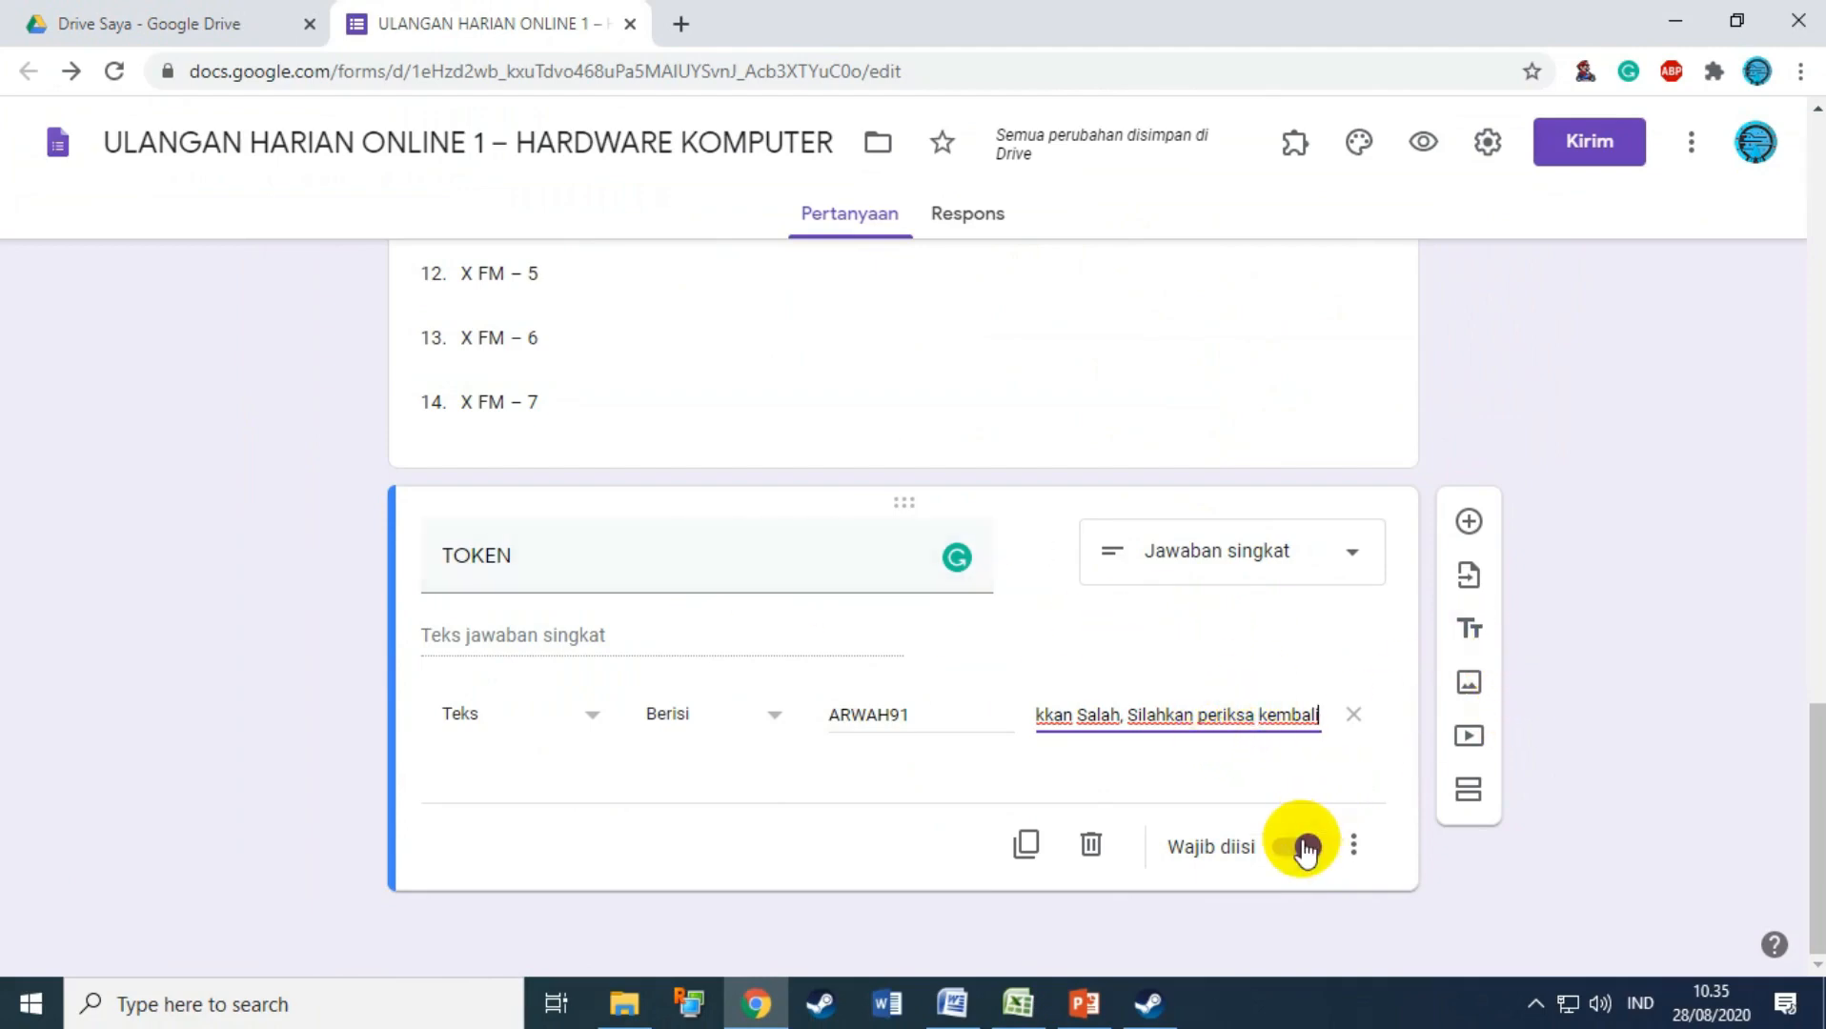
Step: Add a new section titled 'Soal Pilihan Ganda'
left_click(1468, 796)
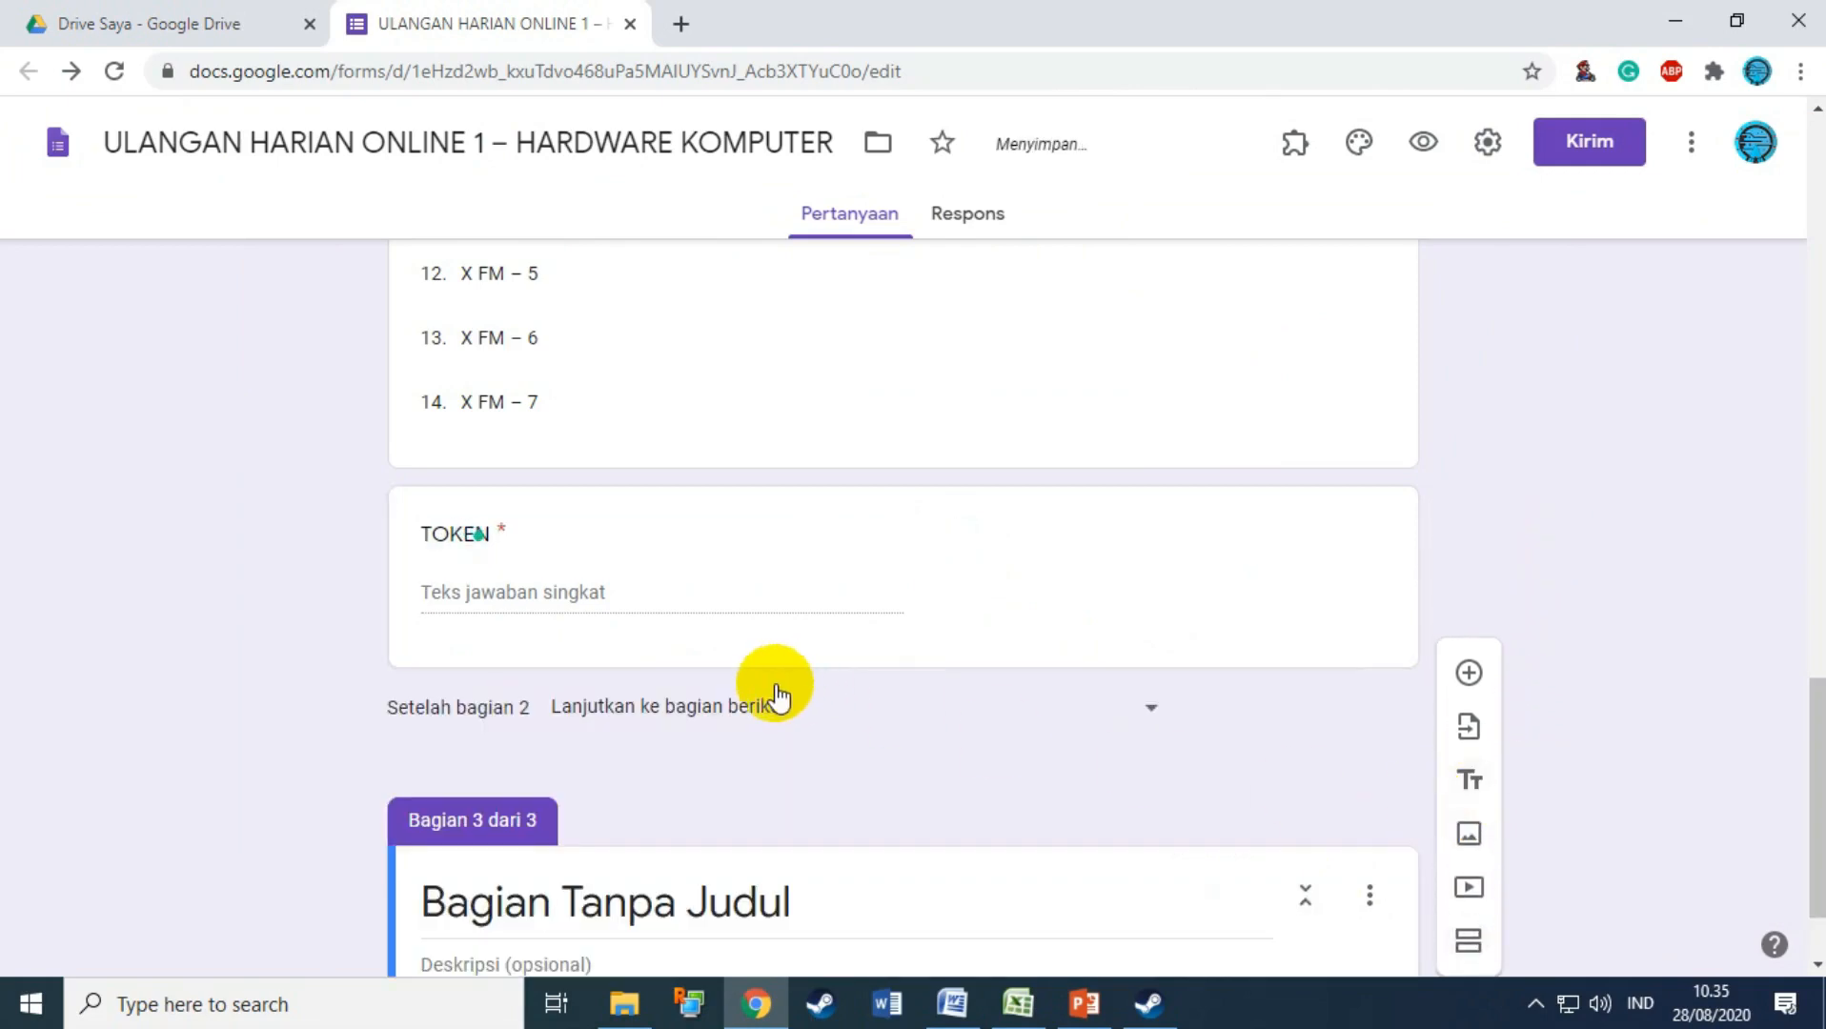
left_click(611, 774)
type("Soal Pilihan Ganda")
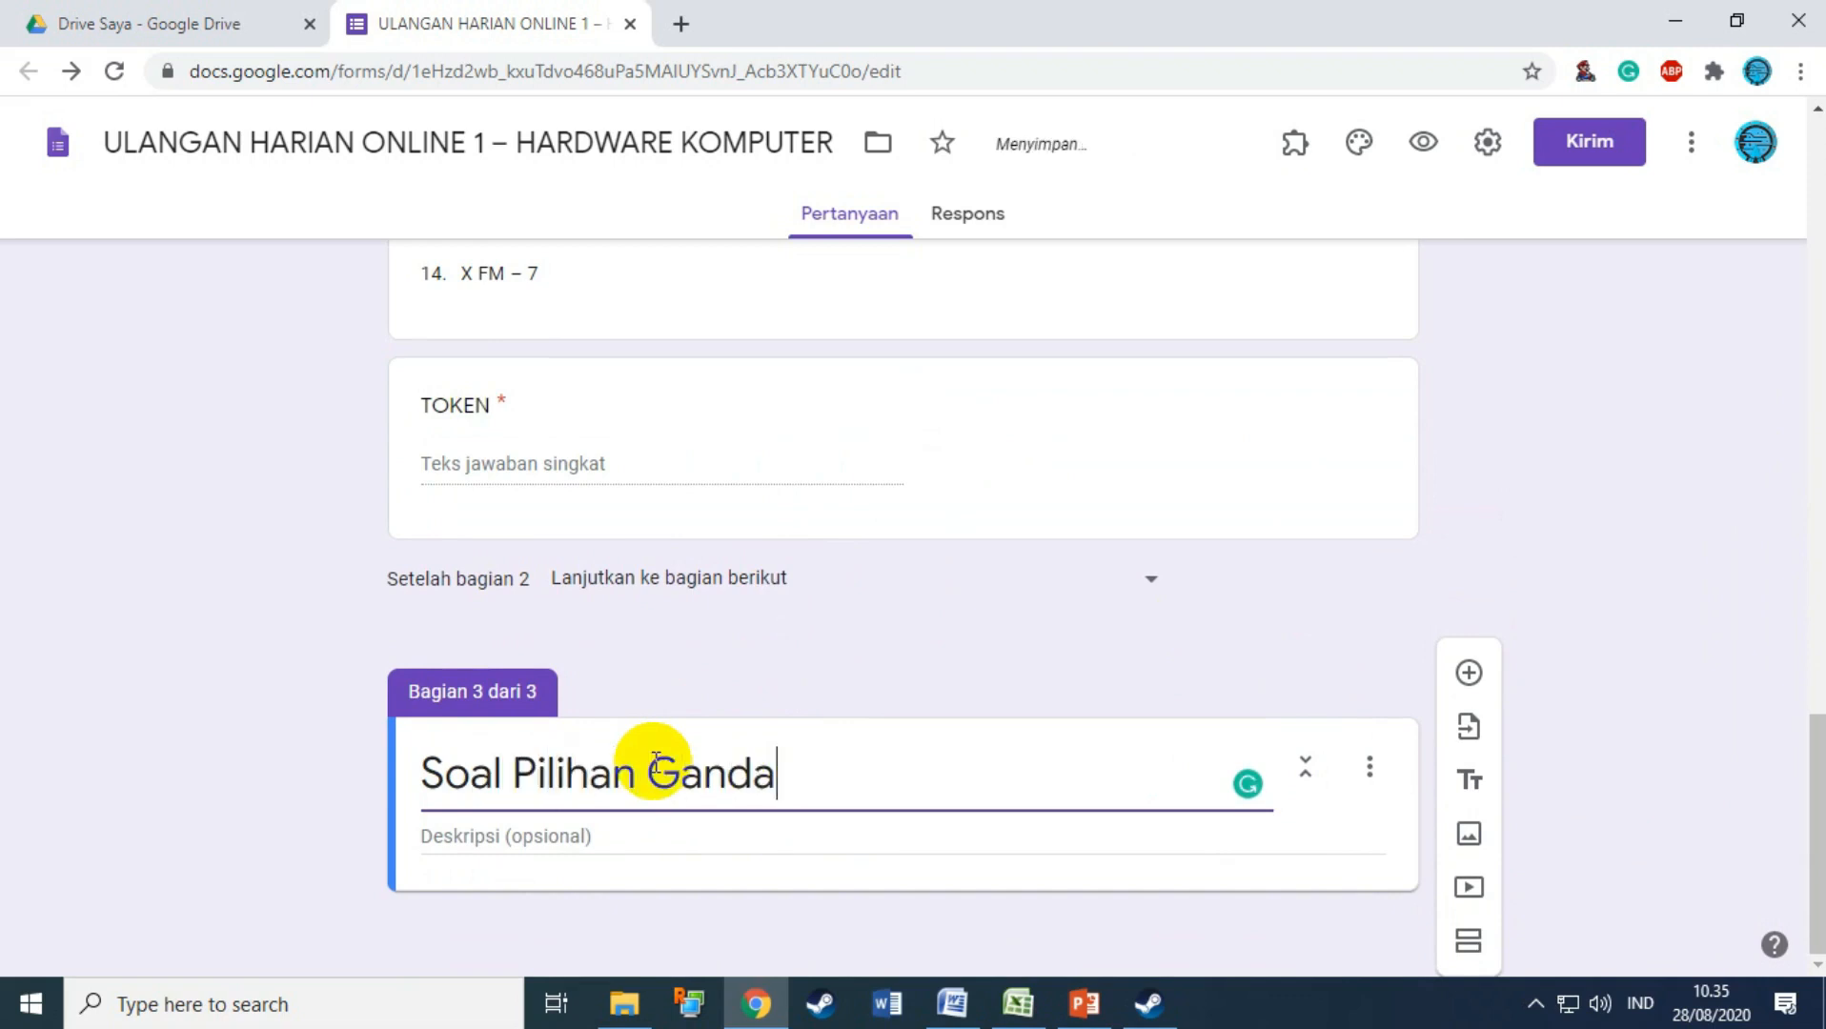
Step: Paste the Word test's answering instruction as the section description and add its first question
left_click(437, 853)
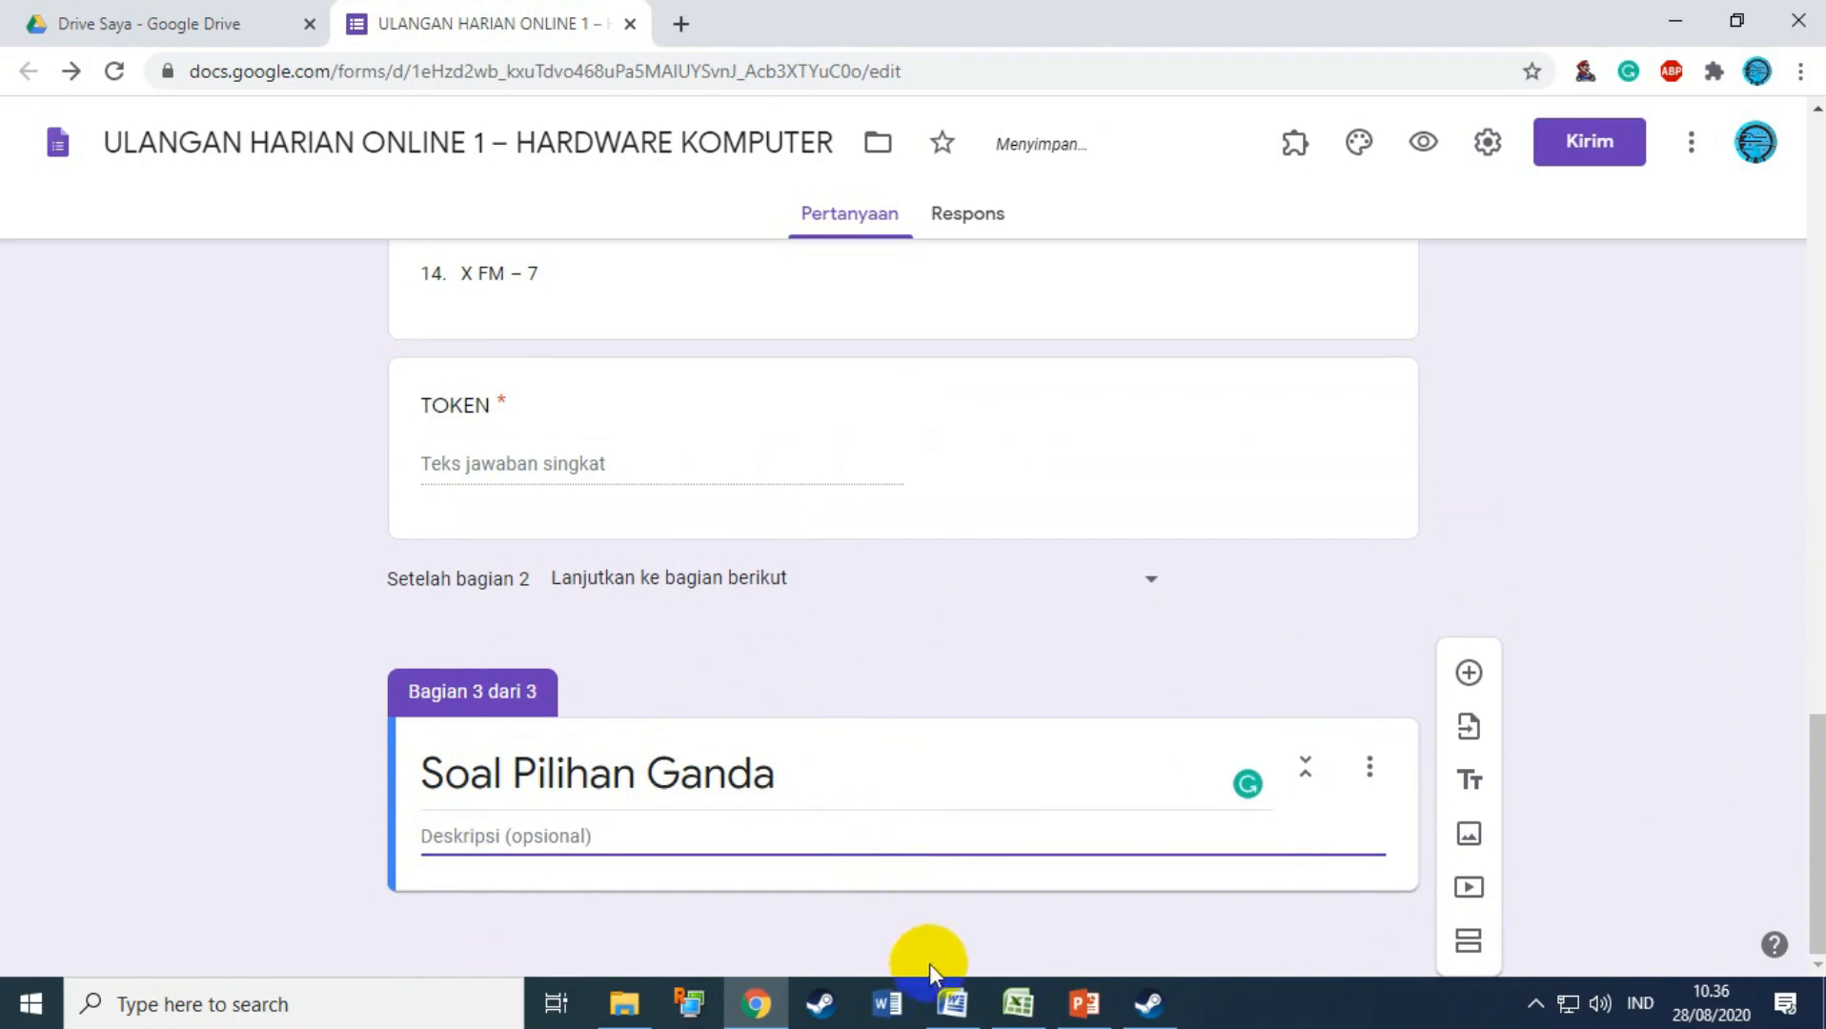
left_click(936, 1006)
scroll(753, 840, "down", 12)
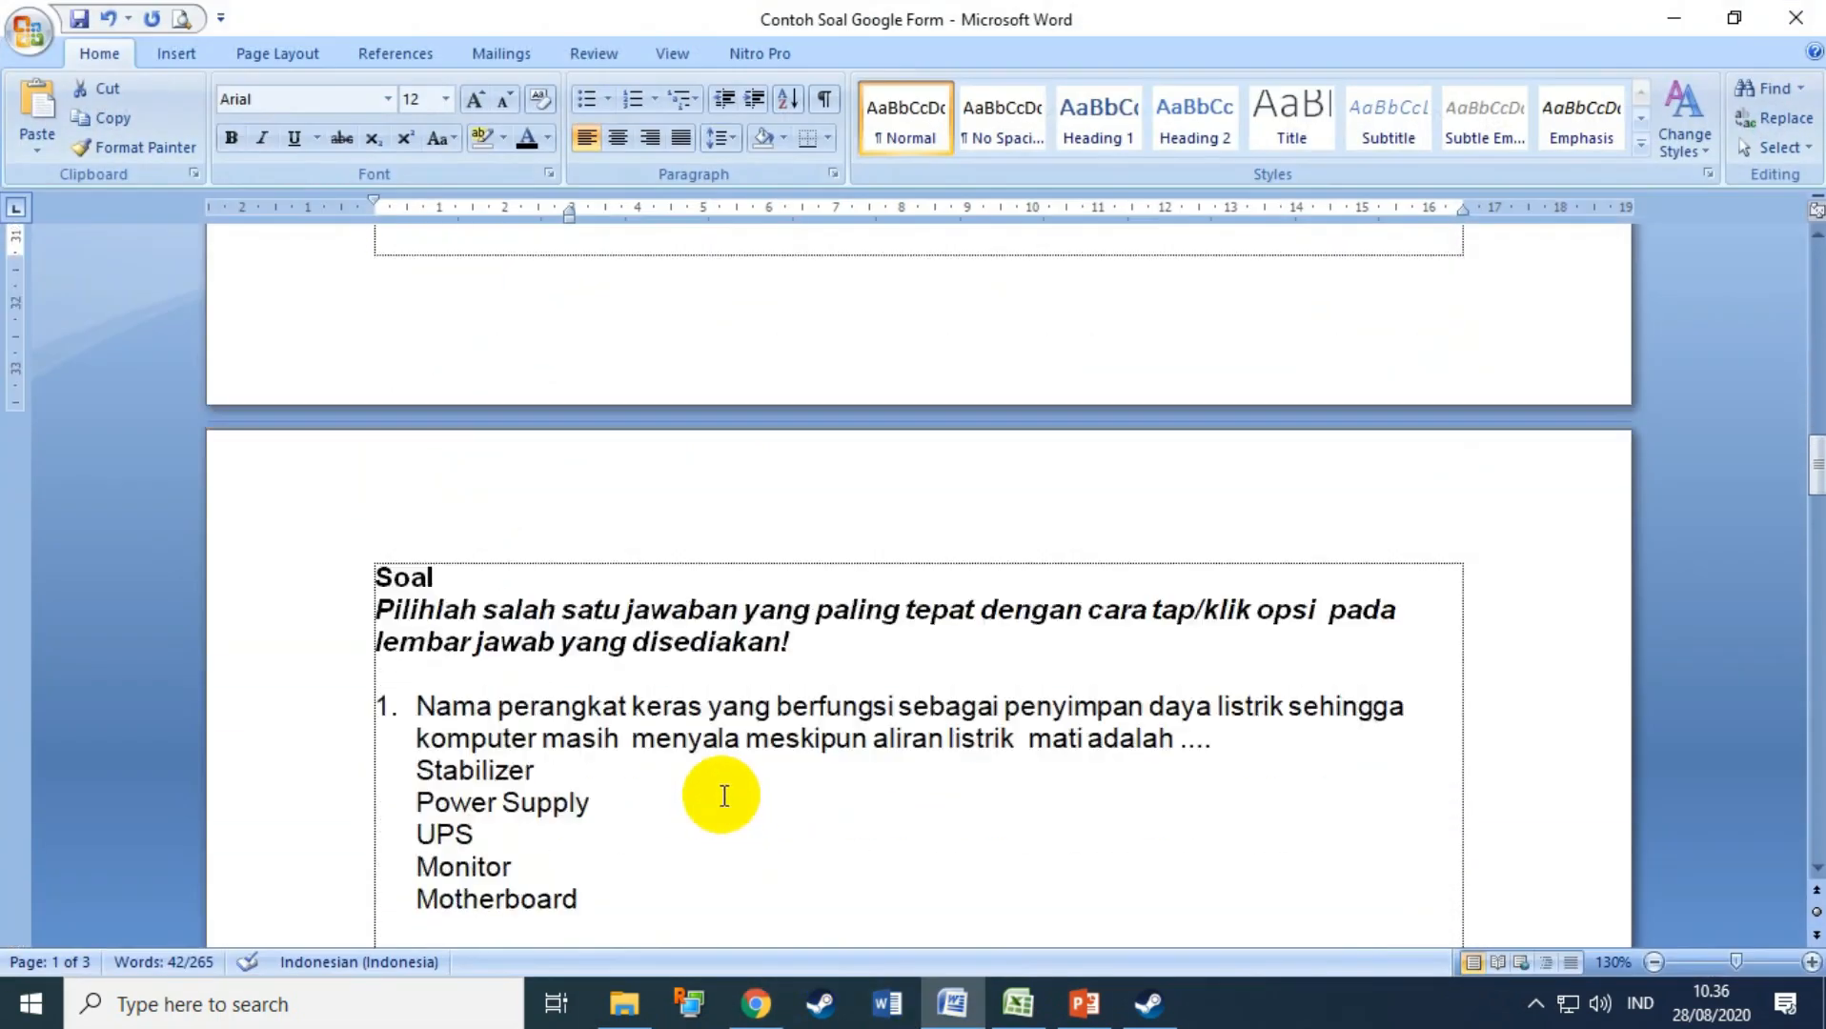
left_click_drag(404, 585, 338, 550)
key("ctrl+c")
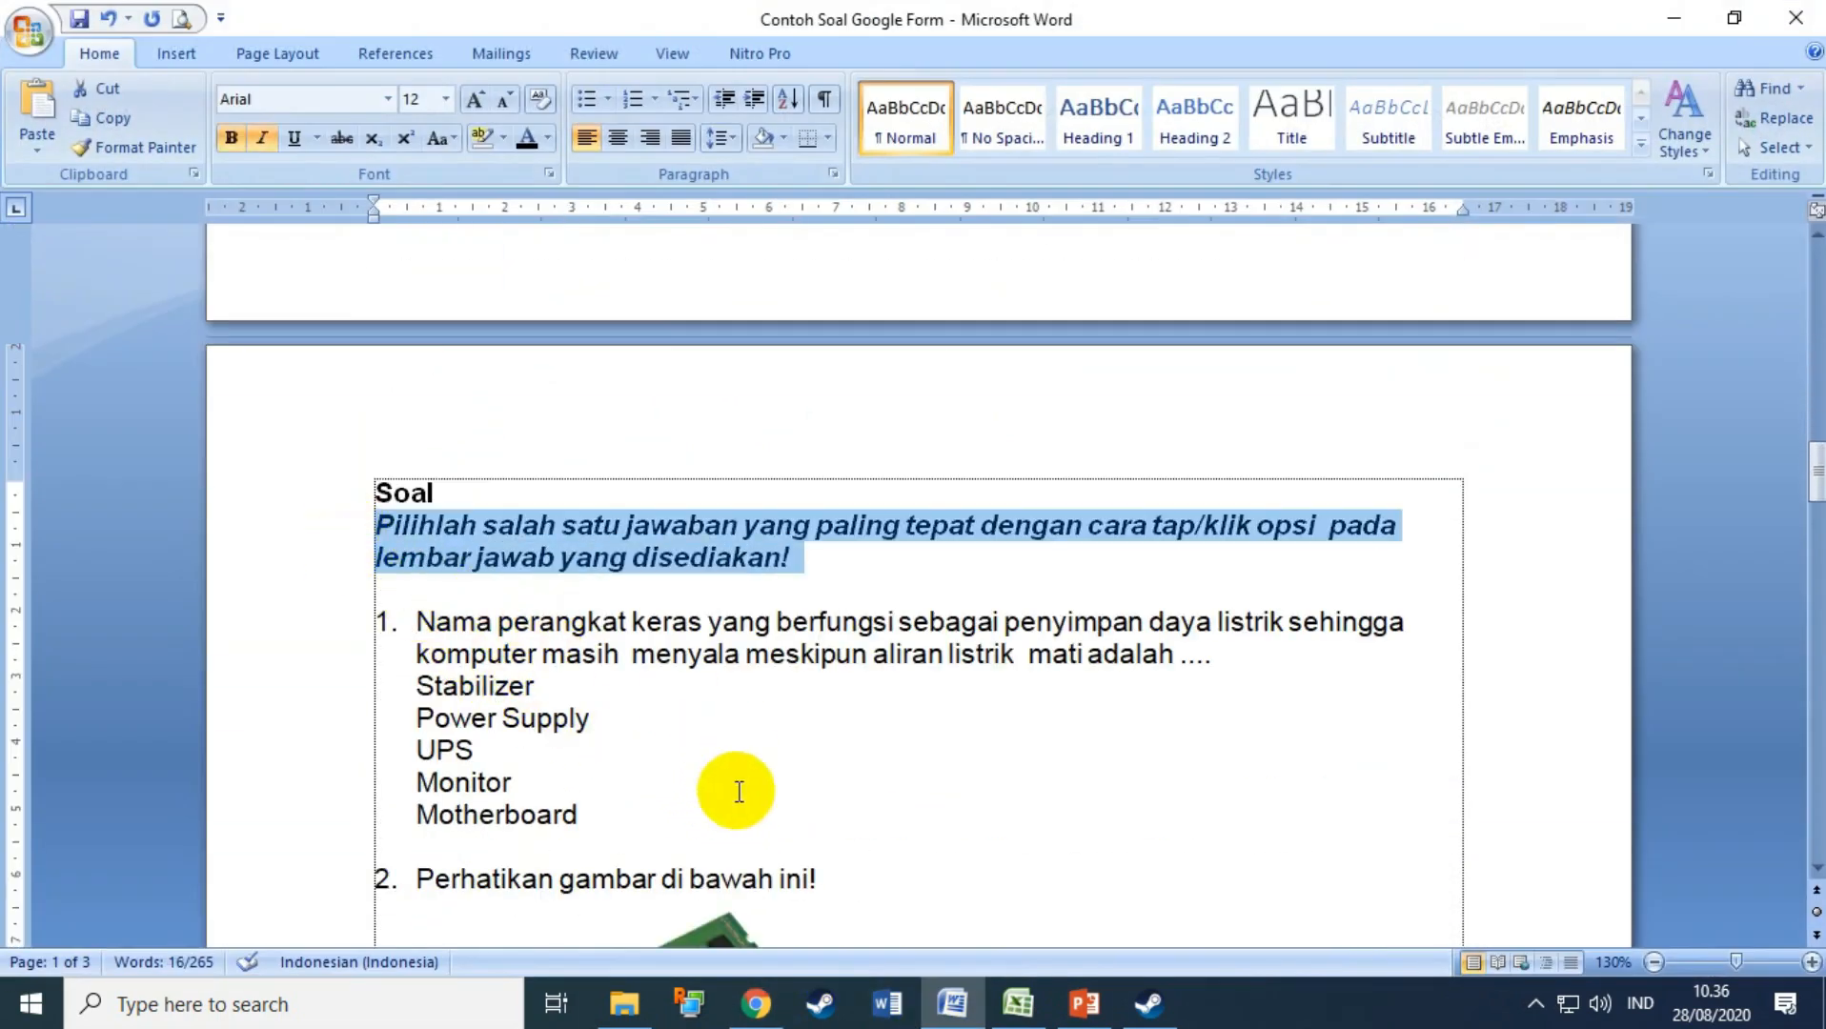
left_click(756, 1003)
key("ctrl+v")
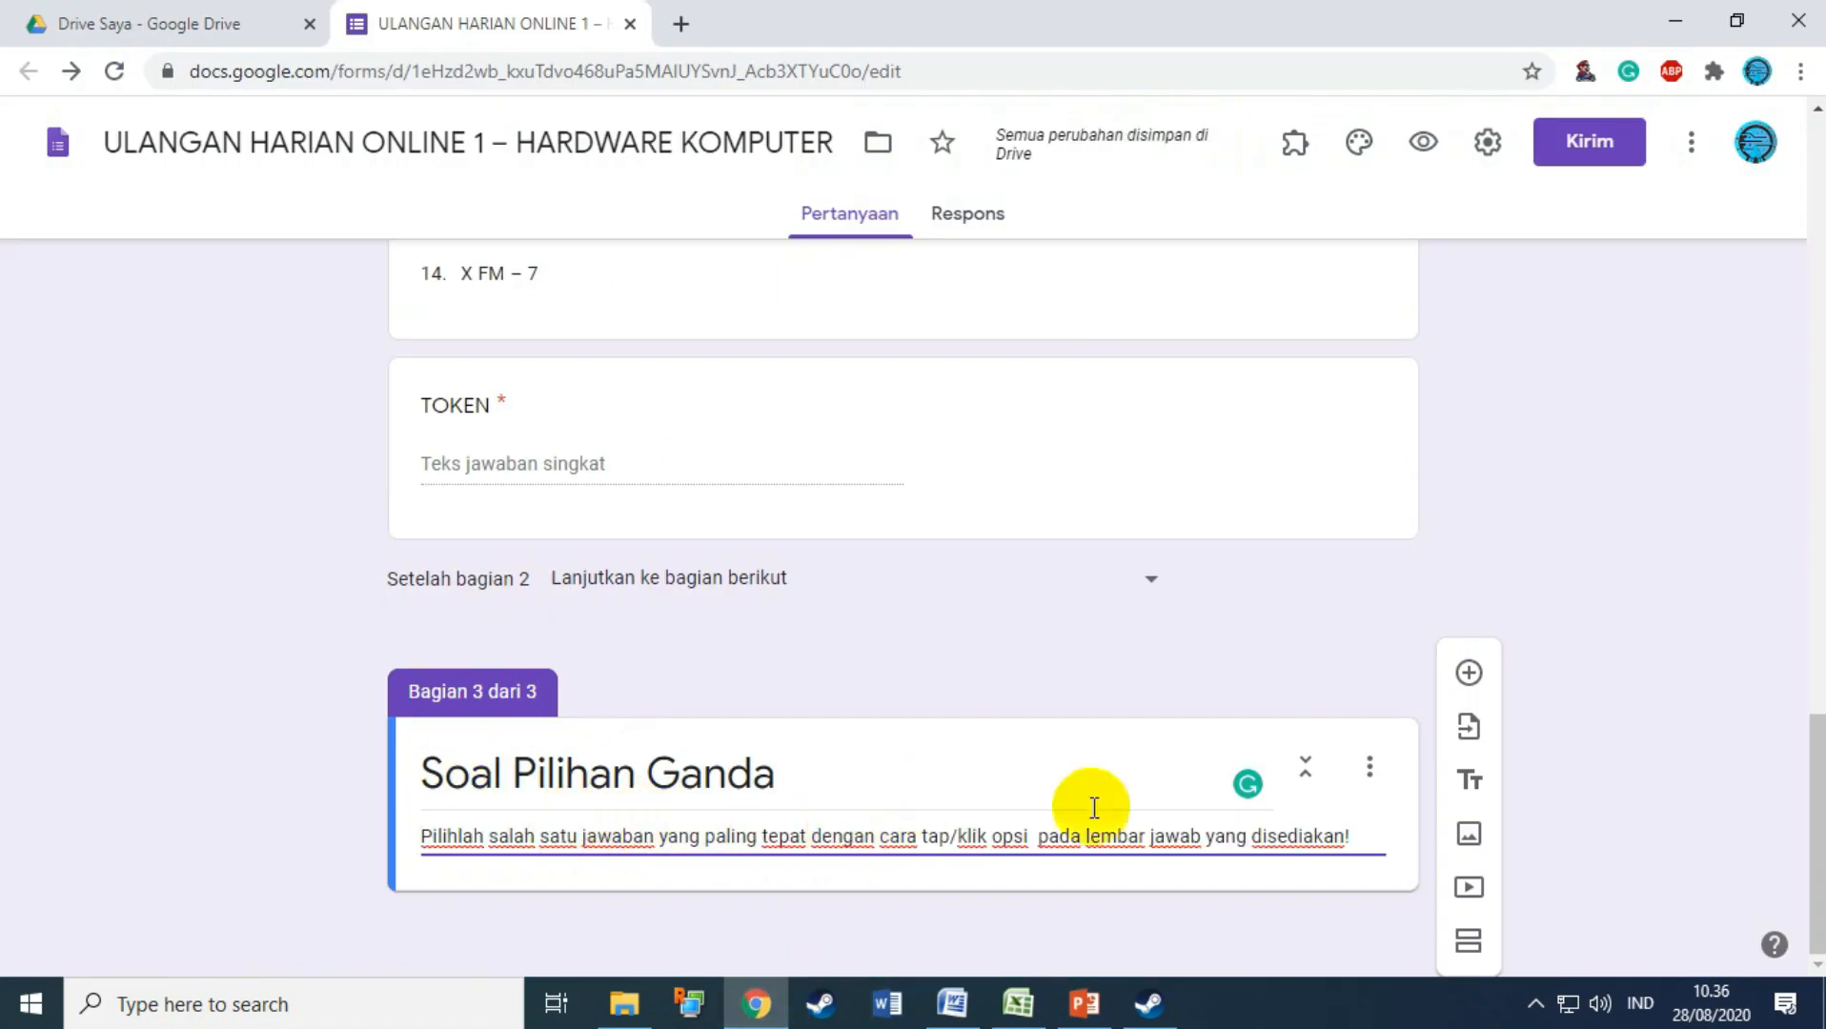
left_click(1469, 674)
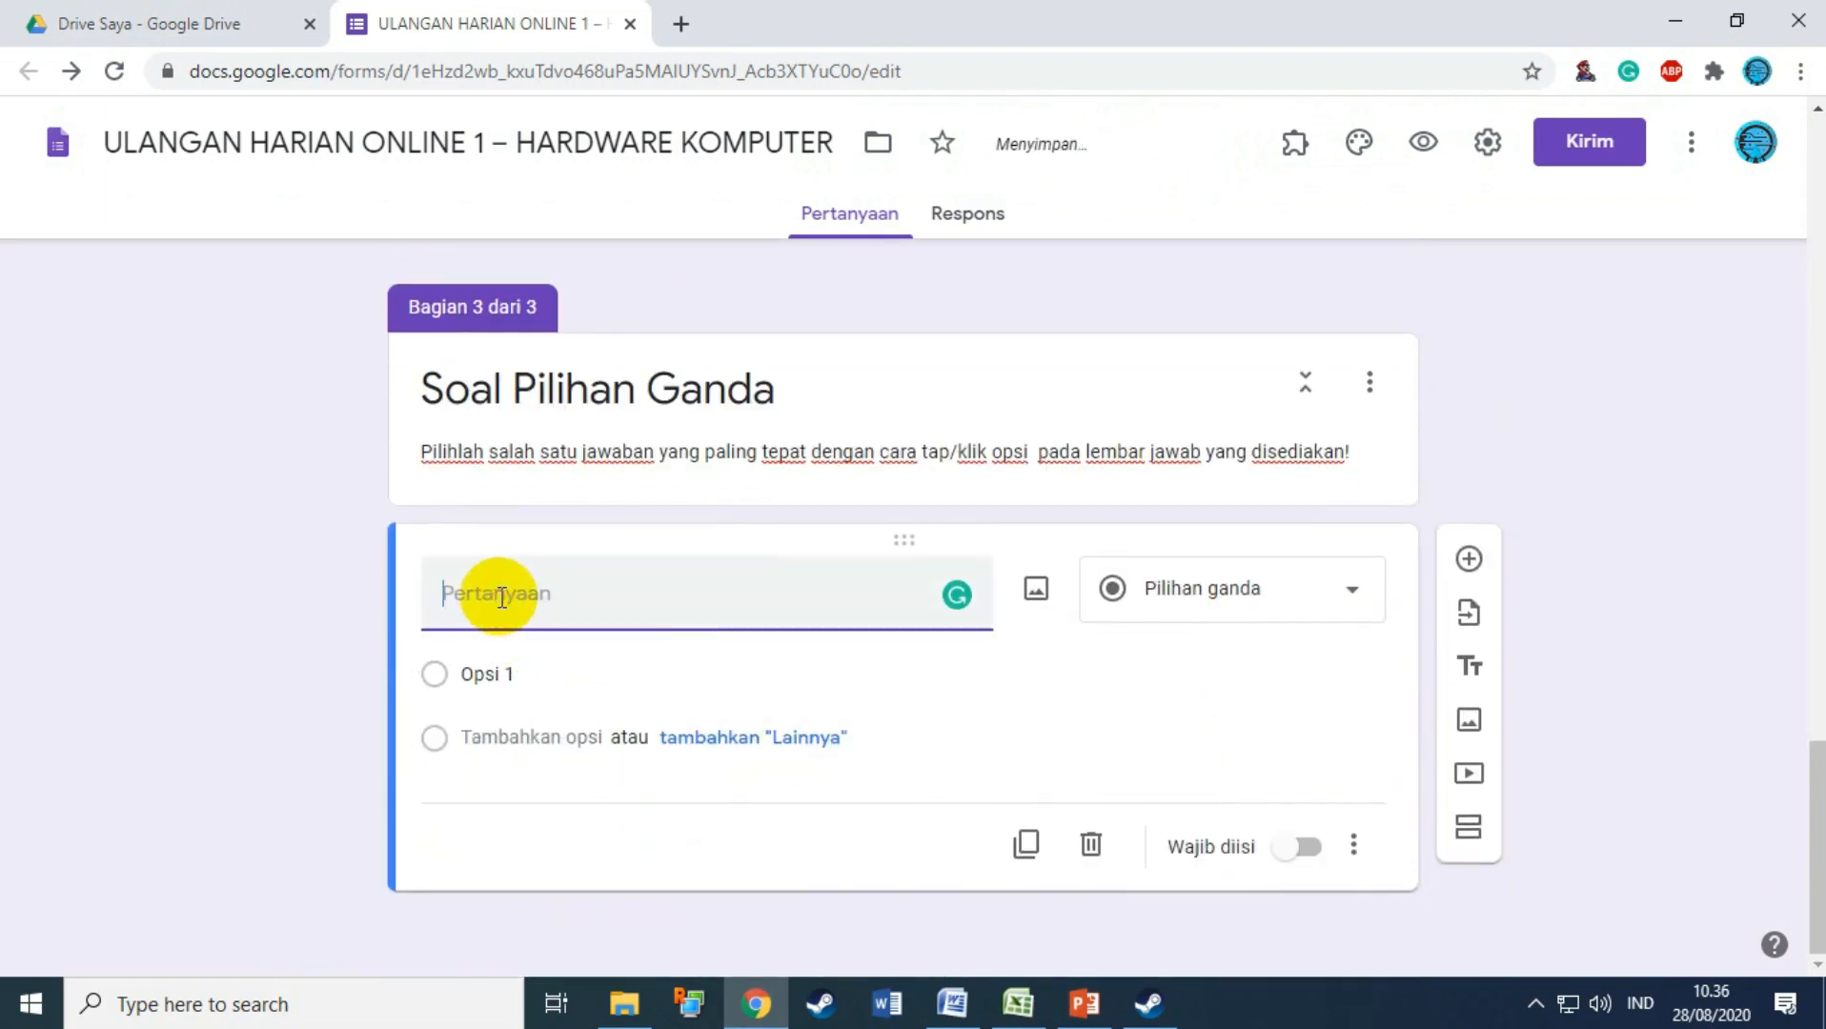
Step: Letter question 1's options A–E in Word and paste its text into the form's question title
left_click(952, 1004)
scroll(930, 660, "down", 2)
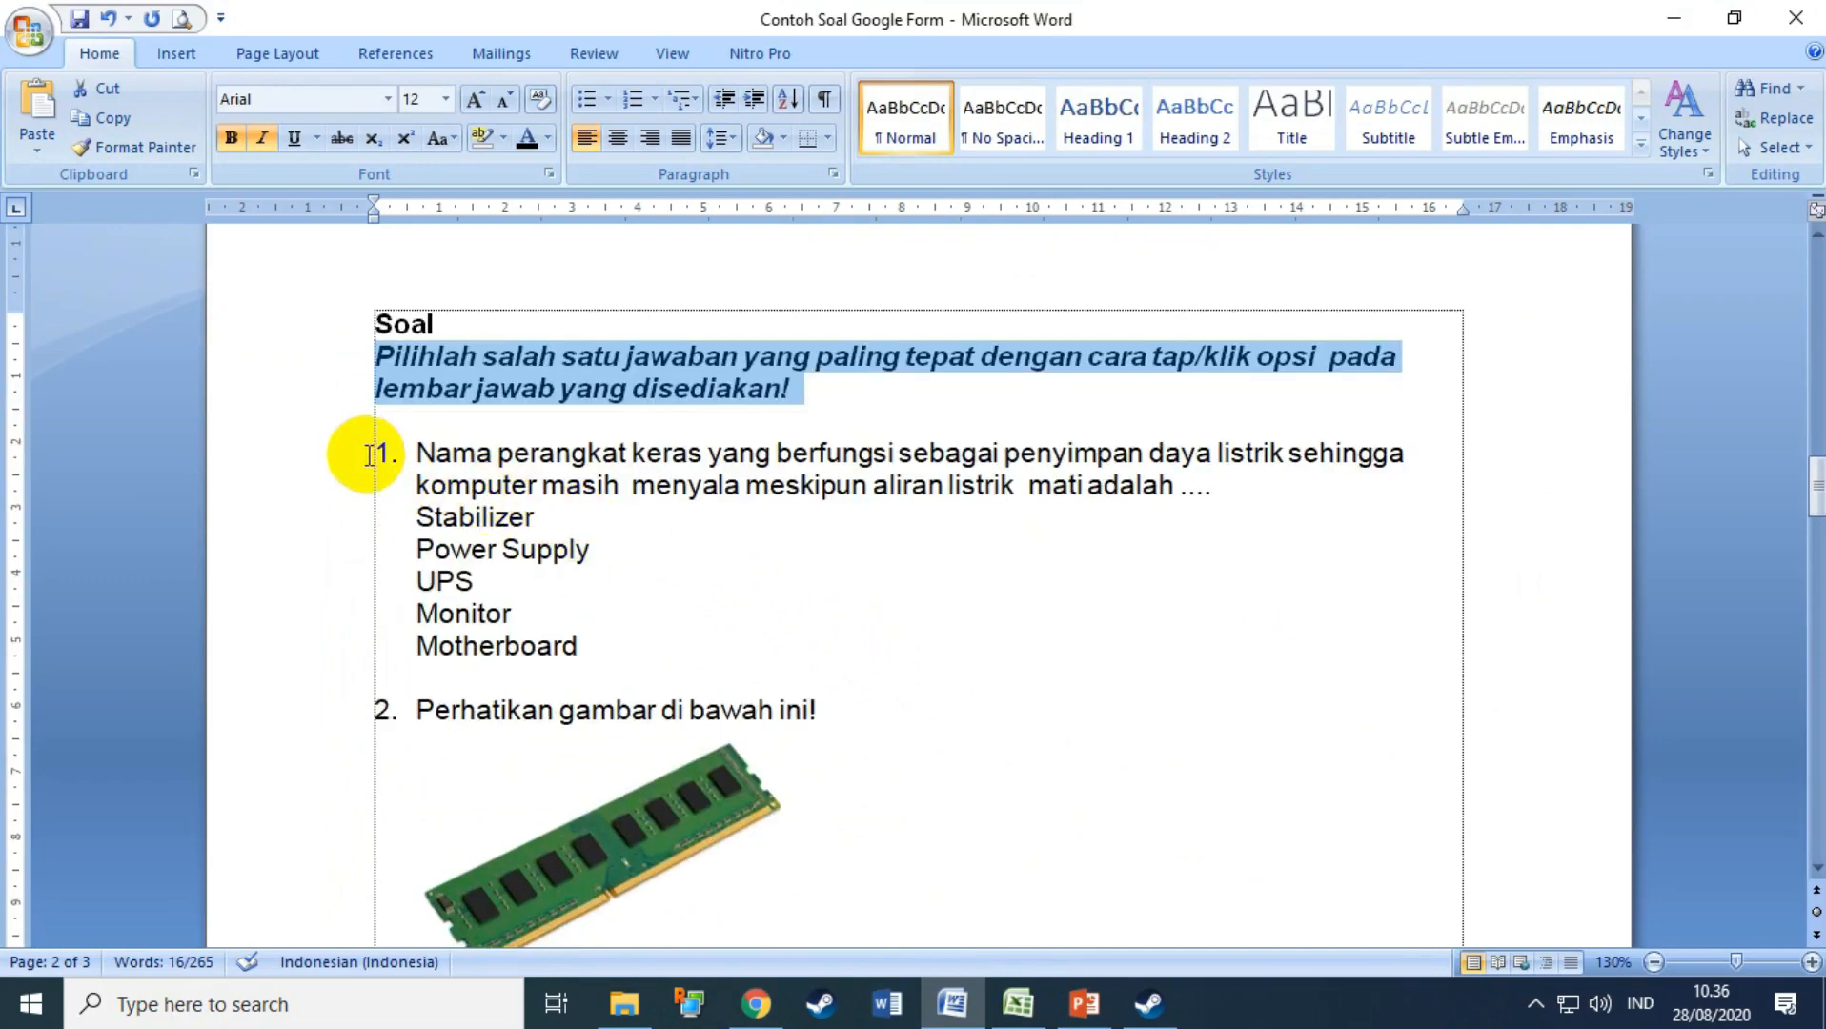
left_click_drag(338, 450, 313, 526)
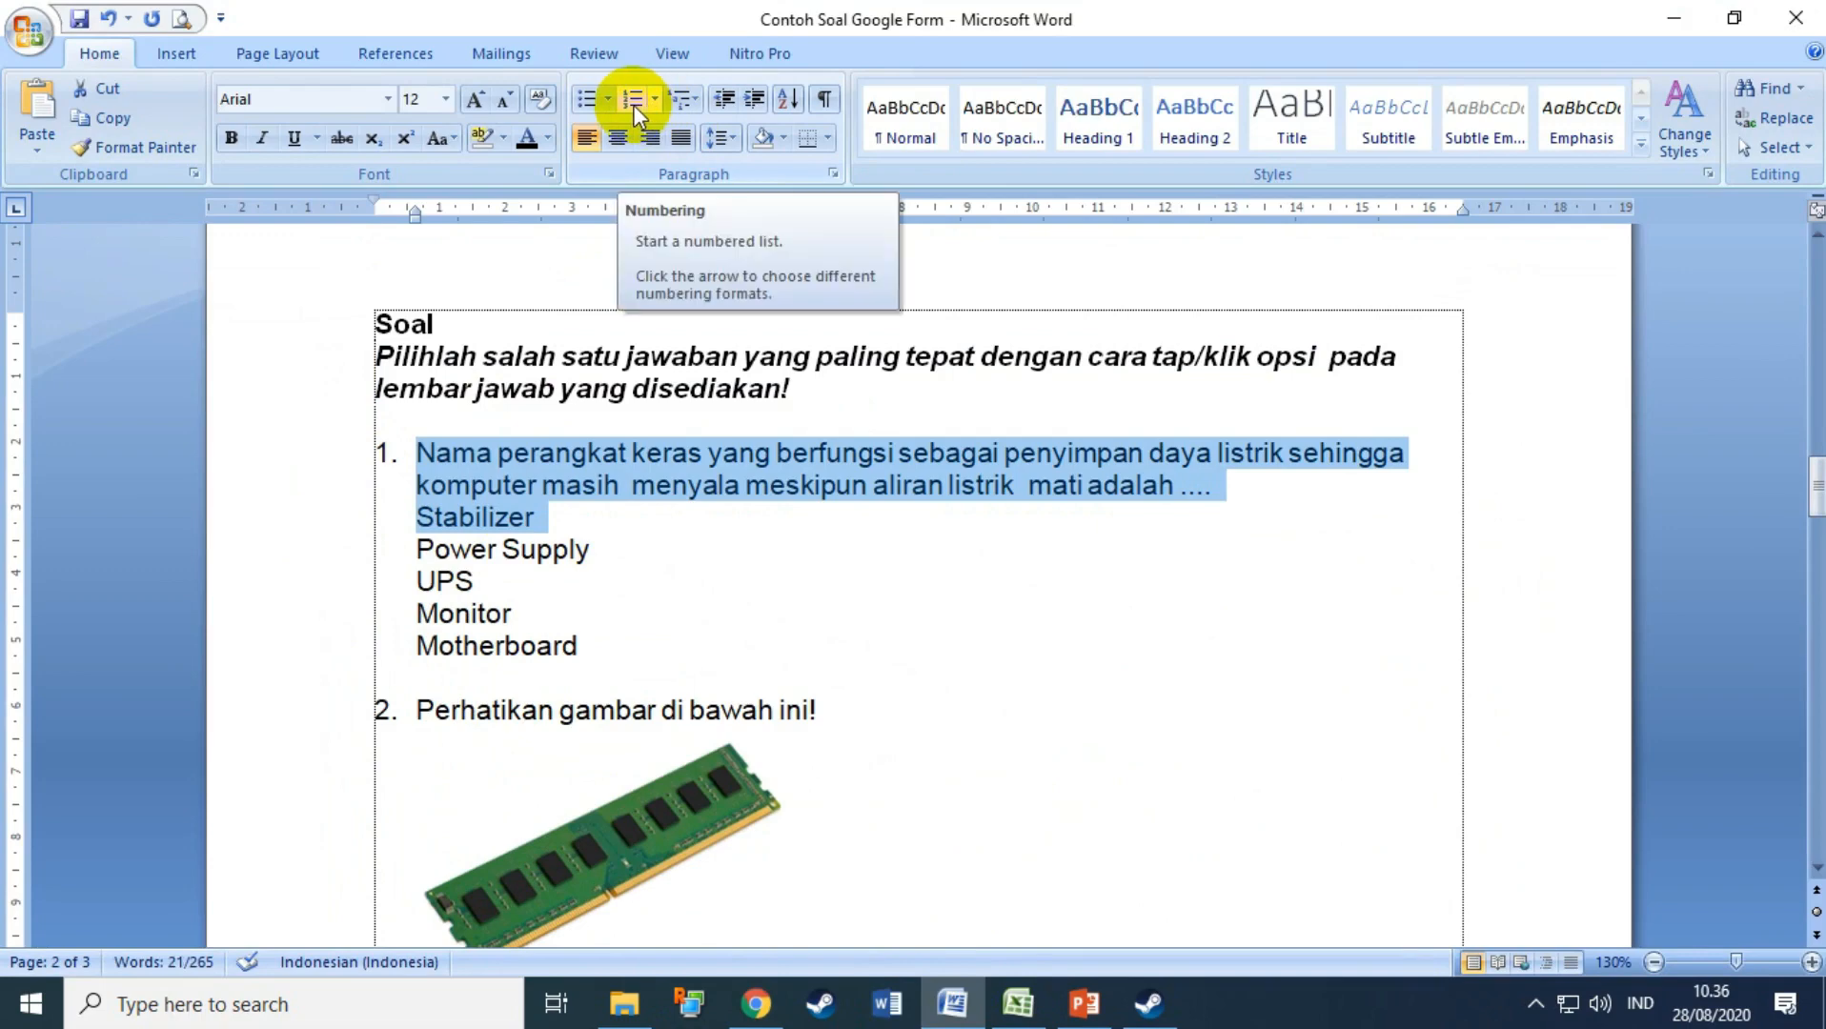
left_click(285, 530)
left_click_drag(285, 530, 280, 652)
left_click(654, 99)
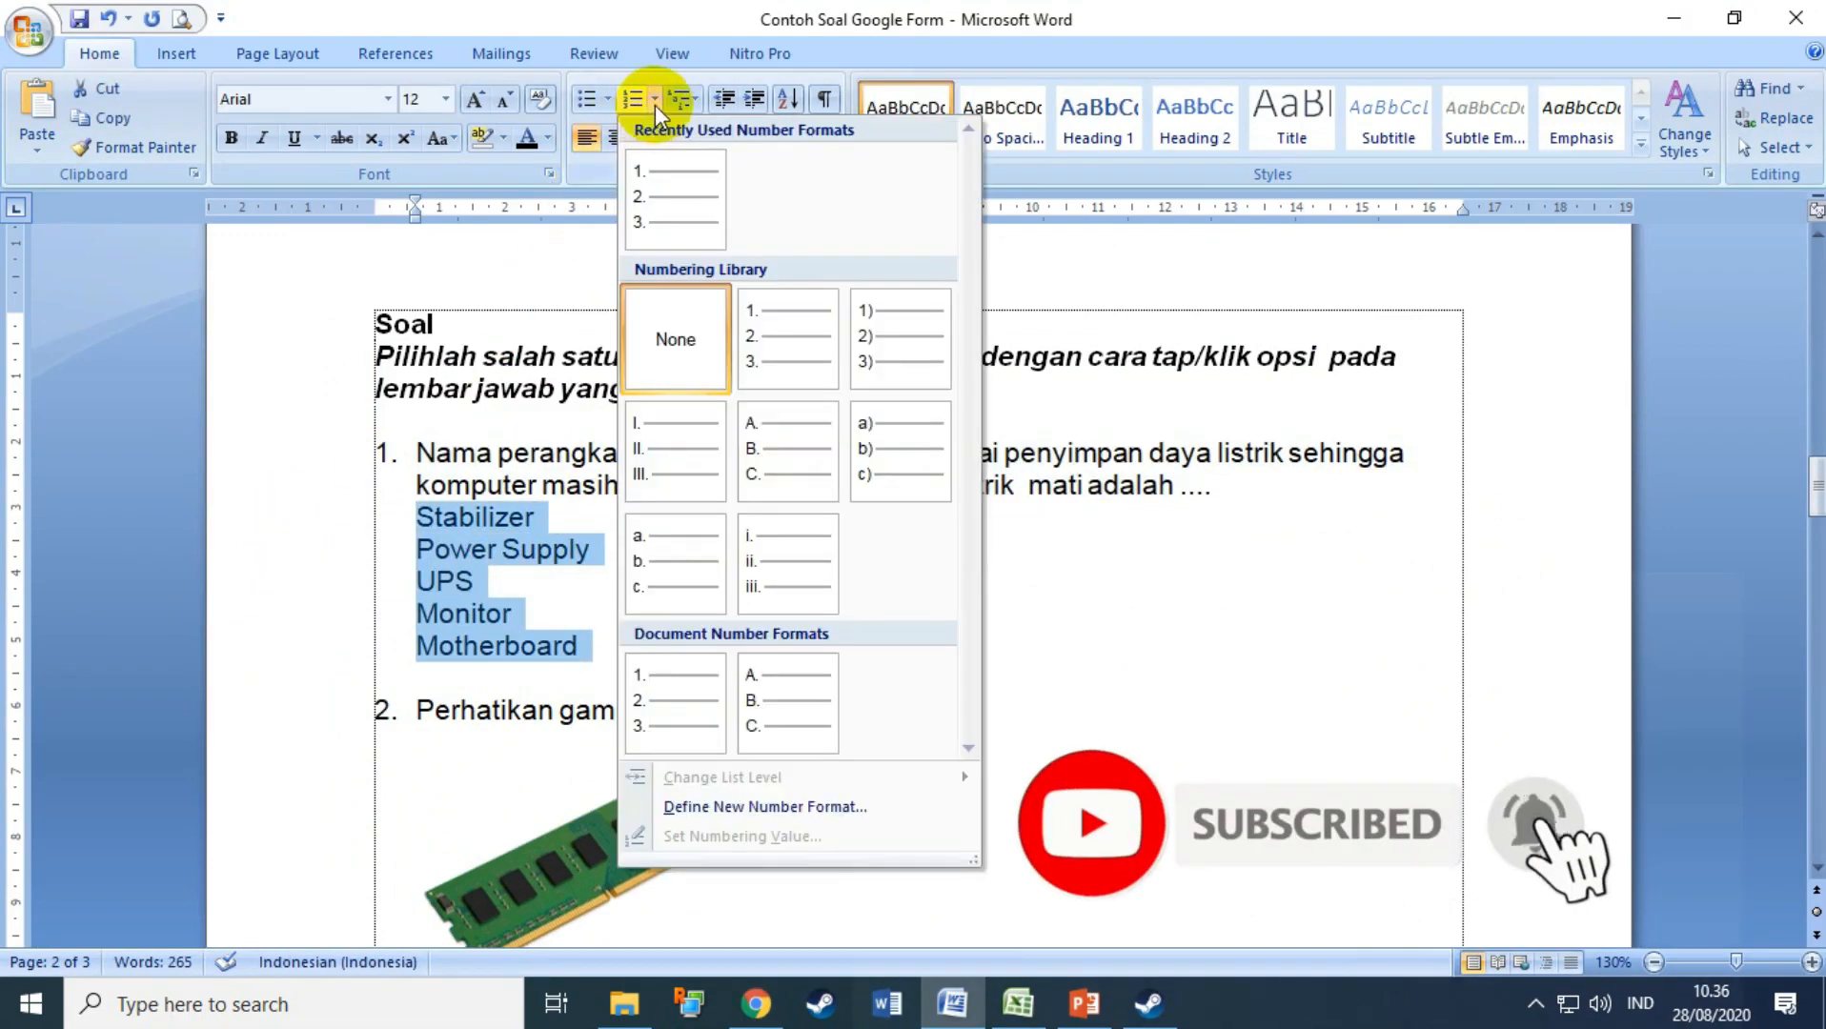
left_click(748, 440)
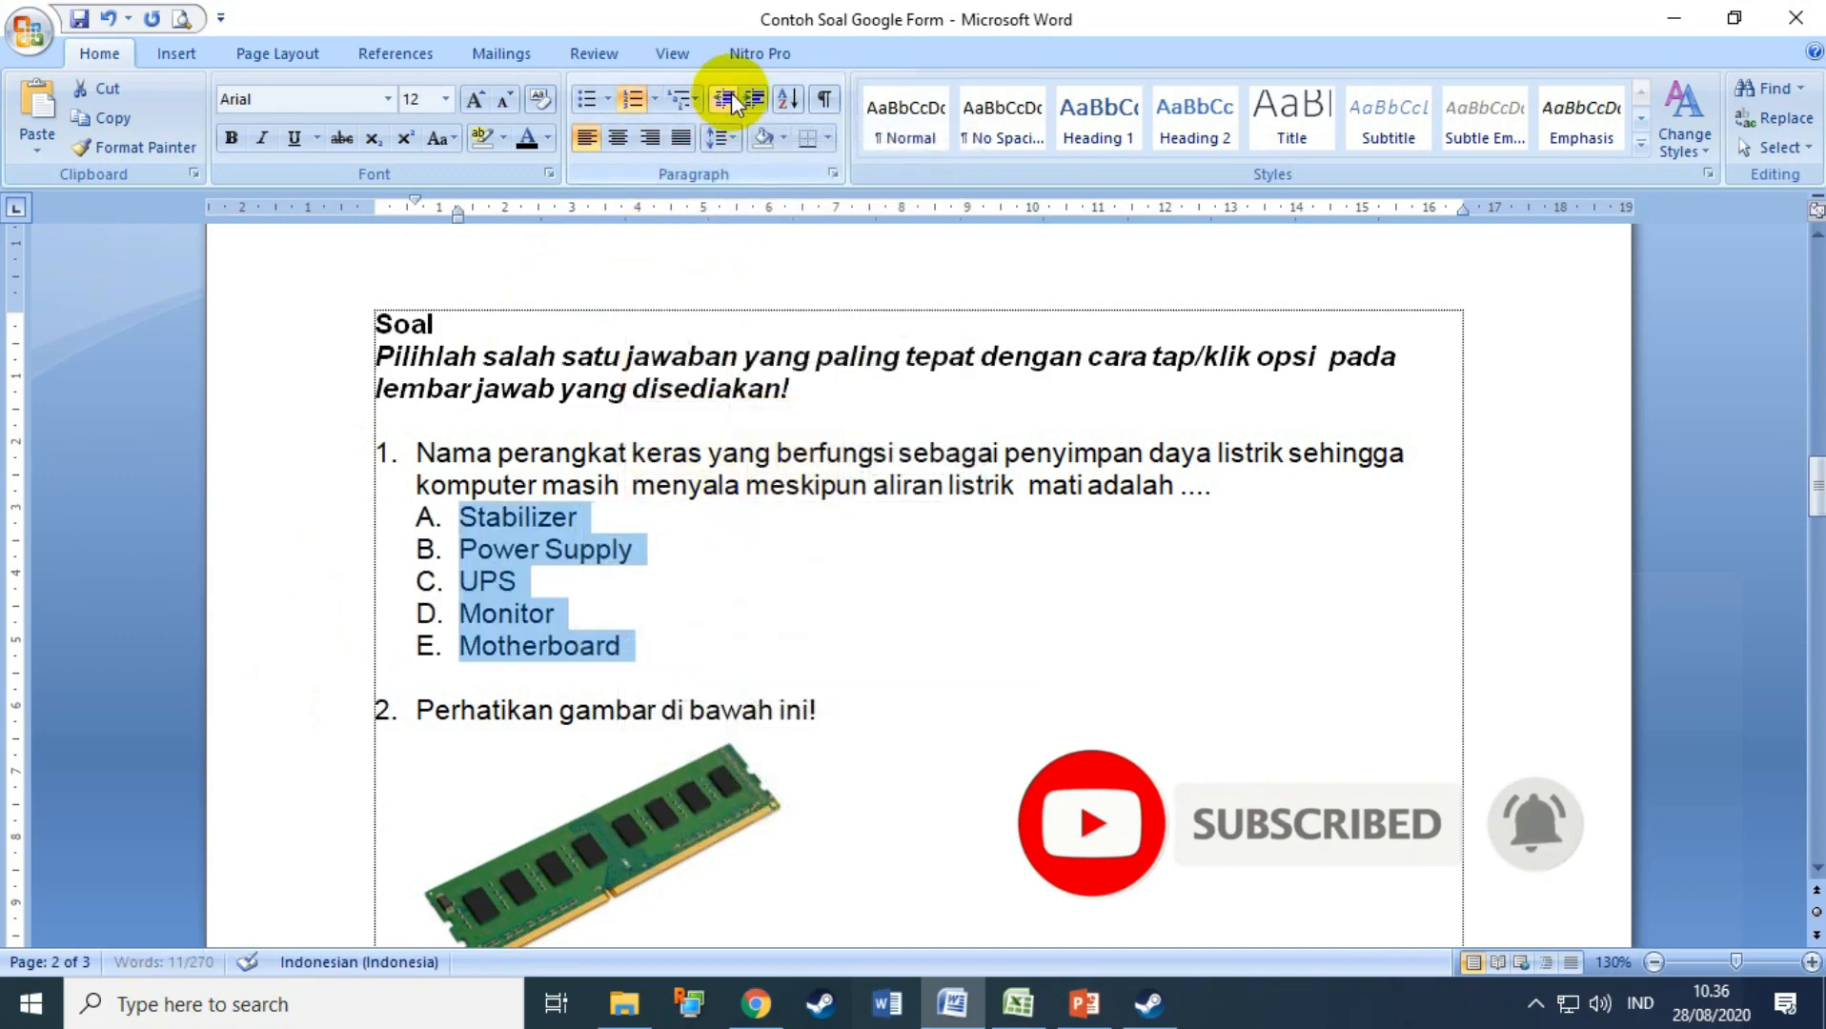
left_click(606, 591)
left_click_drag(319, 476, 326, 448)
key("ctrl+c")
left_click(629, 99)
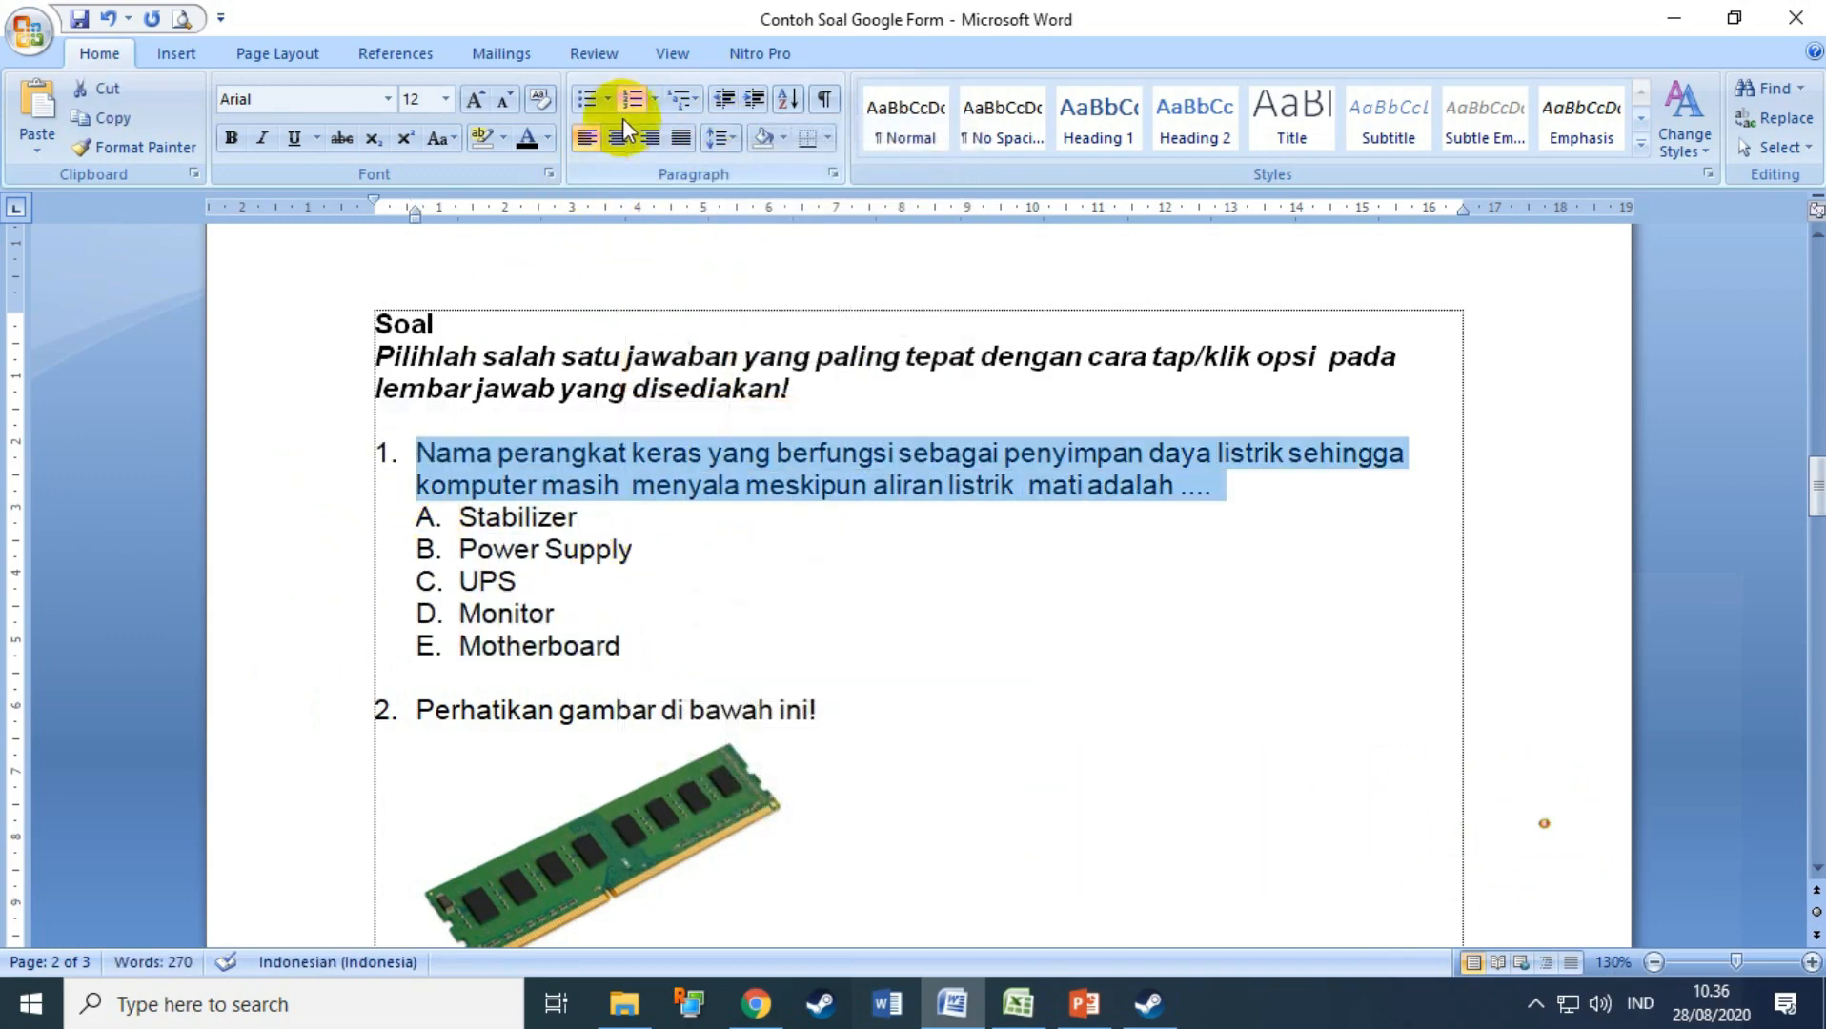
key("ctrl+z")
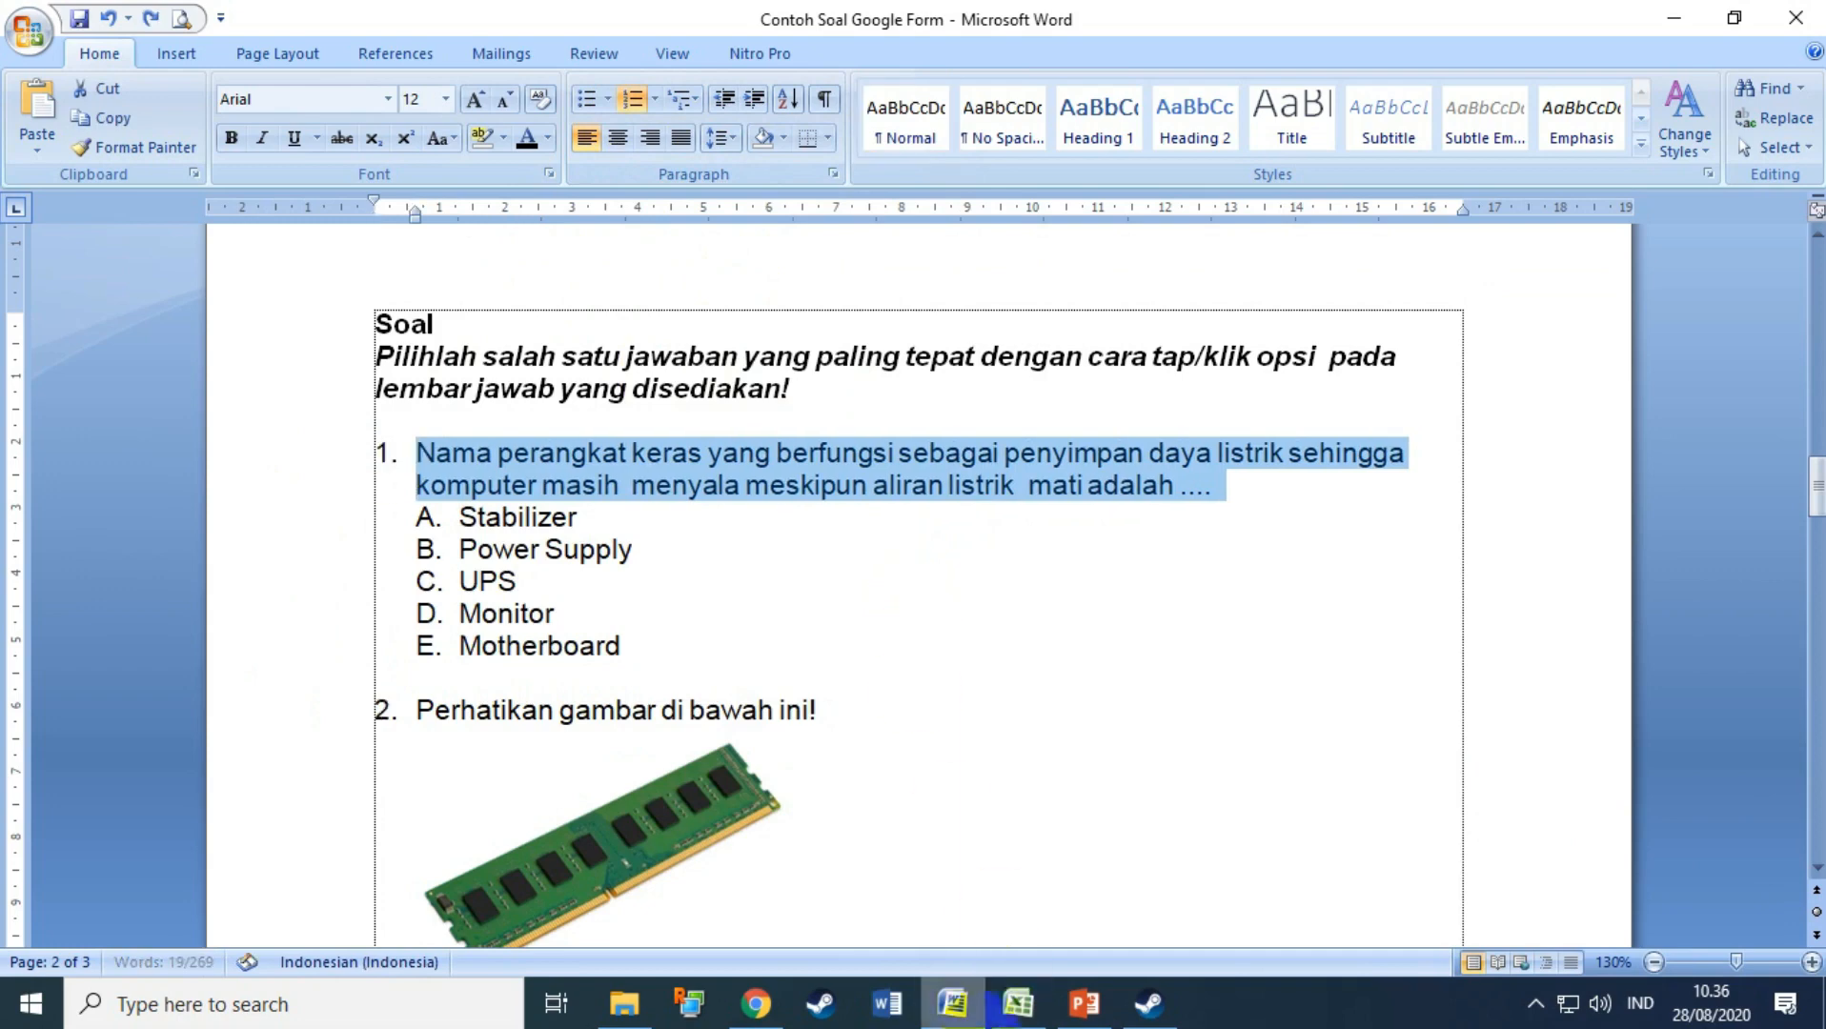
left_click(756, 1004)
key("ctrl+v")
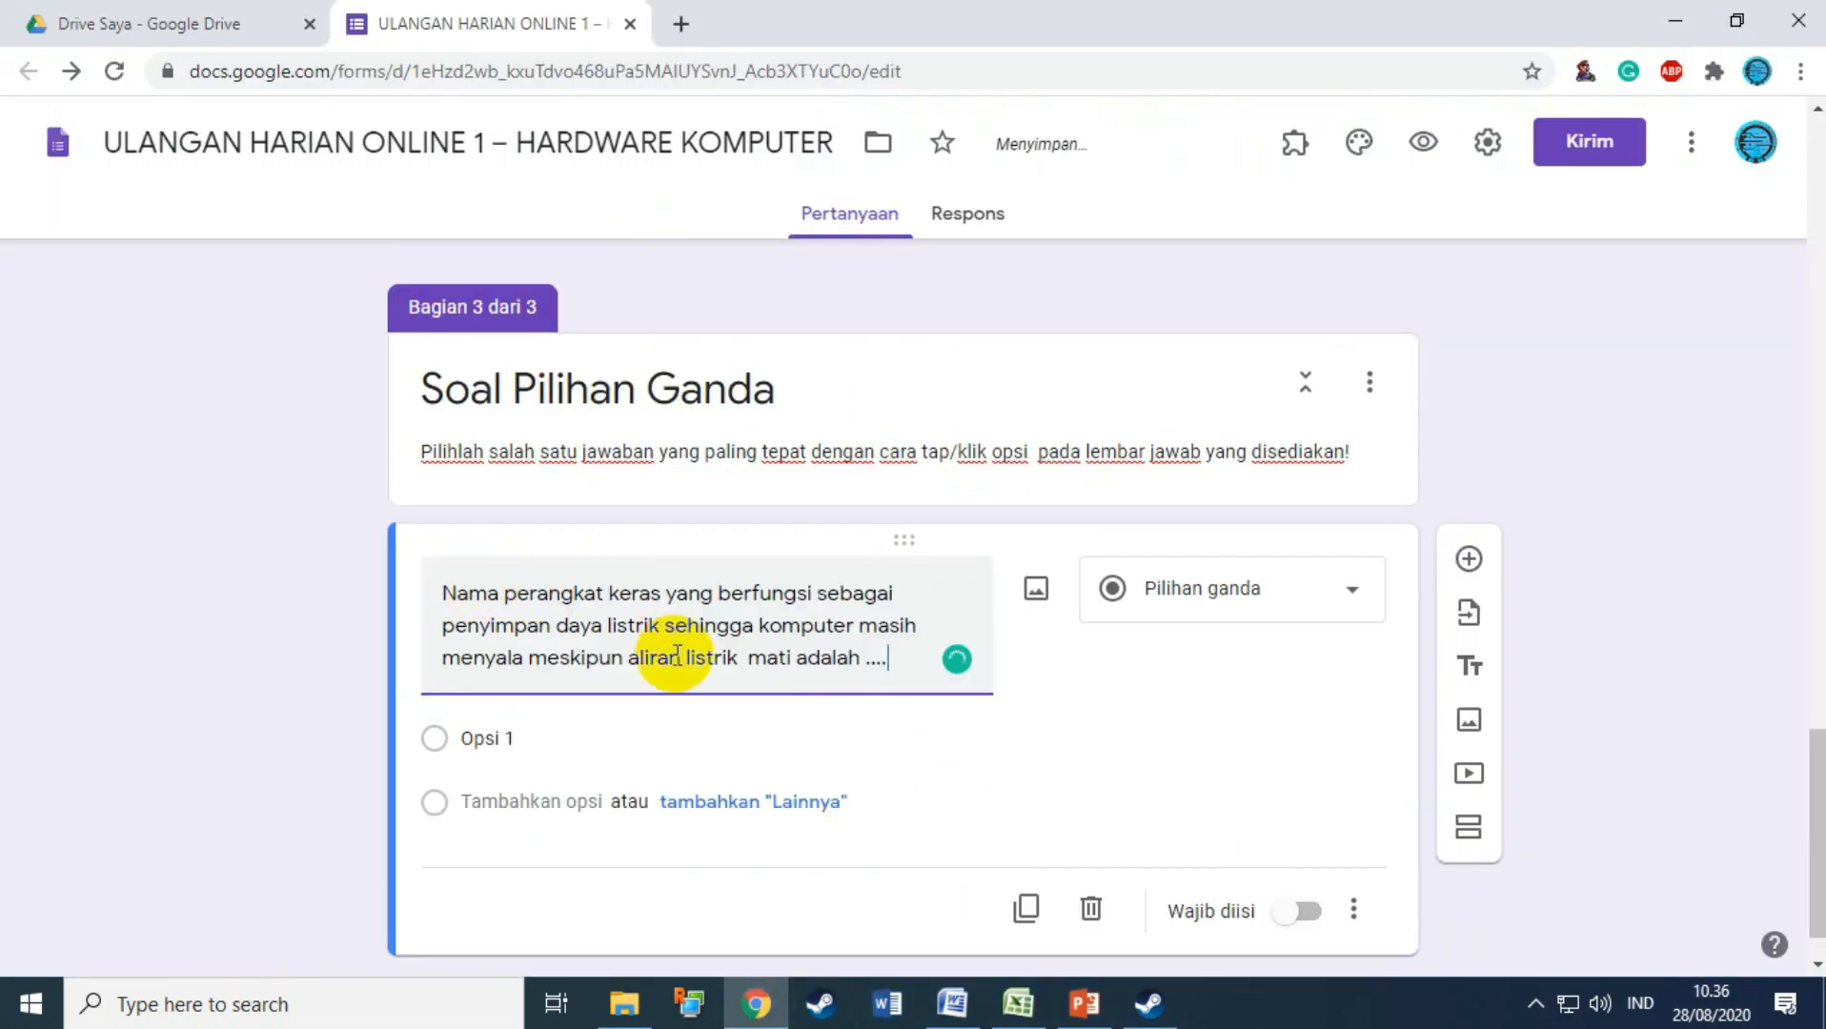
Step: Paste options A. Stabilizer through E. Motherboard into the question's answer choices
left_click(950, 1001)
left_click_drag(289, 516, 288, 651)
left_click(846, 558)
left_click(291, 526)
left_click_drag(289, 529, 269, 651)
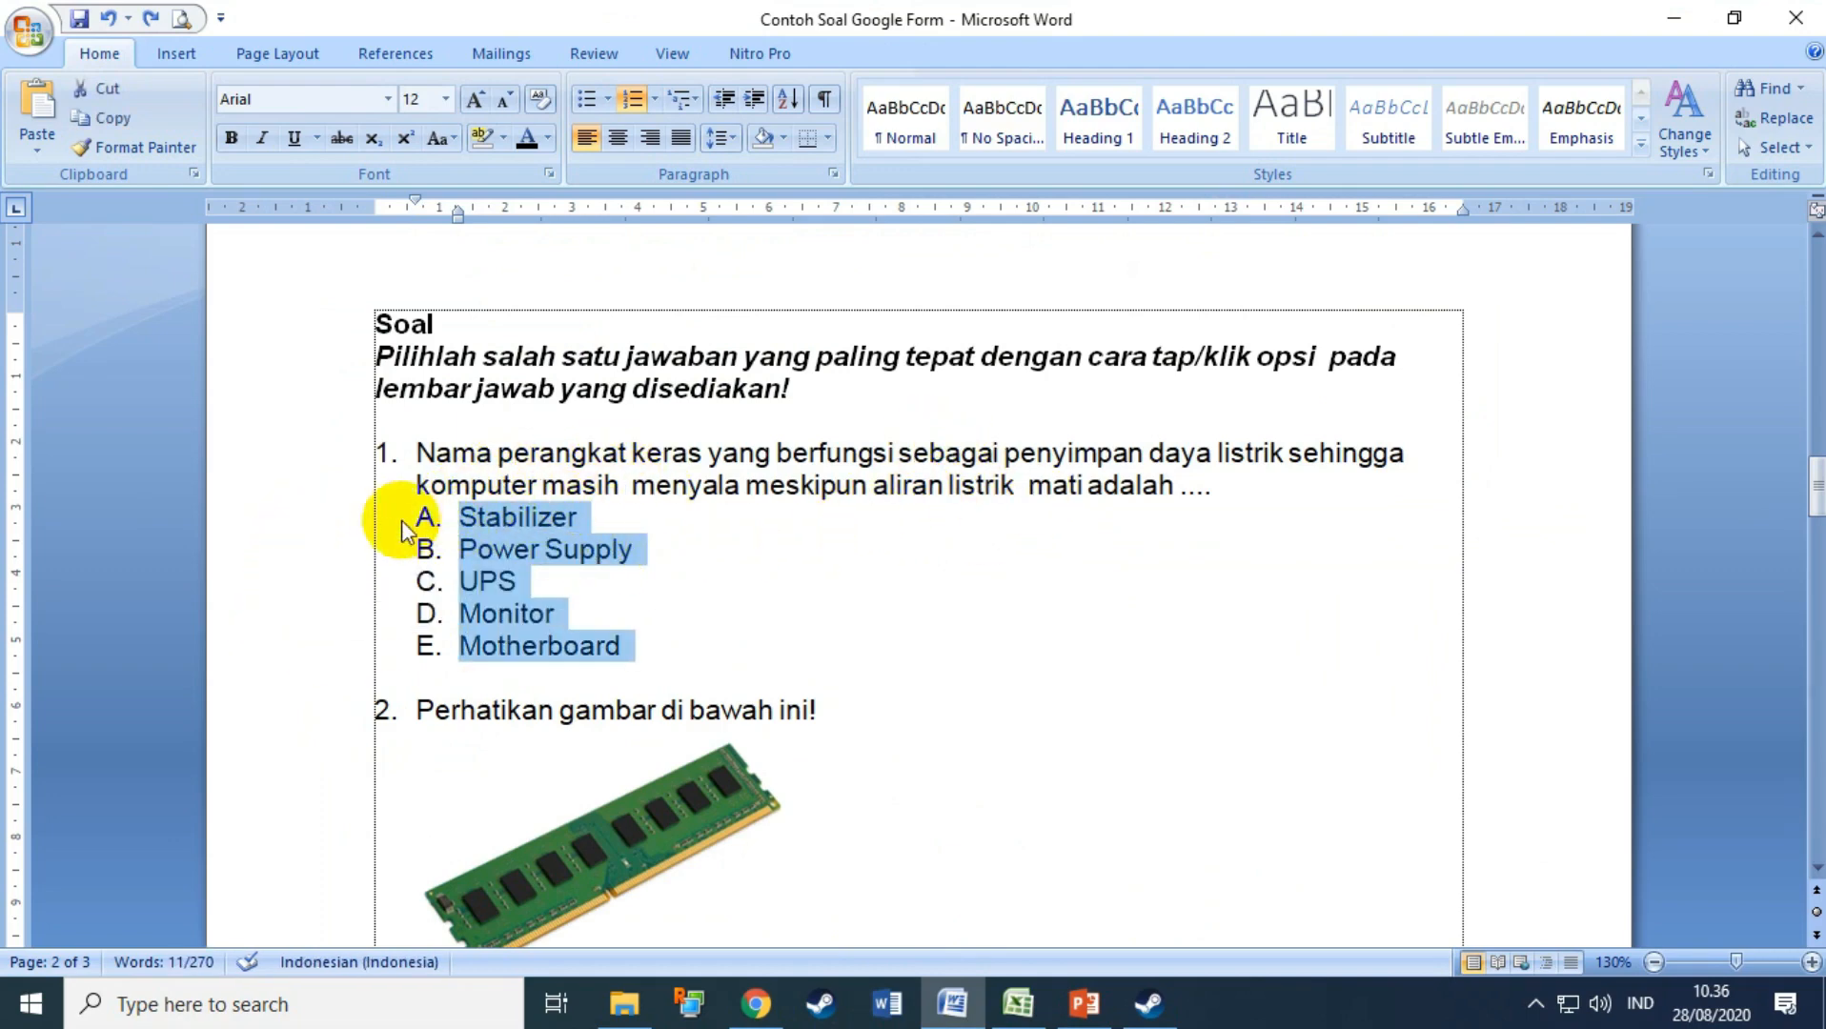
left_click_drag(312, 527, 294, 640)
key("ctrl+c")
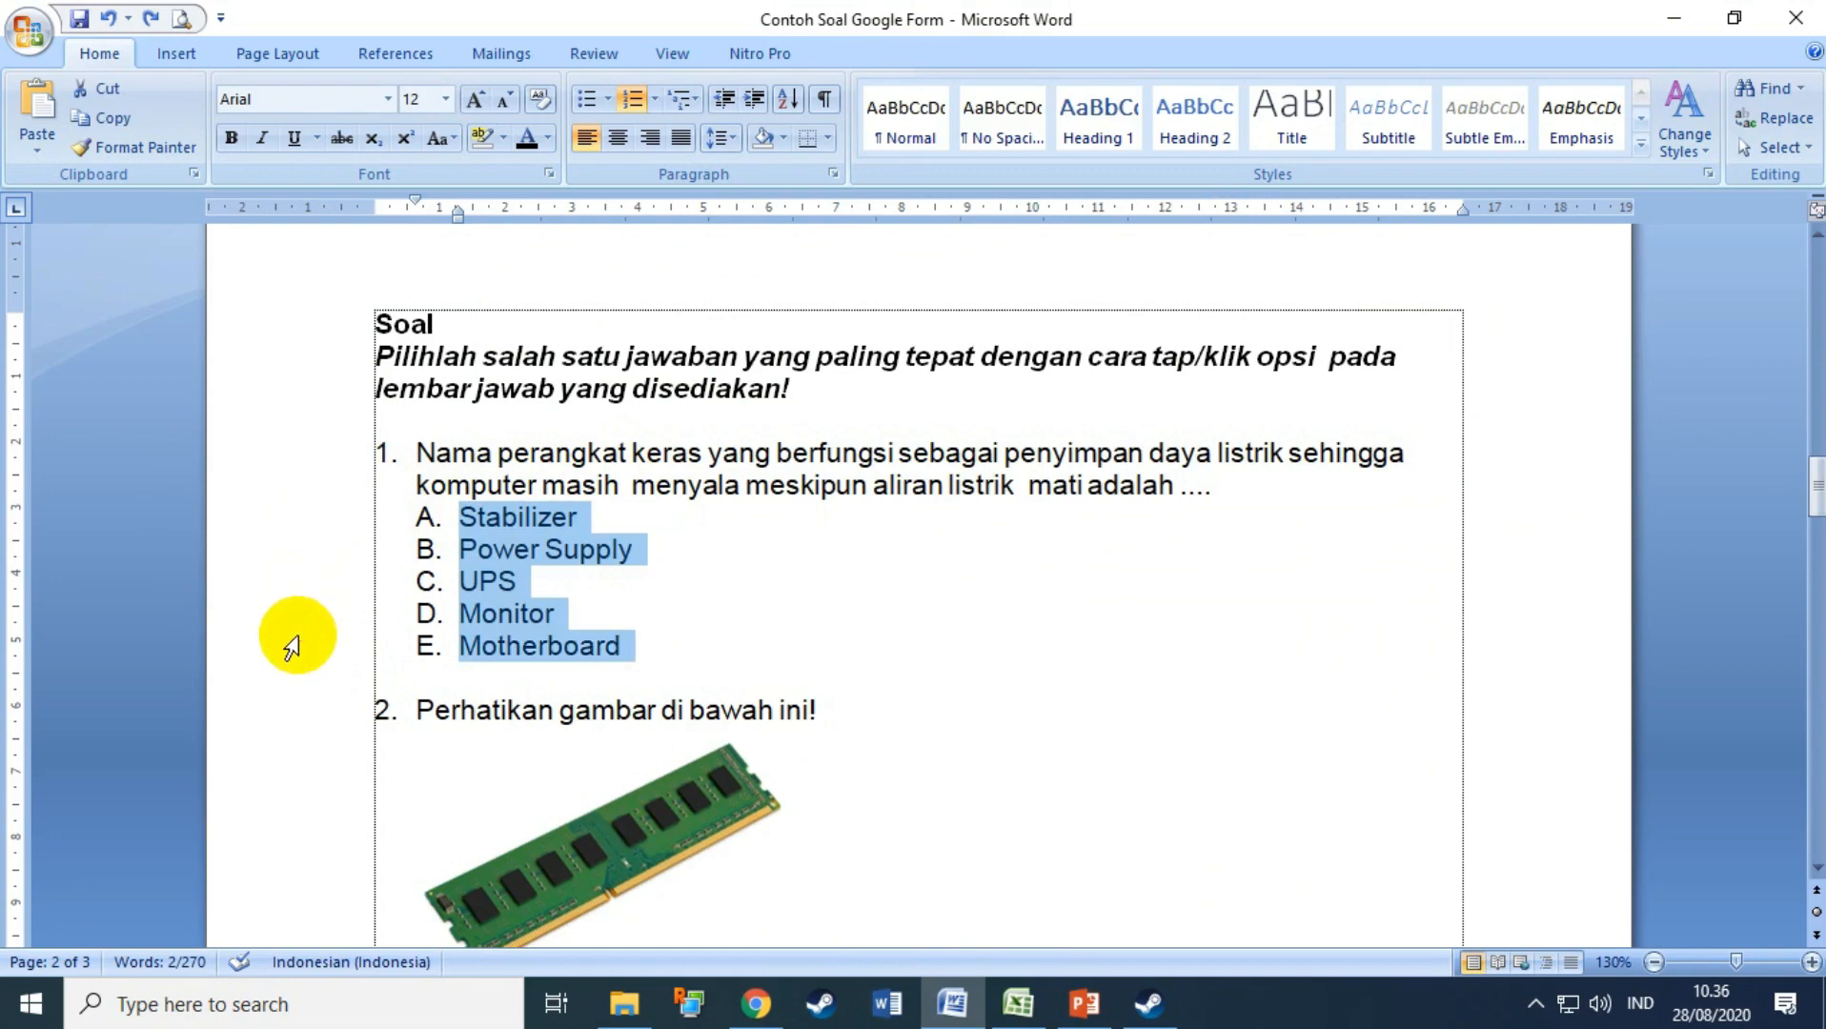
left_click(756, 1004)
left_click(531, 738)
type("A.\tStabilizer B.\tPower Supply C.\tUPS D.\tMonitor E.\tMotherboard")
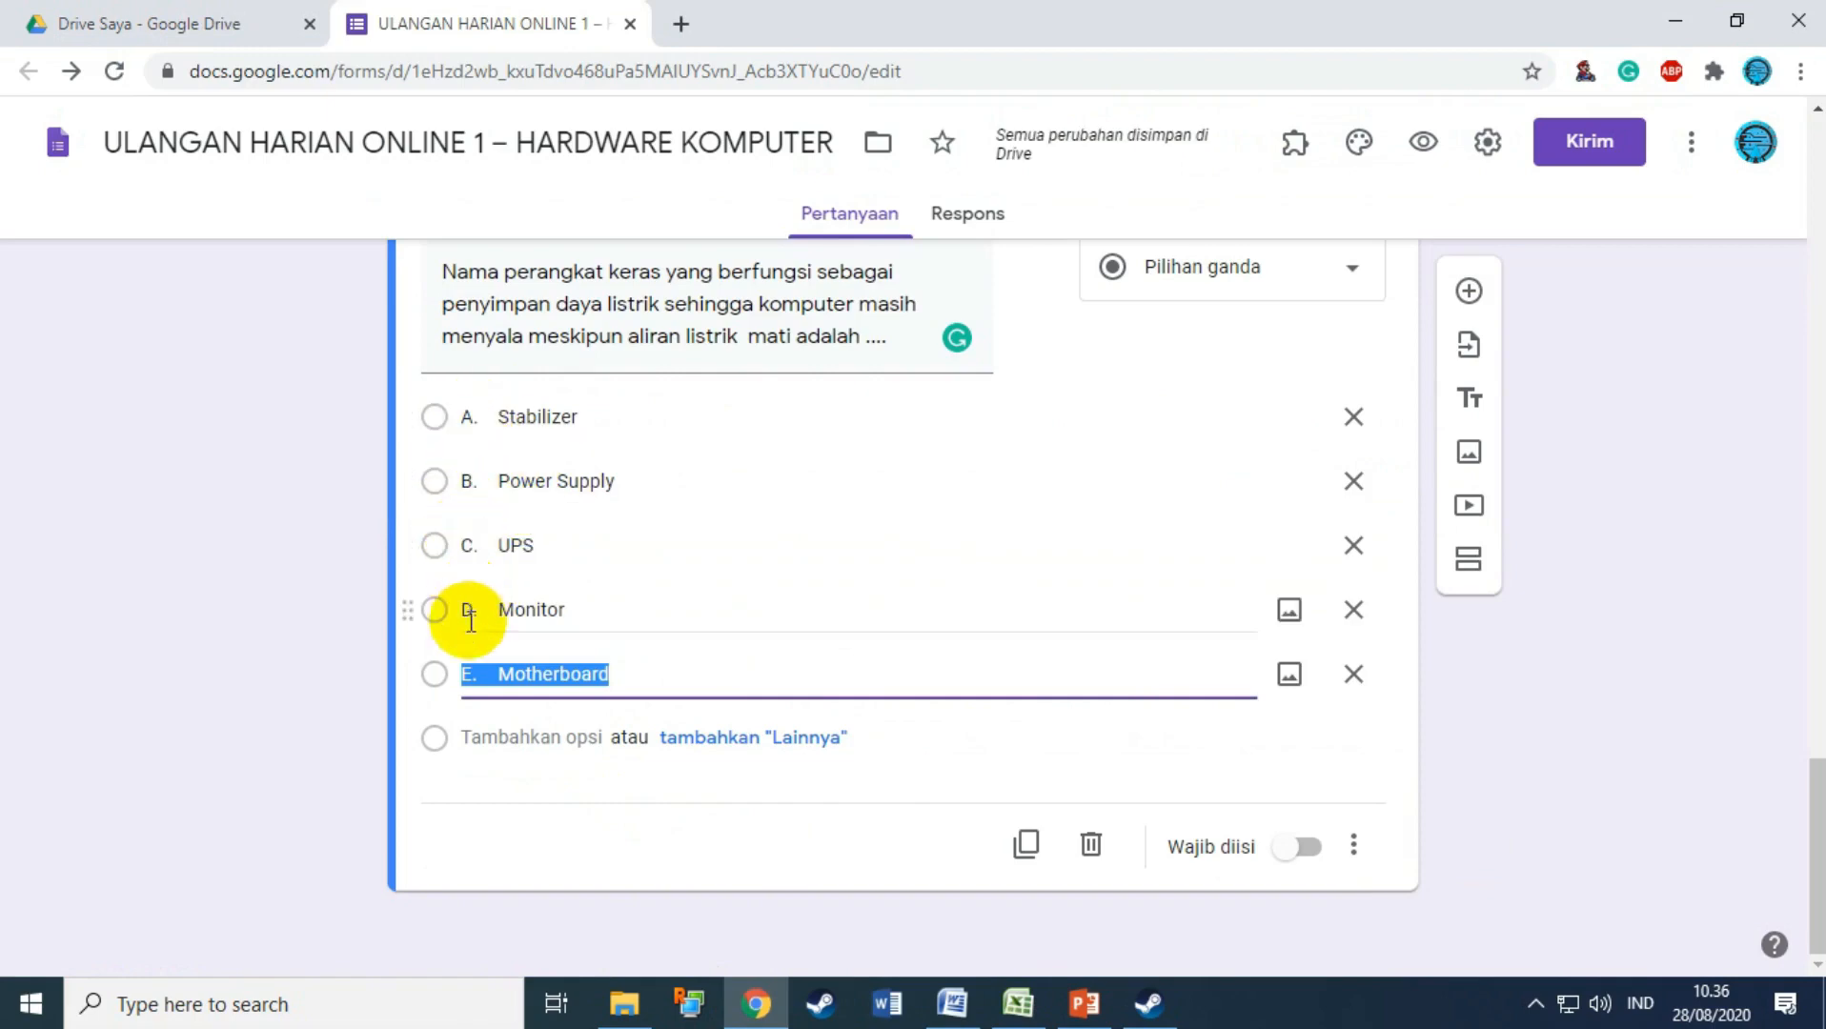
key("ctrl+z")
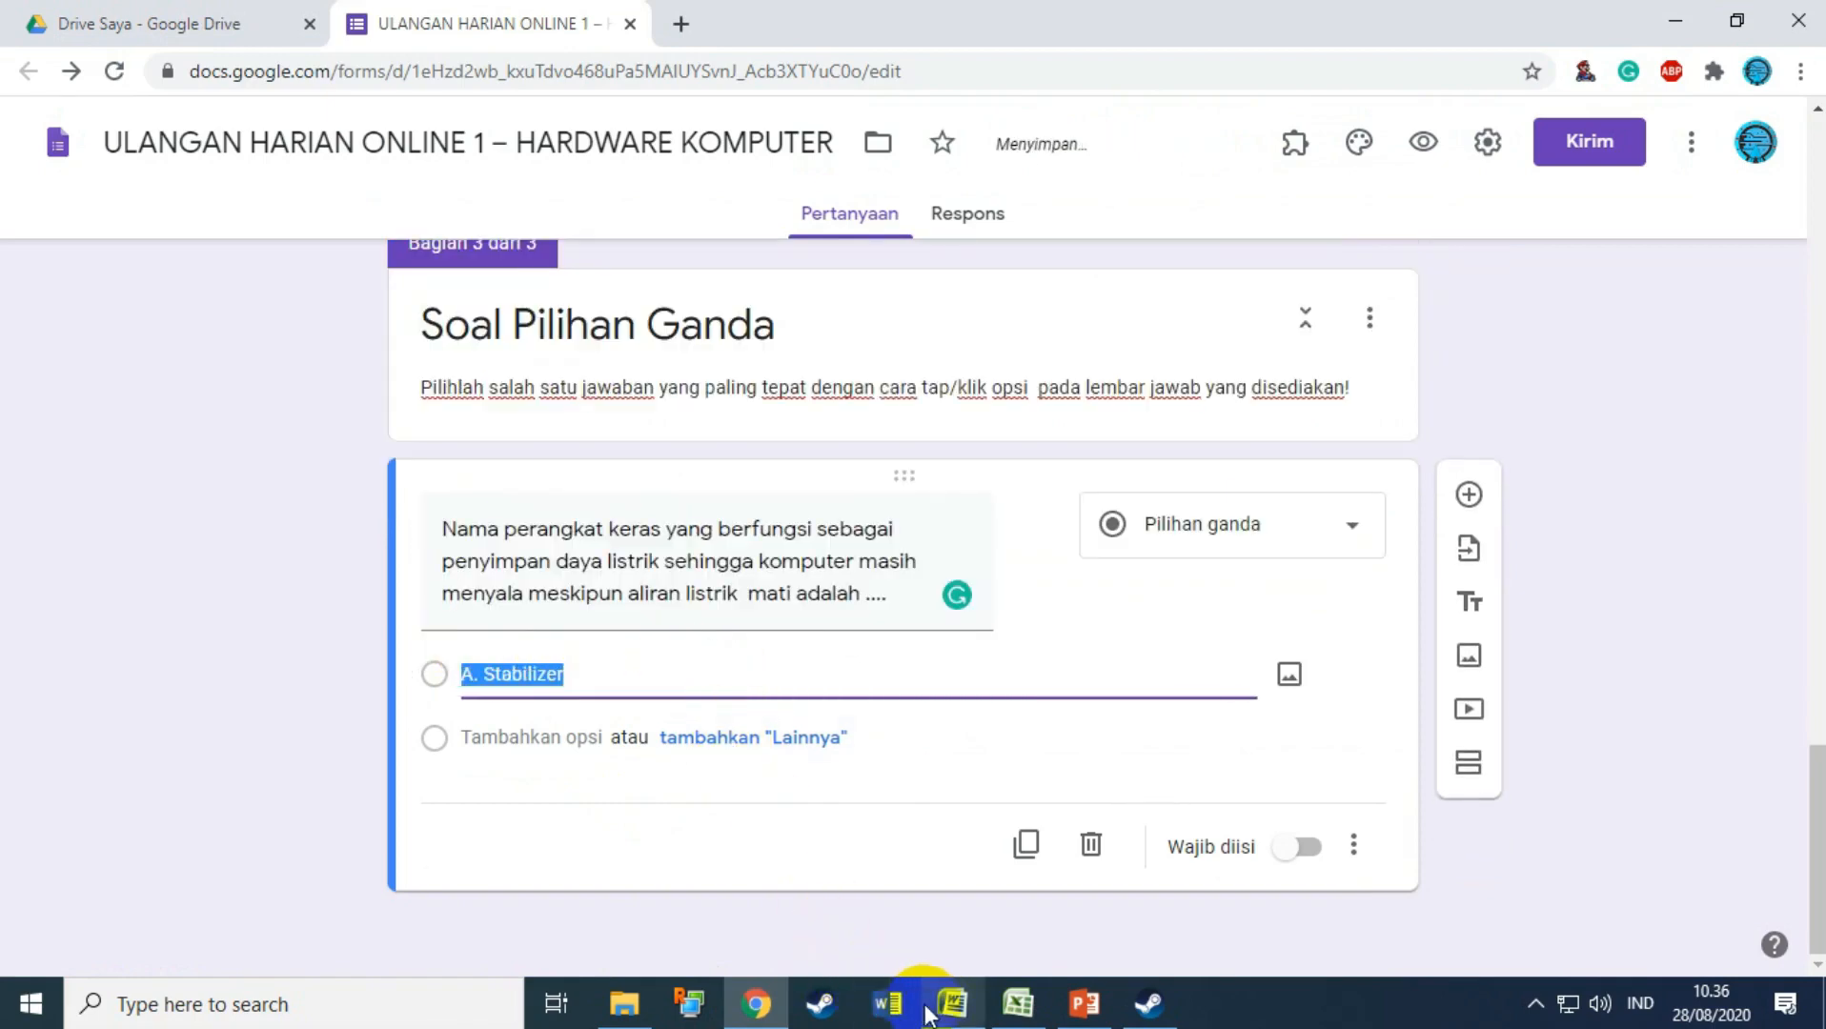
left_click(953, 1003)
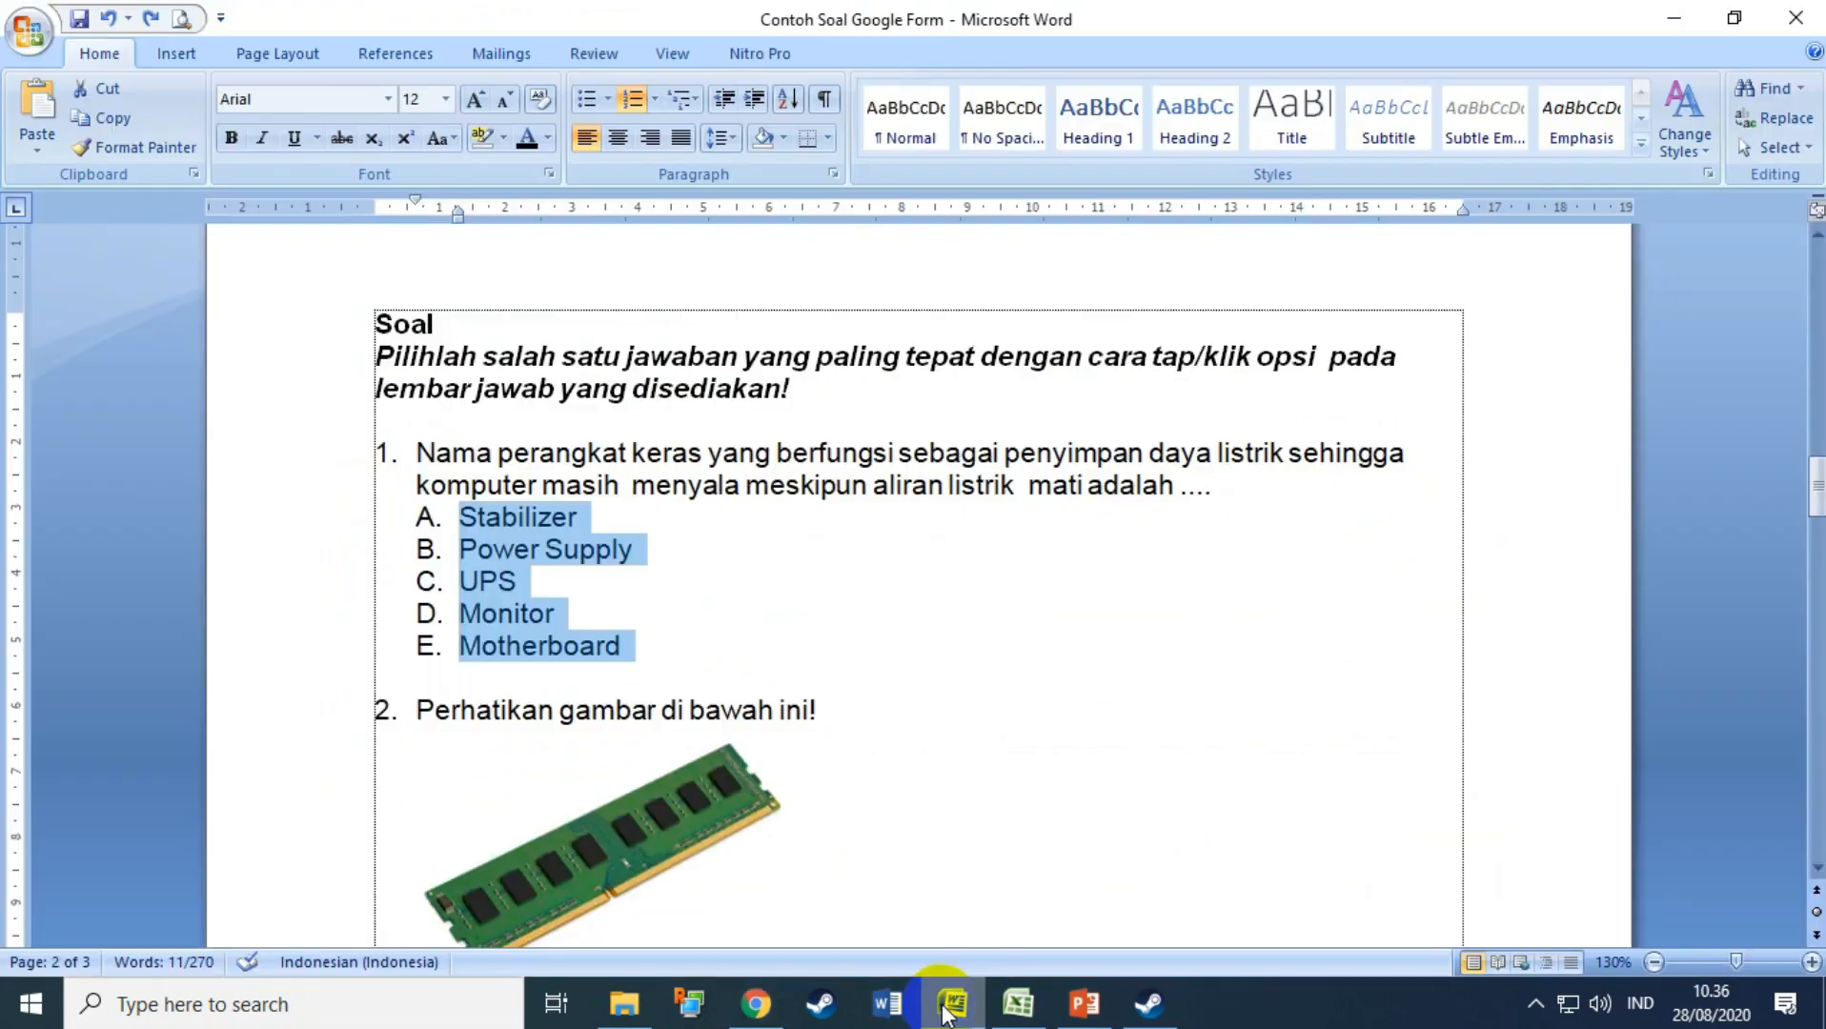
left_click(632, 101)
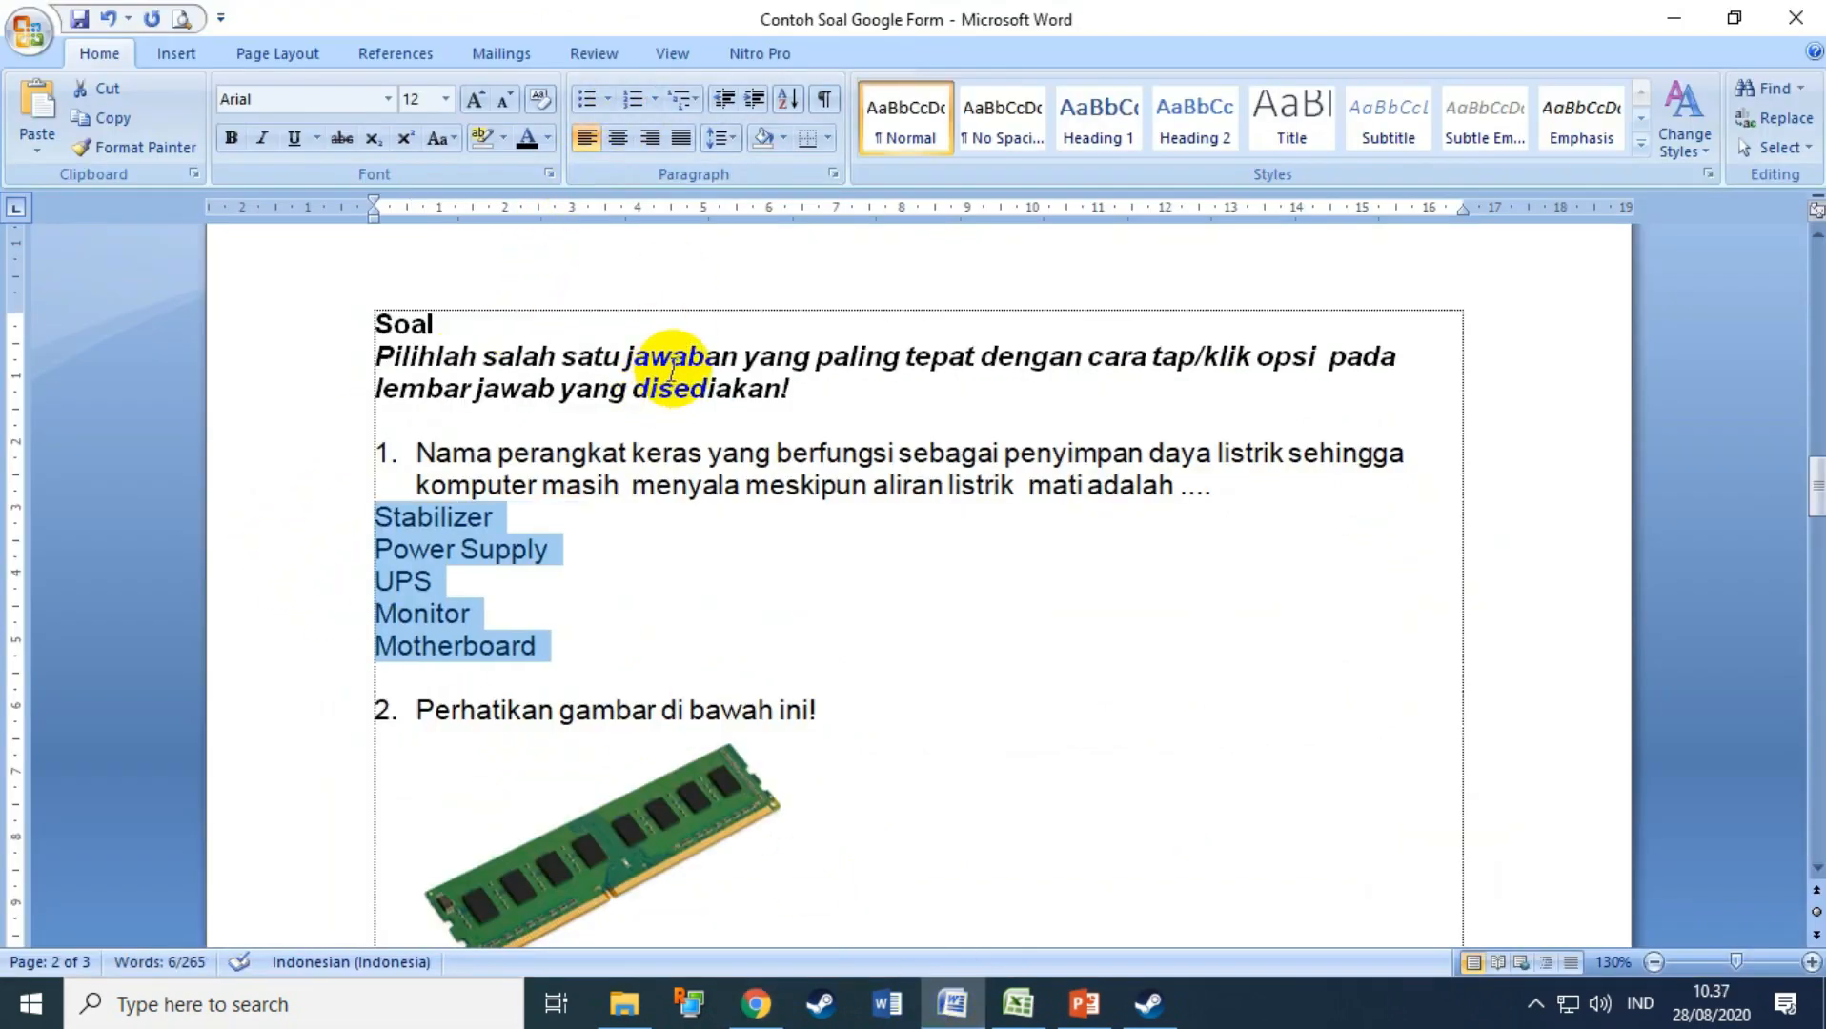
key("ctrl+z")
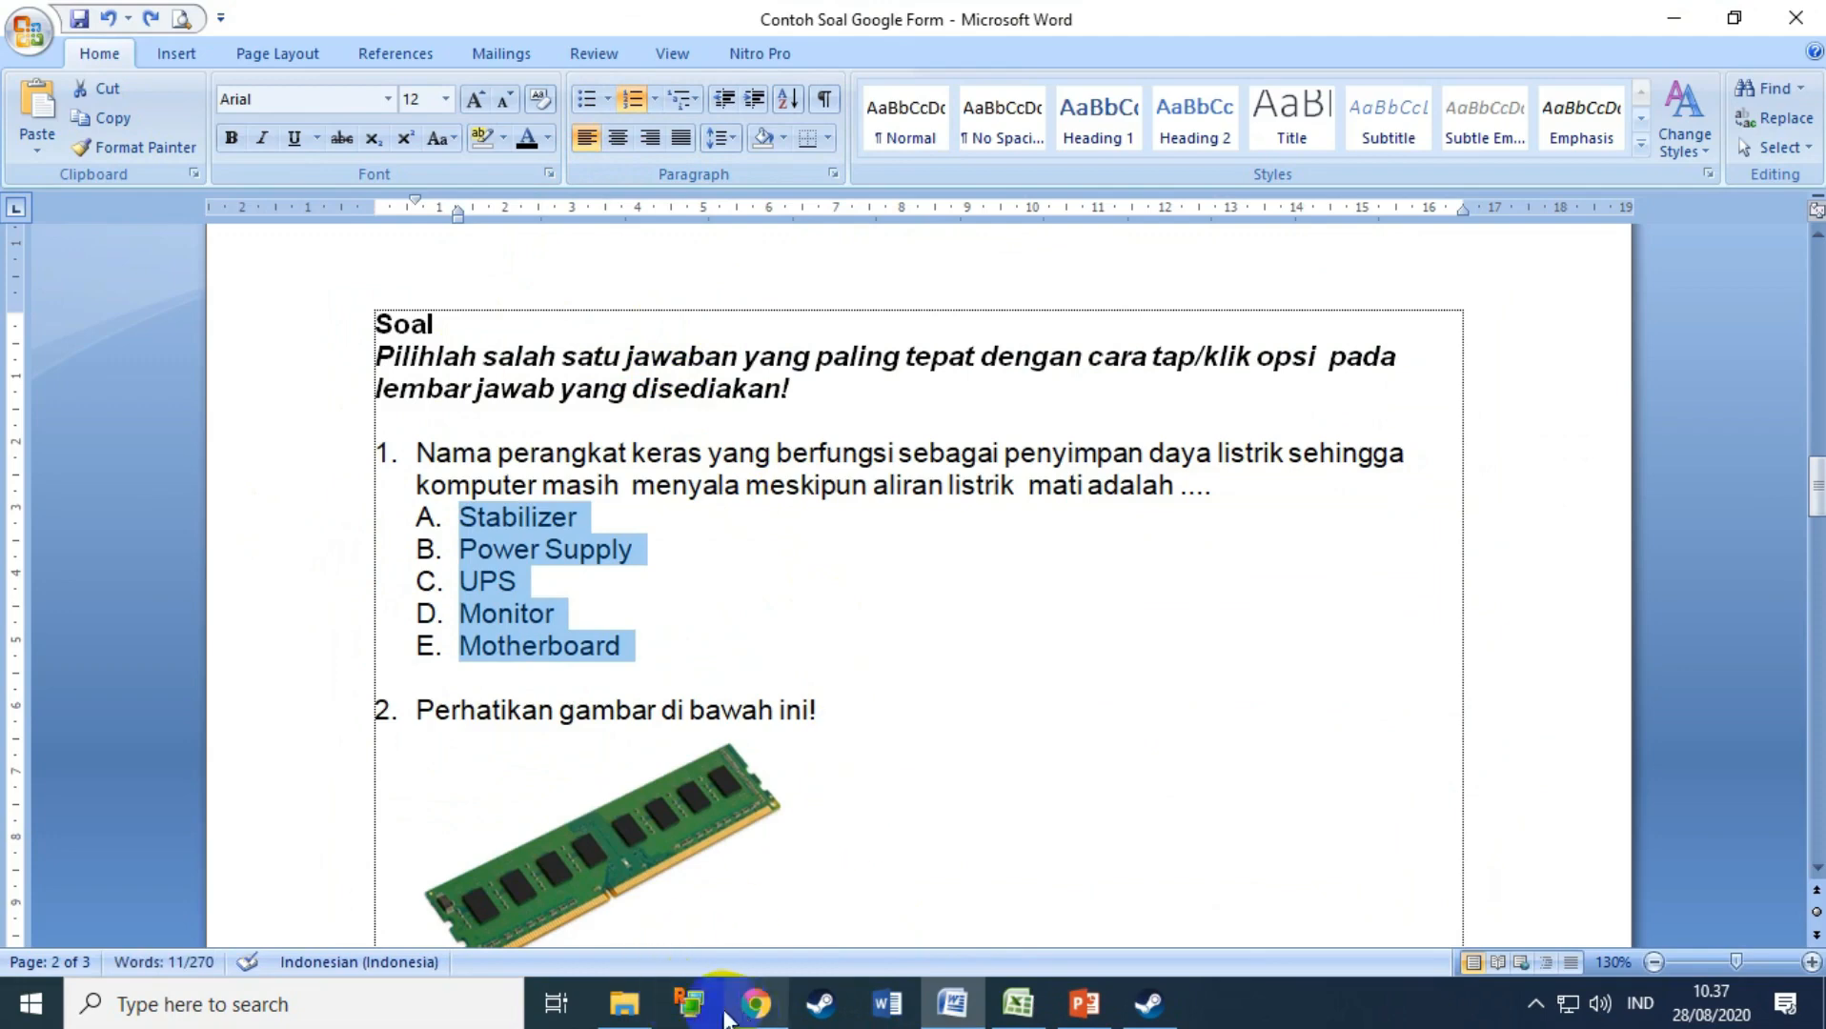
left_click(748, 1012)
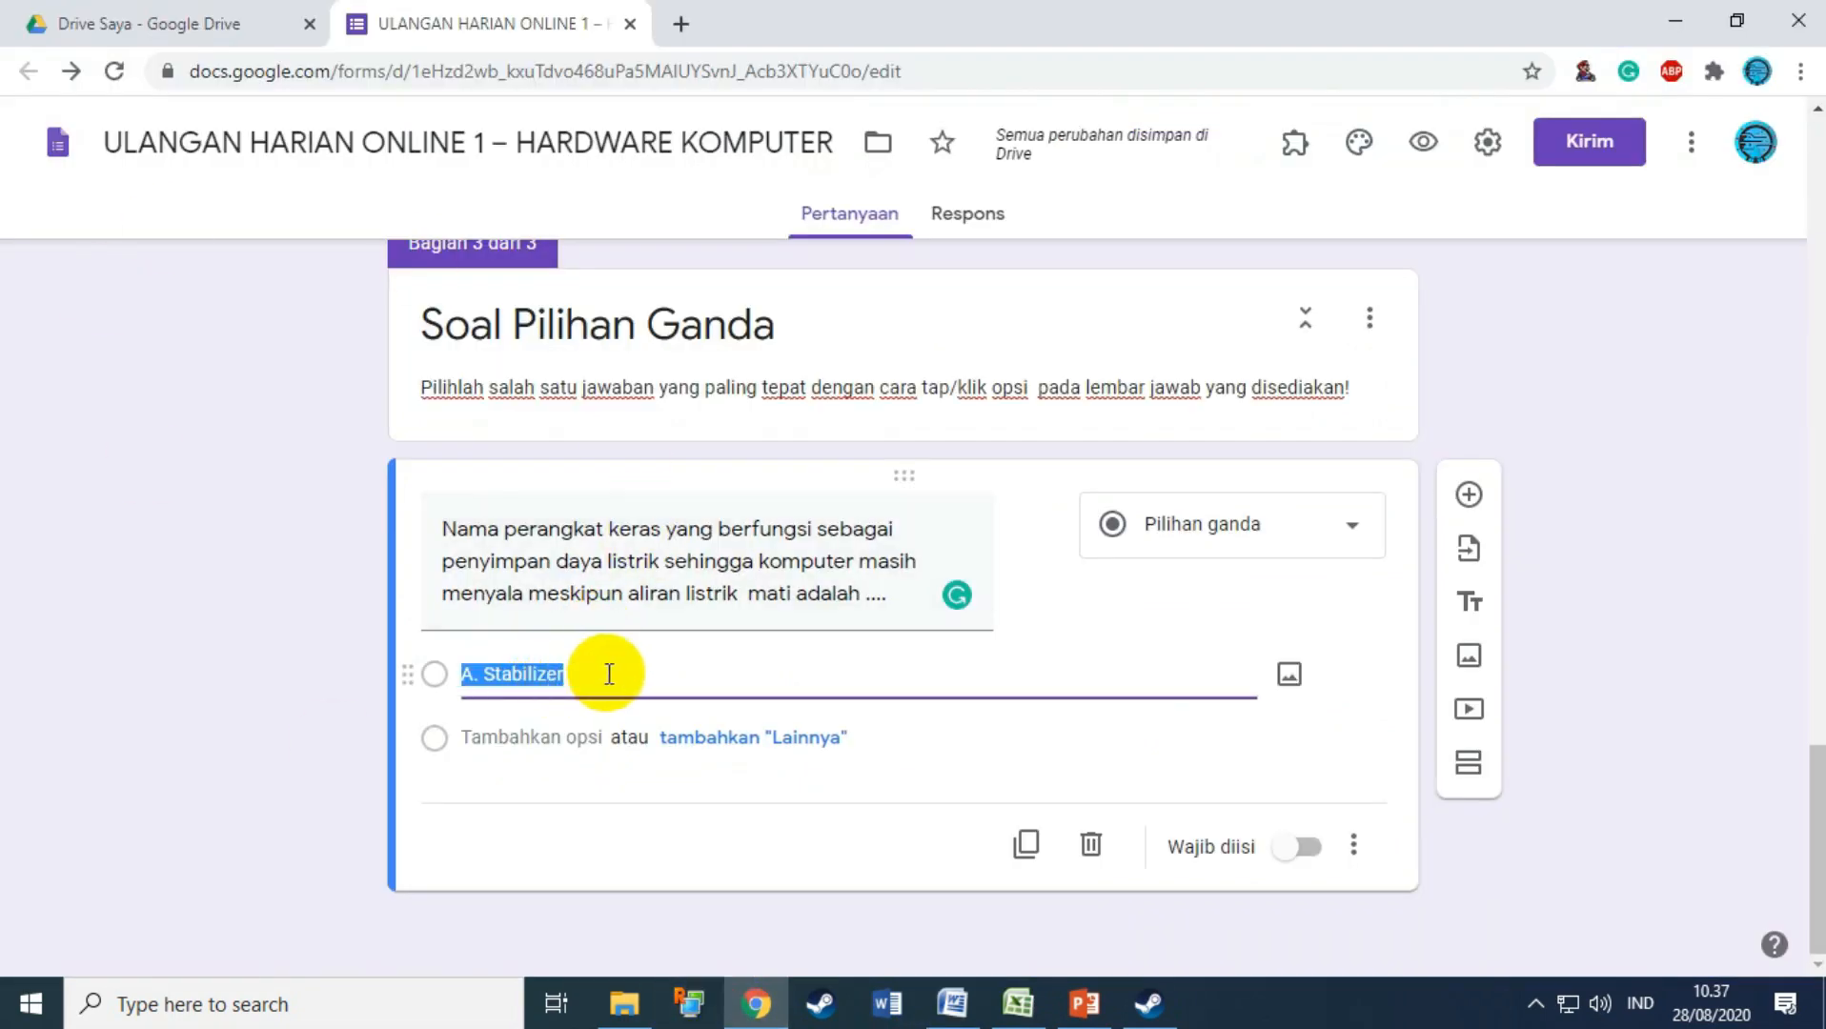
key("ctrl+v")
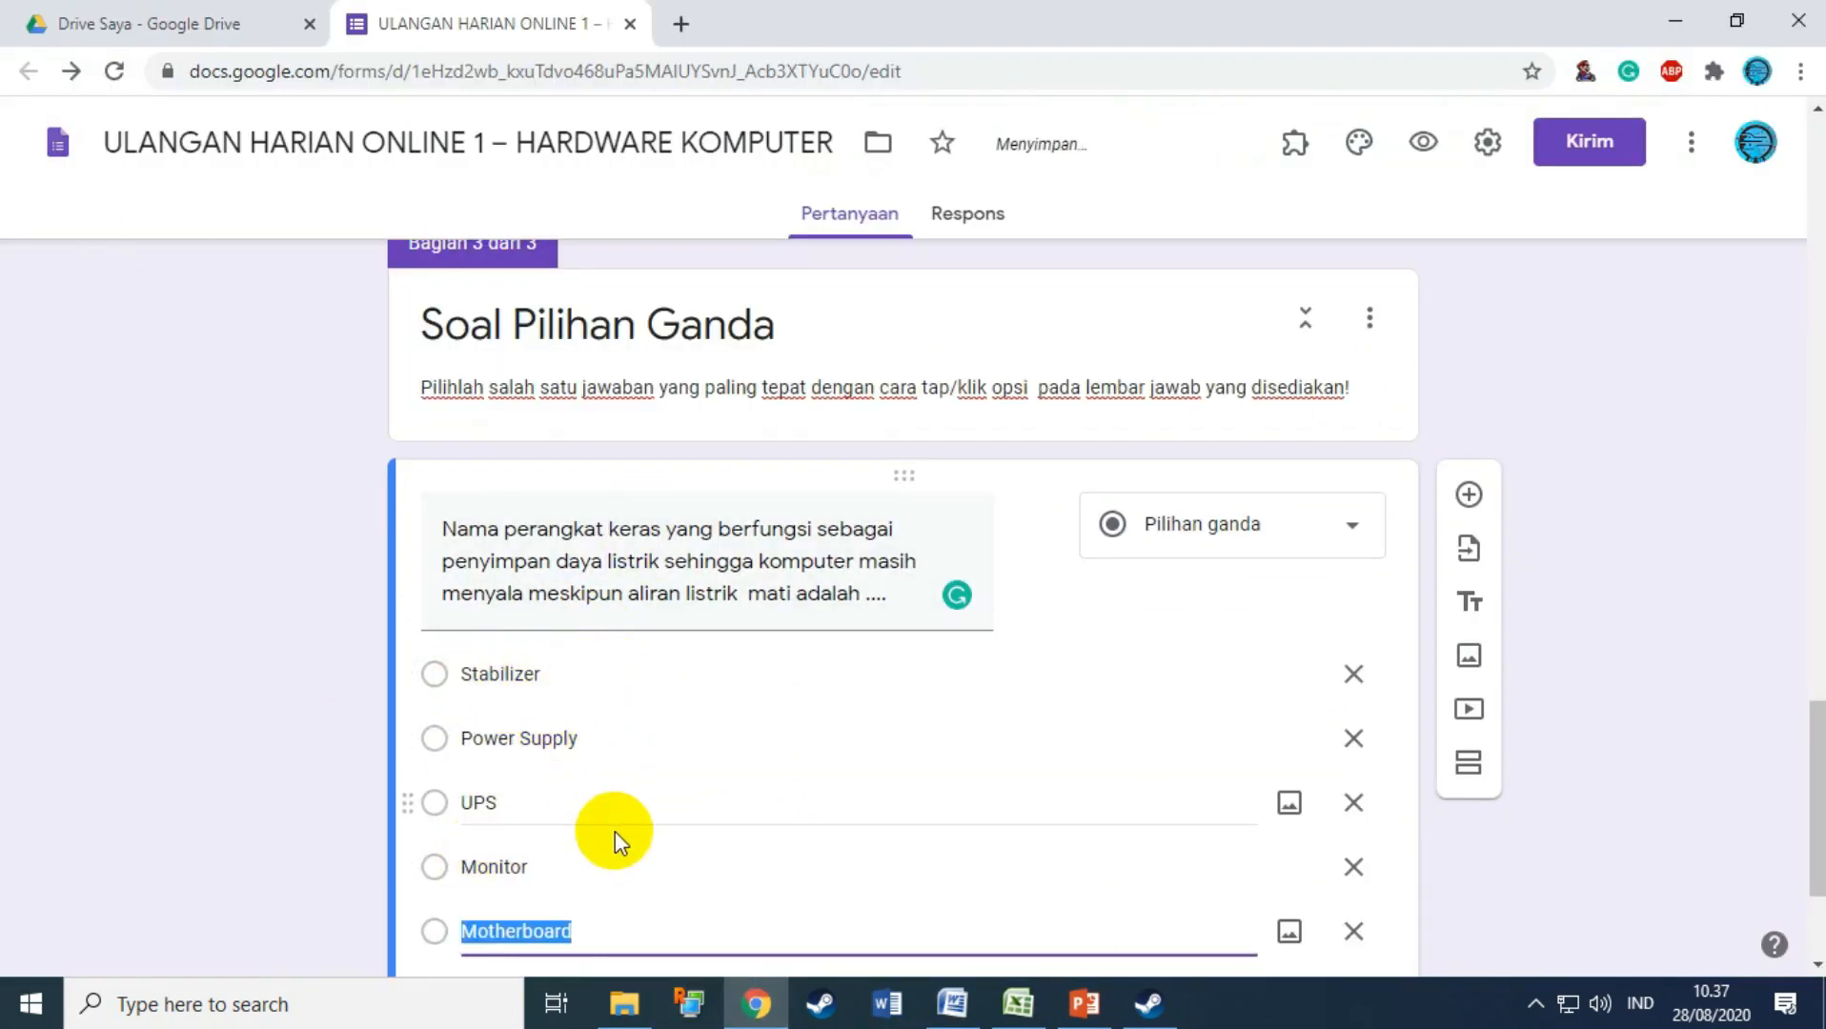
Step: Replace the choices with the lettered A–E options and add a blank question below
left_click(952, 1003)
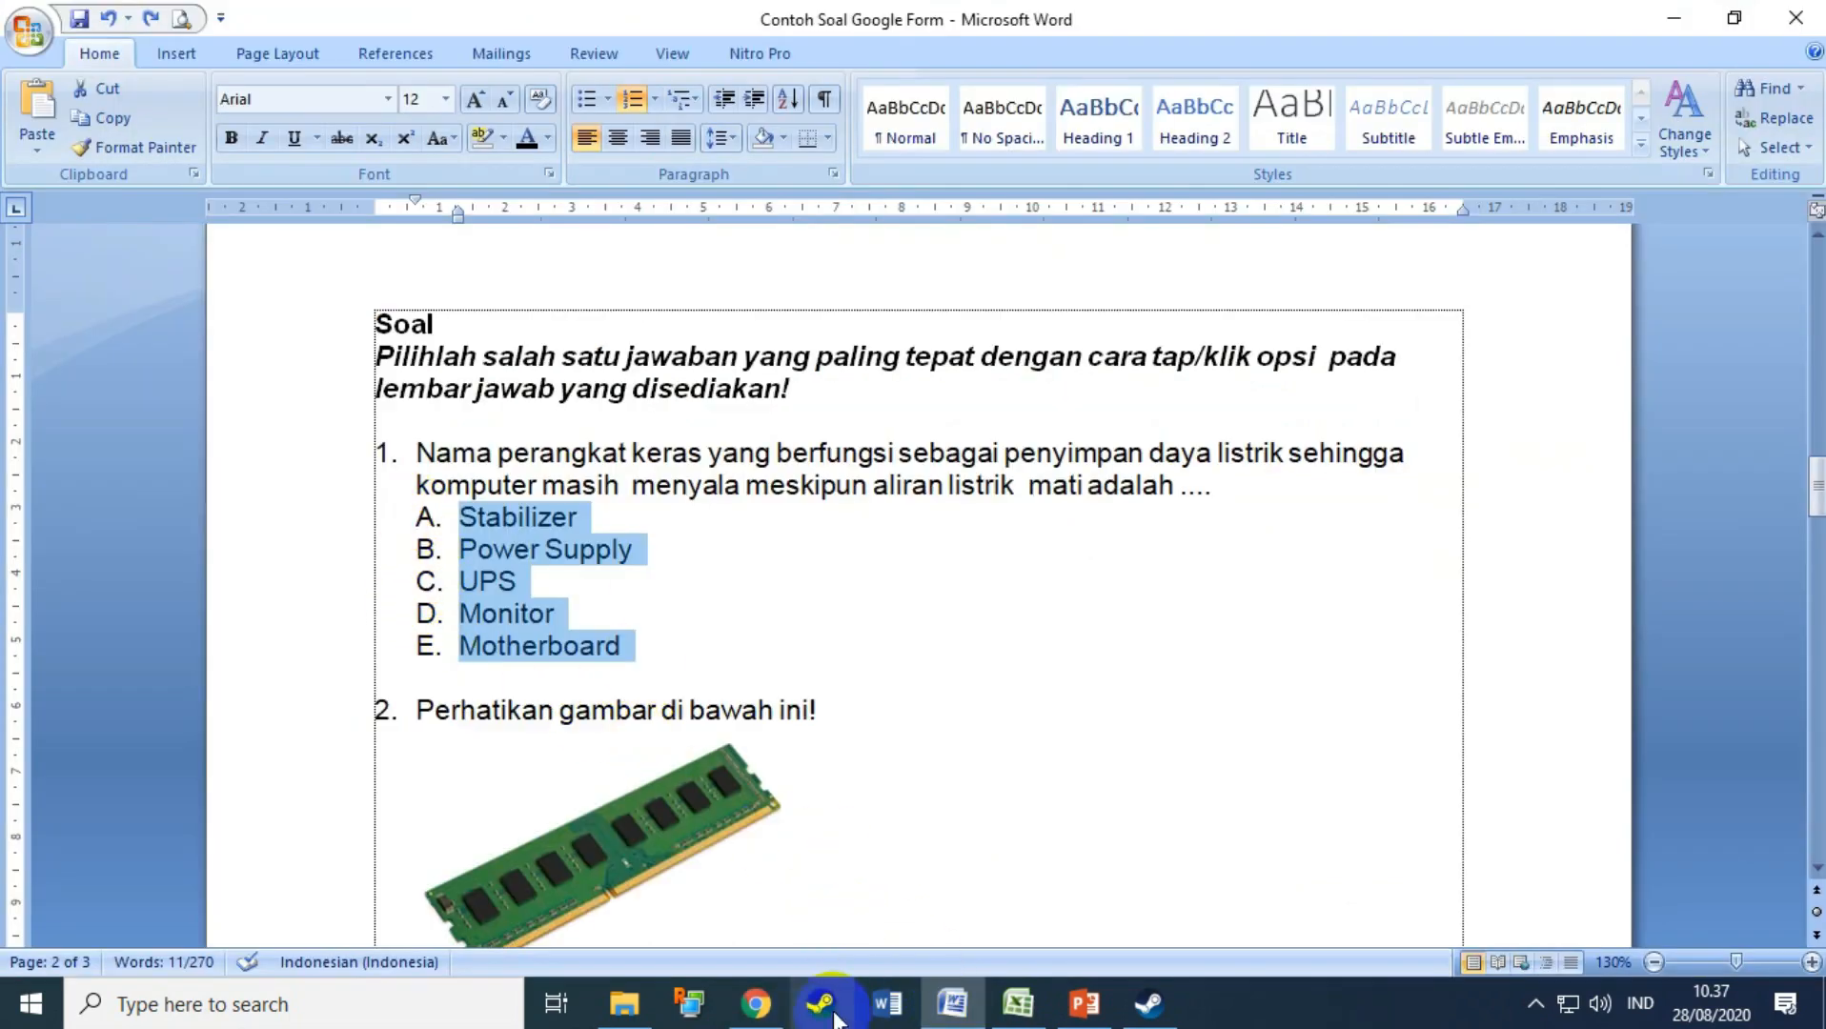
left_click(755, 1004)
scroll(1434, 765, "down", 3)
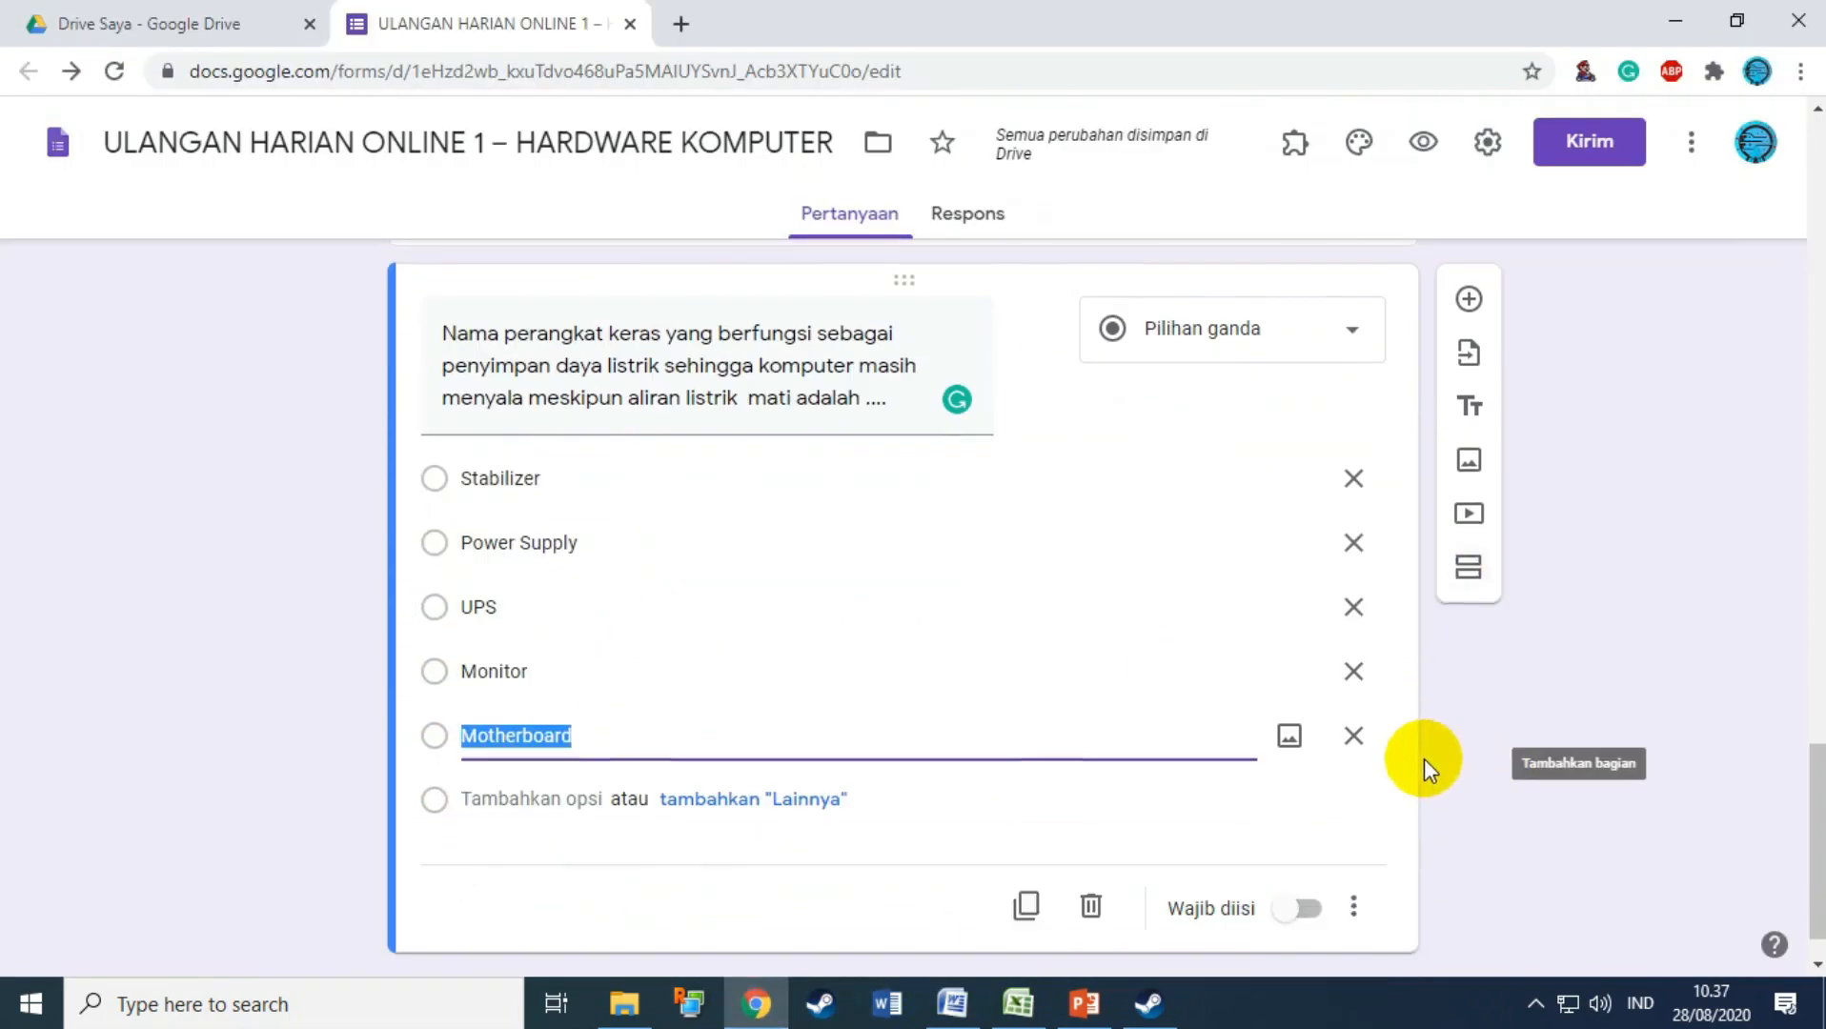
type("A.\tStabilizer B.\tPower Supply C.\tUPS D.\tMonitor E.\tMotherboard")
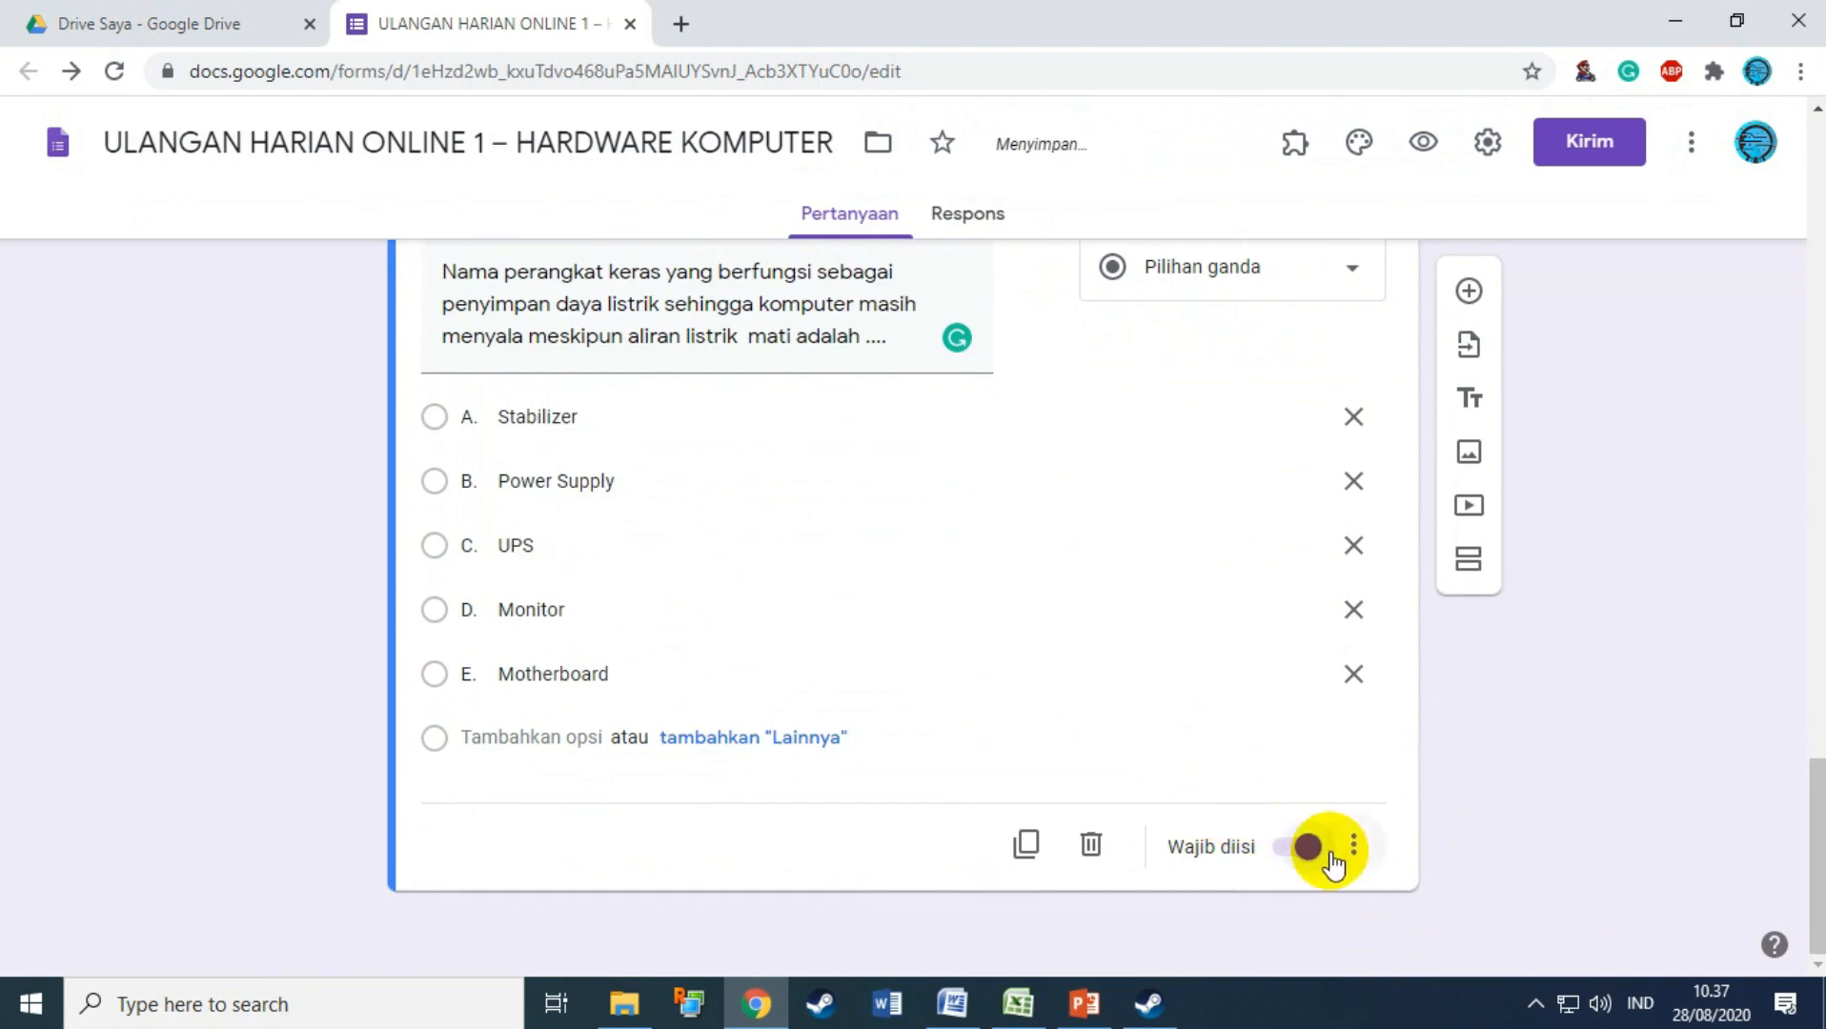
scroll(869, 672, "up", 4)
scroll(1029, 748, "down", 4)
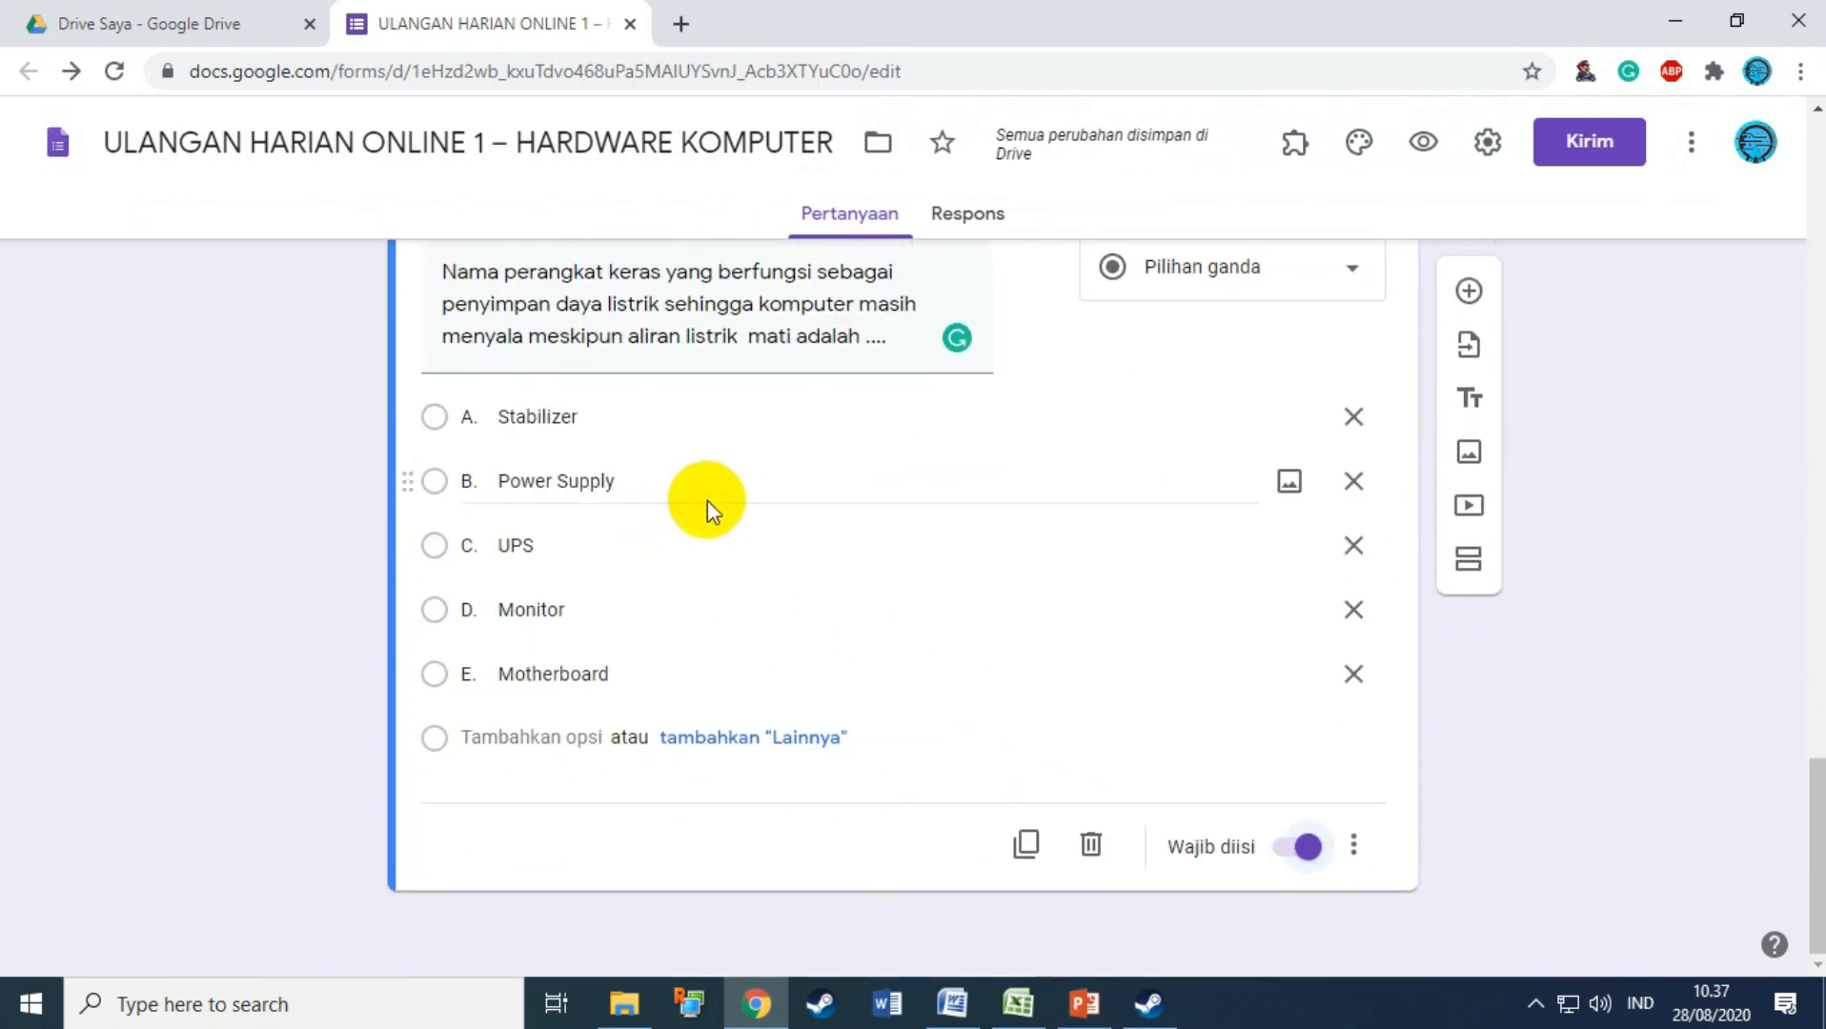
scroll(697, 515, "up", 1)
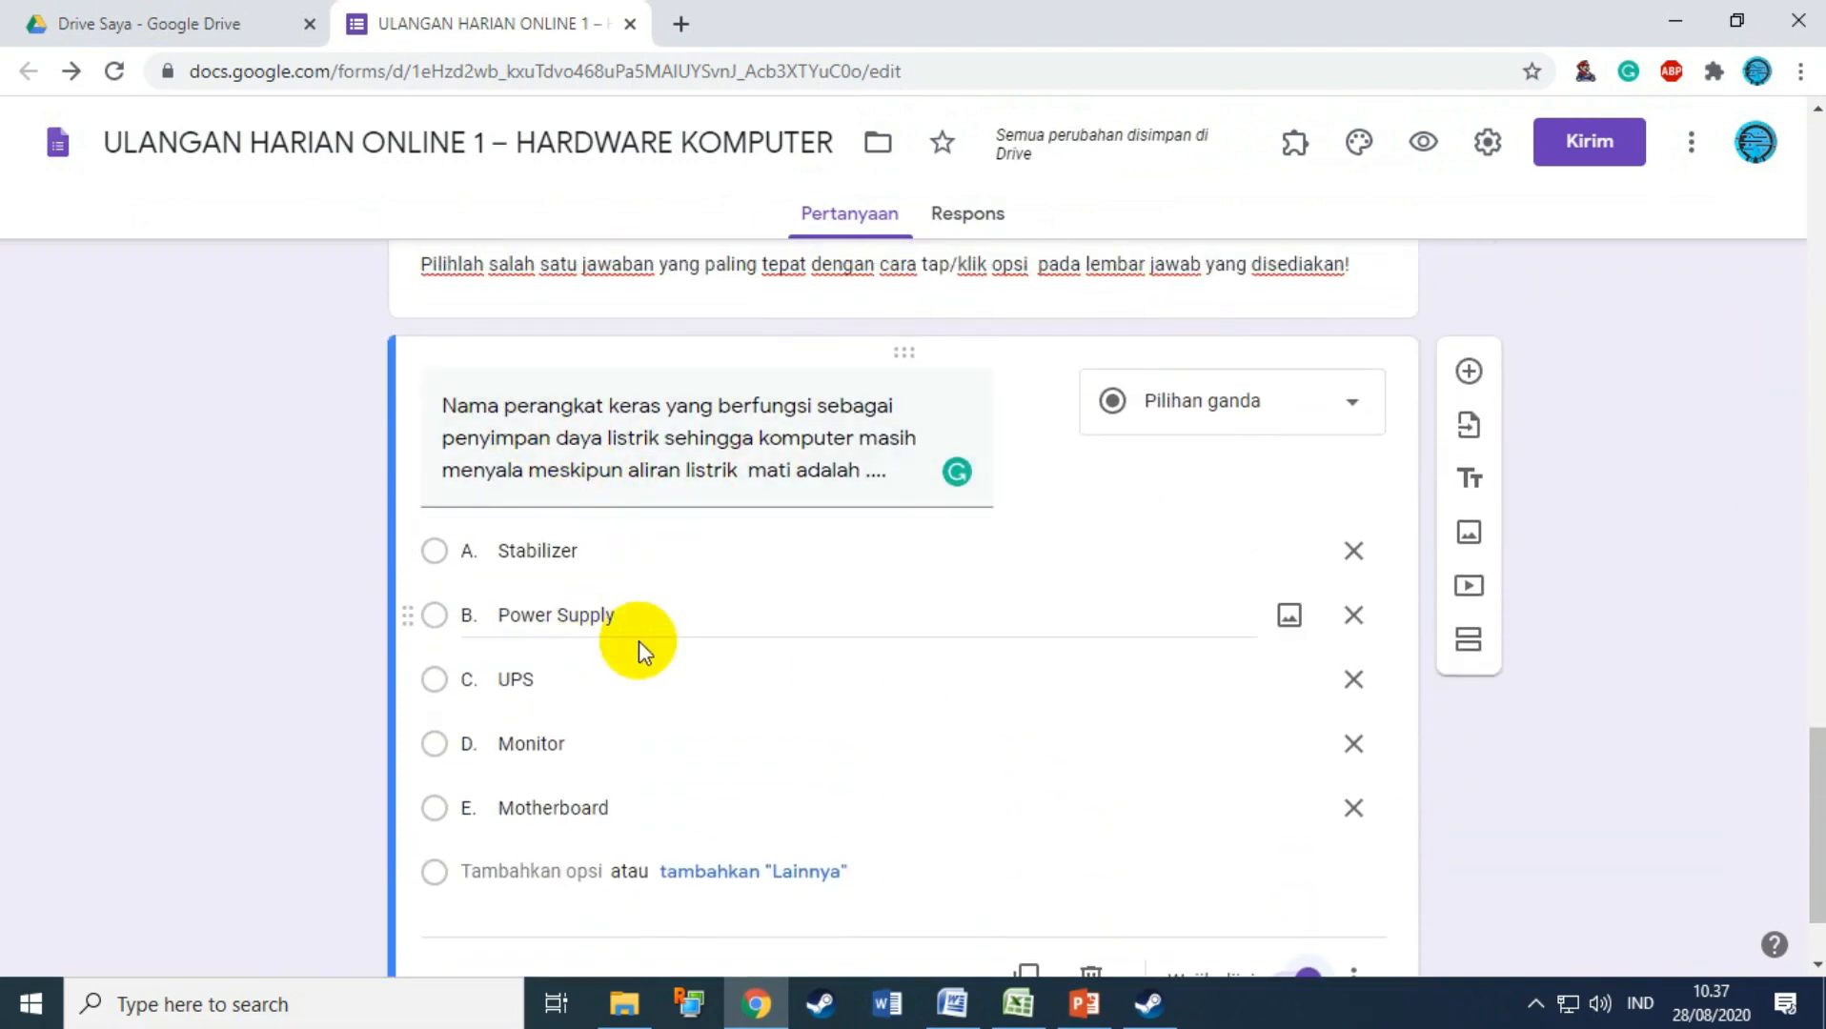
scroll(640, 641, "down", 1)
left_click(1469, 290)
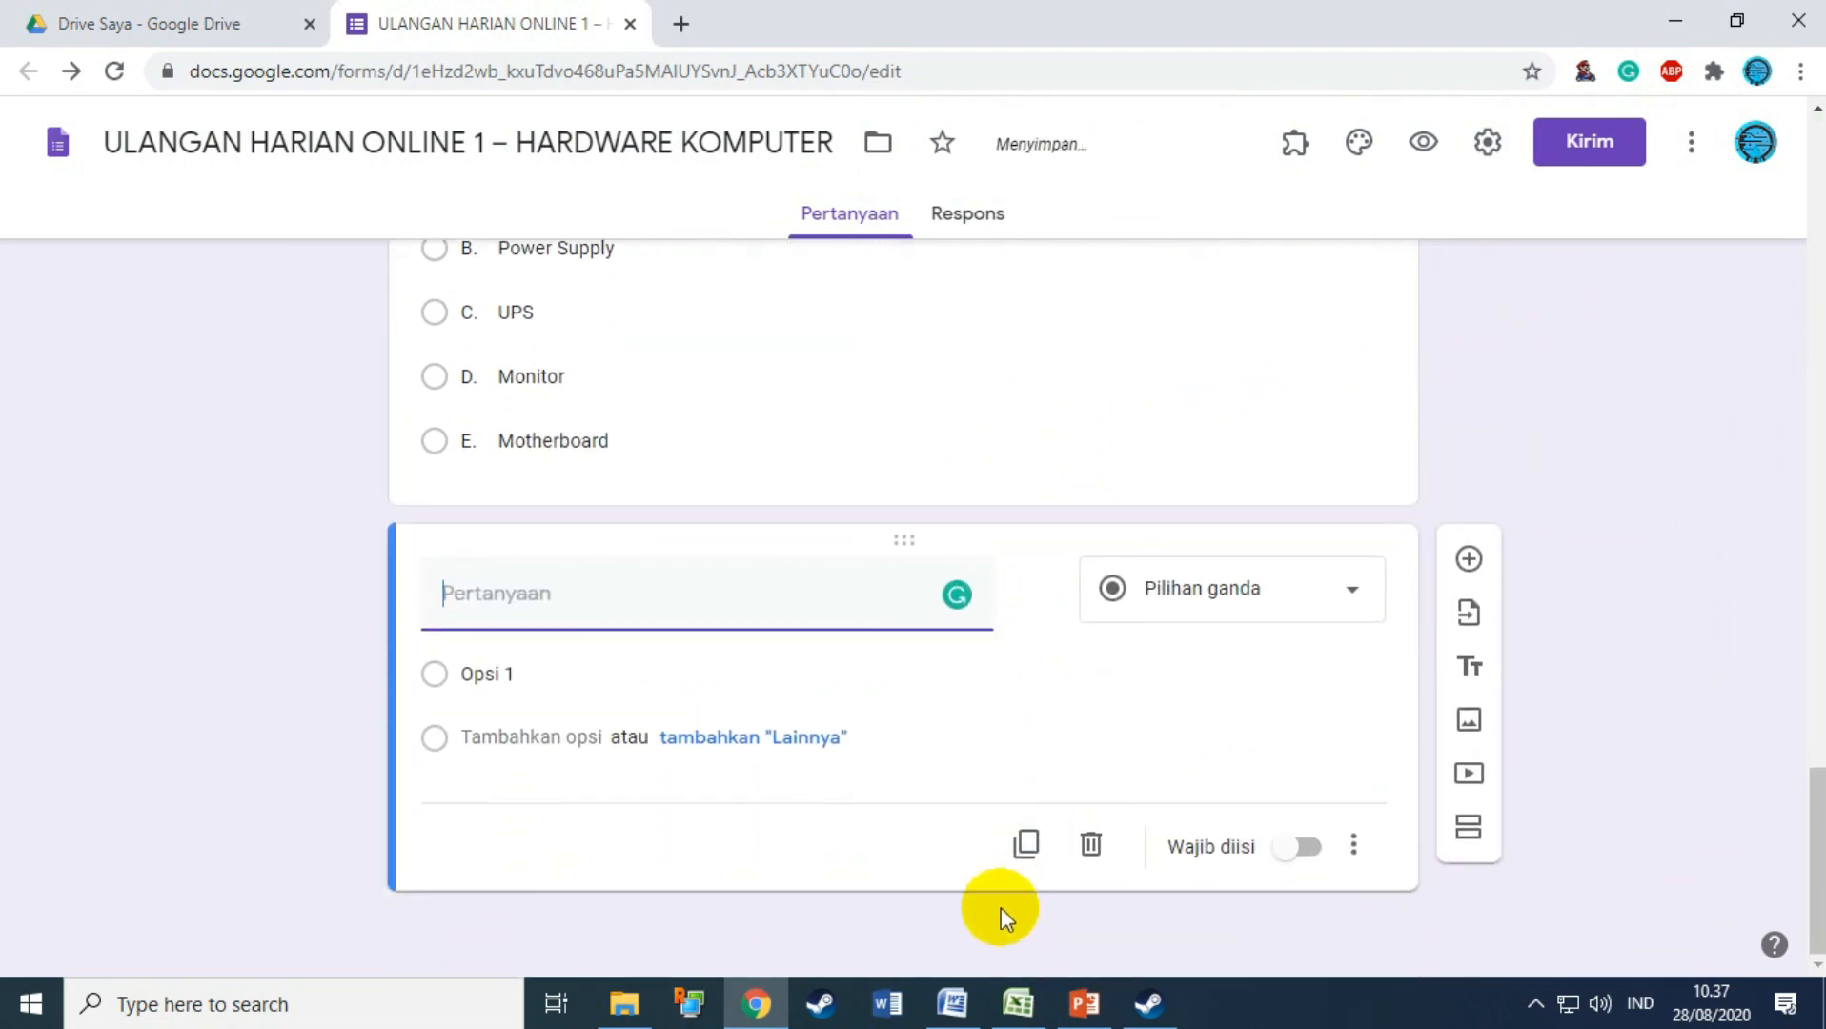
Step: Title the new question 'Perhatikan gambar di bawah ini!' from Word, deleting the '2.' prefix
left_click(956, 1001)
scroll(737, 753, "down", 2)
scroll(888, 692, "up", 1)
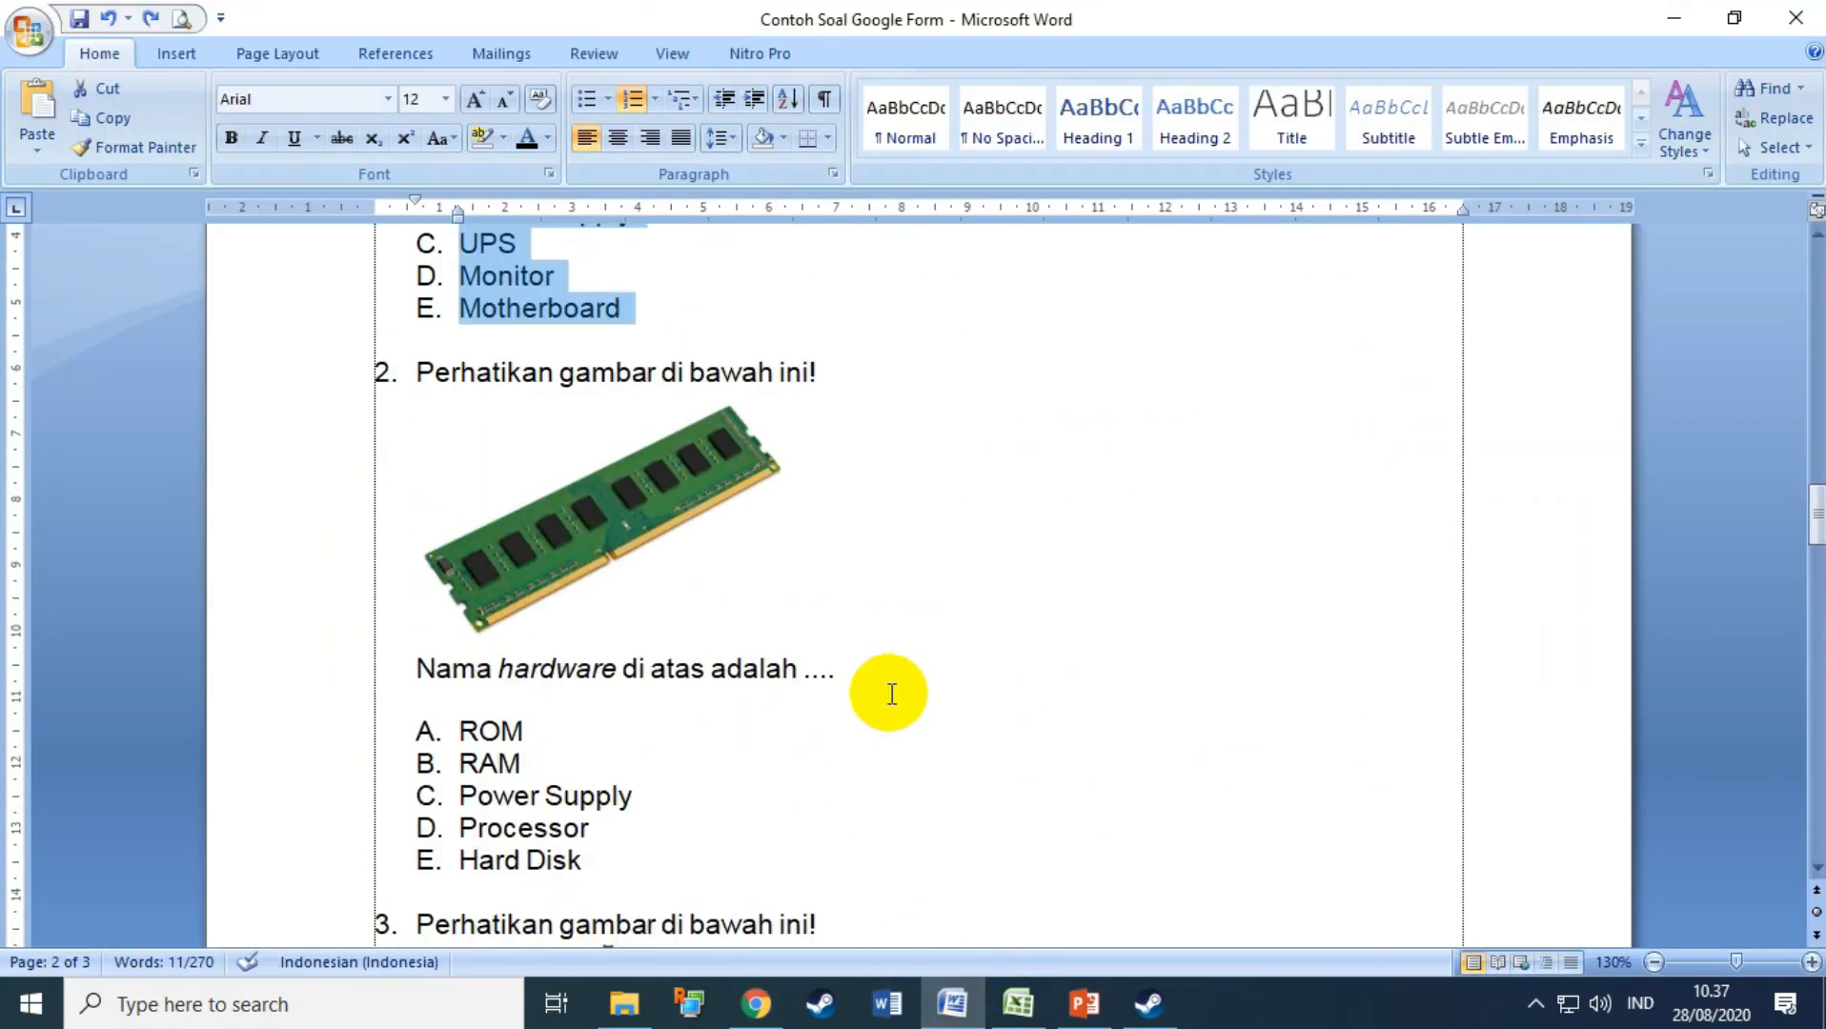
left_click(1479, 634)
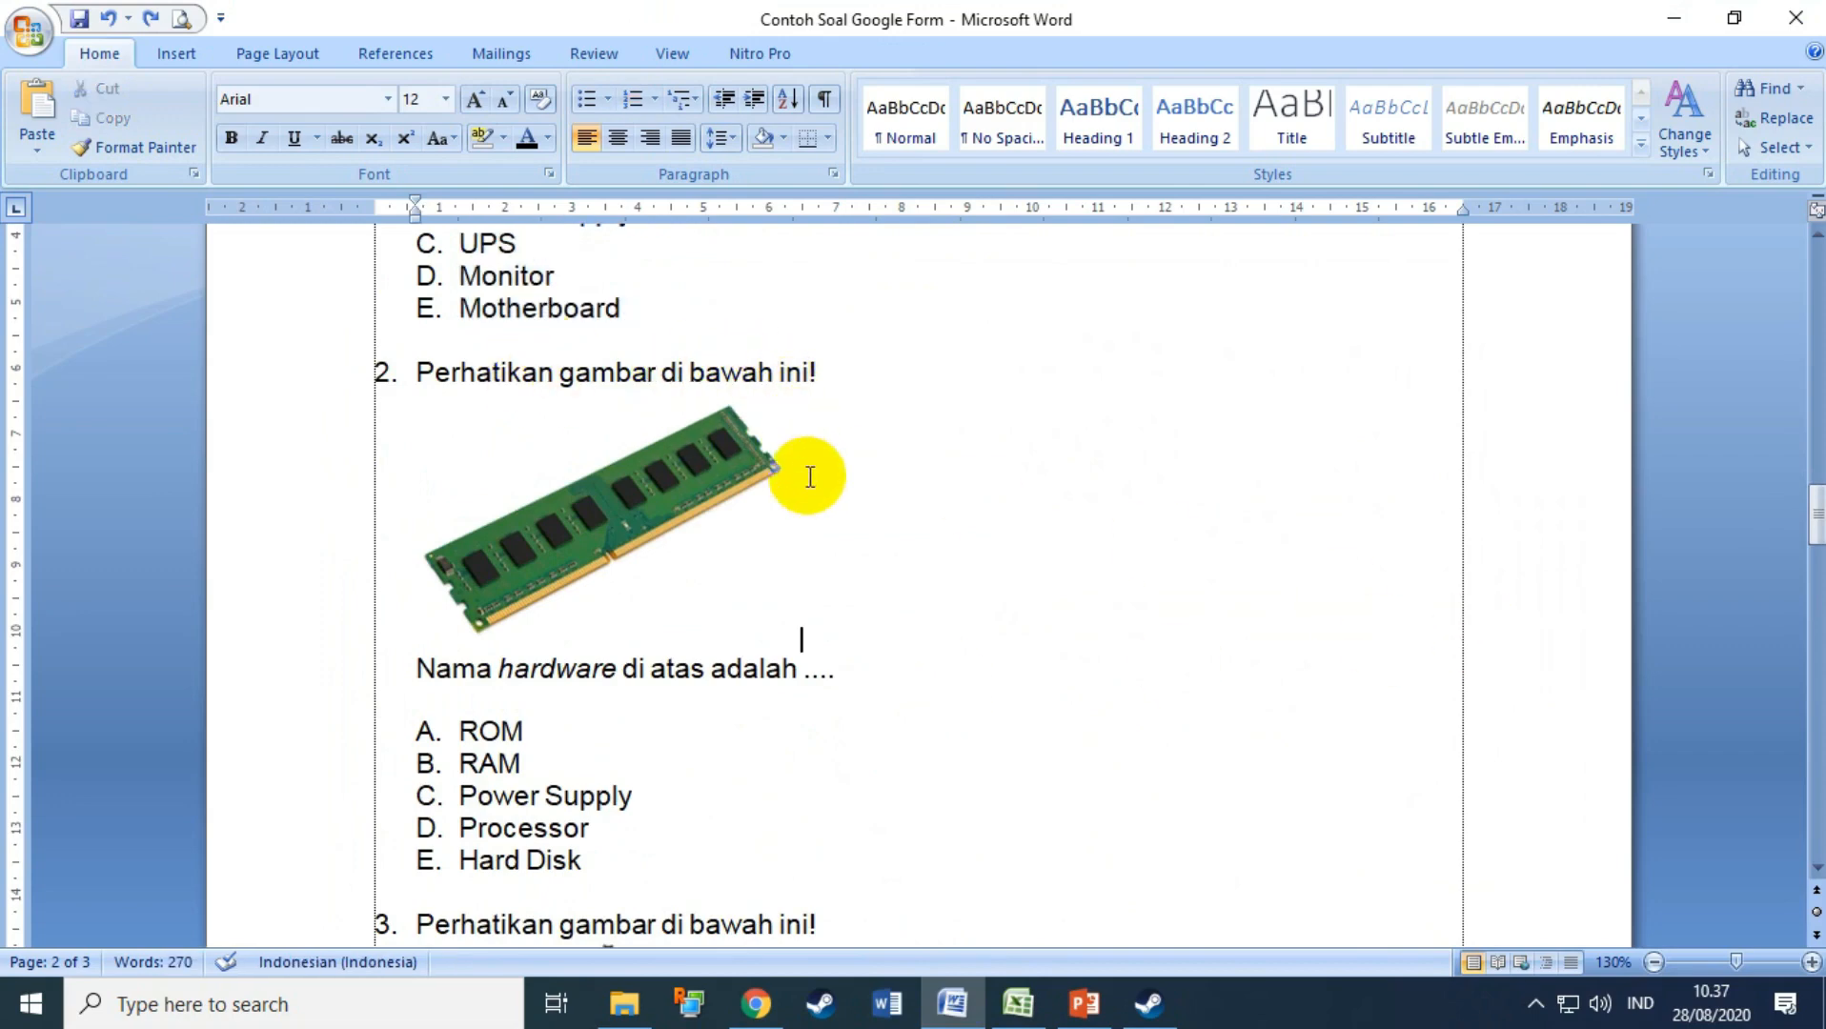
left_click_drag(416, 371, 817, 371)
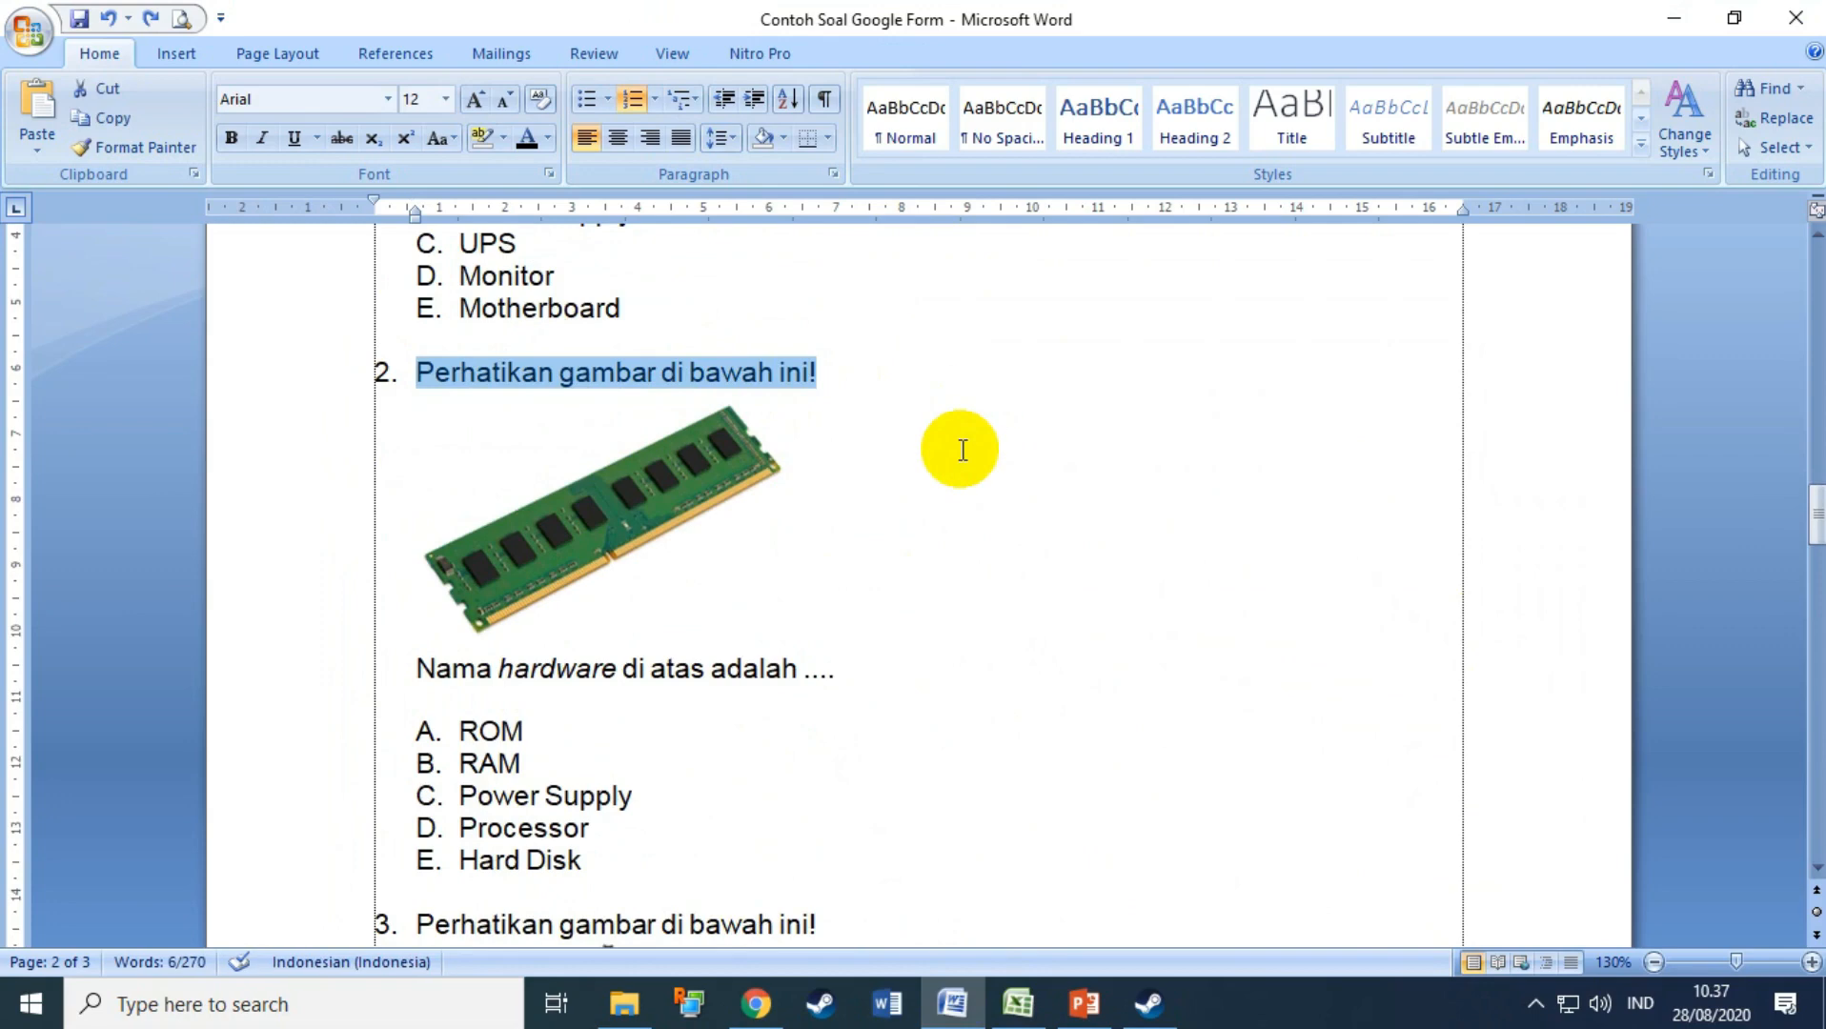
left_click(756, 1004)
type("2. Perhatikan gambar di bawah ini!")
left_click(486, 586)
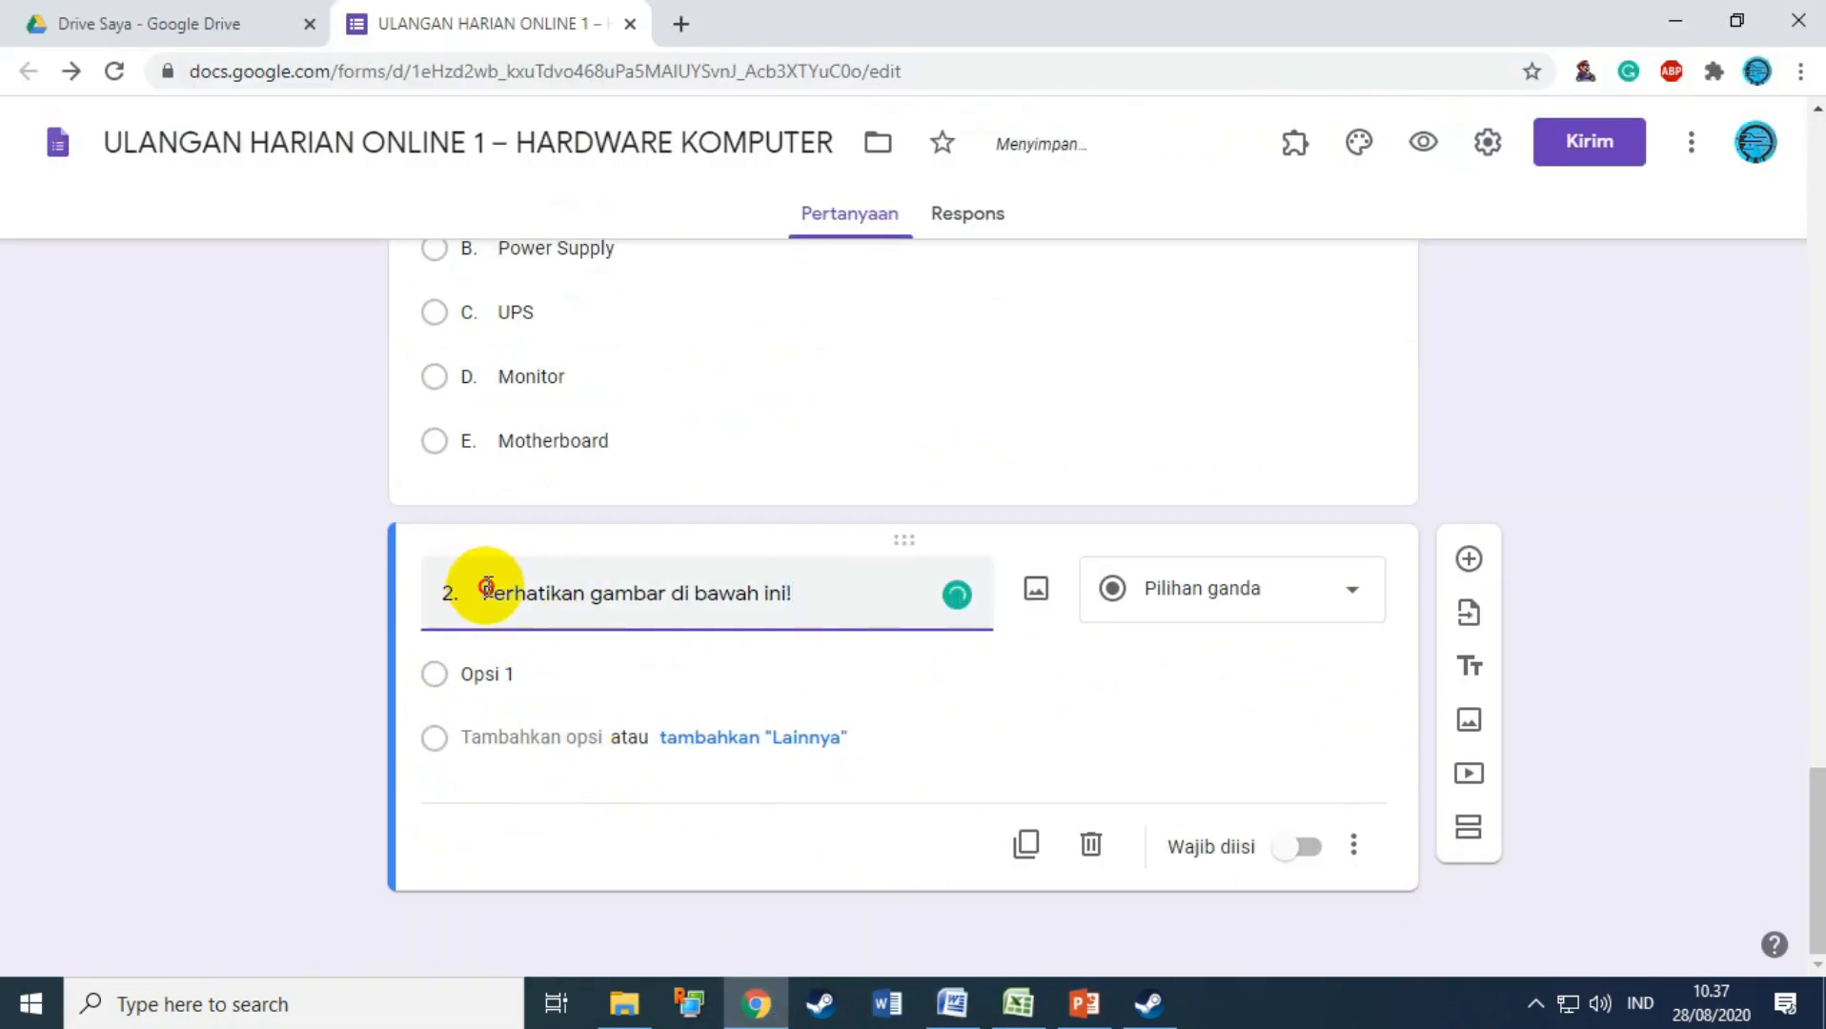
key("BackSpace")
key("BackSpace")
key("BackSpace")
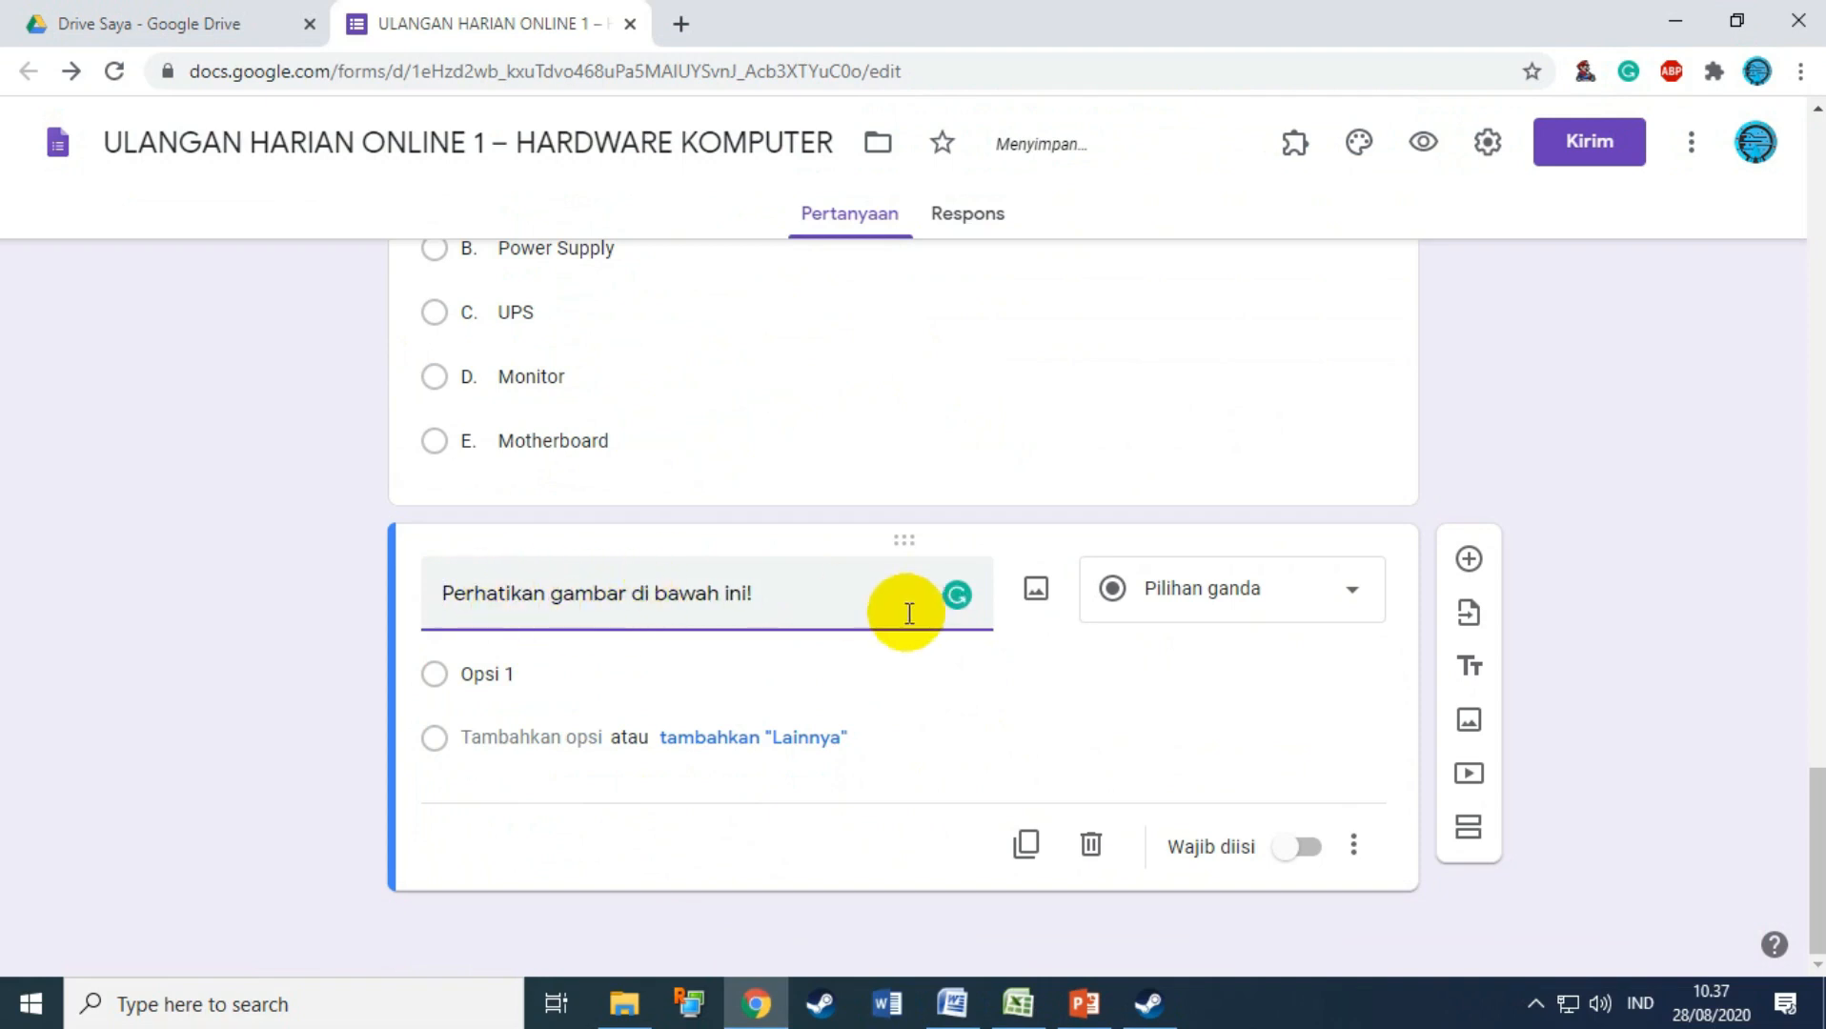
mouse_move(1000, 577)
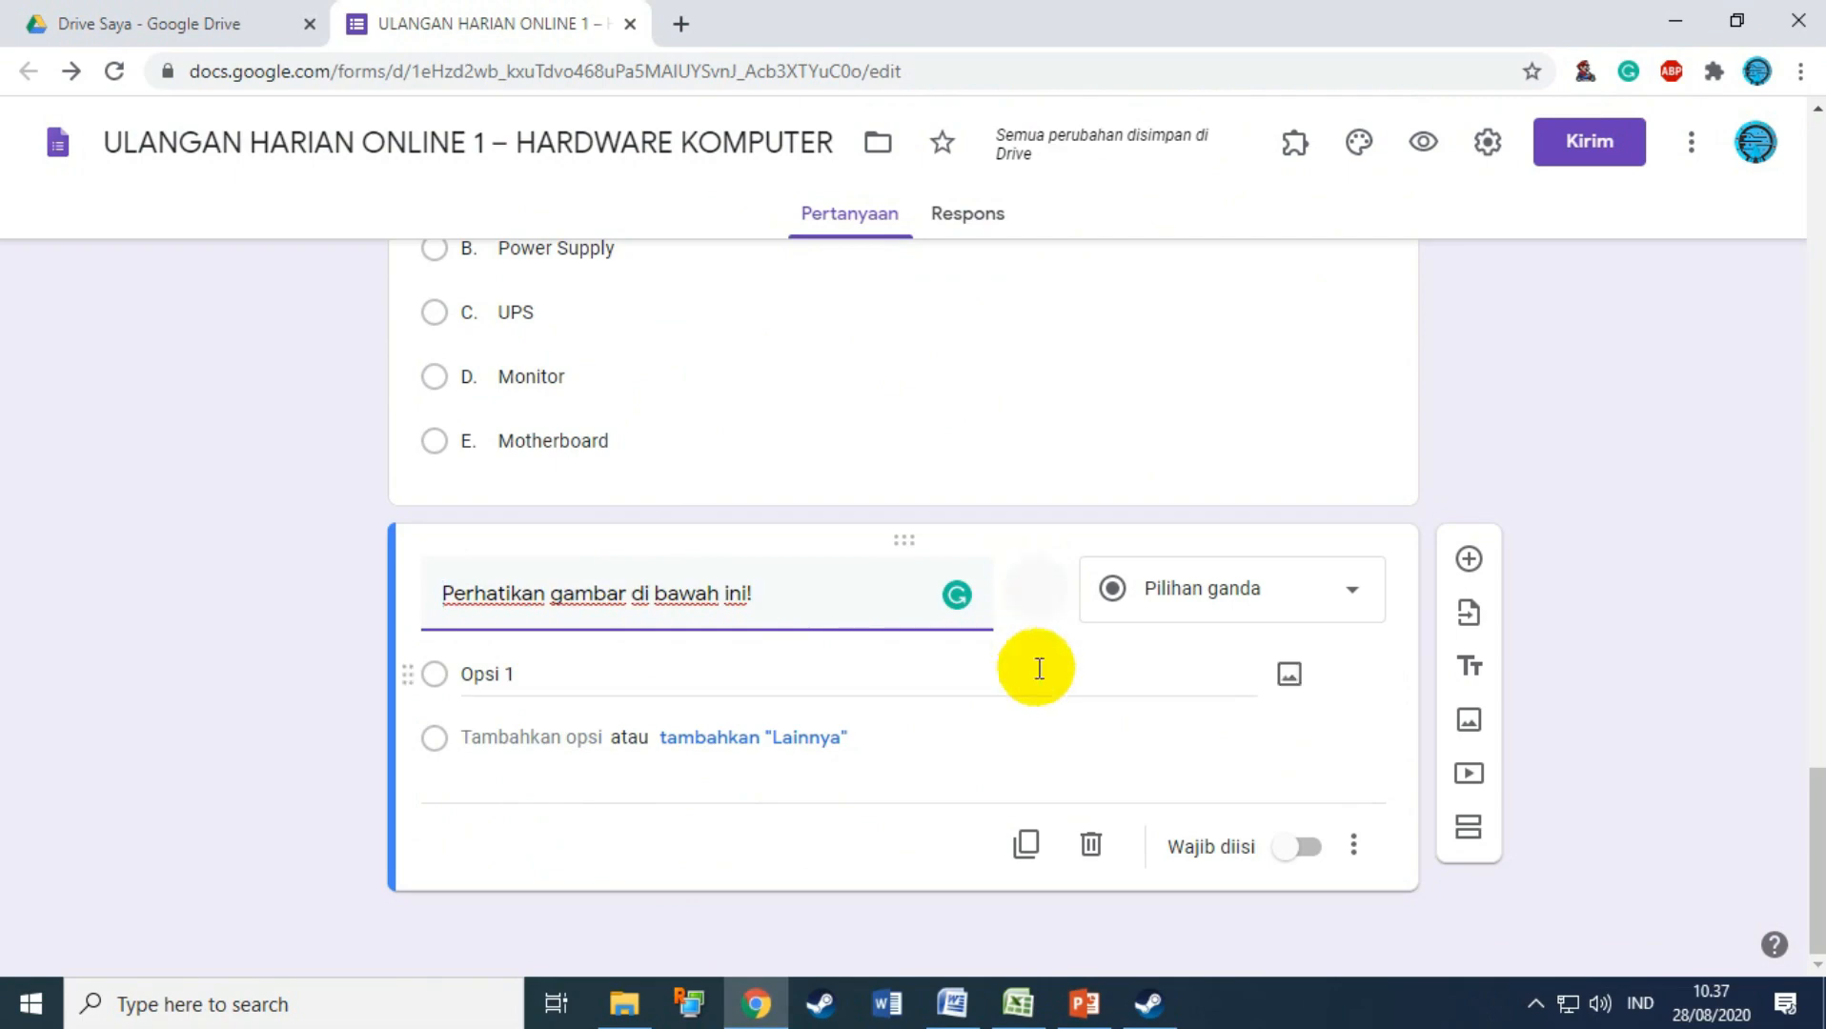
left_click(952, 1004)
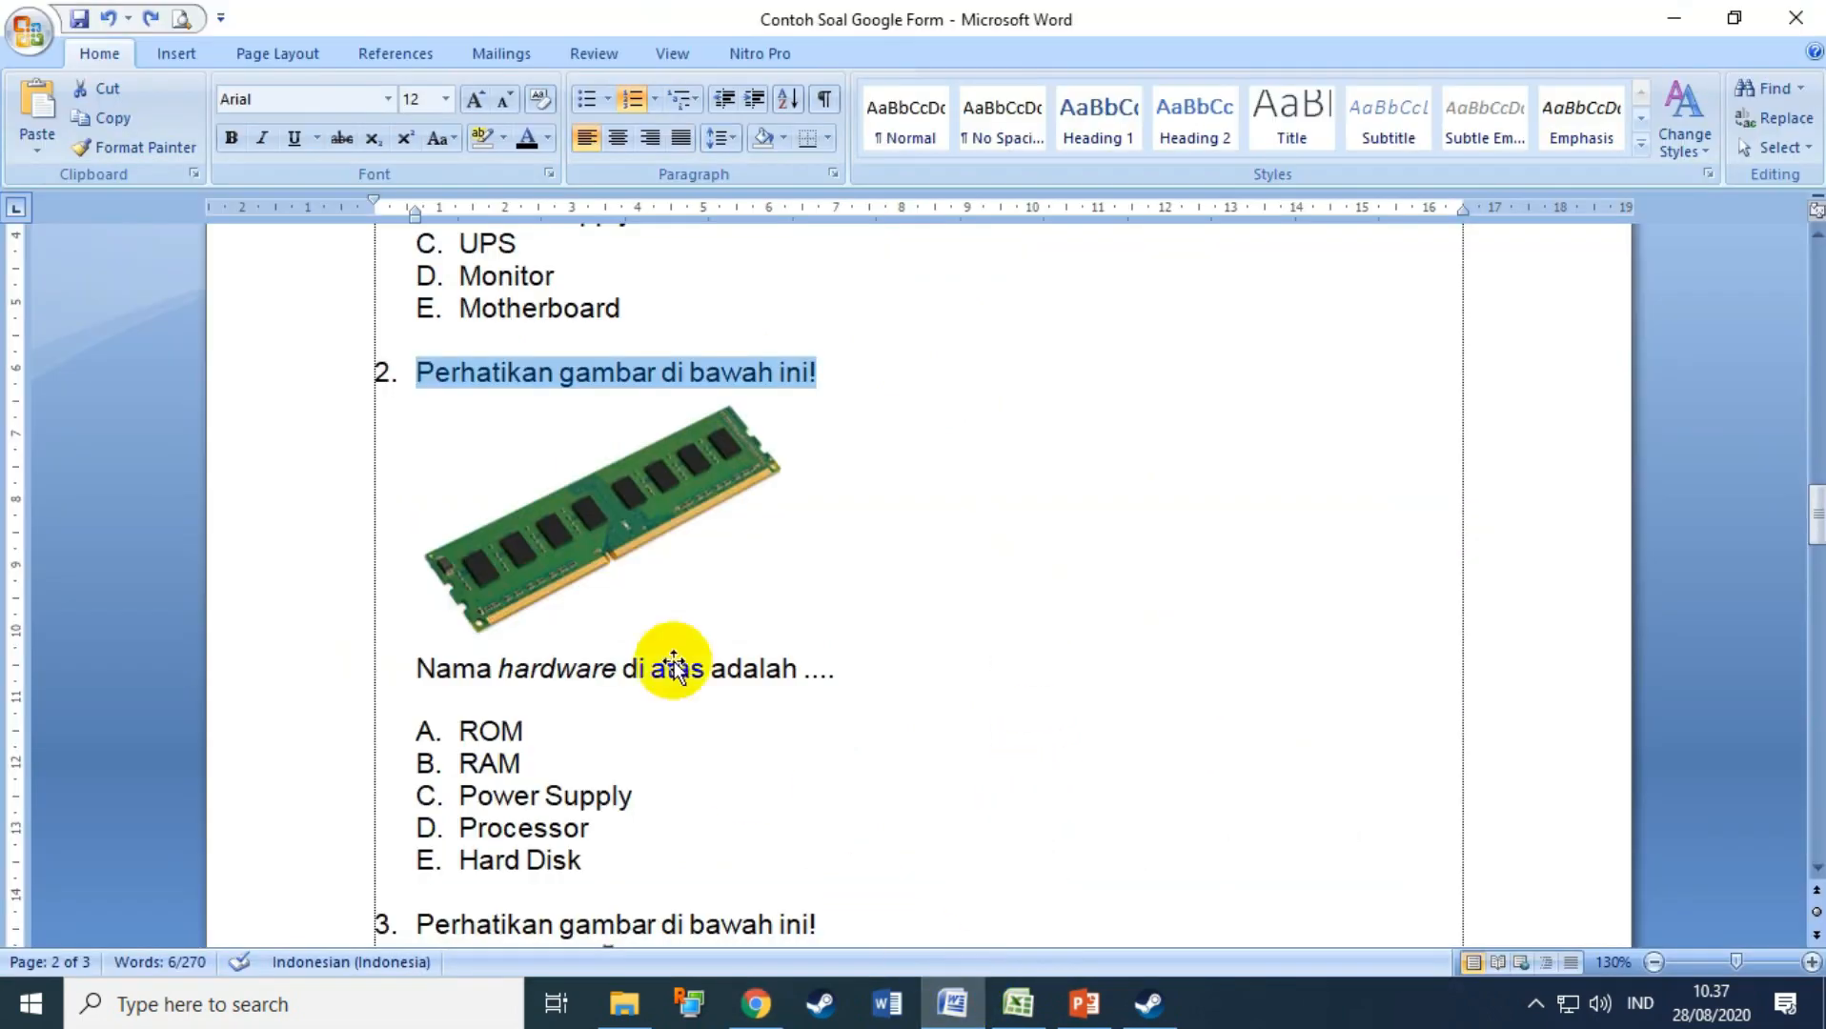
left_click(982, 539)
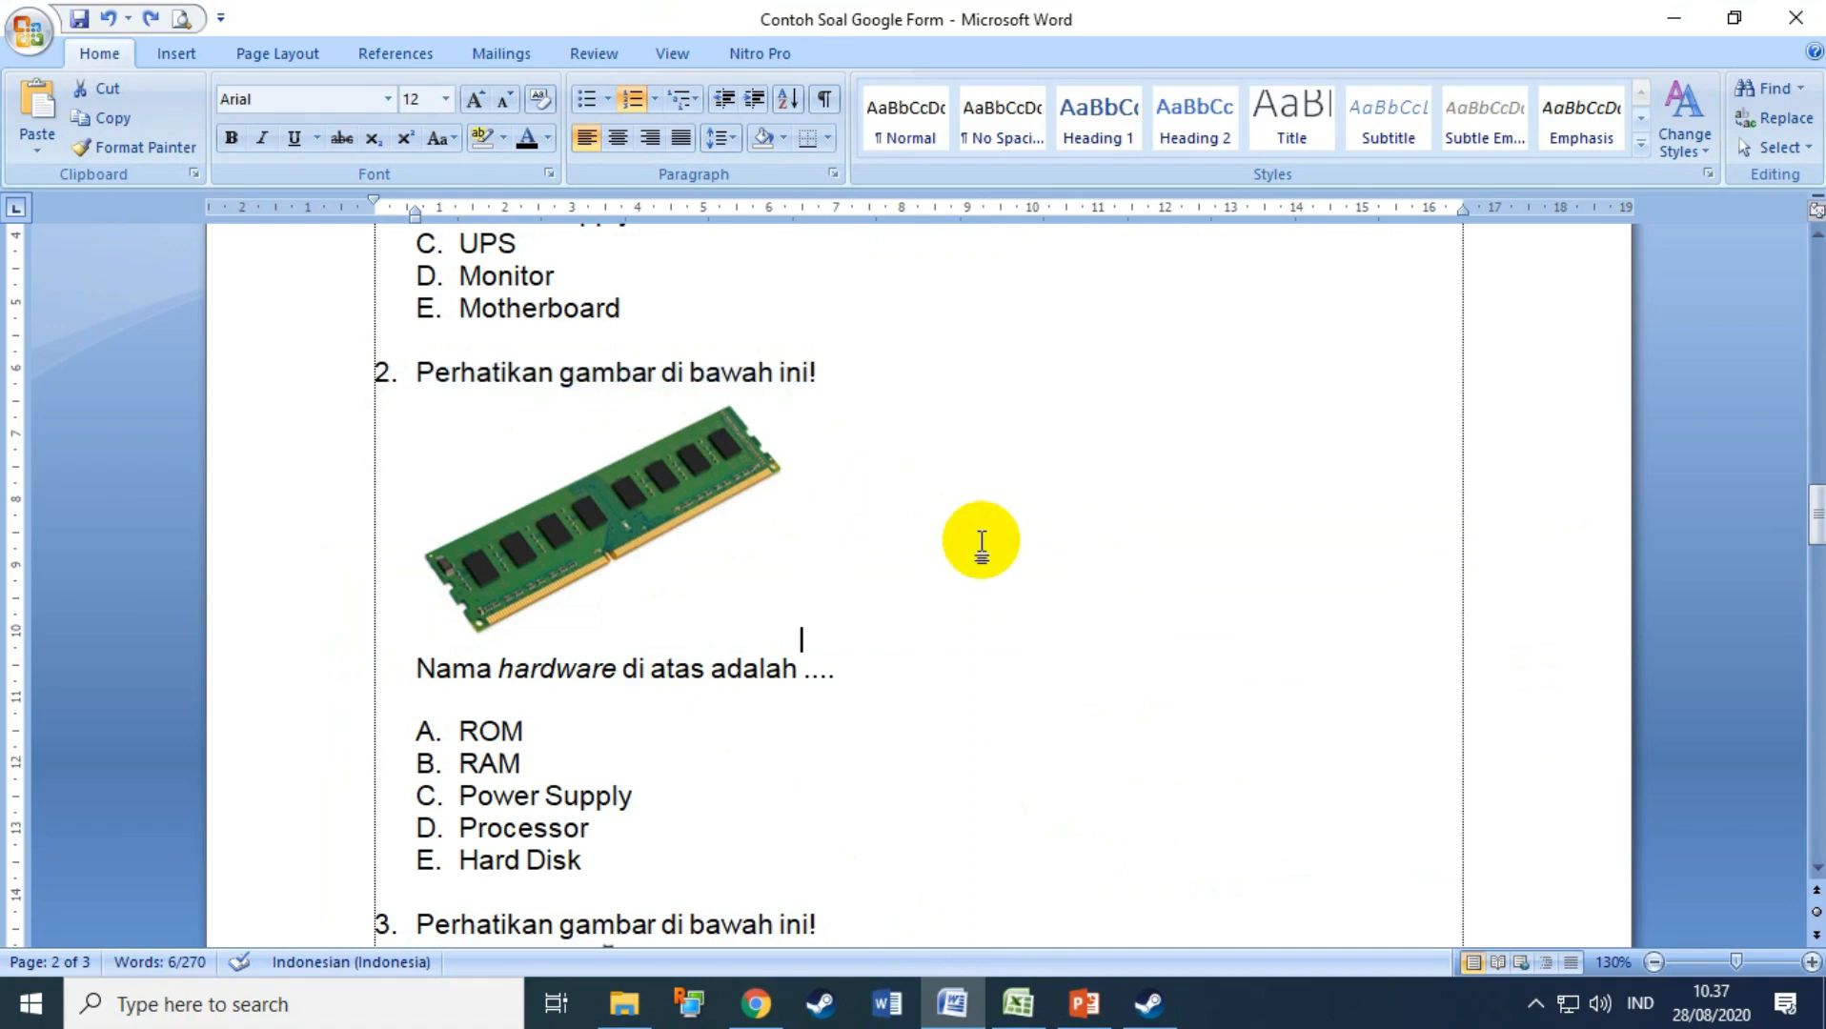
Step: Launch Snipping Tool via 'sni' and capture question 2's RAM picture with its caption
key("super")
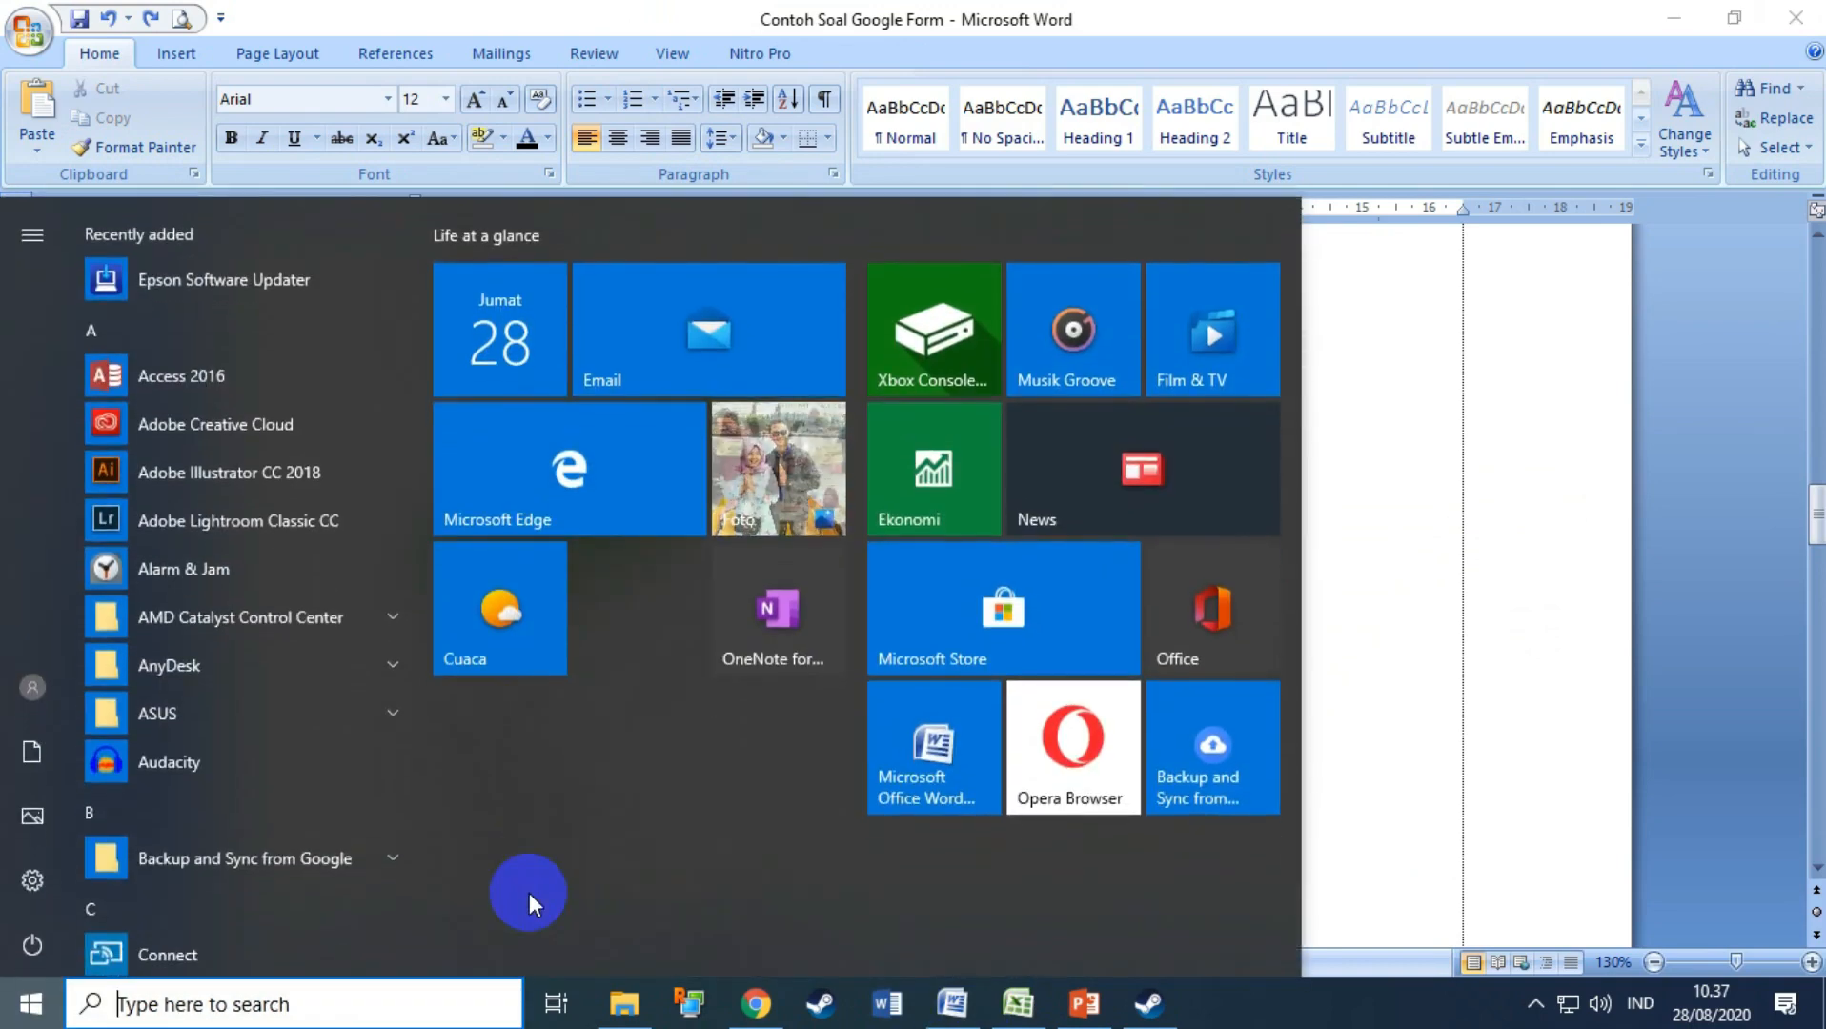
type("sni")
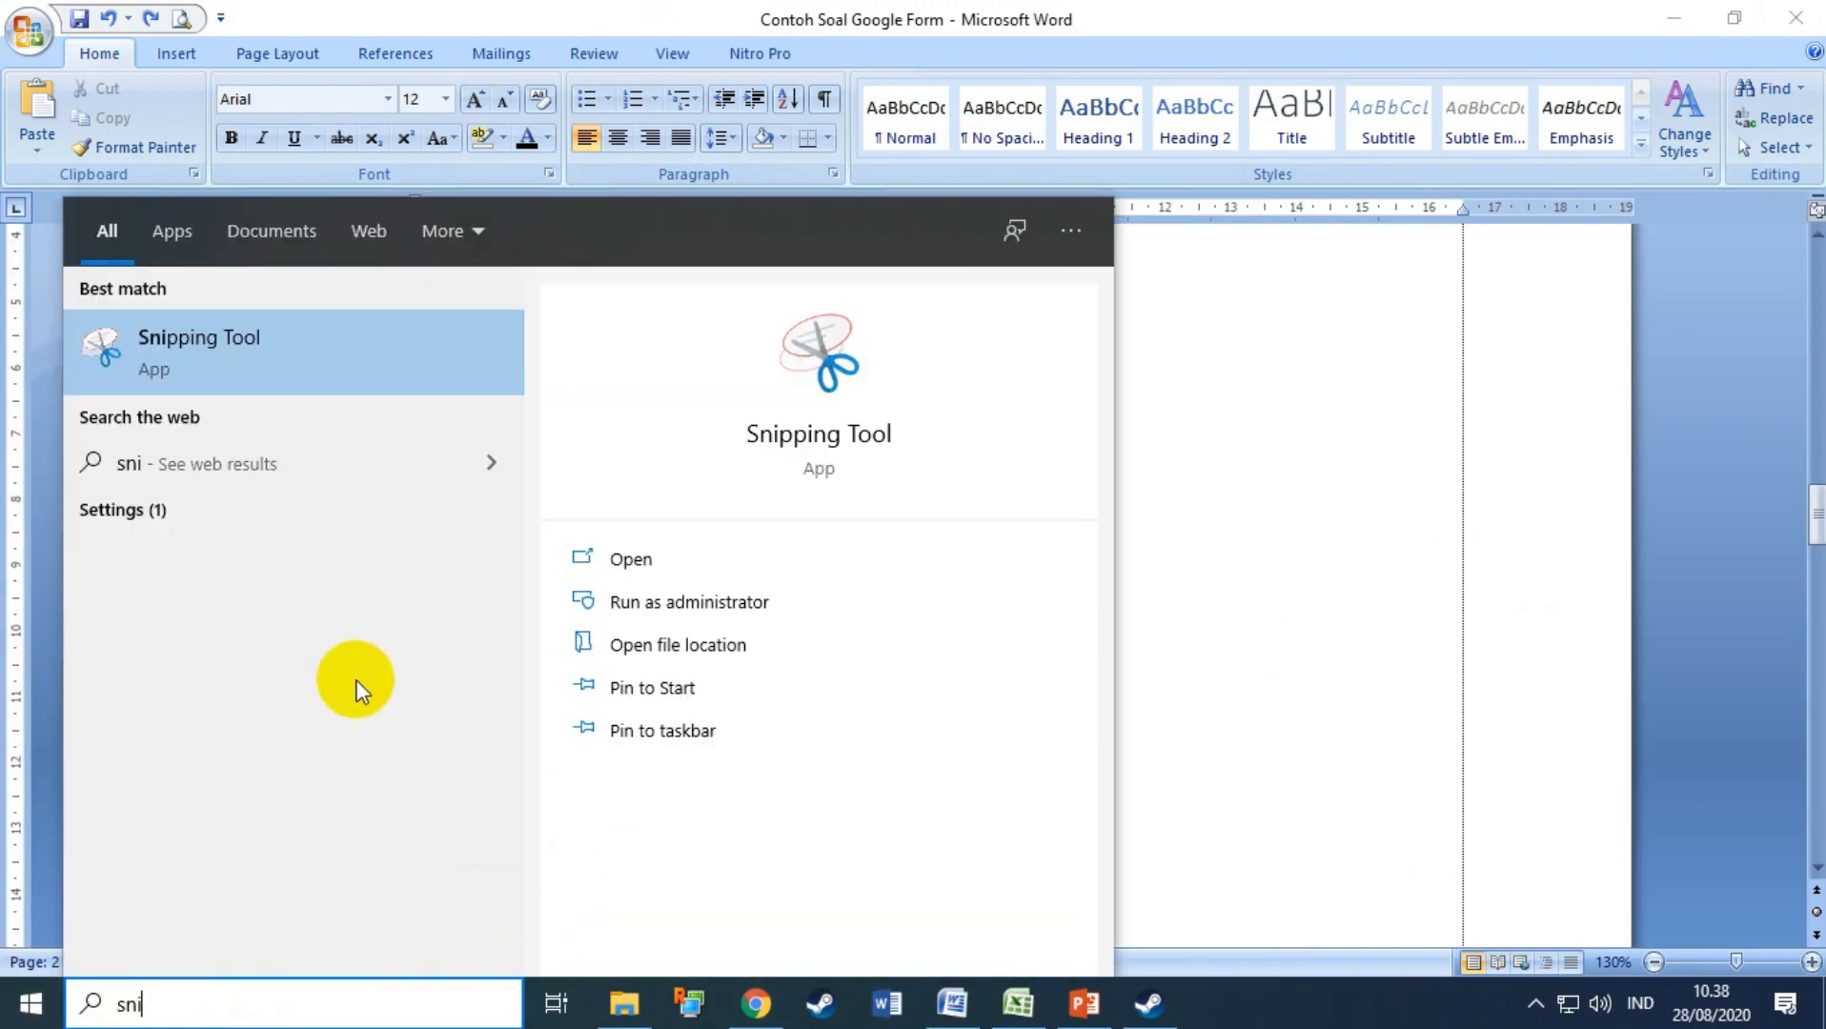
left_click(223, 361)
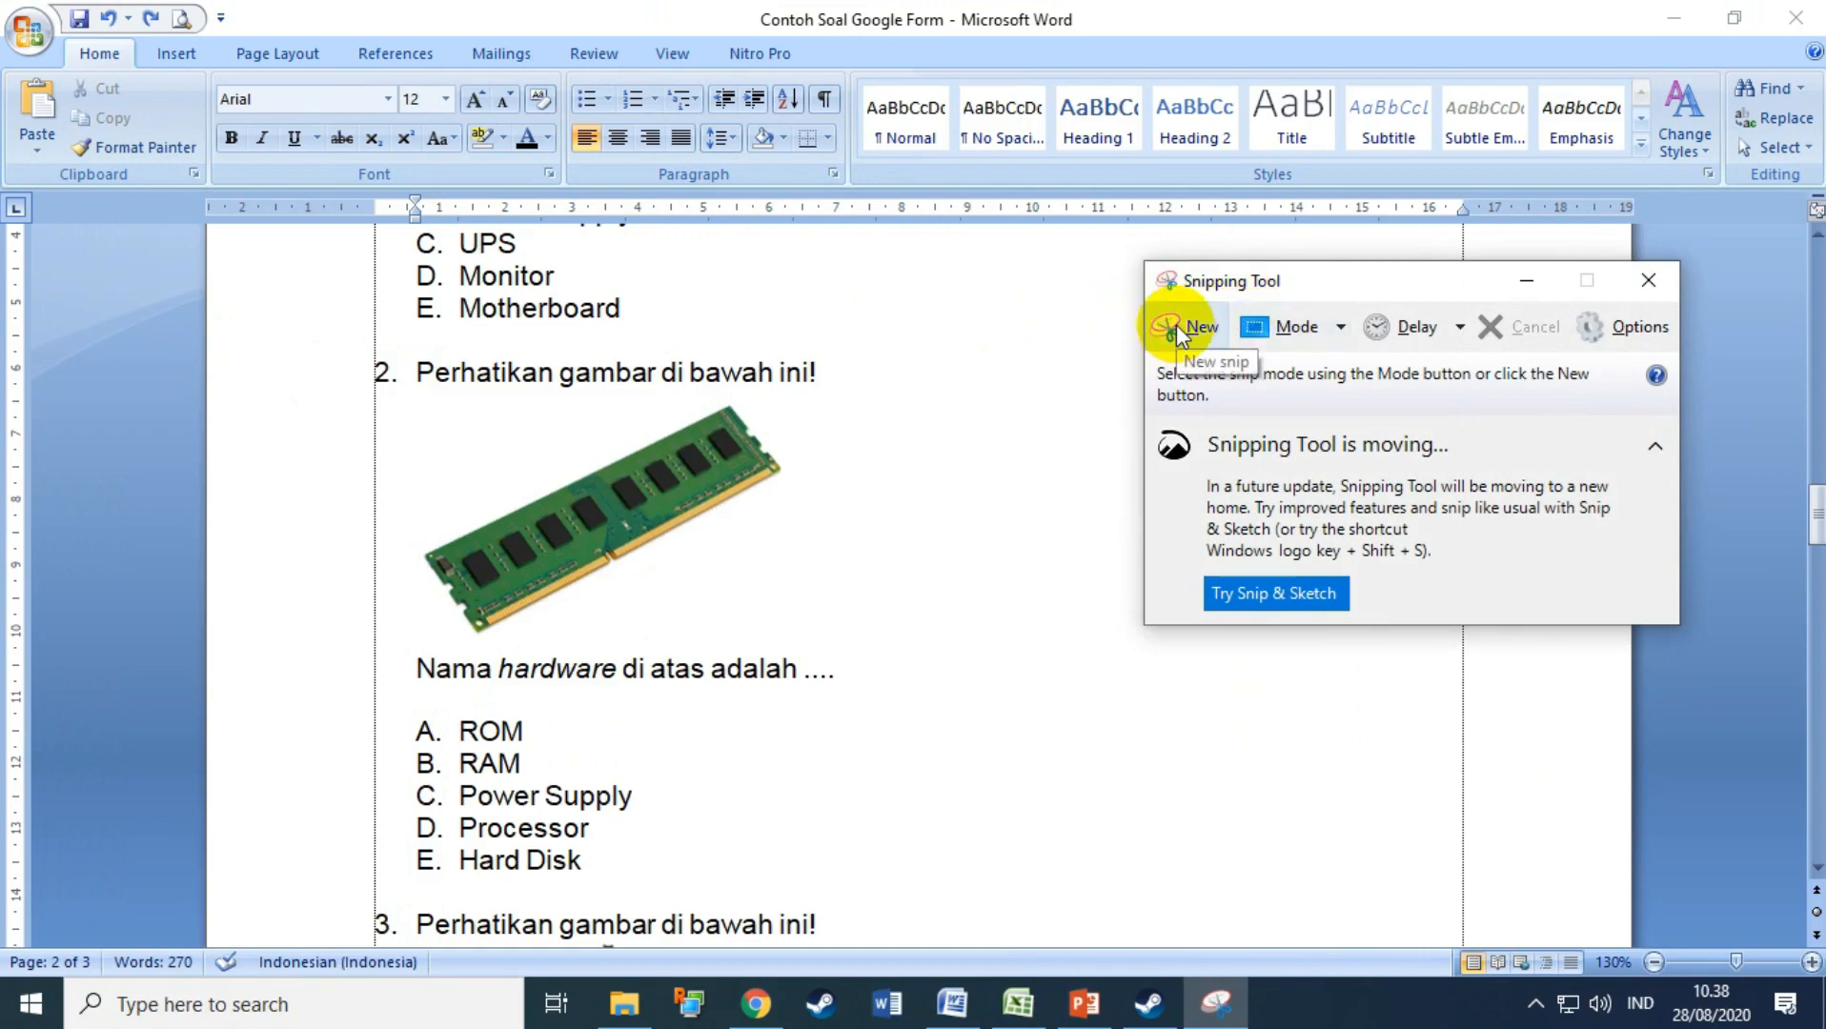
left_click(1177, 326)
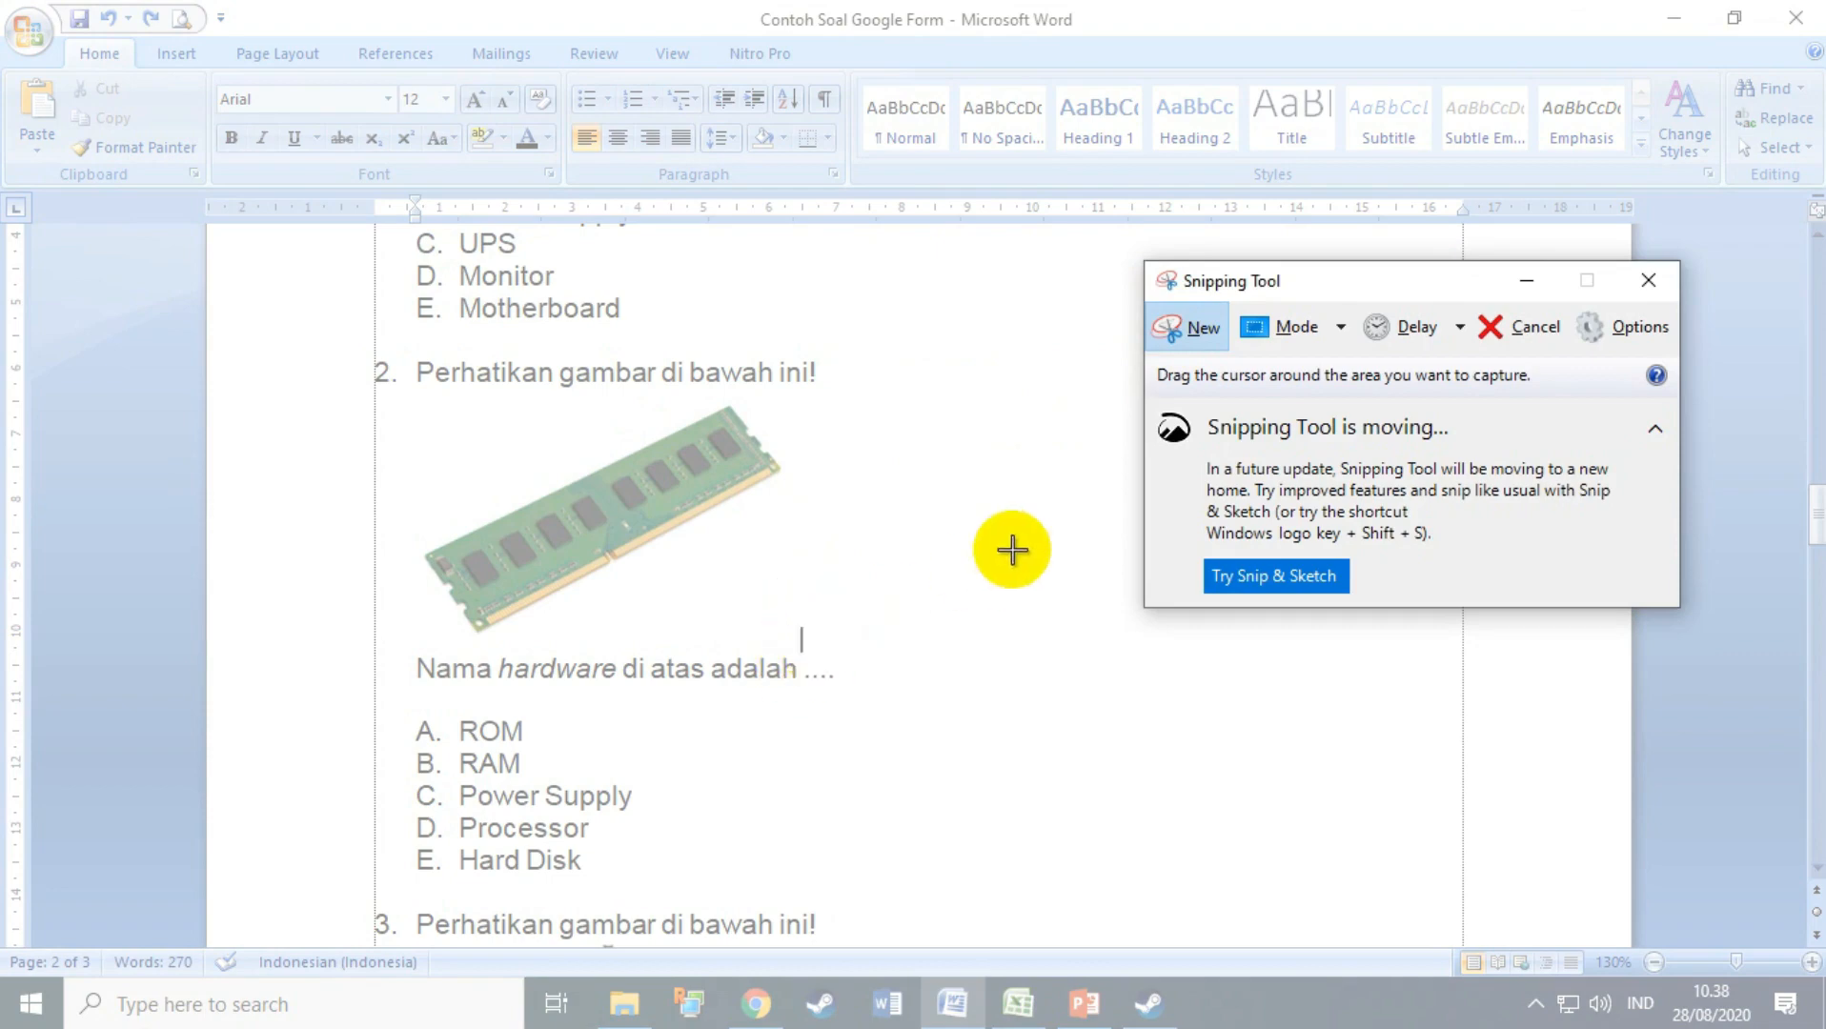
left_click(1136, 370)
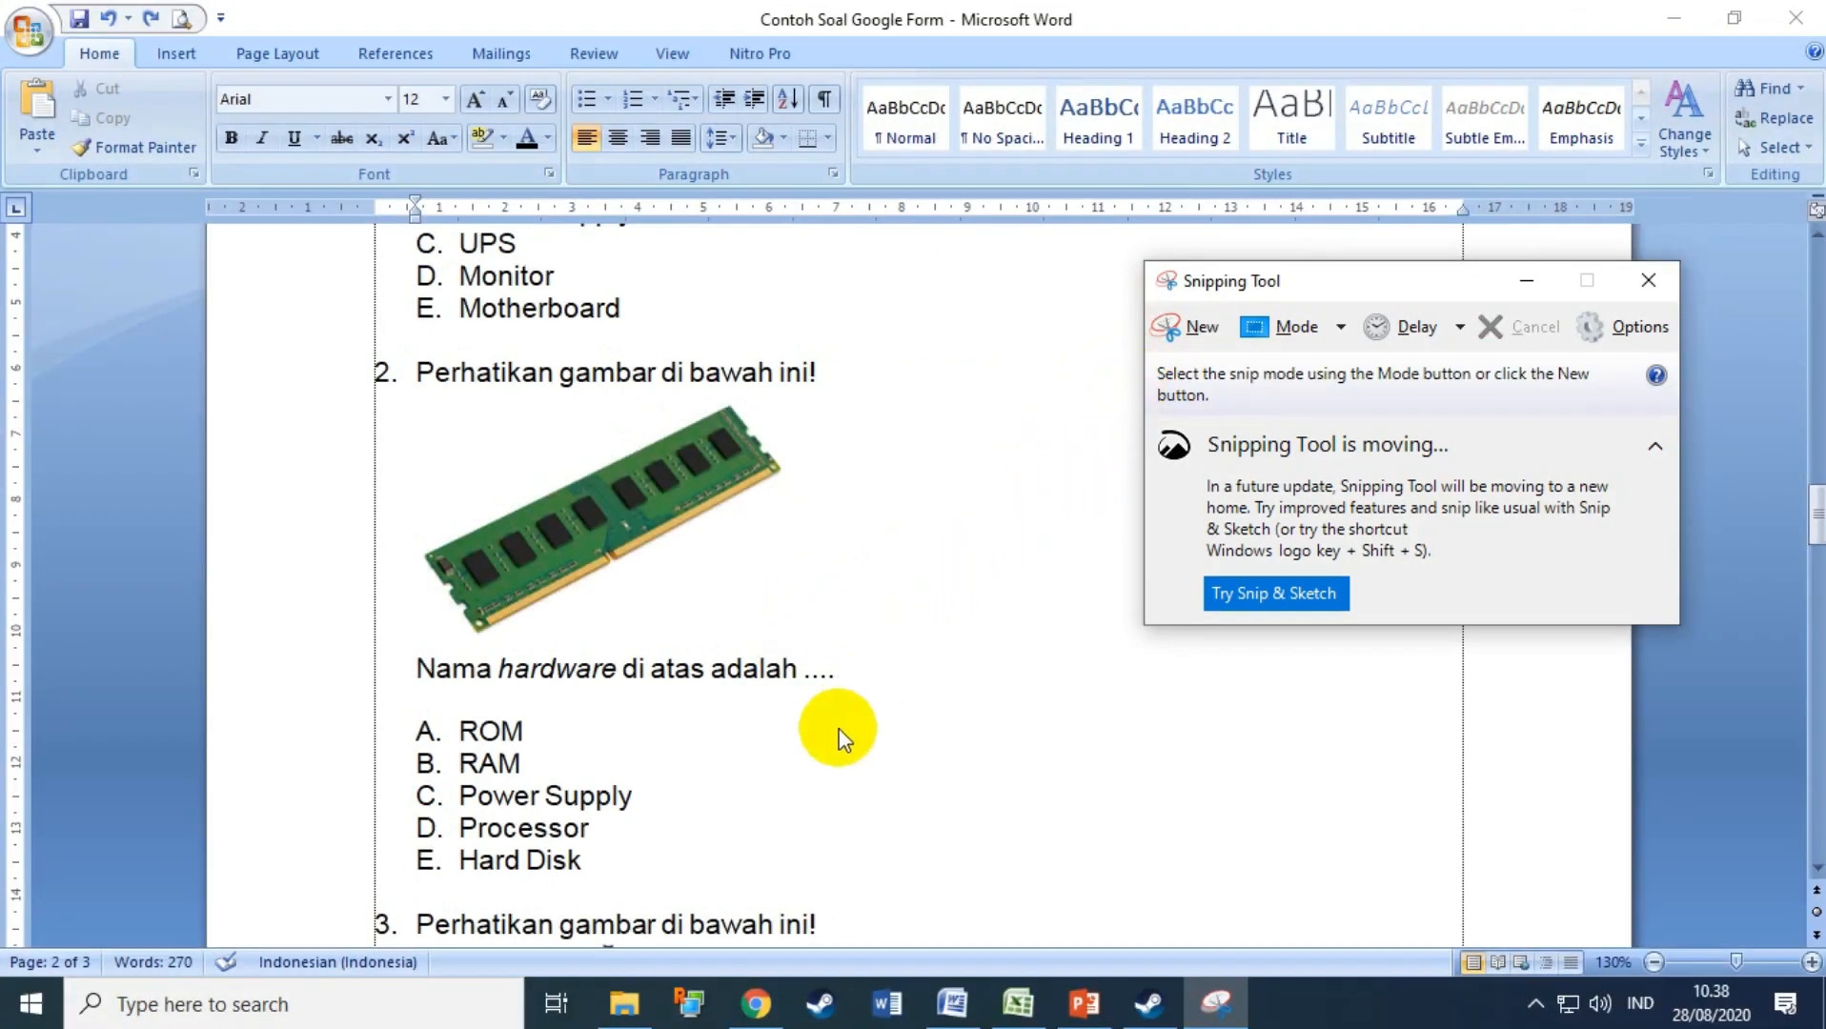
left_click(600, 861)
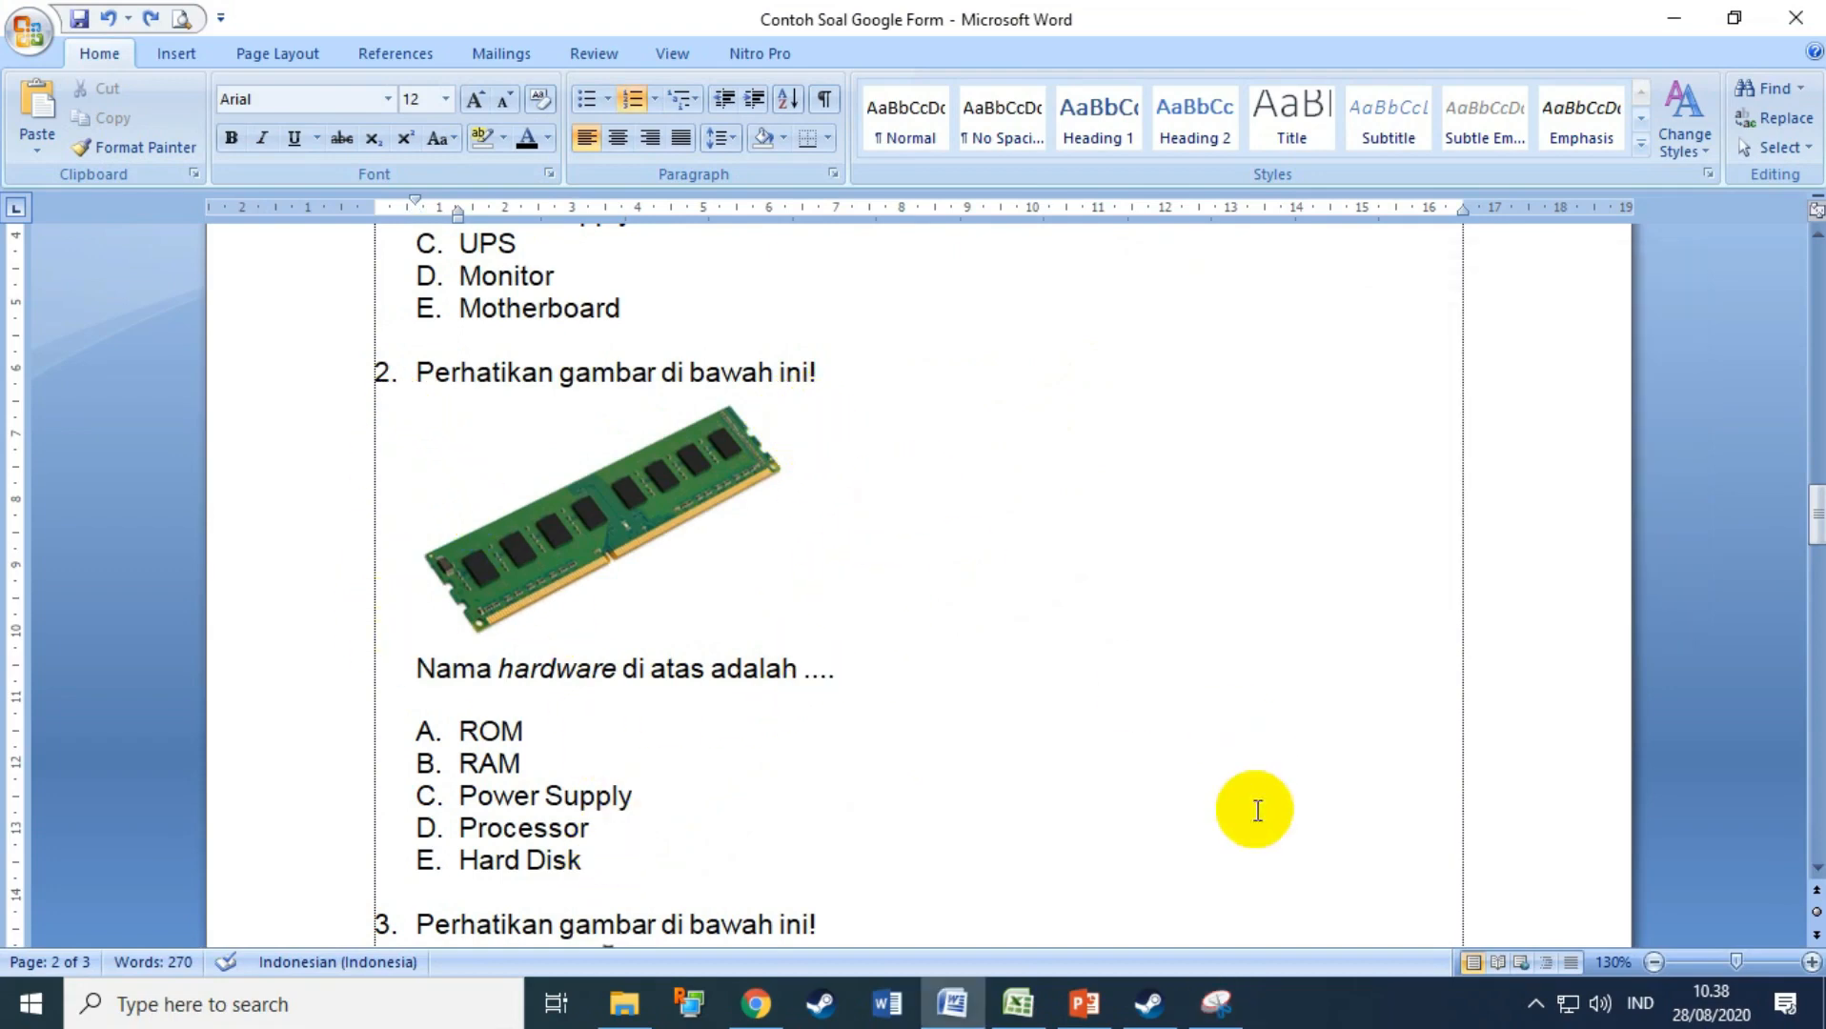
left_click(1218, 1003)
left_click(1174, 334)
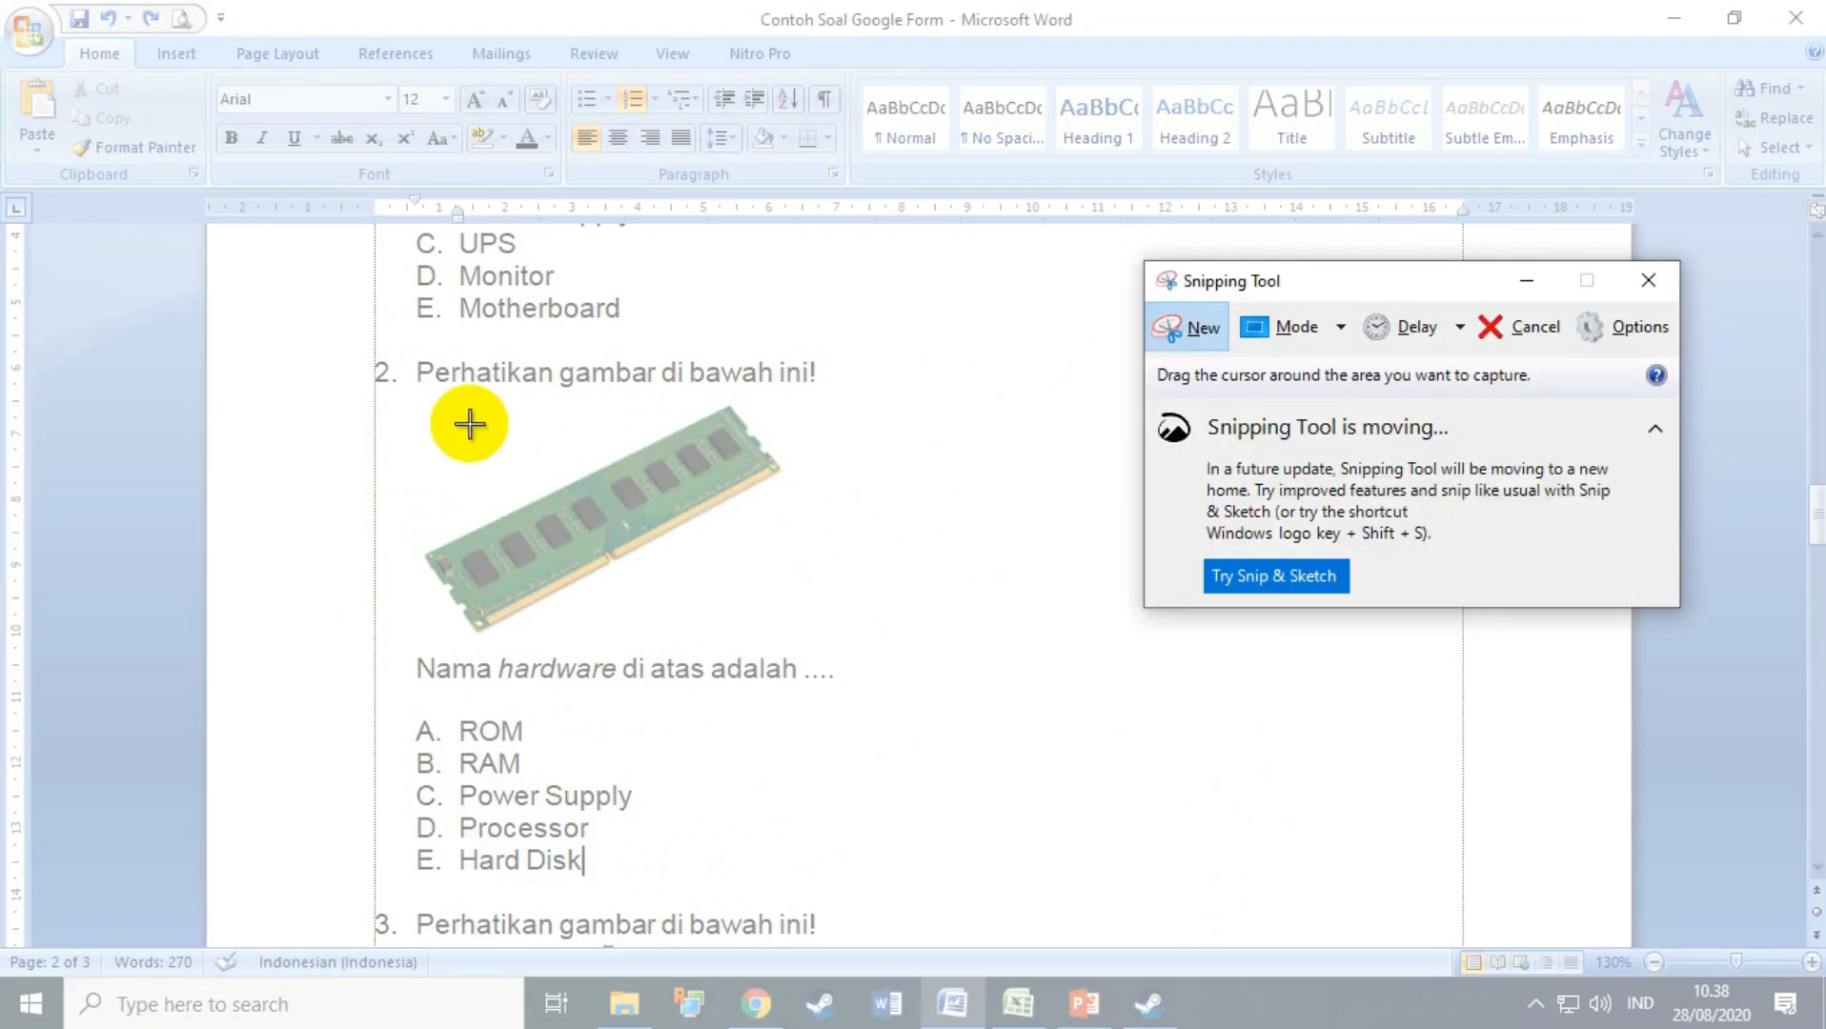
left_click_drag(404, 395, 870, 694)
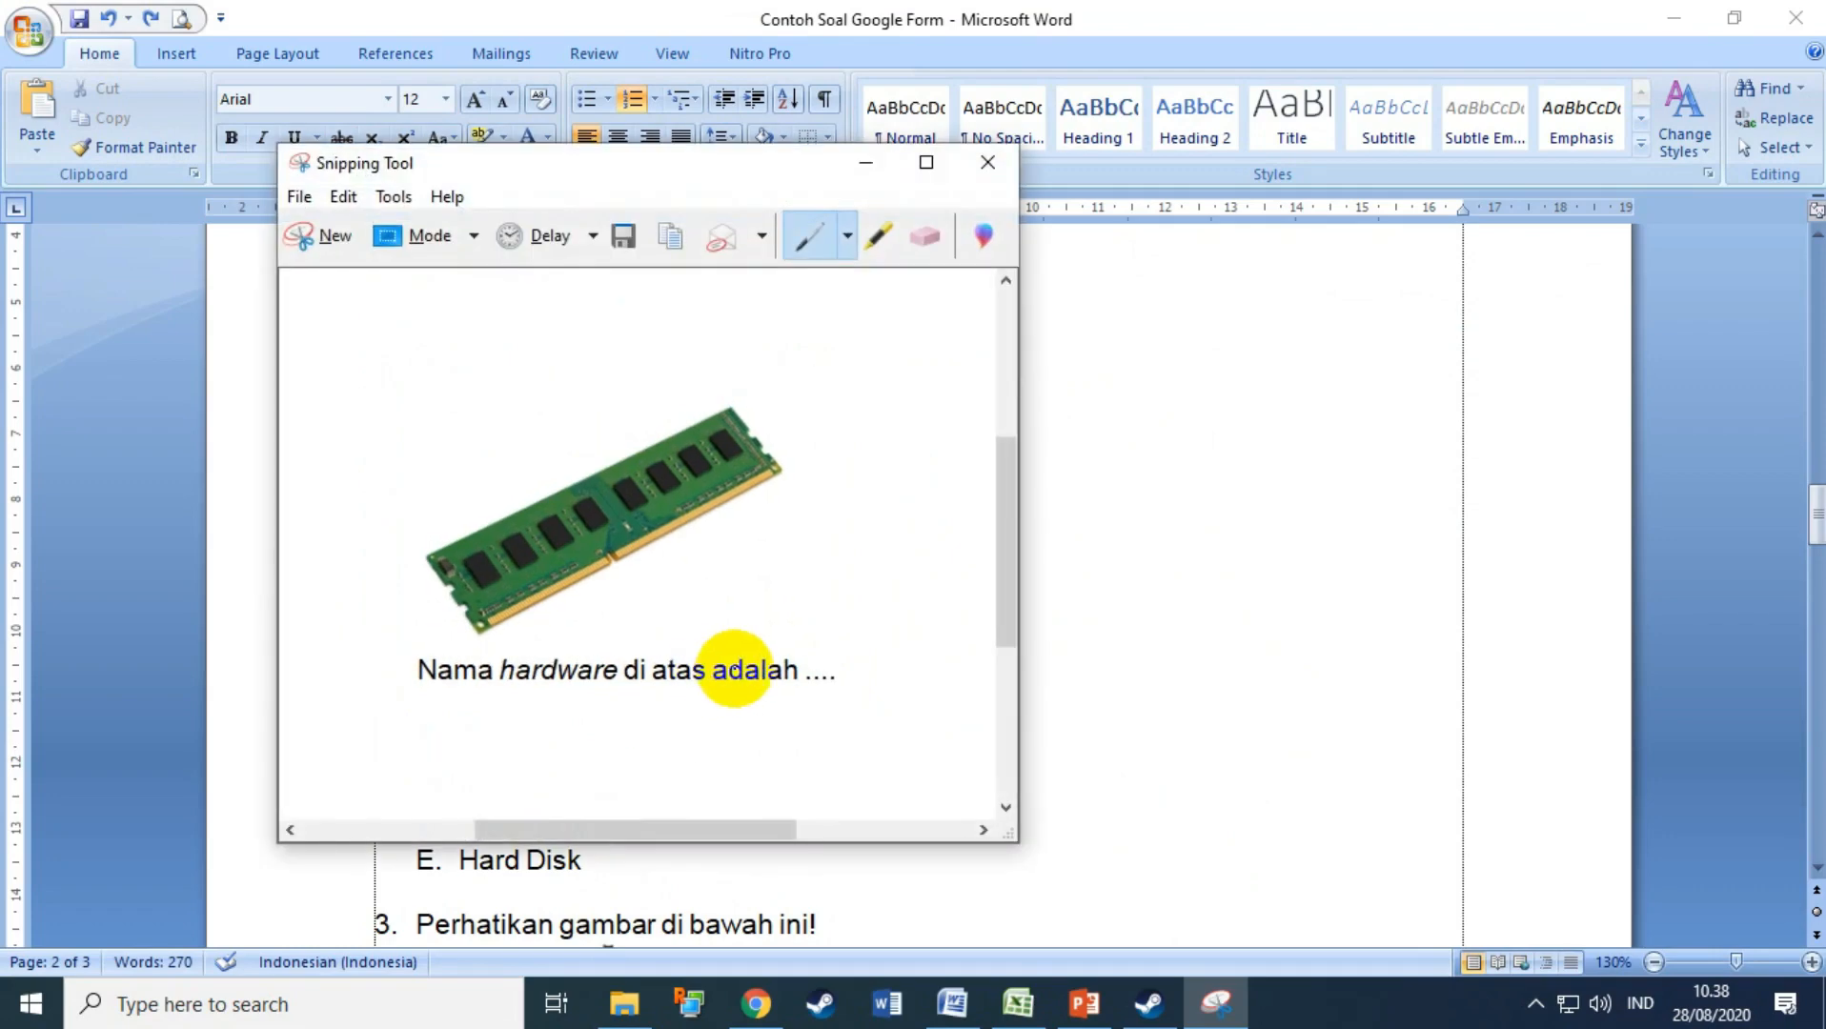
Step: Save the snip as JPEG '2' in the soal go form folder
left_click(615, 234)
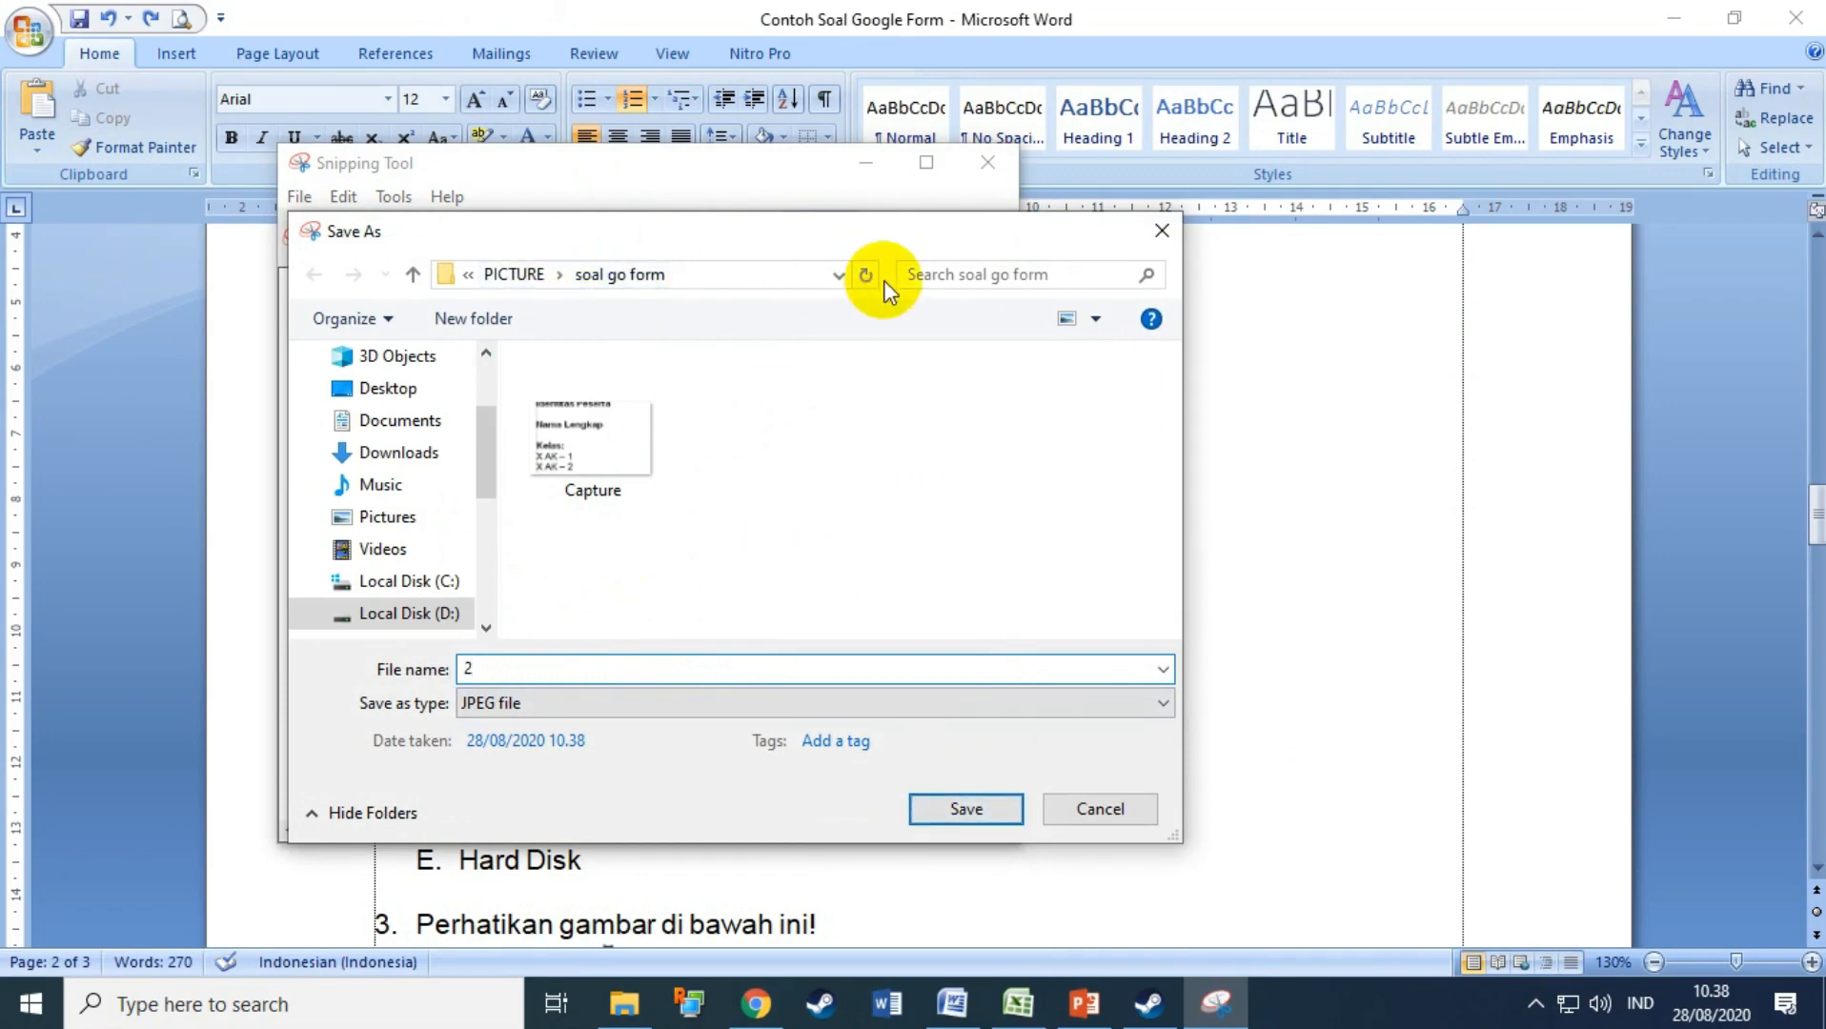
left_click(842, 274)
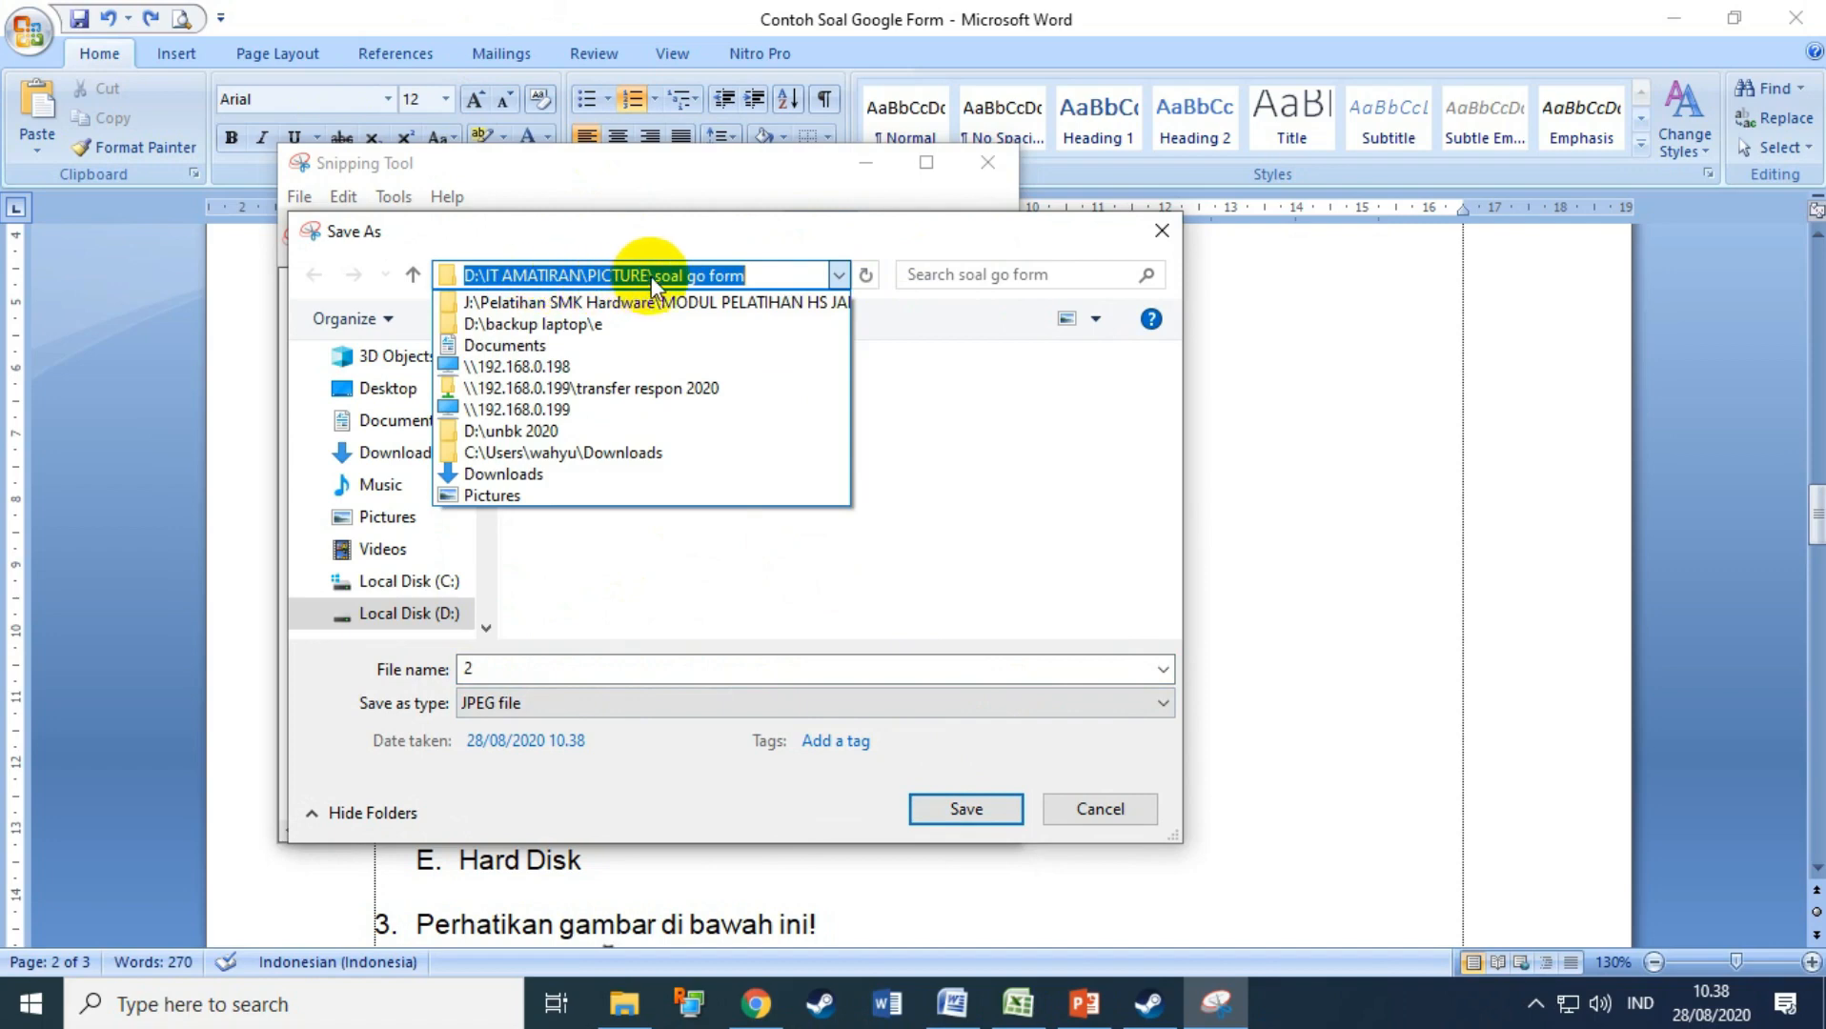
left_click(652, 584)
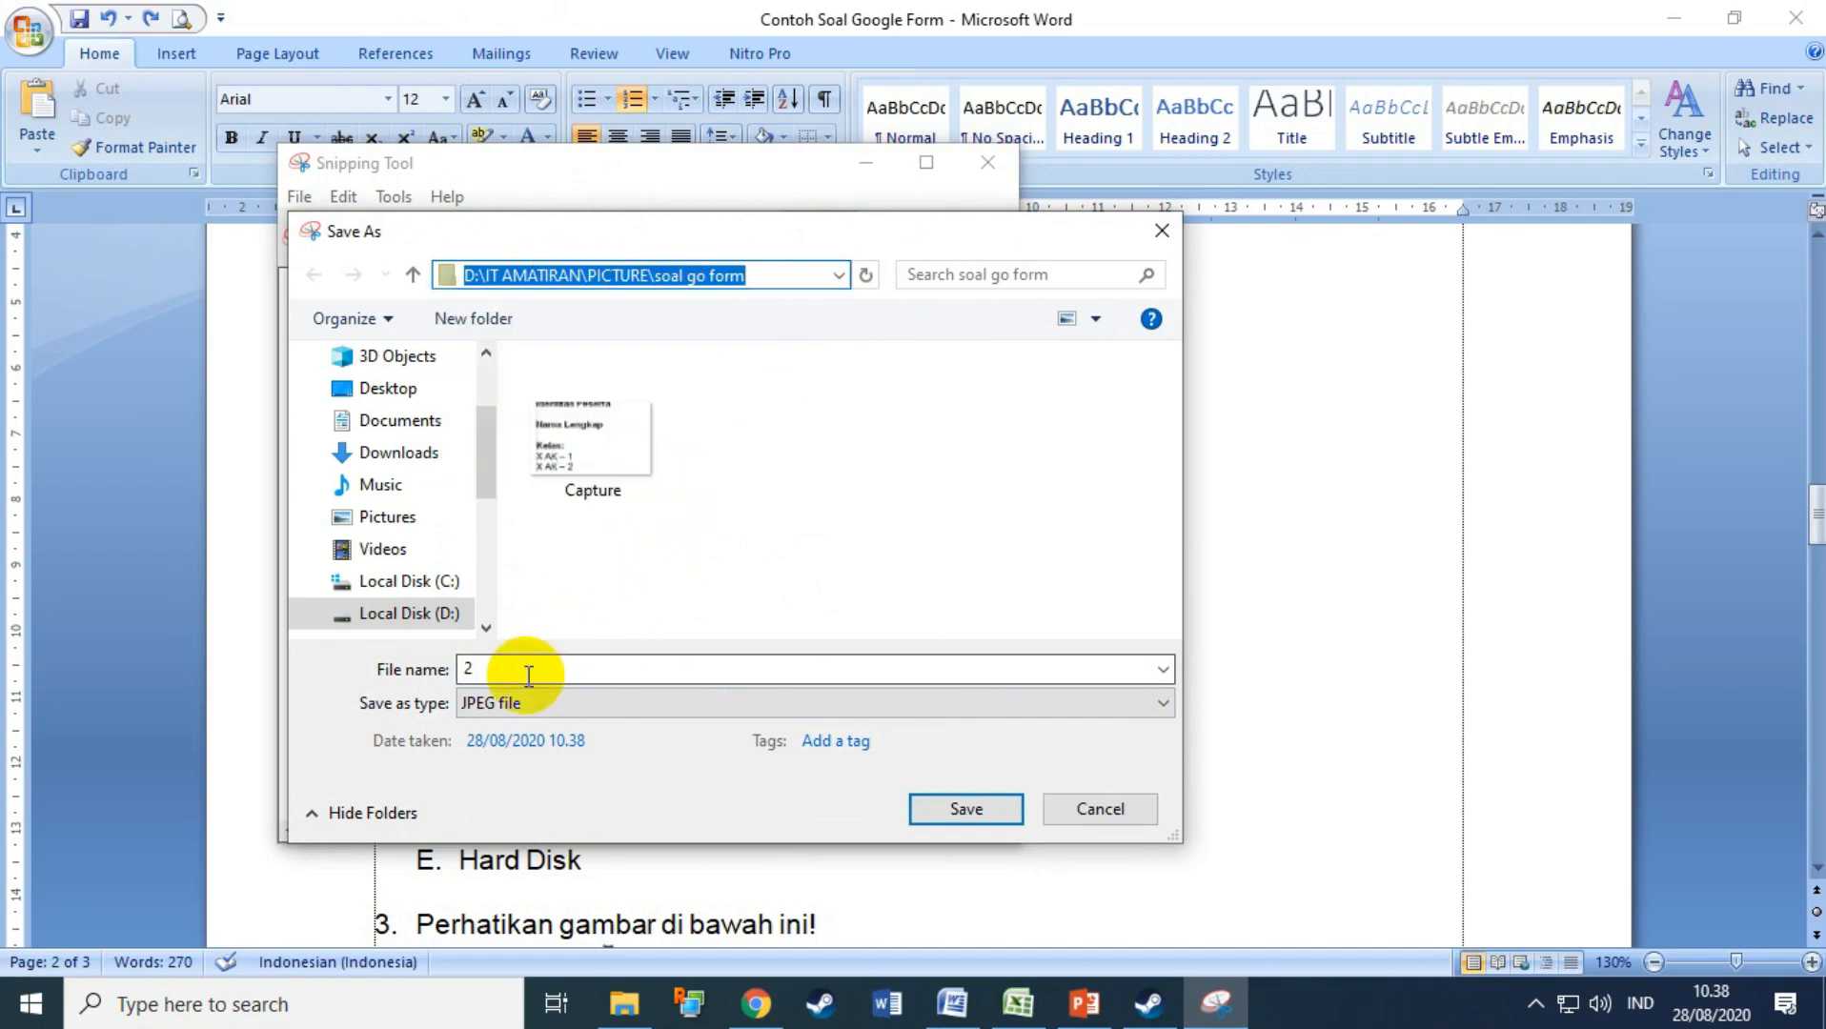
left_click(963, 812)
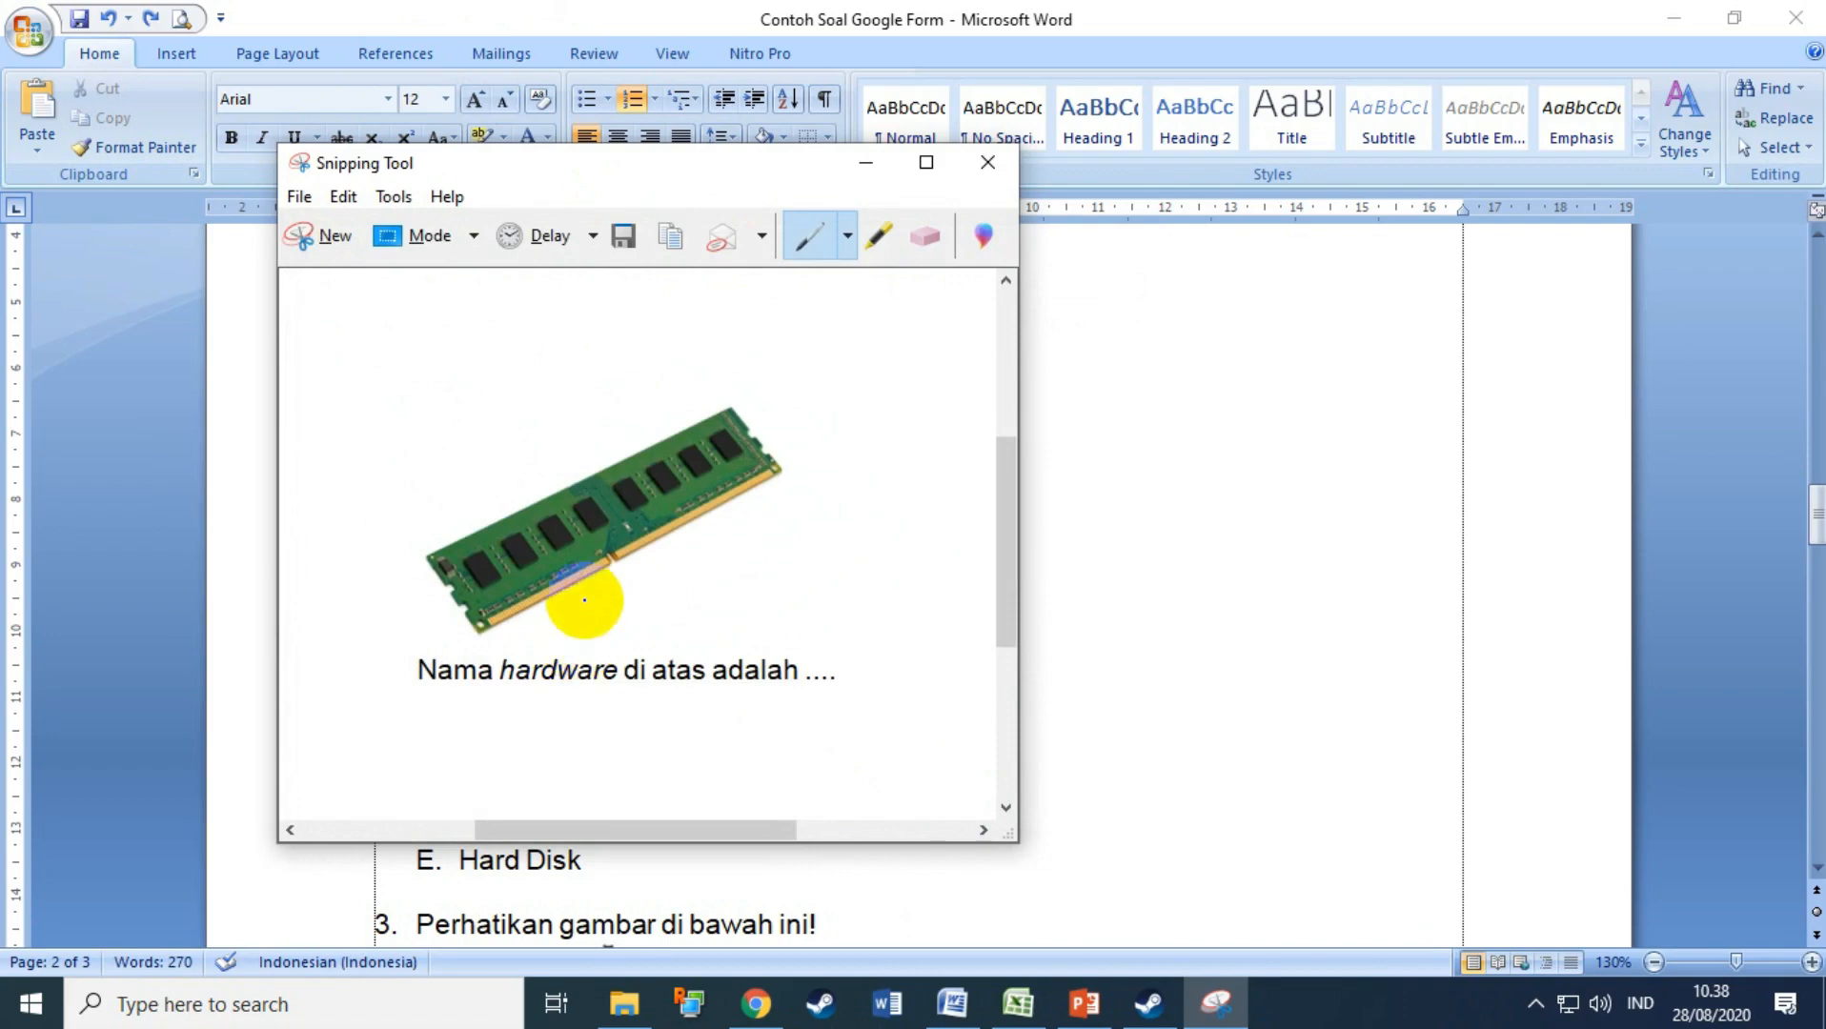
left_click(854, 154)
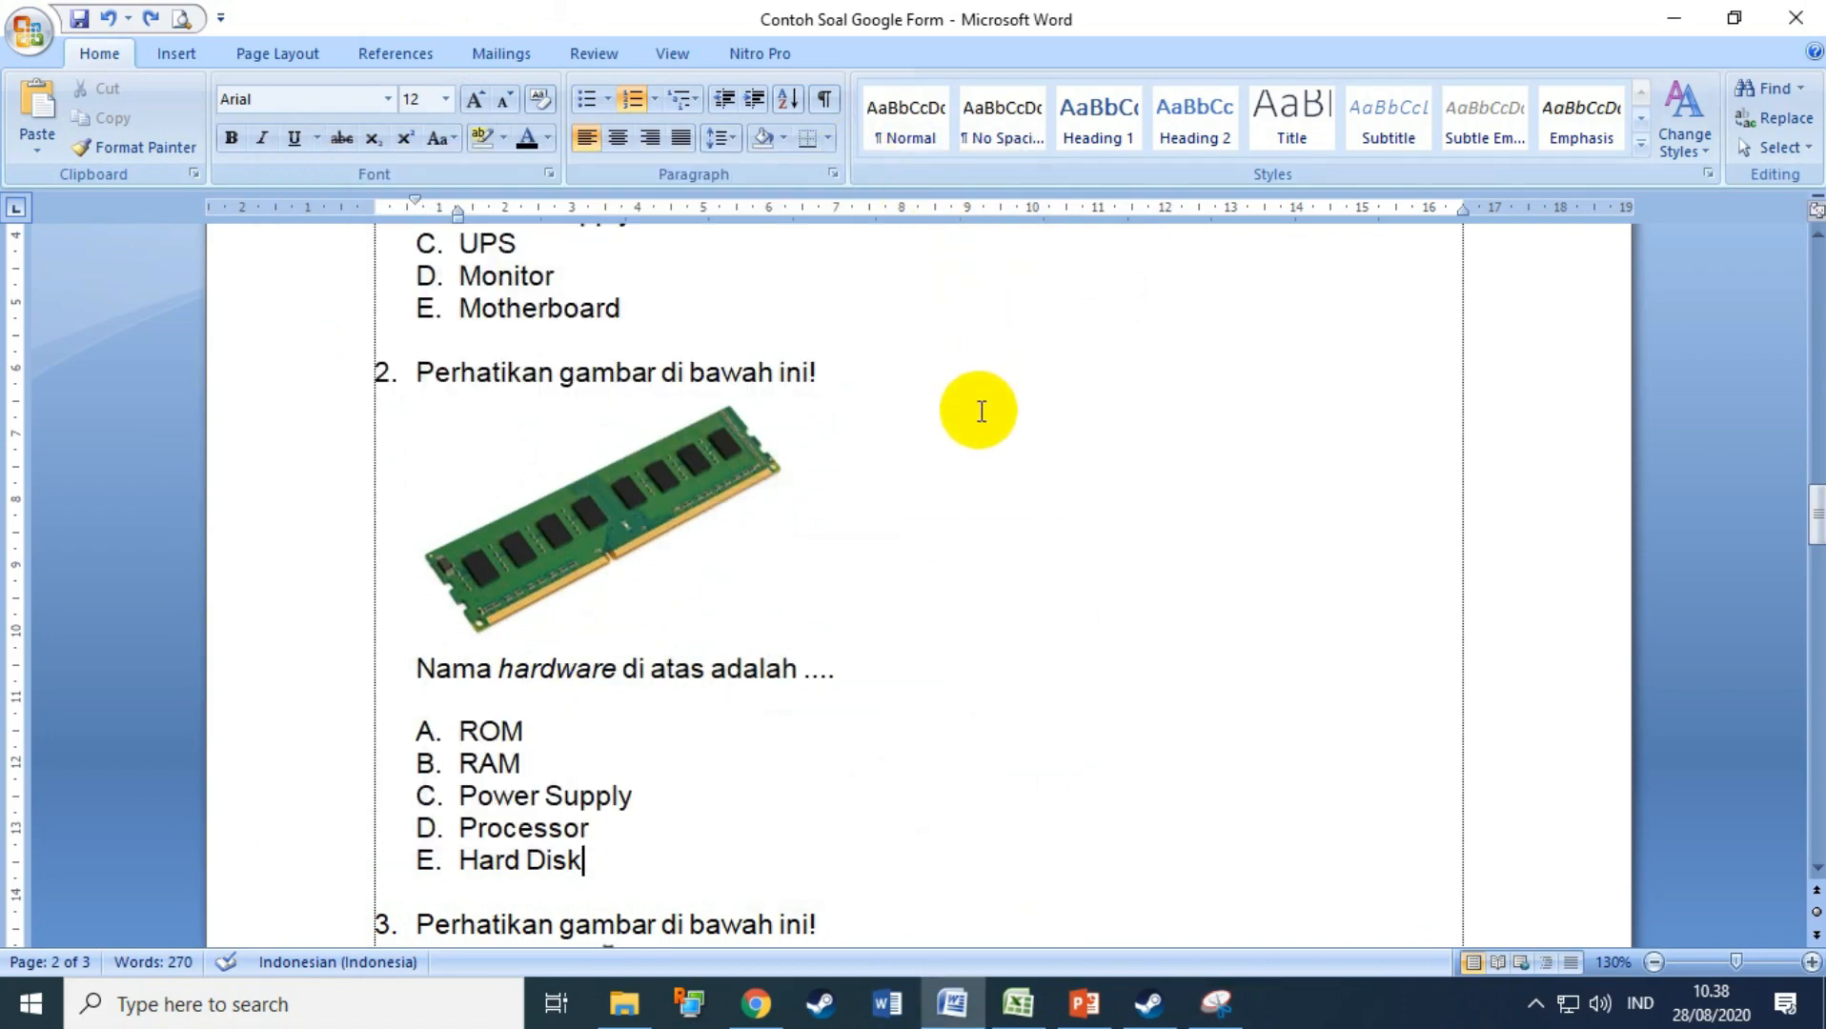
left_click(756, 1004)
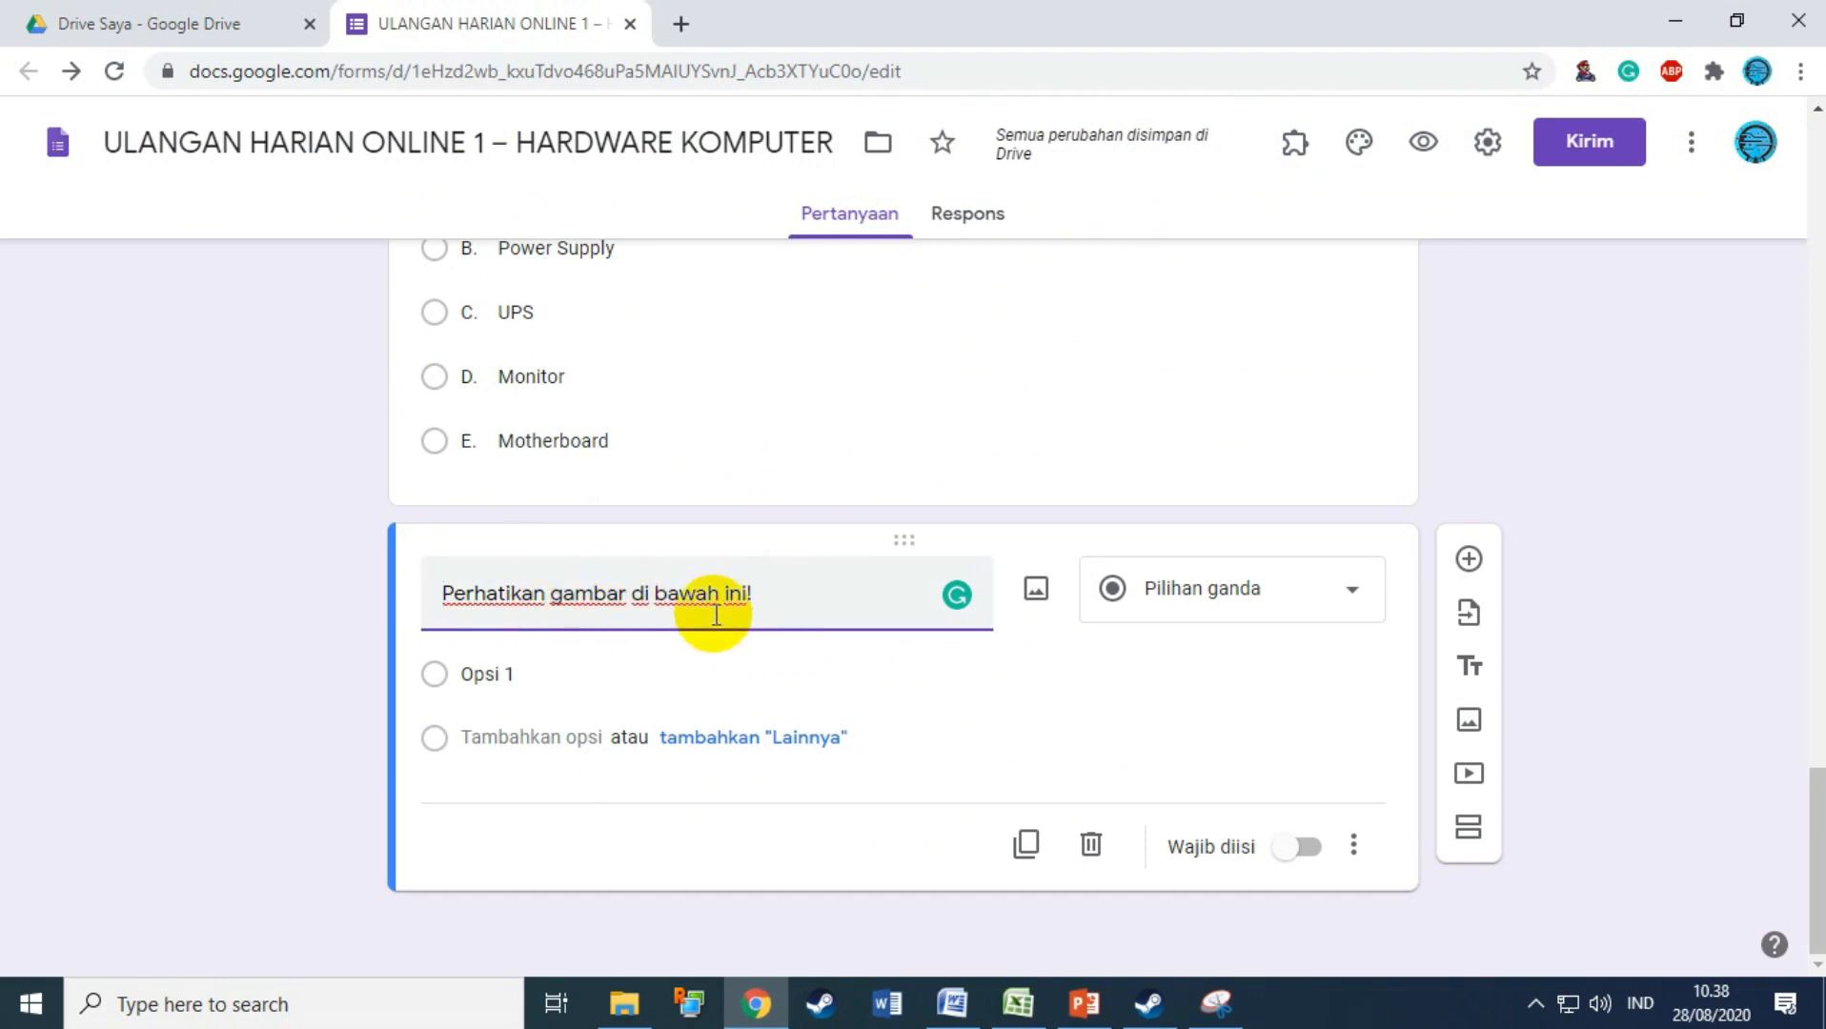
Step: Upload image 2 from PICTURE > soal go form into question 2
left_click(1036, 590)
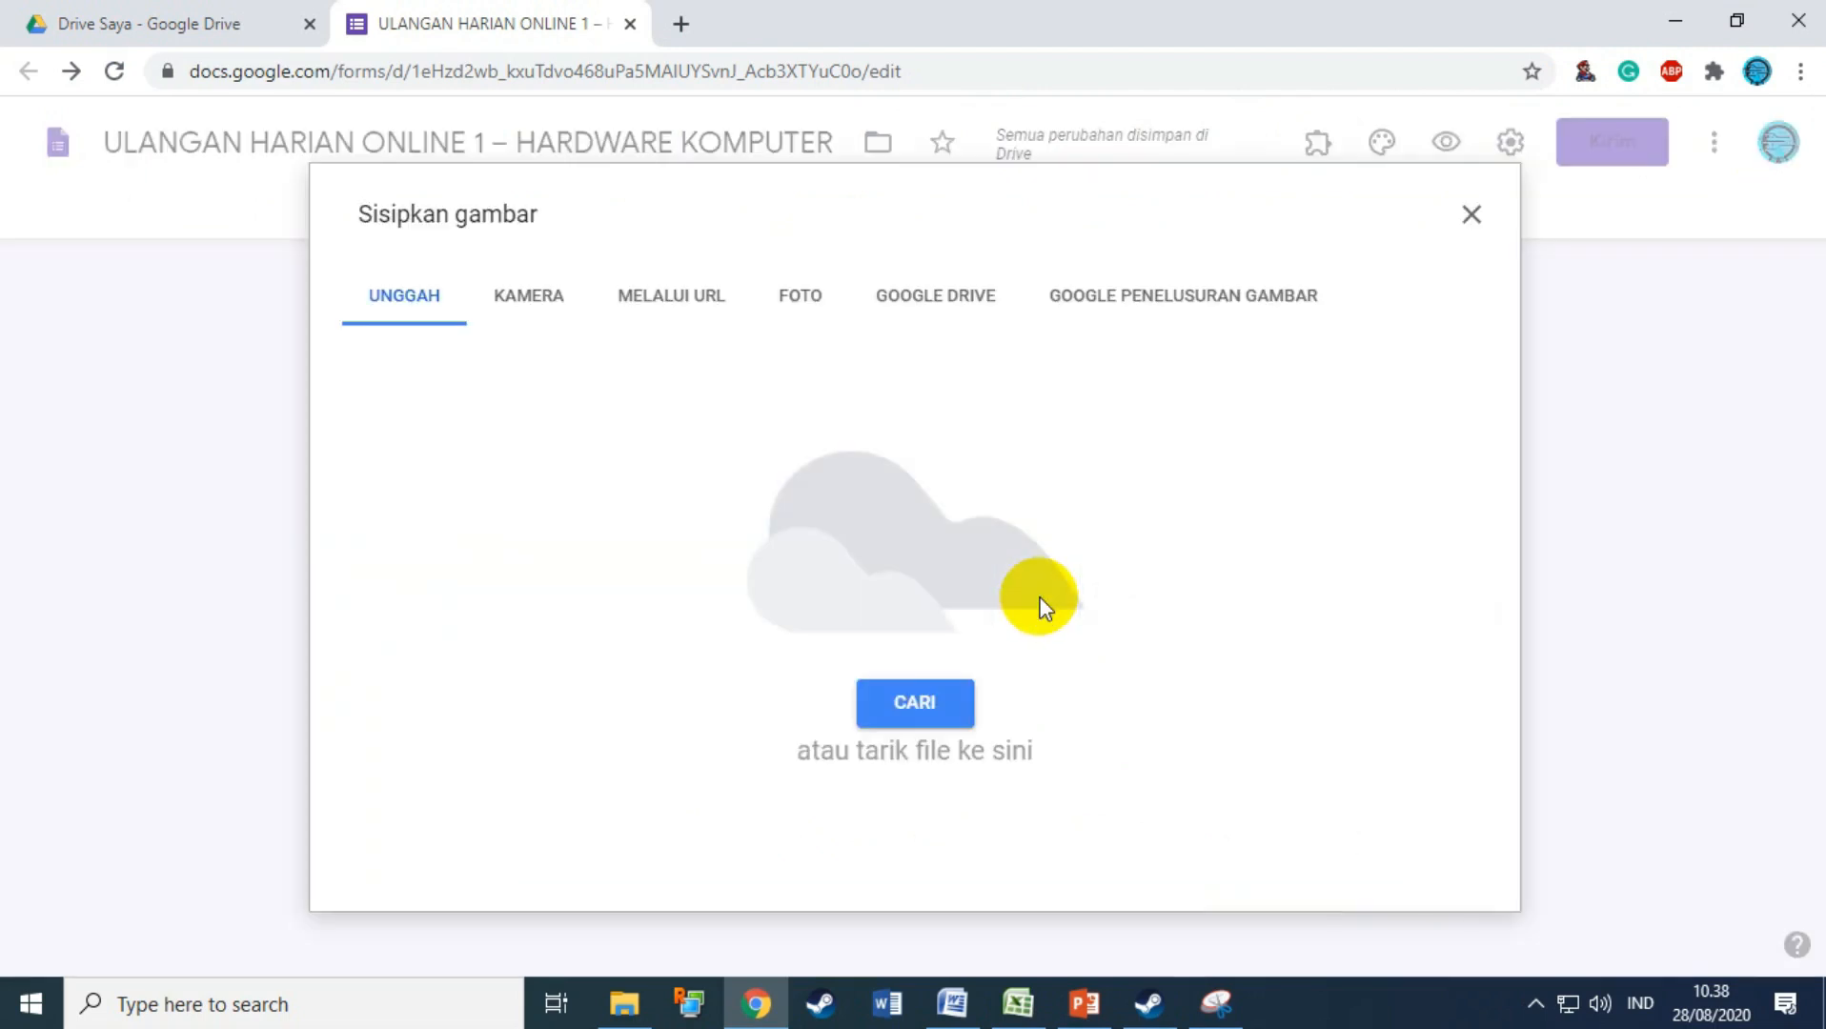
left_click(1468, 205)
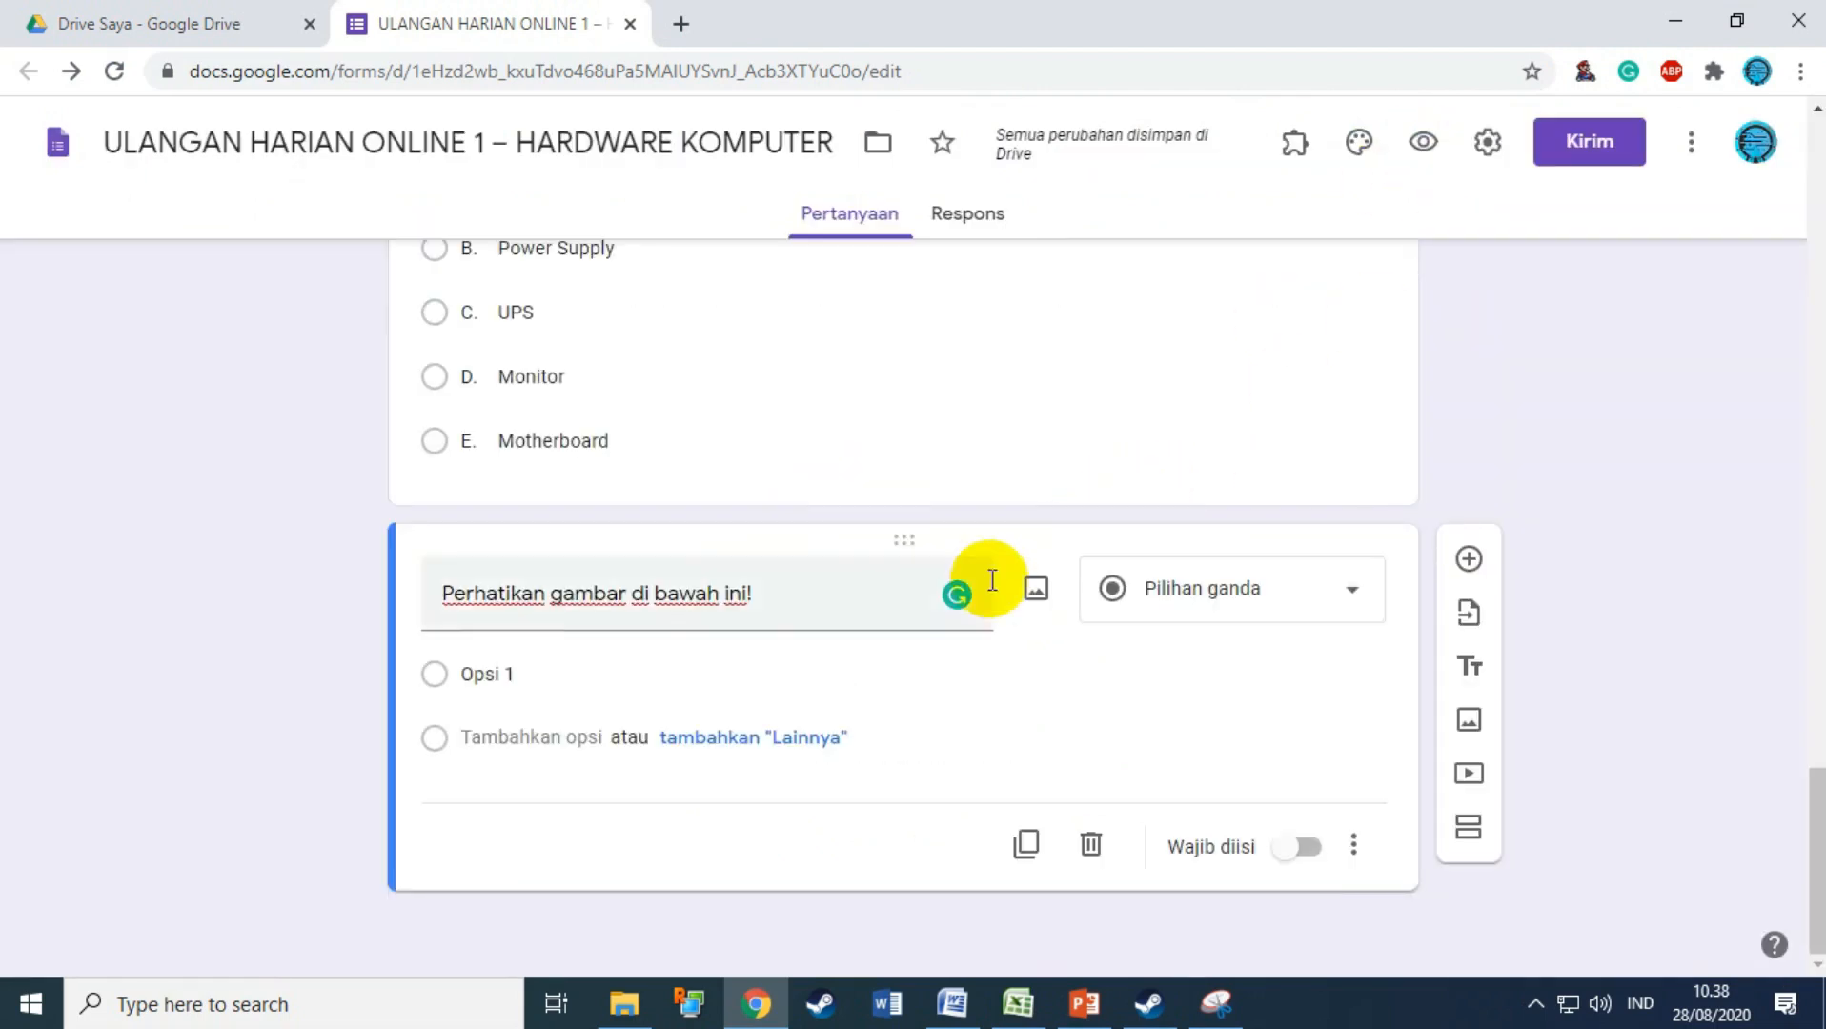
left_click(1037, 591)
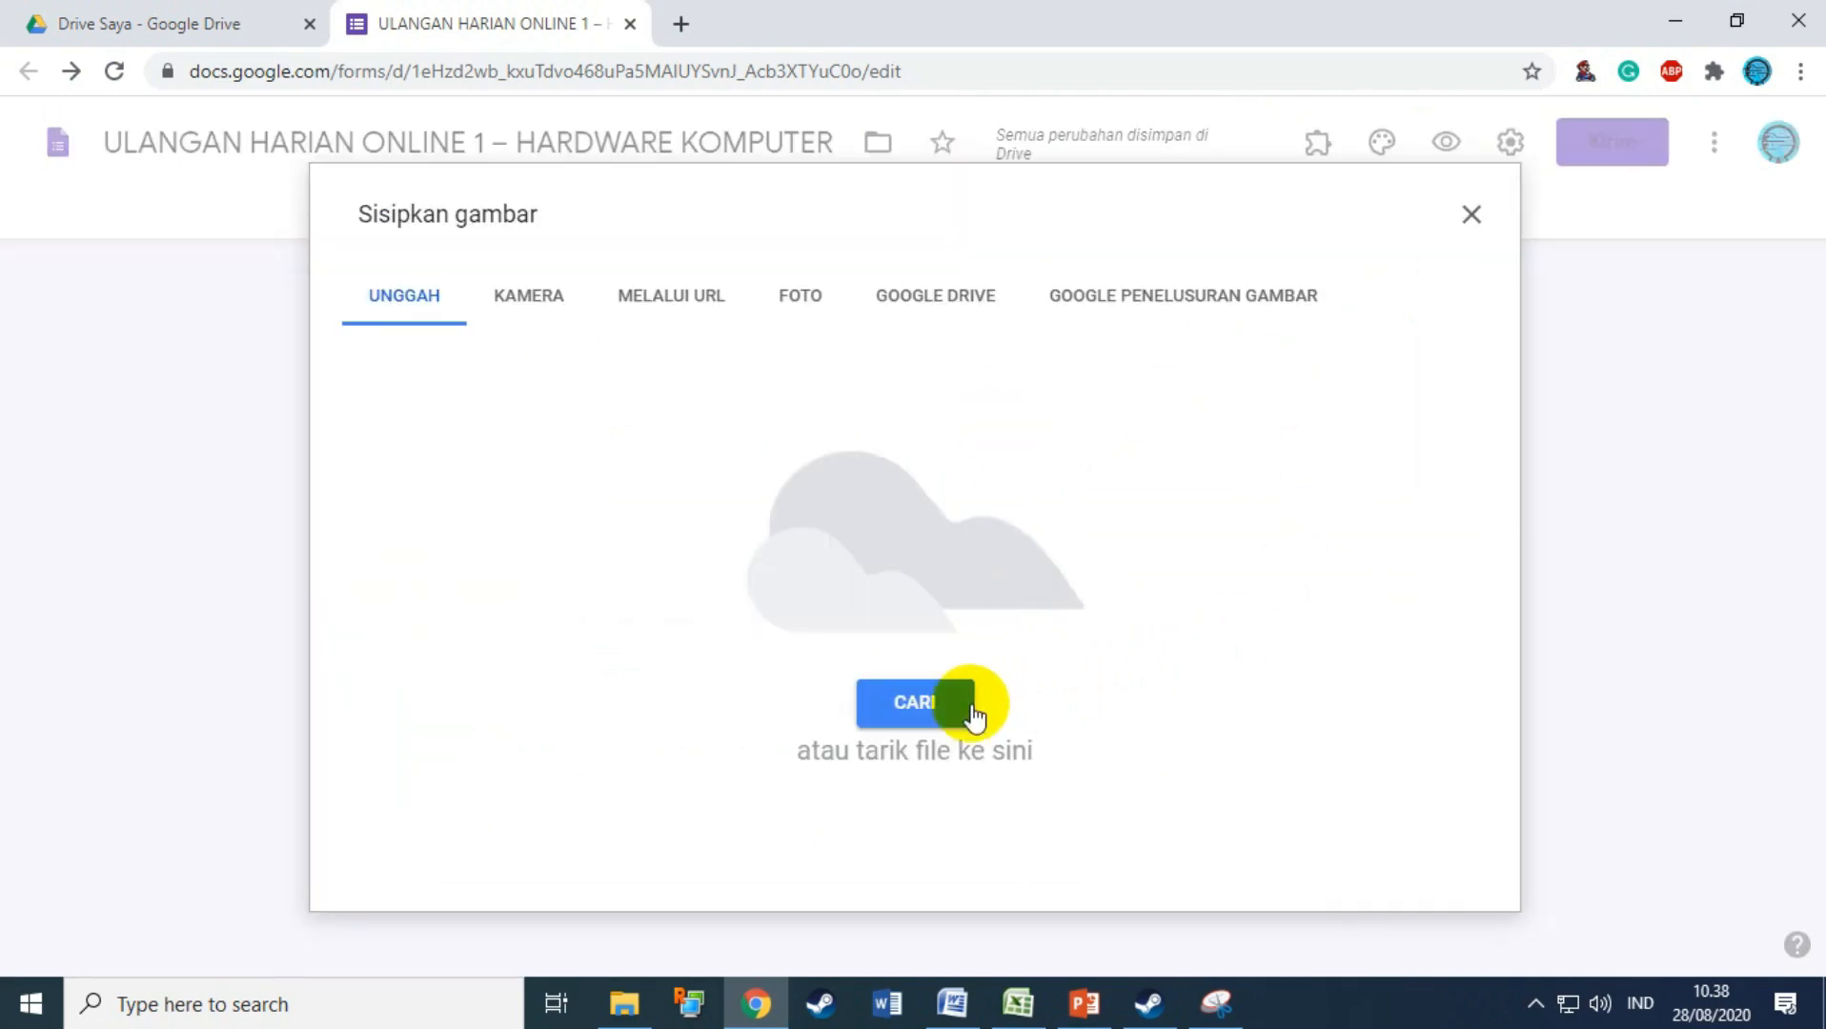
left_click(954, 707)
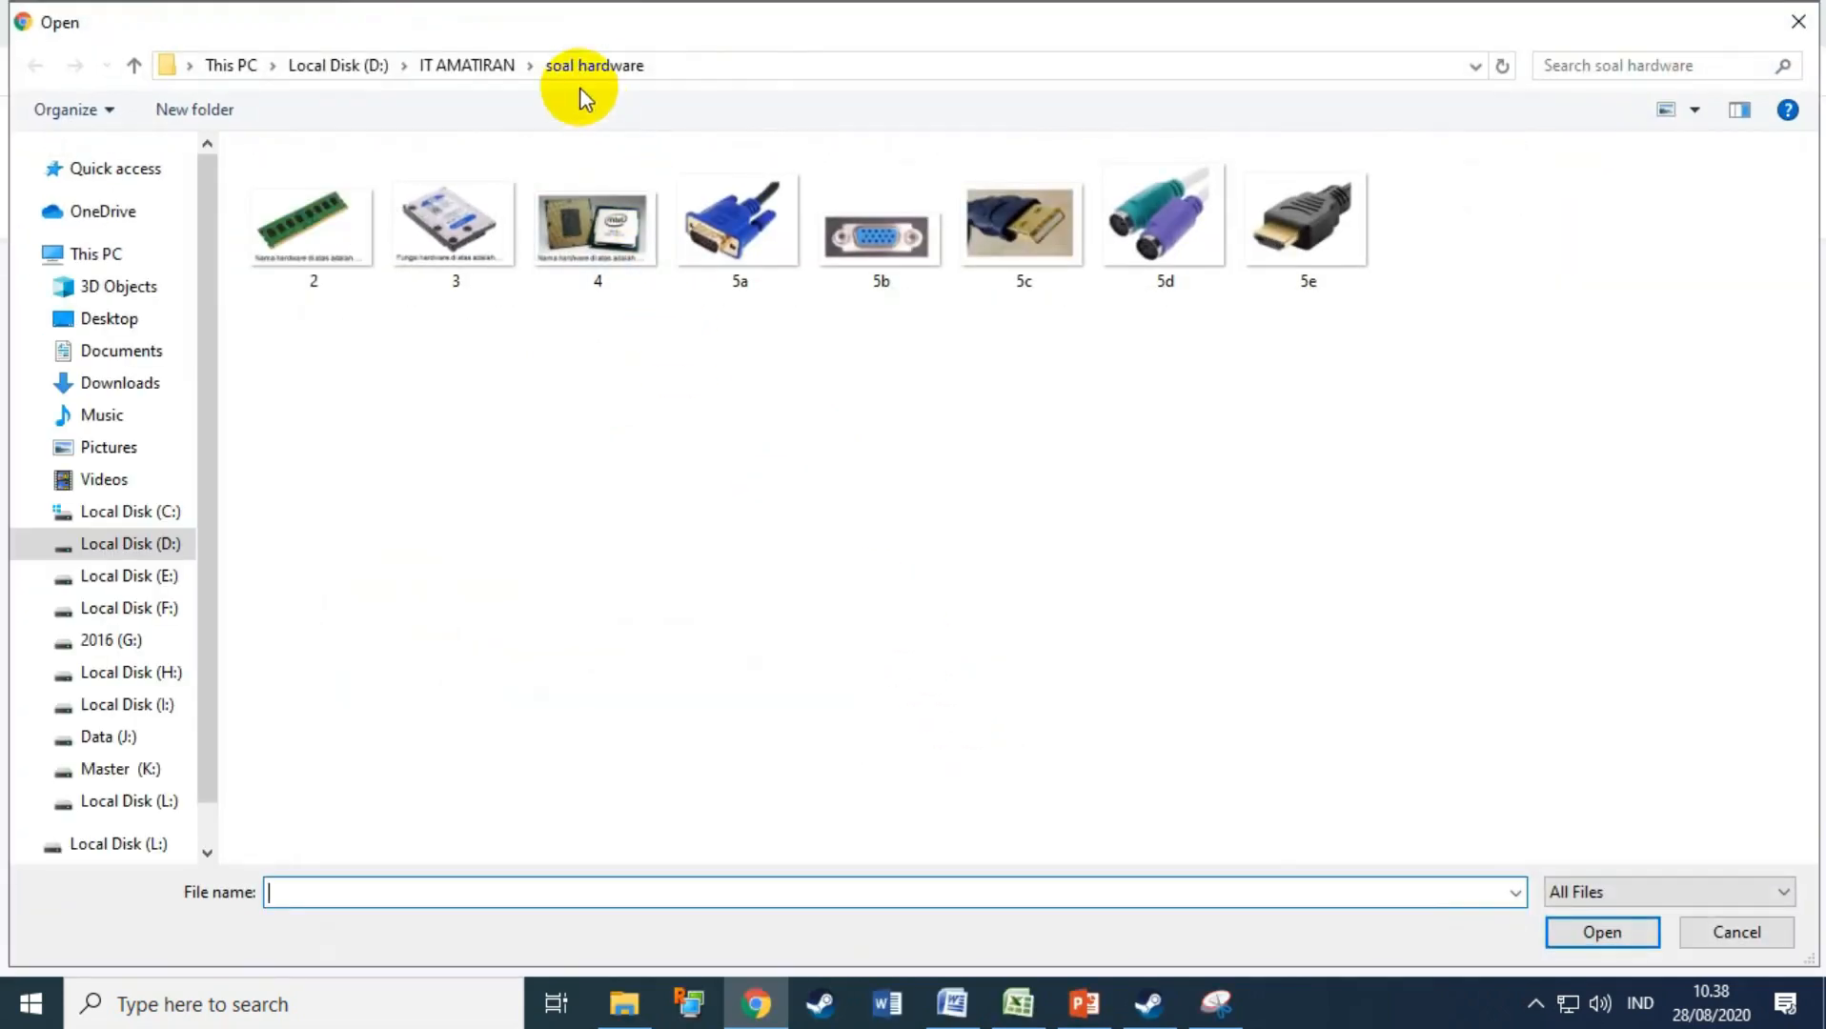
left_click(480, 72)
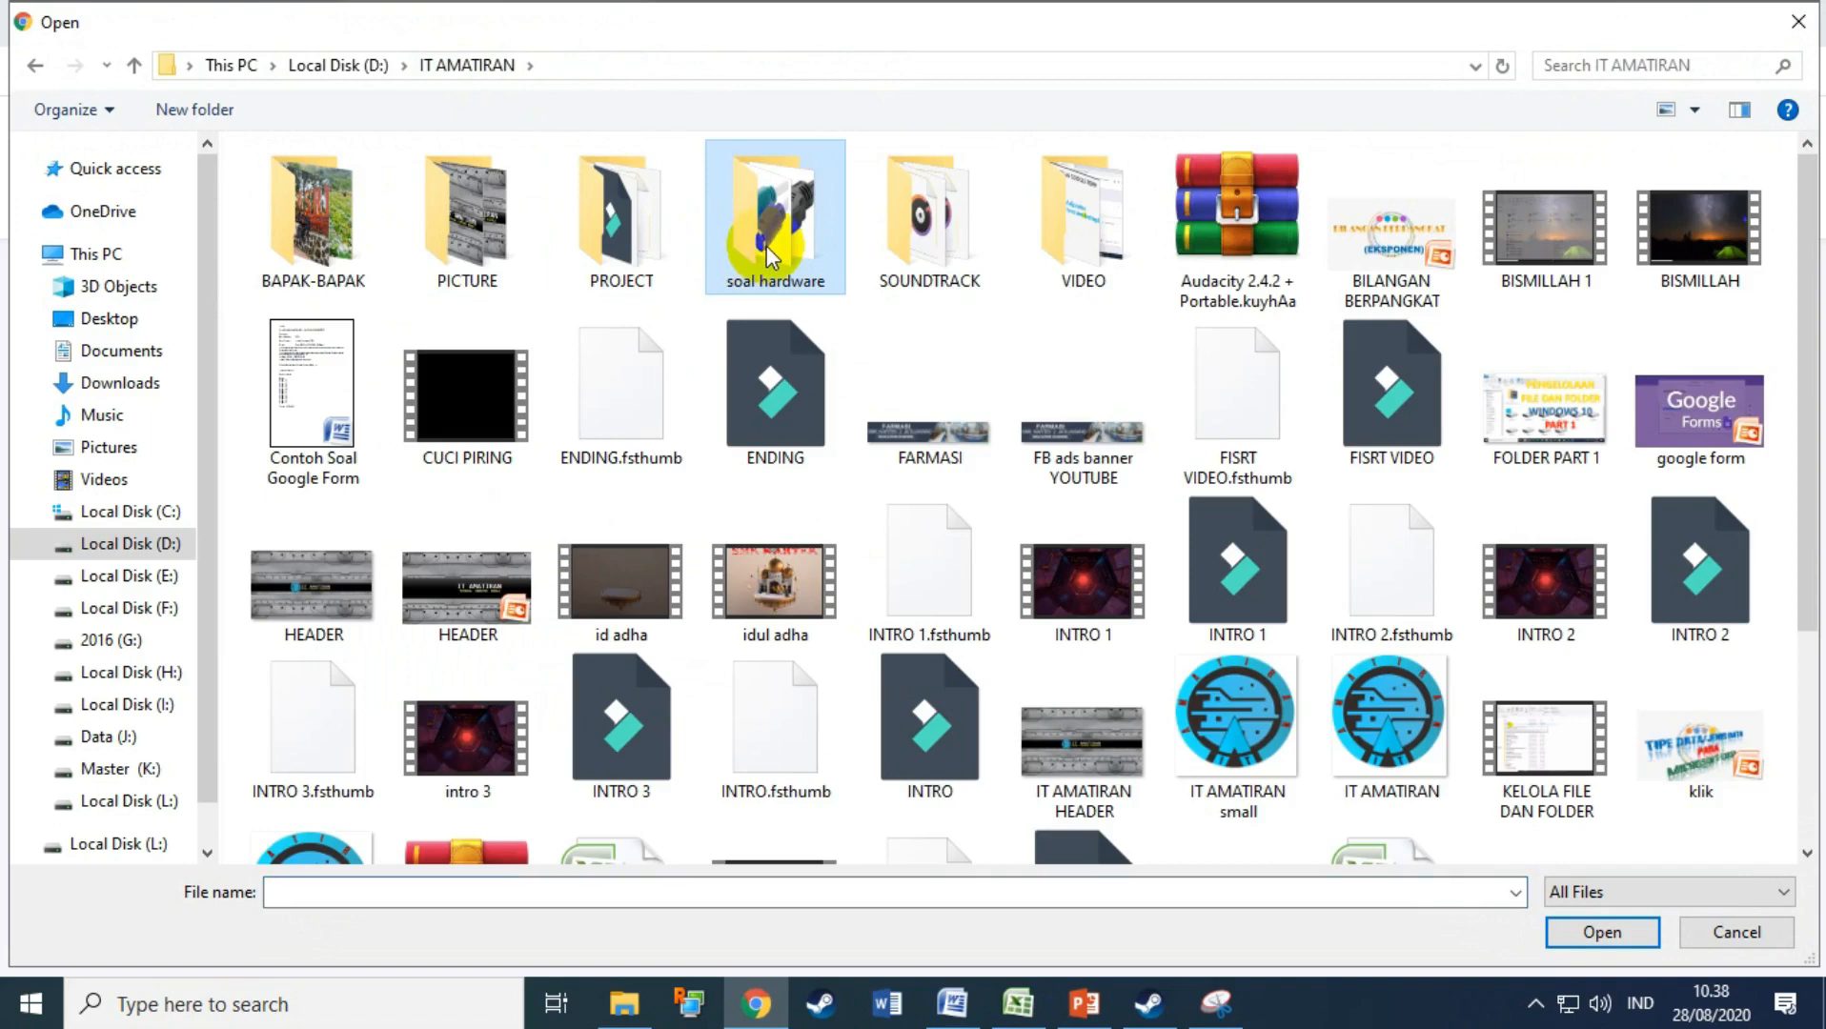
double_click(515, 228)
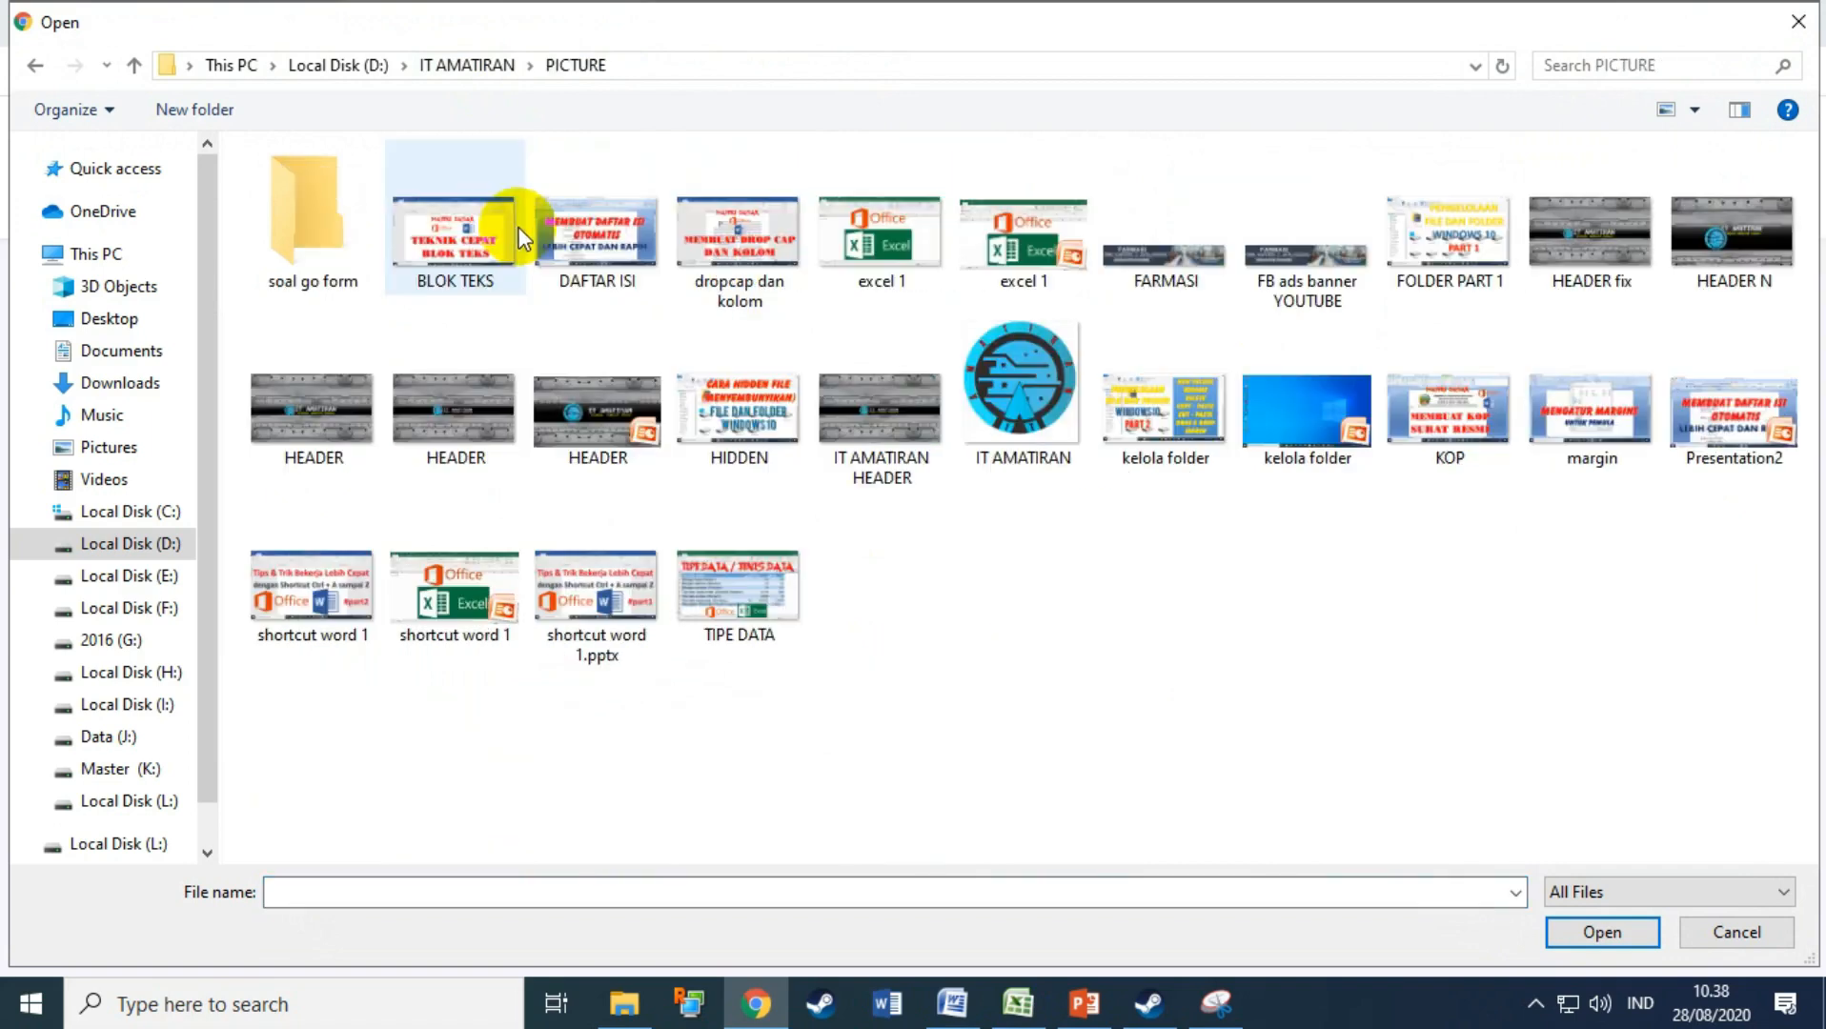
double_click(349, 236)
left_click(308, 236)
left_click(1602, 933)
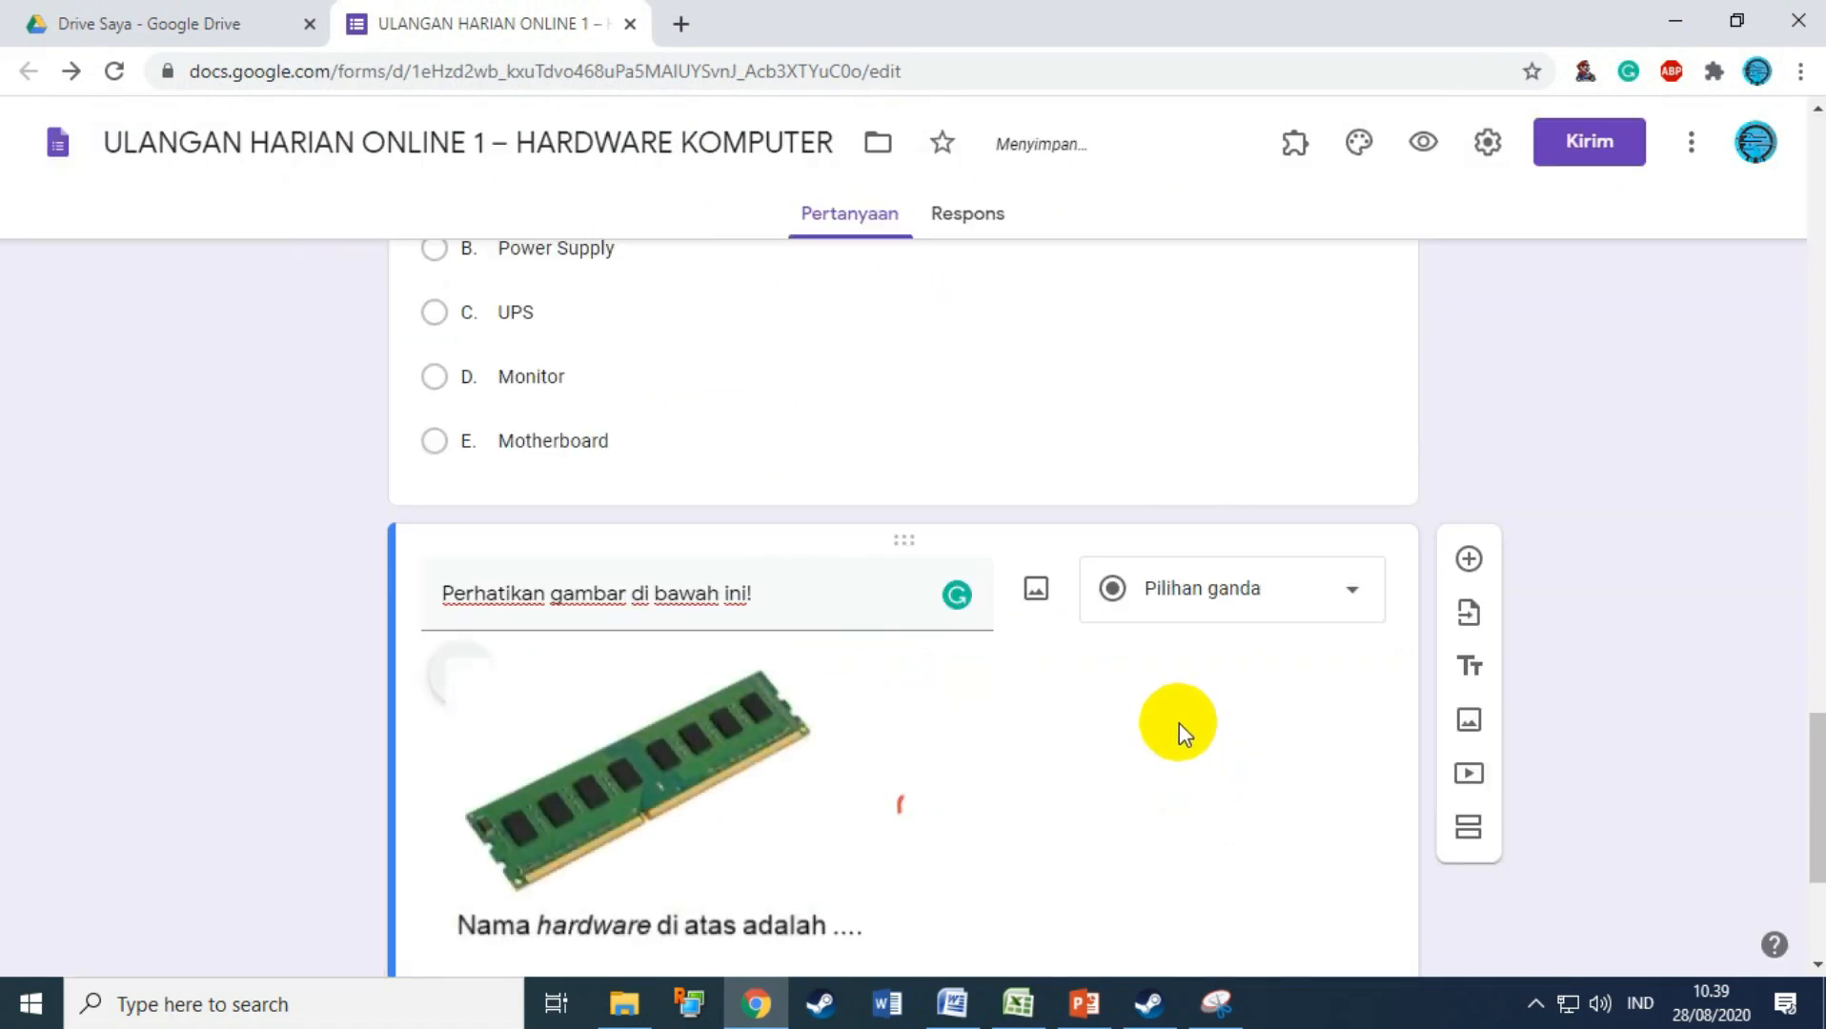
Step: Review question 2's title with its new RAM picture, then go back to the Word test
scroll(1179, 724, "down", 3)
scroll(1178, 722, "up", 1)
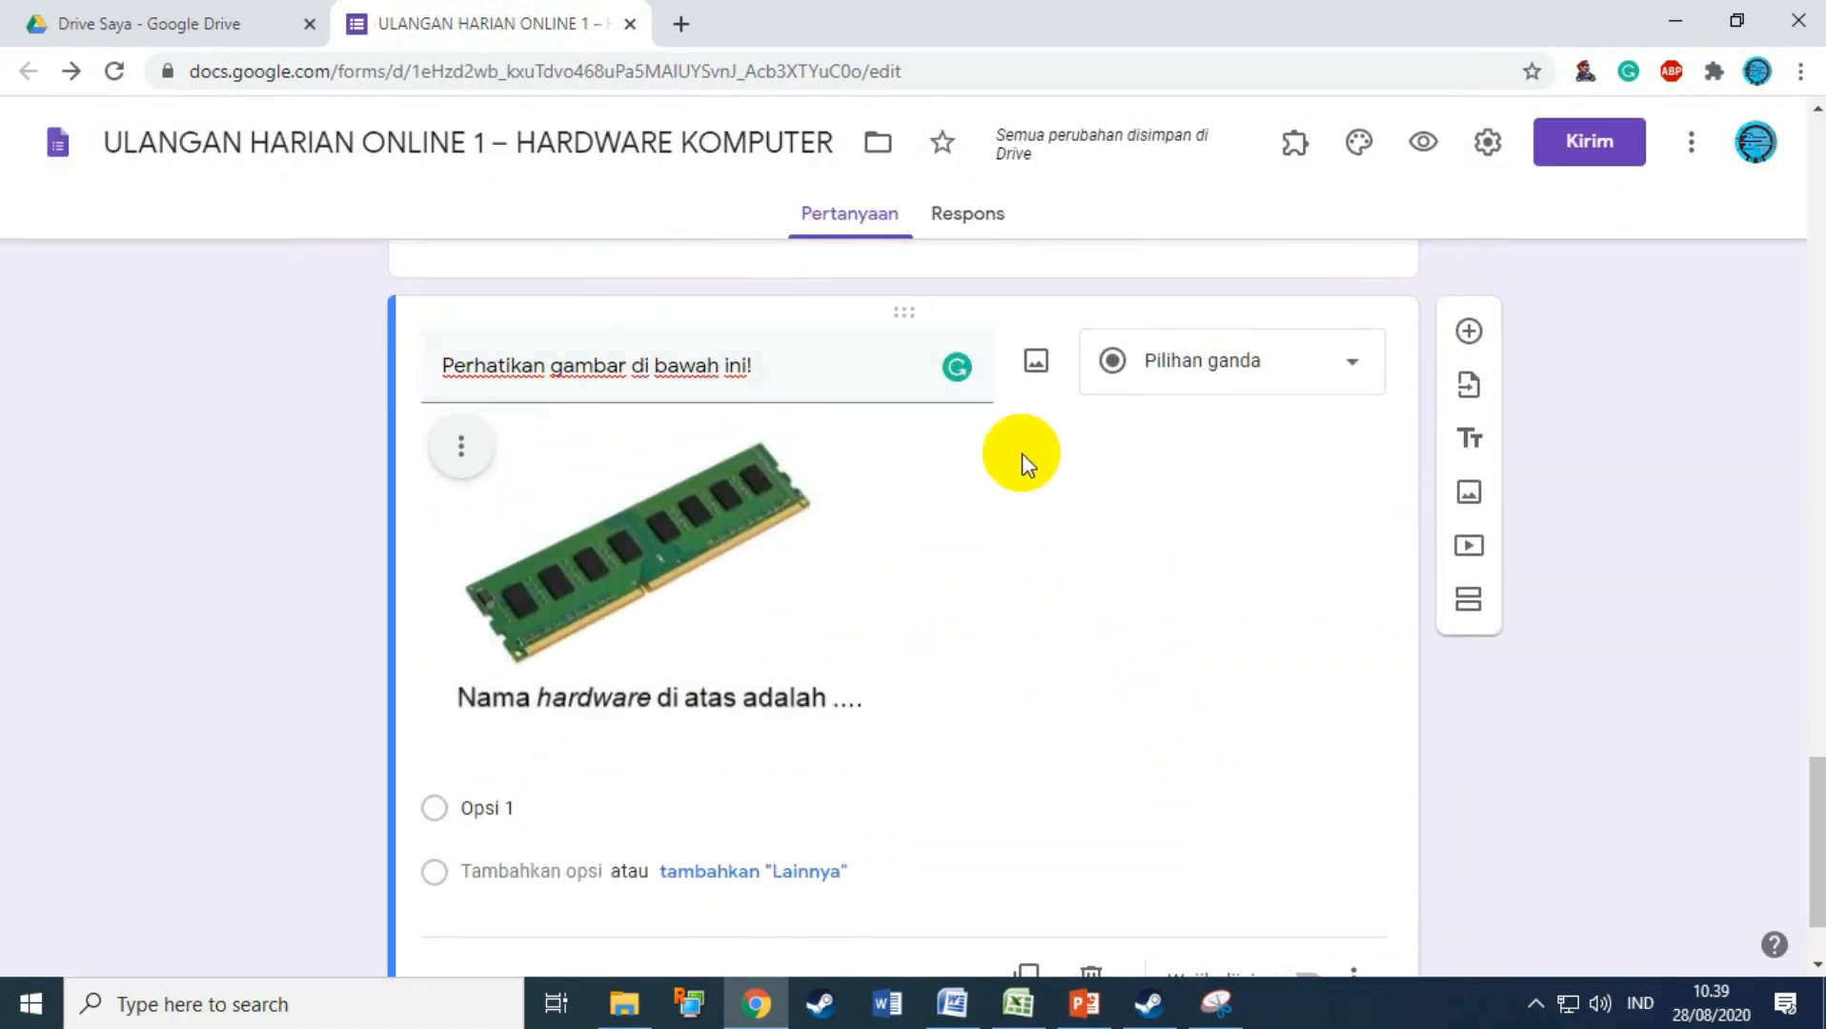
triple_click(582, 366)
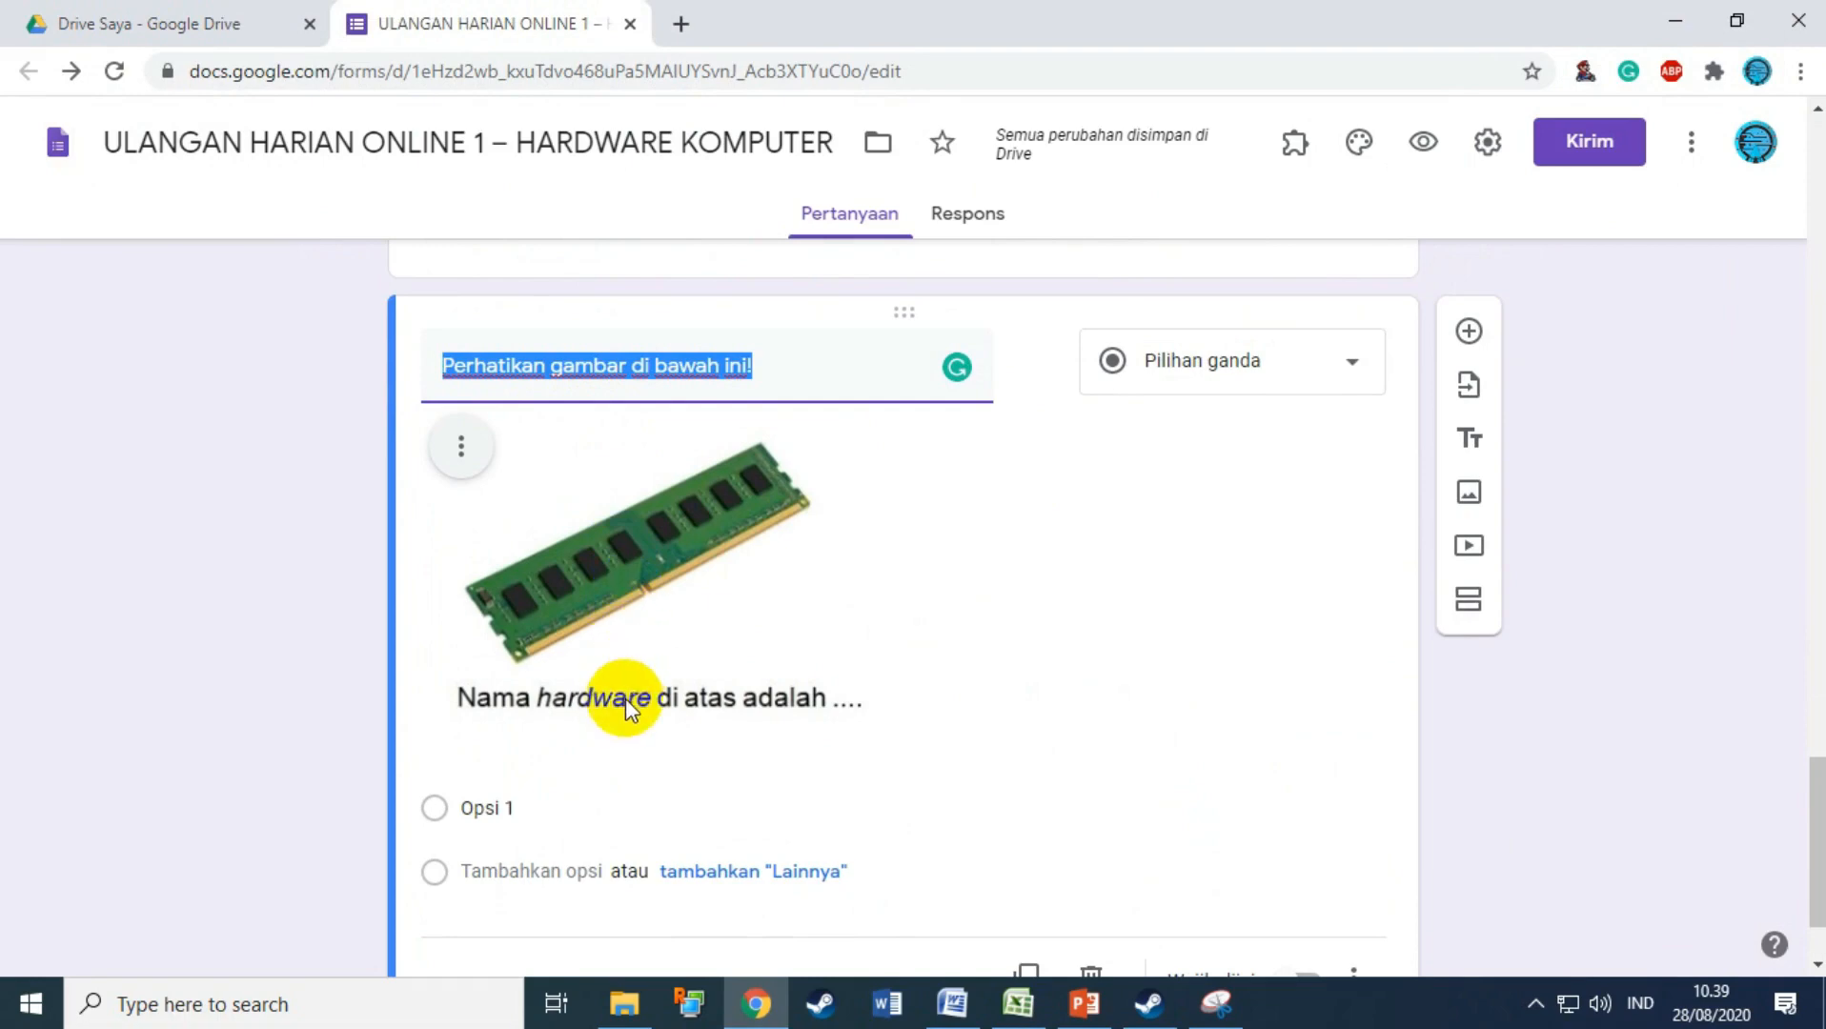
left_click(565, 372)
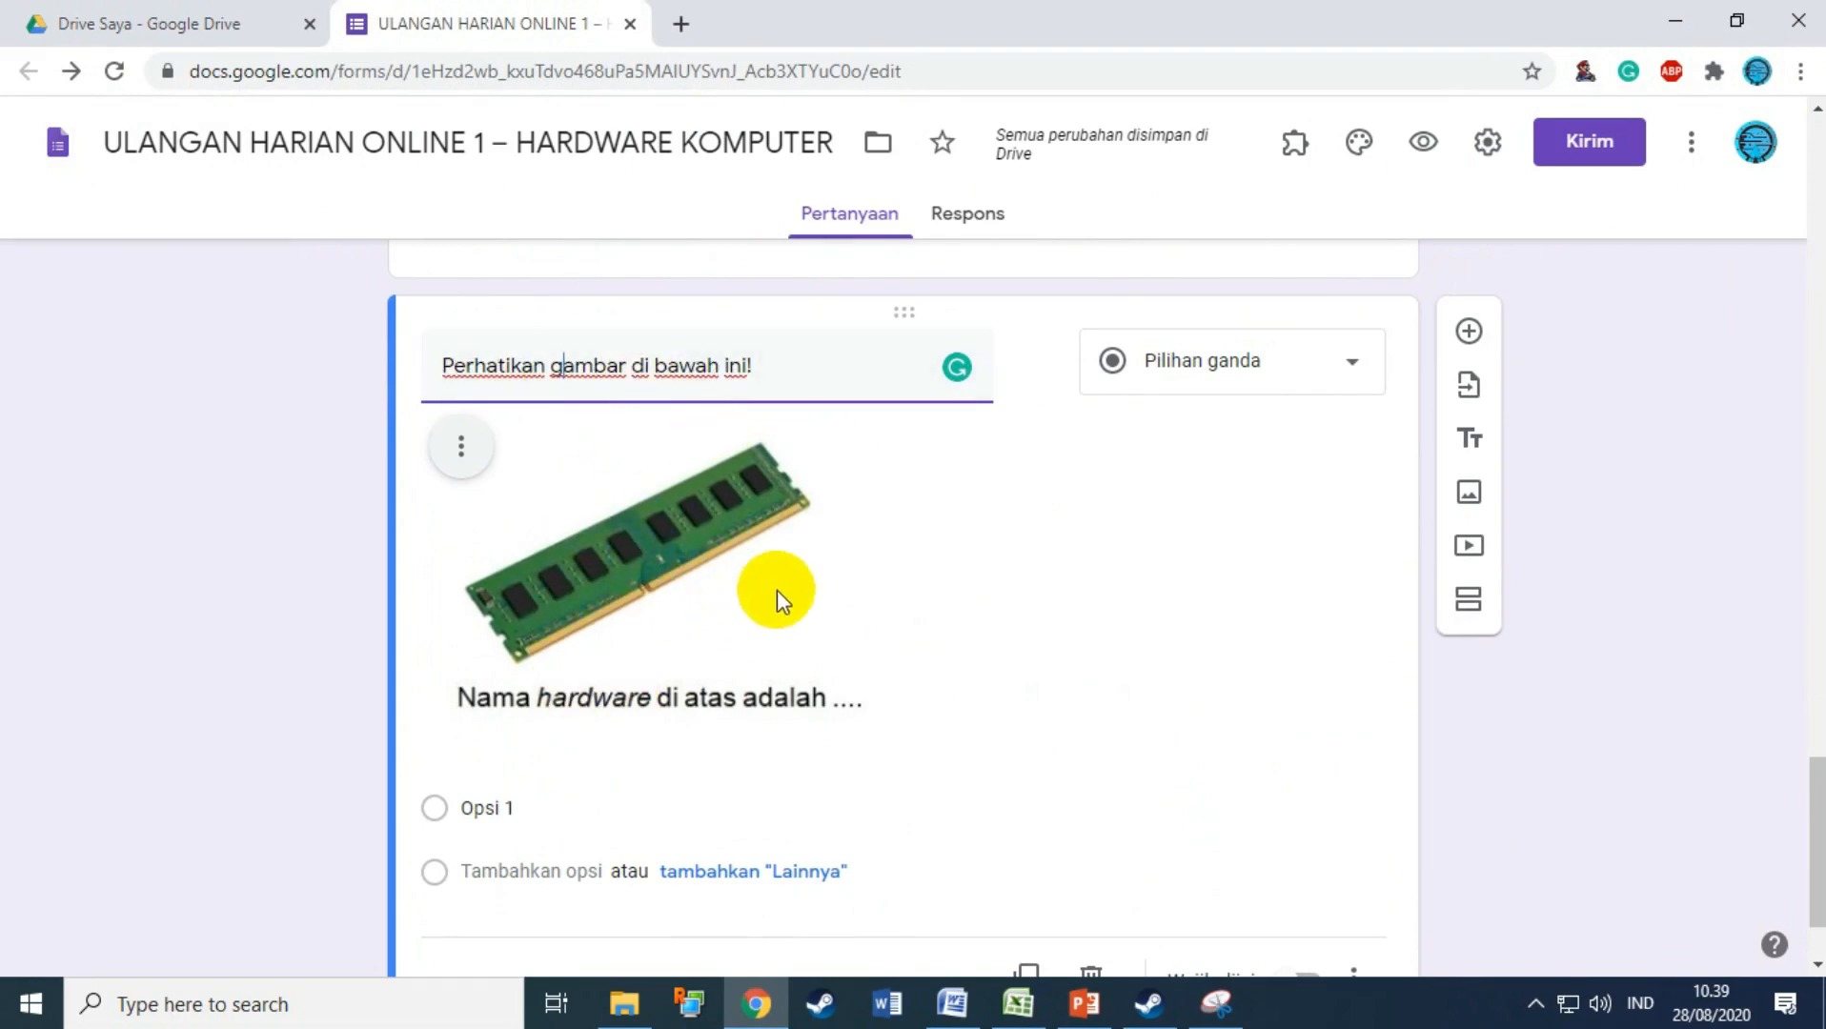
left_click(956, 1008)
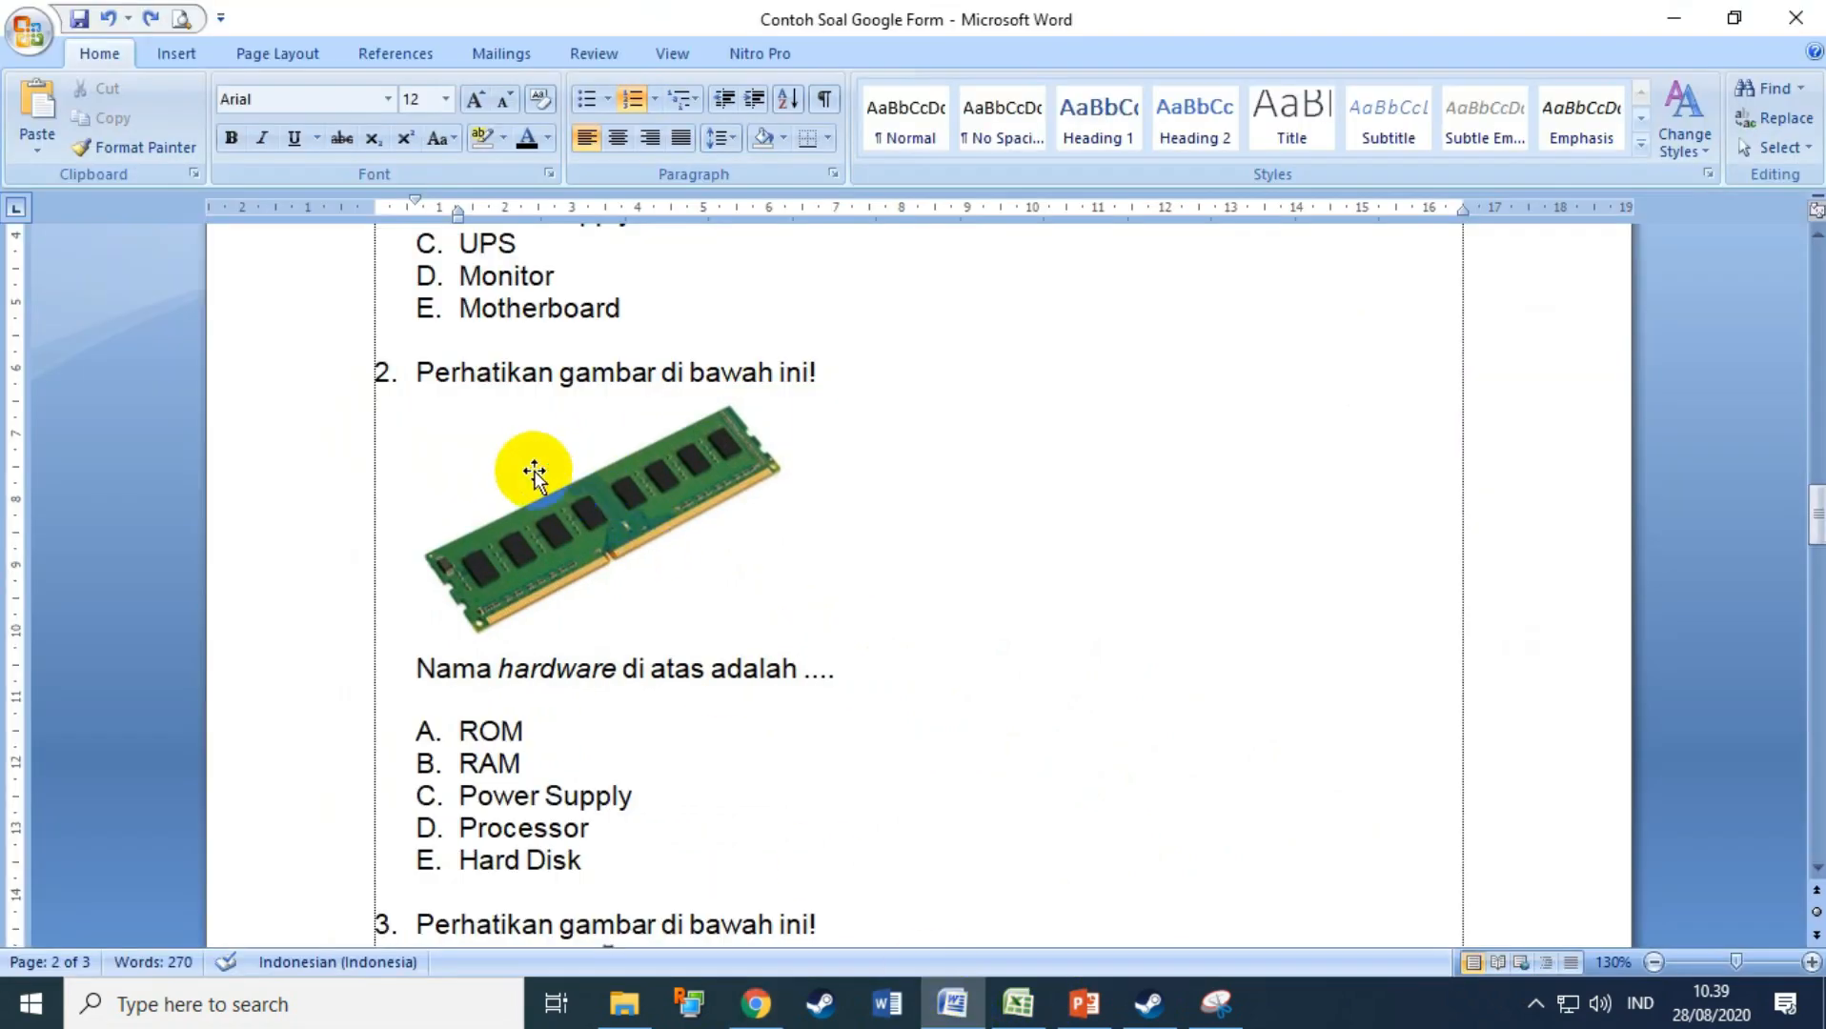
Step: Re-snip question 2 with its instruction line, picture and caption, overwriting 2.JPG
left_click(1217, 1003)
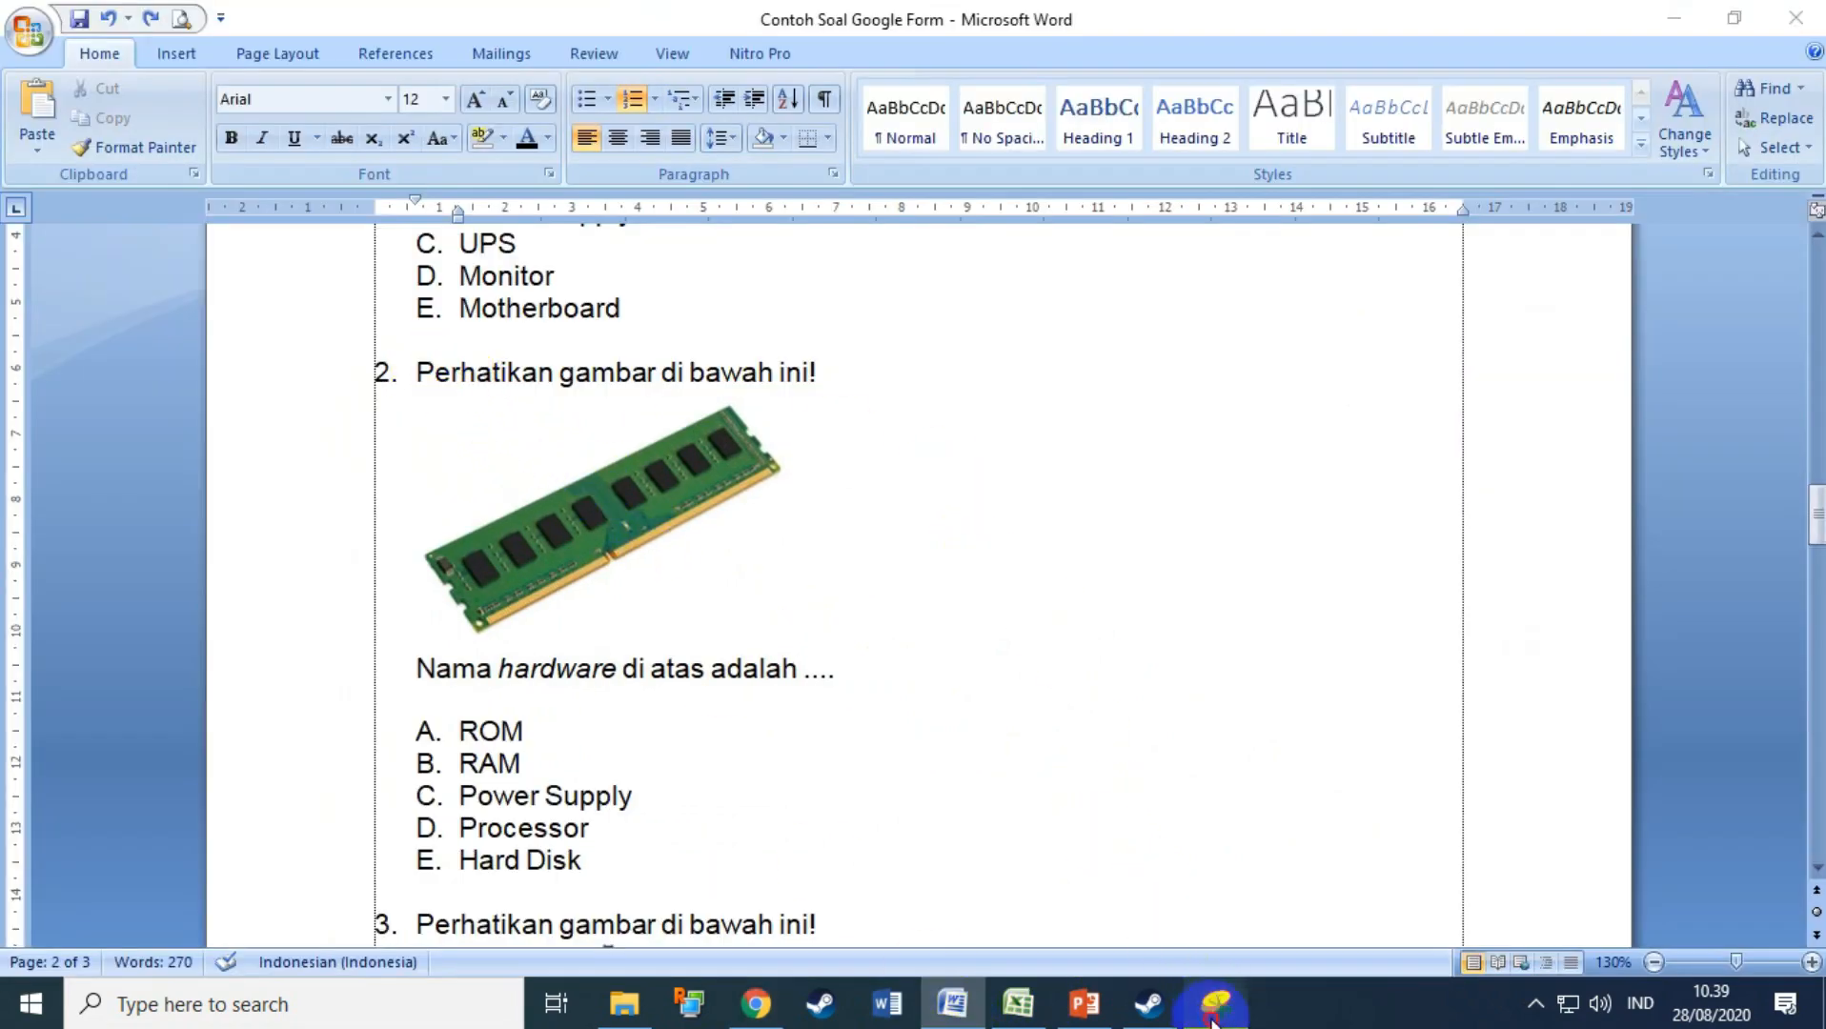
left_click(324, 255)
left_click_drag(401, 339, 878, 693)
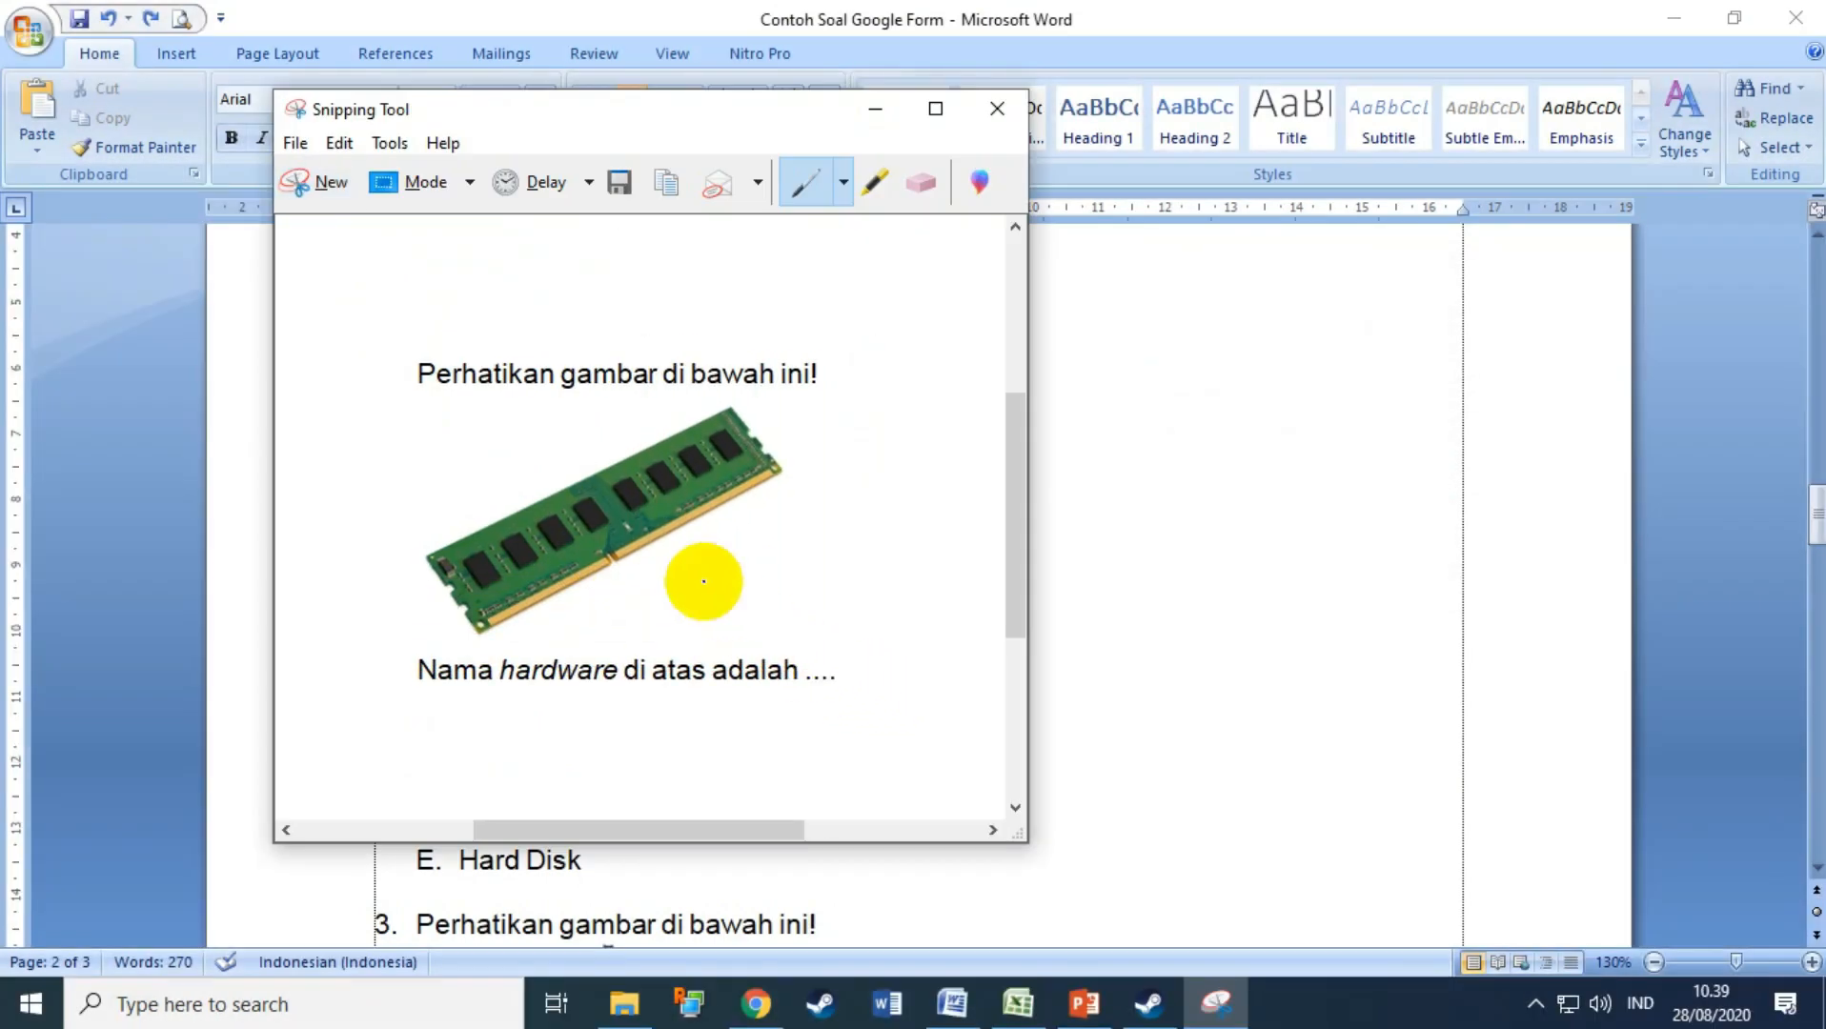
left_click(621, 183)
left_click(572, 388)
left_click(937, 748)
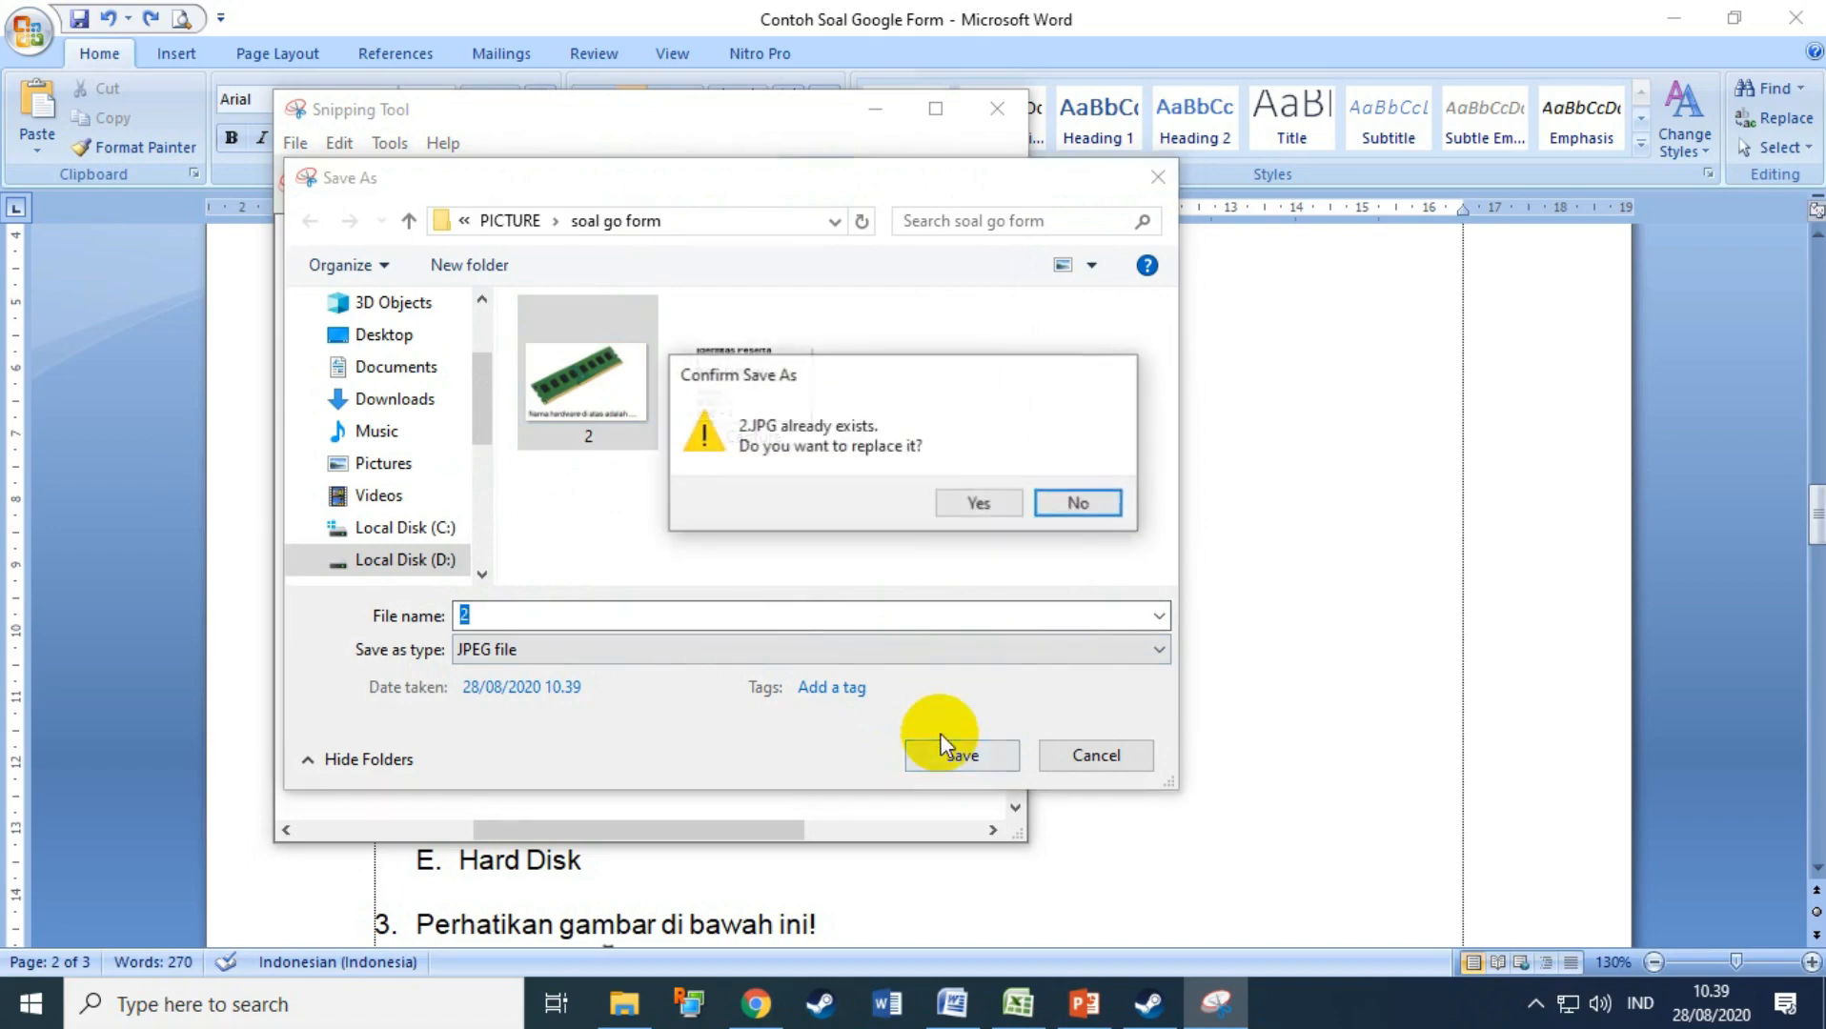
left_click(976, 502)
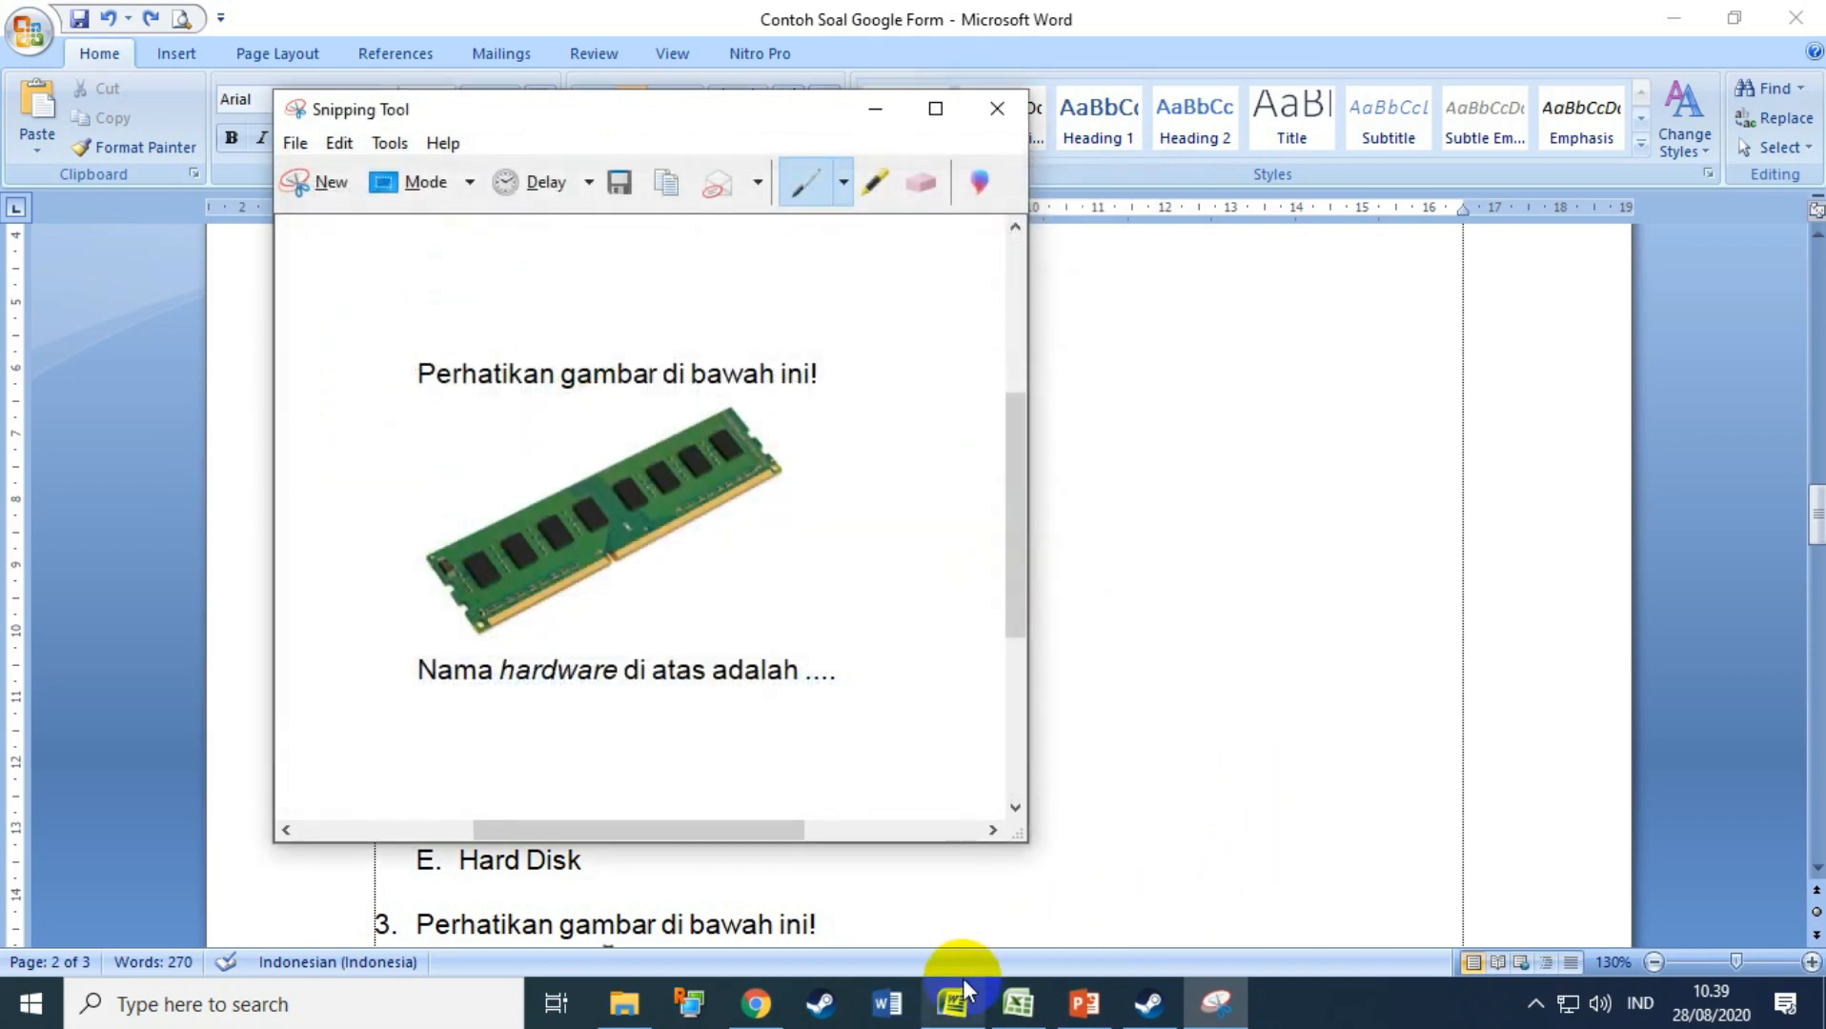
Step: Delete the text of question 2's title in the form
left_click(756, 1002)
left_click_drag(771, 366, 163, 322)
key("BackSpace")
left_click(680, 477)
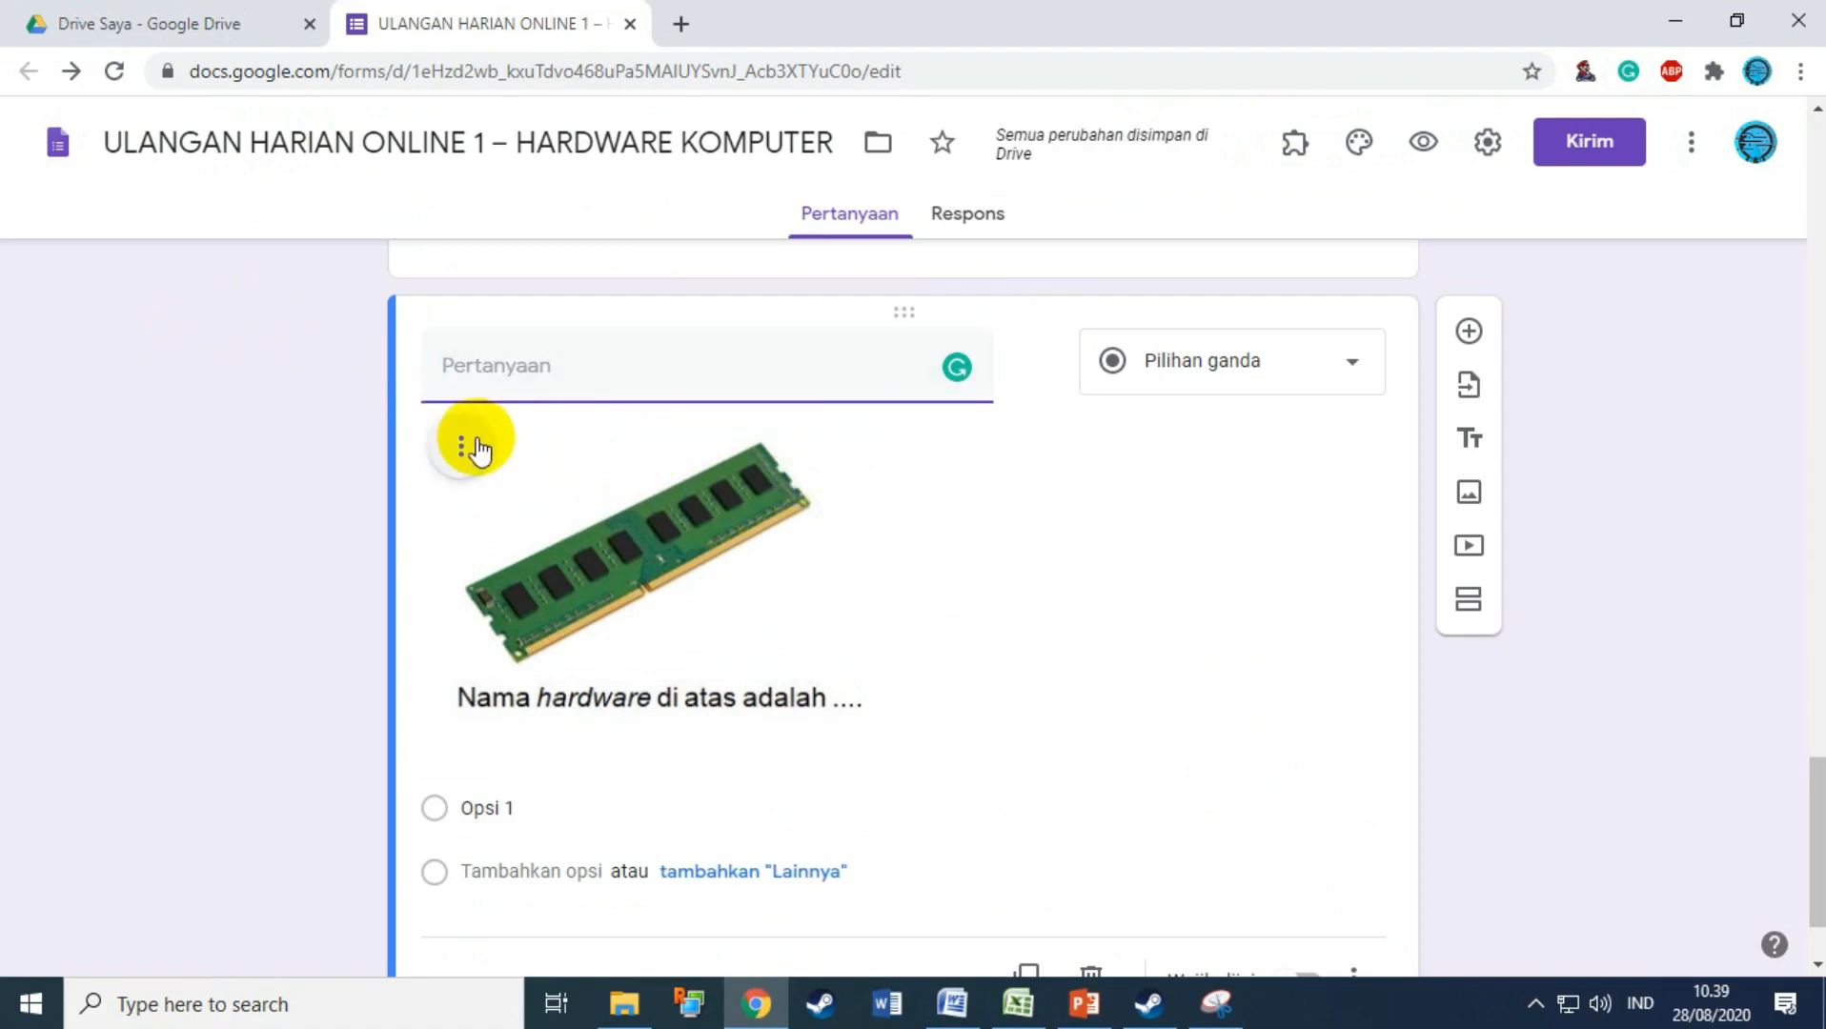
Step: Replace question 2's old image with the re-saved image 2
left_click(462, 443)
left_click(351, 715)
scroll(810, 515, "up", 4)
scroll(811, 648, "down", 1)
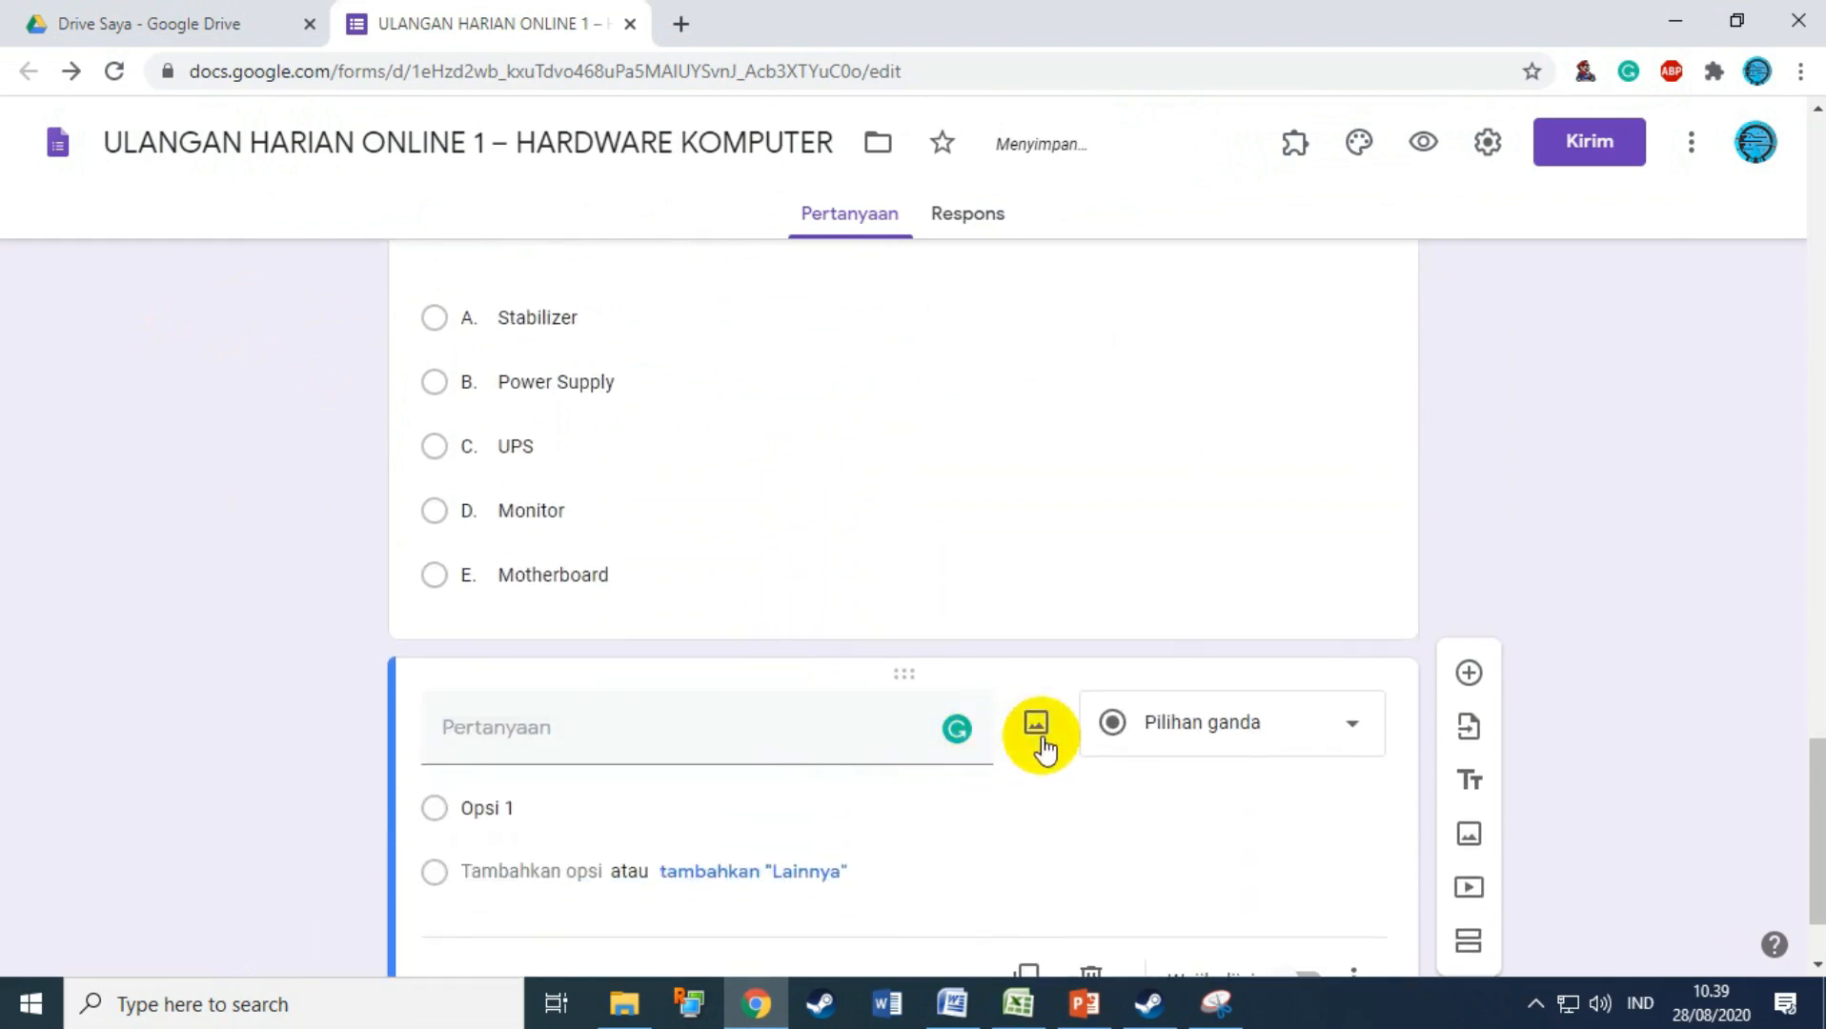
left_click(1037, 732)
left_click(952, 721)
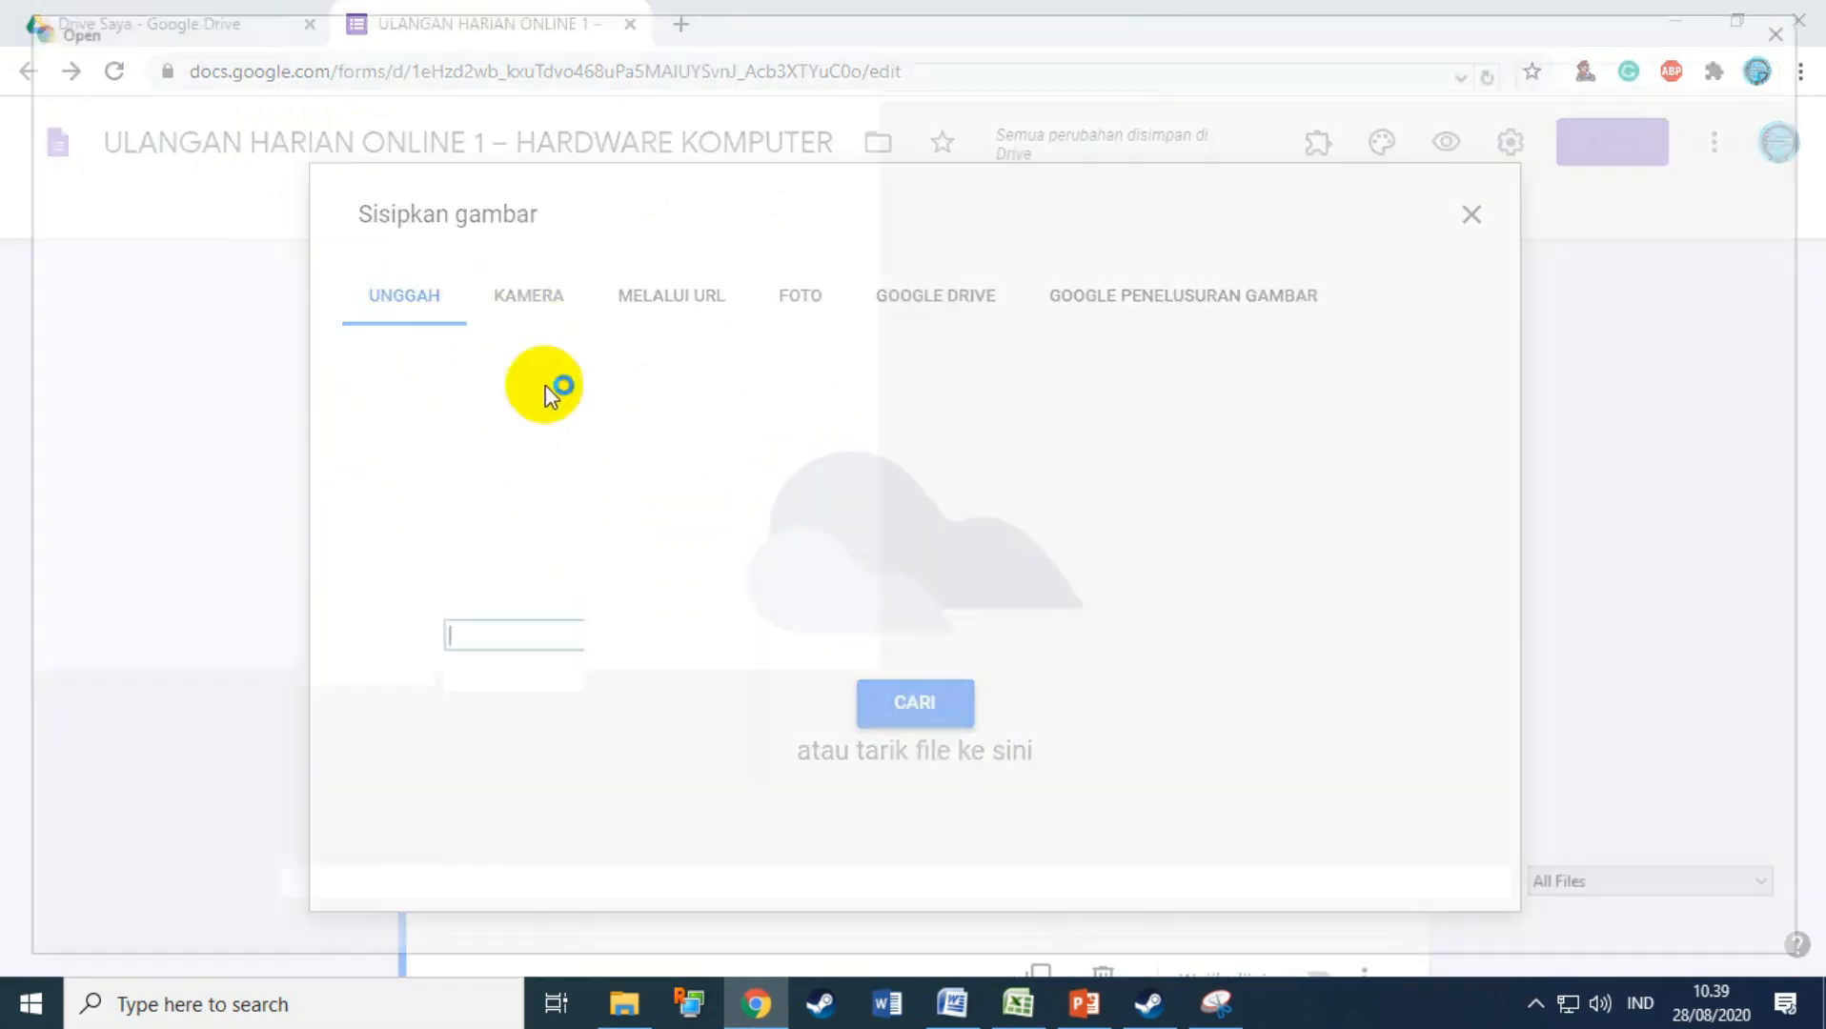
double_click(362, 257)
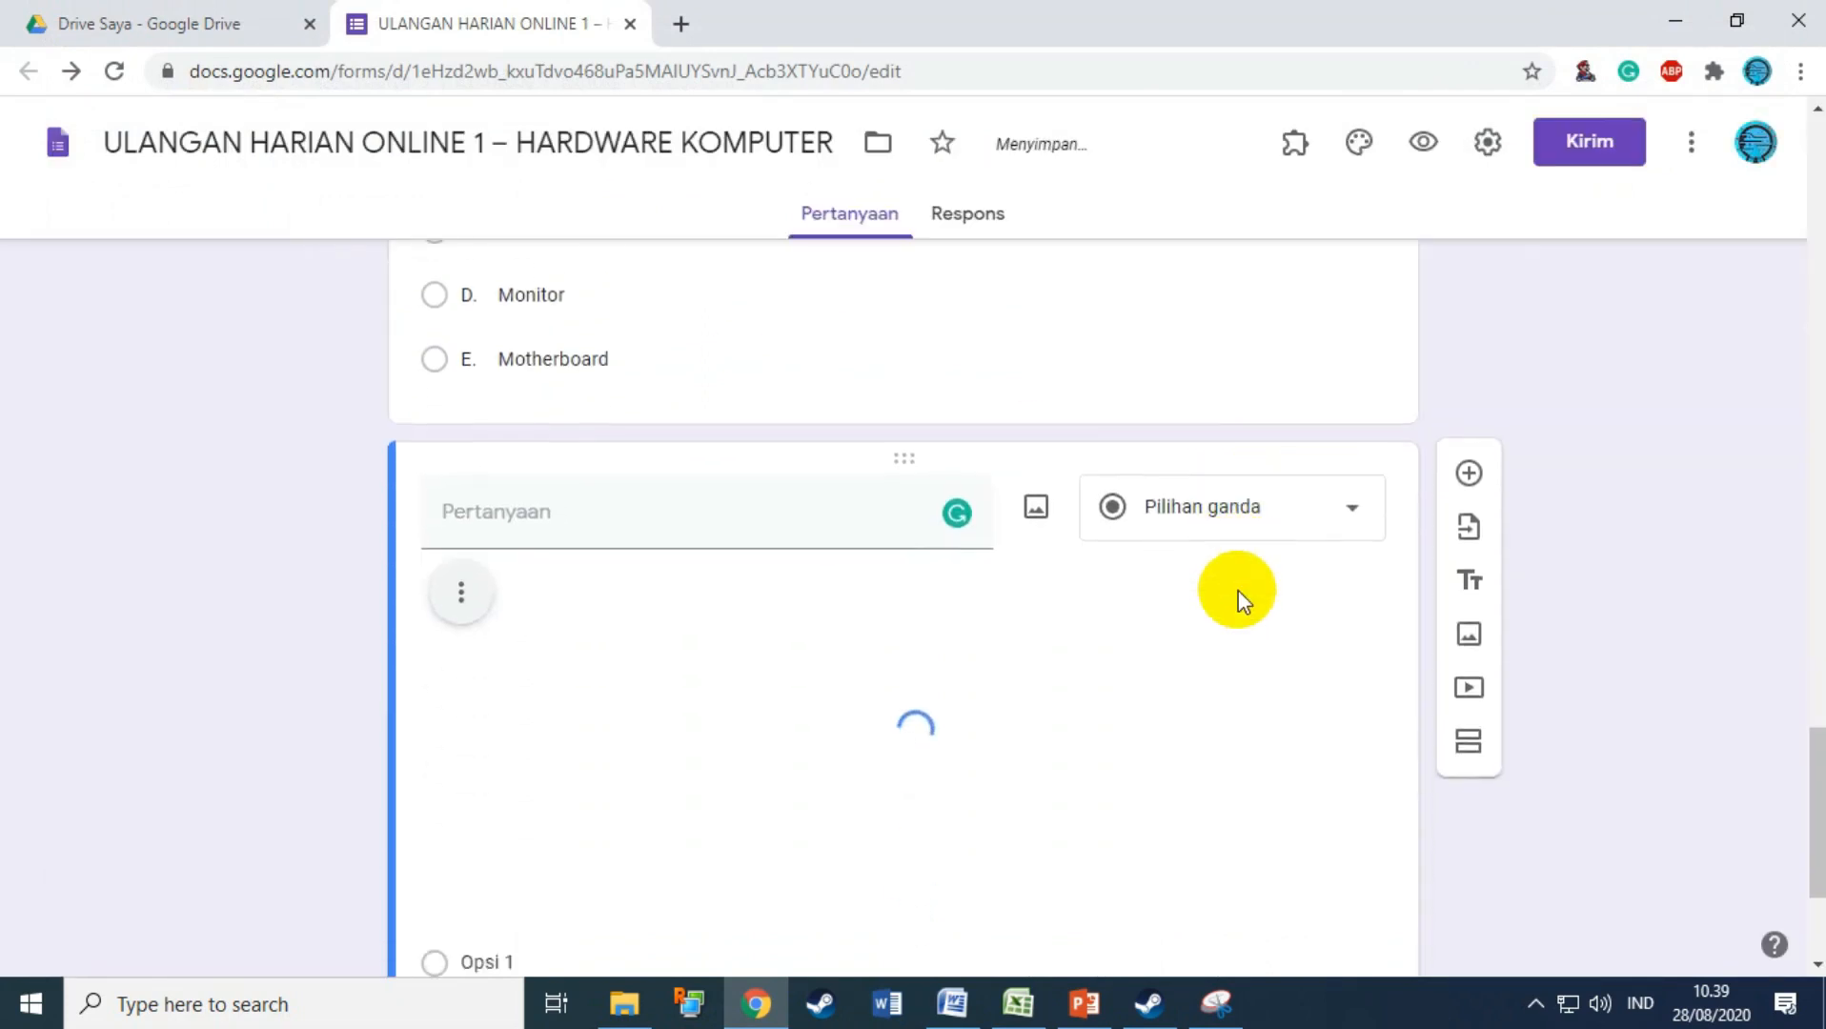
scroll(1049, 562, "down", 2)
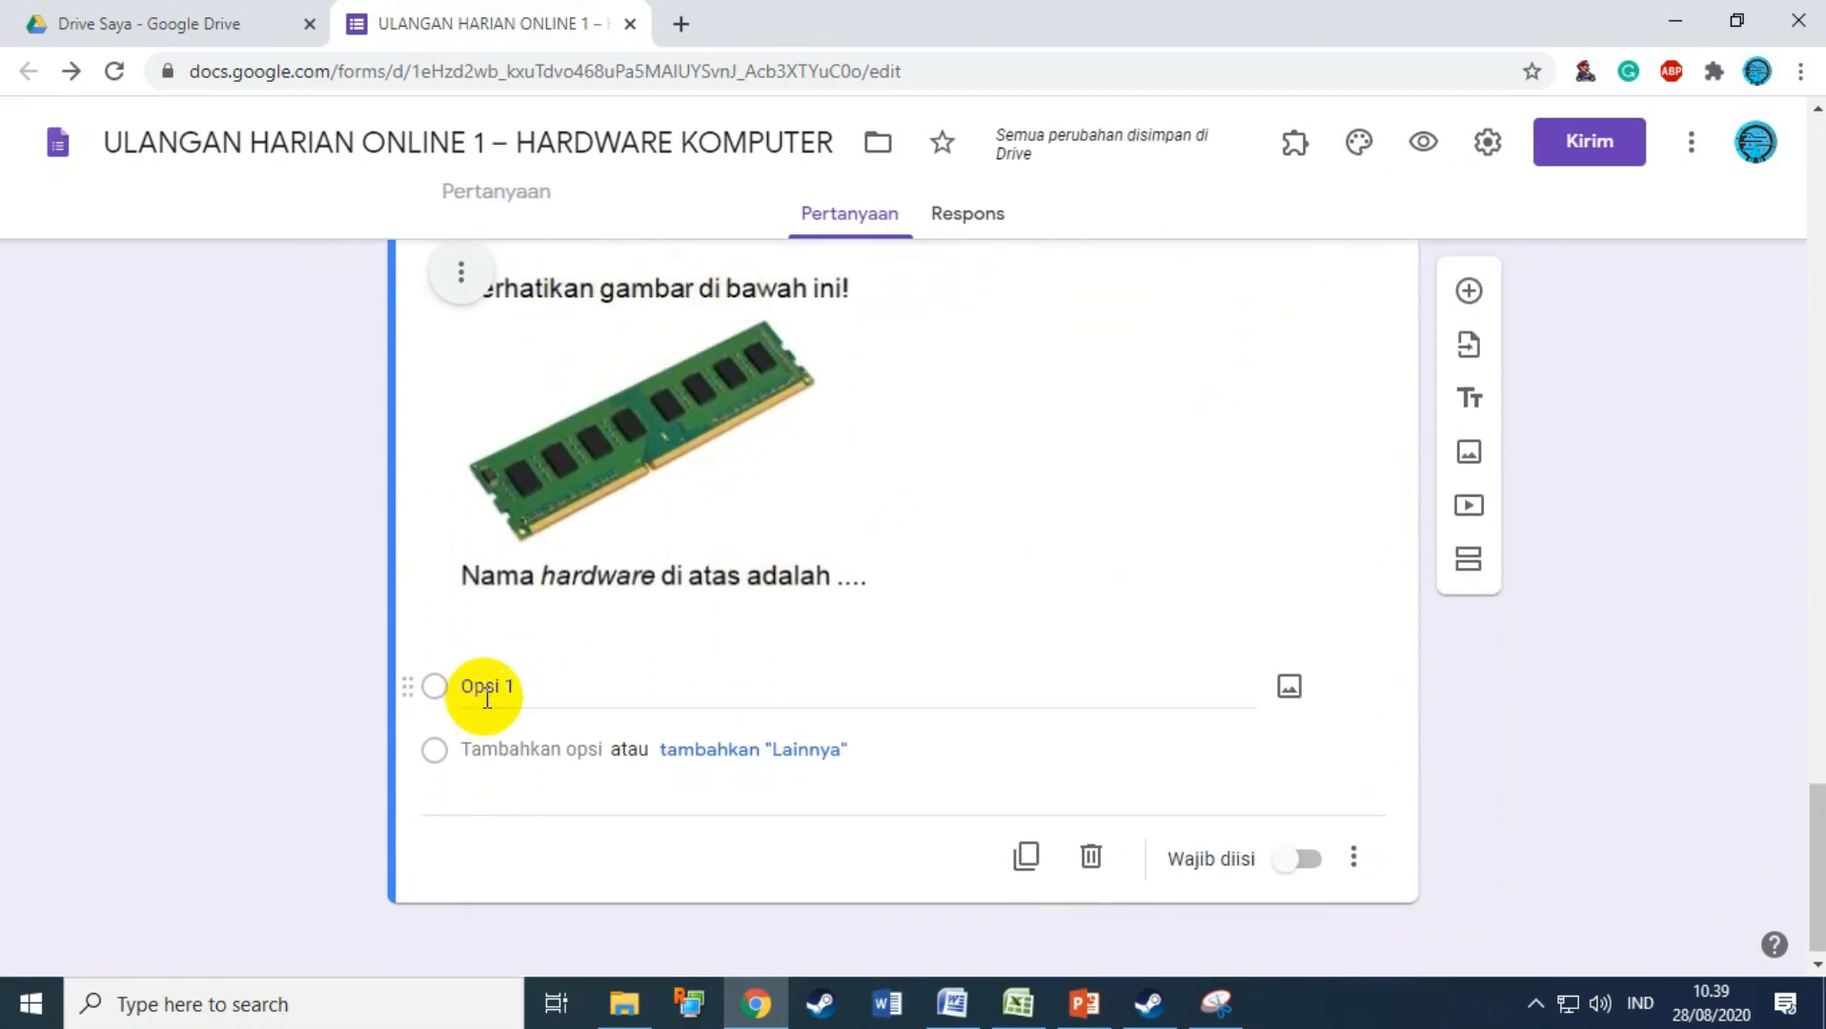
Step: Select question 2's answer options A. ROM to E. Hard Disk in the Word test
left_click(944, 1005)
scroll(811, 624, "down", 2)
left_click_drag(391, 479, 284, 610)
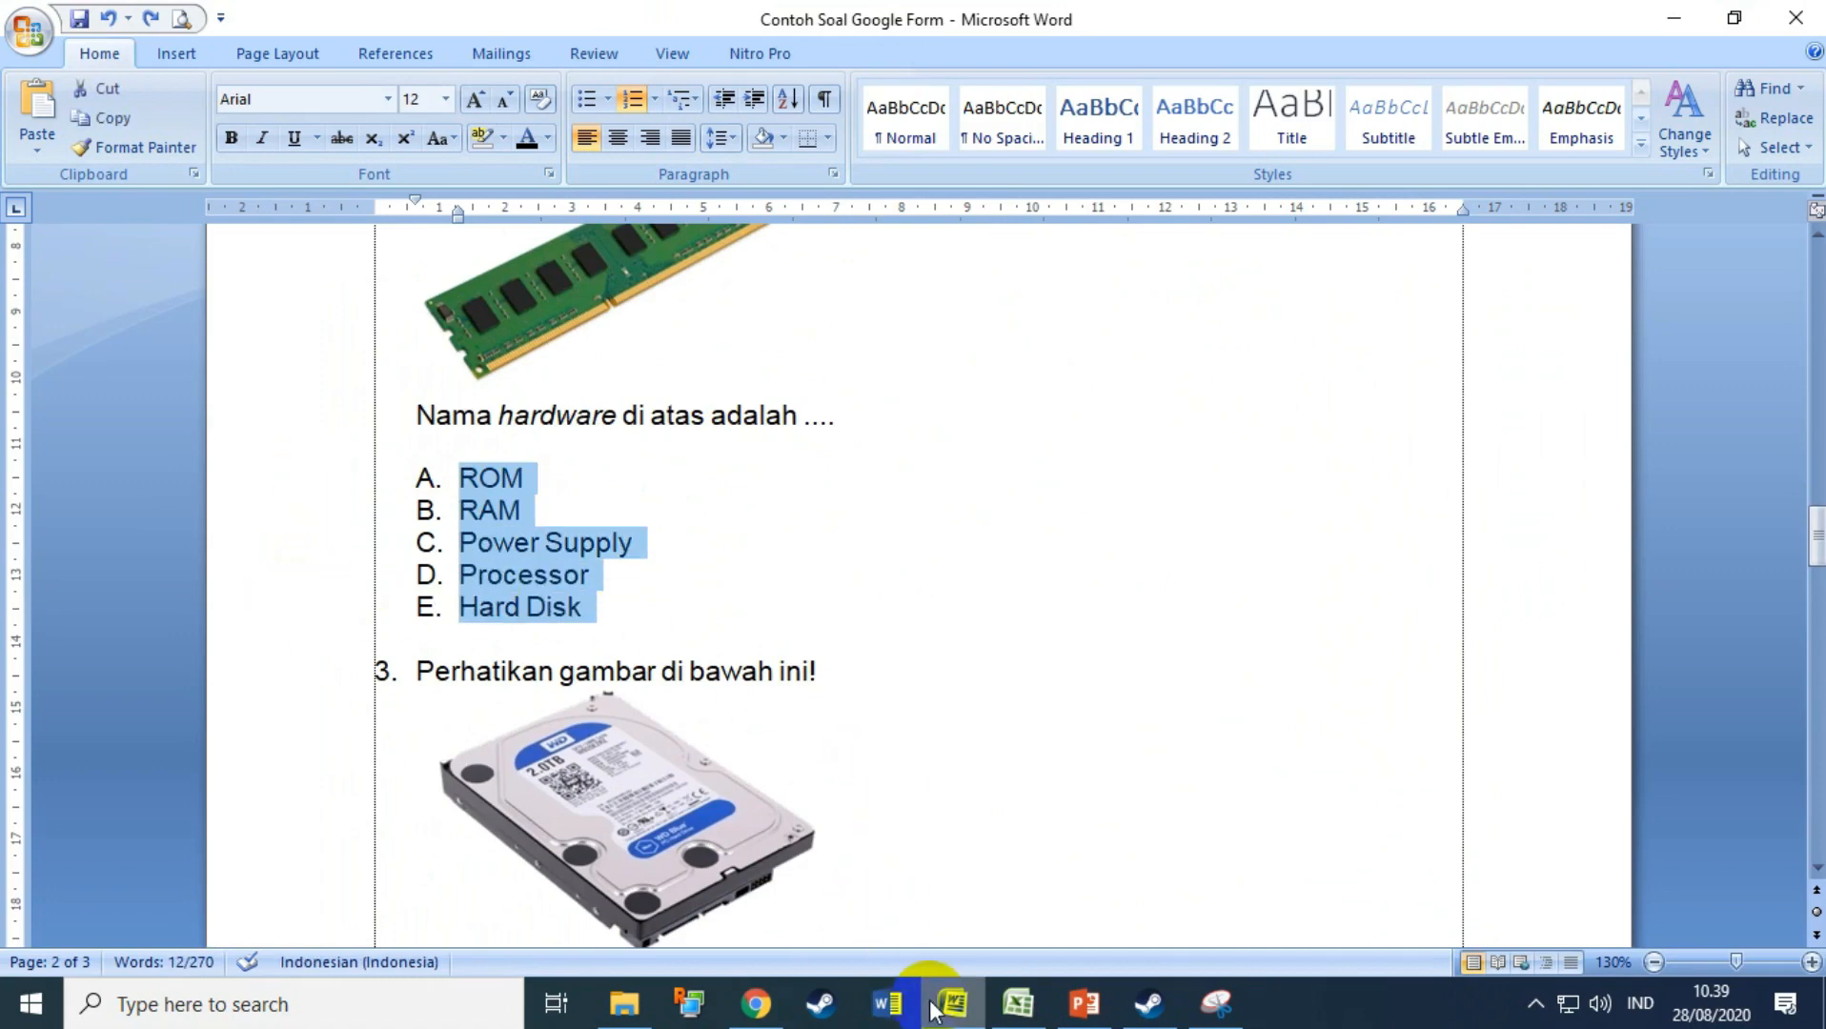
Step: Paste options A. ROM through E. Hard Disk into the RAM question
left_click(754, 1007)
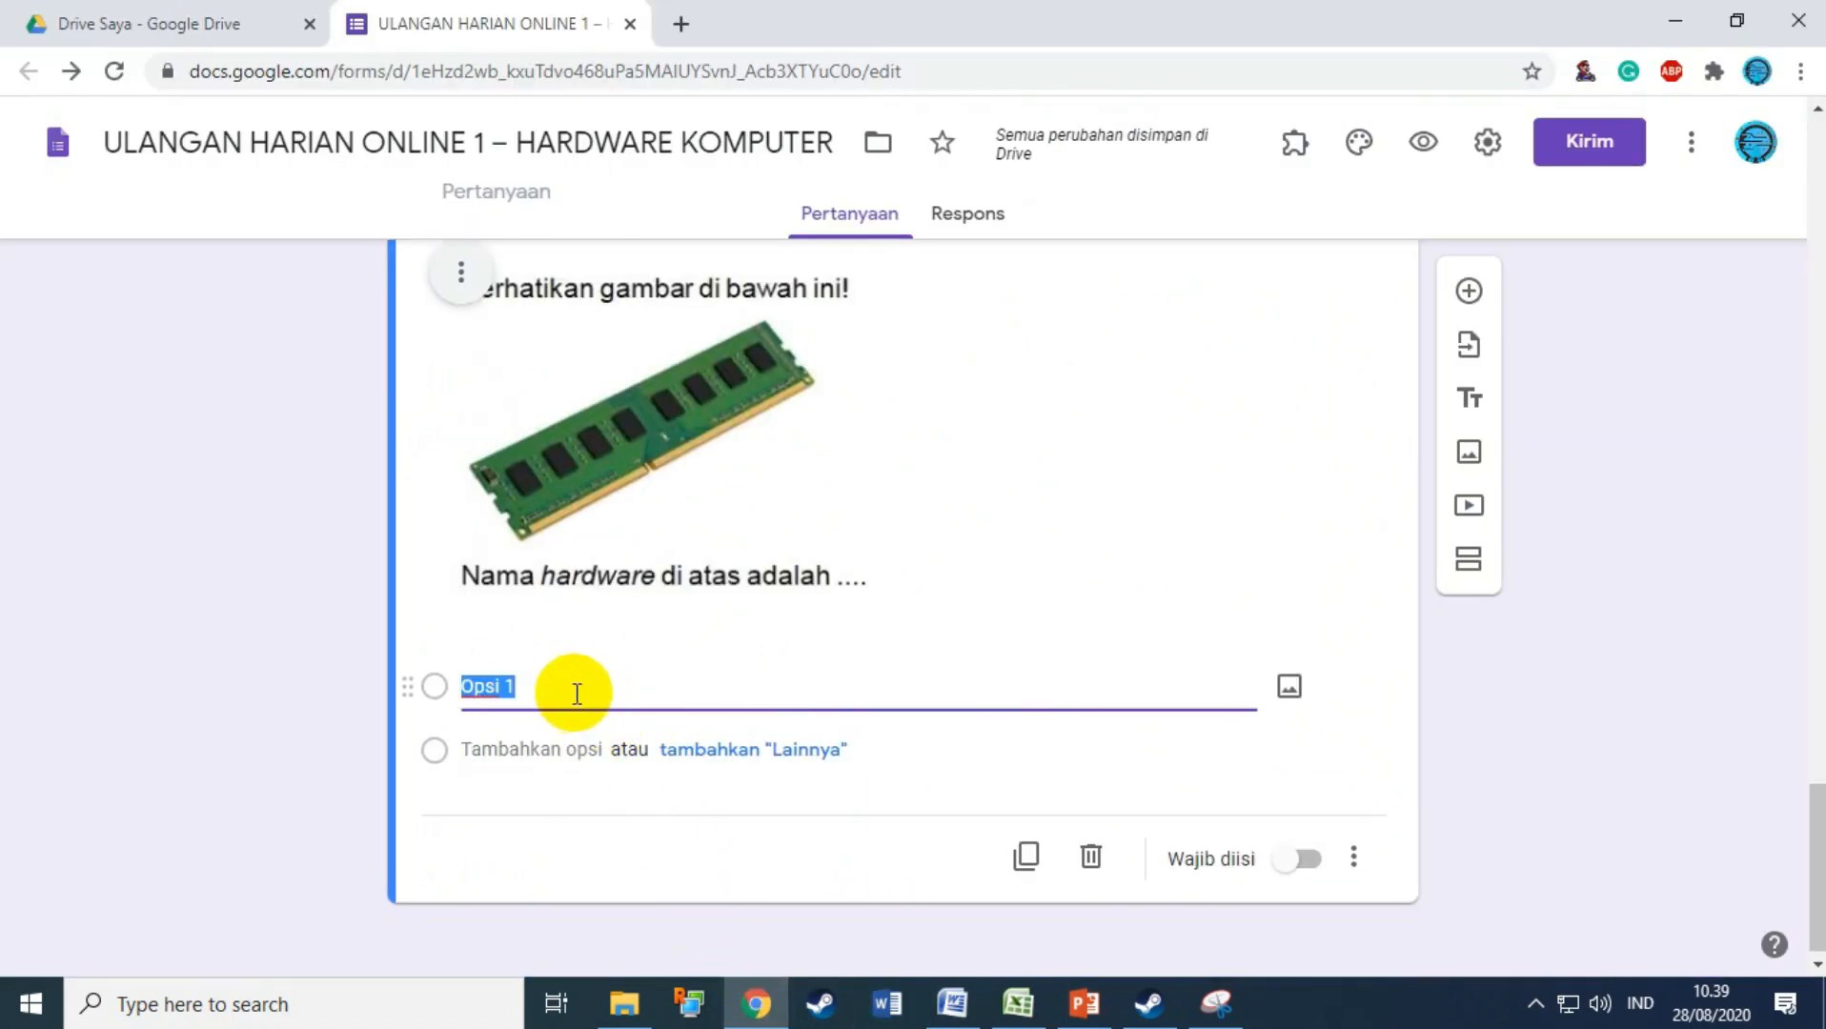
type("A.\tROM B.\tRAM C.\tPower Supply D.\tProcessor E.\tHard Disk")
scroll(661, 681, "down", 2)
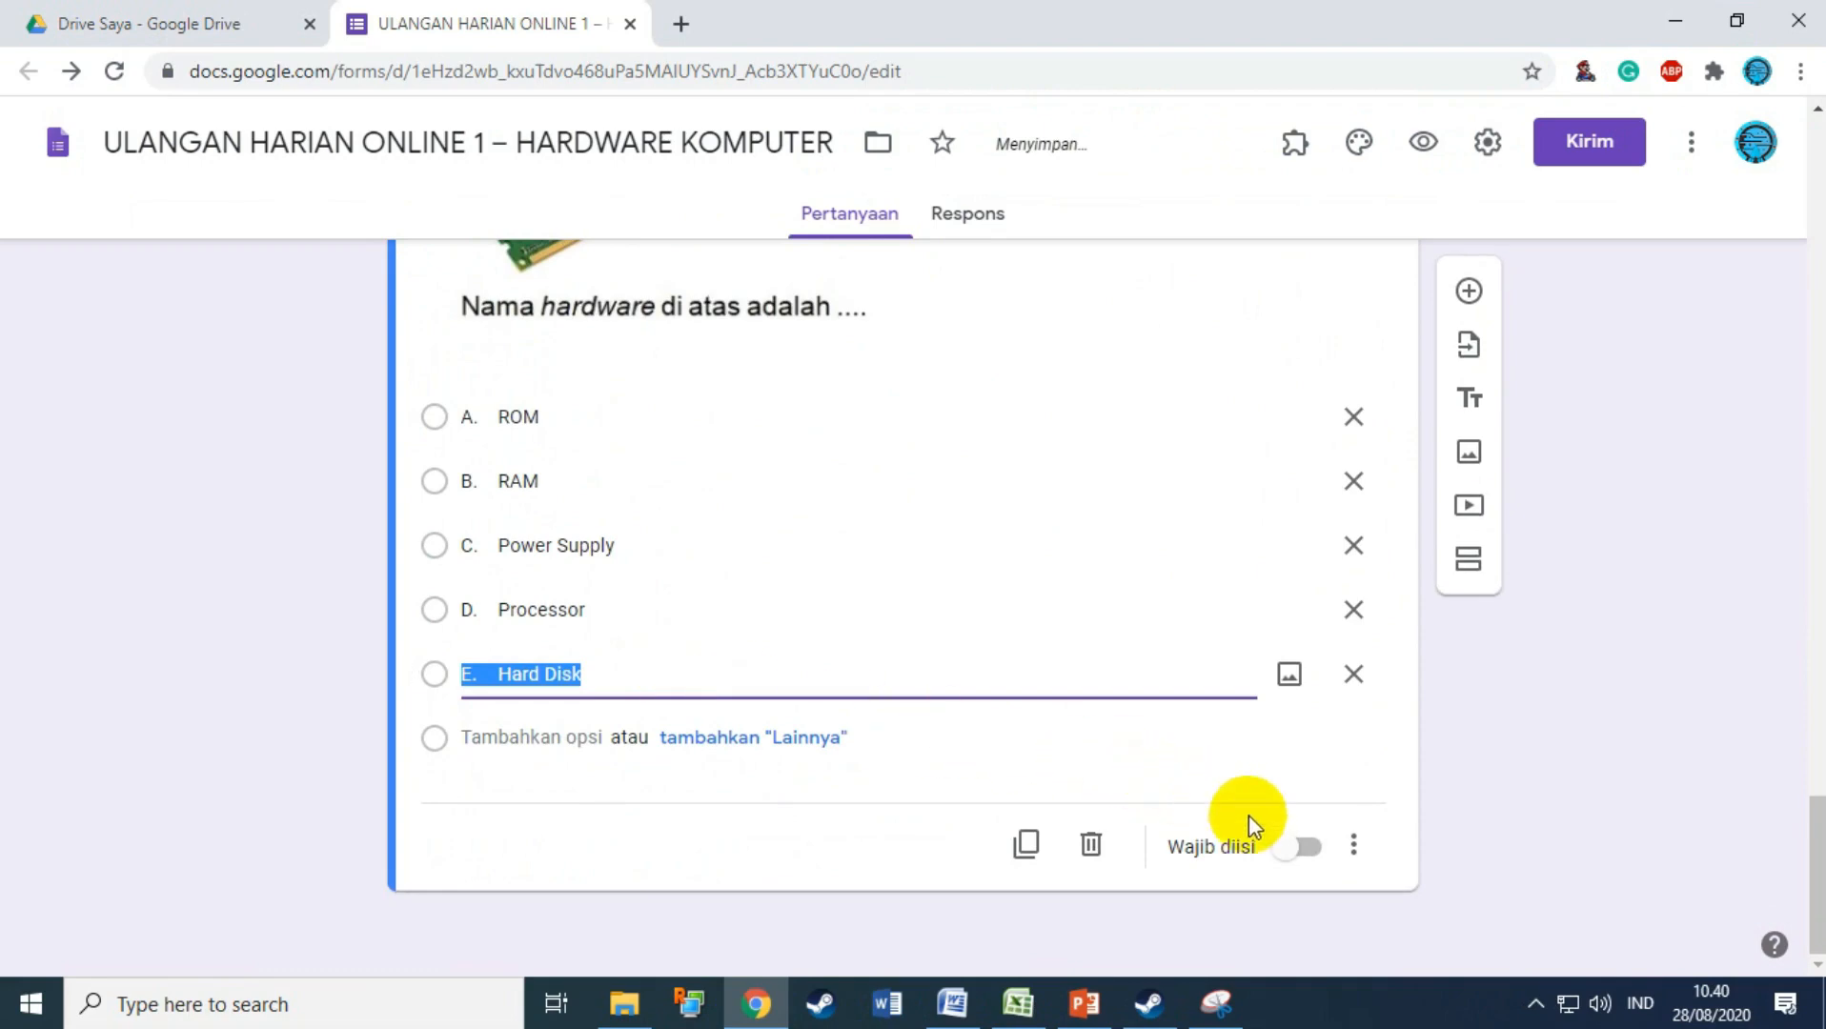
left_click(1299, 846)
scroll(1335, 743, "up", 2)
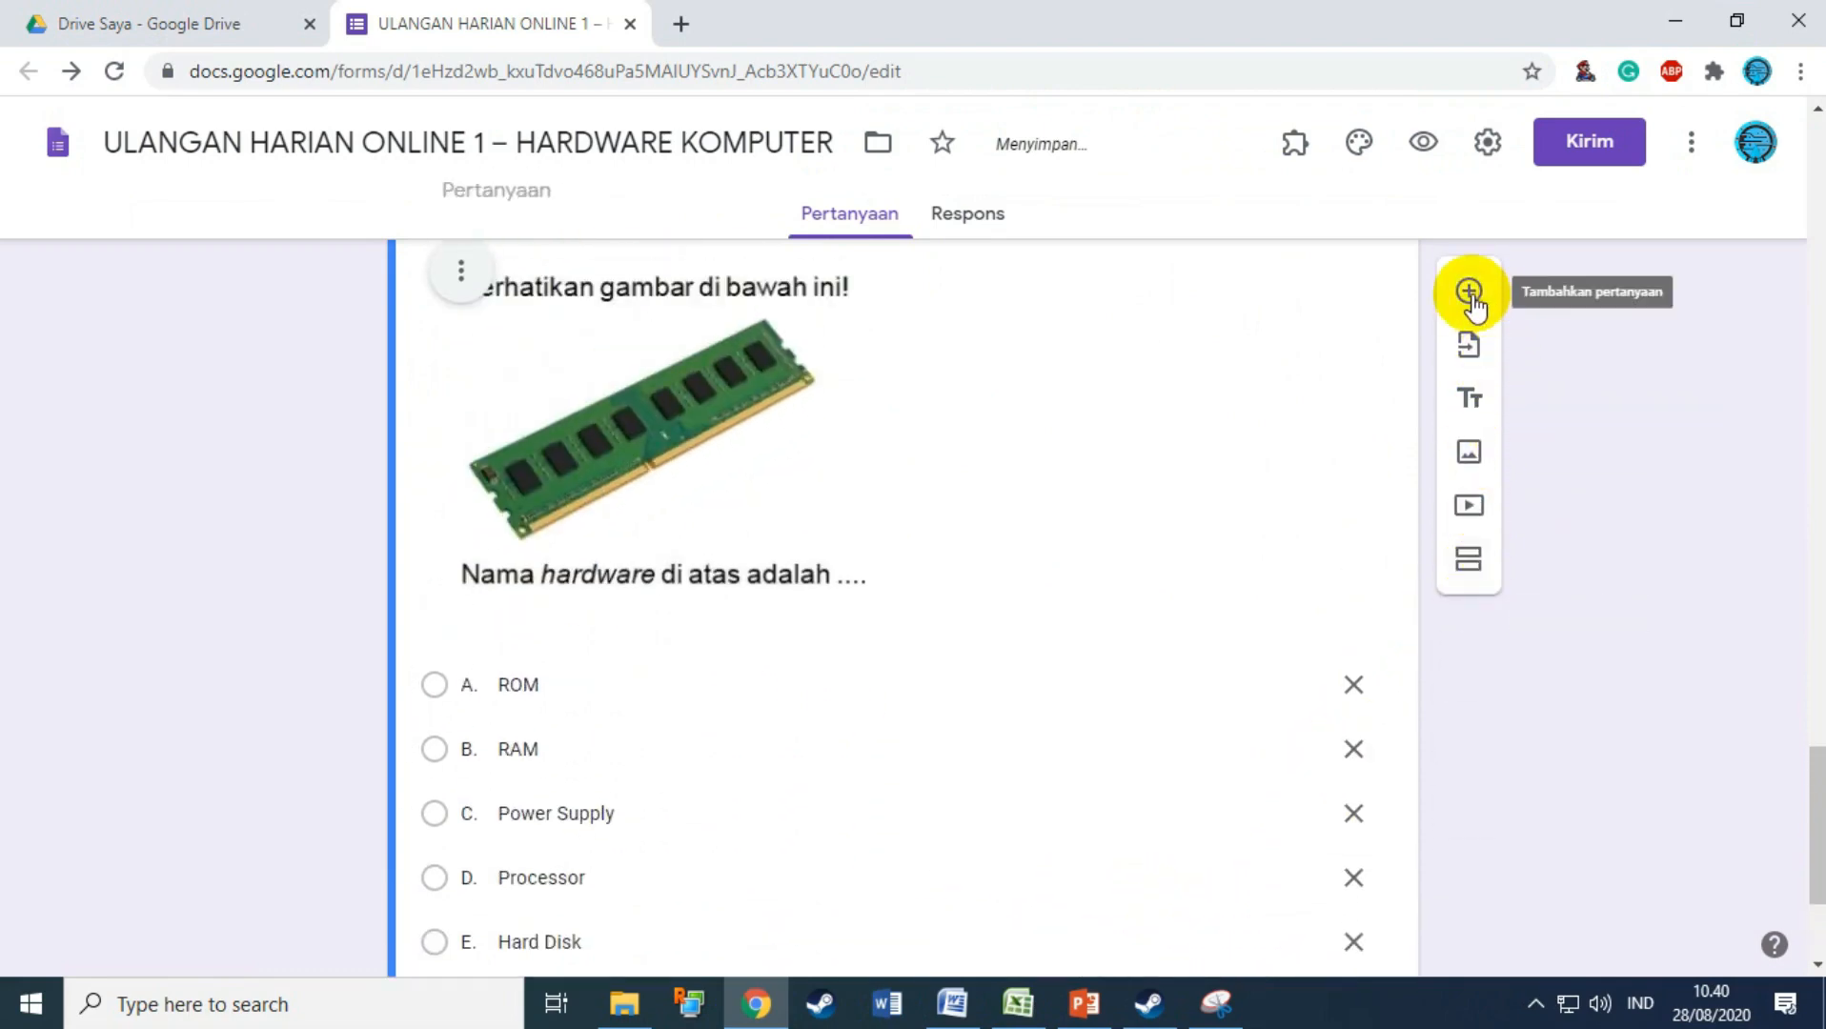
Step: Add a blank question after the RAM question and go back to the Word test
left_click(1469, 292)
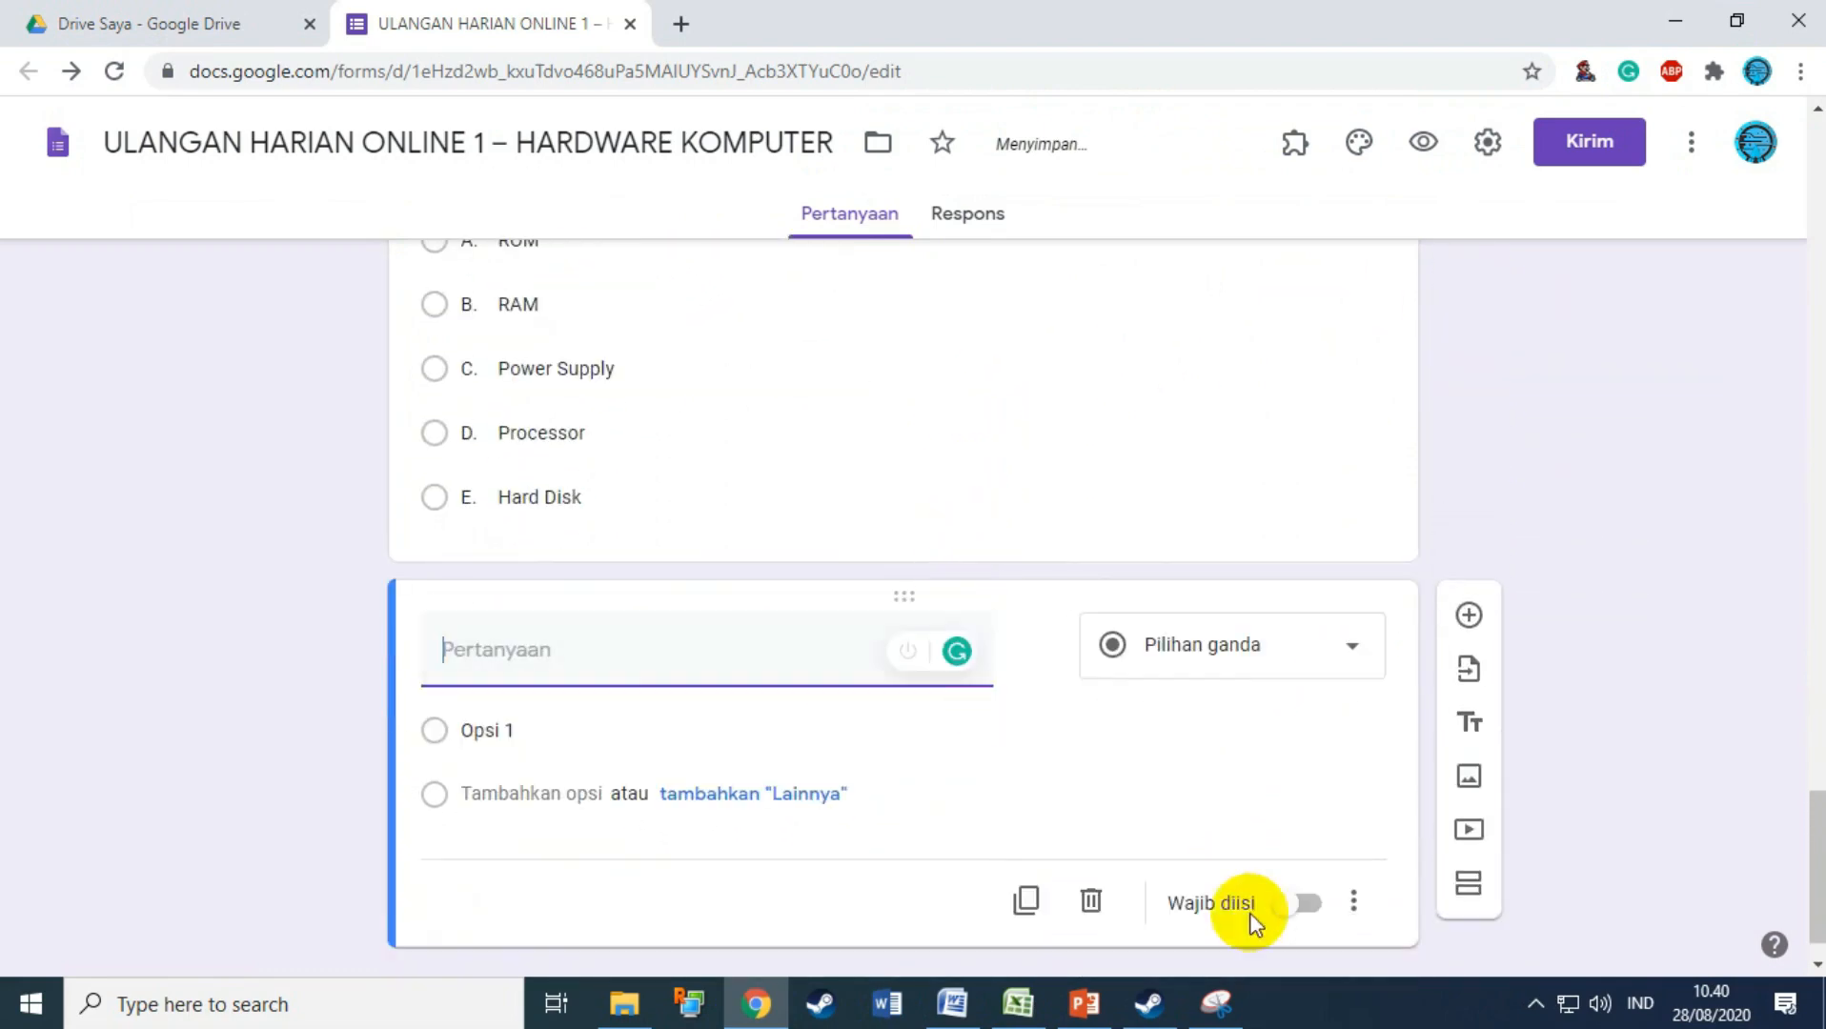
left_click(953, 971)
scroll(978, 640, "down", 3)
left_click(1141, 576)
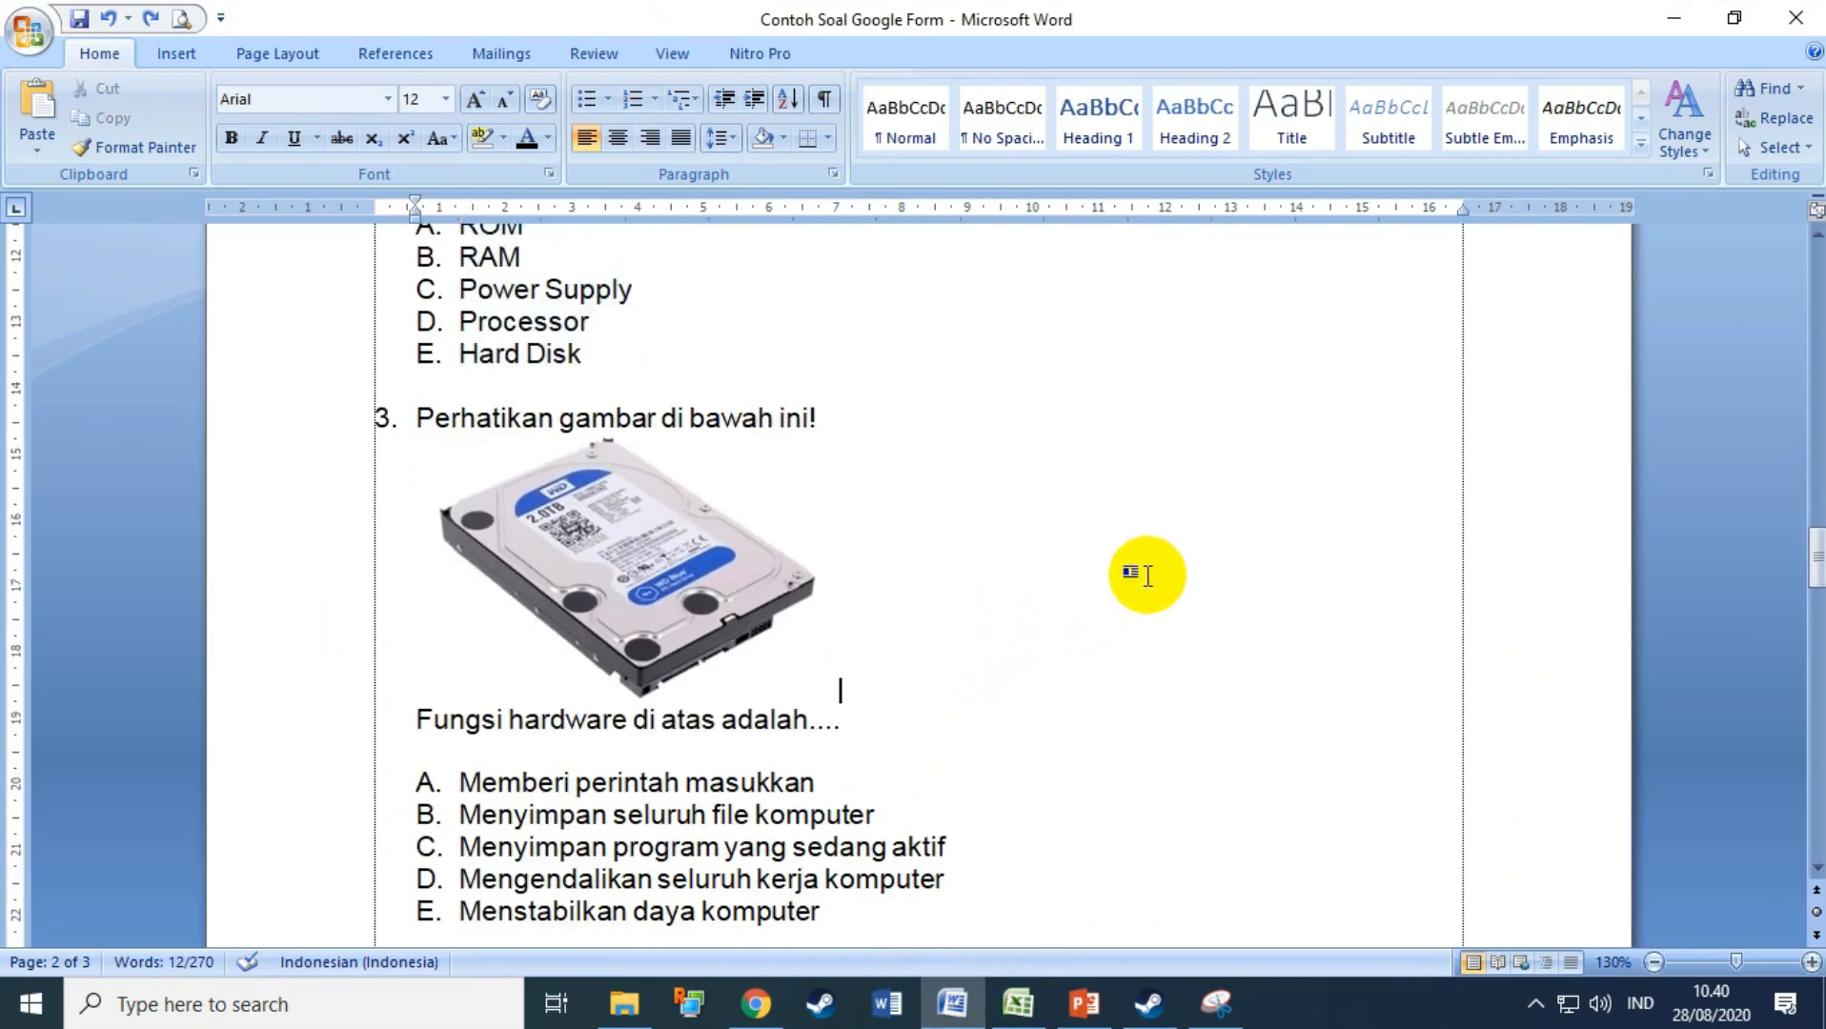
Step: Snip question 3 with its hard-disk picture and save it as '3'
left_click(1216, 1002)
left_click(341, 183)
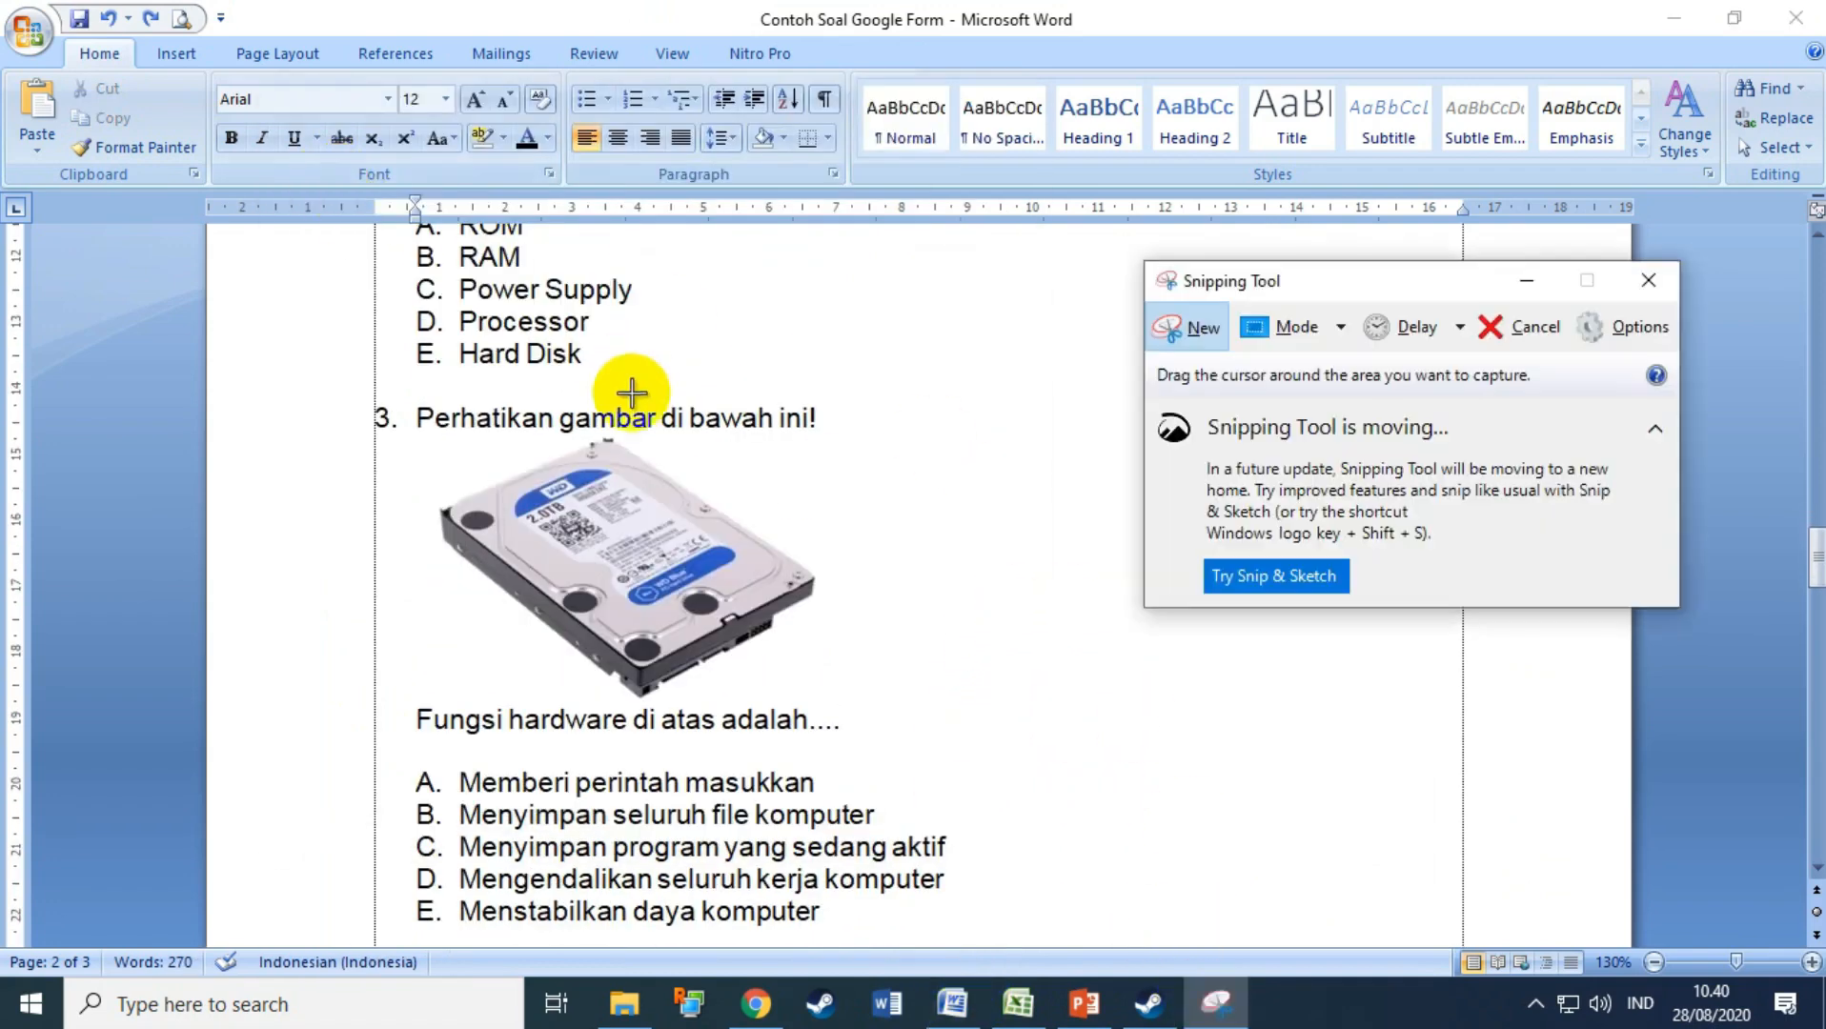
key("Escape")
left_click(803, 831)
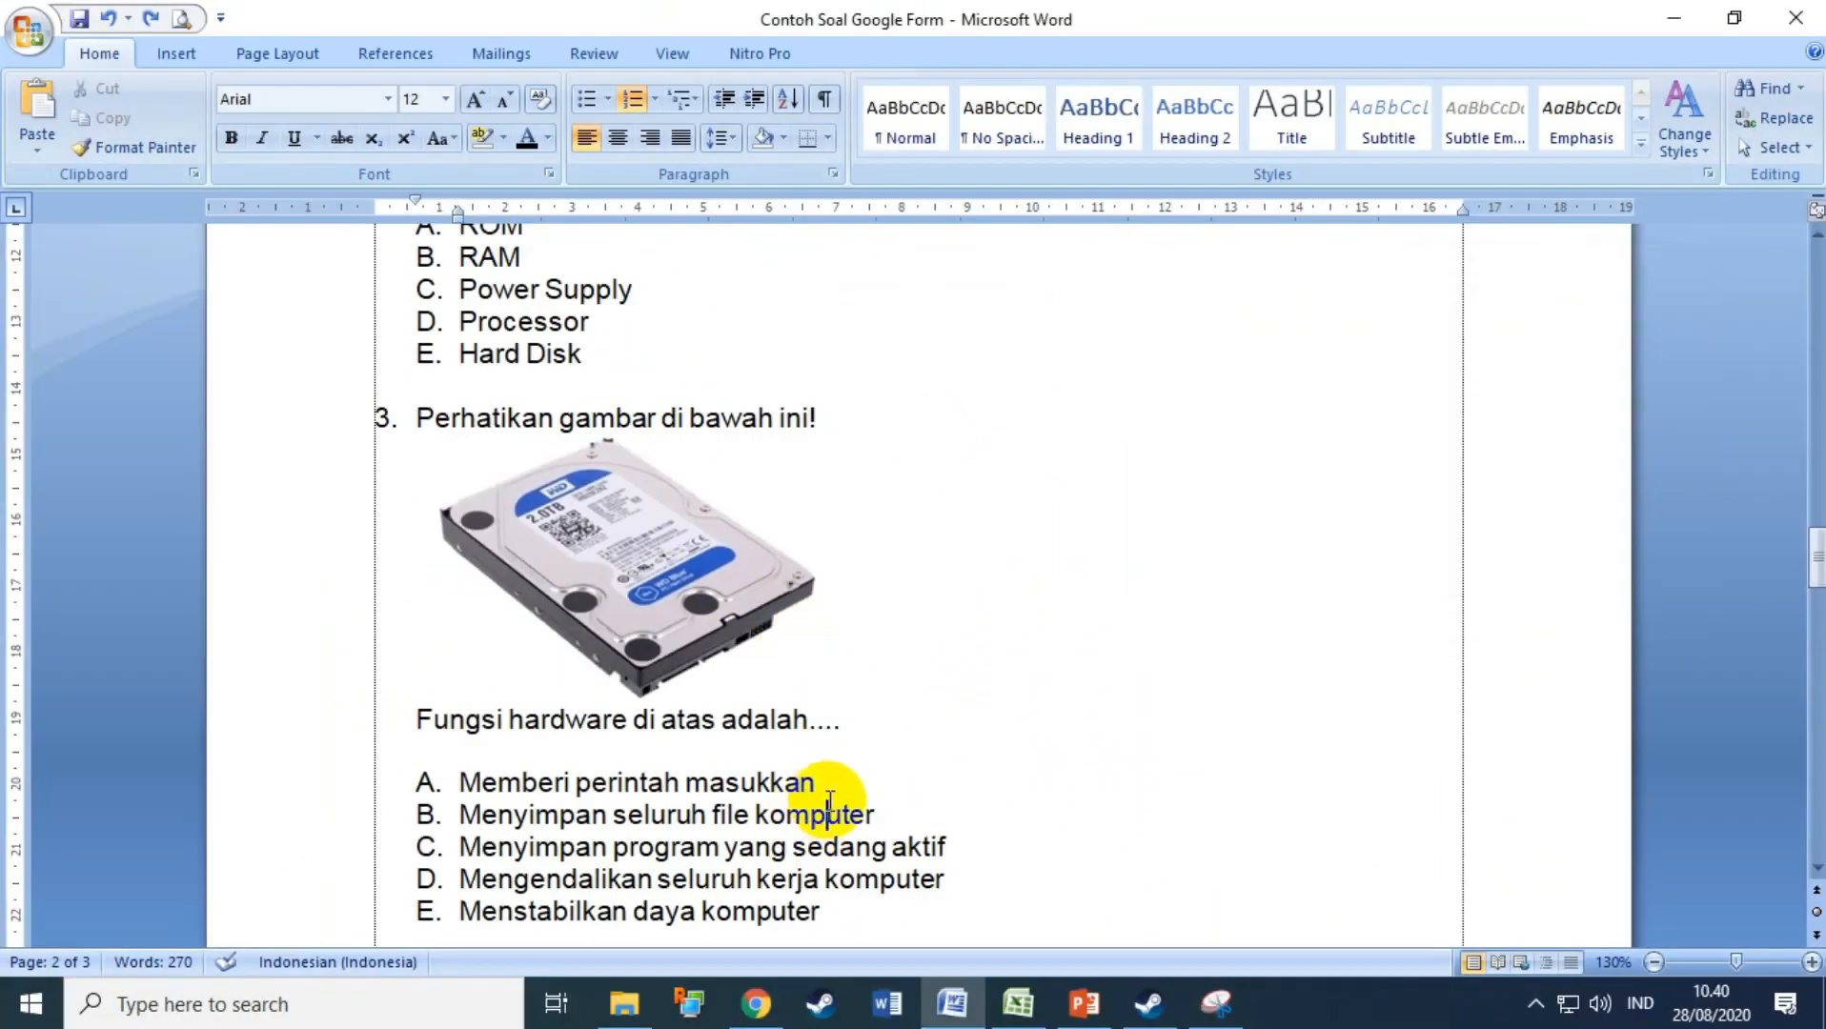
left_click(1216, 1003)
left_click(1179, 327)
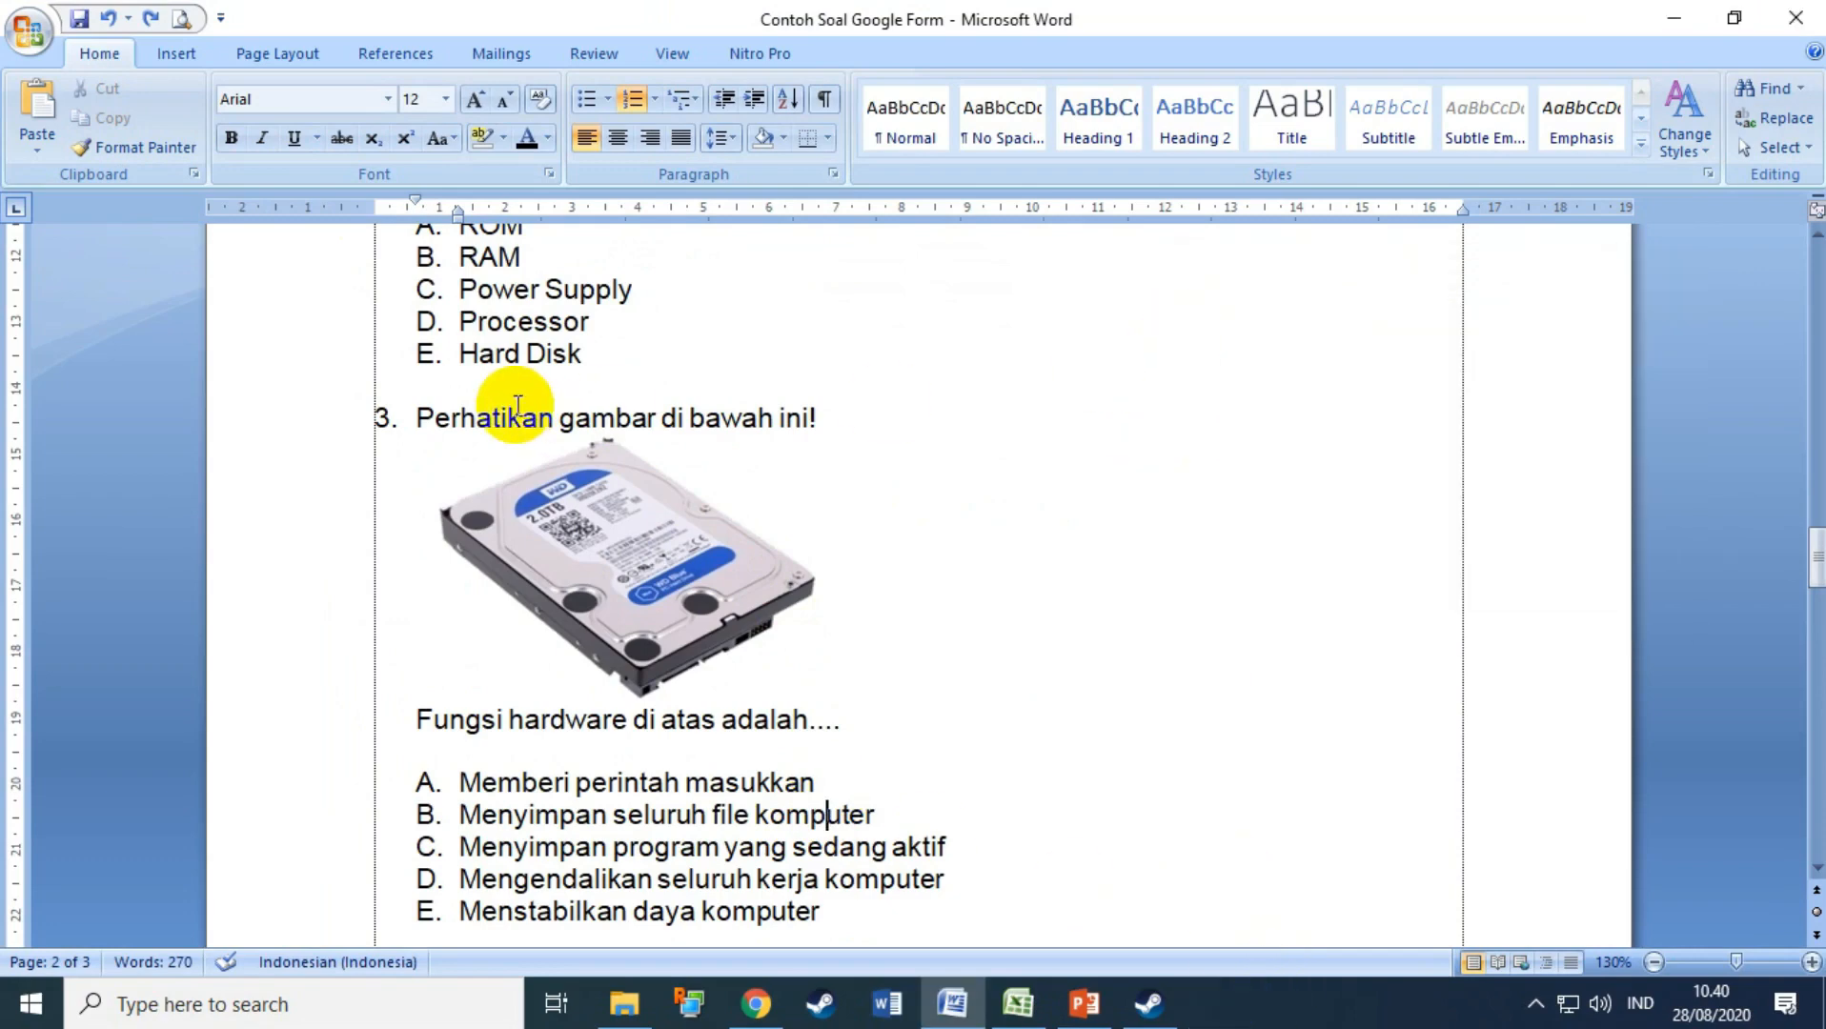
left_click_drag(403, 398, 881, 747)
left_click(626, 244)
type("3")
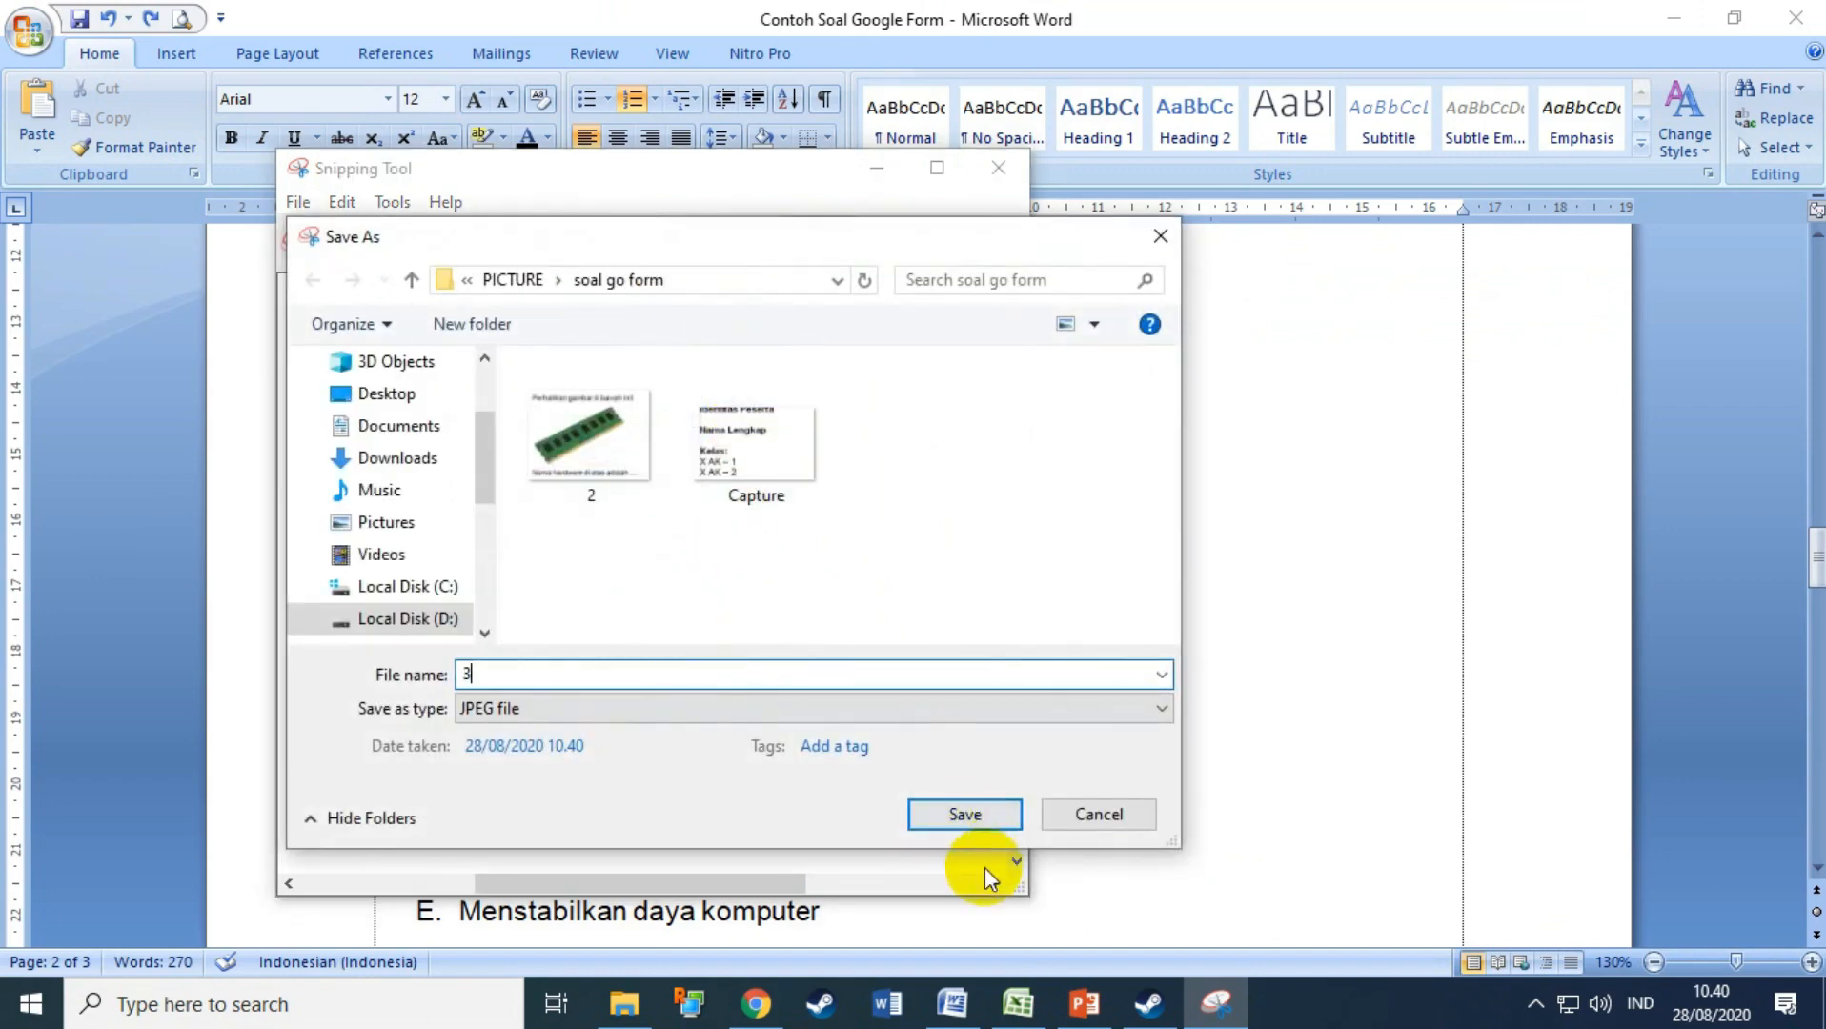
left_click(953, 808)
left_click(1104, 736)
scroll(1105, 736, "down", 5)
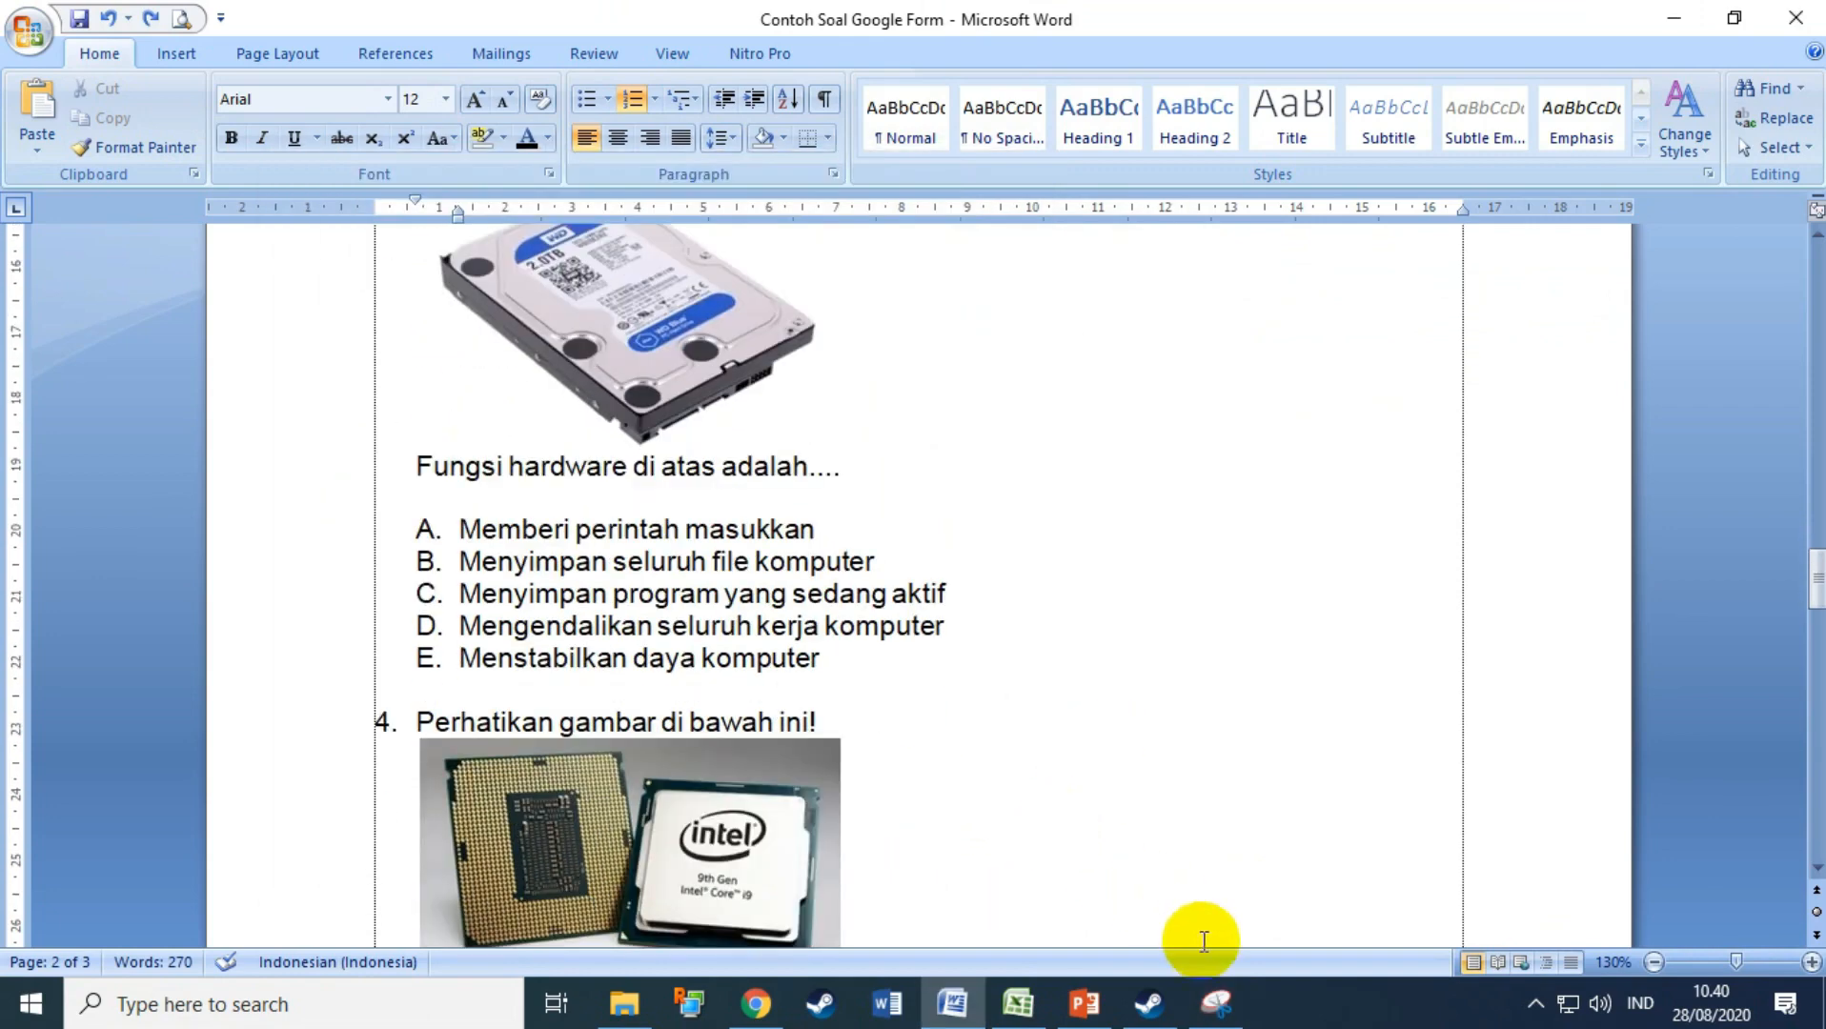
Step: Snip question 4 with its processor picture and save it as '4'
left_click(1216, 1001)
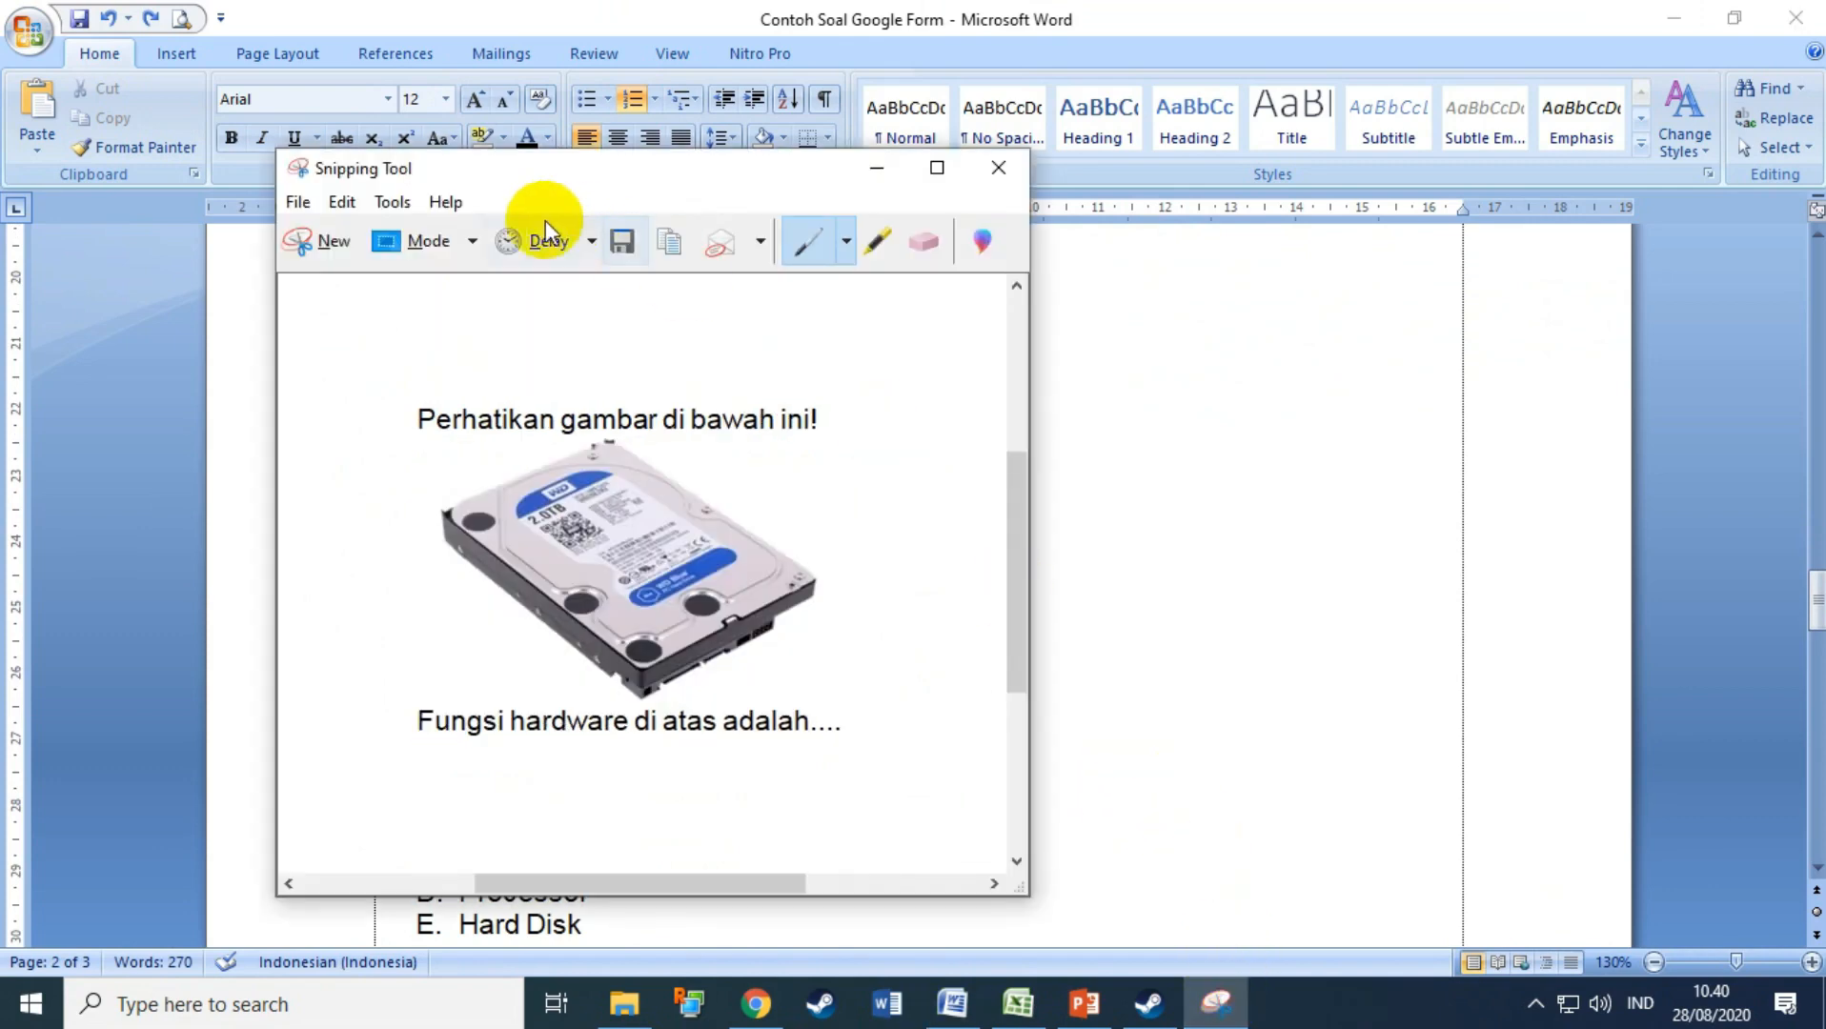
left_click(323, 233)
left_click_drag(403, 448, 870, 758)
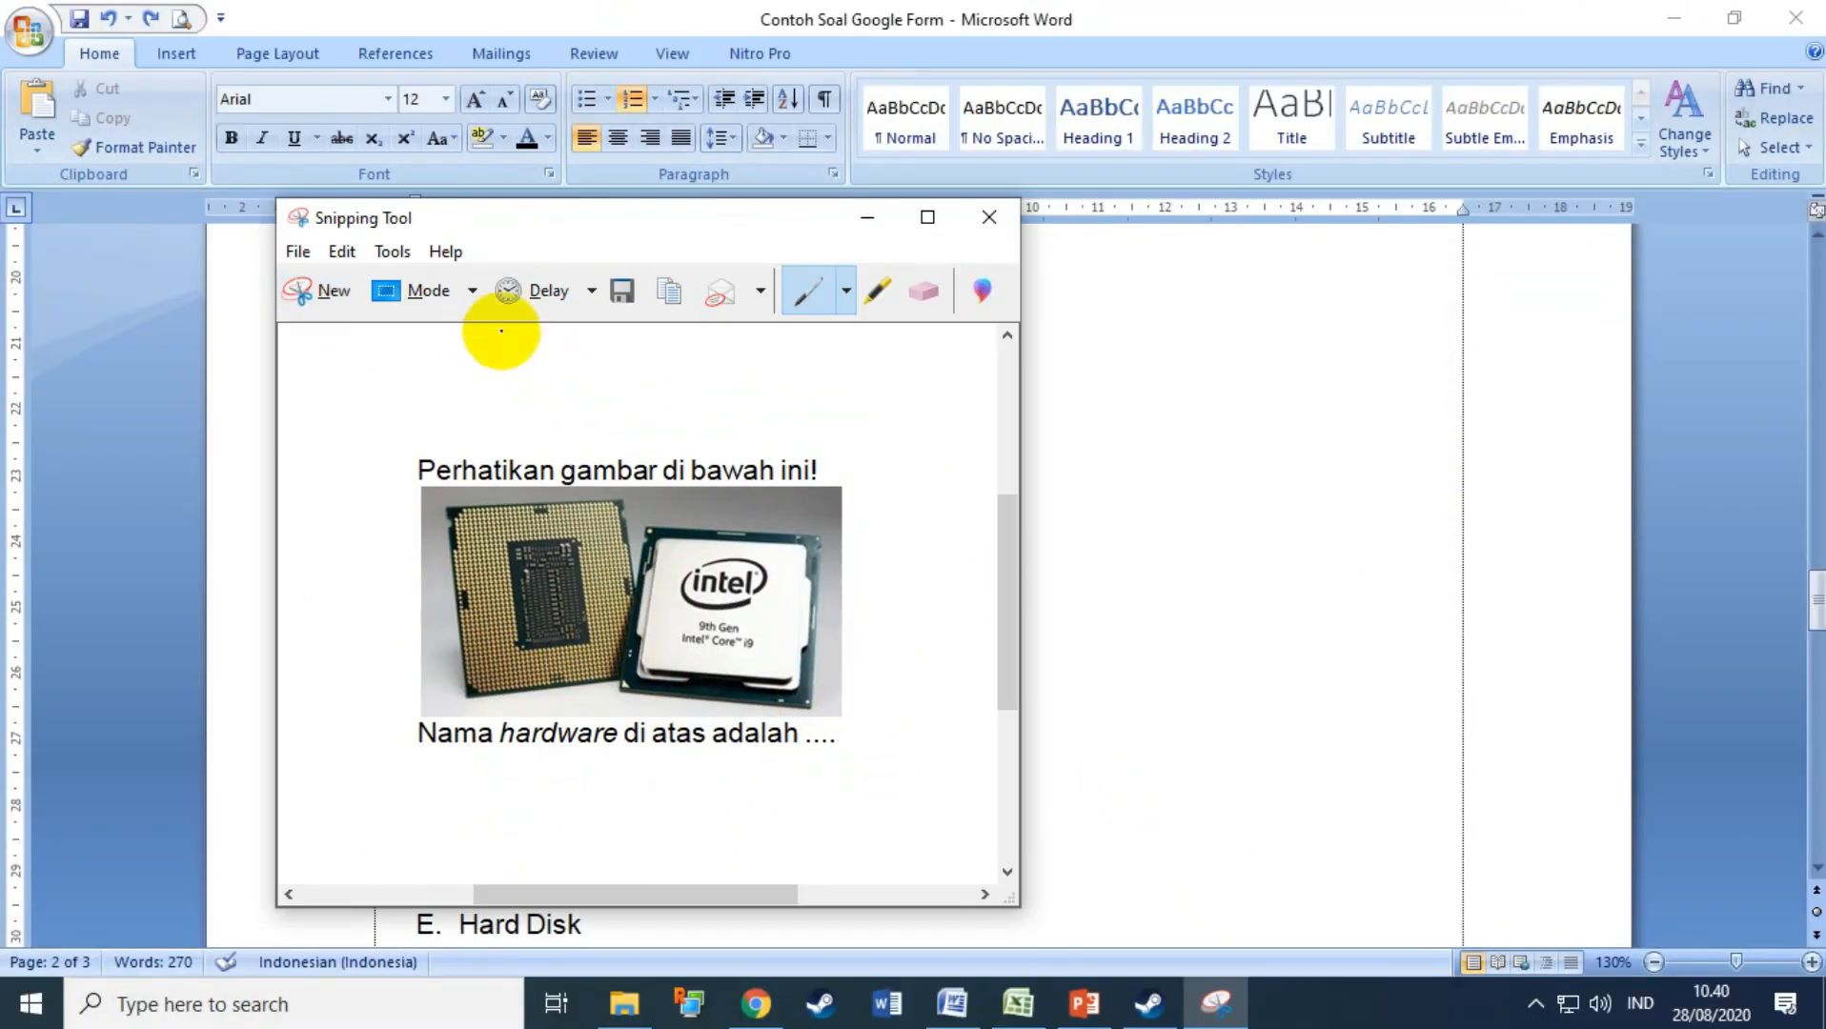
left_click(628, 290)
type("4")
key("Return")
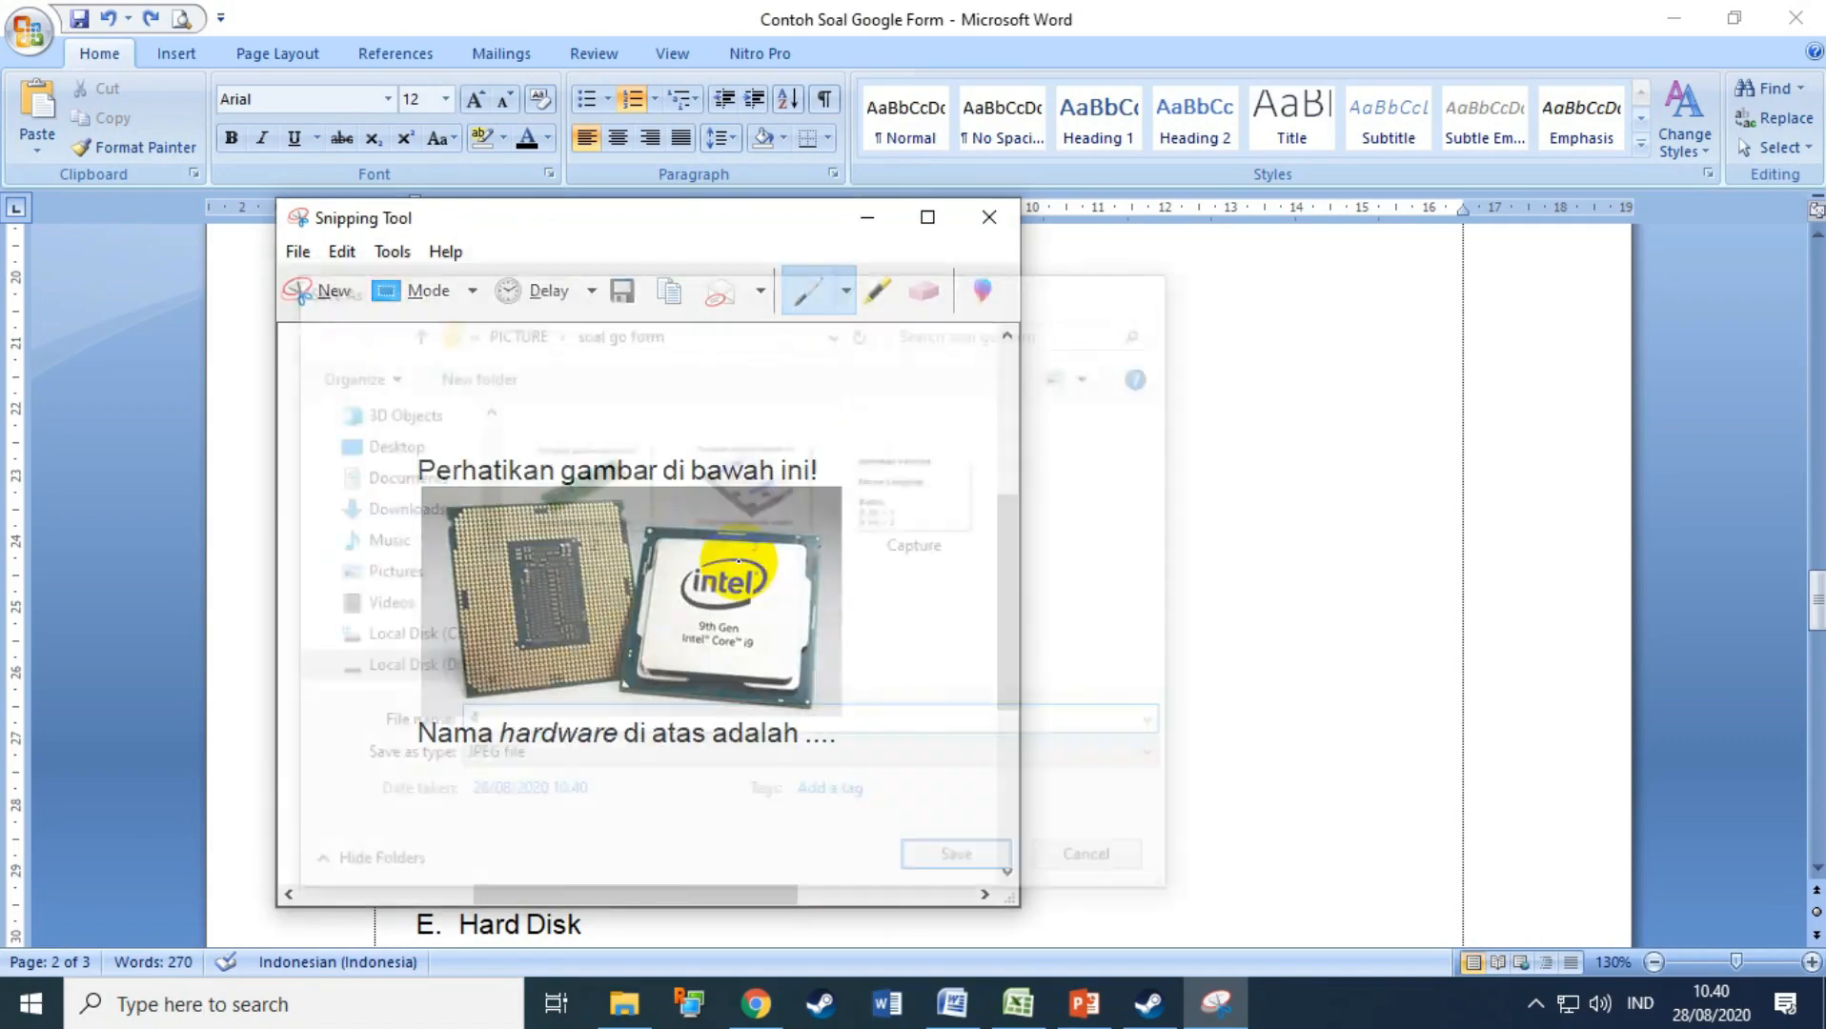
scroll(904, 594, "down", 1)
left_click(1118, 602)
scroll(1118, 602, "down", 3)
scroll(1118, 603, "down", 8)
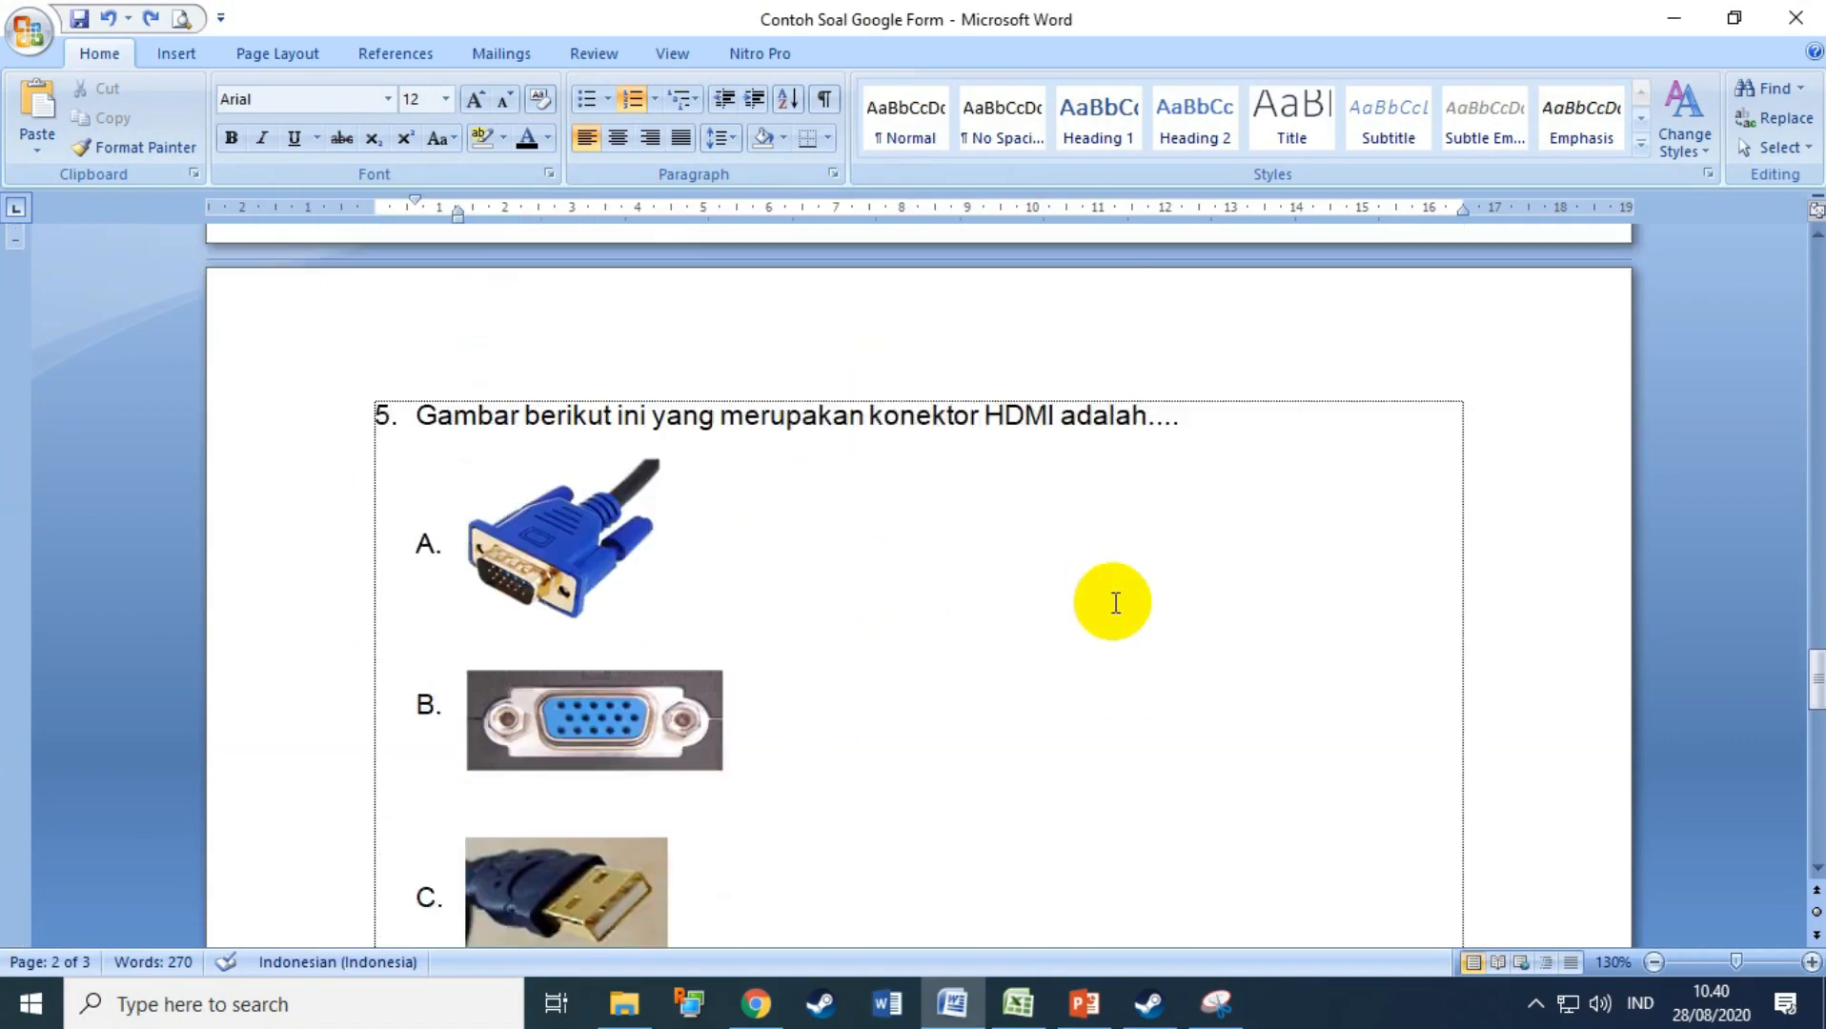
Step: Snip question 5's connector pictures A and B, saving each under the name 5b
left_click(1230, 1004)
left_click(297, 297)
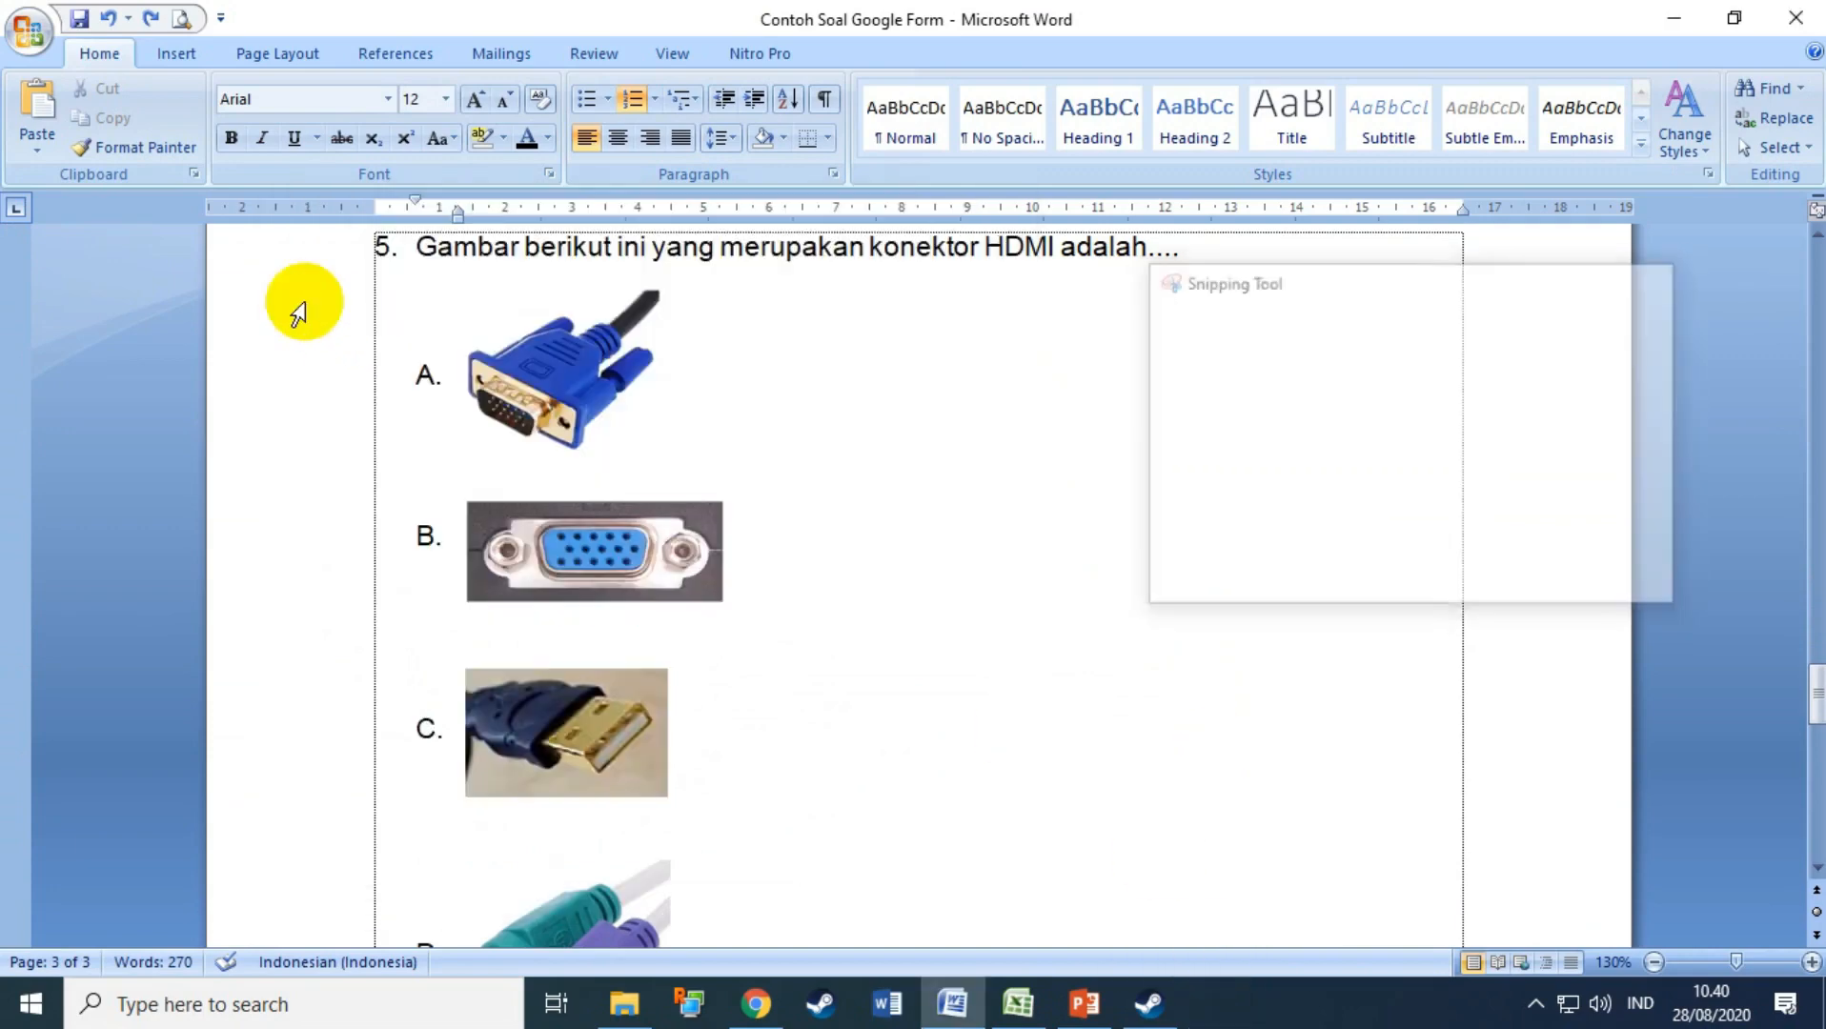
left_click_drag(453, 263, 682, 464)
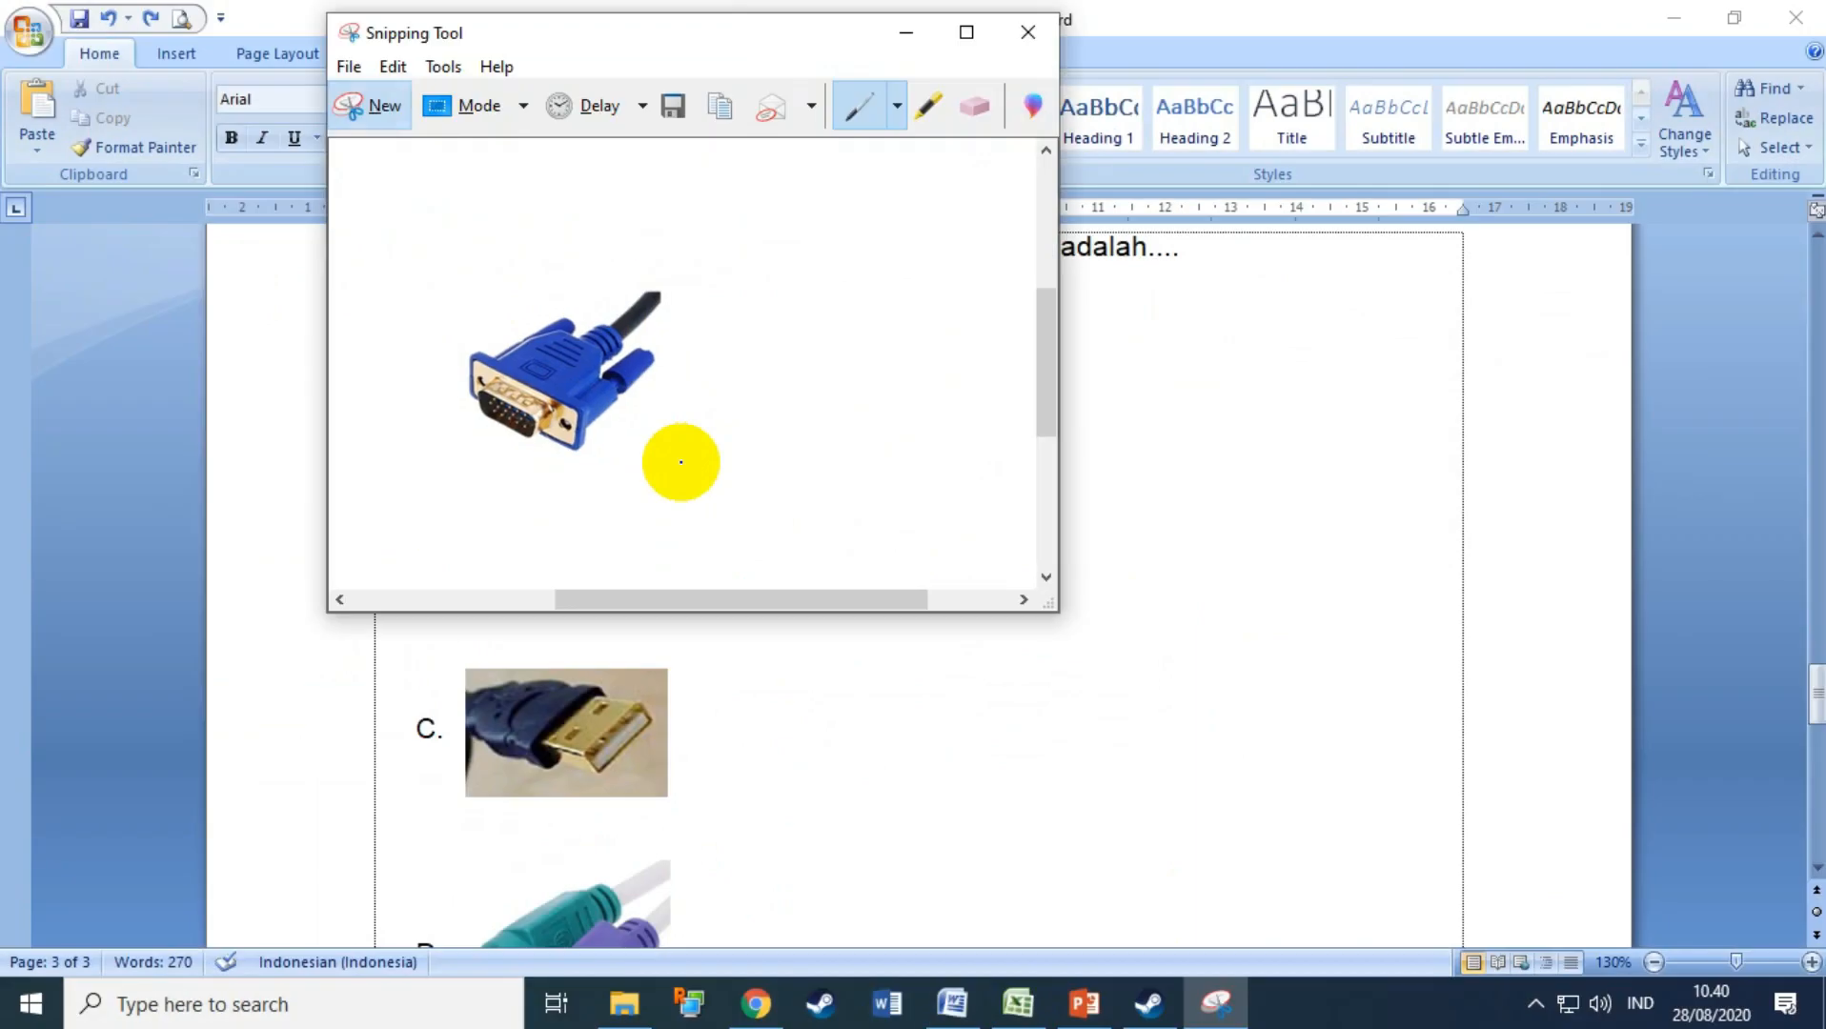
left_click(672, 131)
type("5b")
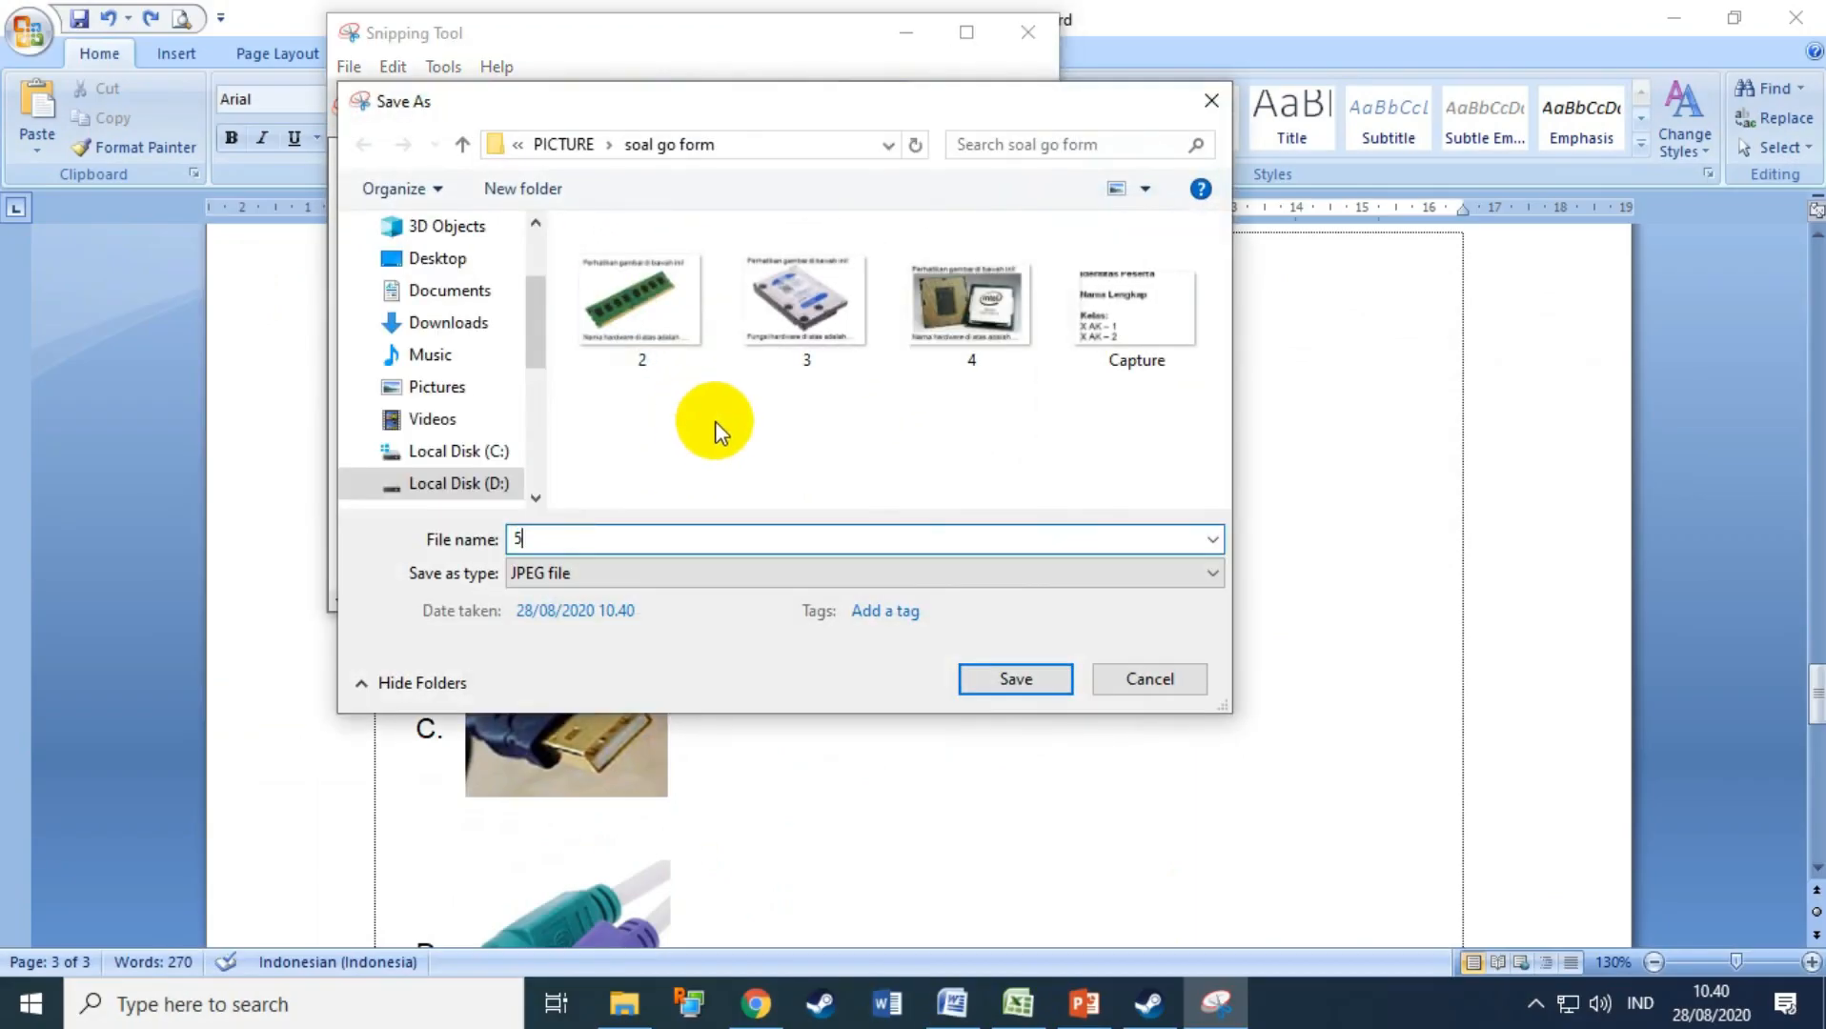
left_click(1010, 679)
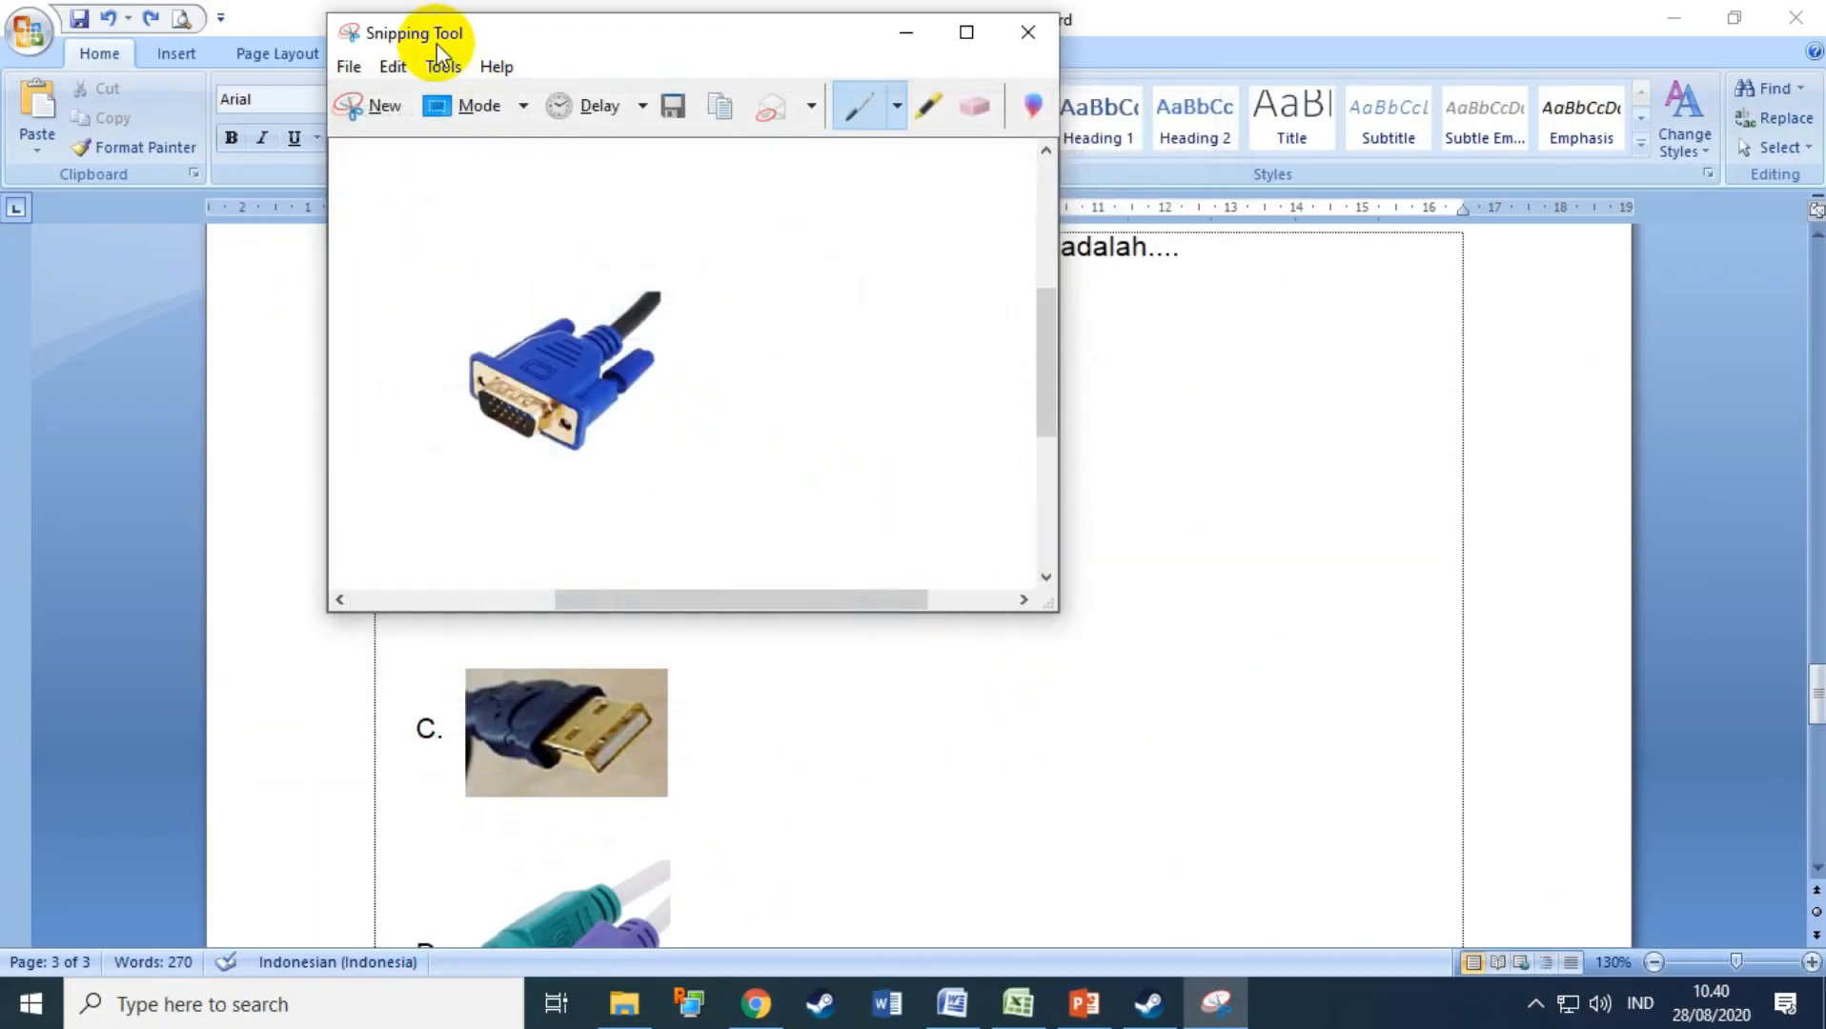
left_click(386, 106)
left_click_drag(455, 487, 739, 619)
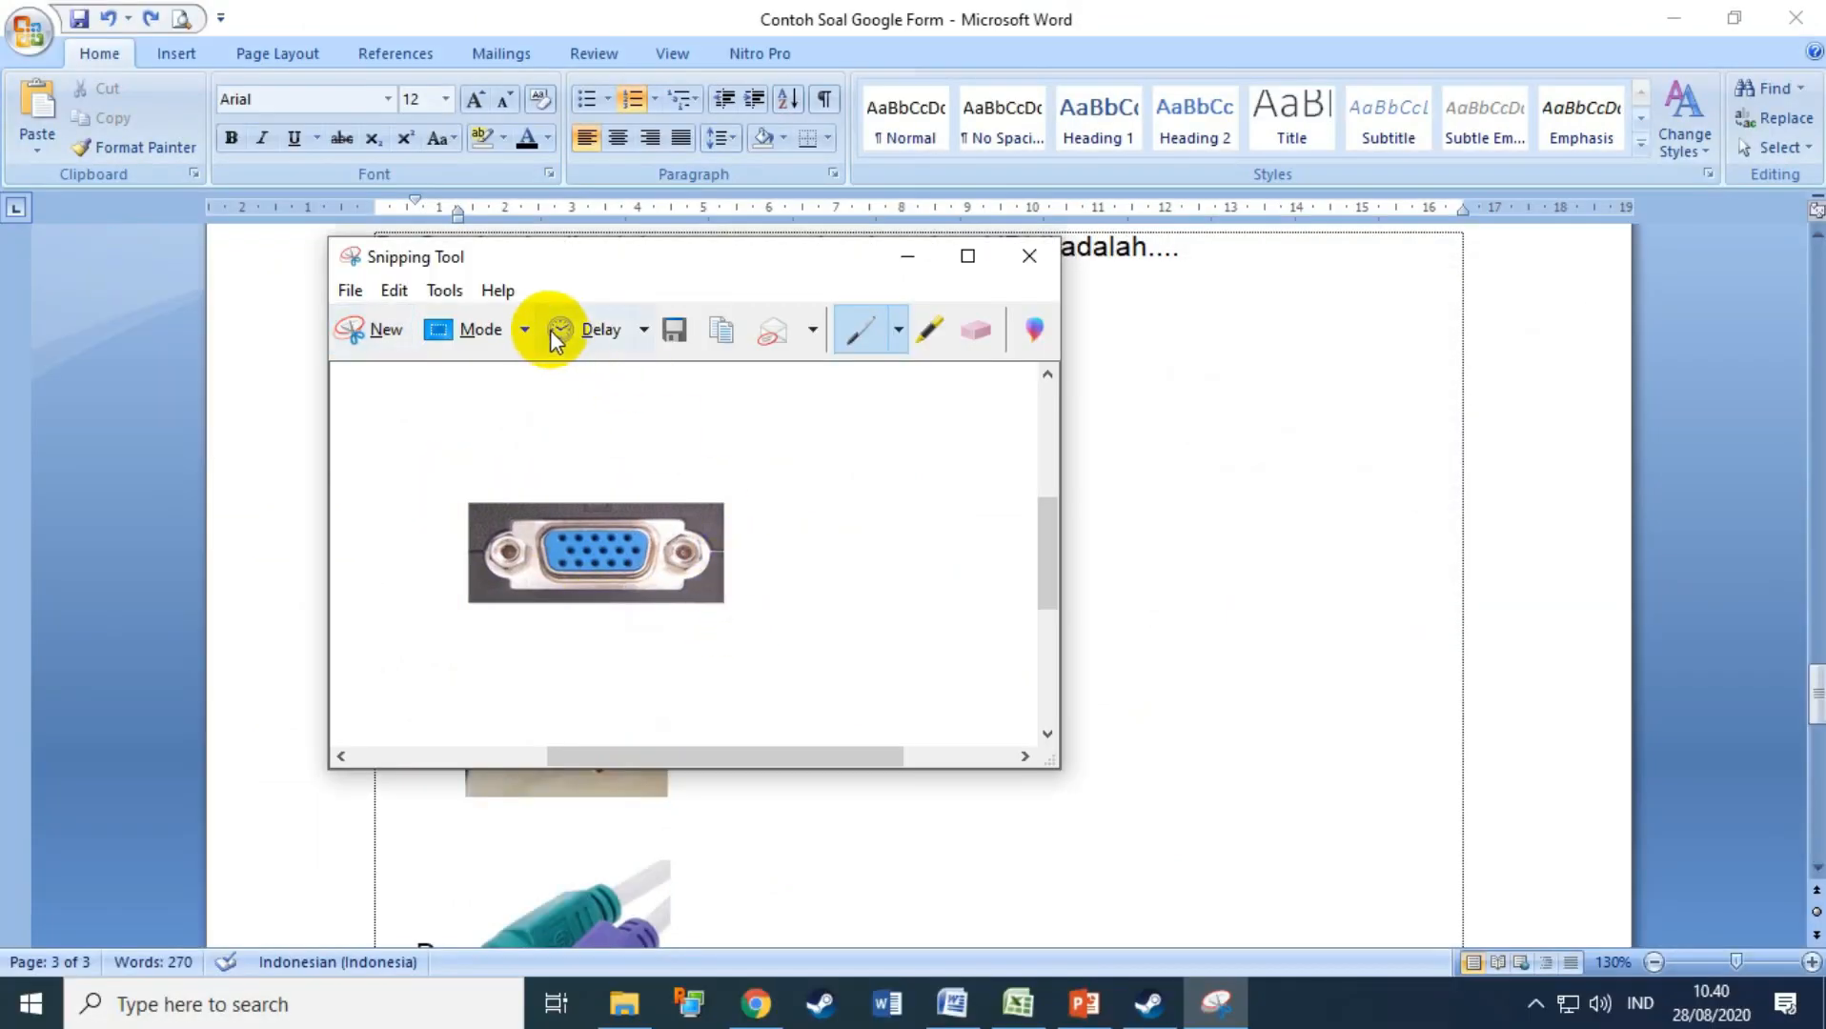
left_click(673, 331)
type("5b")
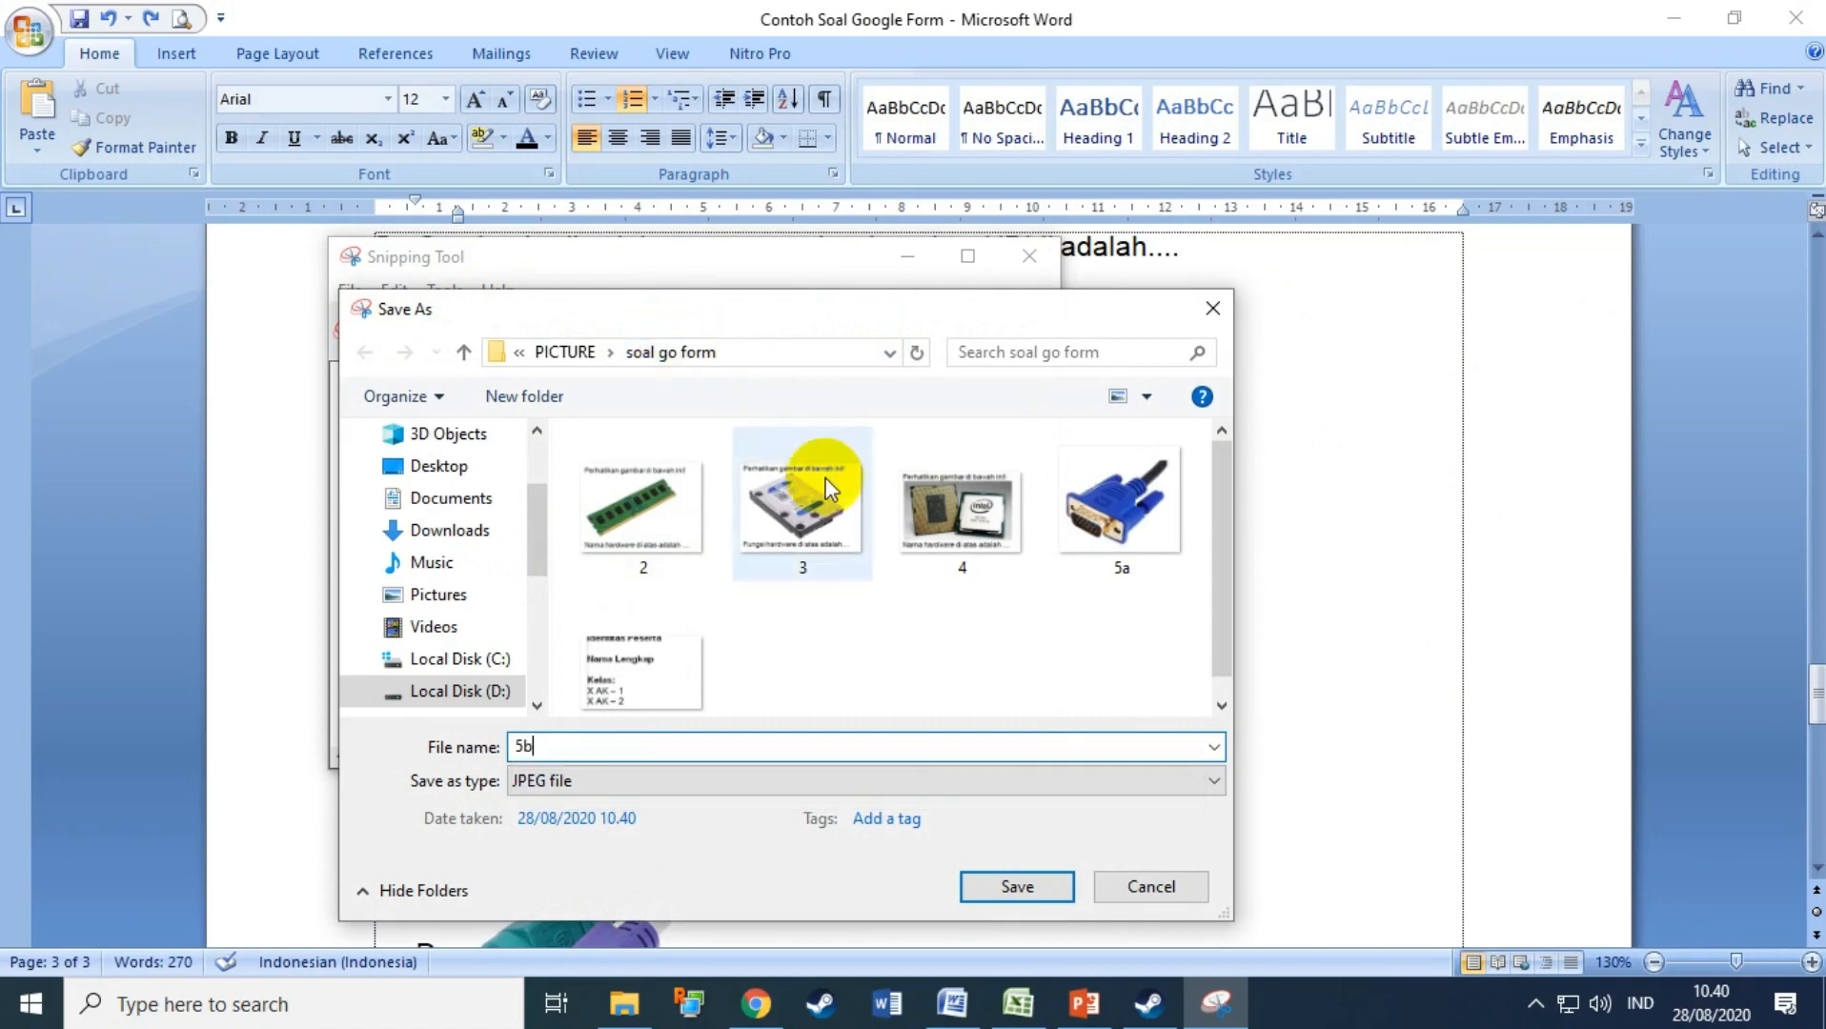
left_click(1015, 886)
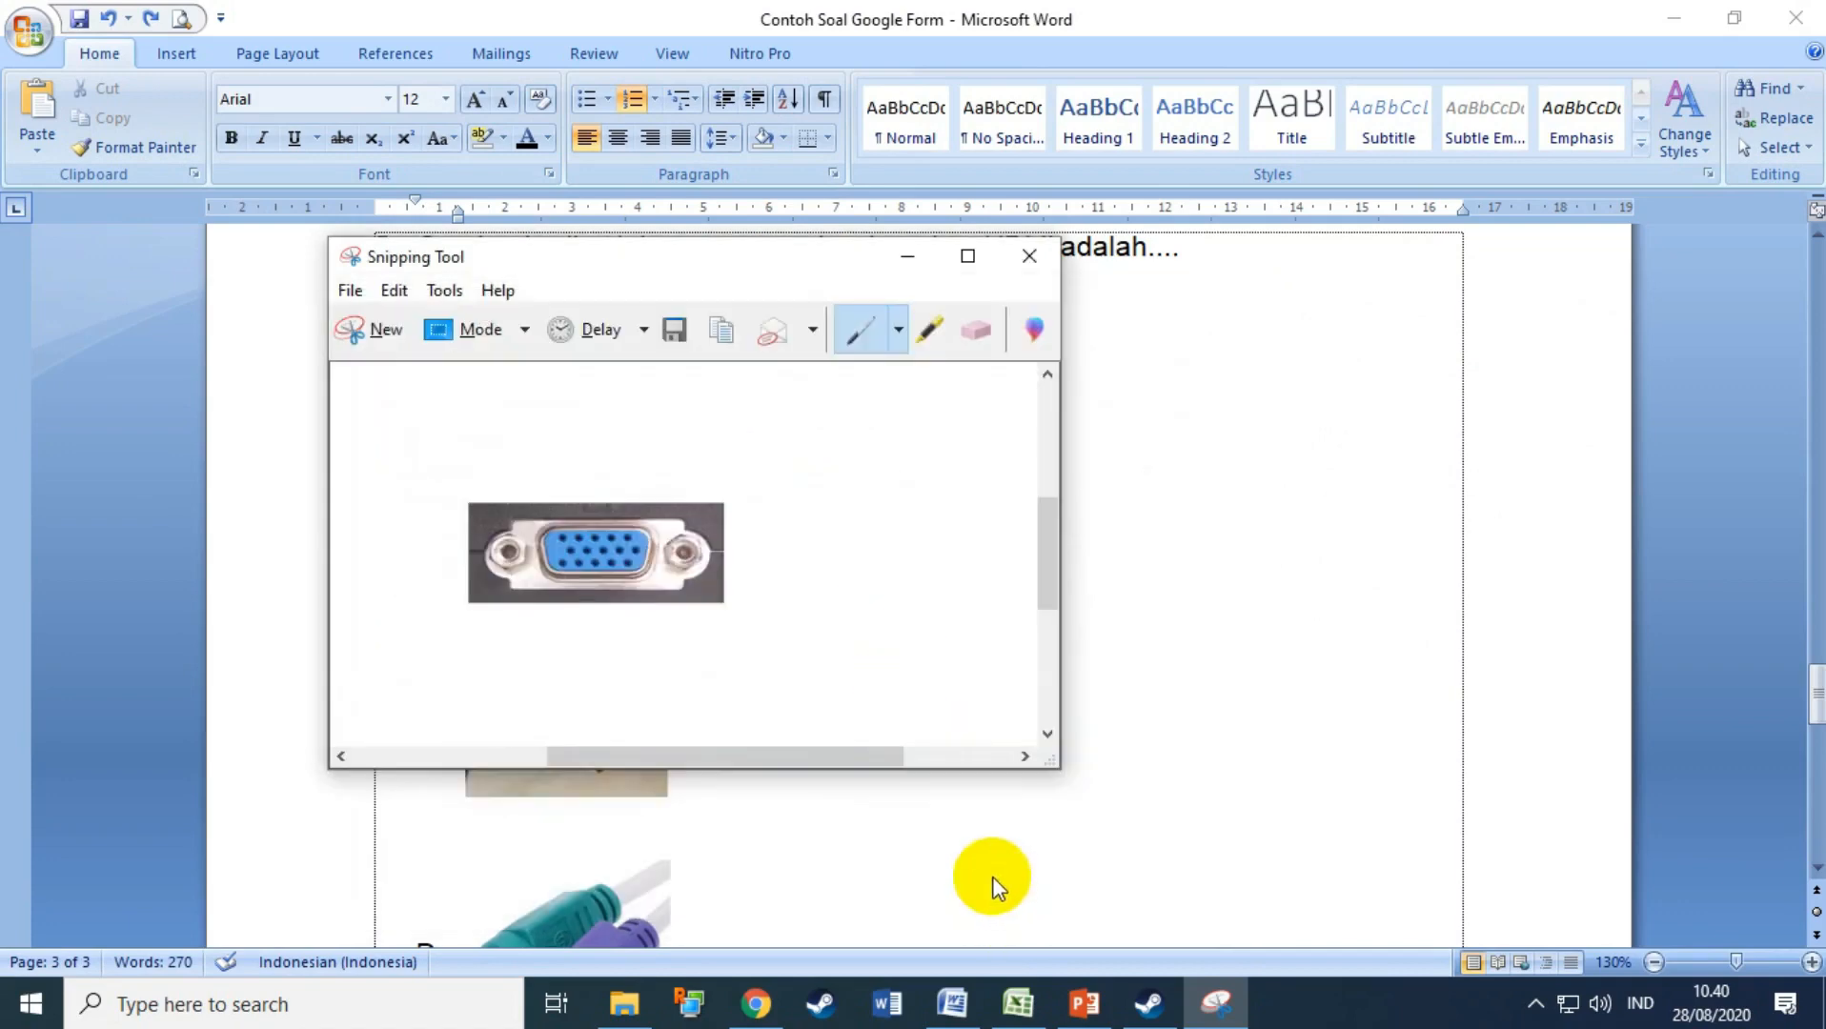
Step: Snip connector picture C, the USB plug, and save it as 5c
left_click(373, 329)
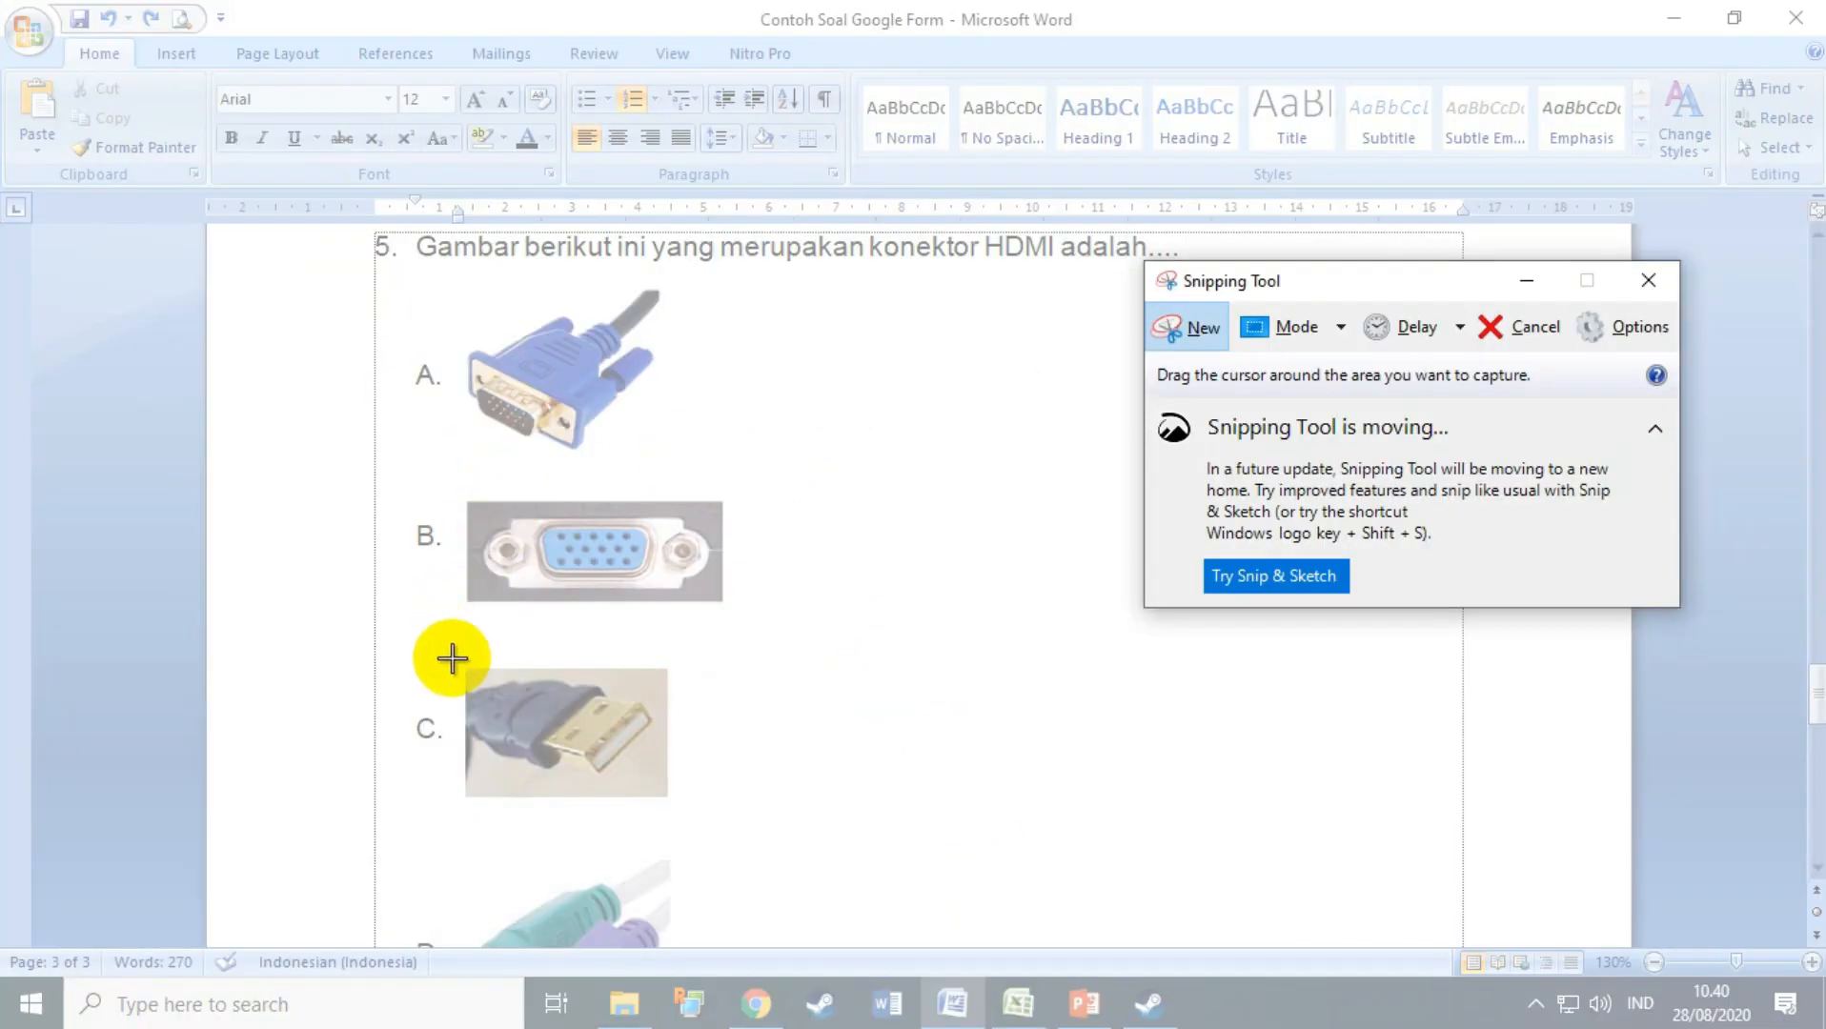
left_click_drag(452, 657, 679, 816)
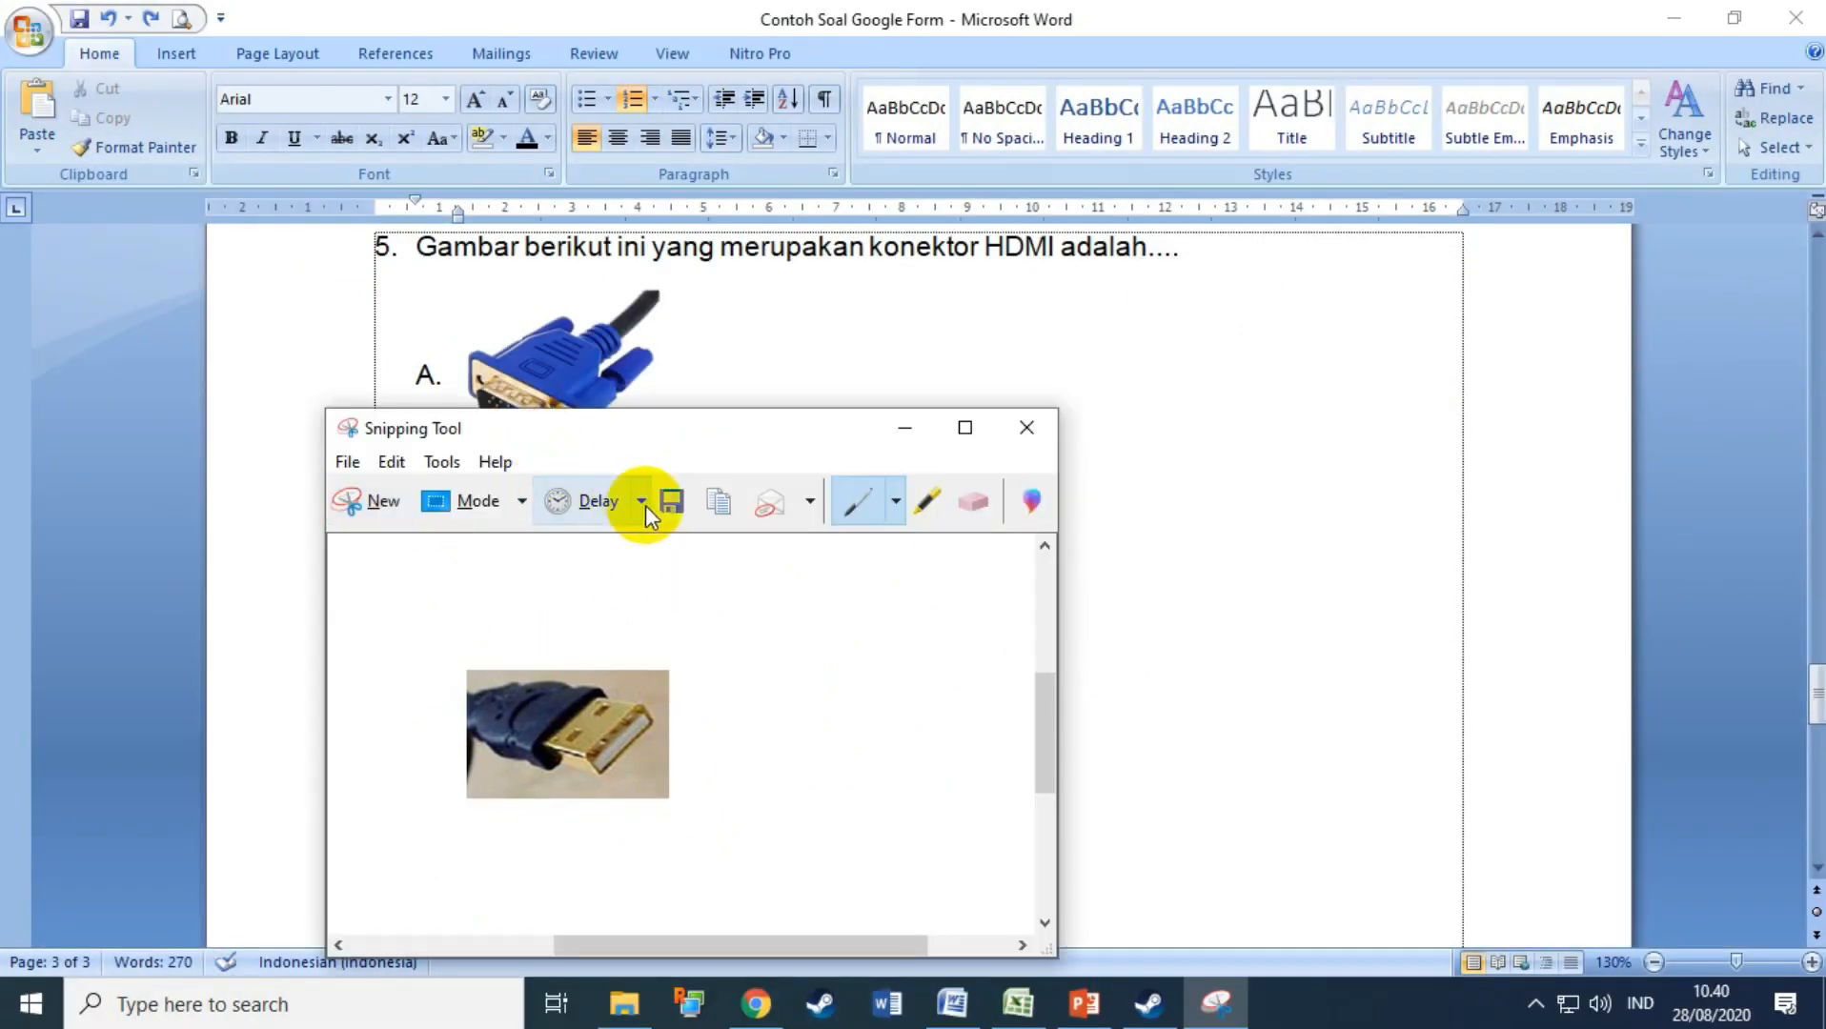
left_click(669, 503)
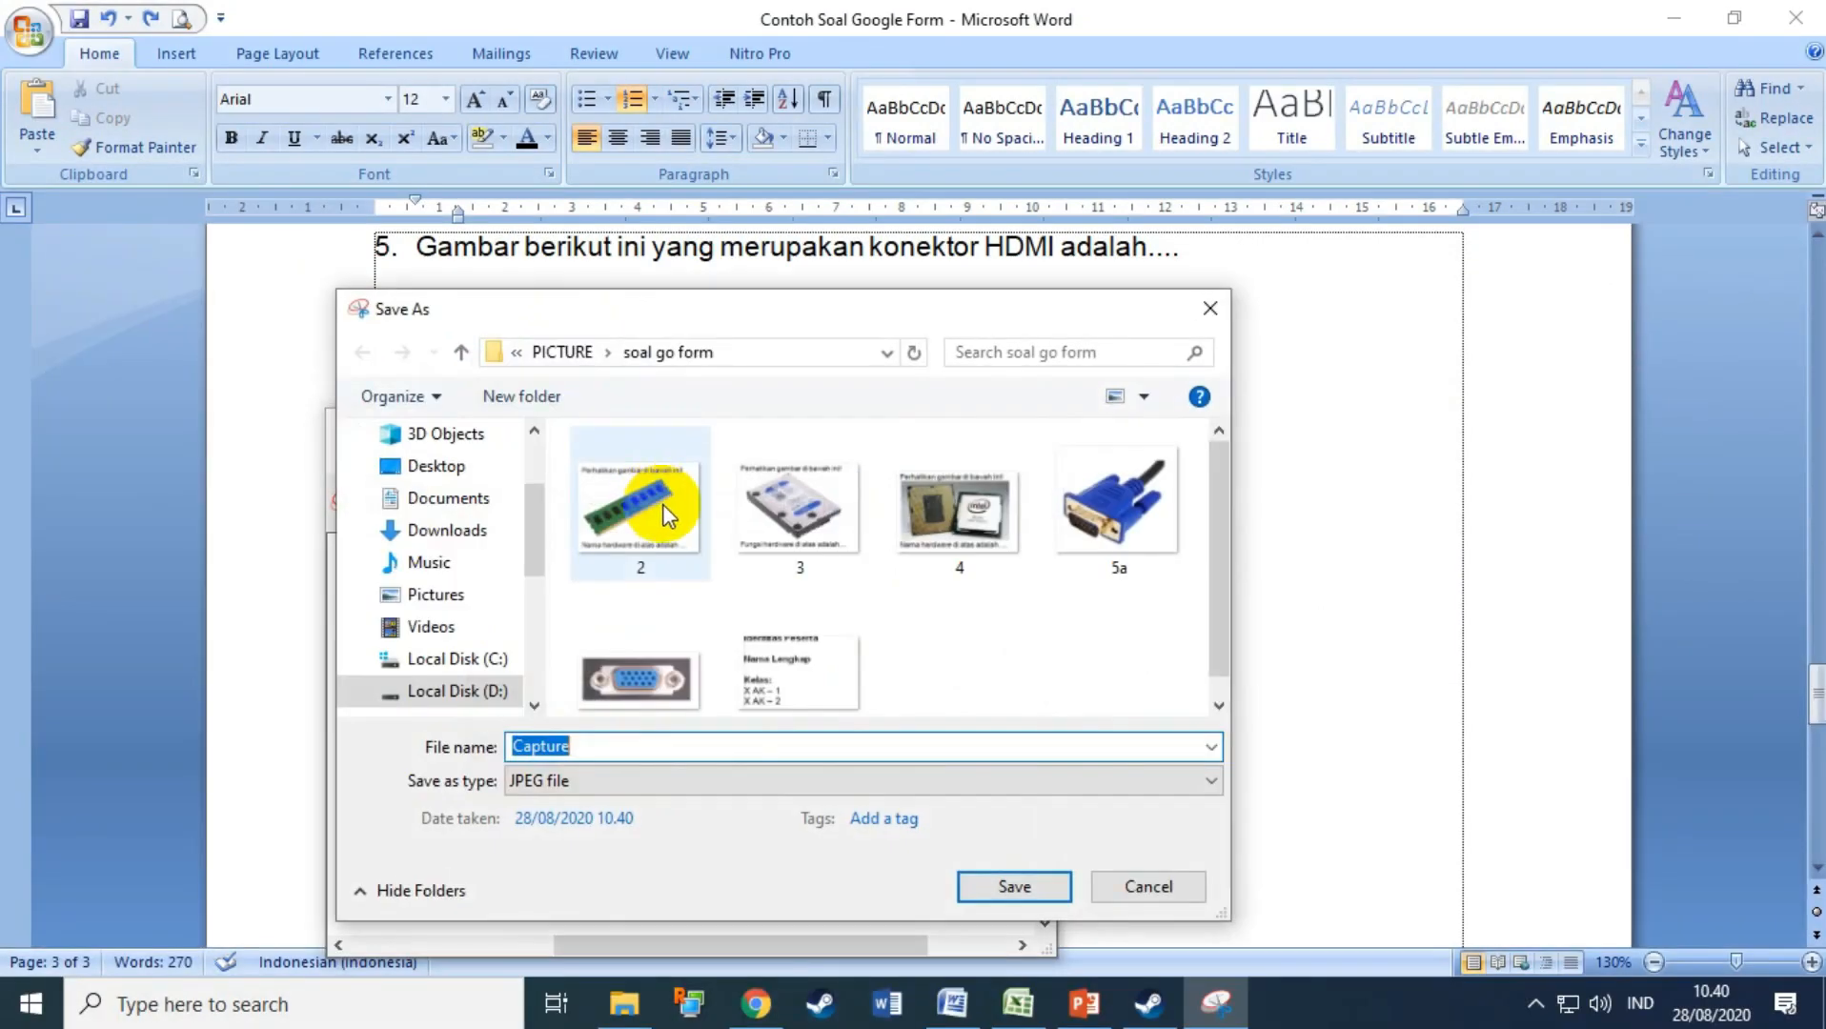
type("5c")
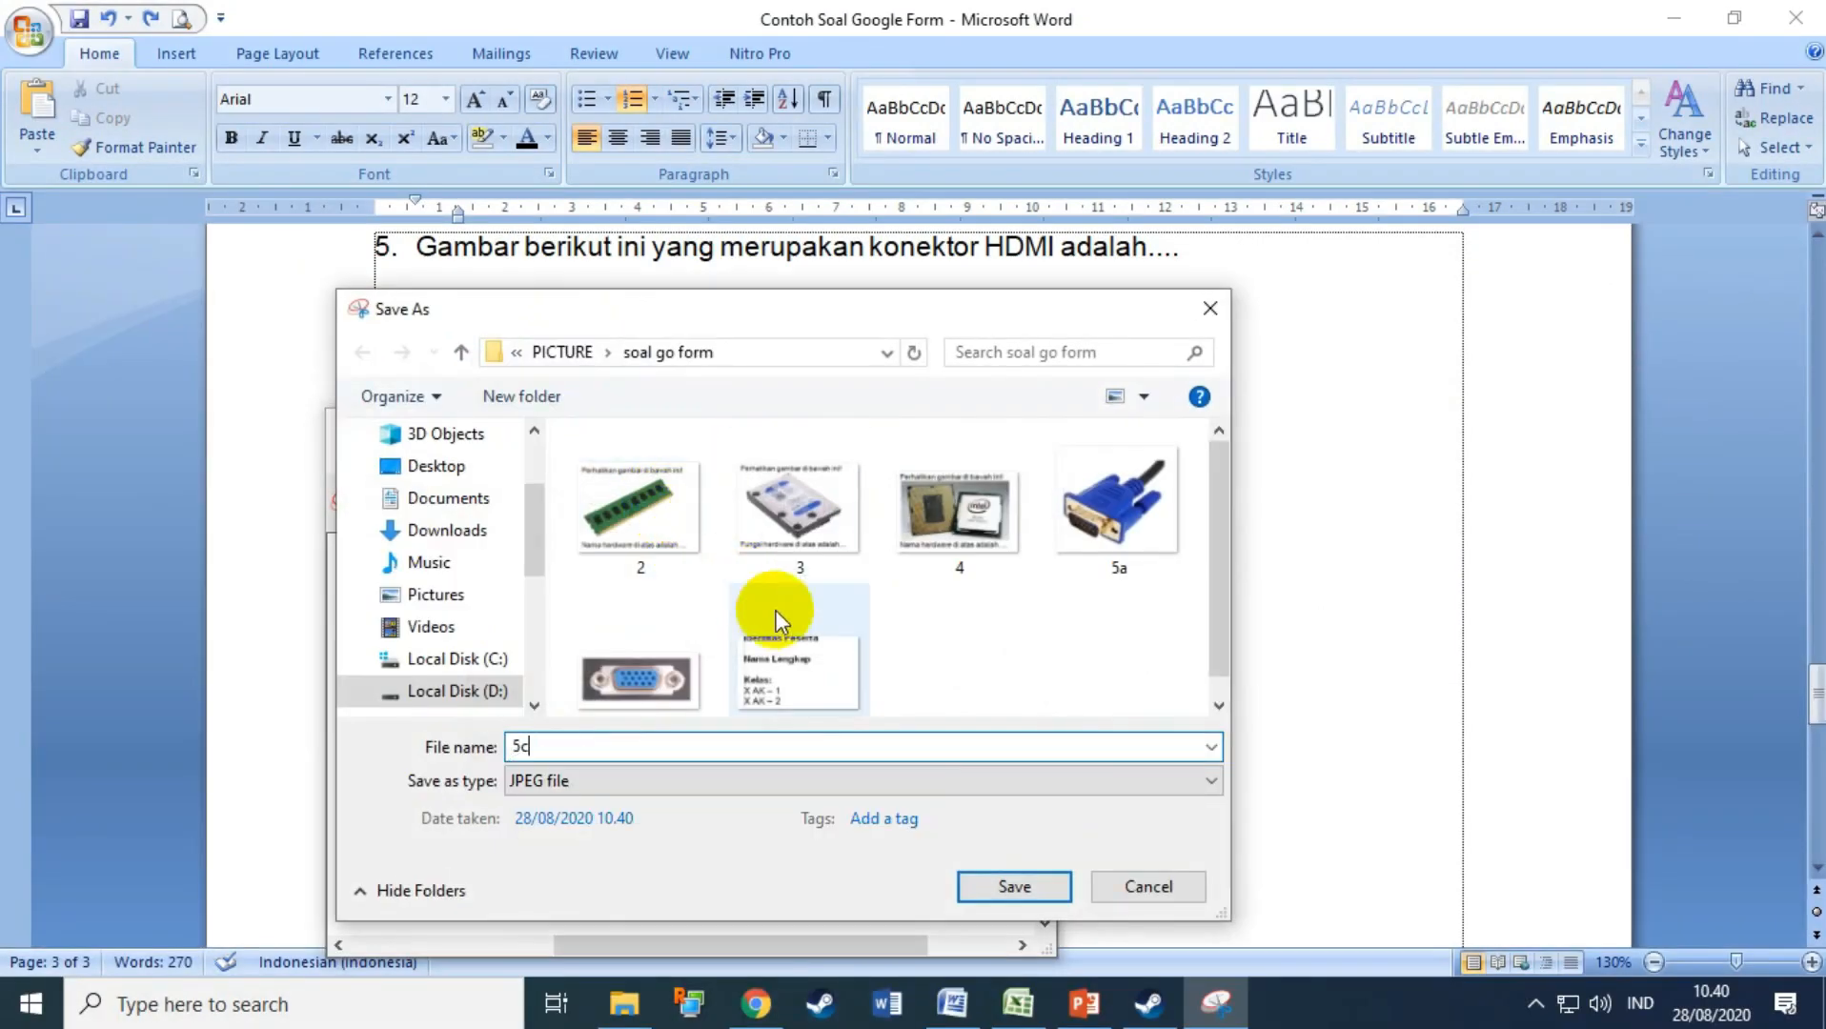
left_click(991, 887)
Step: Scroll the Word test, then snip option D as 5d and the HDMI option E as 5e
left_click(1158, 598)
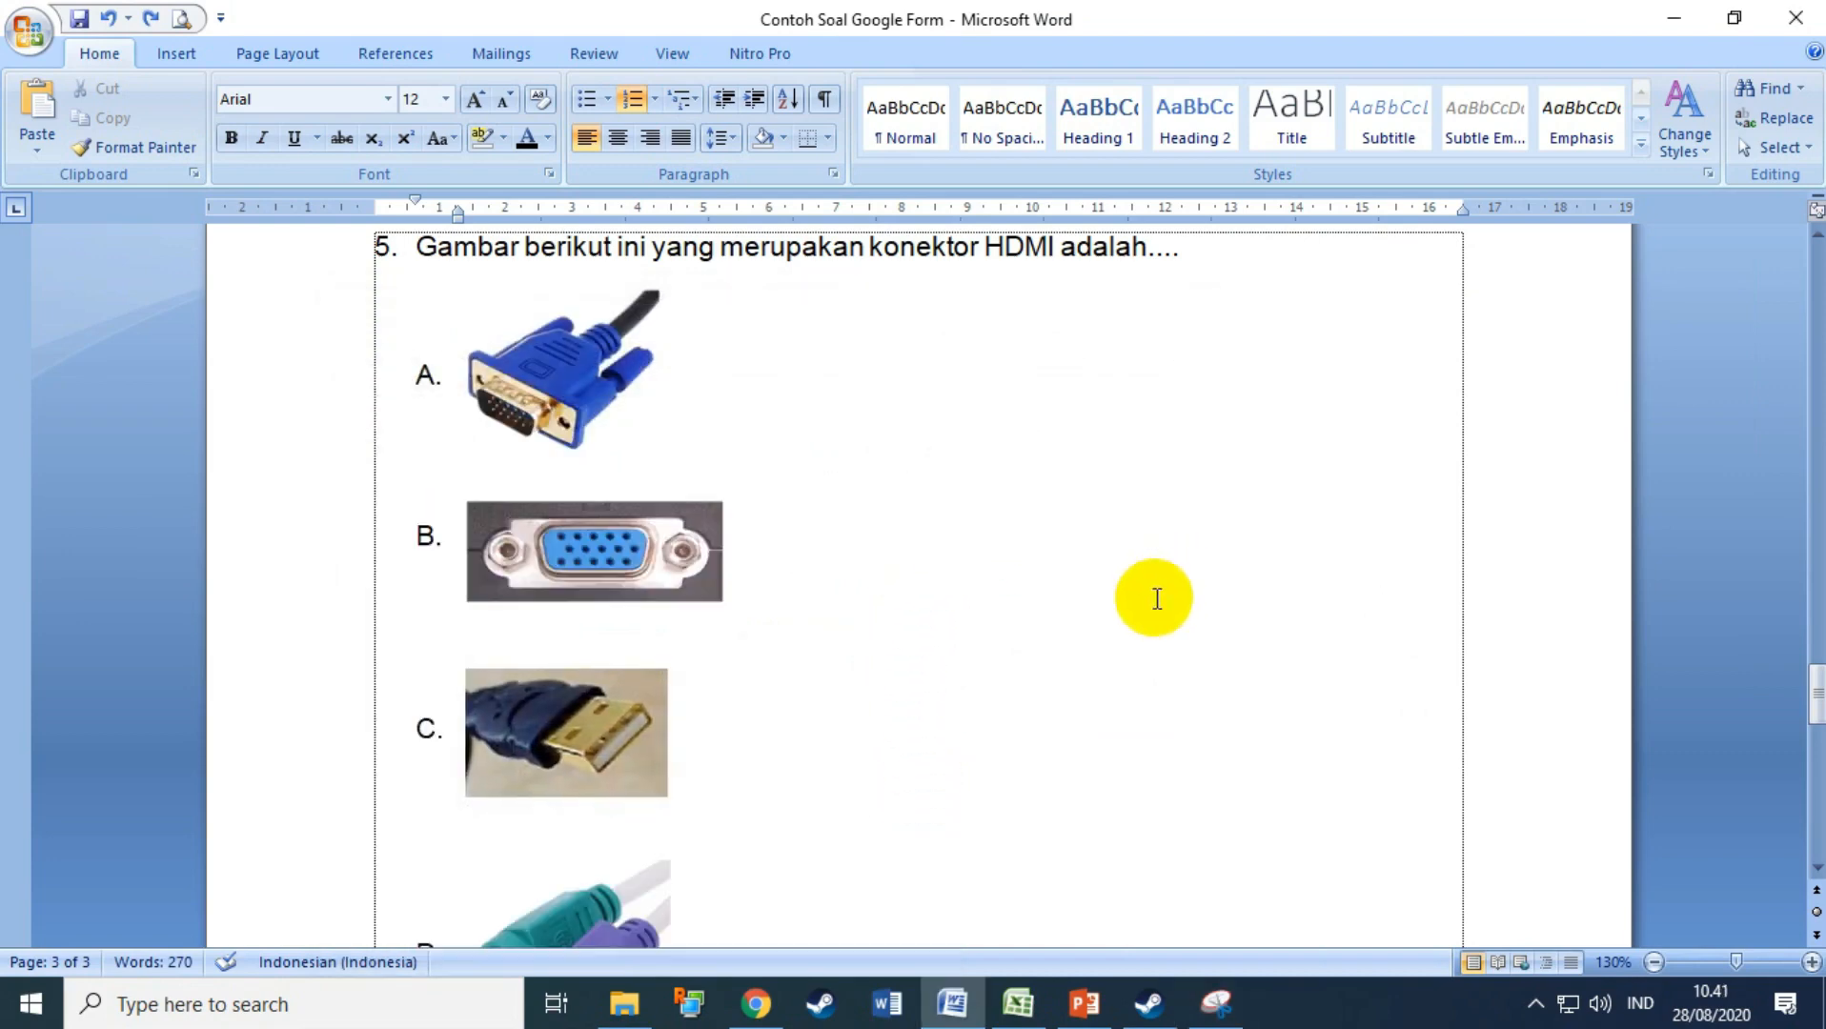
scroll(1144, 601, "down", 5)
left_click(1206, 996)
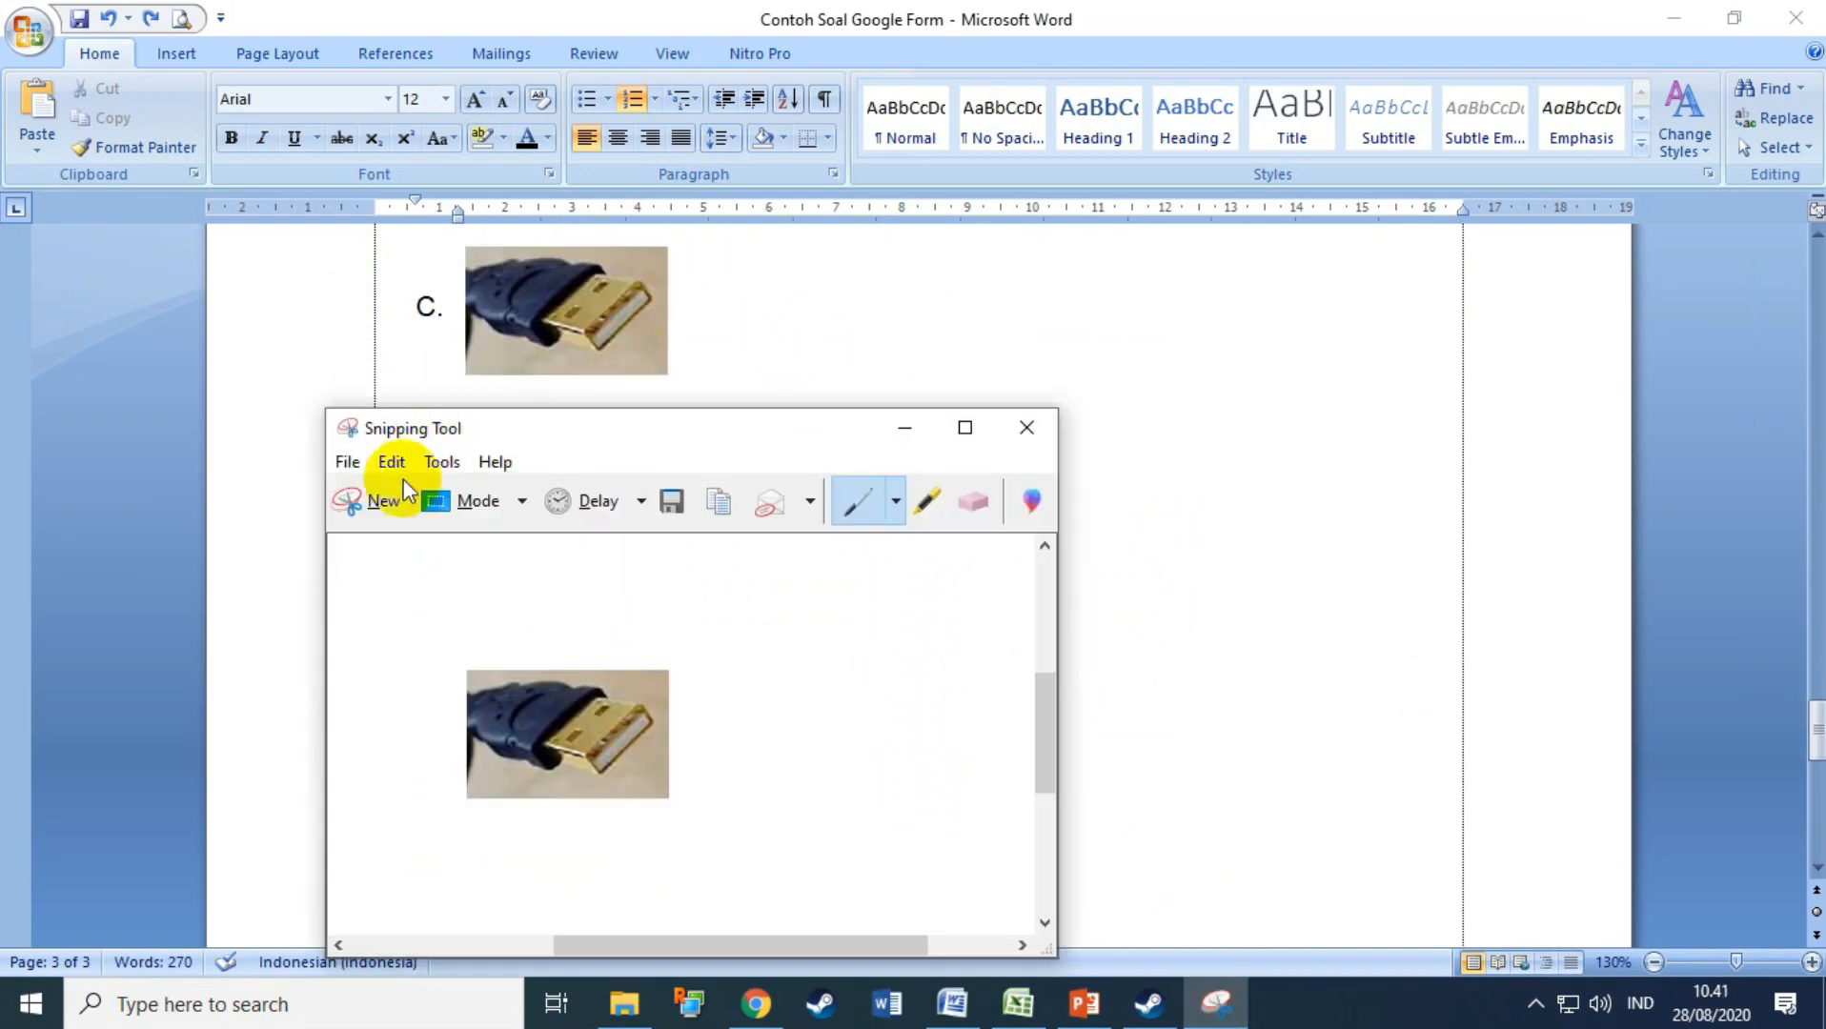
left_click(382, 501)
left_click_drag(464, 420, 684, 645)
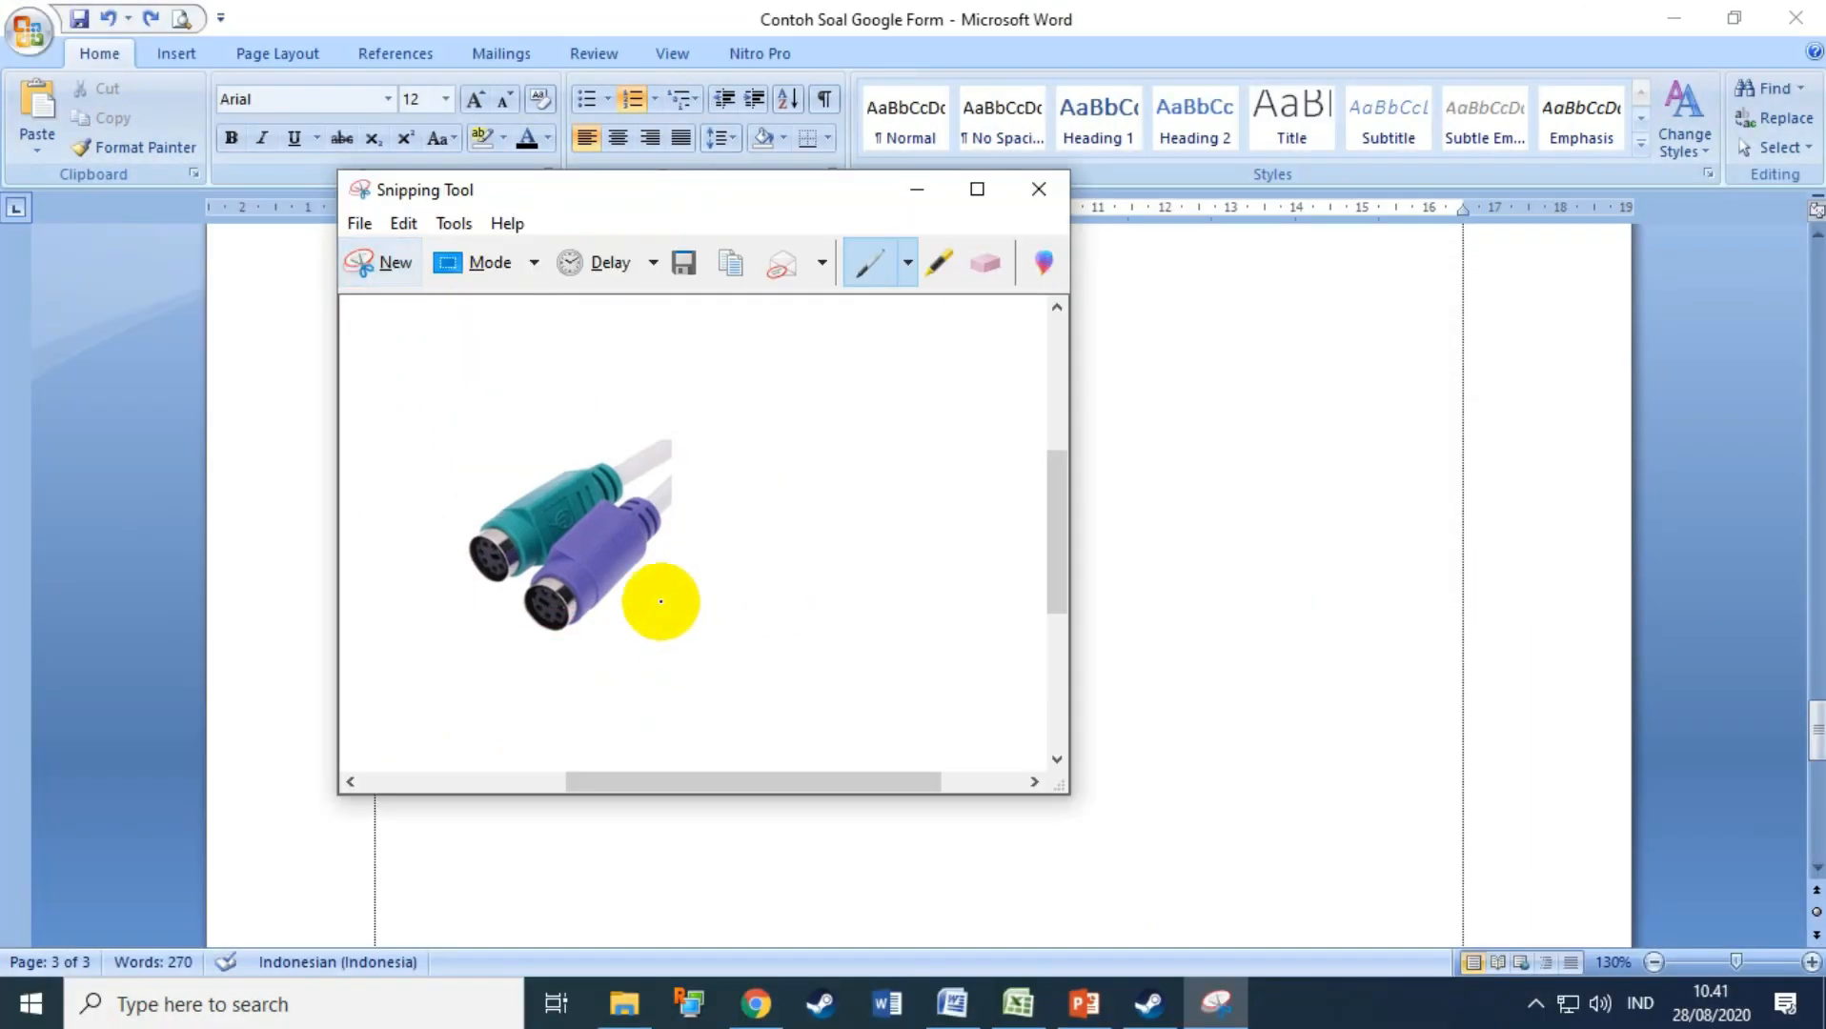
left_click(684, 261)
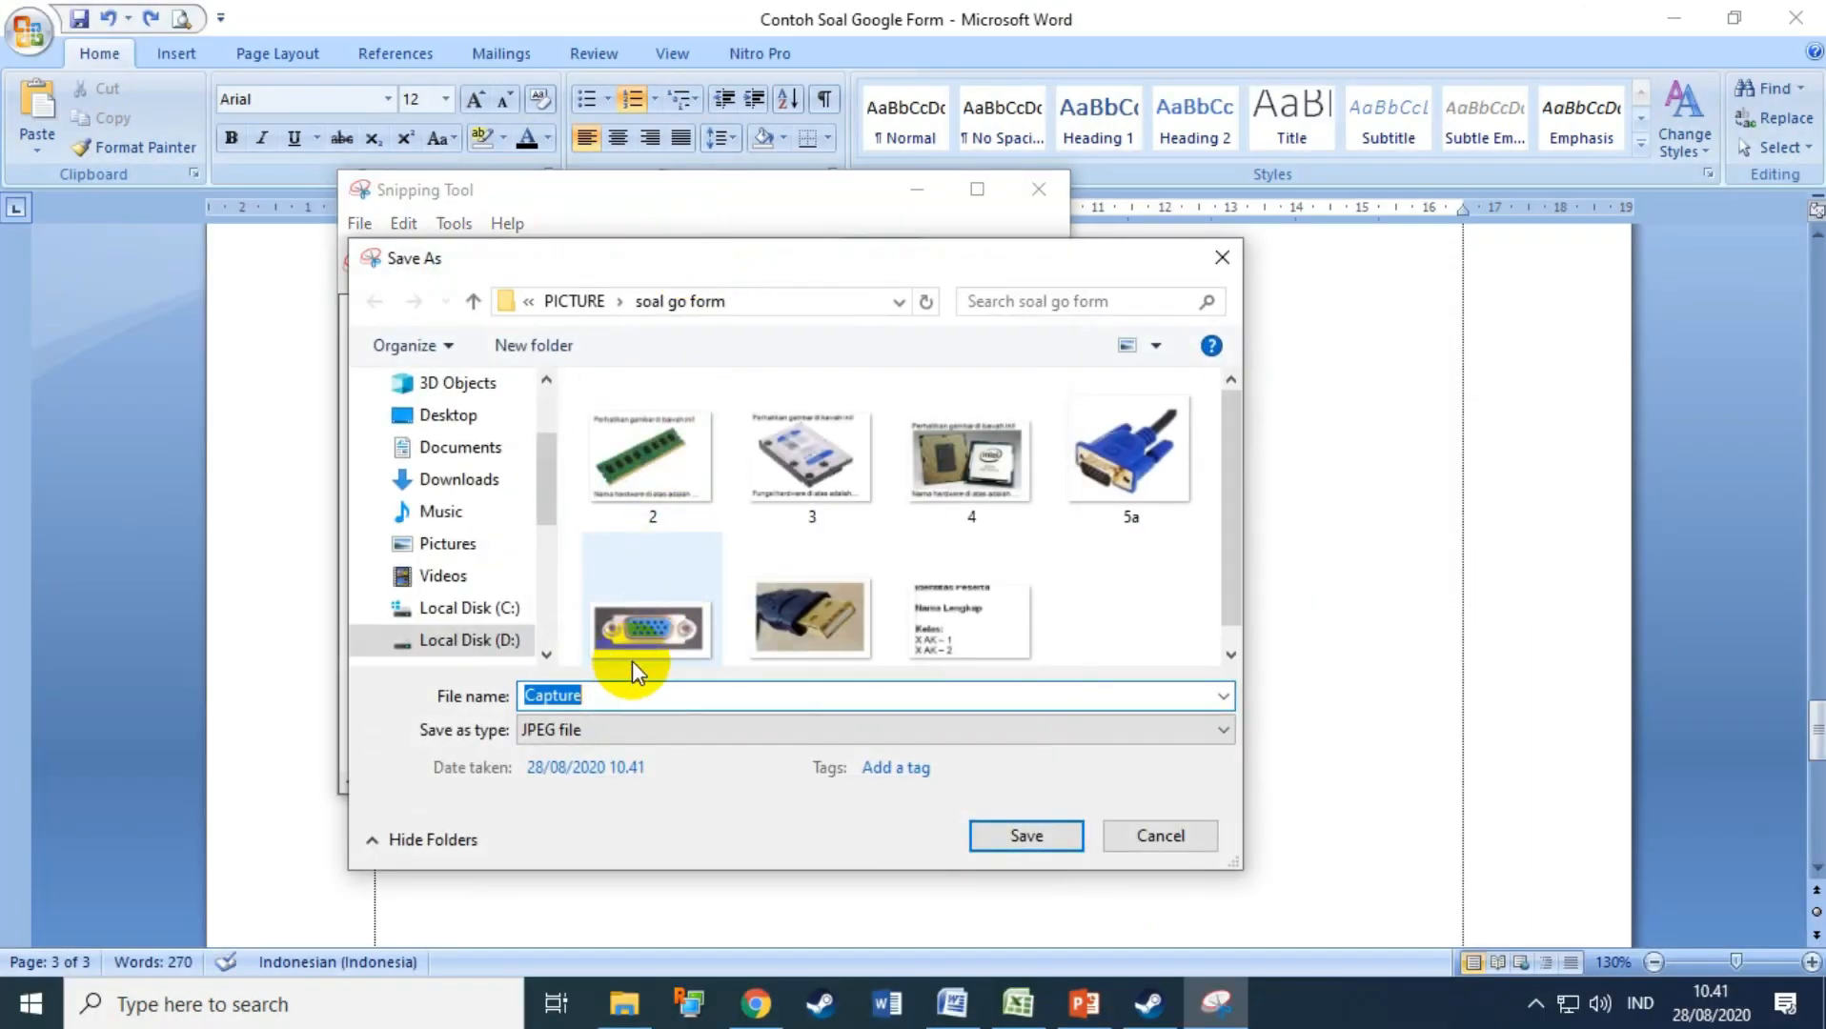
type("5d")
left_click(1027, 835)
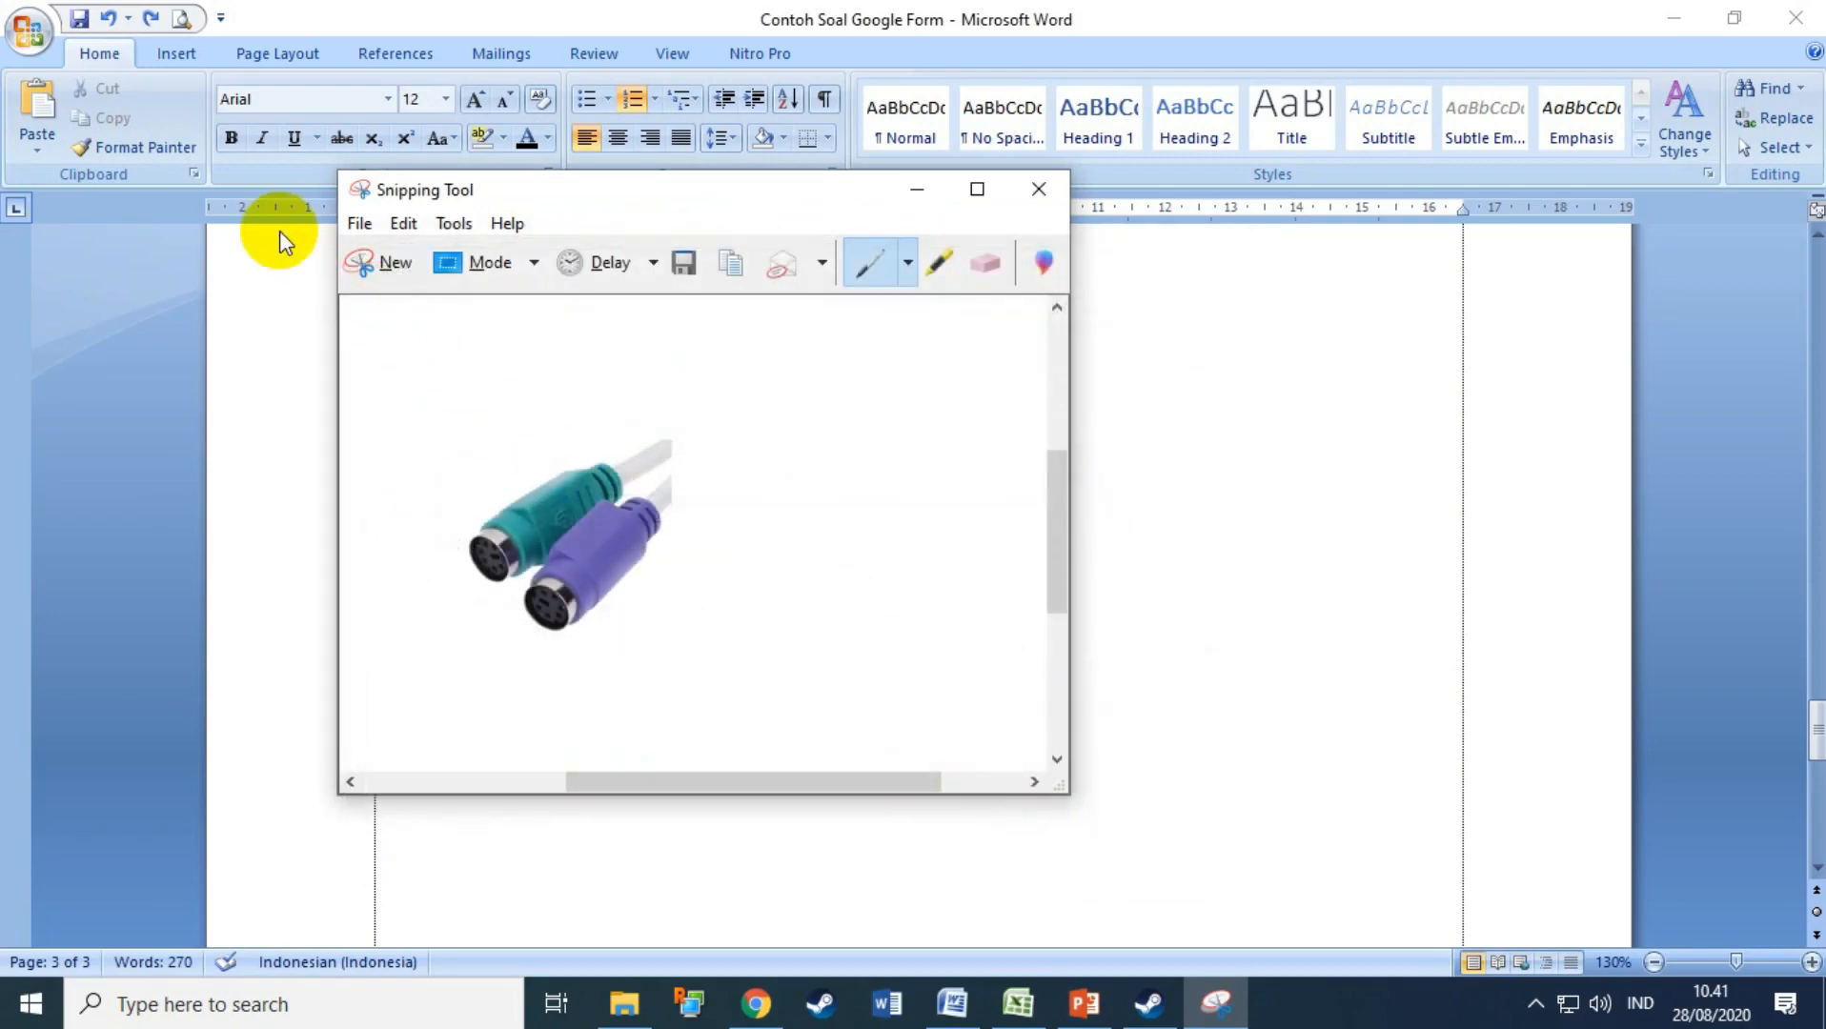
left_click(386, 262)
left_click_drag(471, 648, 682, 811)
left_click(681, 501)
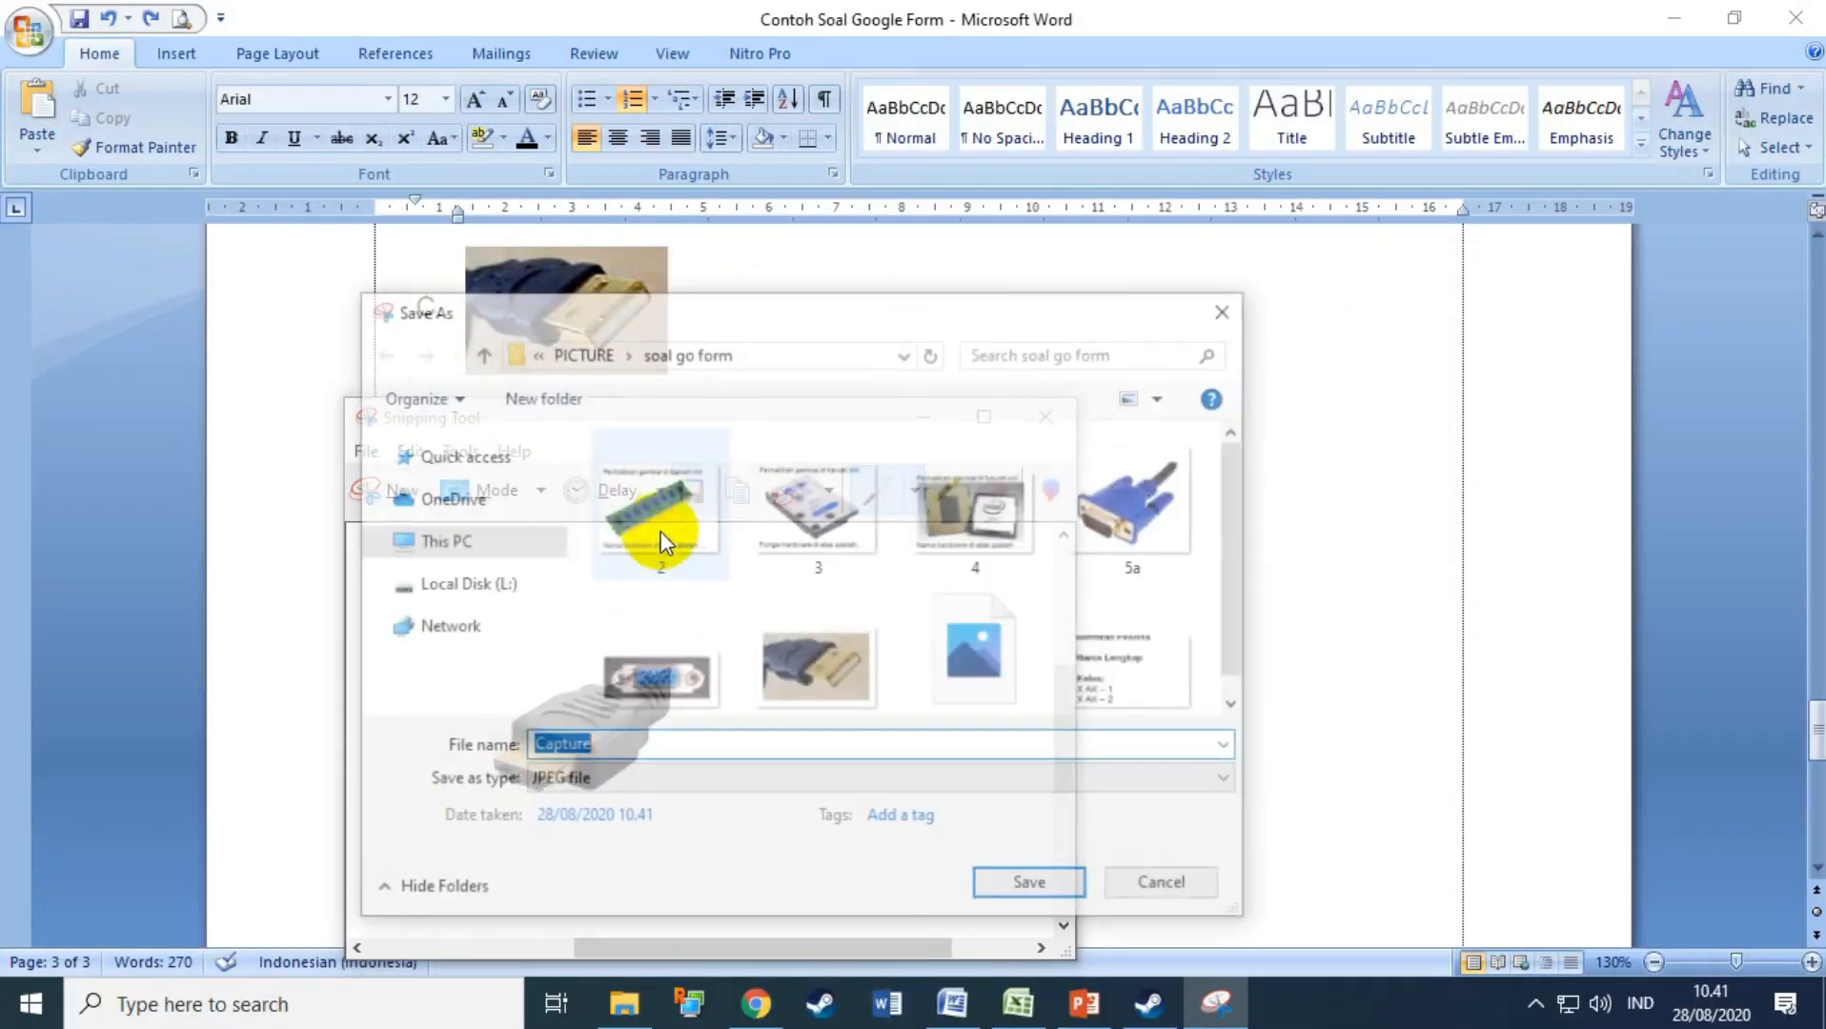
type("5e")
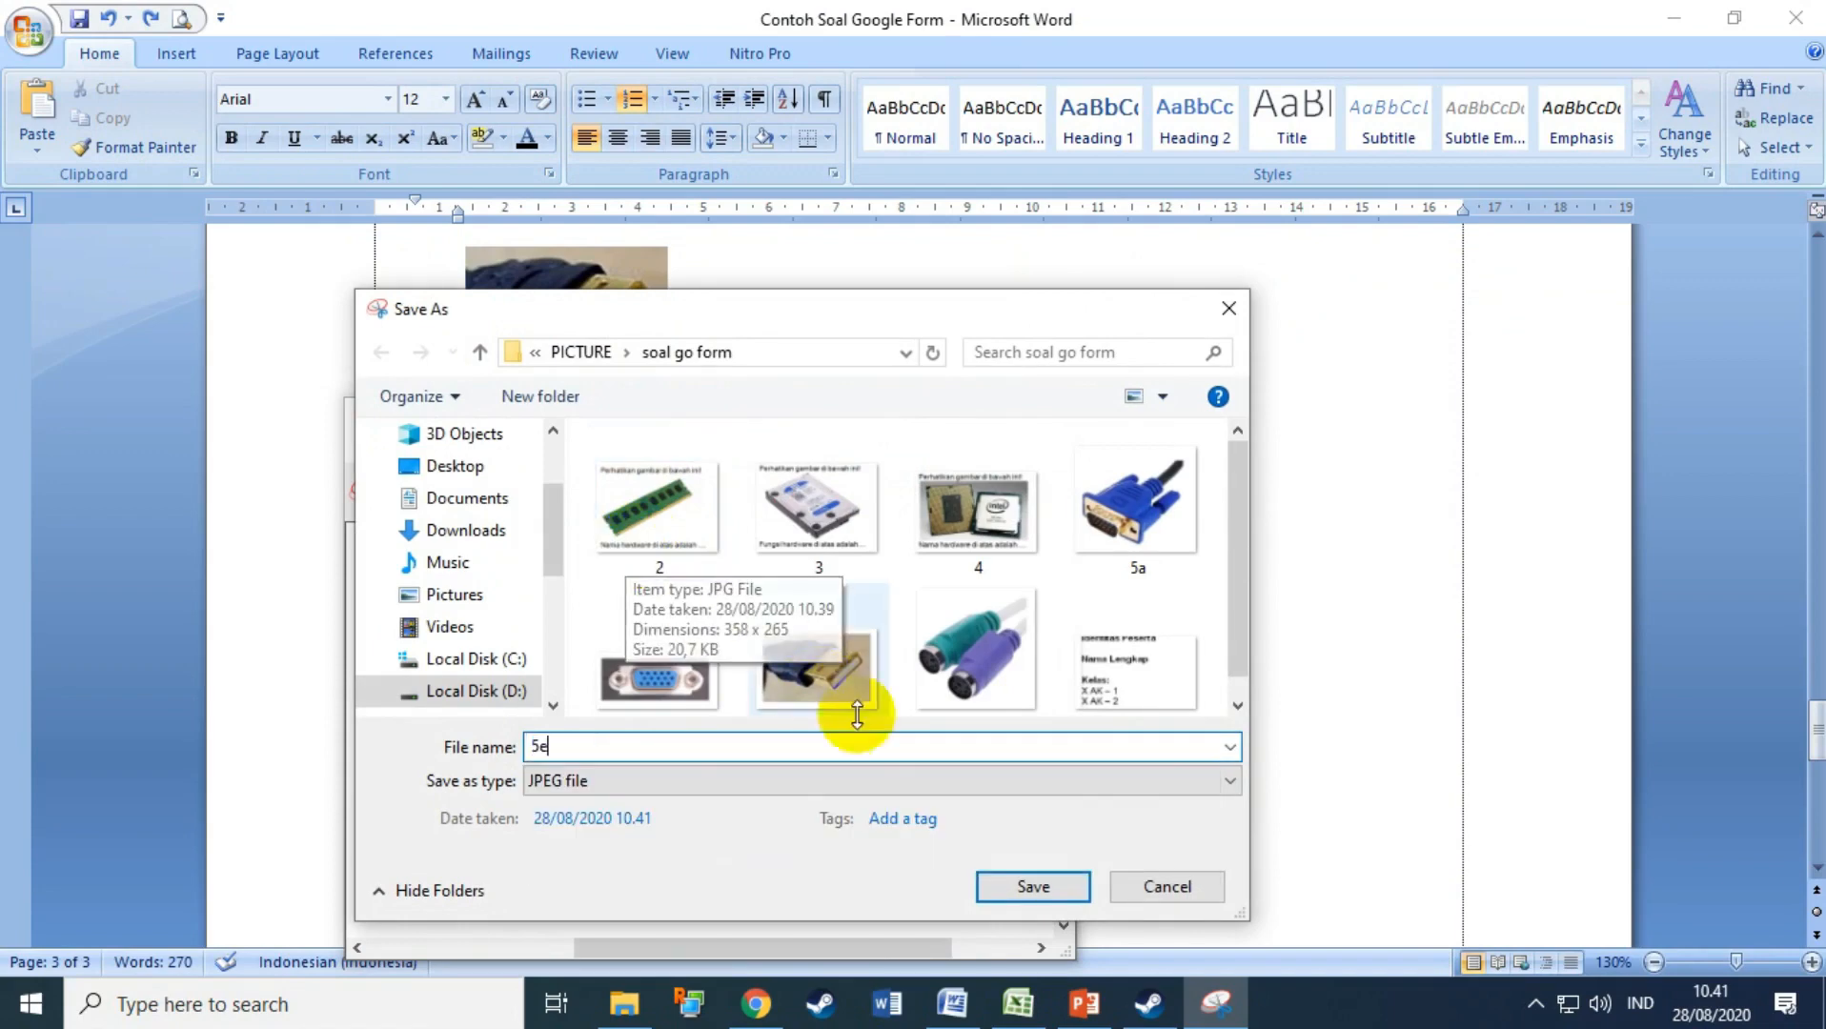
left_click(1031, 886)
Step: Upload picture 3, the hard disk, into the new blank form question
left_click(755, 1004)
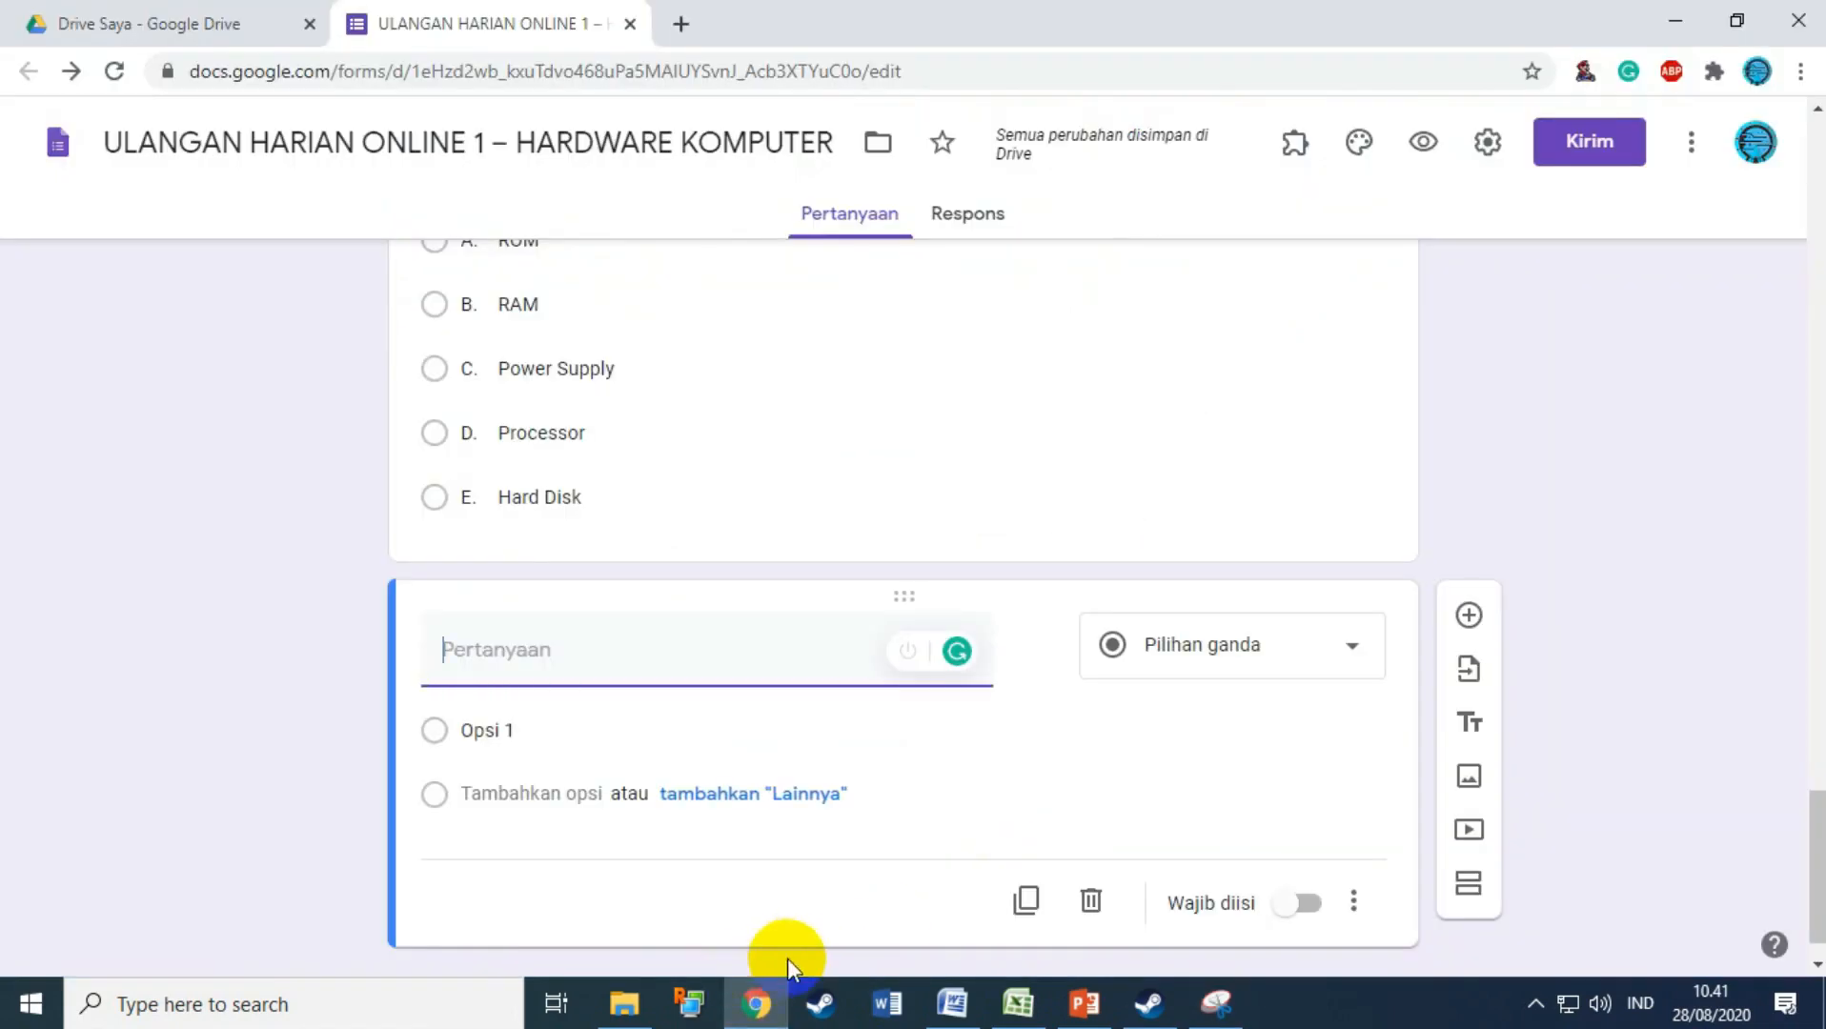
scroll(792, 572, "up", 5)
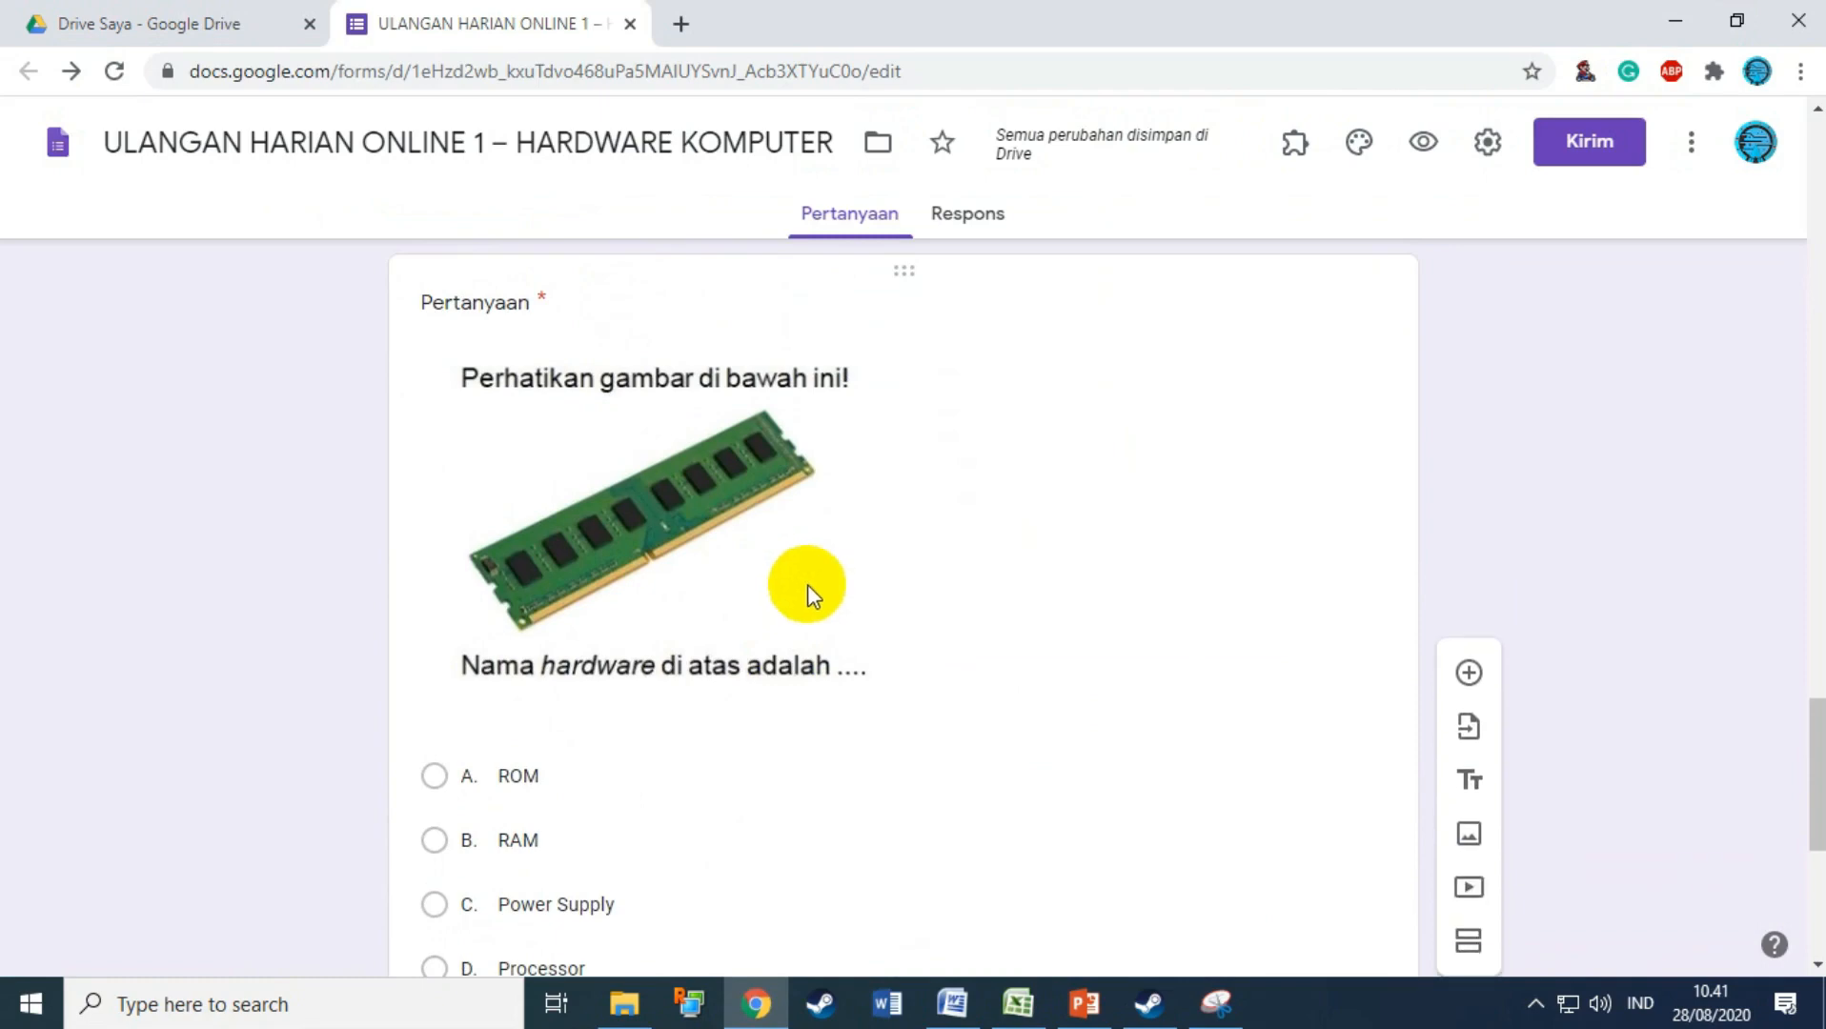
scroll(783, 573, "down", 4)
scroll(845, 620, "up", 10)
scroll(847, 624, "down", 10)
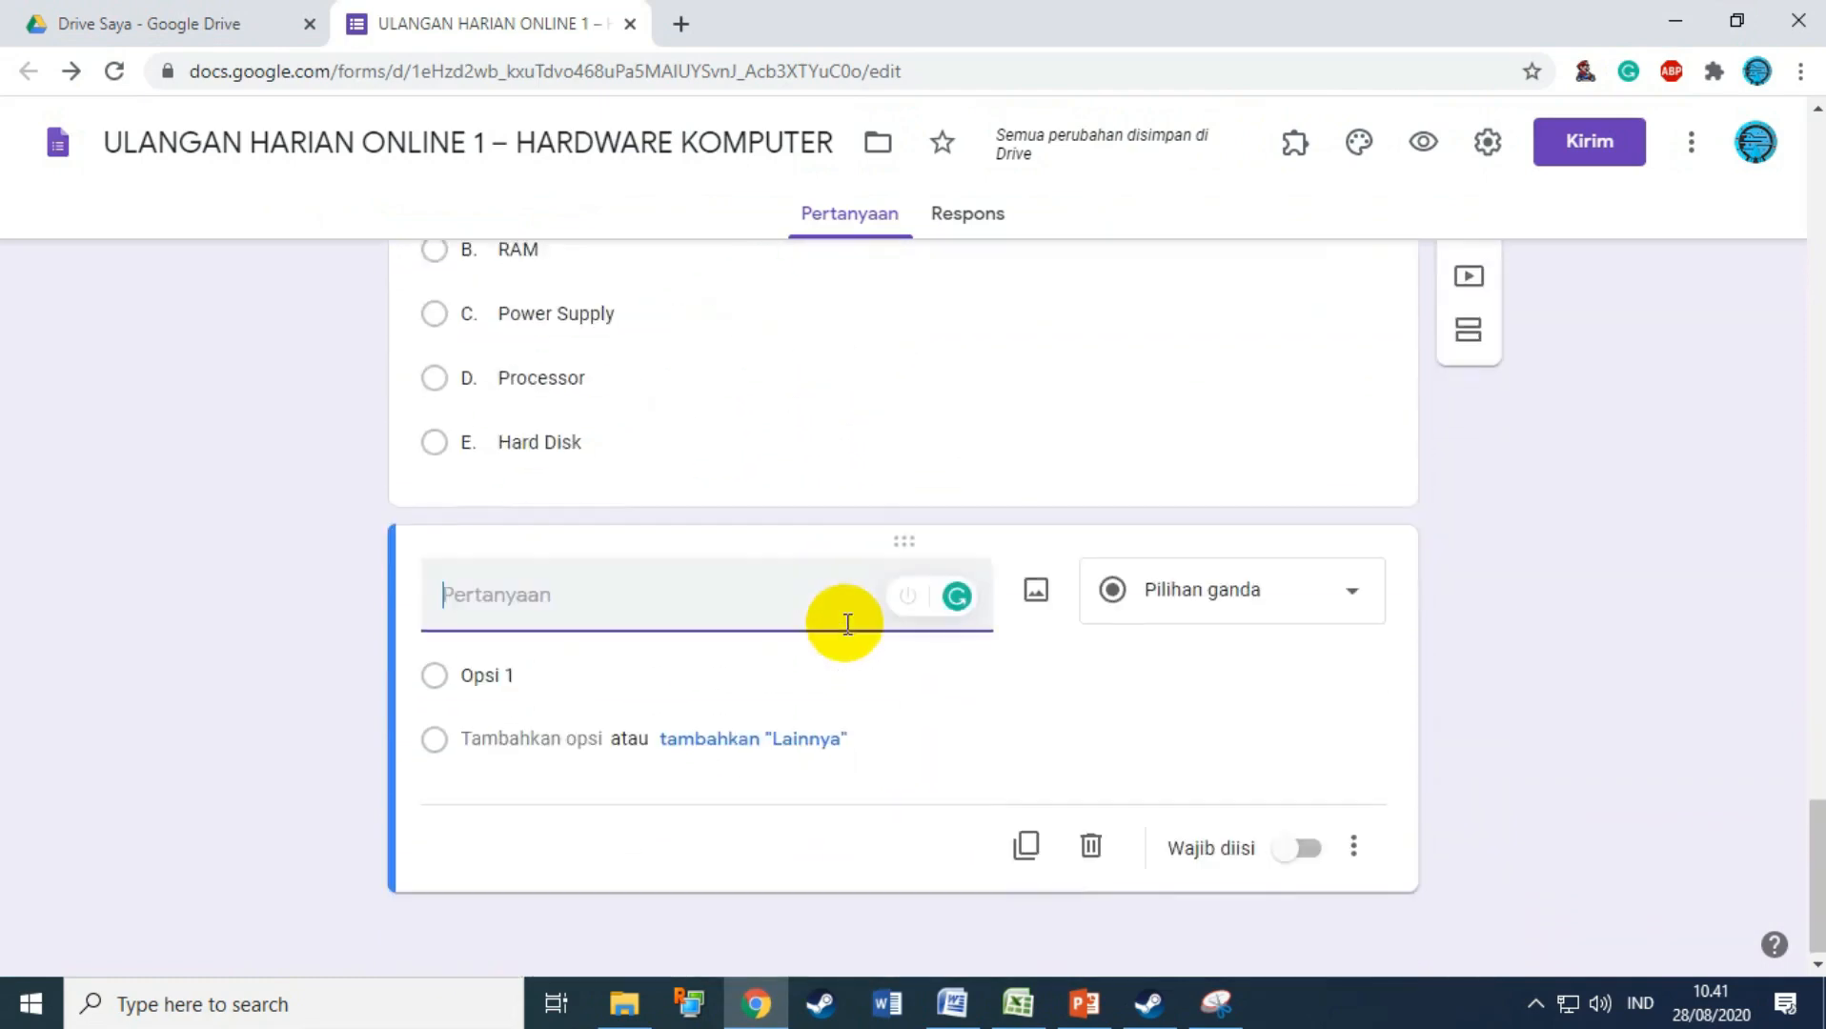
left_click(1036, 591)
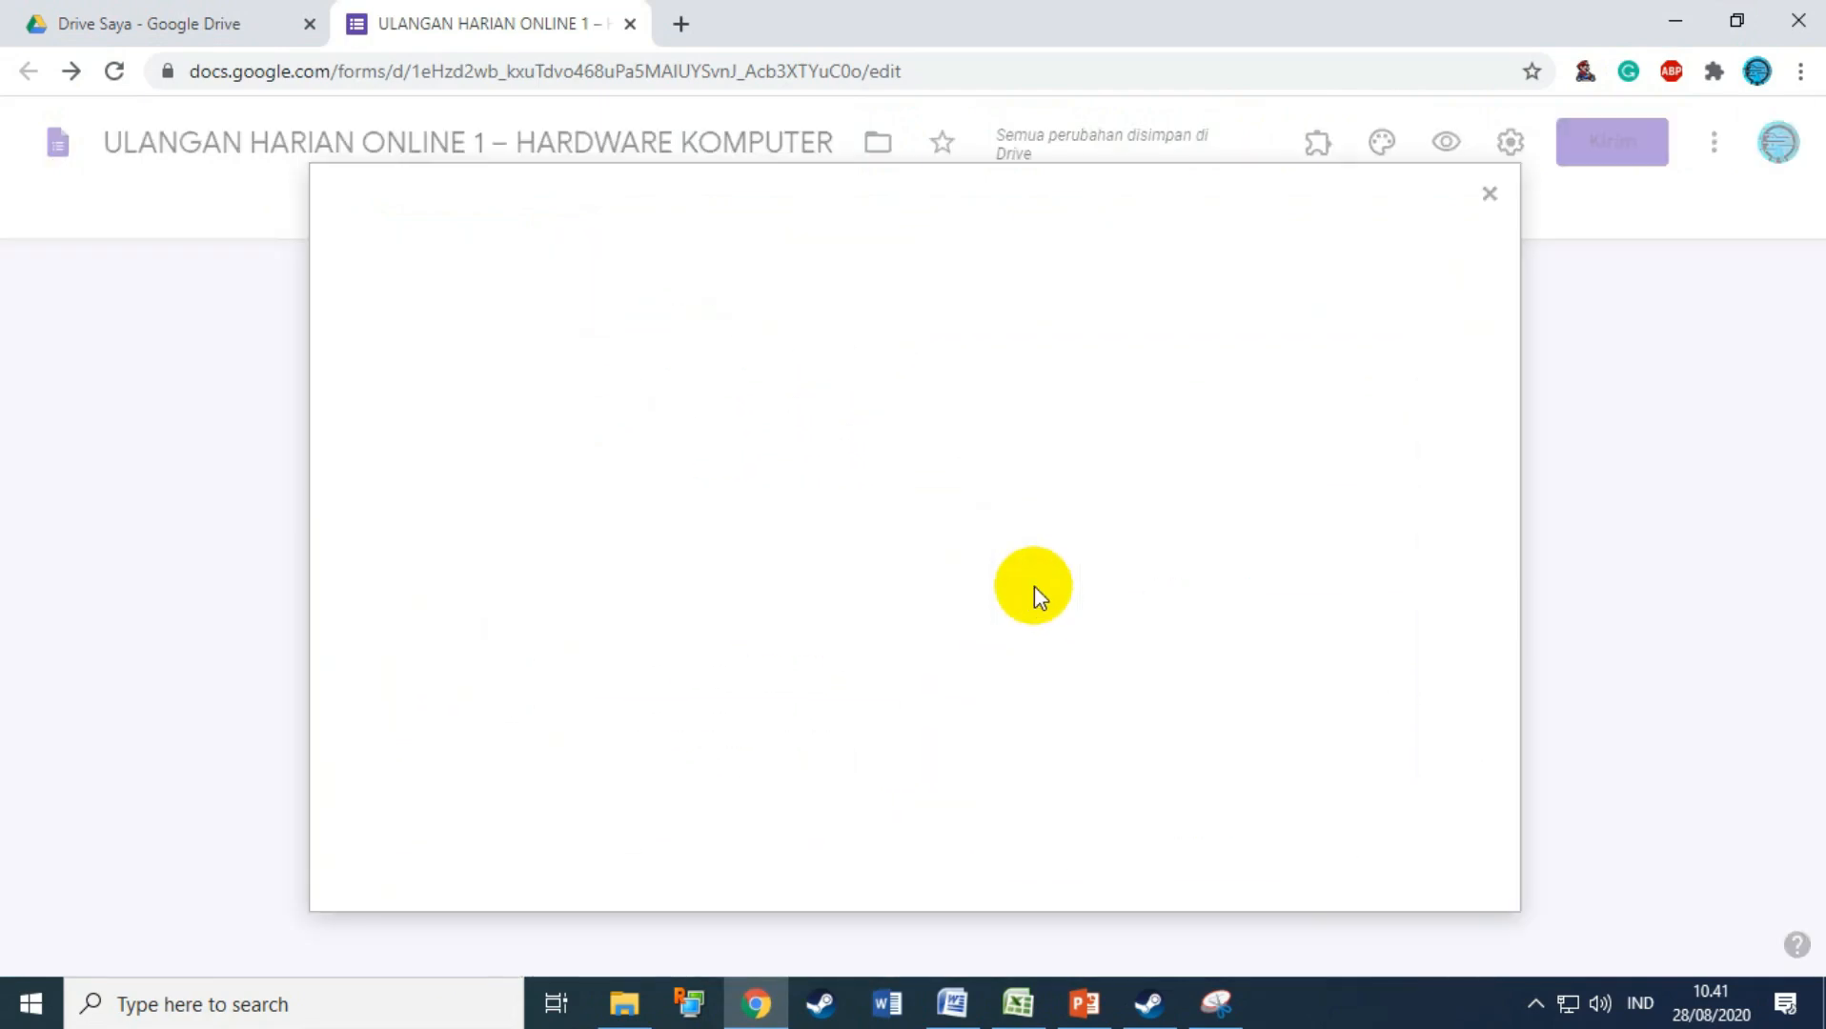
left_click(923, 703)
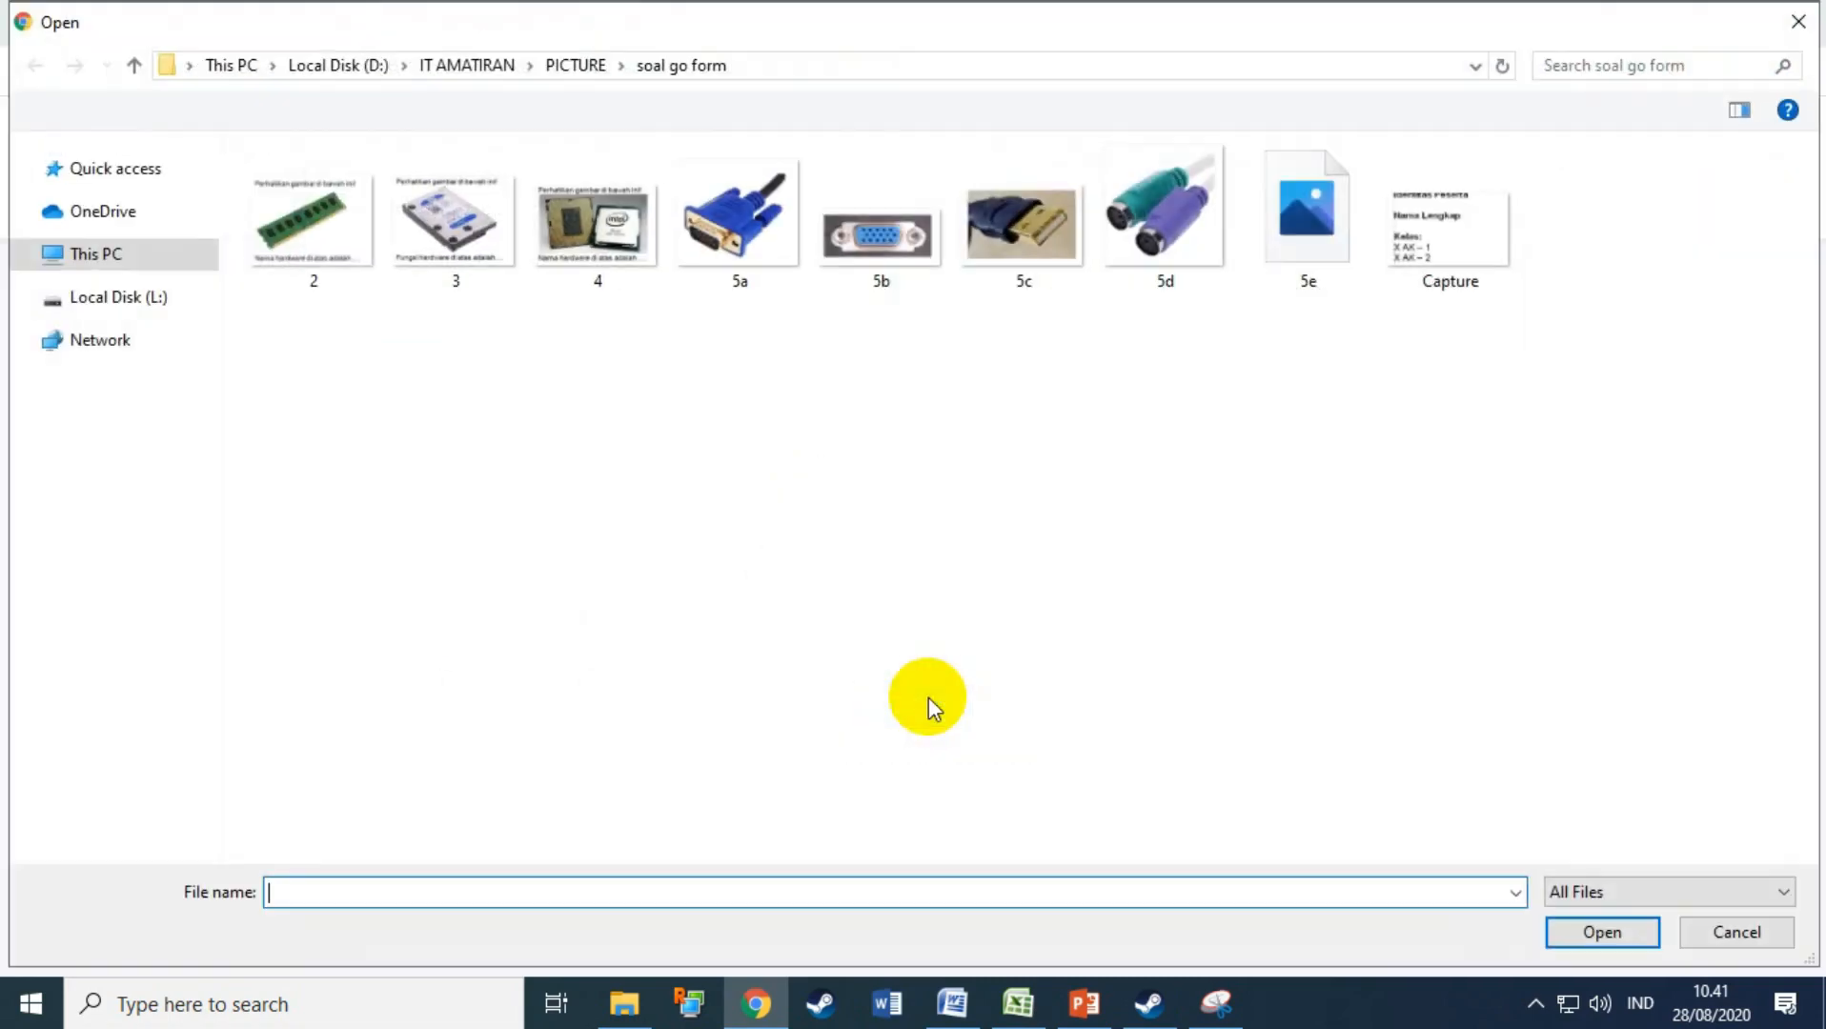
double_click(450, 224)
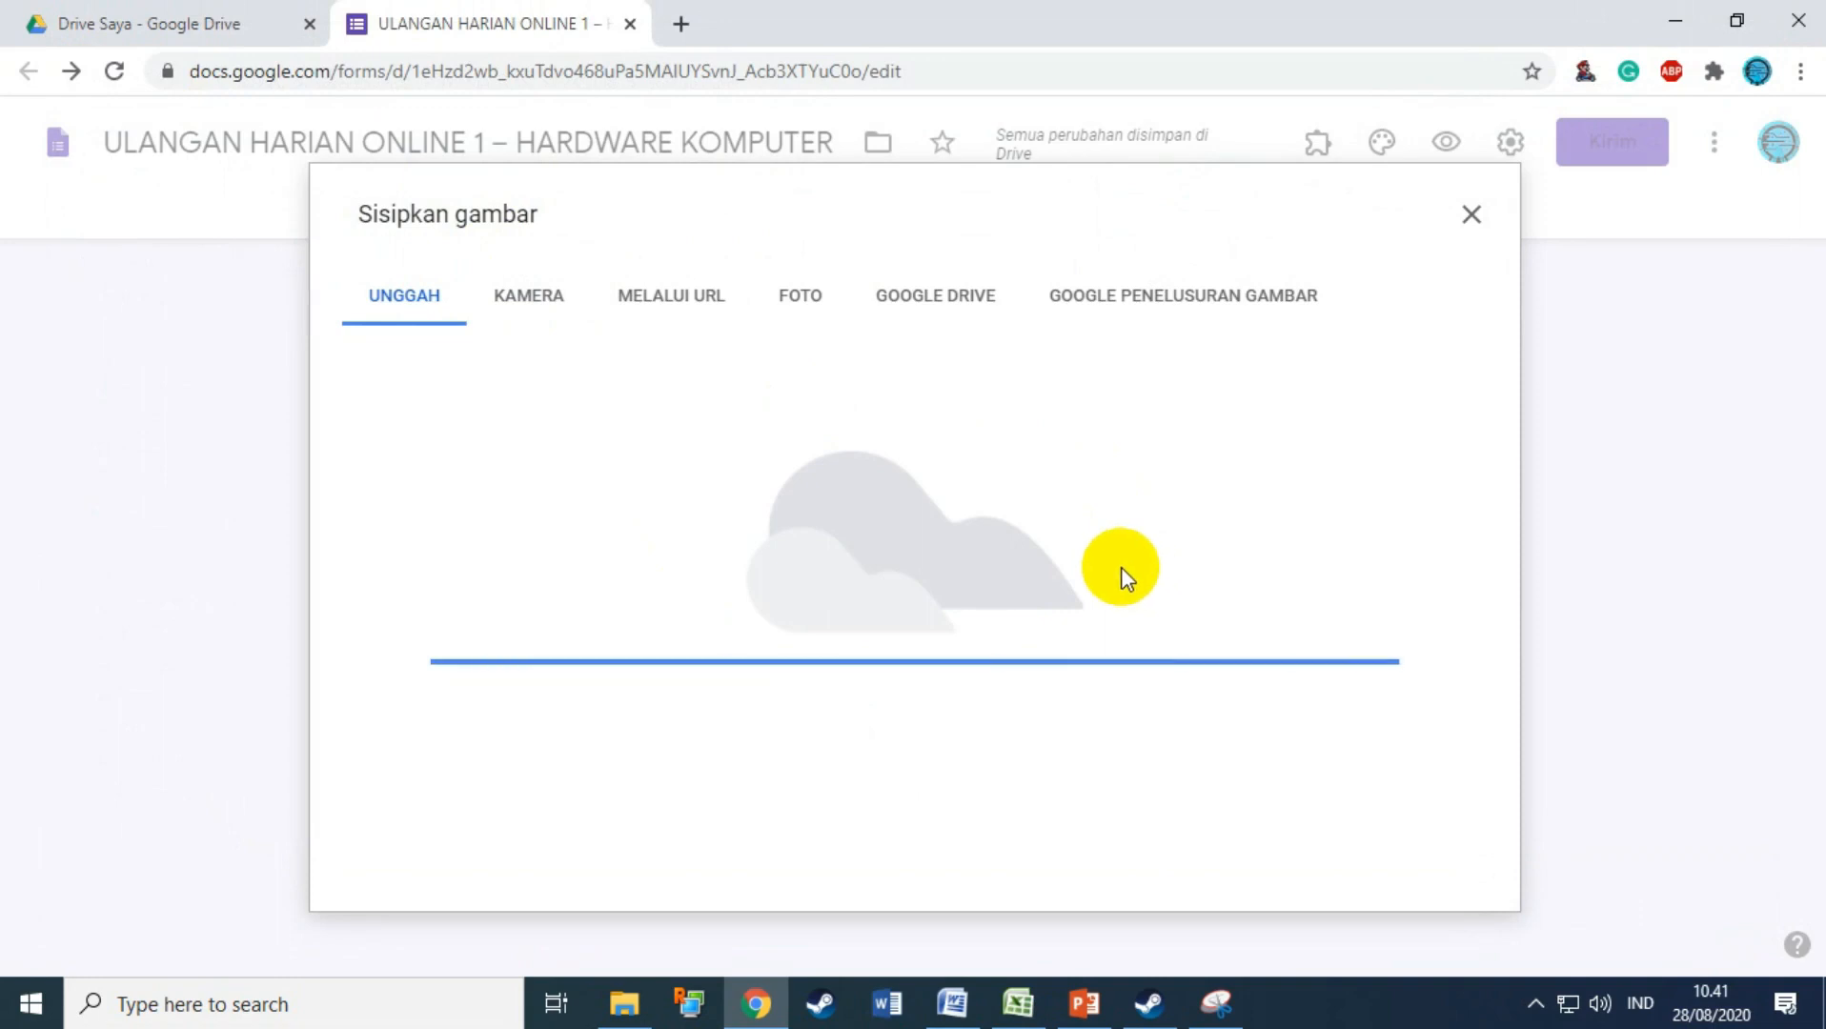
Step: Select question 3's answer options A–E in the Word test document
left_click(953, 1003)
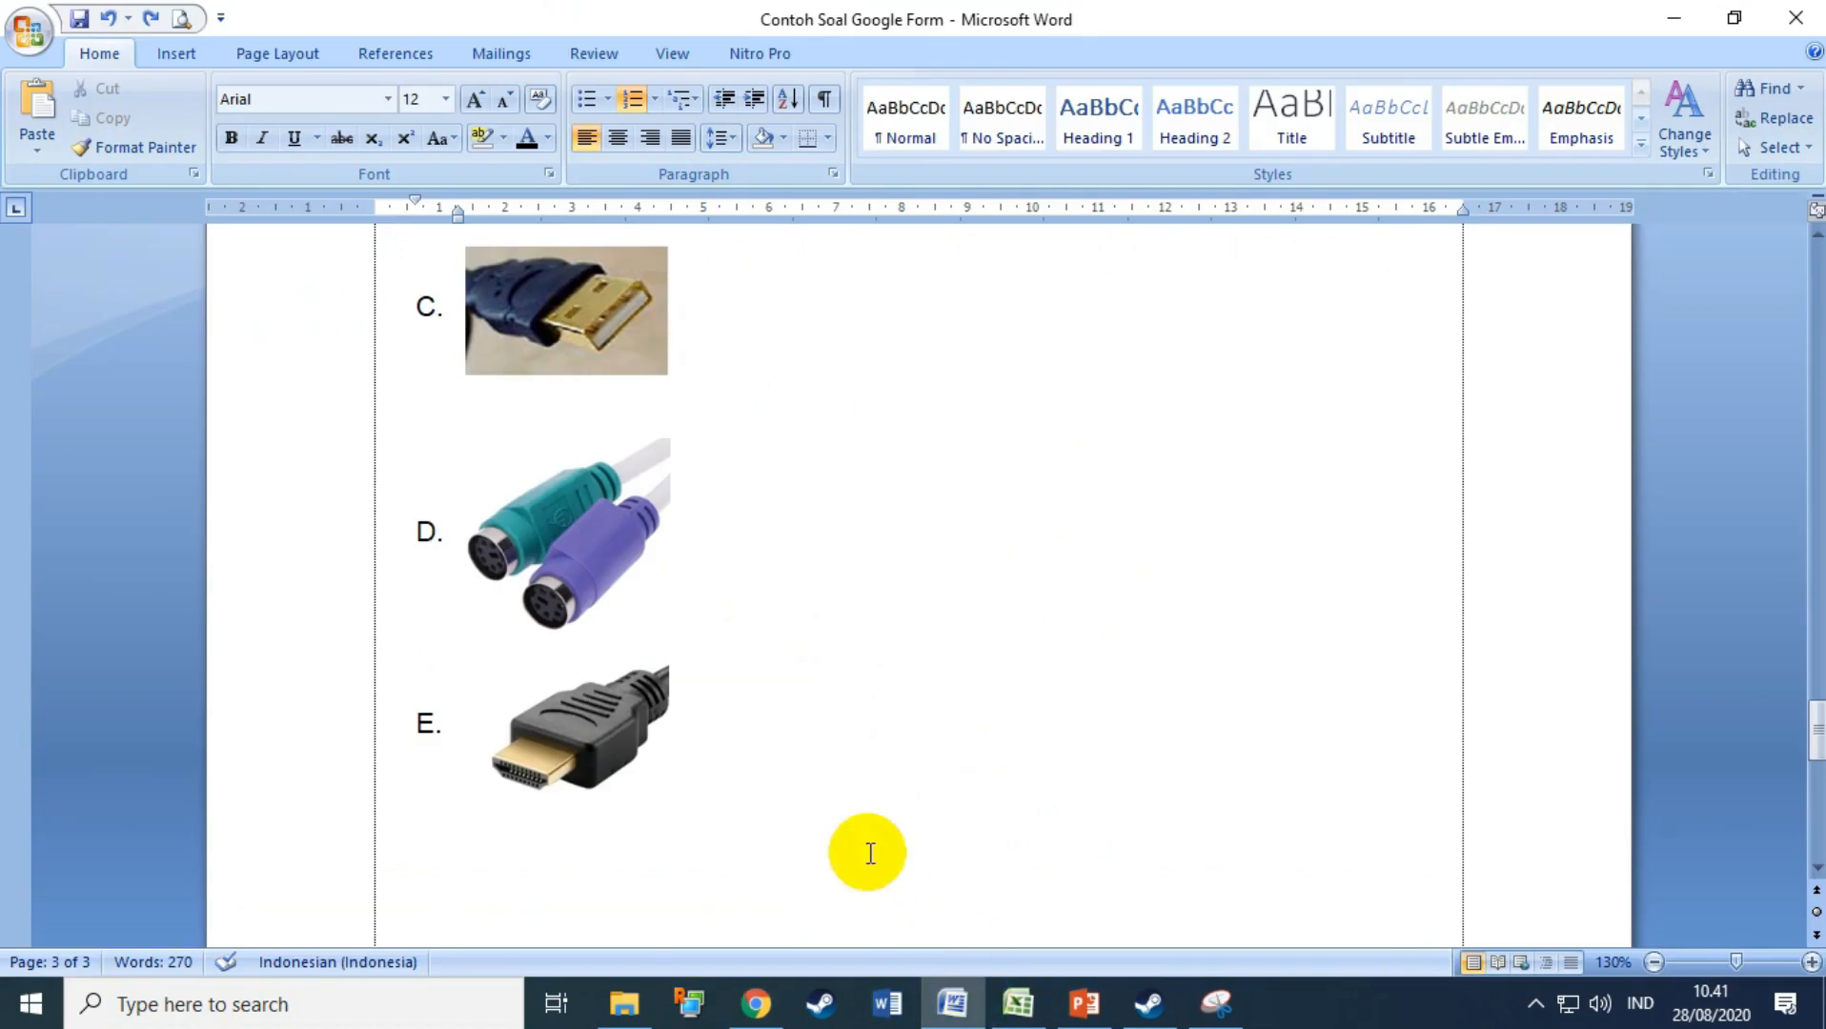
scroll(865, 757, "up", 15)
scroll(868, 753, "down", 3)
scroll(762, 658, "up", 3)
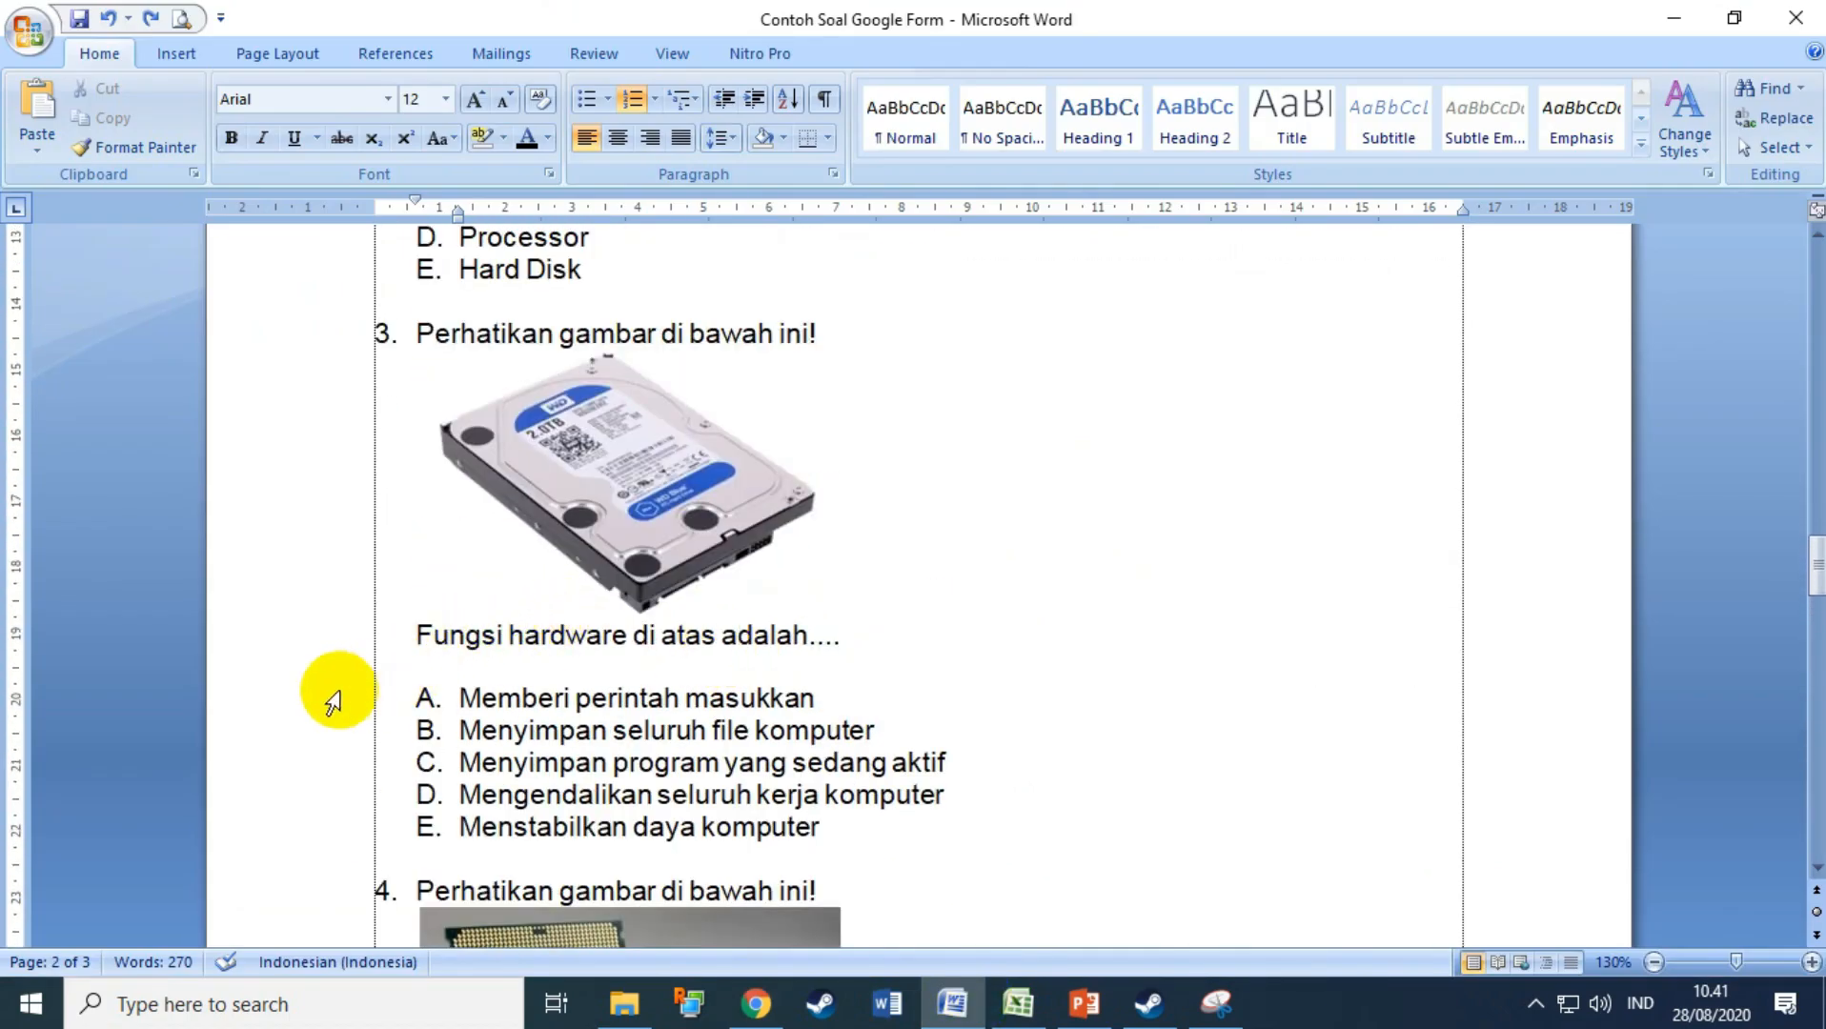
left_click_drag(334, 701, 307, 825)
Step: Paste the five answer options into the hard disk question and make it required
left_click(756, 1003)
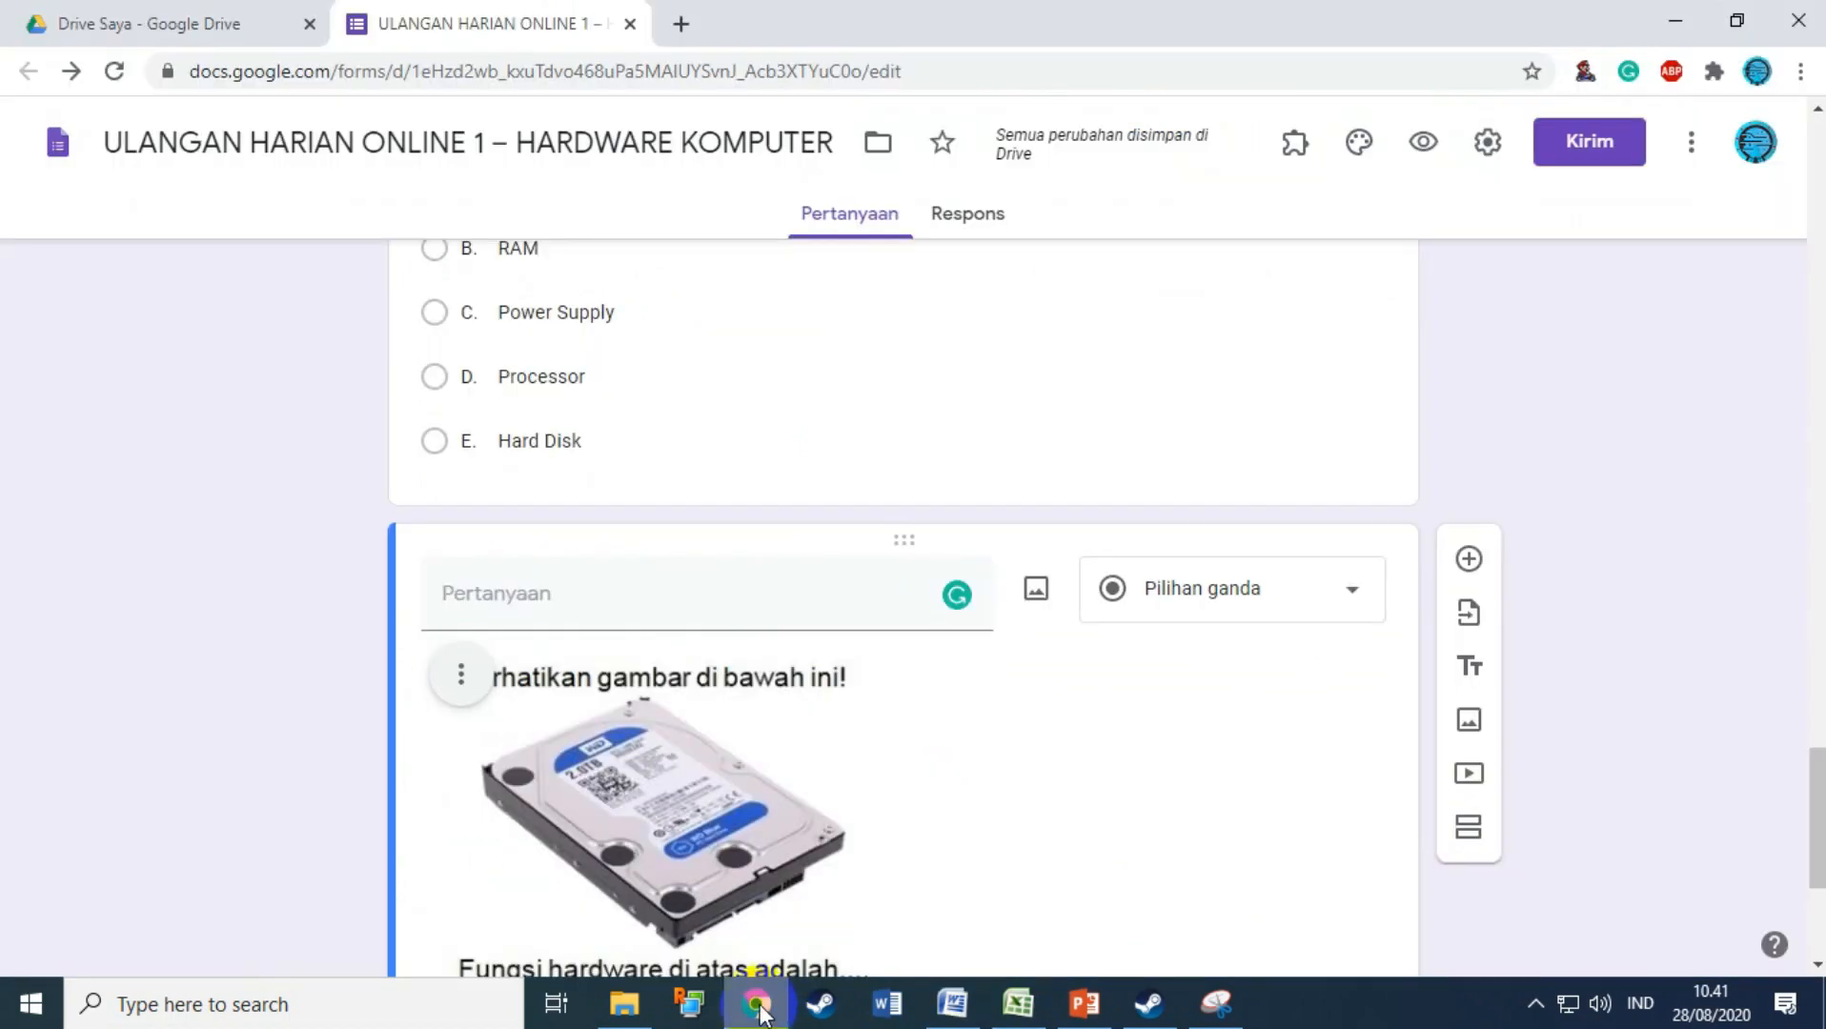
scroll(856, 738, "down", 4)
type("A.\tMemberi perintah masukkan B.\tMenyimpan seluruh file komputer C.\tMenyimpan program yang sedang aktif D.\tMengendalikan seluruh kerja komputer E.\tMenstabilkan daya komputer")
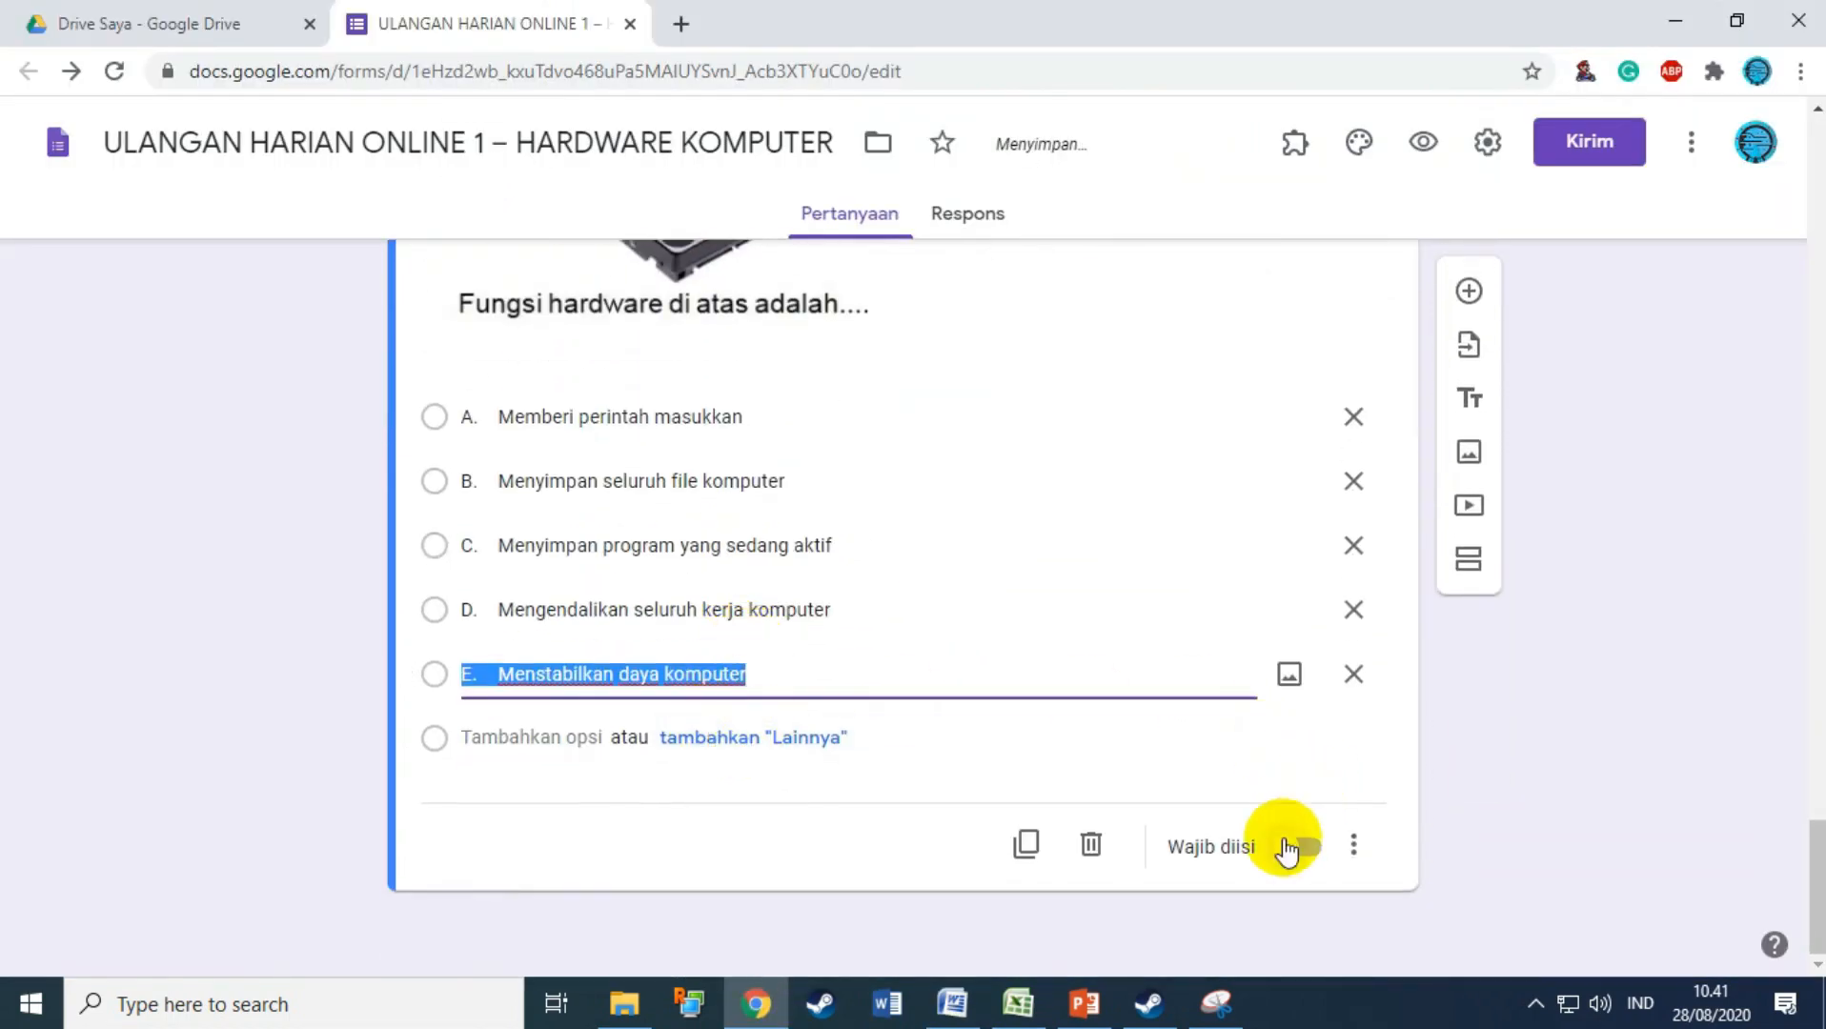
left_click(1301, 846)
Step: Add a new blank question and upload picture 4, the processor, into it
left_click(1469, 290)
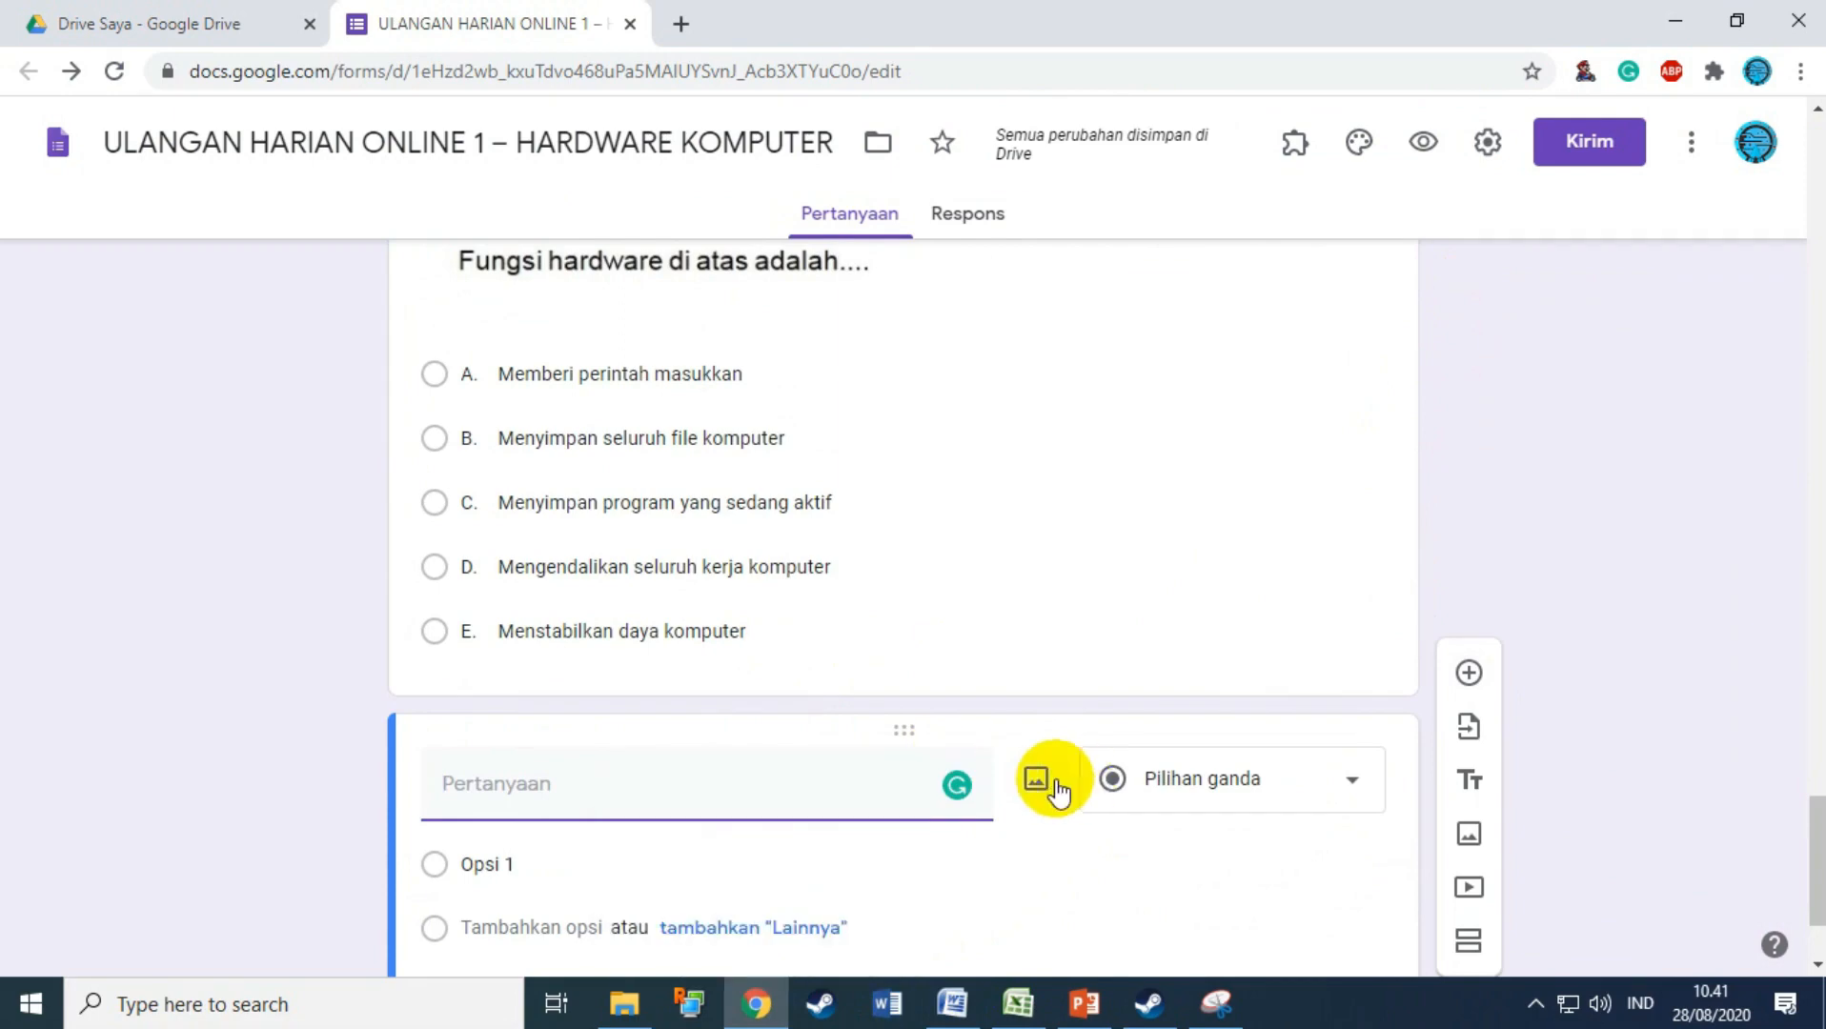
left_click(1041, 777)
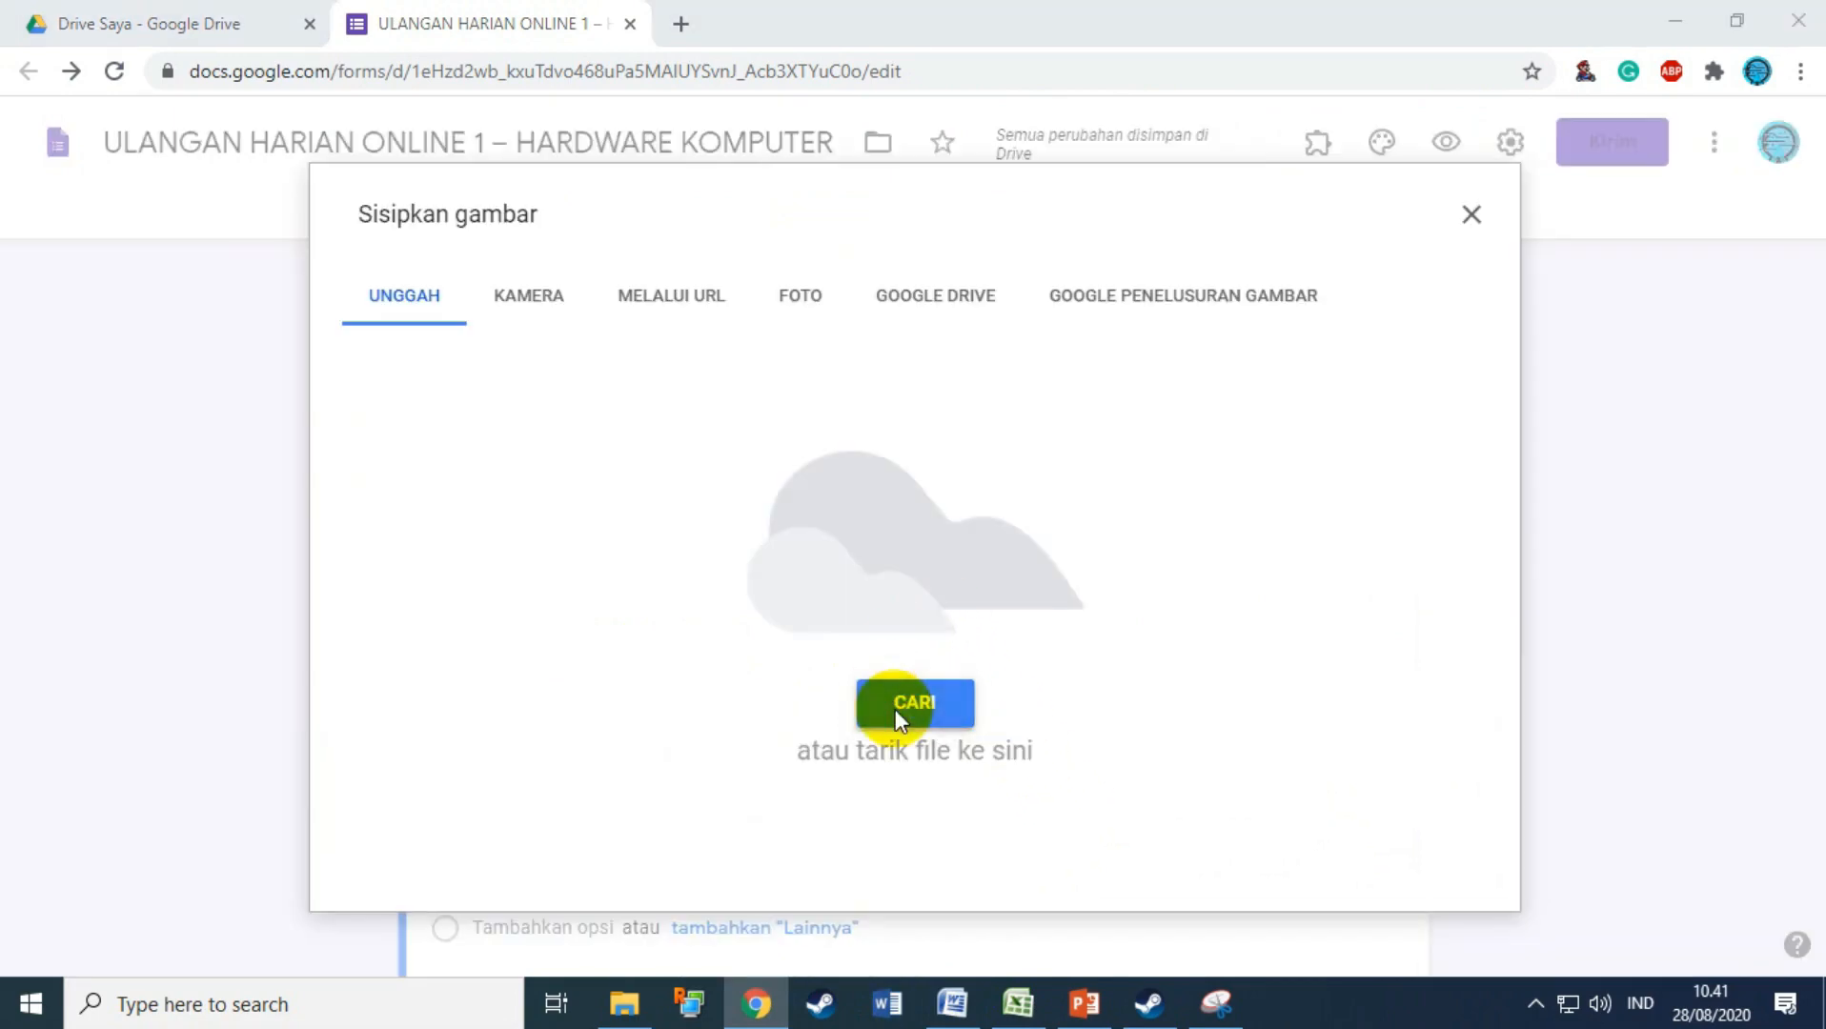
left_click(896, 709)
double_click(615, 242)
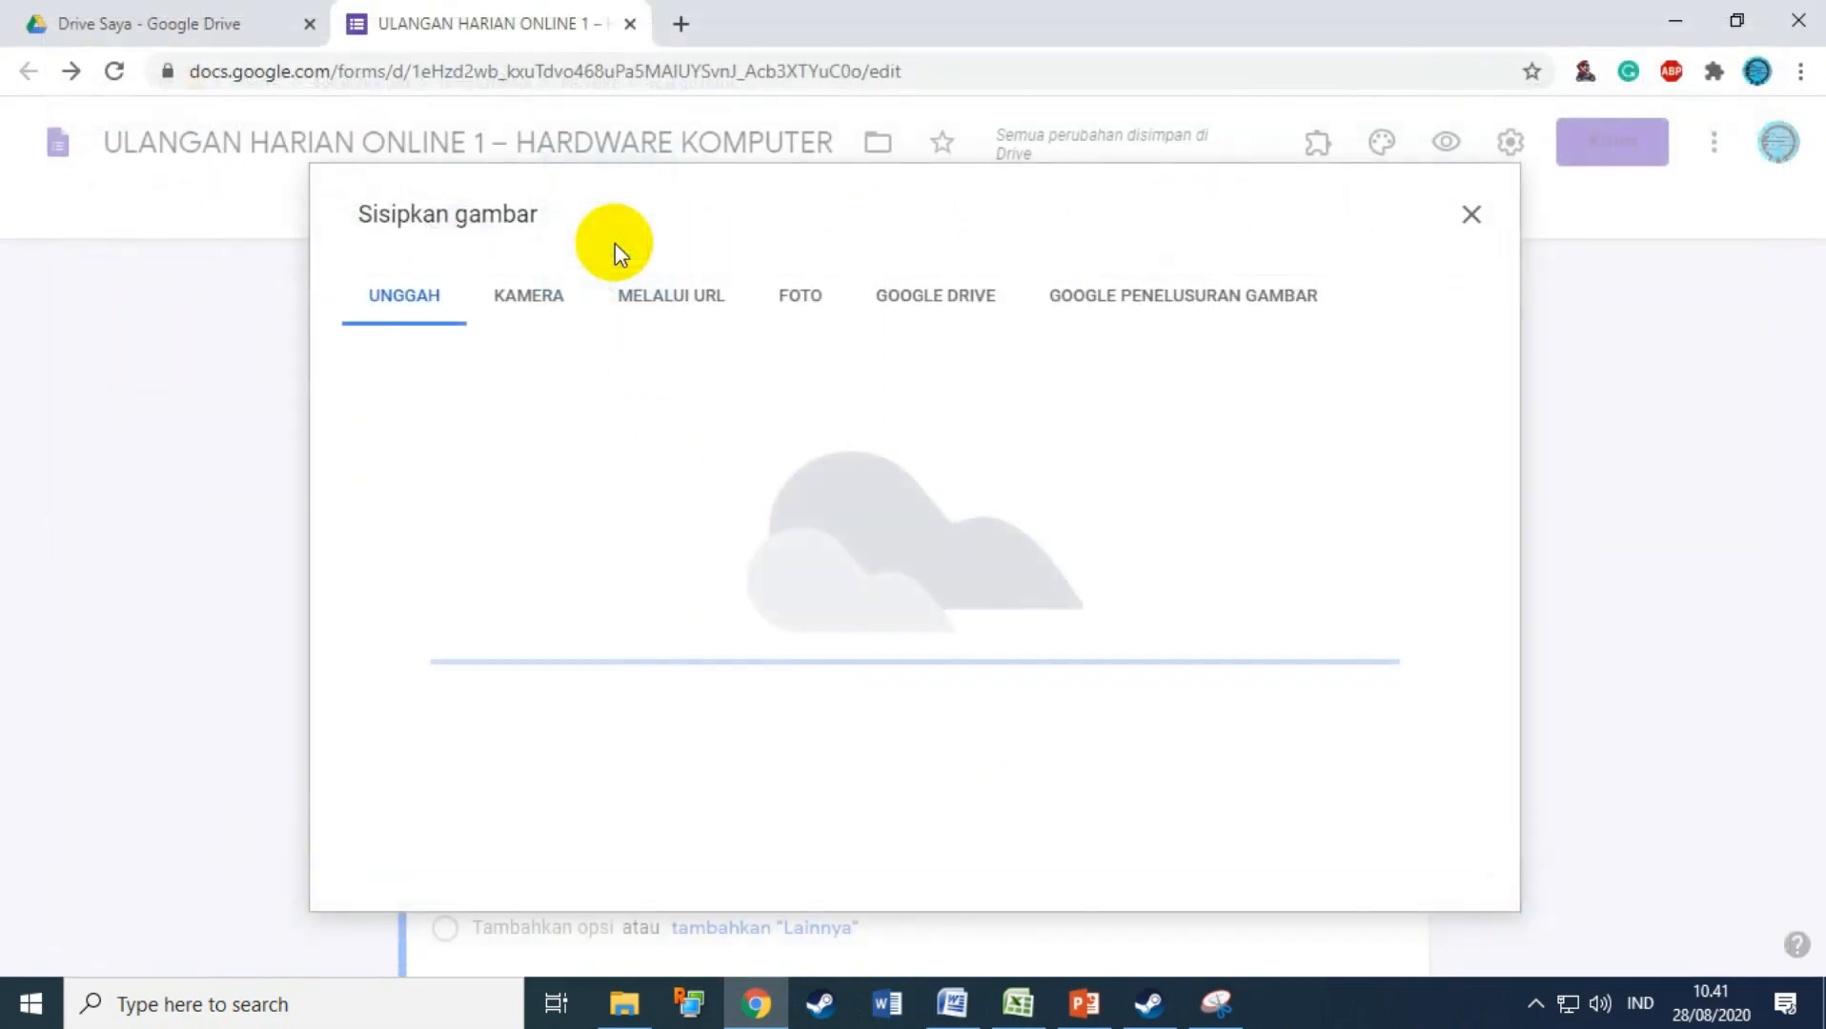
left_click(951, 1001)
Step: Select question 4's options ROM through Hard Disk in Word and return to the form
scroll(787, 659, "down", 6)
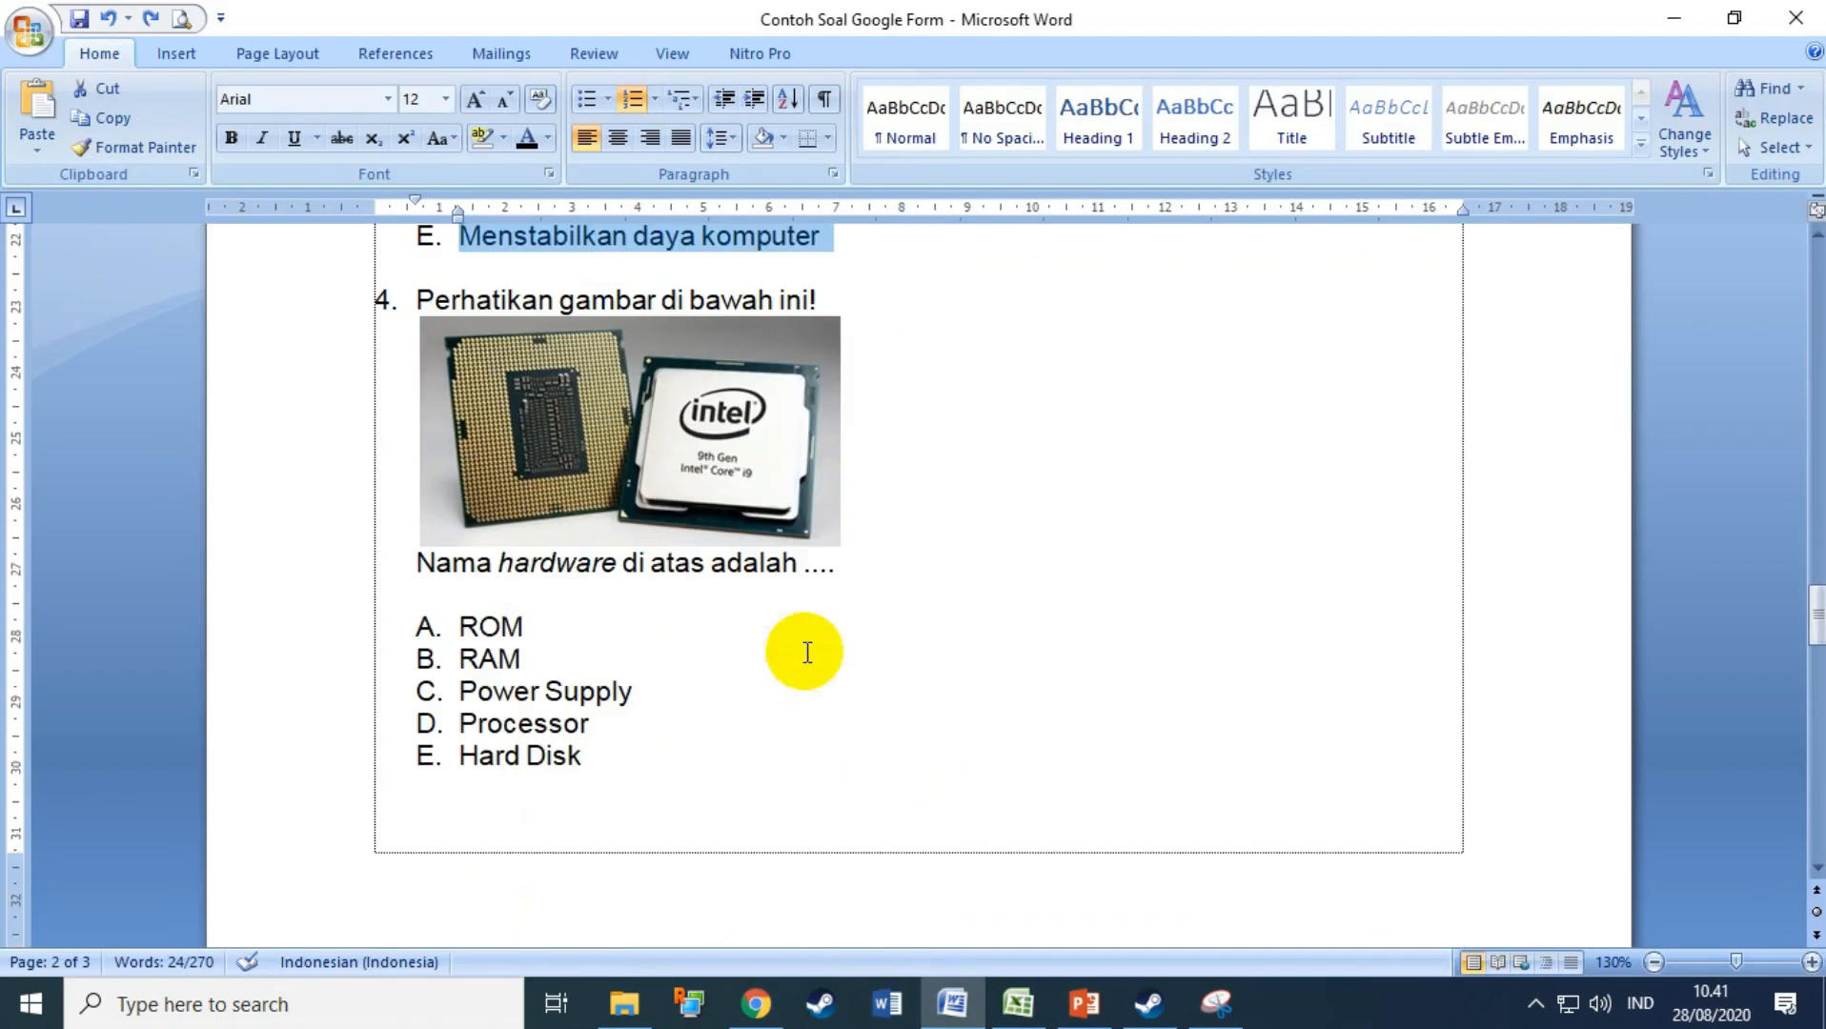
left_click_drag(322, 627, 313, 760)
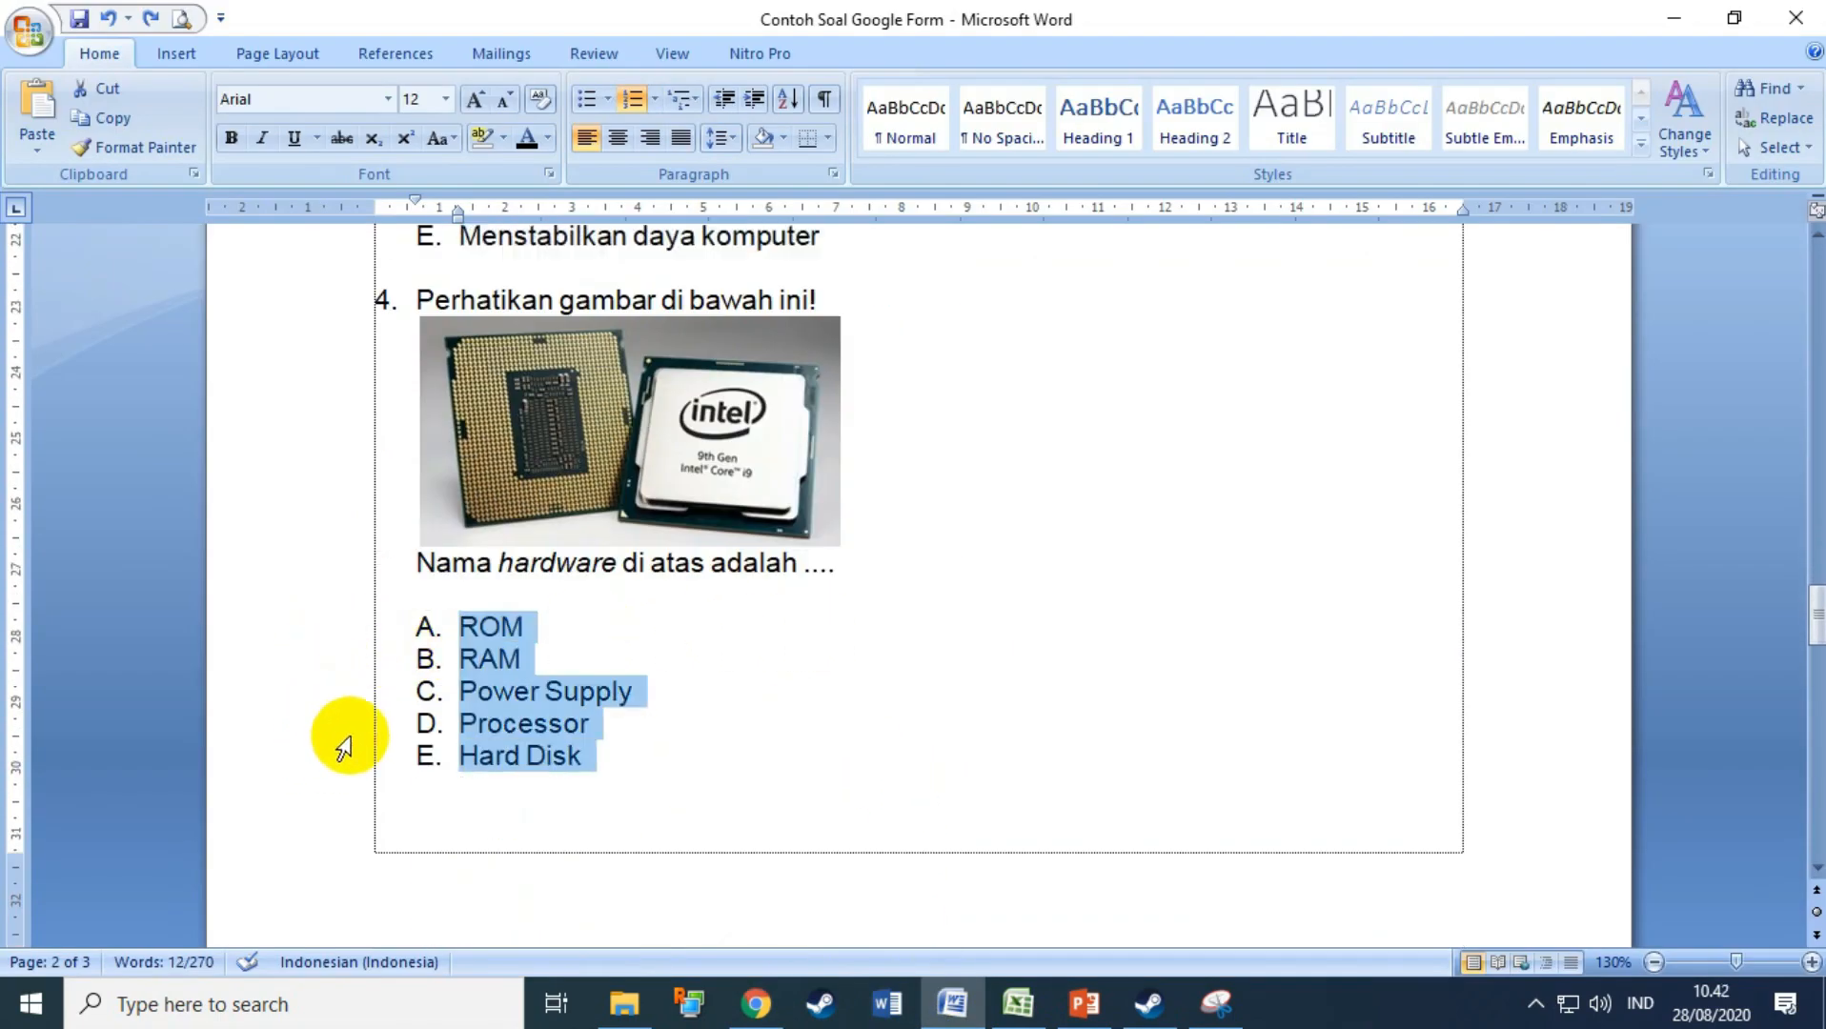
left_click(768, 1010)
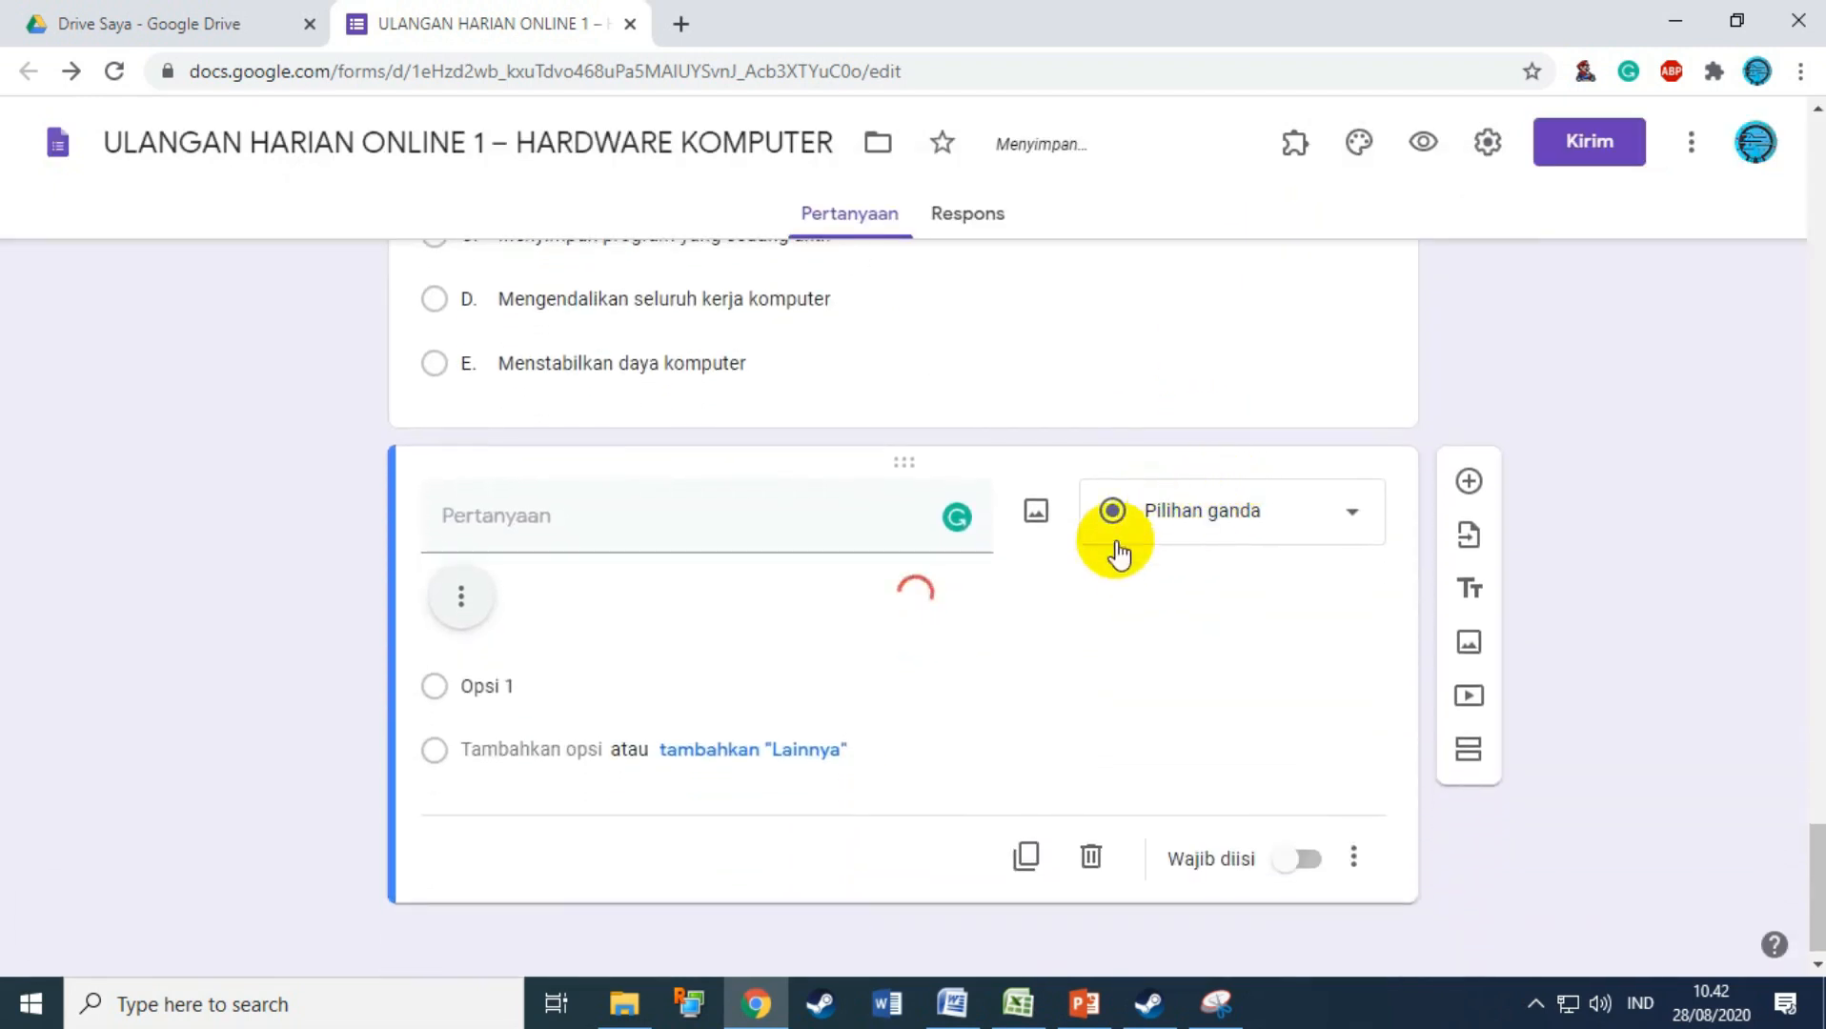
Step: Paste options A. ROM to E. Hard Disk into the processor question and make it required
left_click(576, 689)
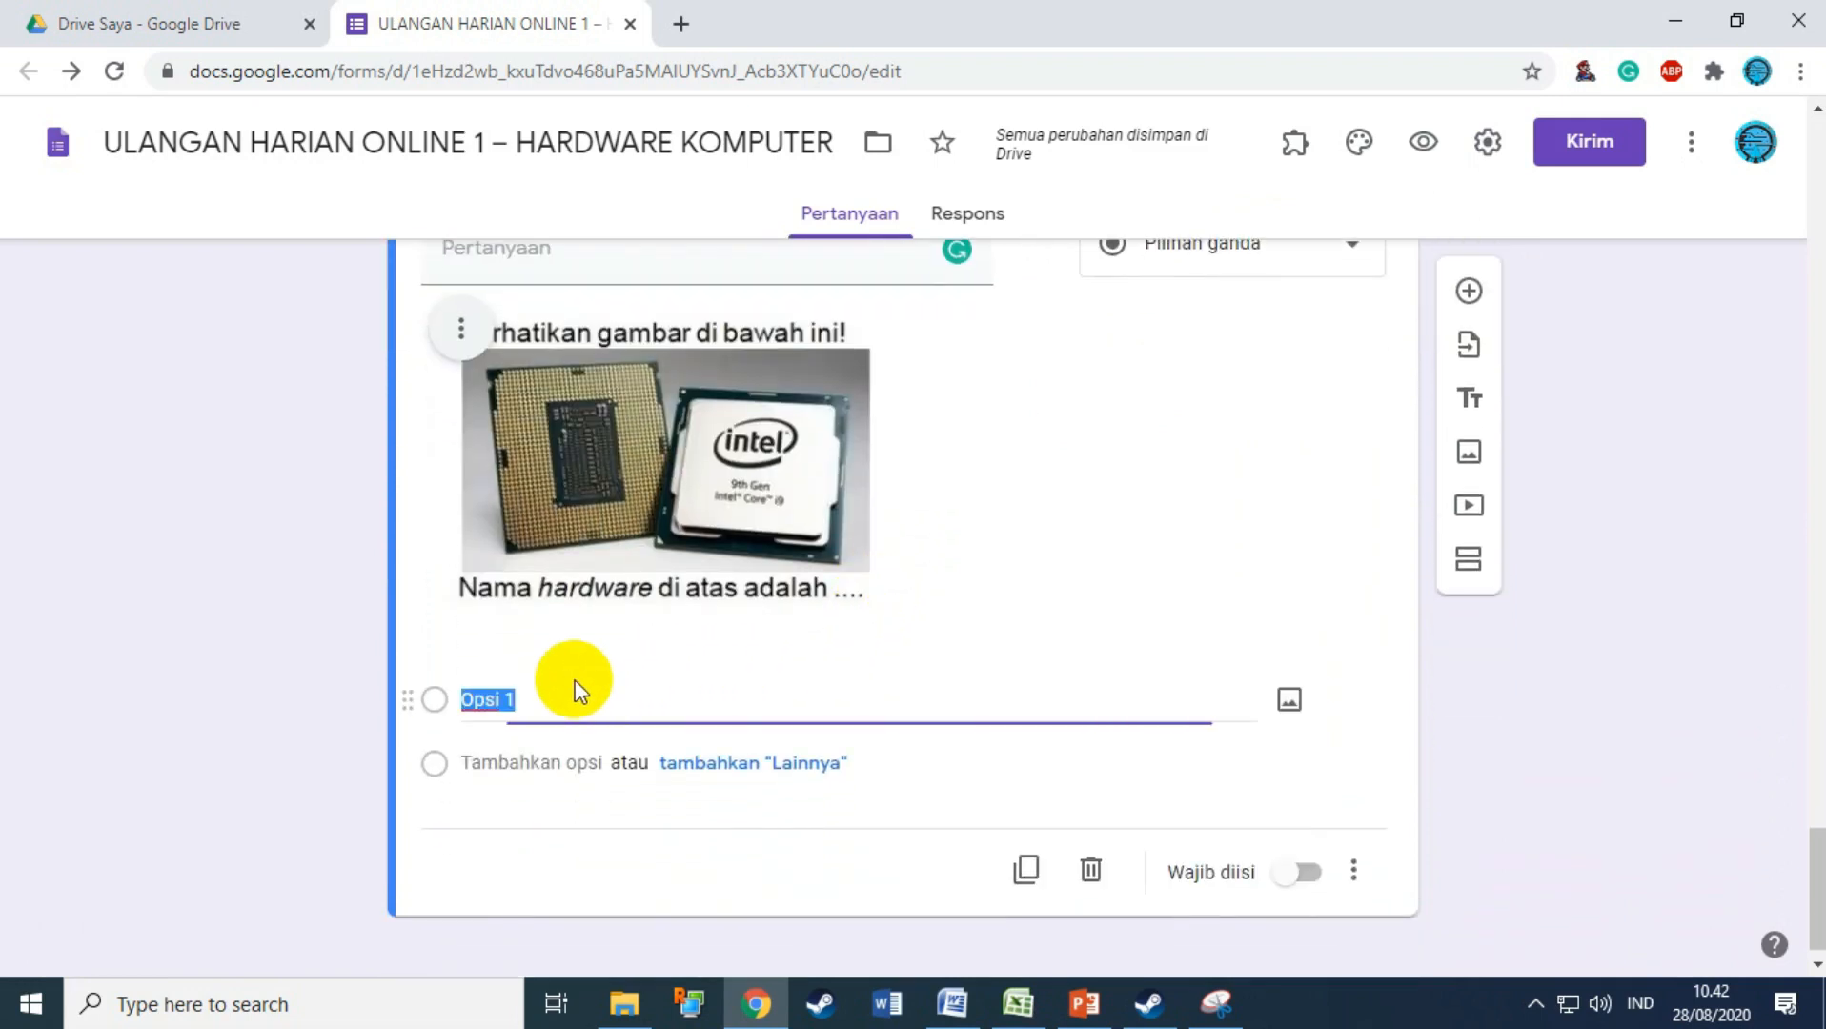
type("A.\tROM B.\tRAM C.\tPower Supply D.\tProcessor E.\tHard Disk")
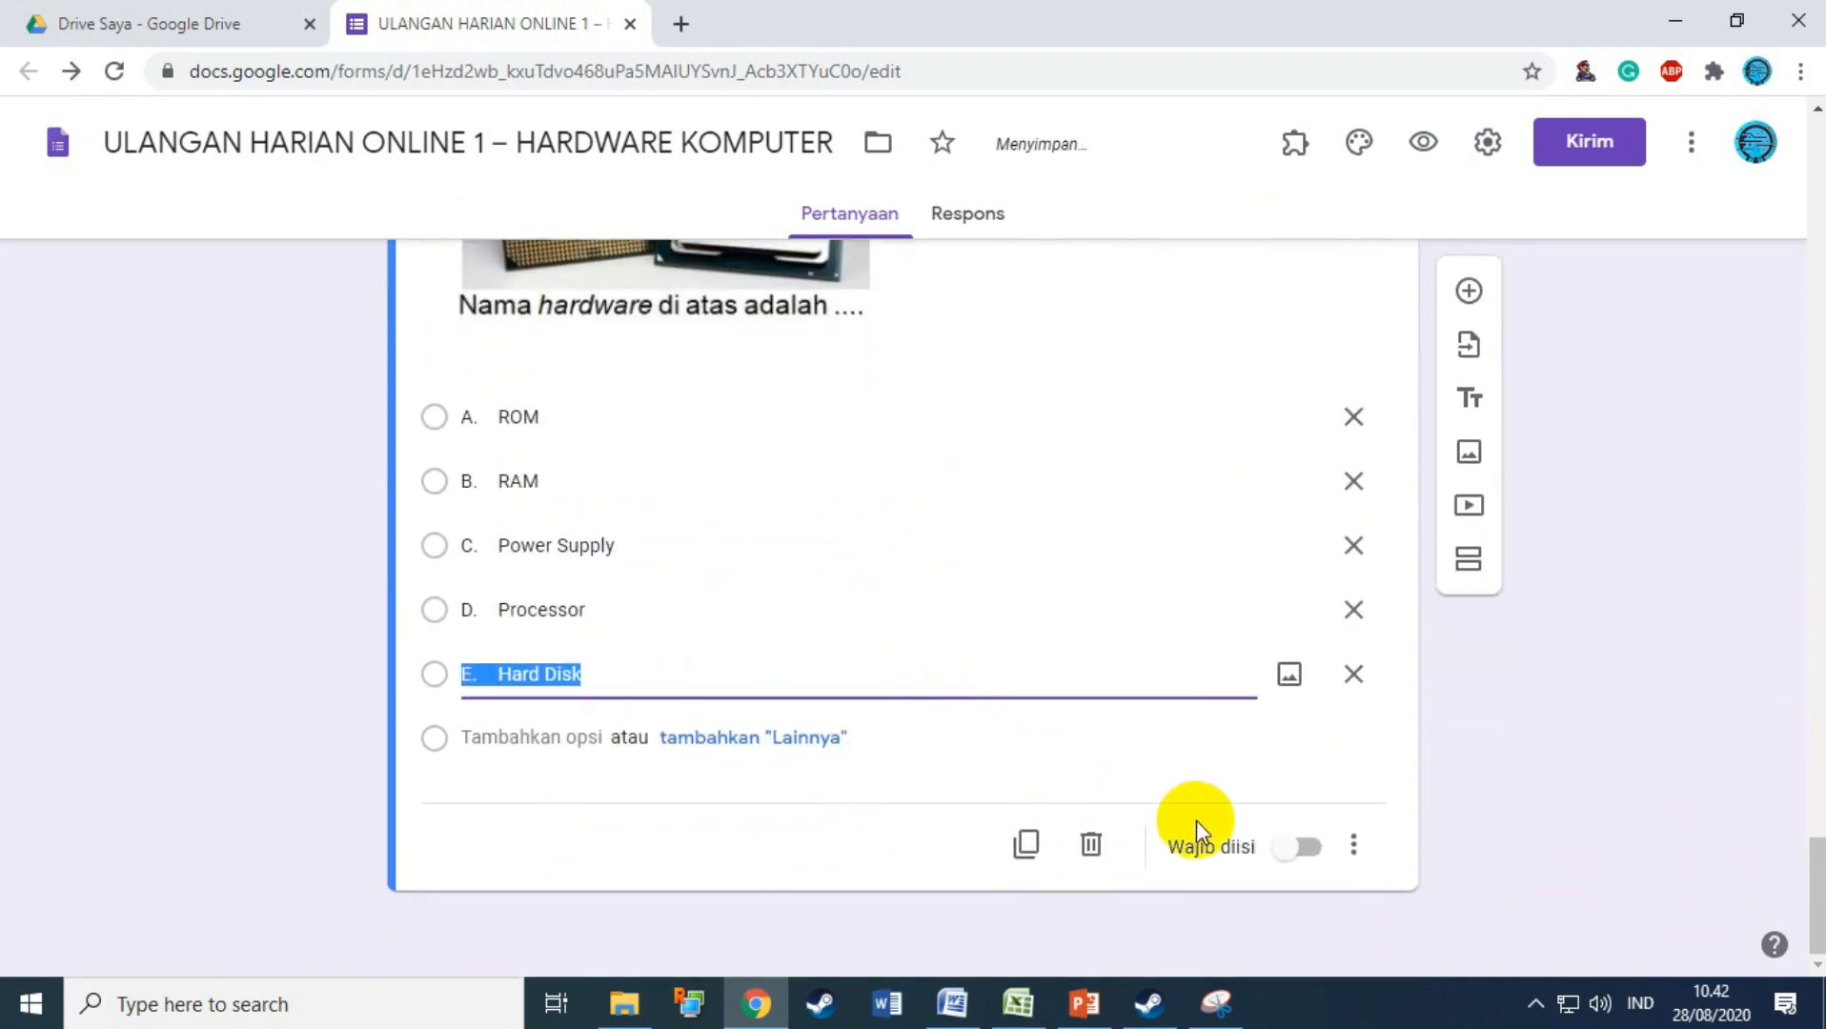
left_click(1326, 856)
left_click(1309, 851)
left_click(1309, 850)
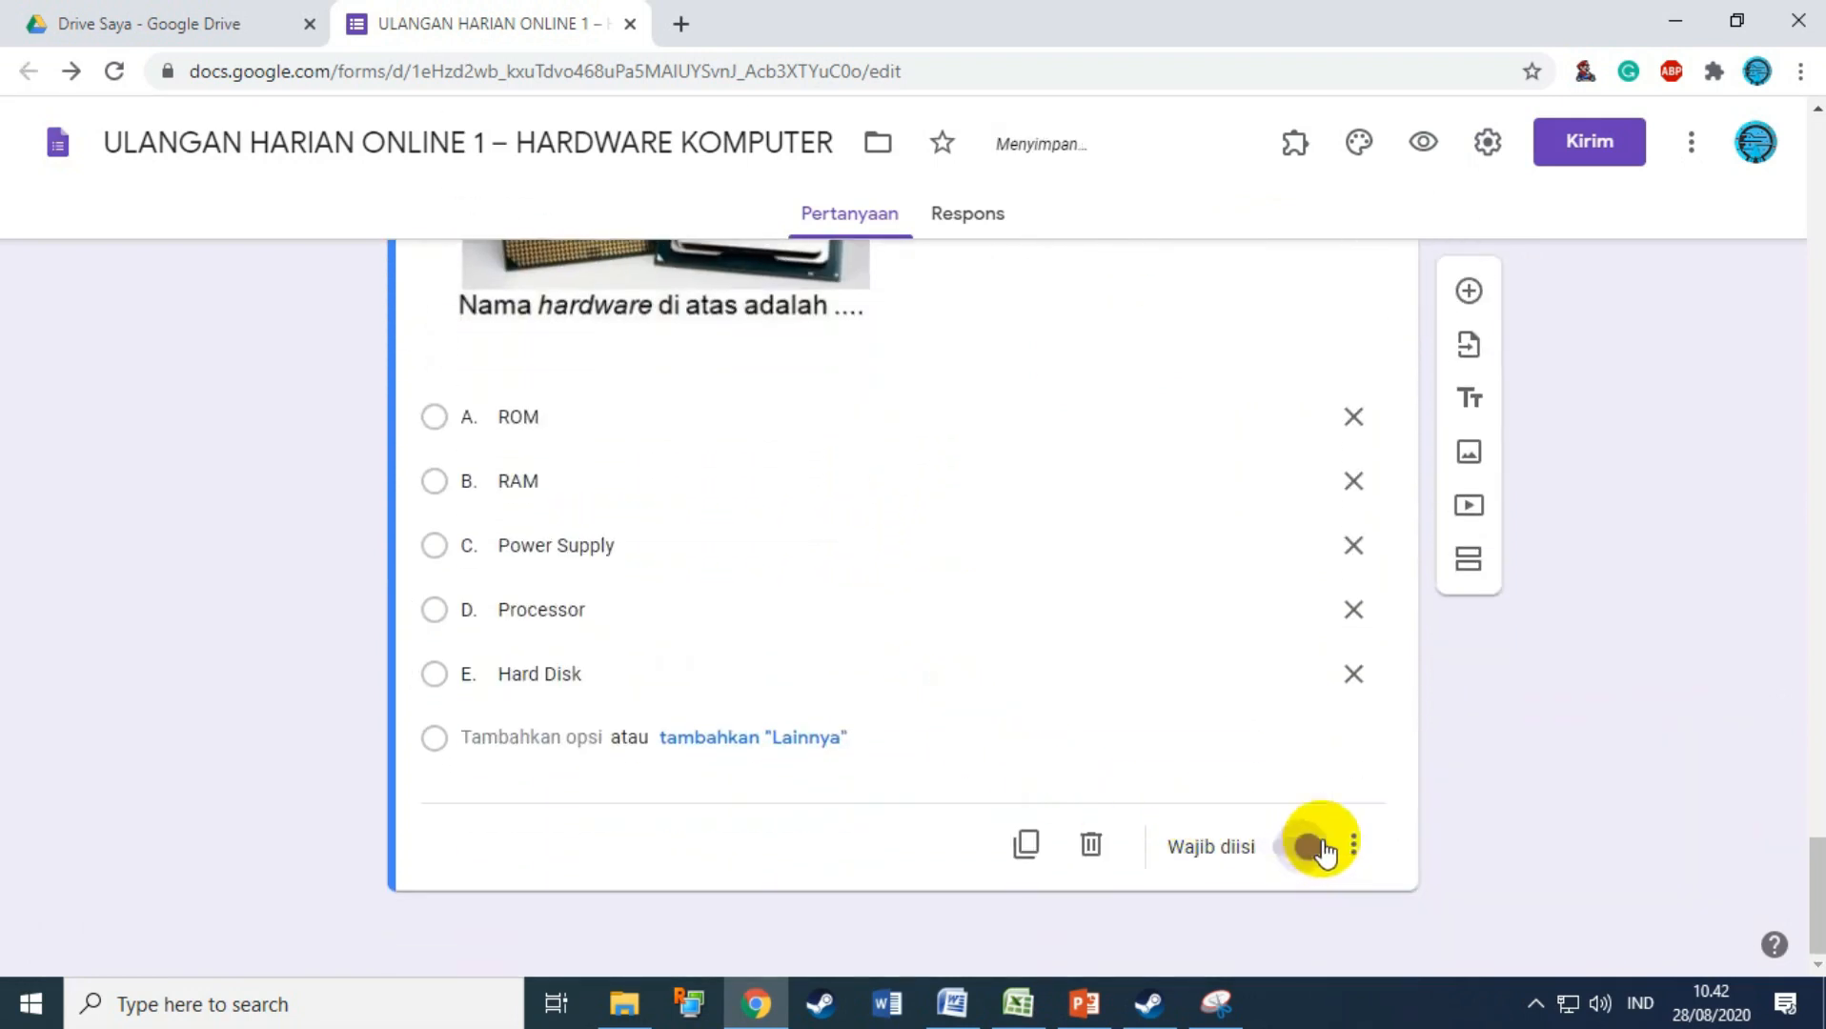
scroll(1495, 588, "up", 3)
Step: Add a new blank question and scroll the Word test to question 5
left_click(1469, 289)
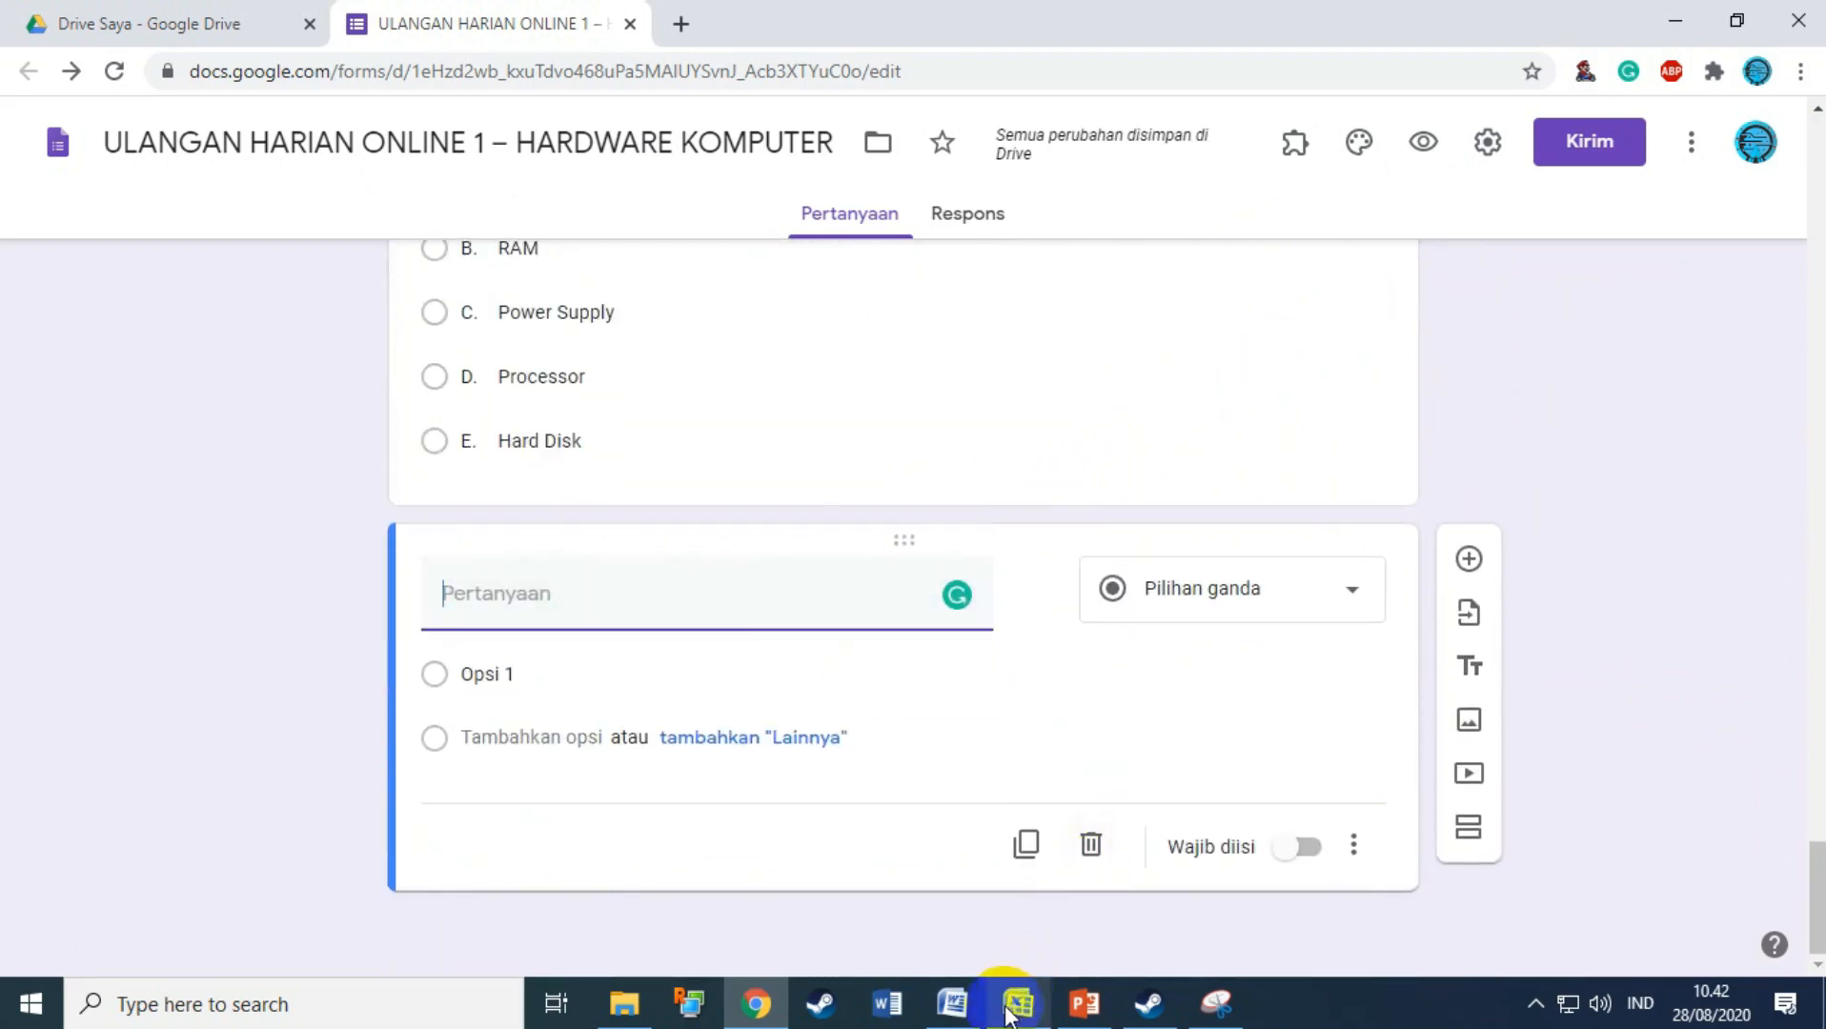
left_click(952, 1003)
scroll(929, 725, "down", 6)
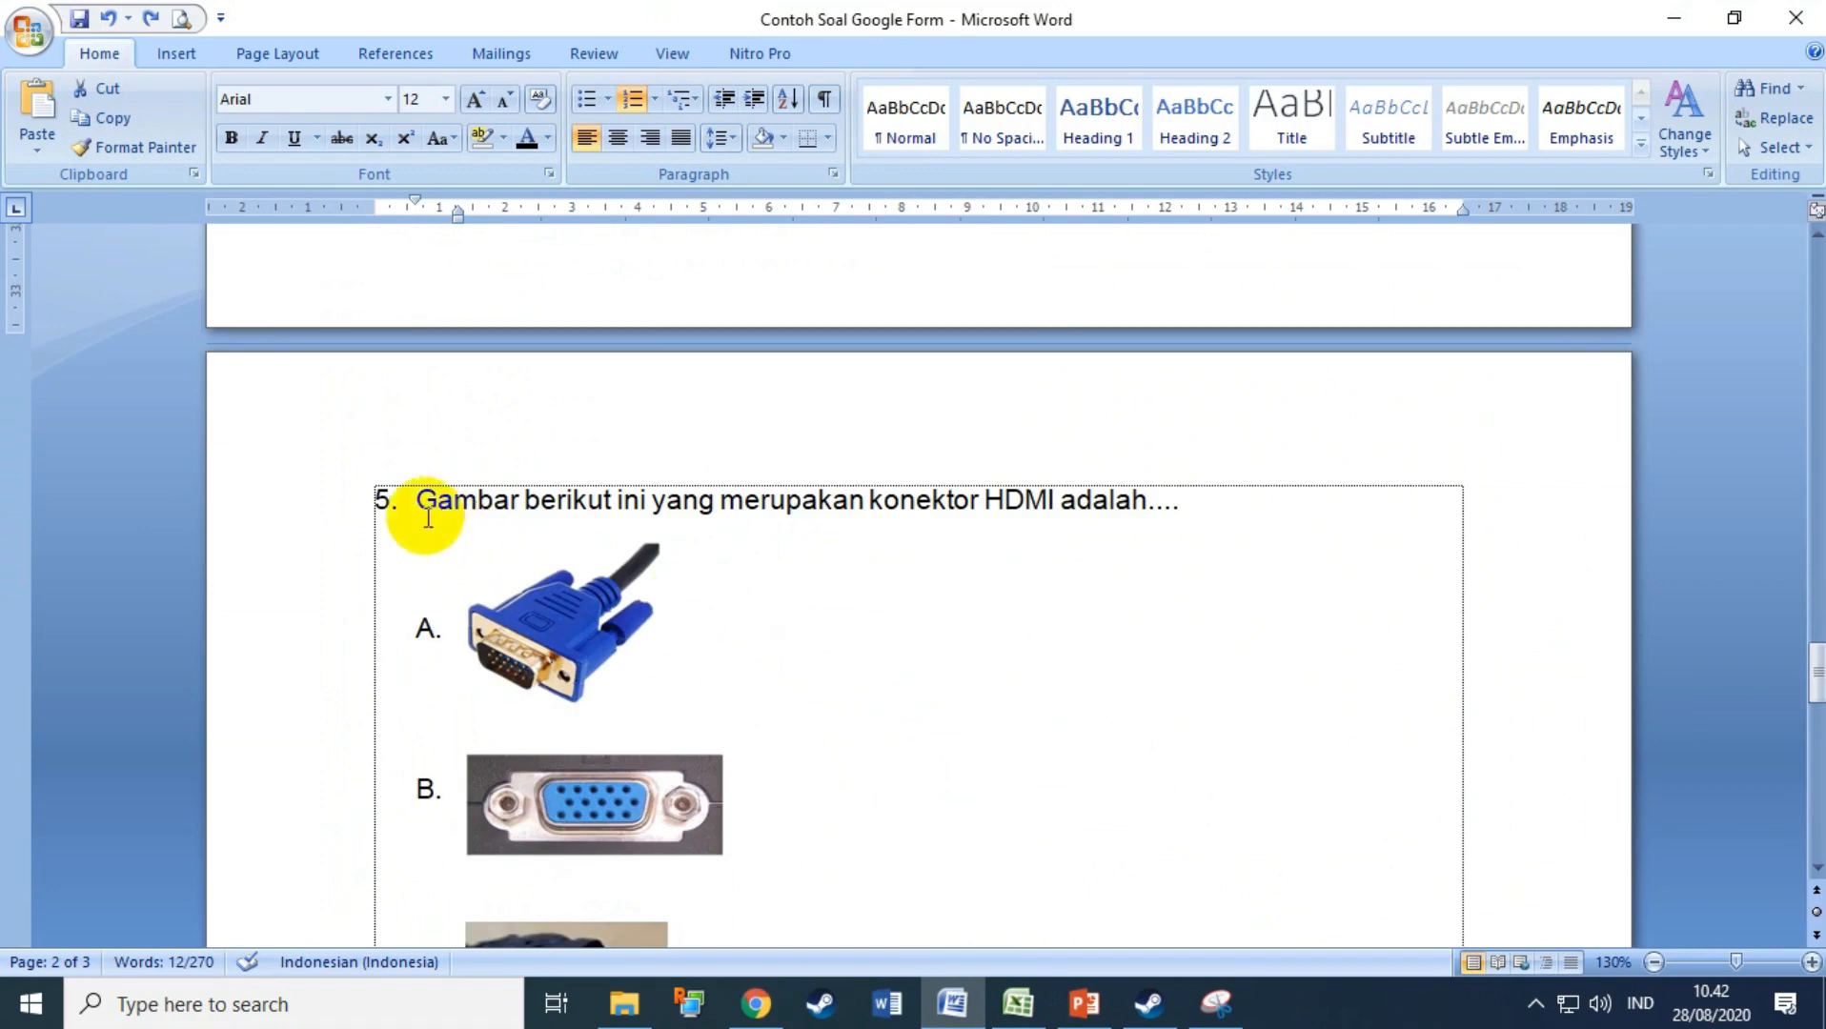
Step: Title the new question 'Gambar berikut ini yang merupakan konektor HDMI adalah....' from question 5's text
triple_click(406, 500)
key("ctrl+c")
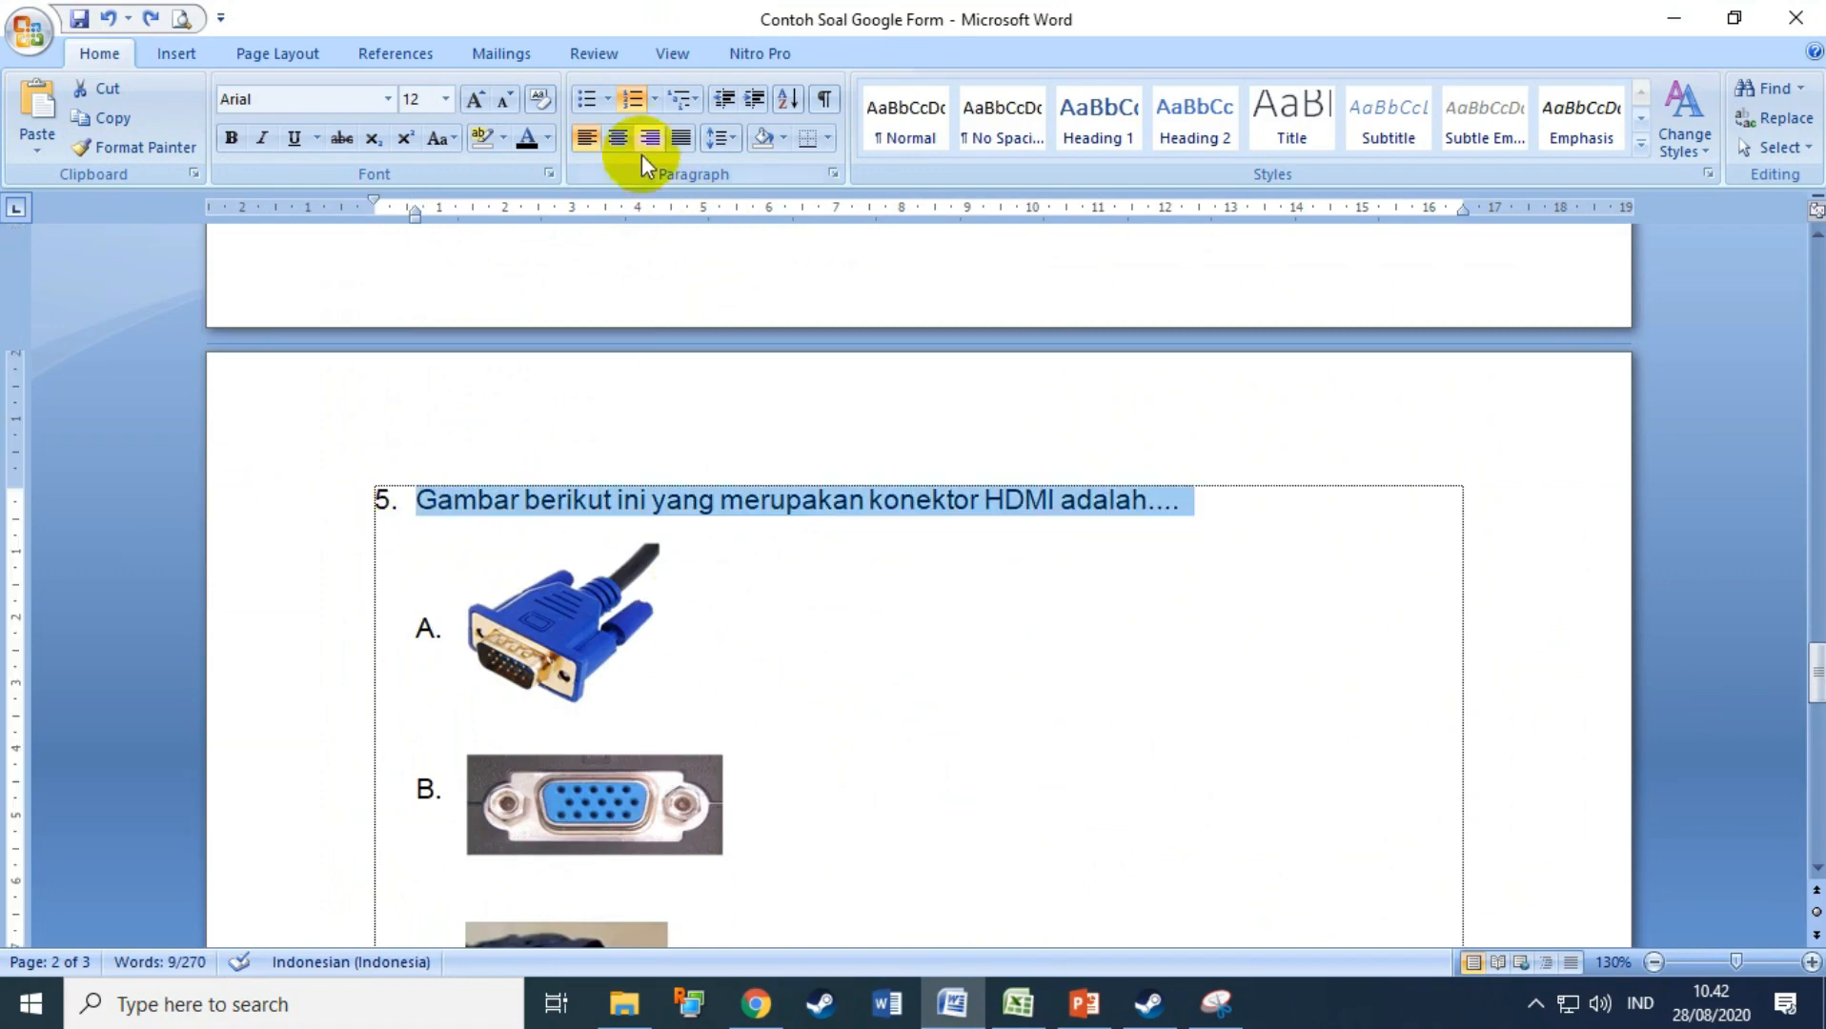
left_click(637, 101)
left_click(635, 107)
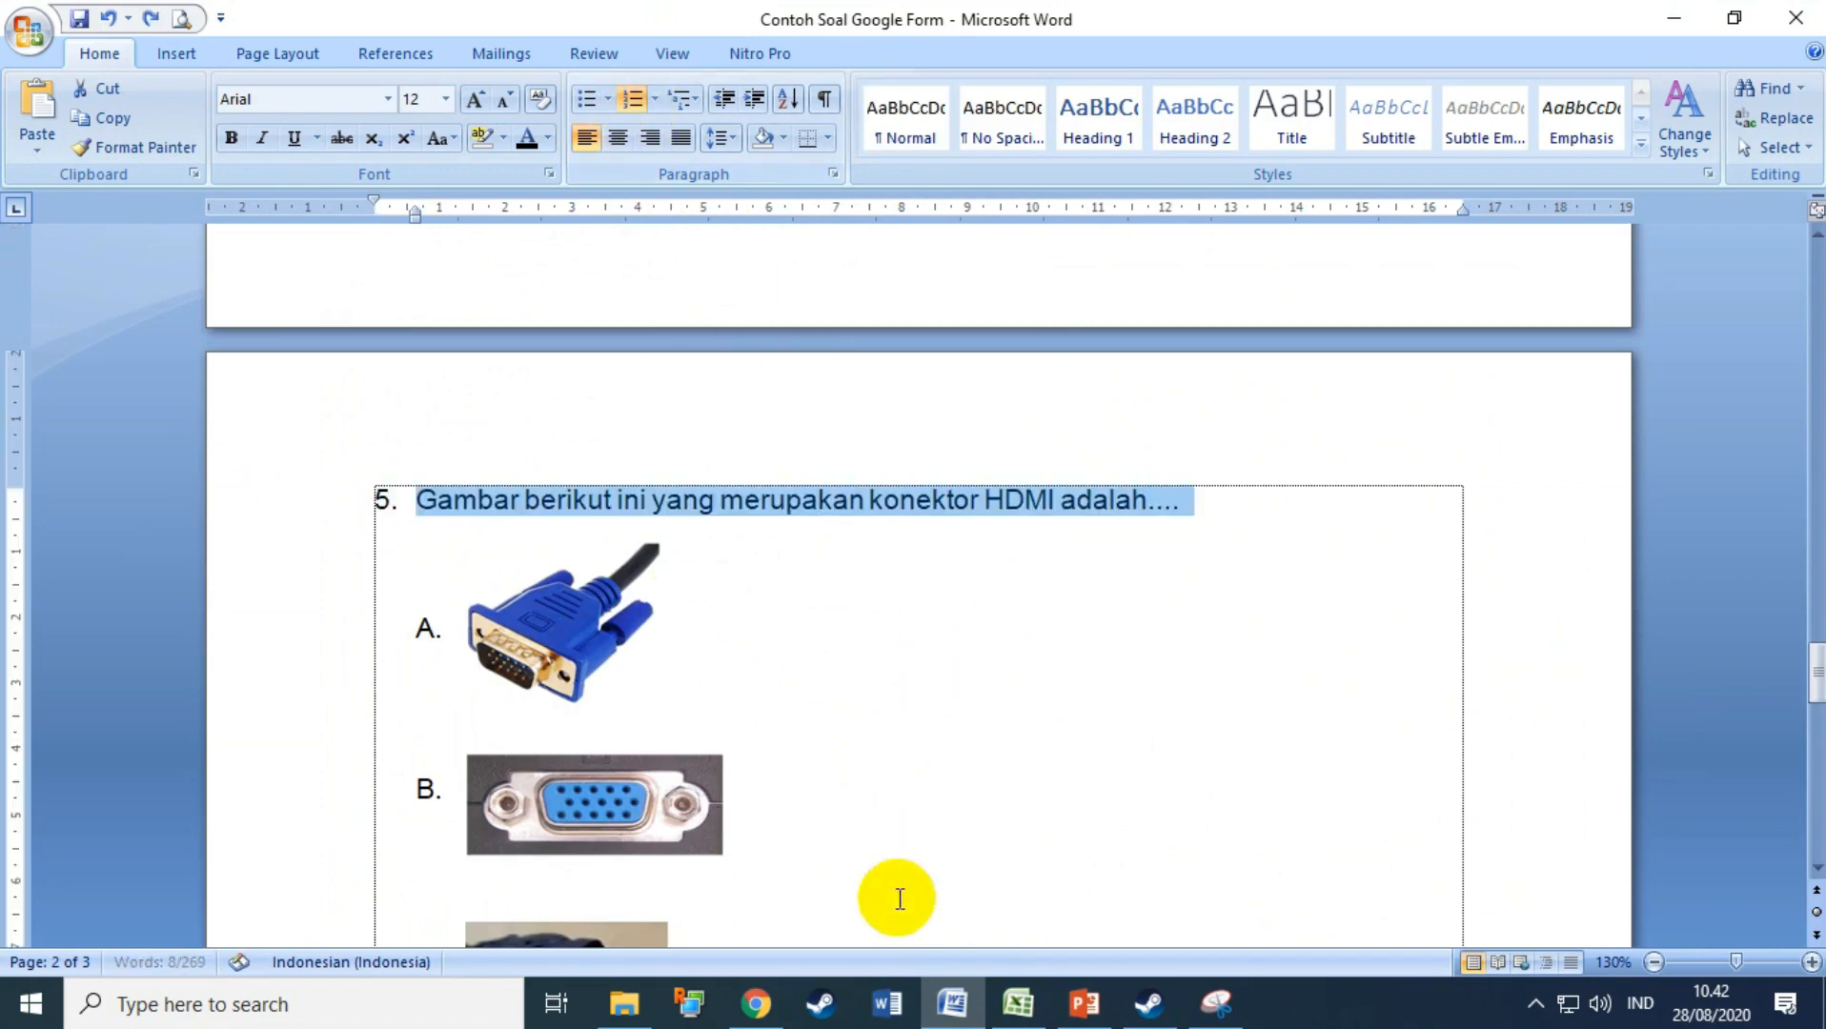
left_click(755, 1005)
key("ctrl+v")
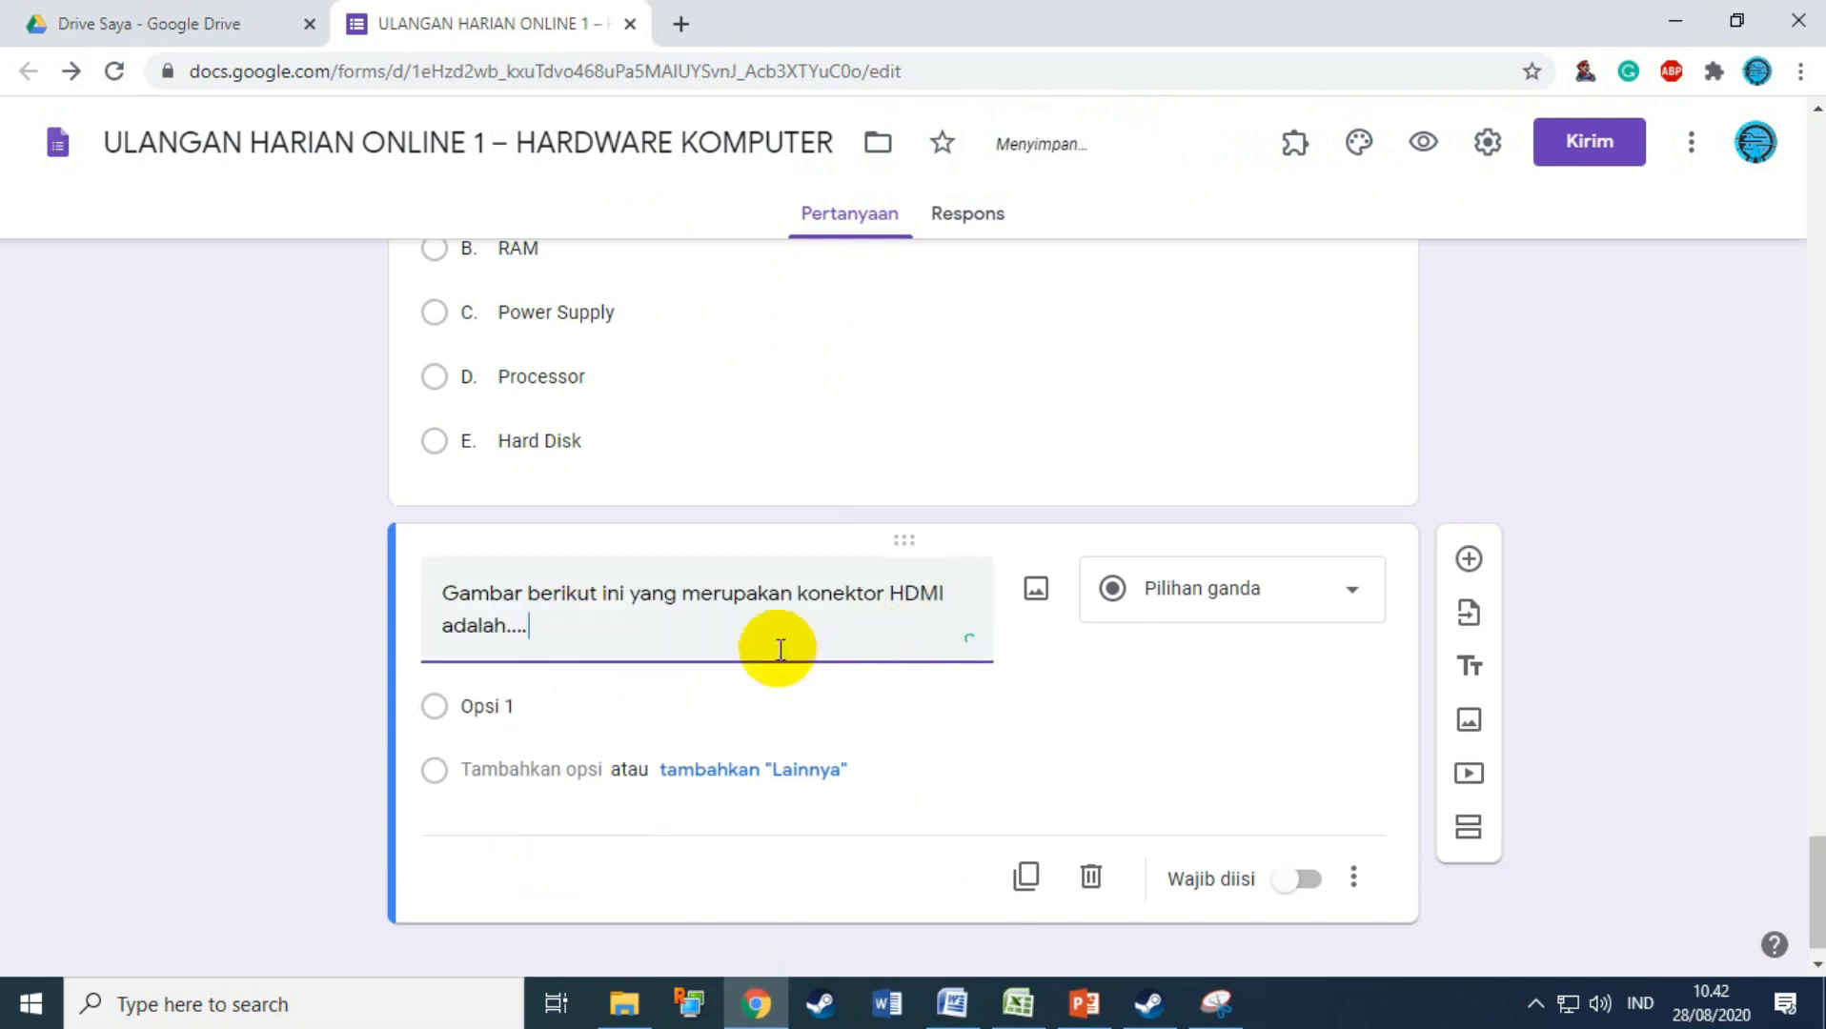
Step: Label the HDMI question's five answer options A, B, C, D and E
left_click(617, 707)
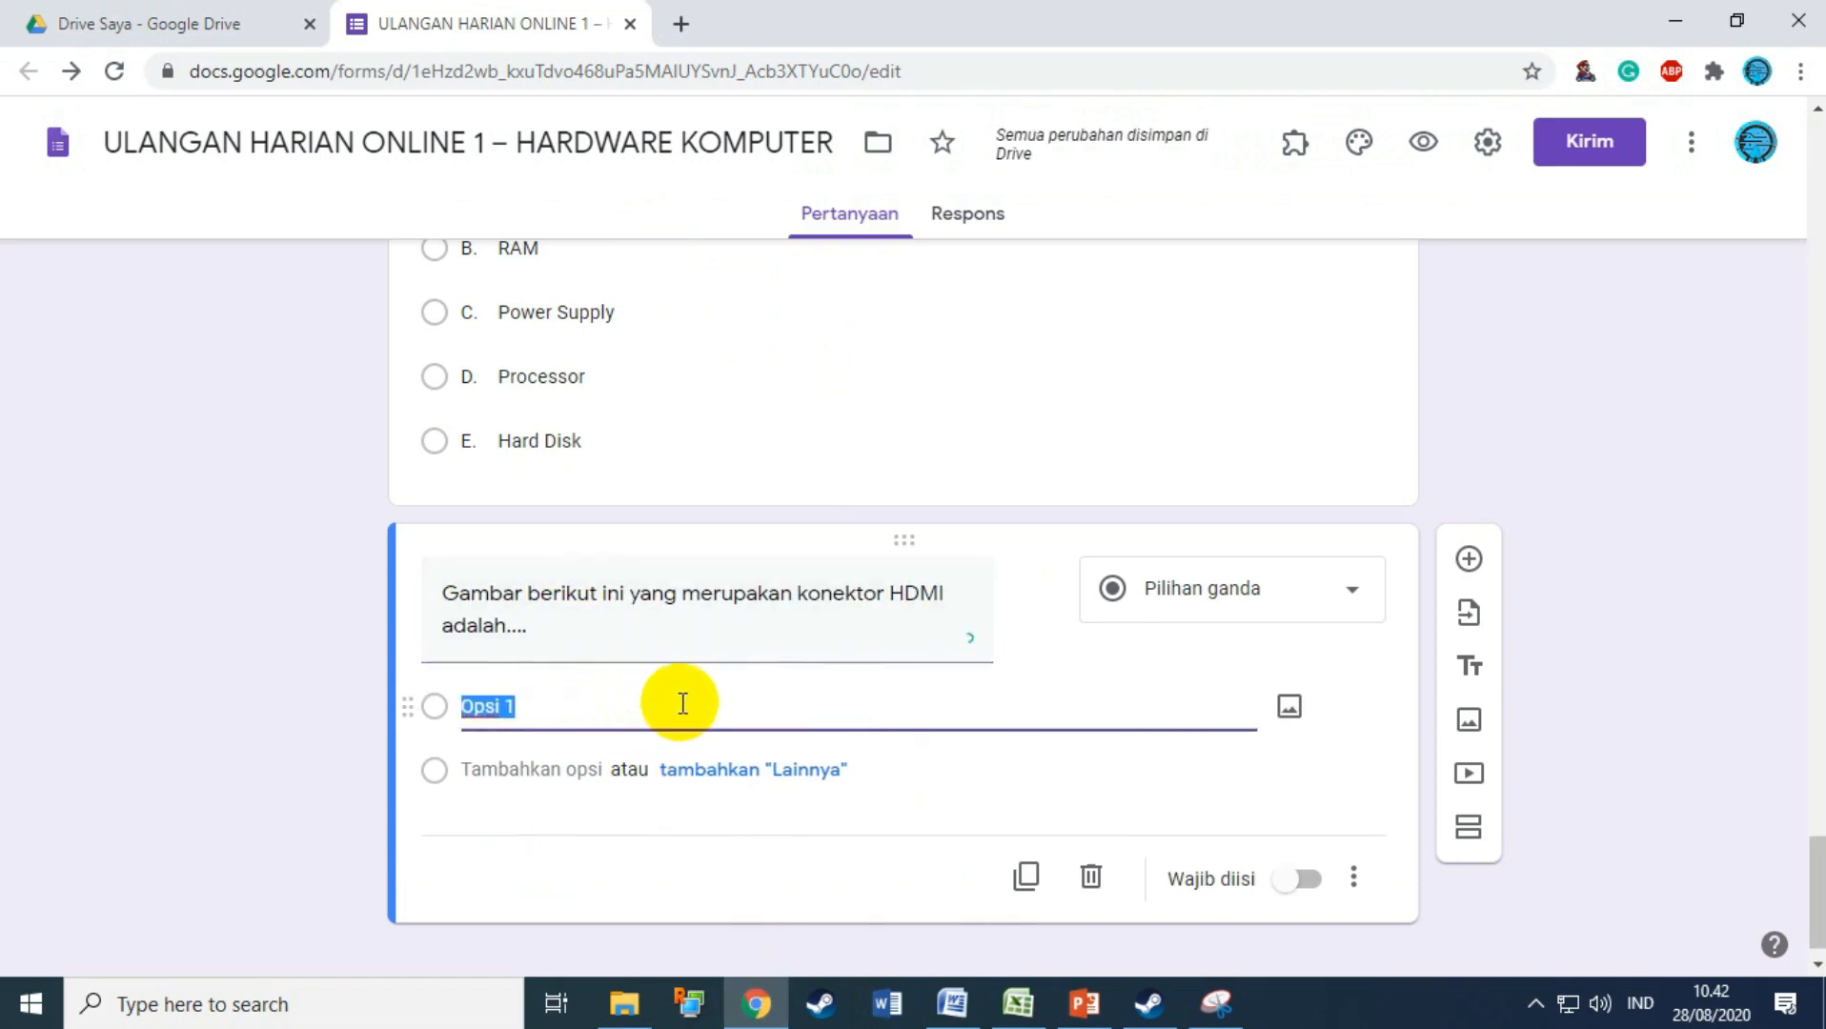
type("A")
left_click(519, 771)
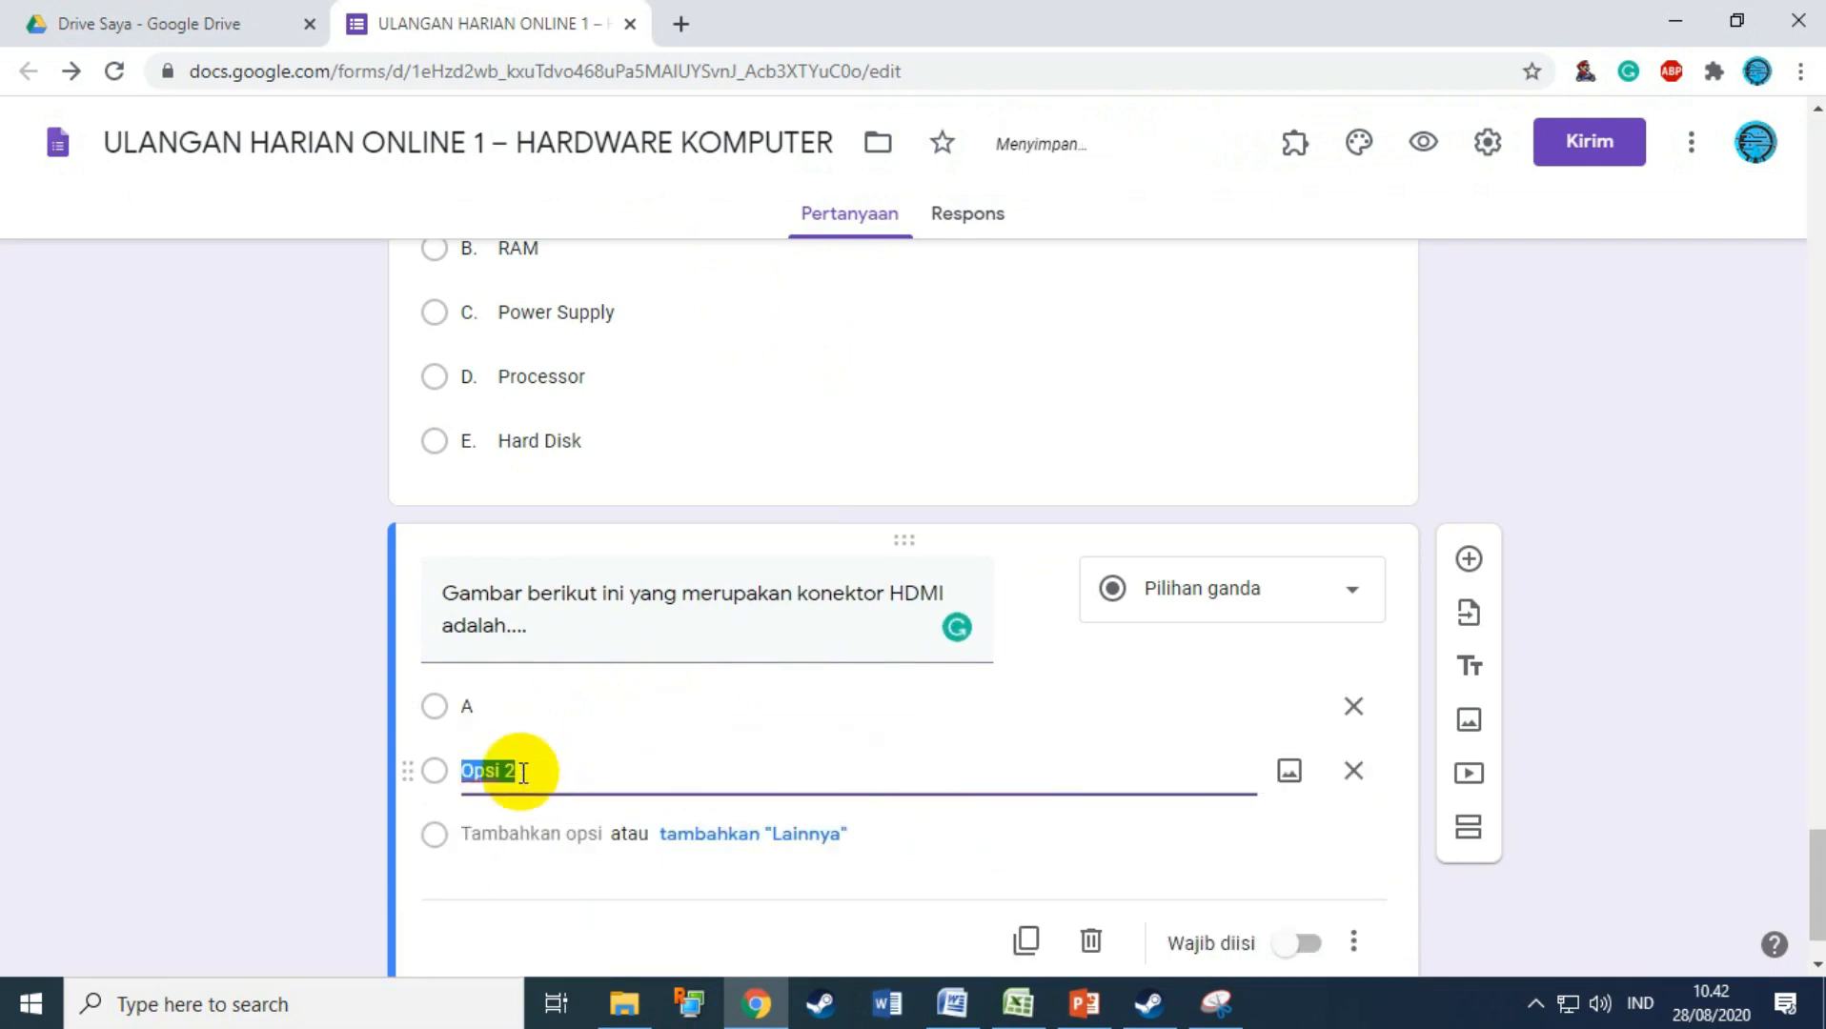
left_click(498, 831)
type("C")
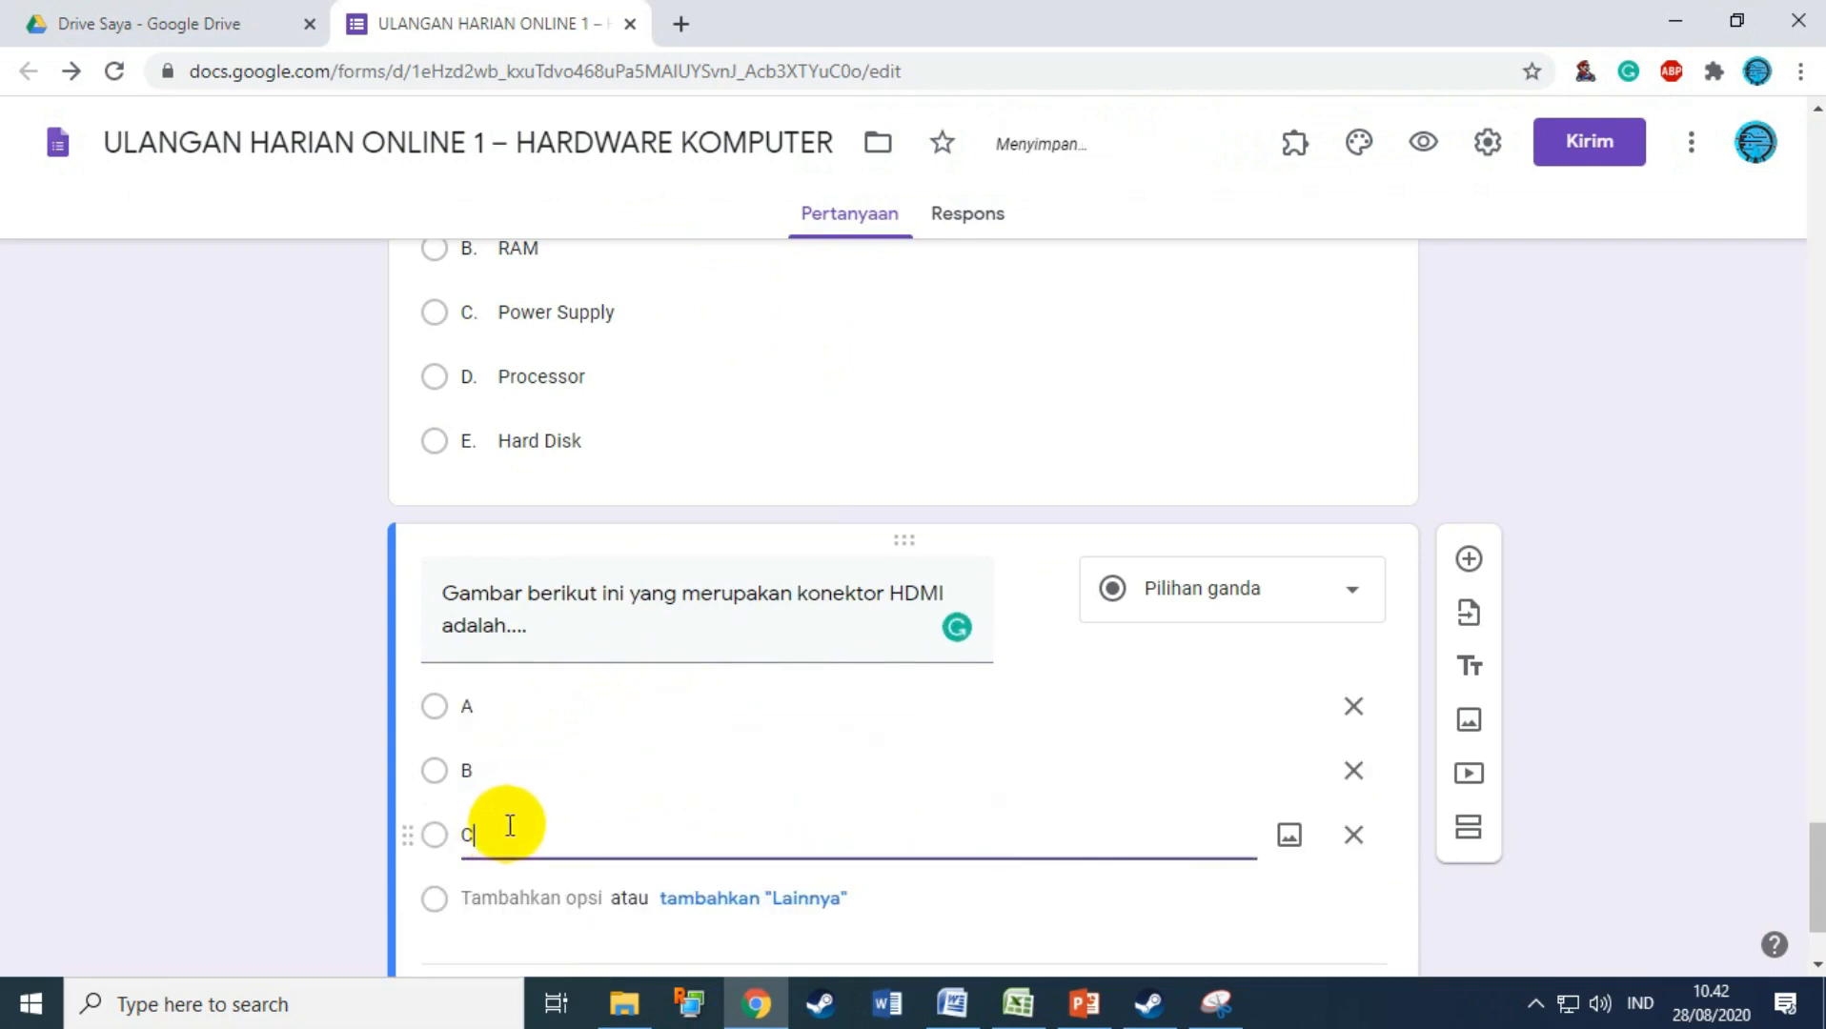
scroll(515, 829, "down", 2)
left_click(500, 764)
type("D")
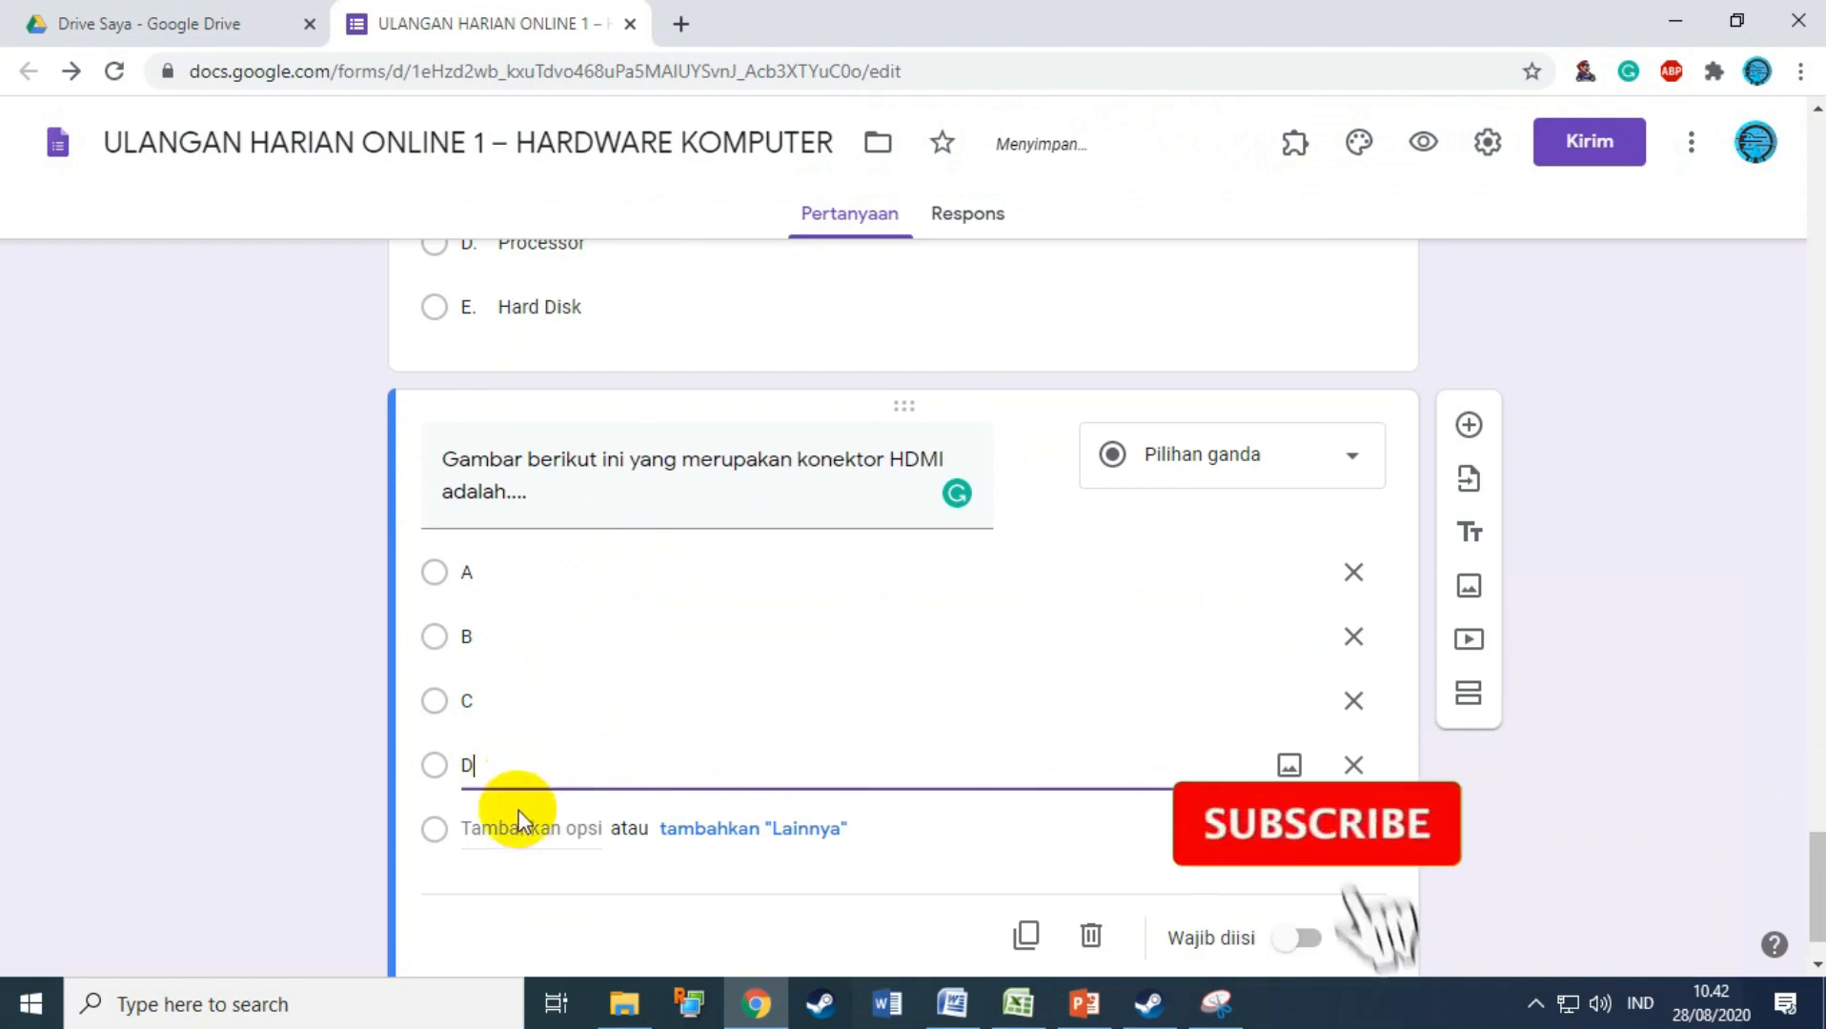
left_click(519, 819)
type("E")
left_click(593, 522)
Step: Attach pictures 5a, 5b and 5c to answers A, B and C
left_click(1290, 510)
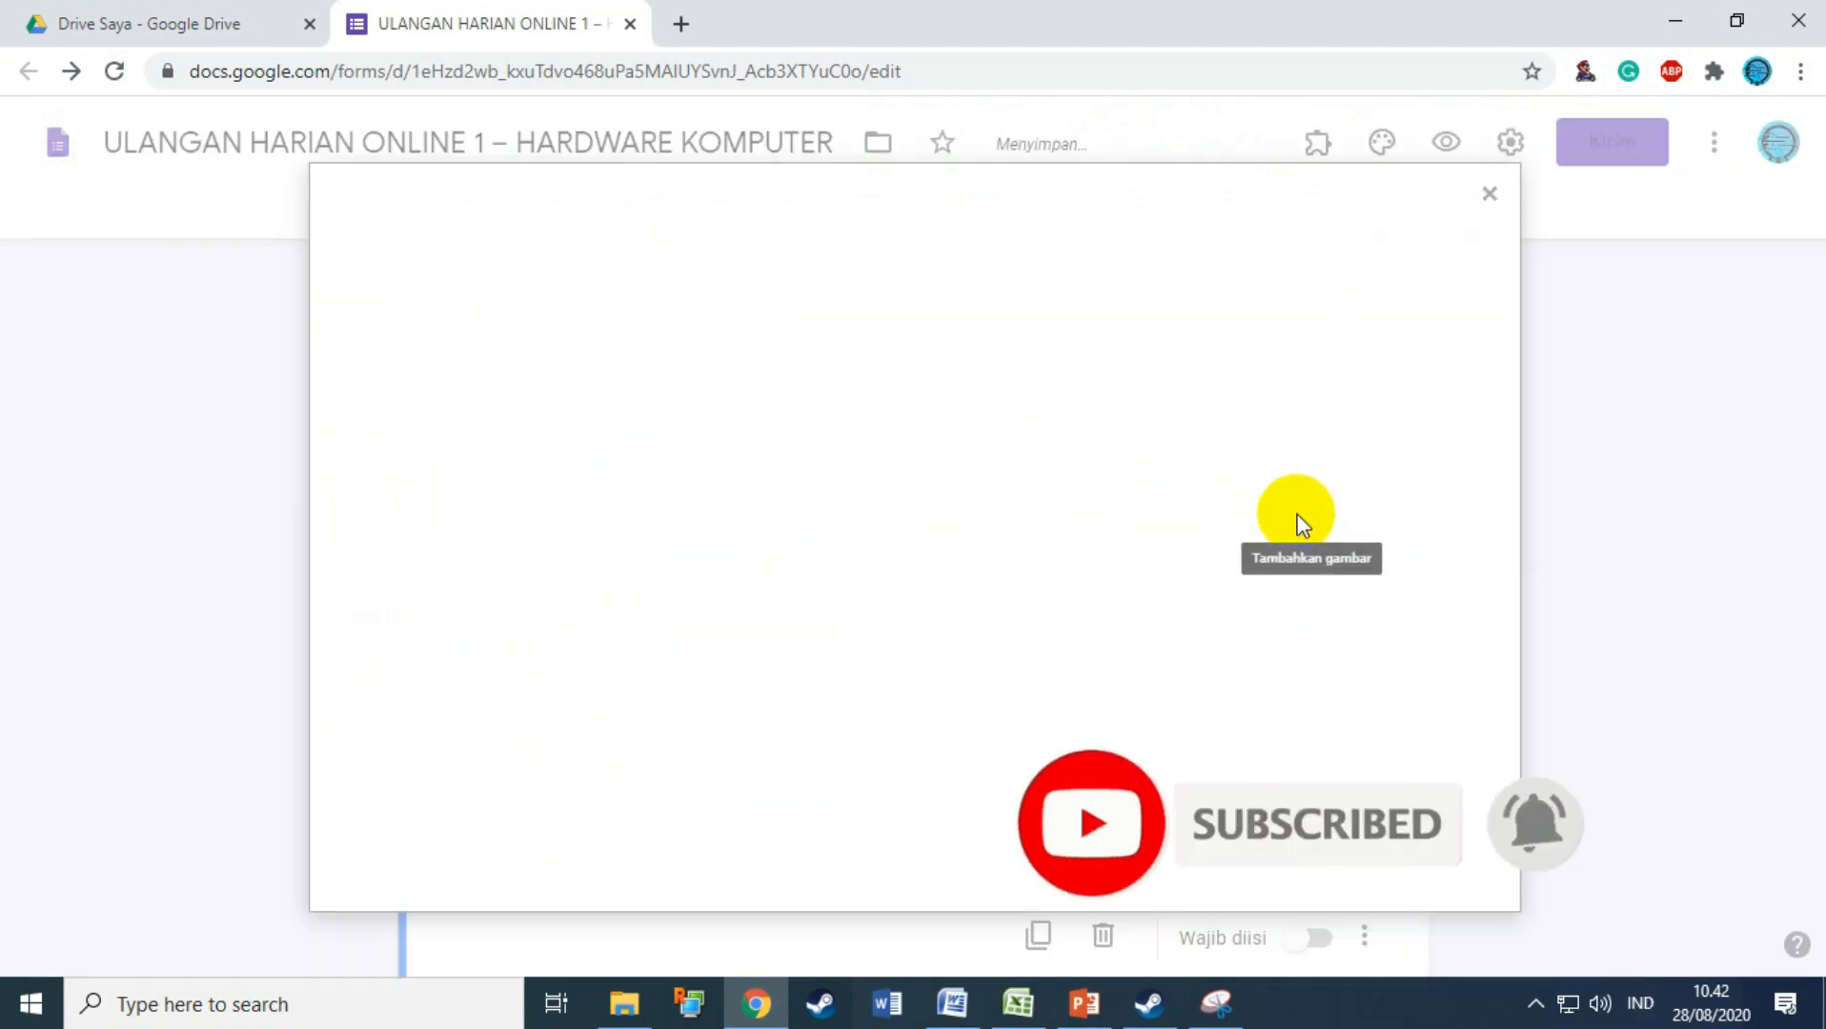
left_click(933, 706)
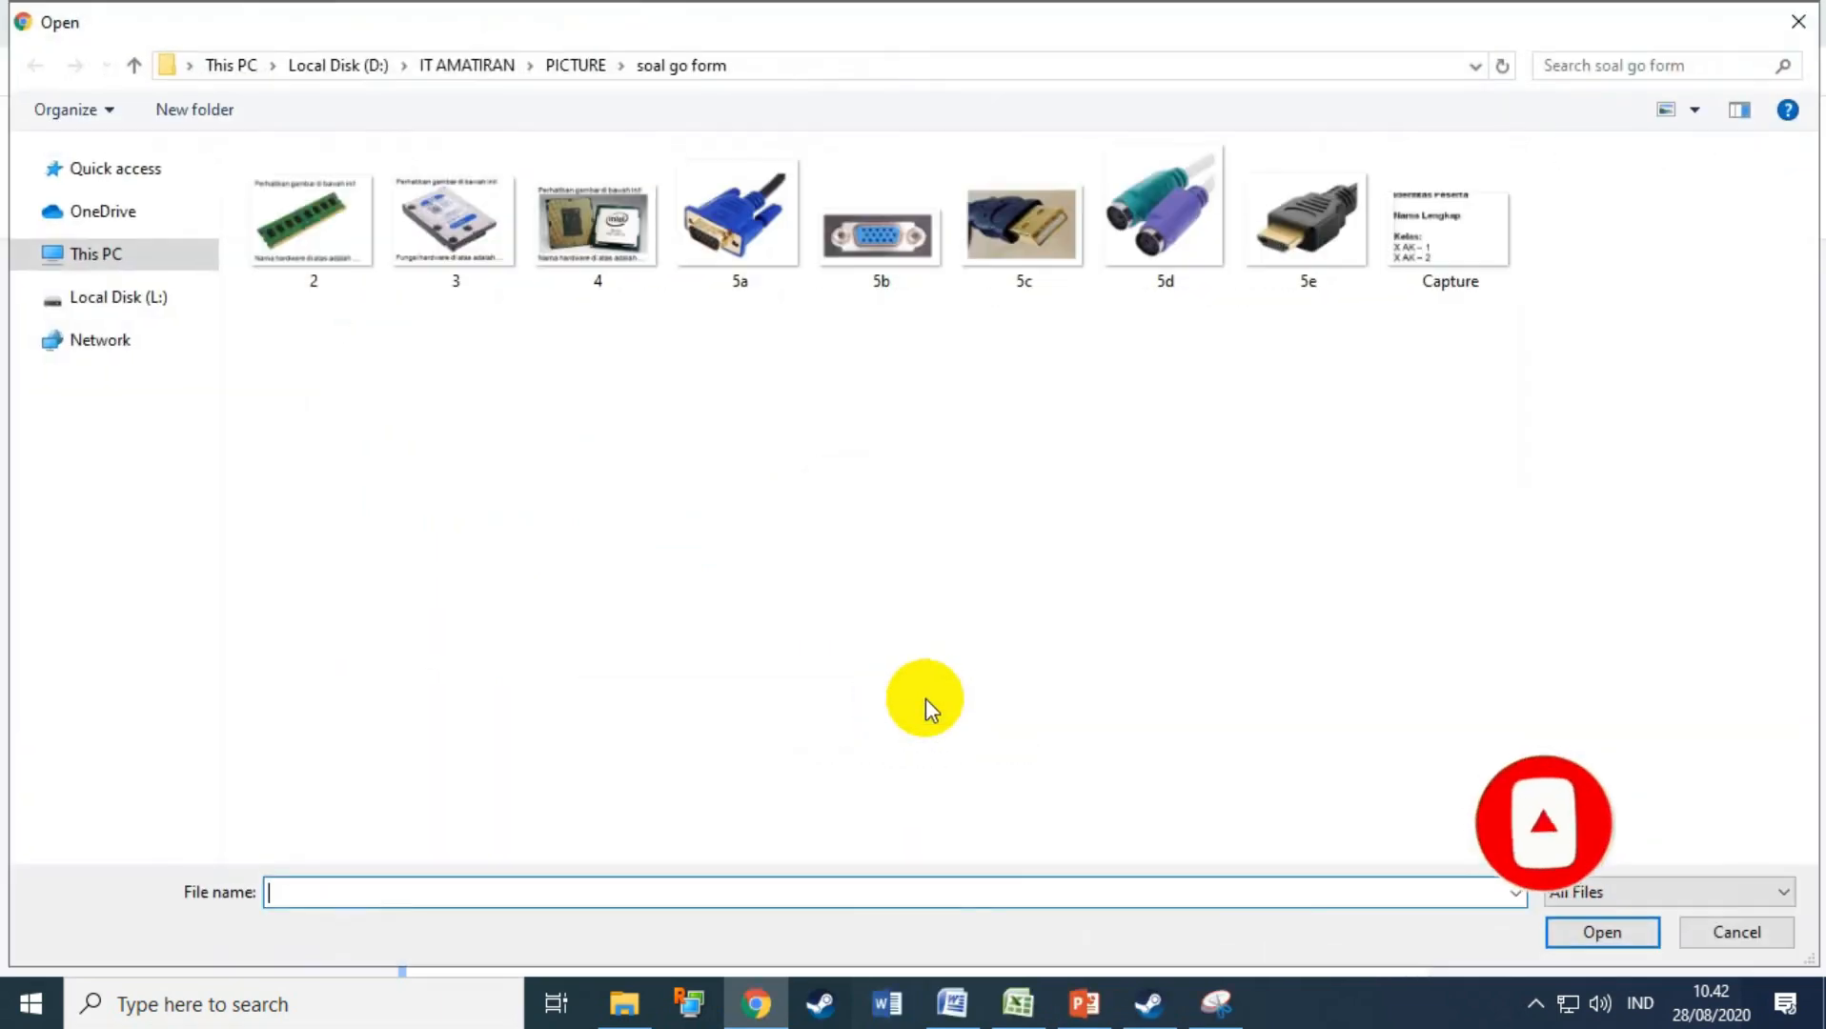
double_click(745, 243)
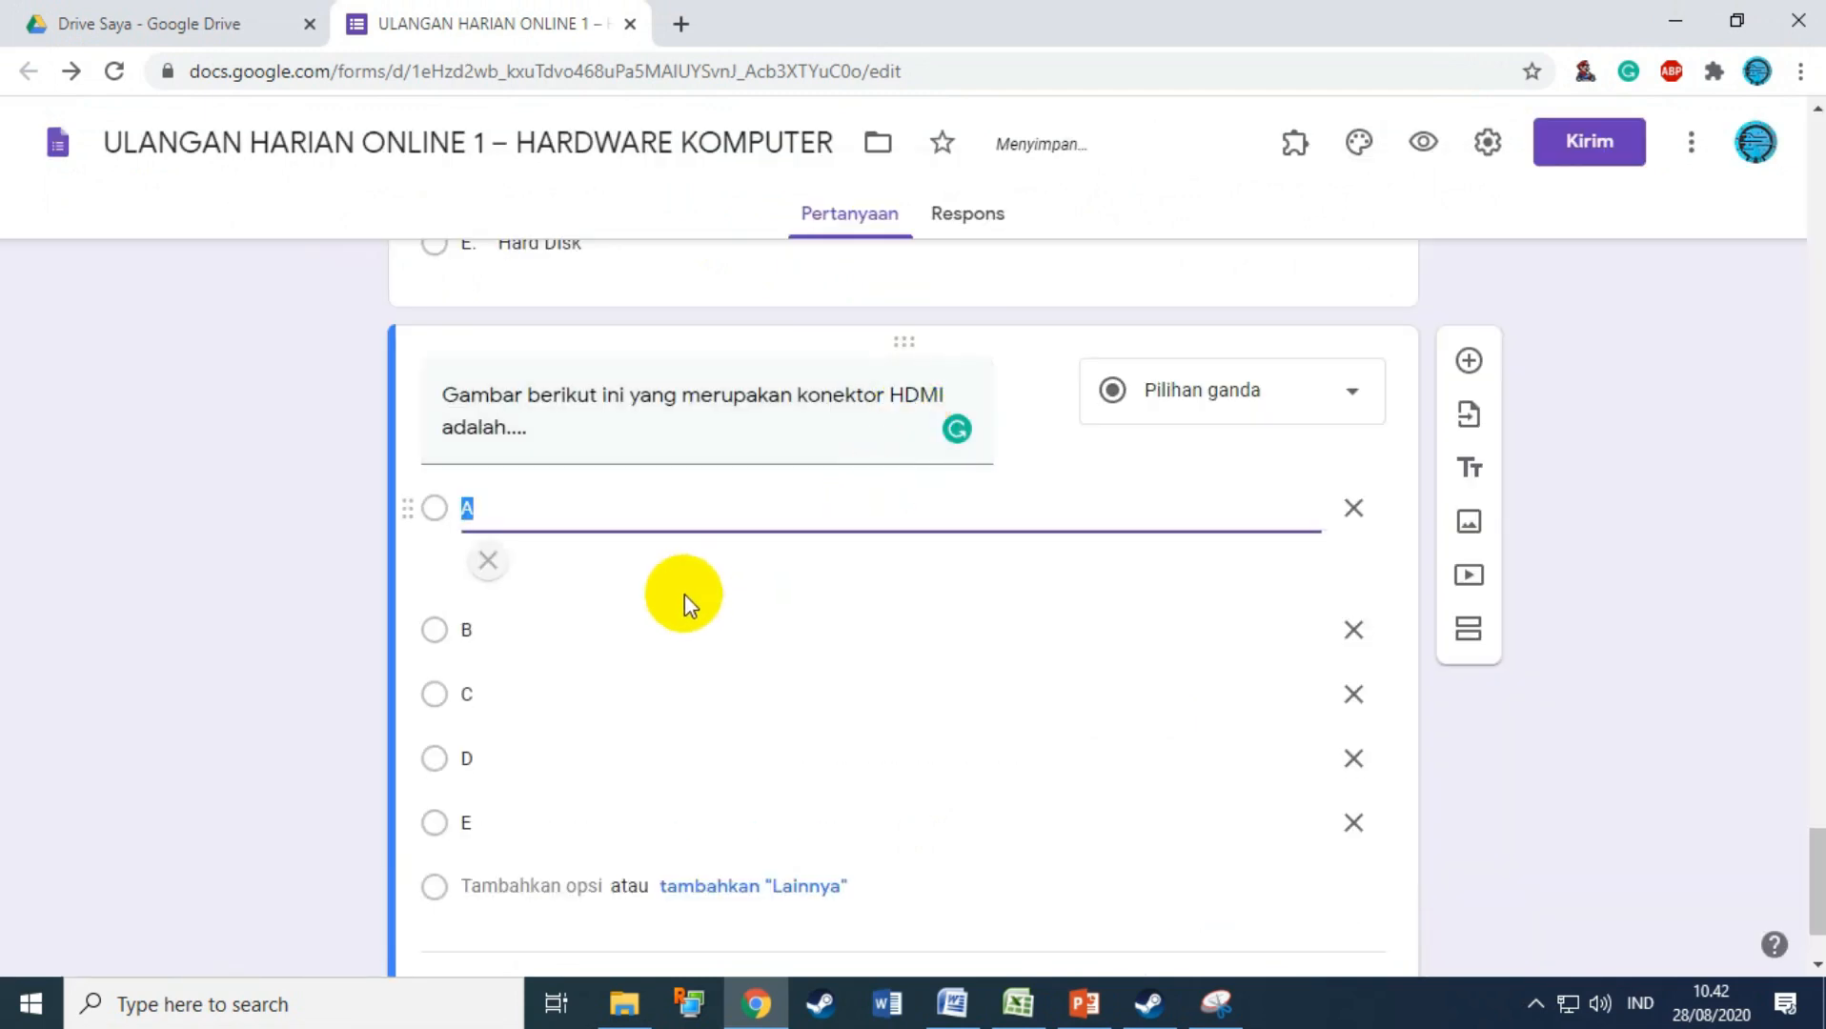
left_click(521, 760)
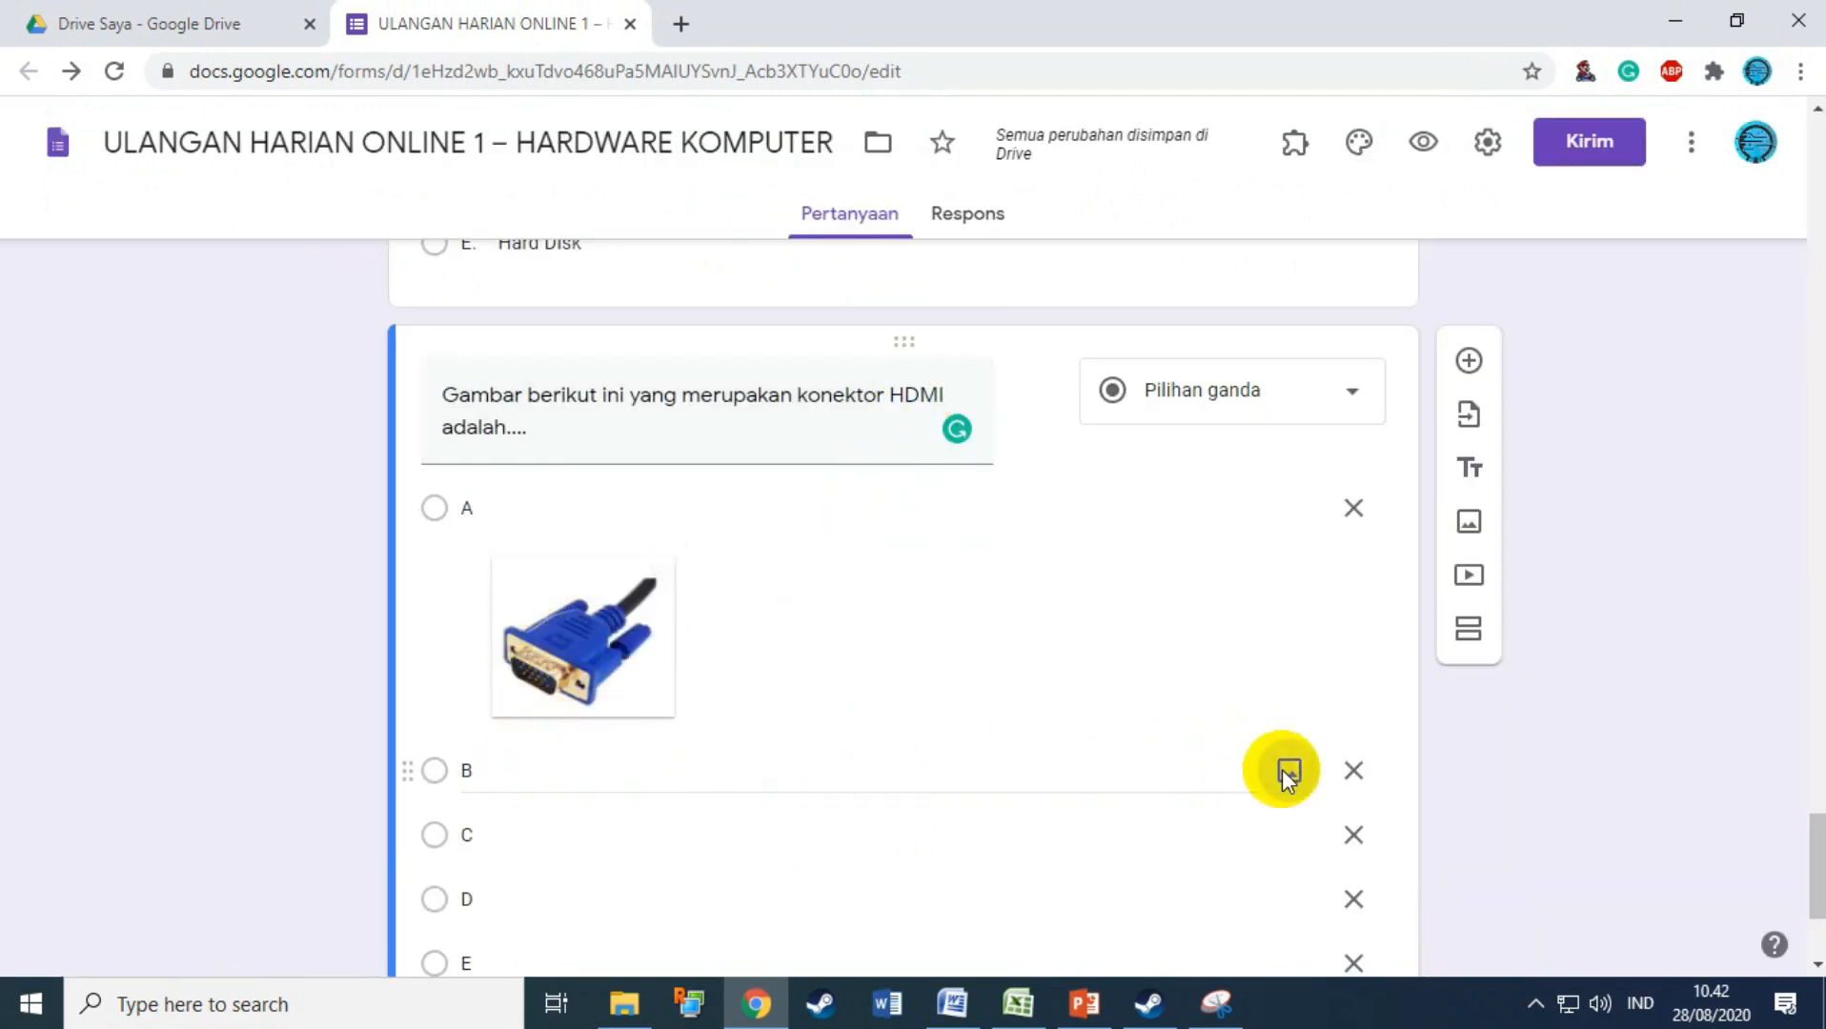
left_click(1289, 770)
left_click(900, 682)
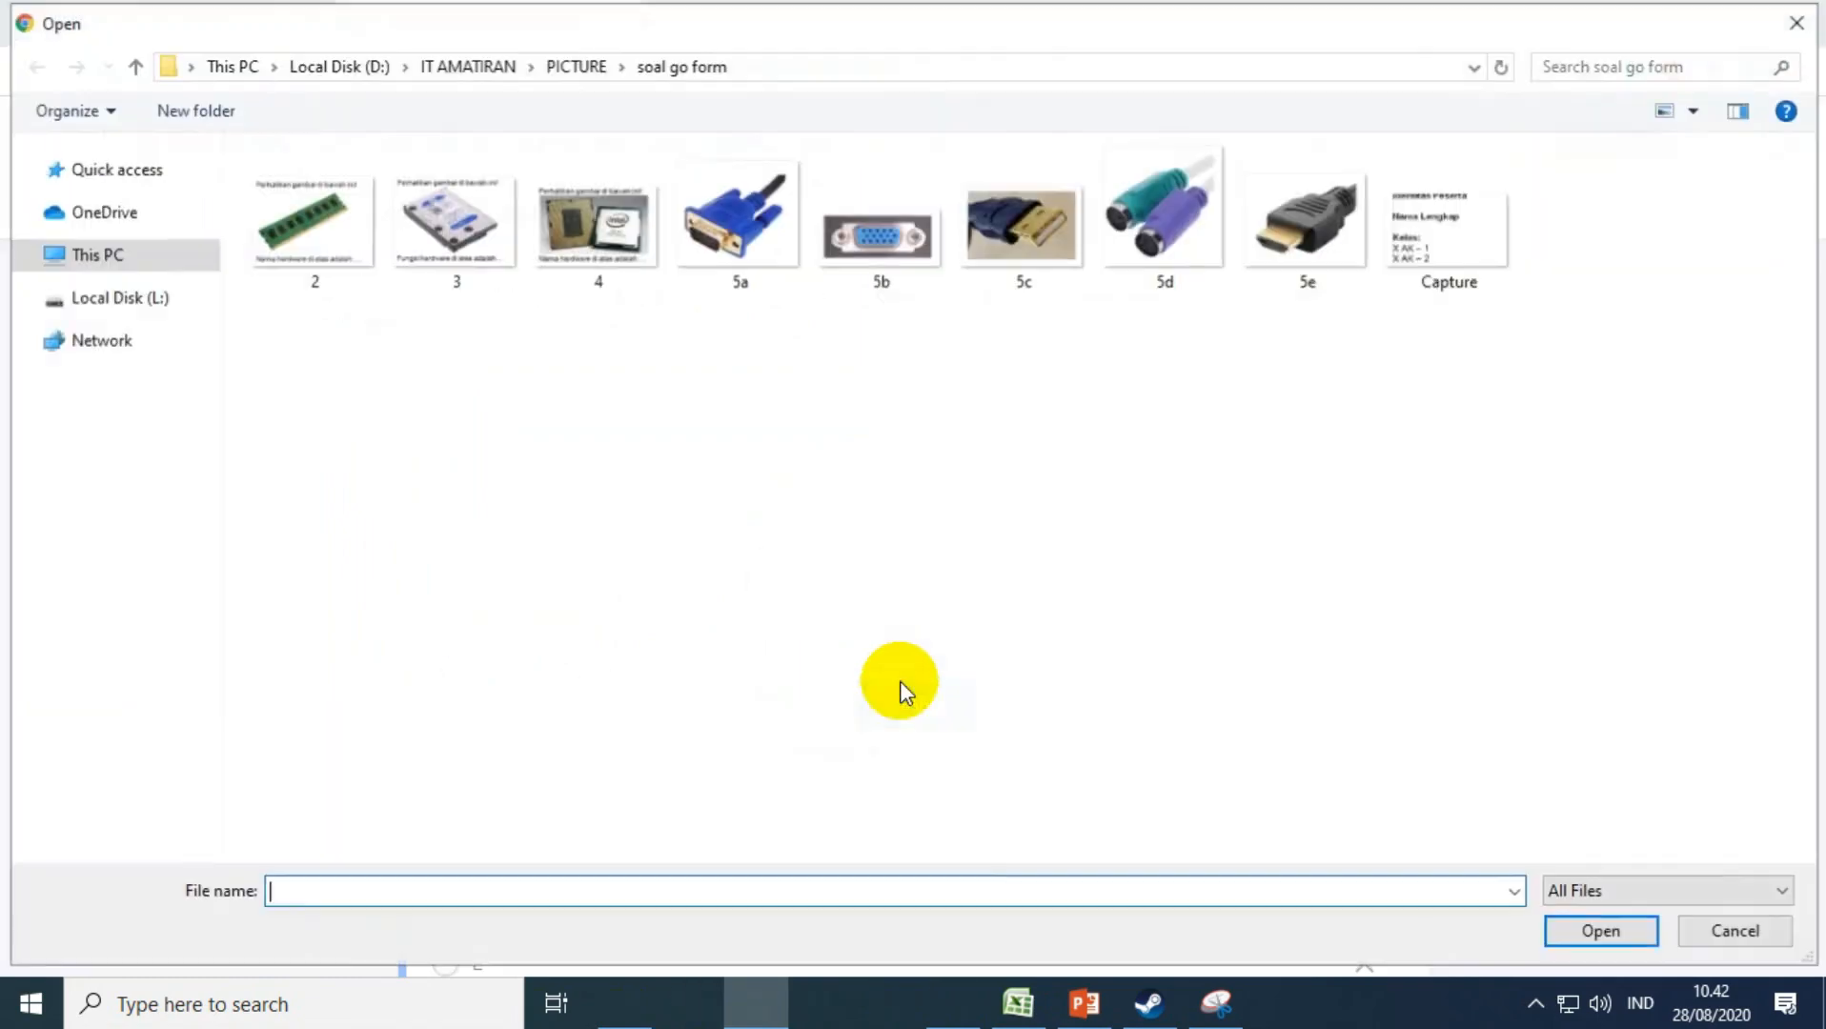
double_click(873, 272)
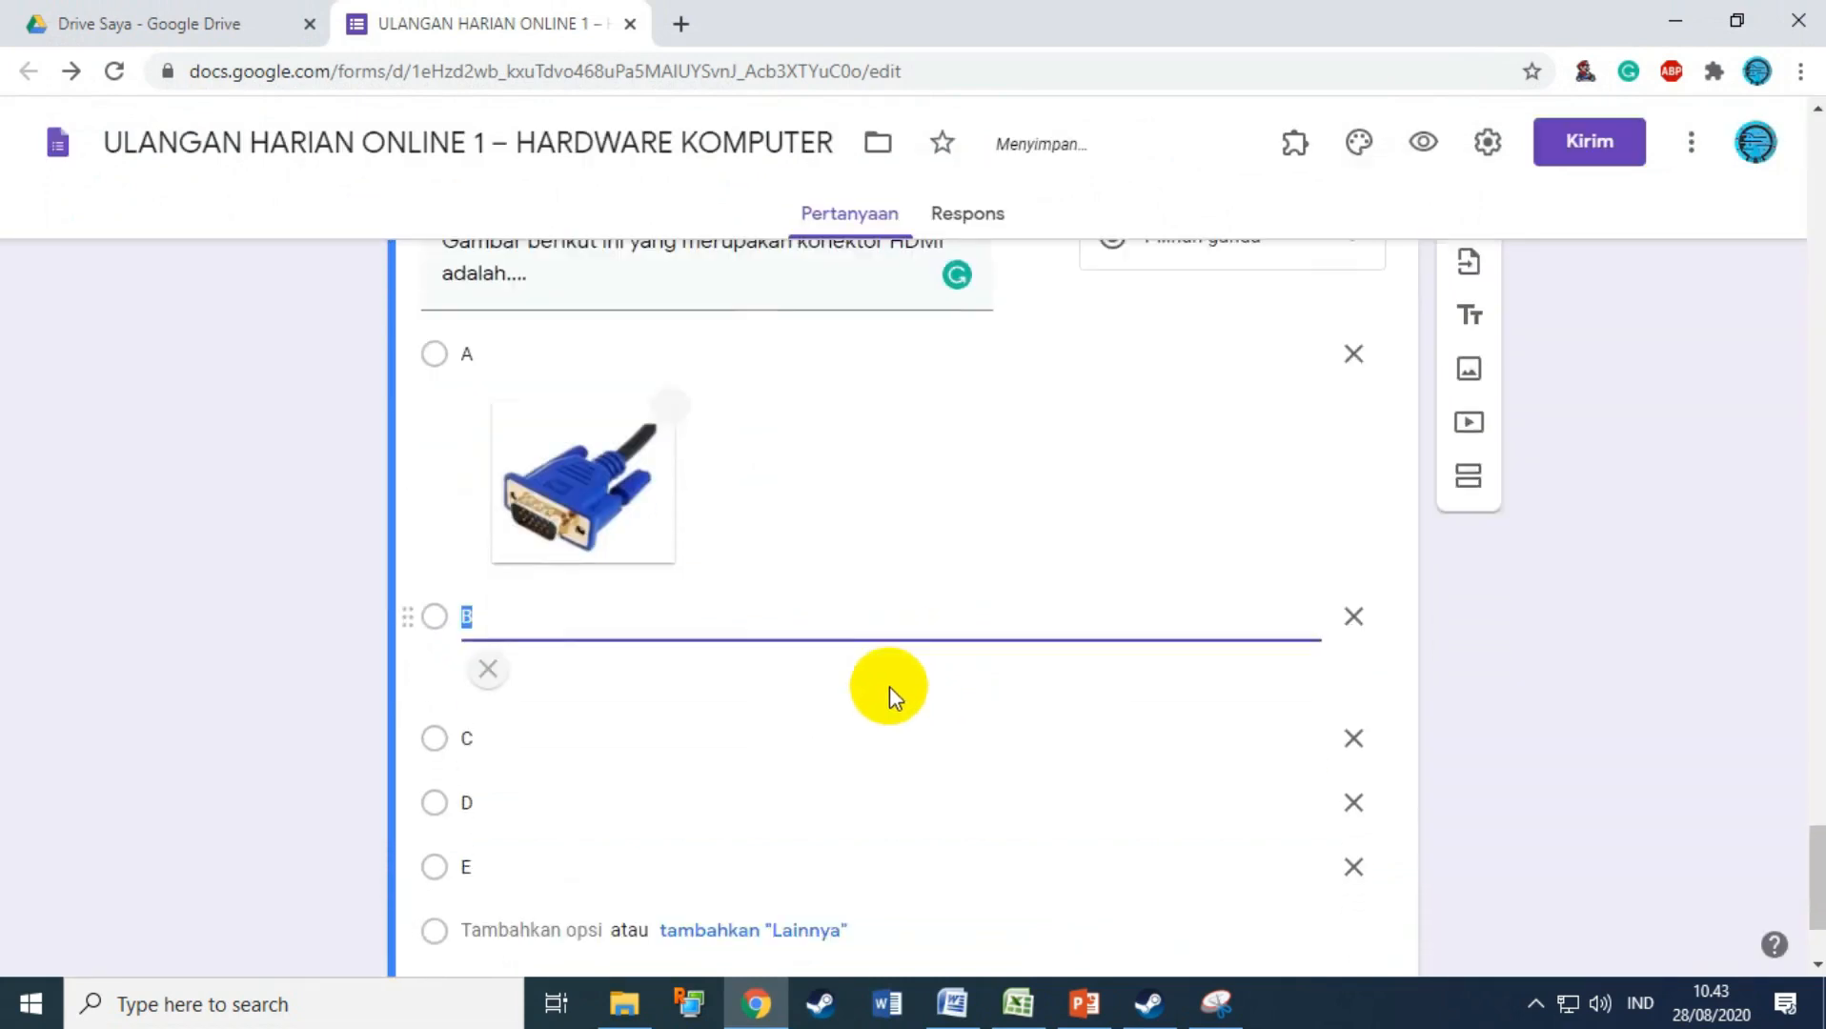
left_click(563, 730)
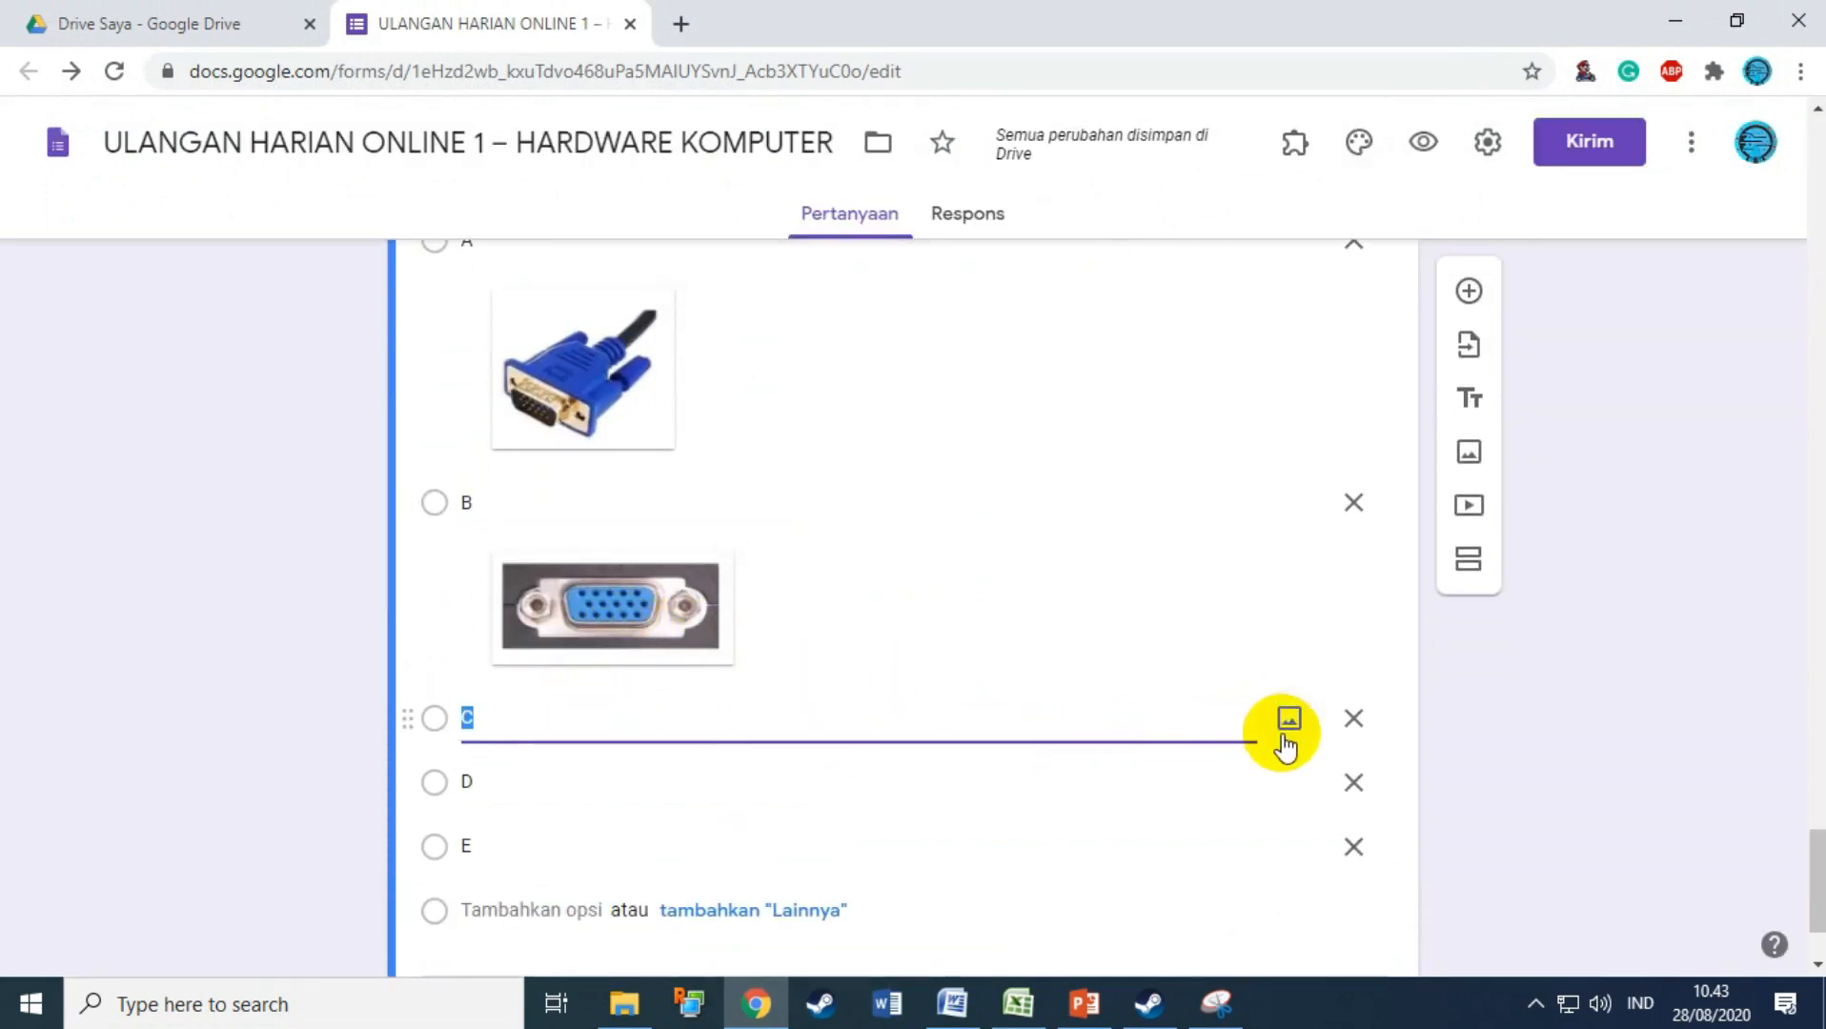
left_click(1288, 718)
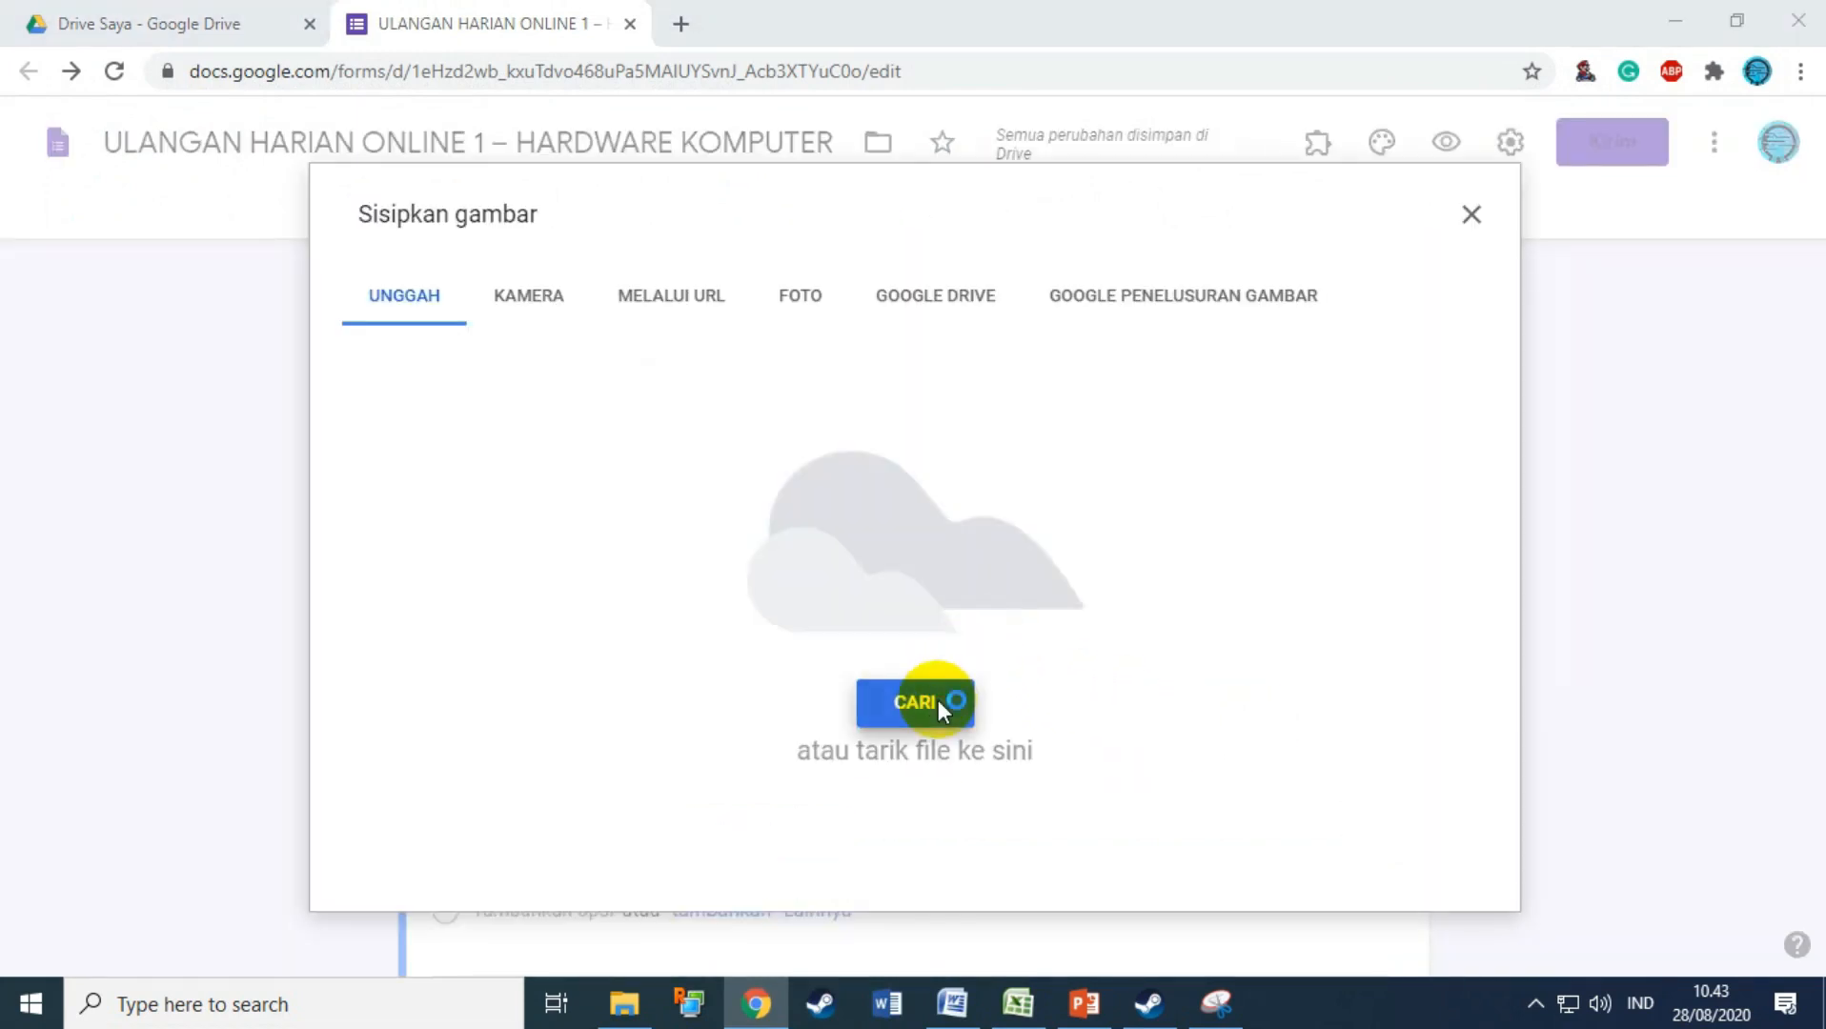
left_click(937, 701)
double_click(1030, 256)
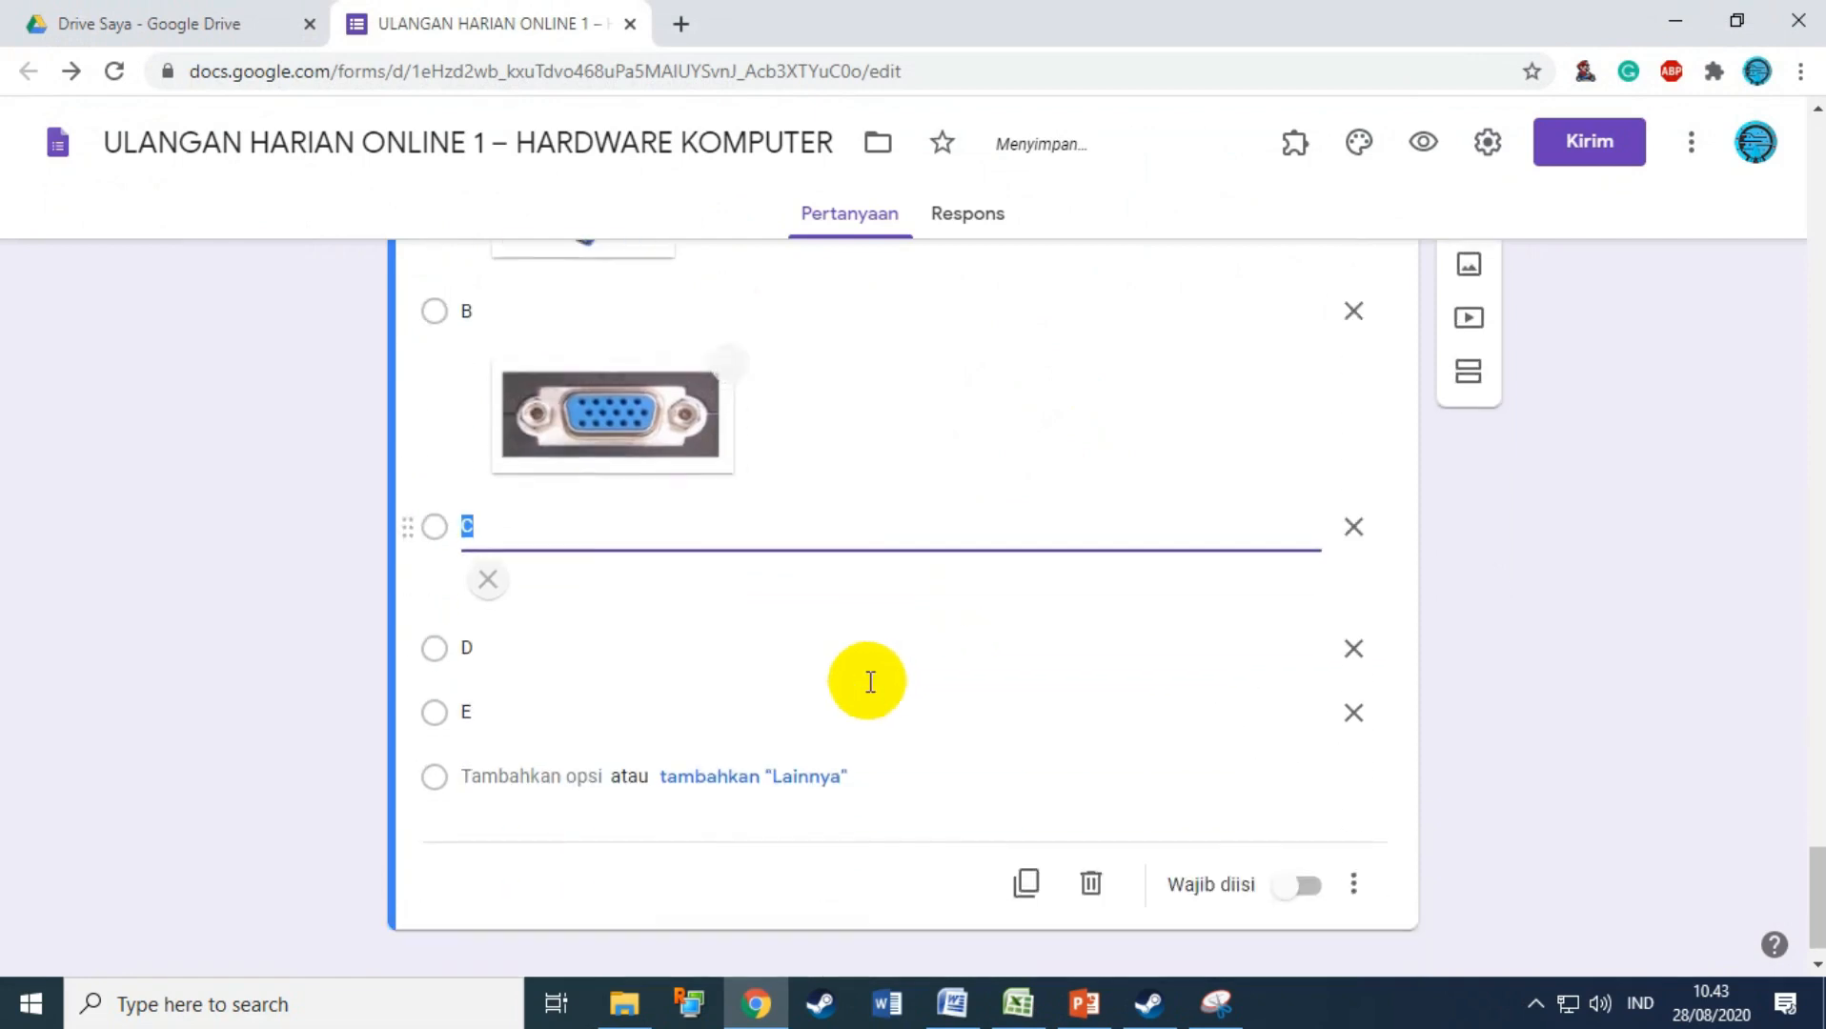
Step: Attach pictures 5d and 5e to answers D and E
left_click(634, 734)
left_click(1289, 741)
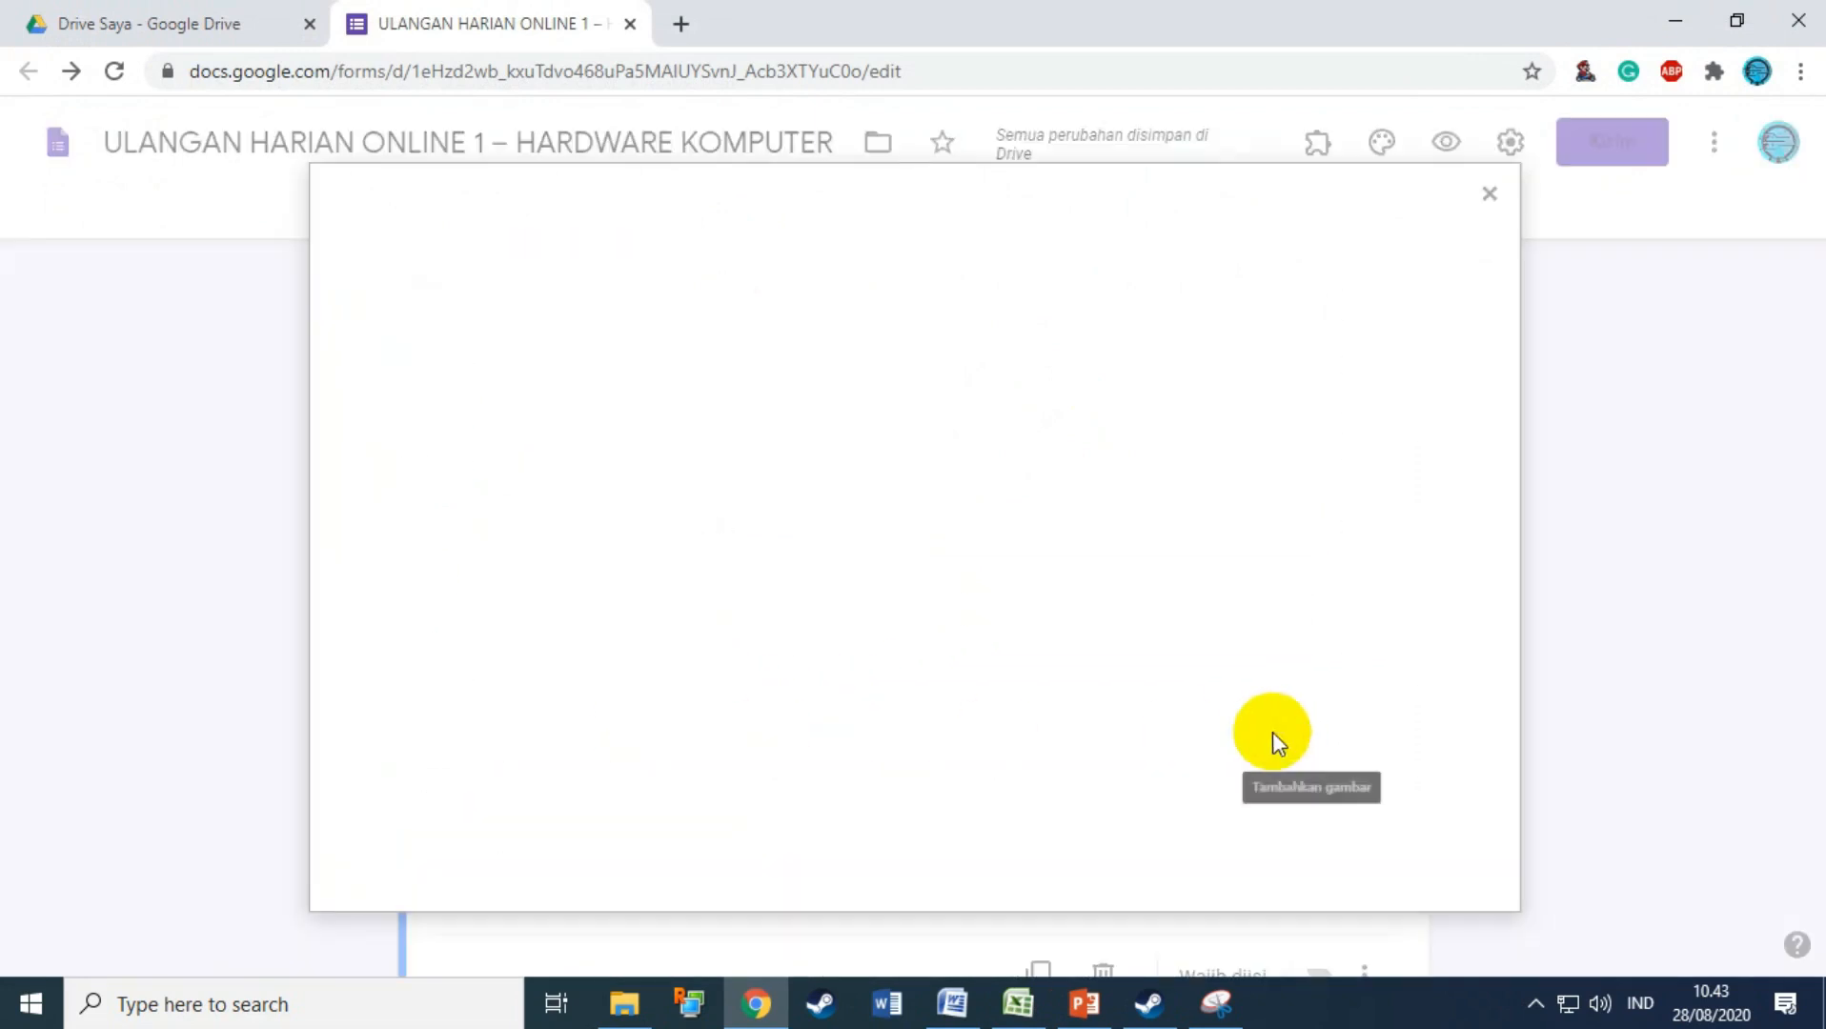
left_click(936, 717)
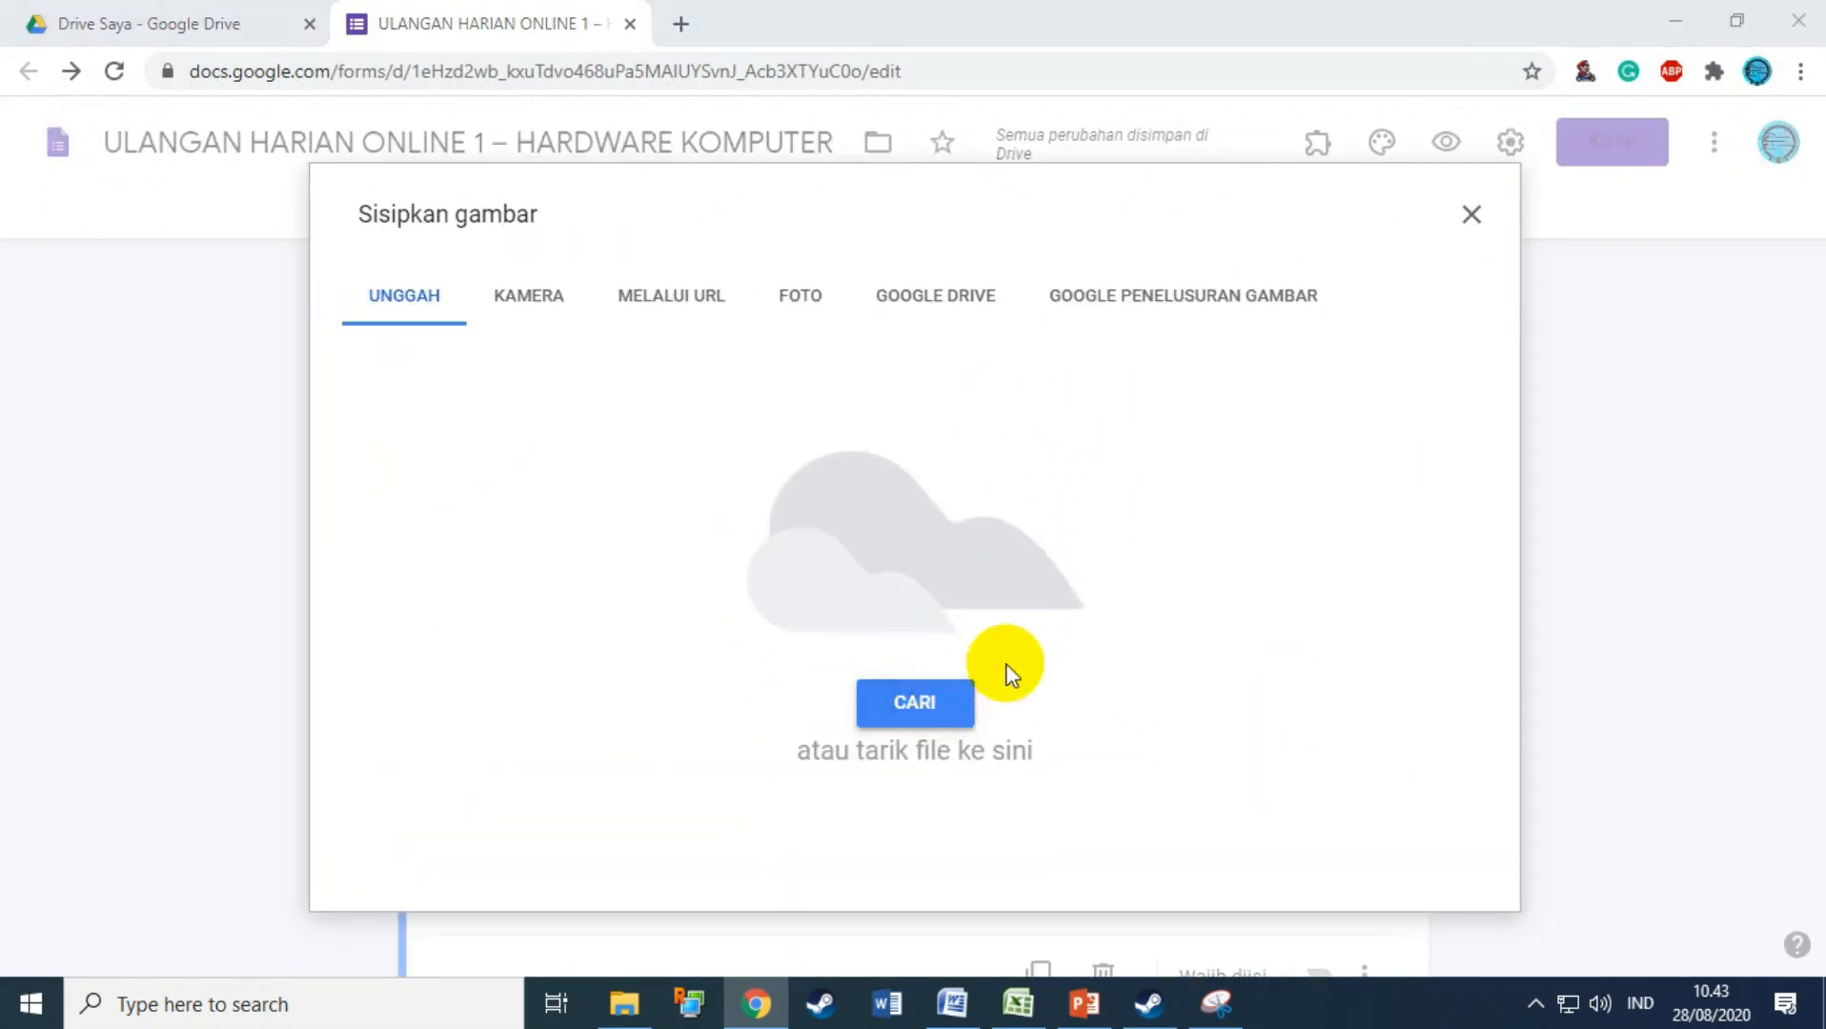
double_click(1165, 283)
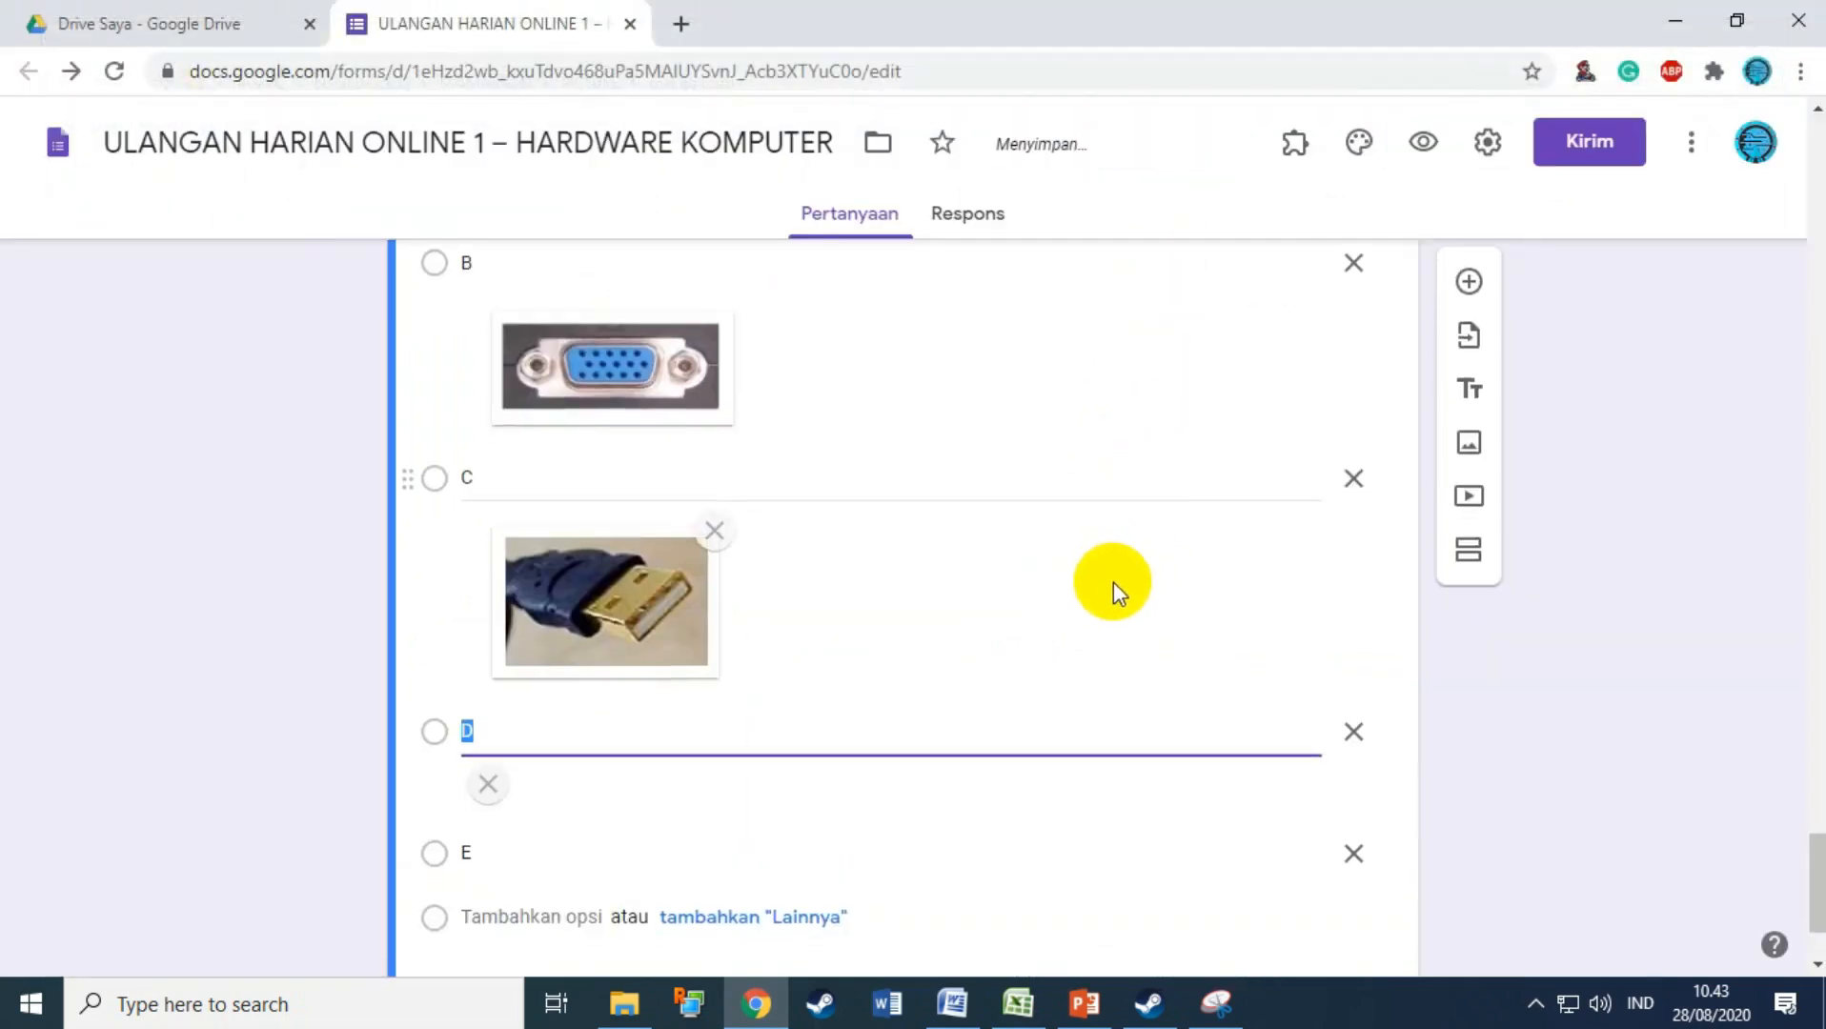
left_click(1182, 817)
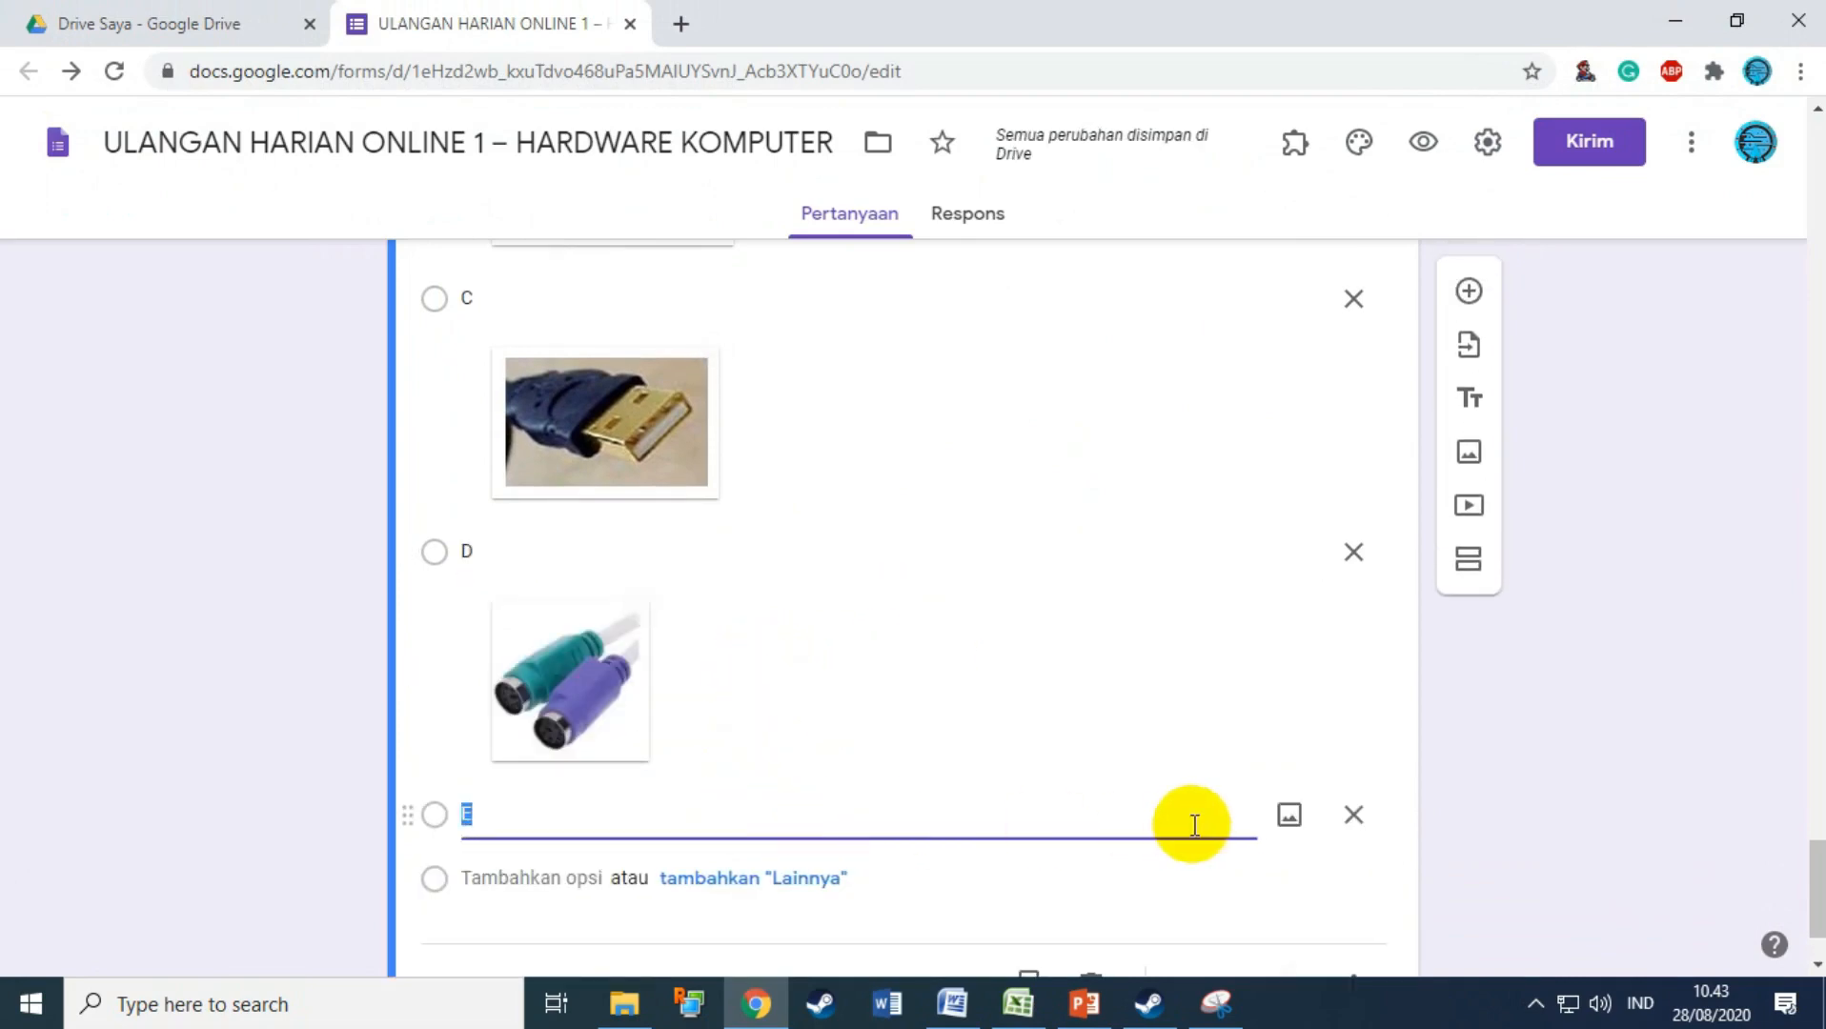
left_click(1288, 817)
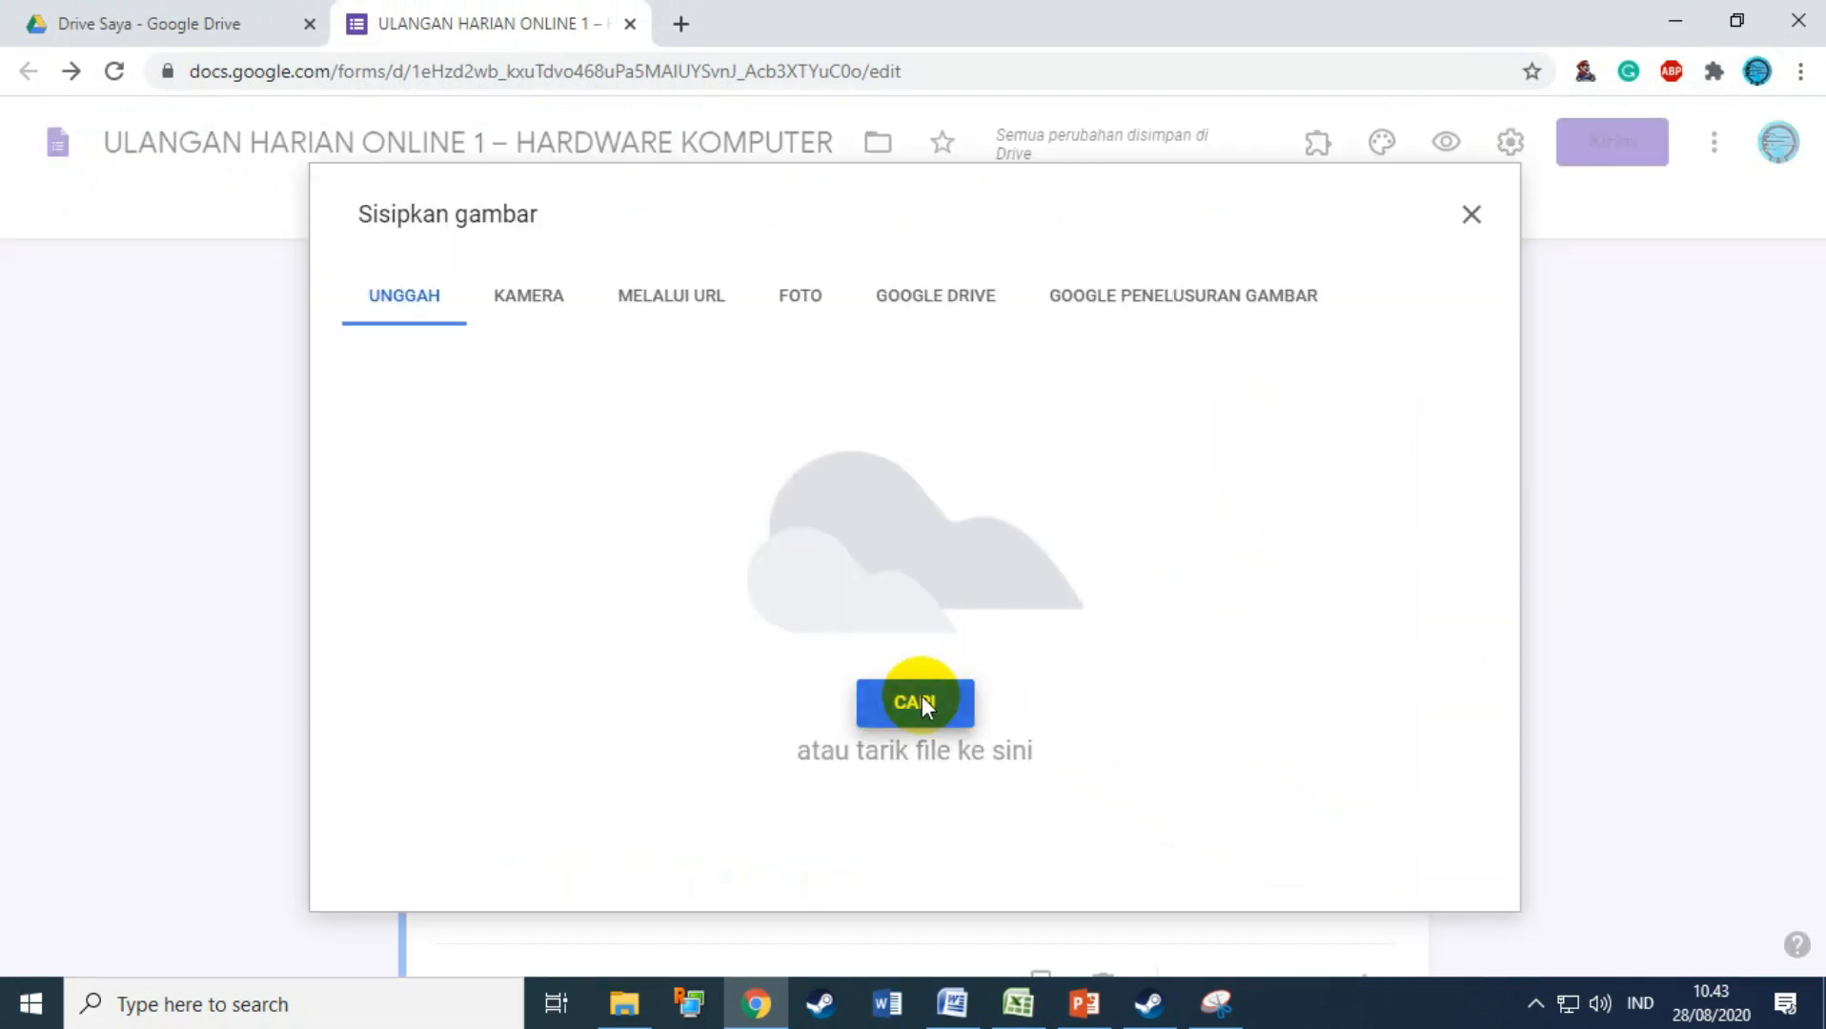
left_click(921, 703)
double_click(1332, 256)
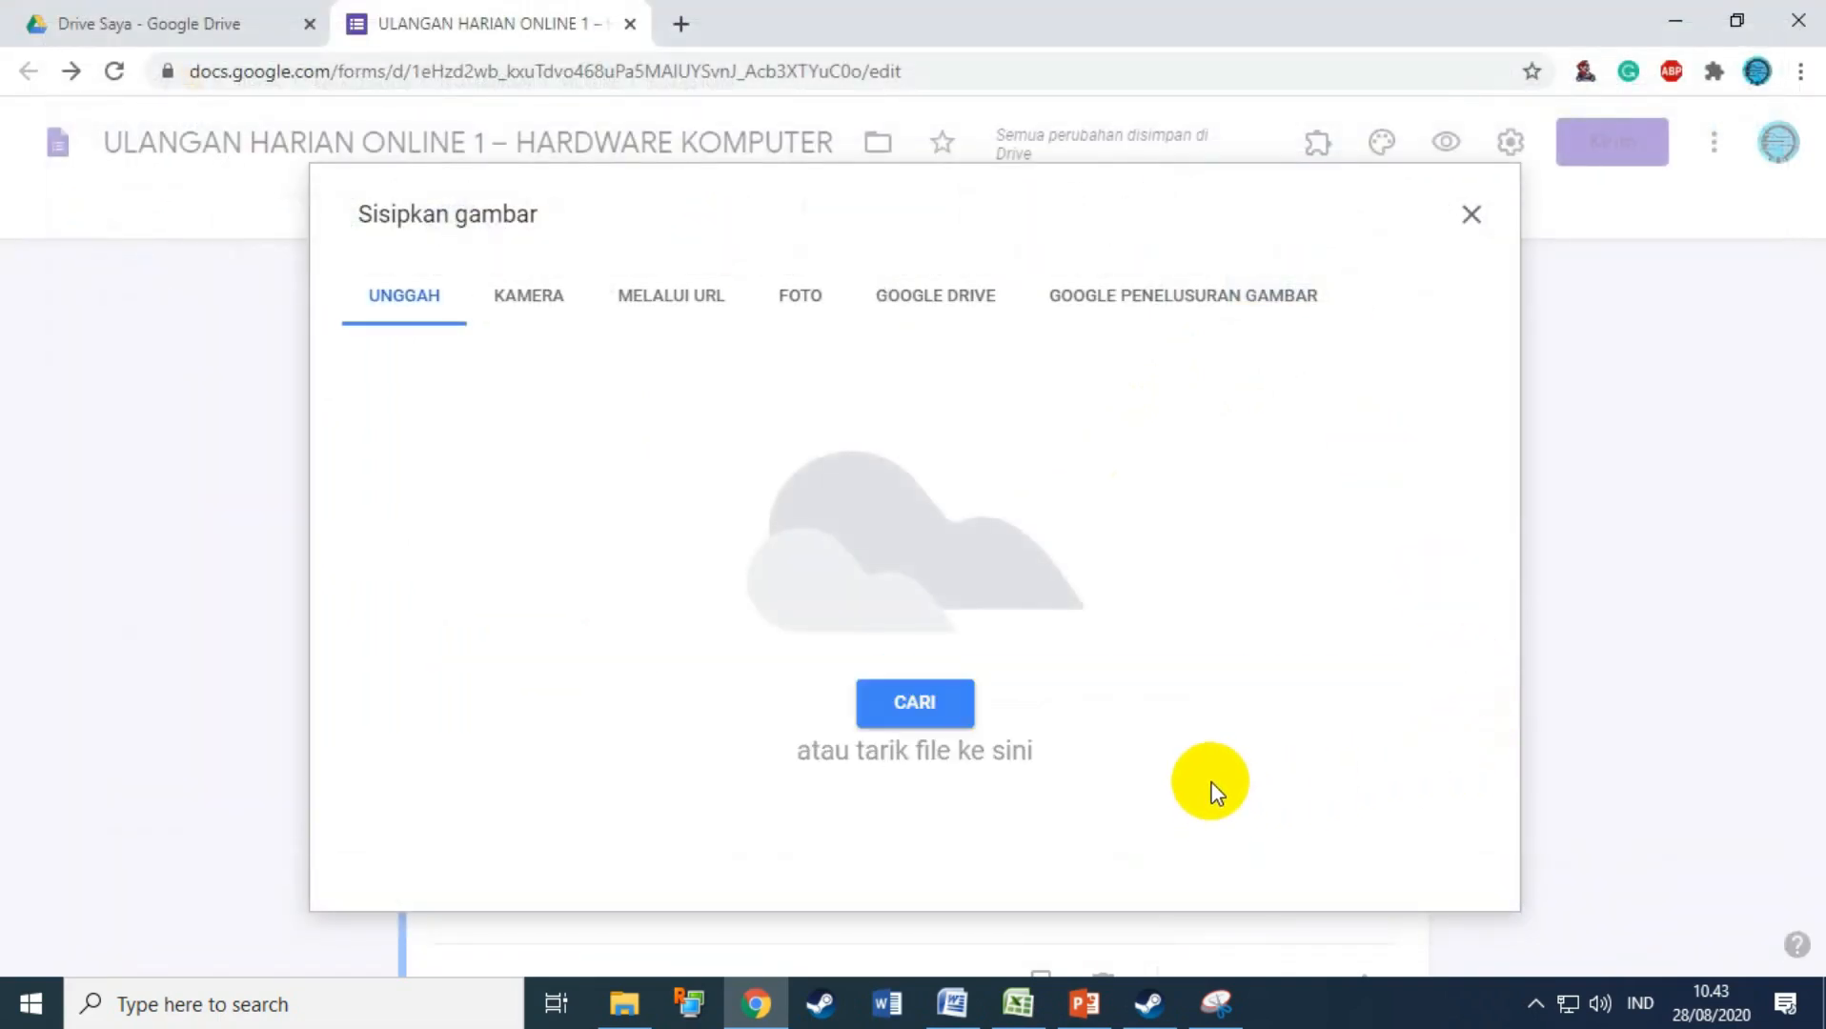
Step: Make the HDMI question required
scroll(948, 677, "up", 10)
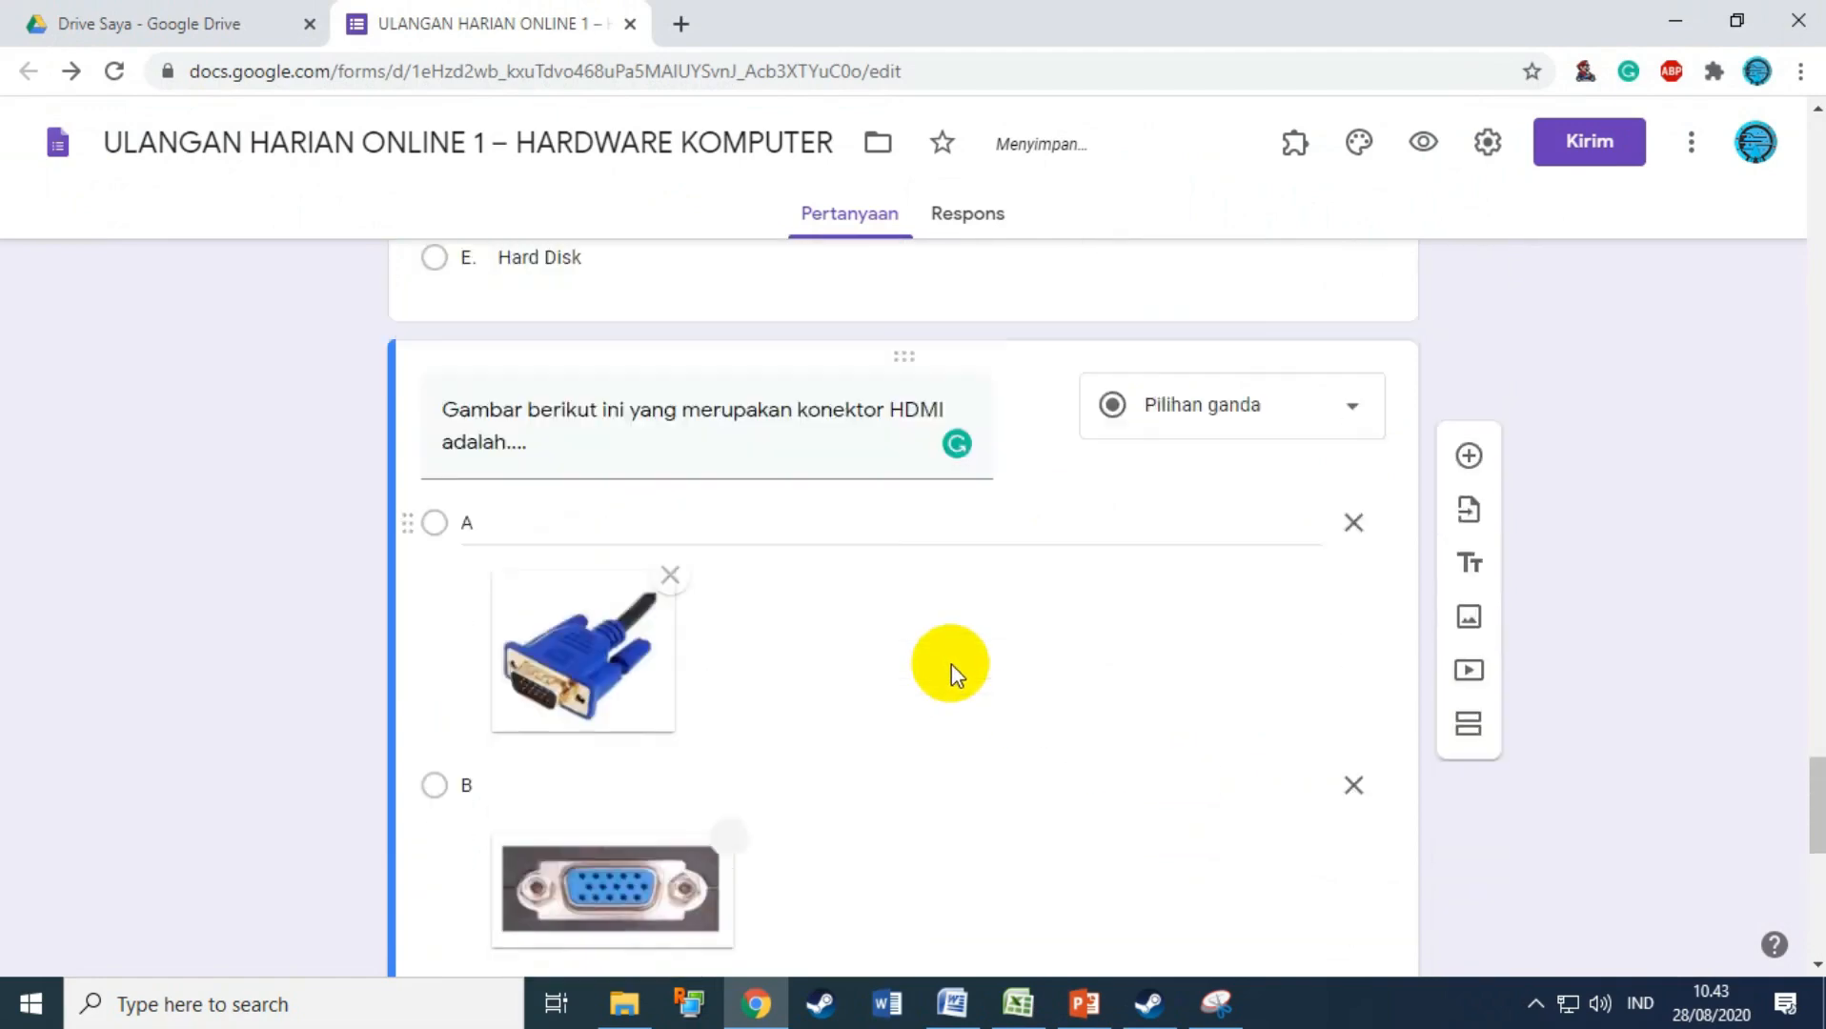
scroll(951, 663, "up", 10)
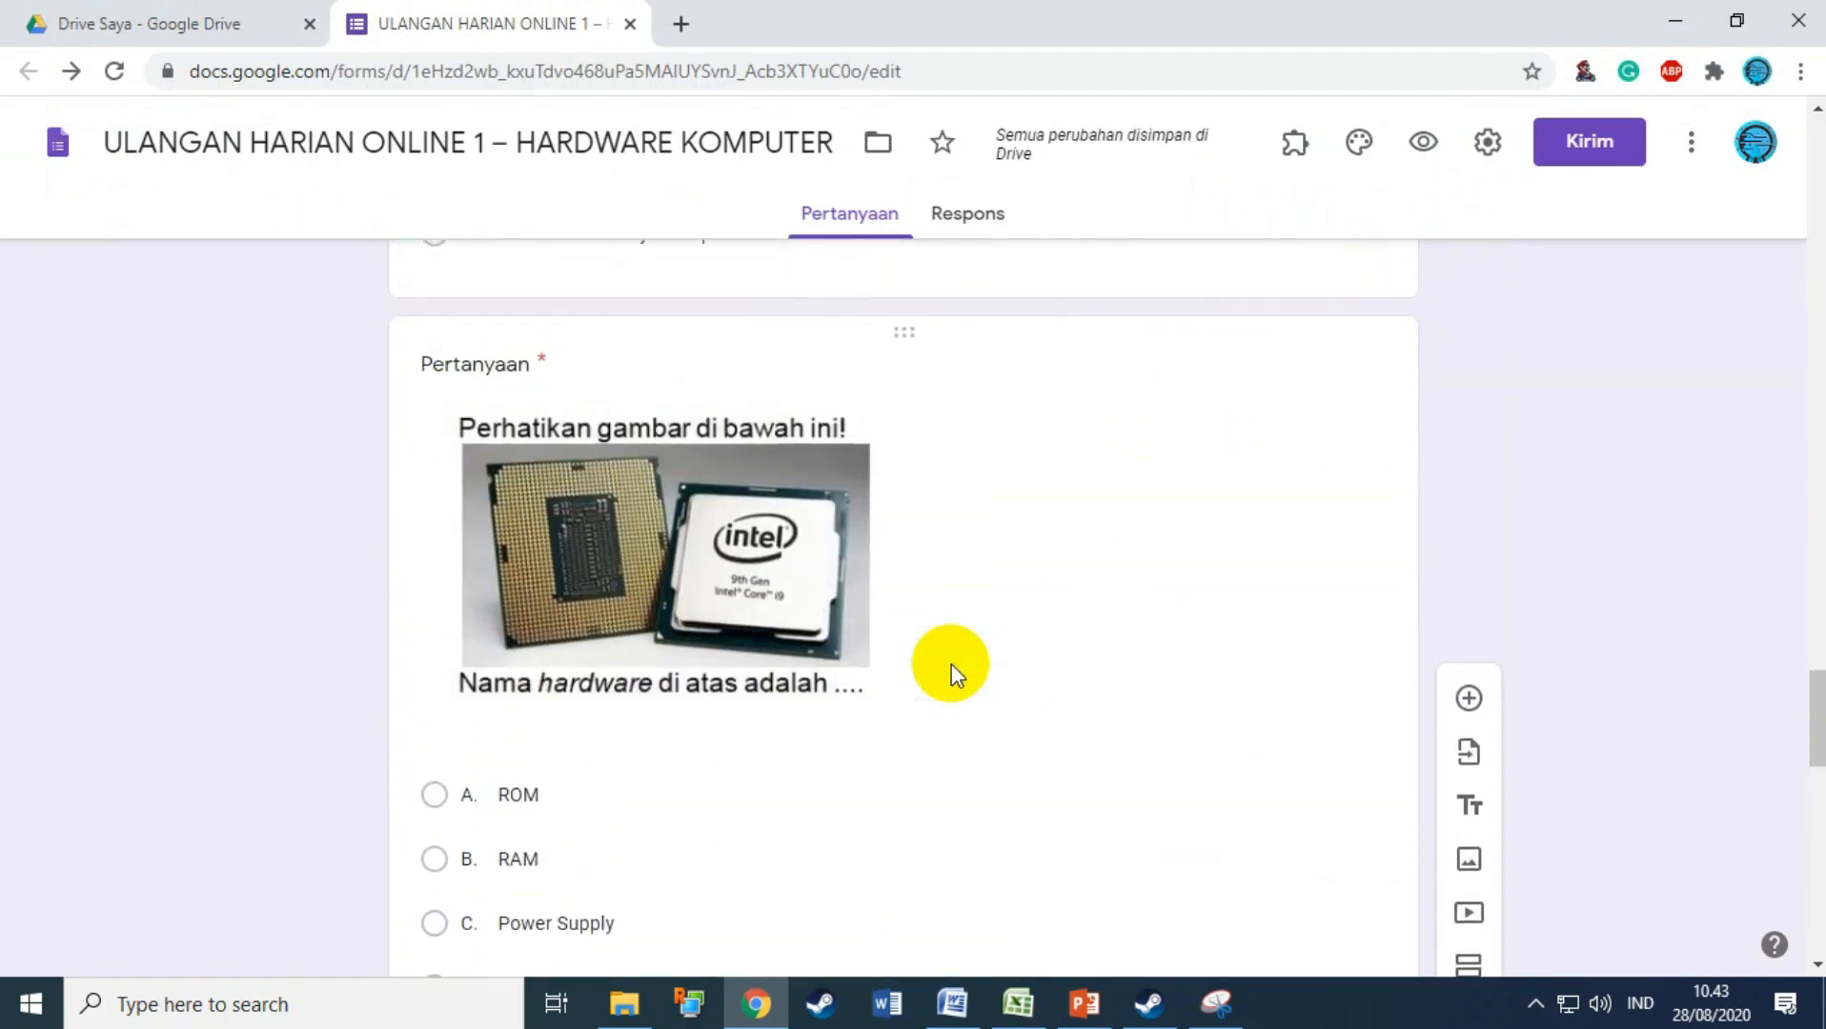
scroll(951, 664, "up", 15)
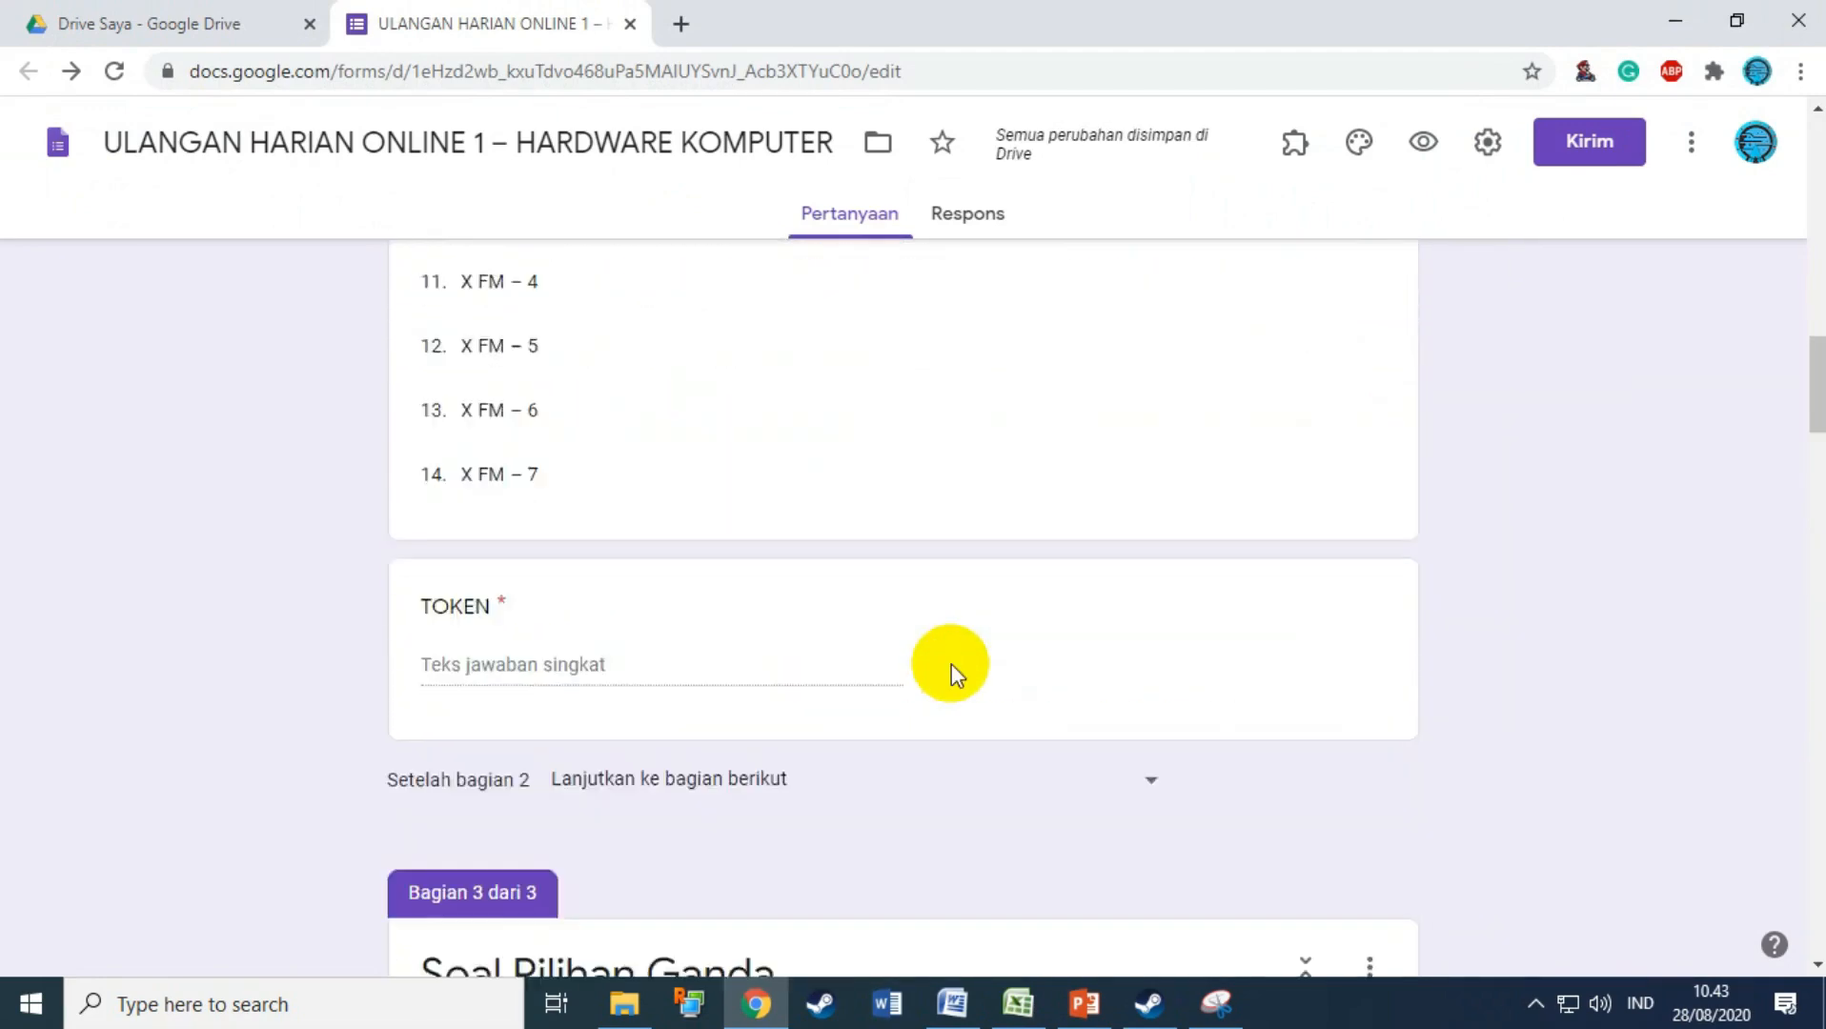
scroll(953, 665, "down", 10)
scroll(953, 665, "down", 15)
scroll(959, 654, "down", 15)
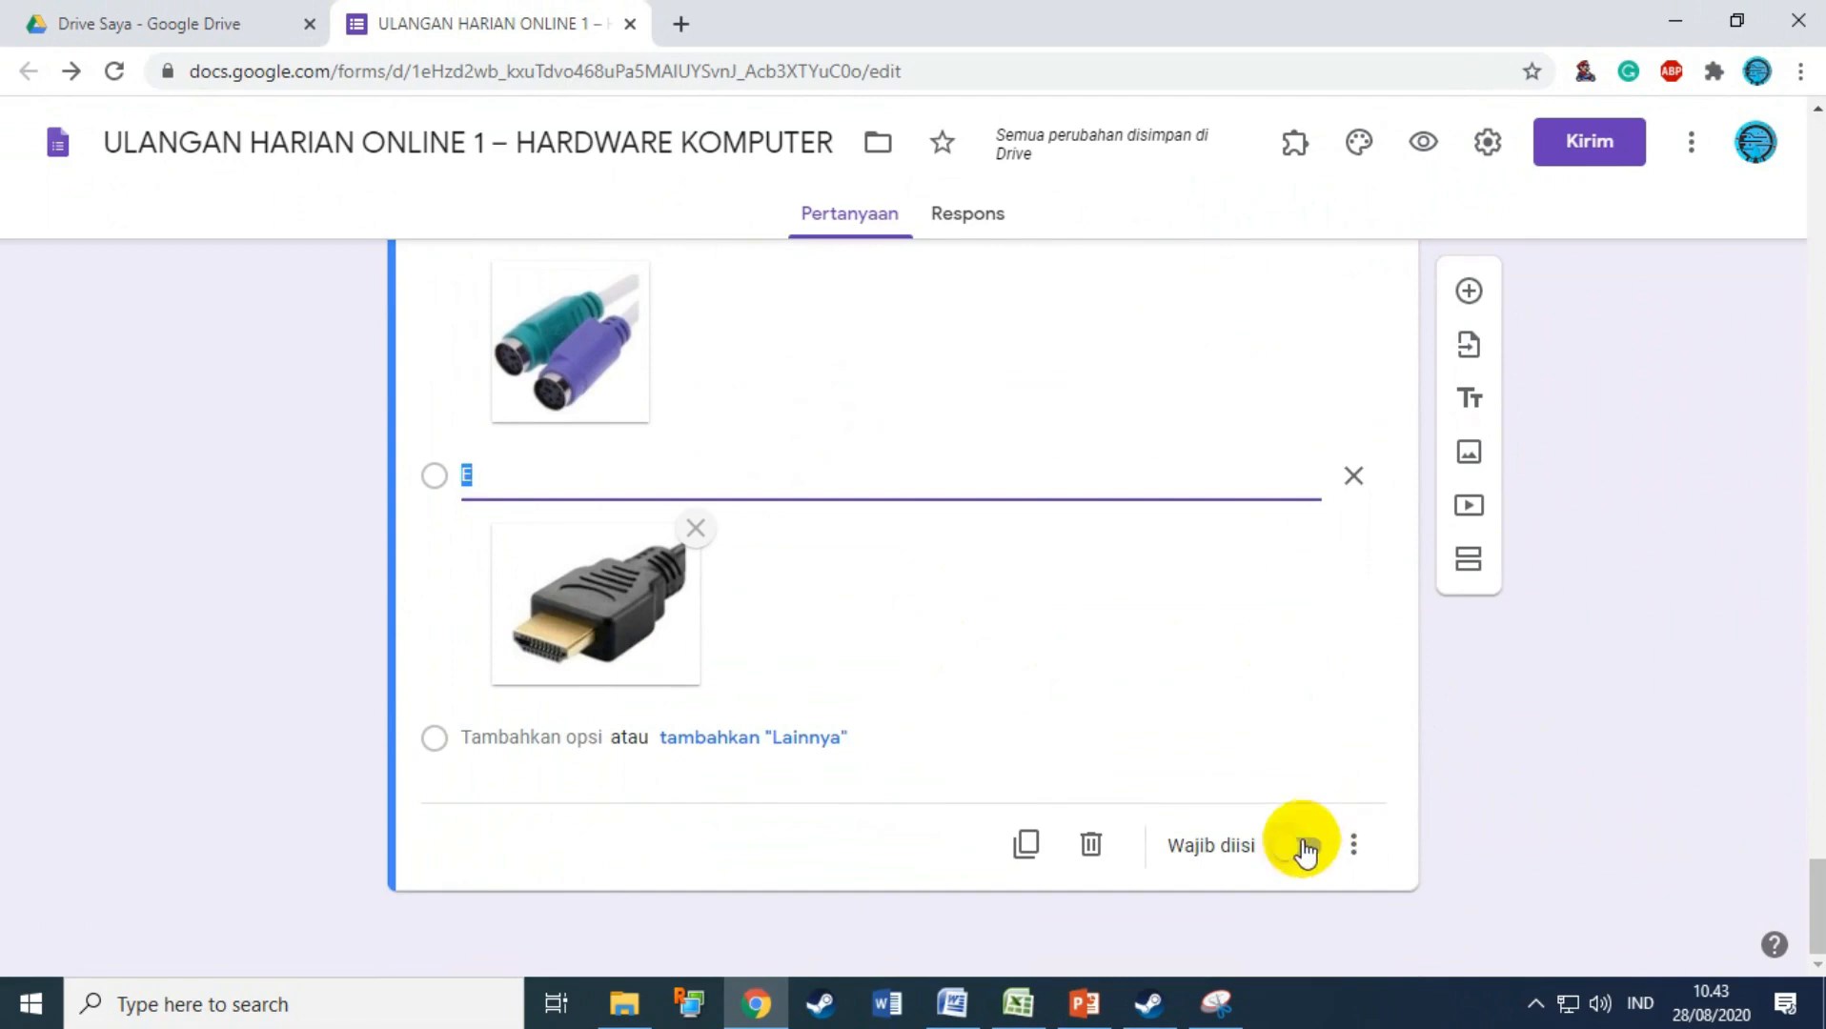
left_click(1307, 845)
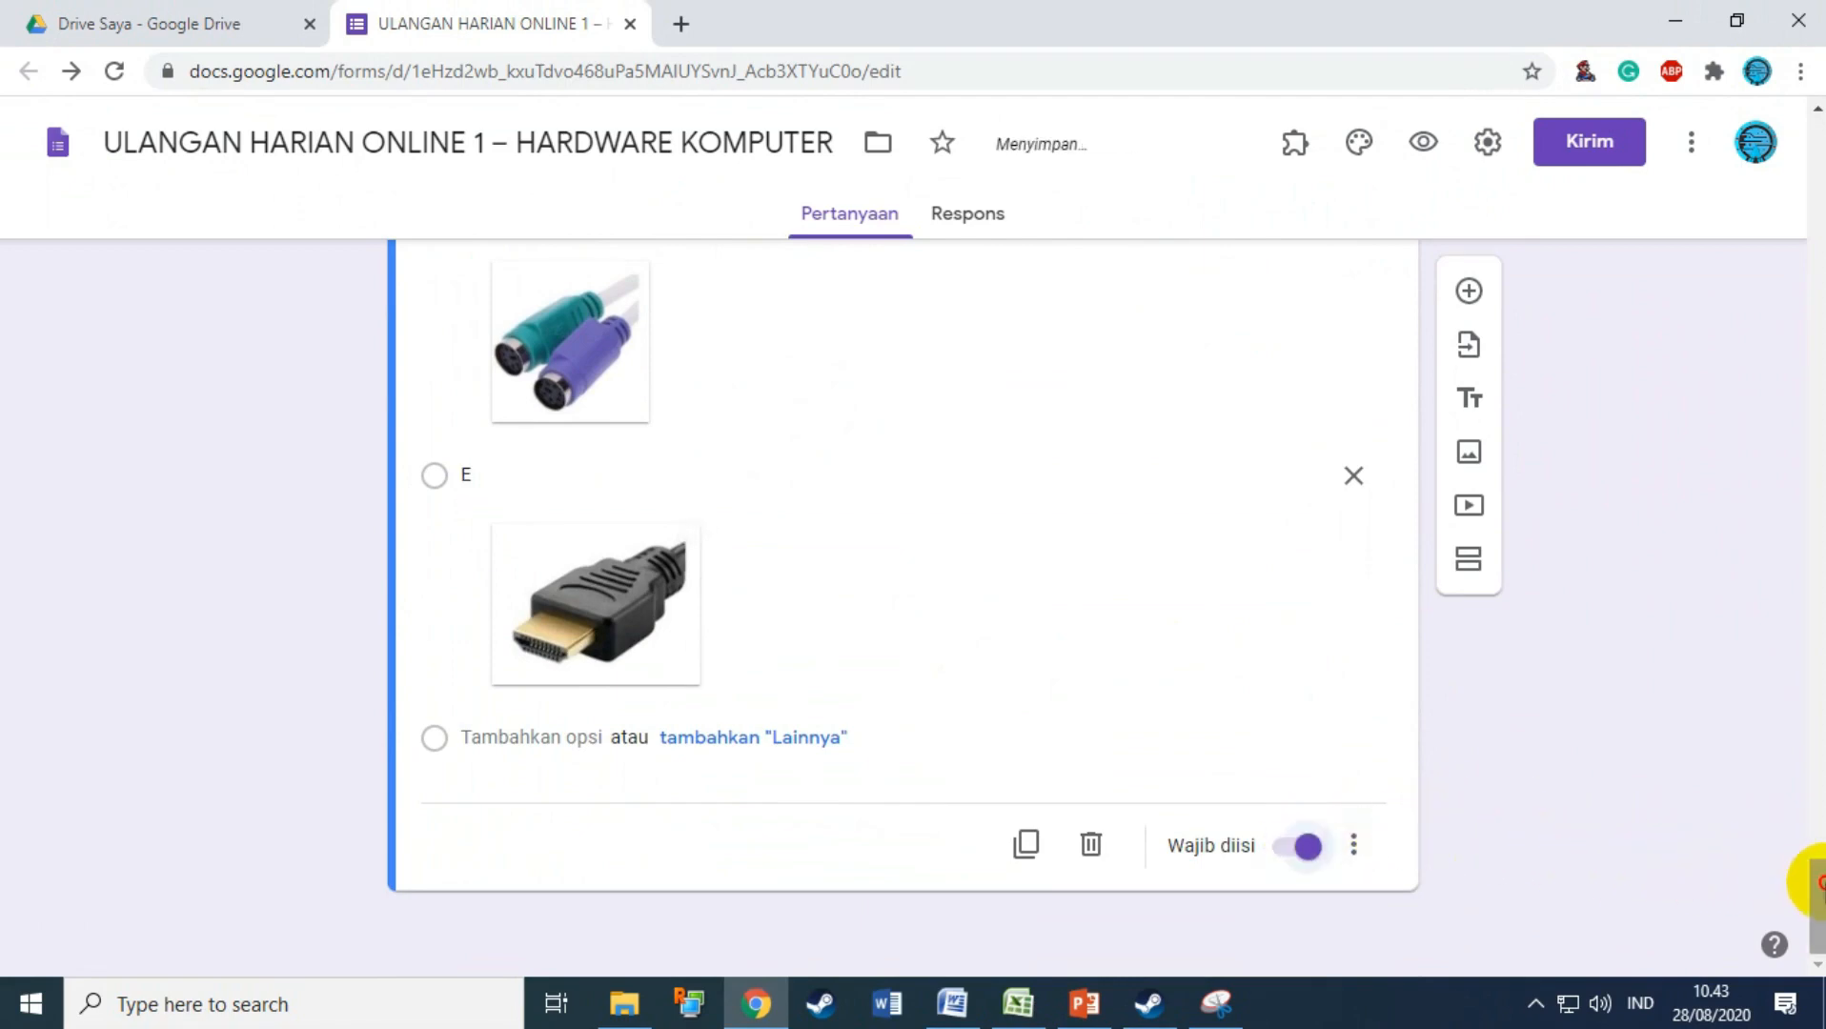
scroll(1811, 886, "up", 20)
Step: In the form's Setelan, tick 'Batasi ke 1 tanggapan' on the Umum tab
left_click_drag(1818, 456, 1817, 249)
scroll(1562, 412, "up", 3)
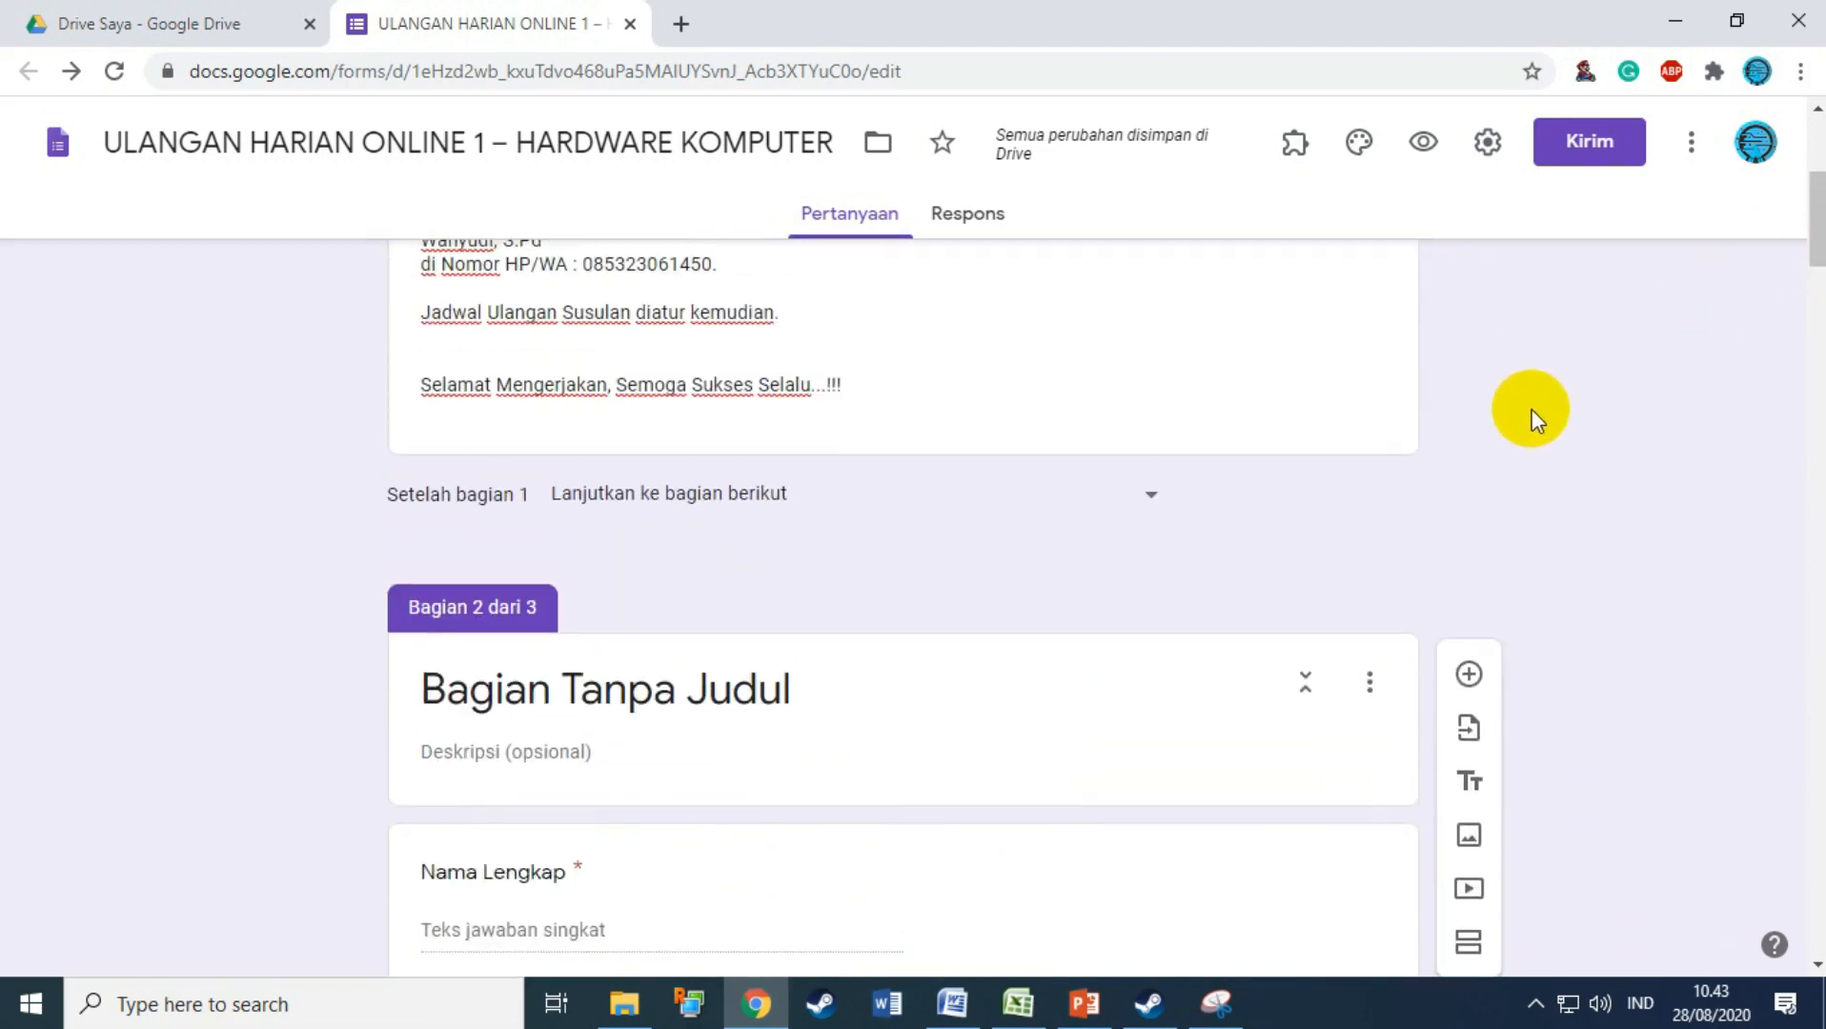
left_click(1488, 145)
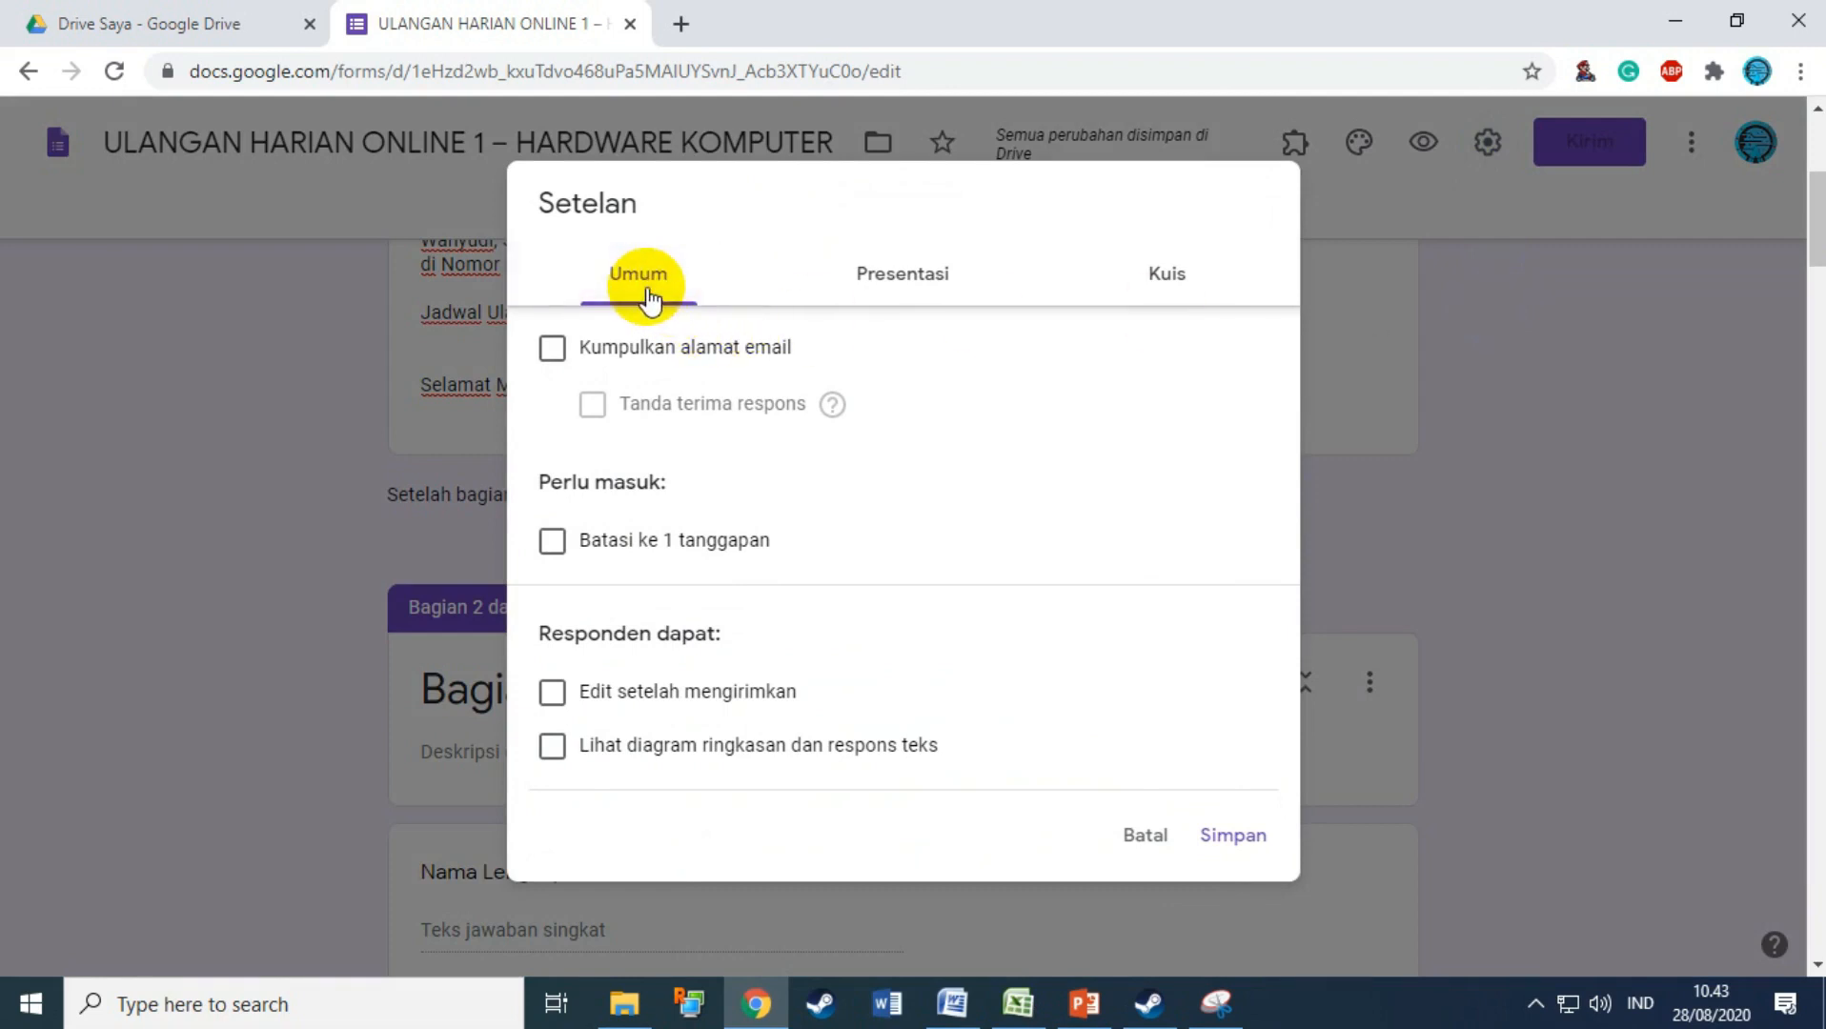
left_click(583, 551)
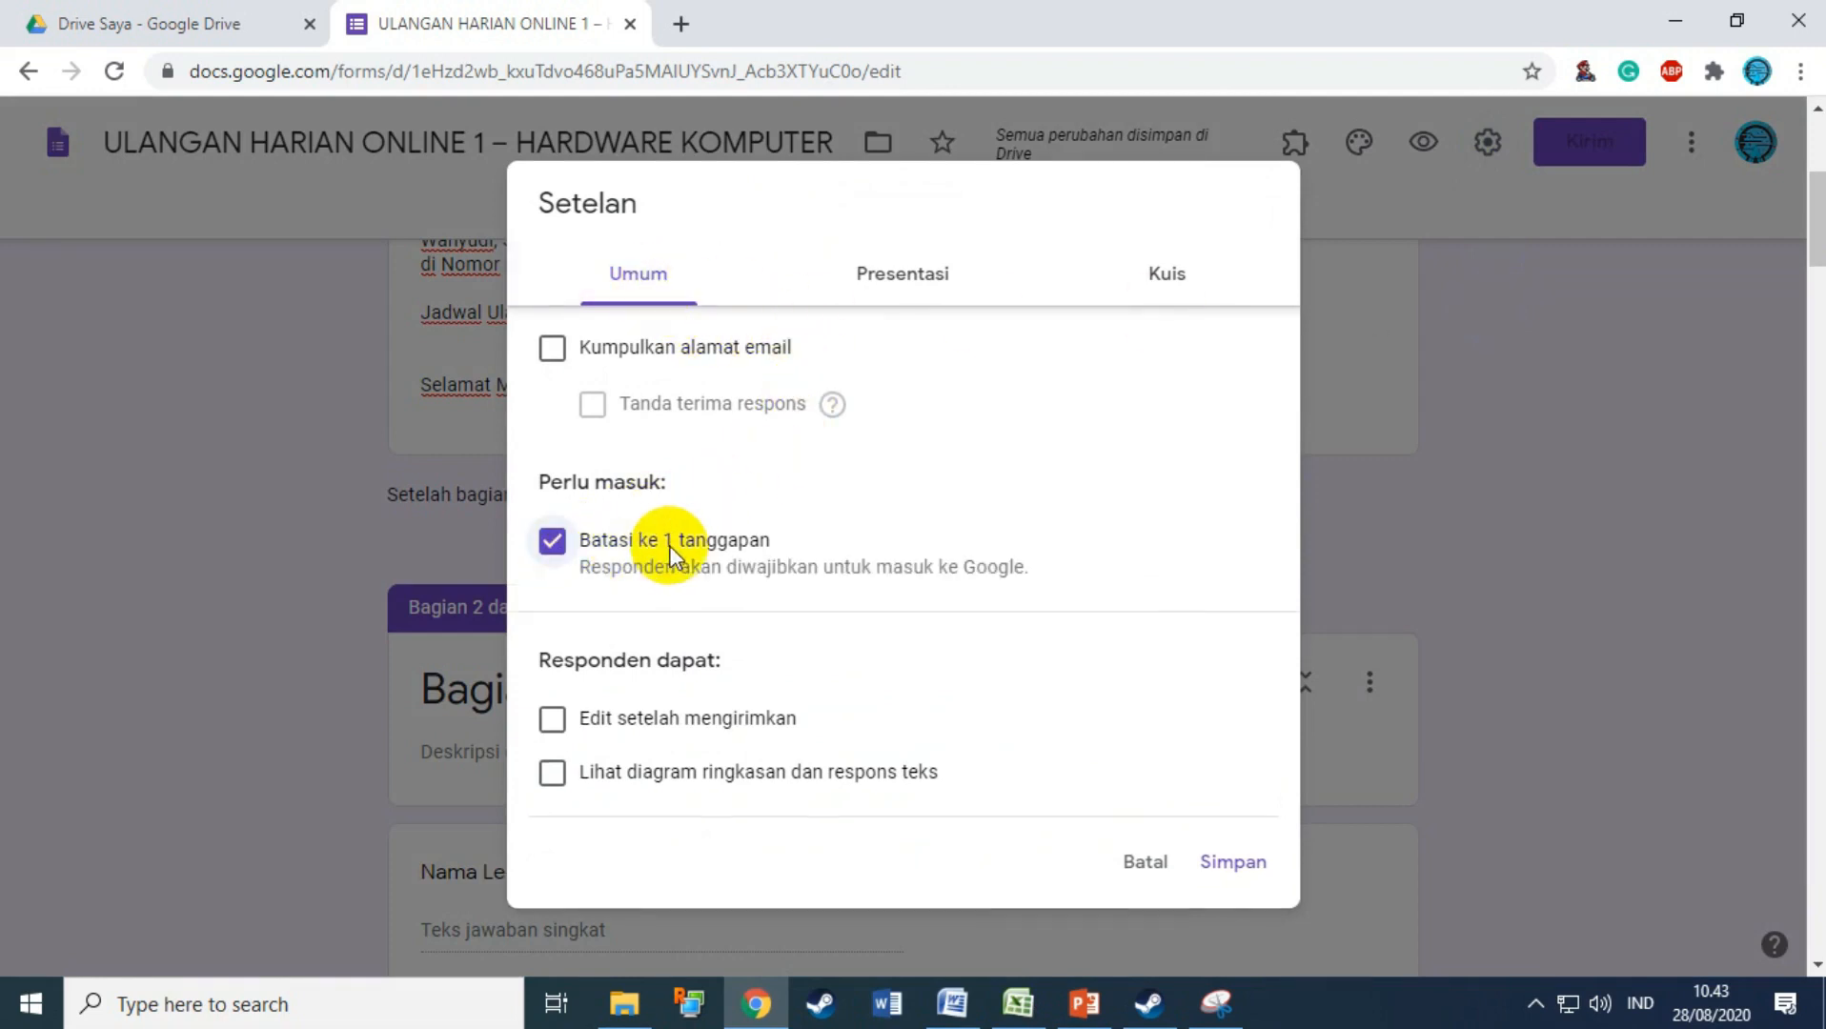
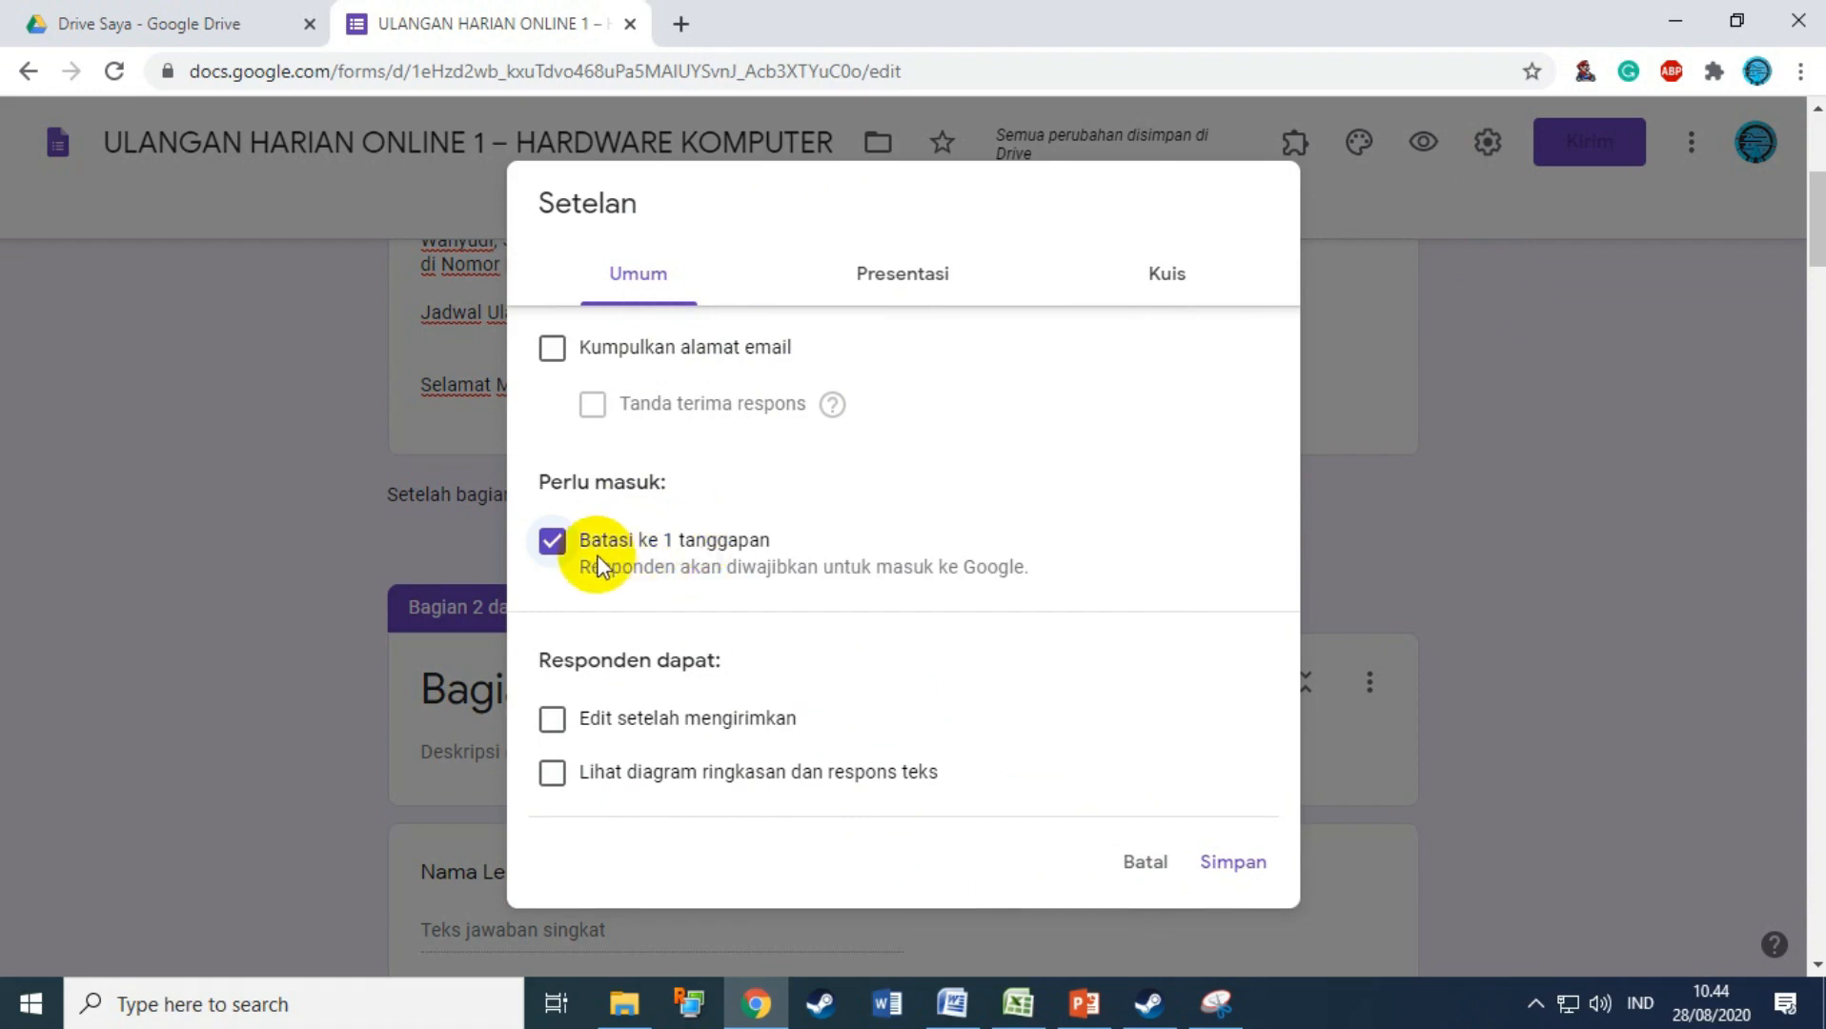
Step: Re-tick 'Batasi ke 1 tanggapan' so each respondent answers once, and check the Presentasi settings
left_click(556, 546)
left_click(903, 298)
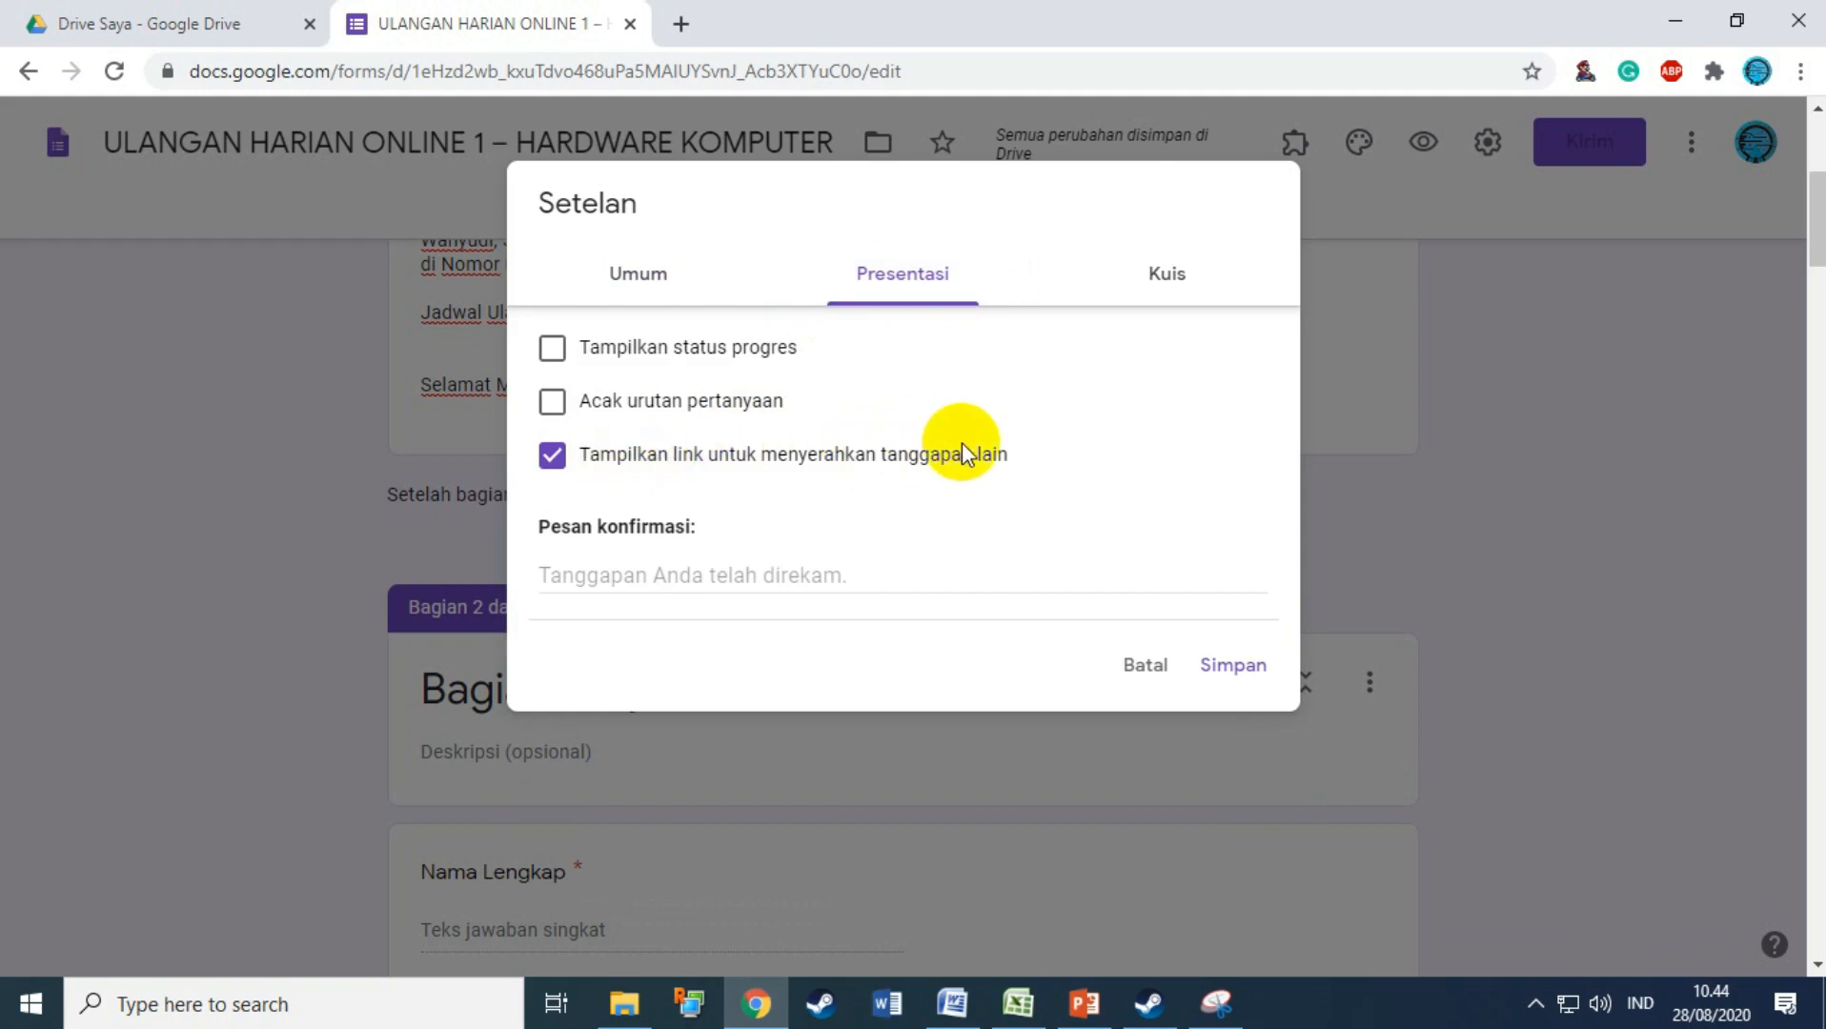
left_click(663, 283)
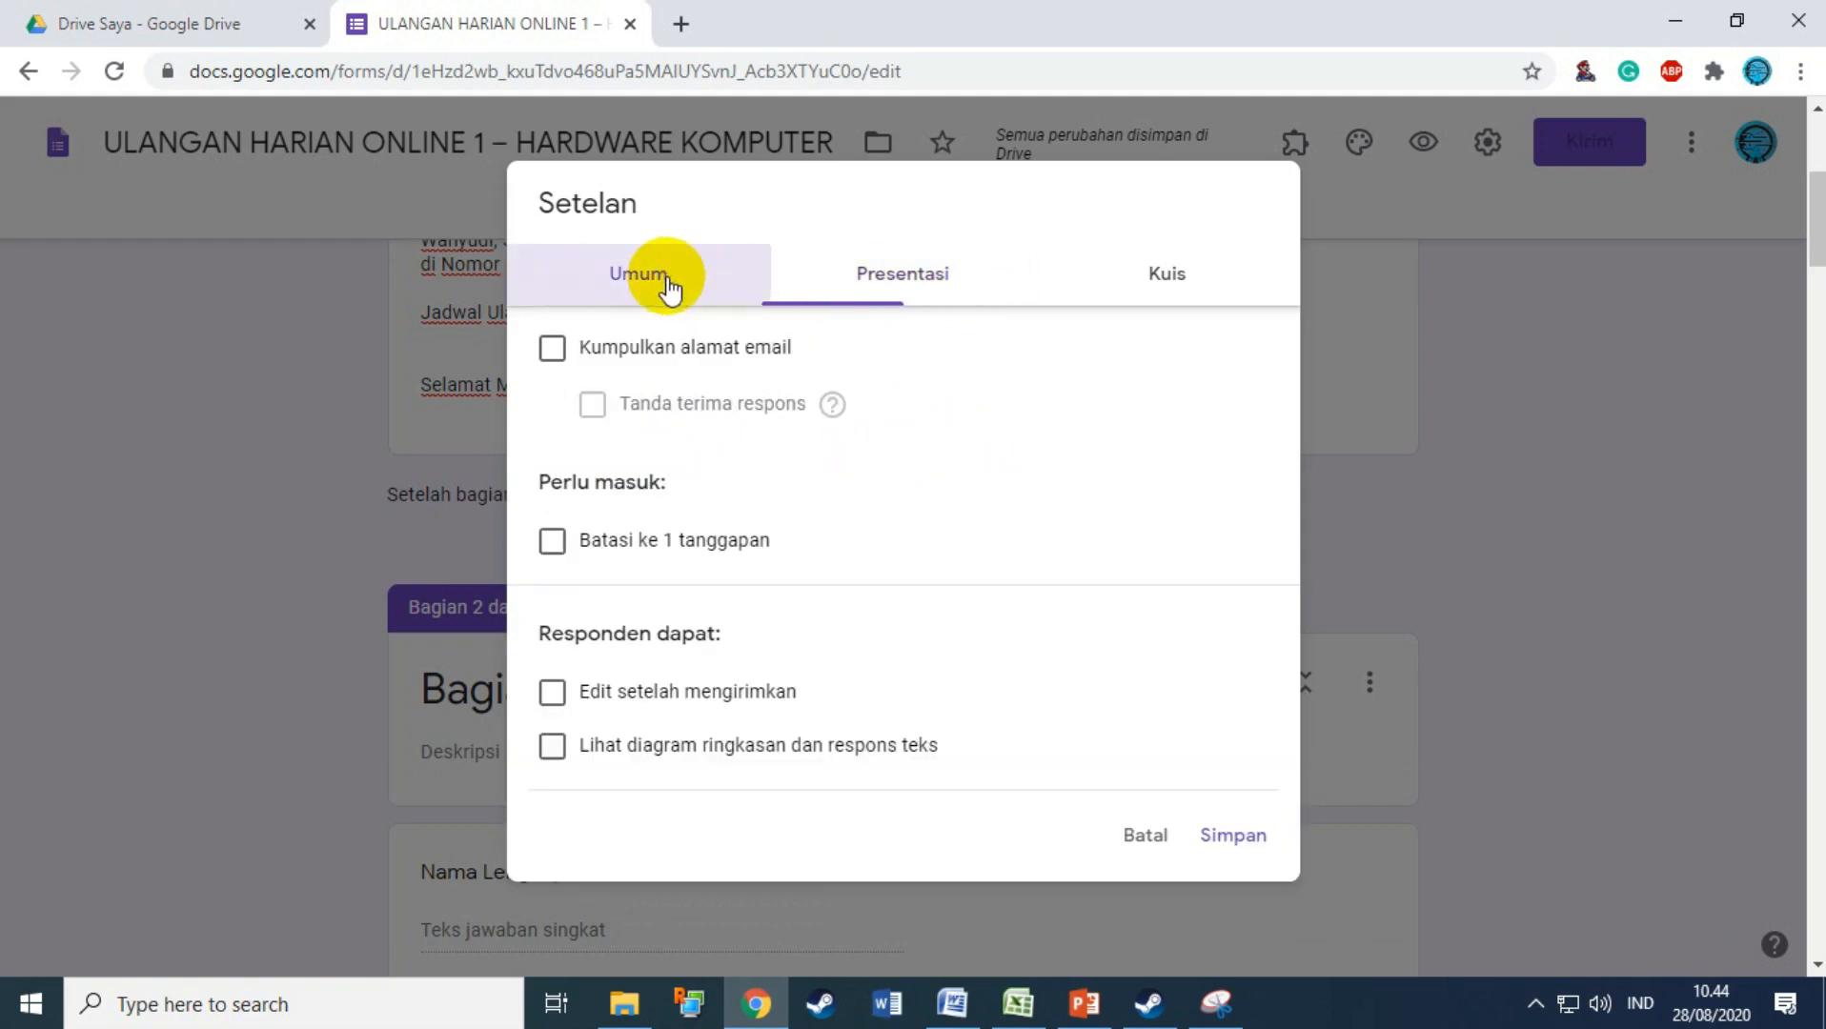
left_click(624, 542)
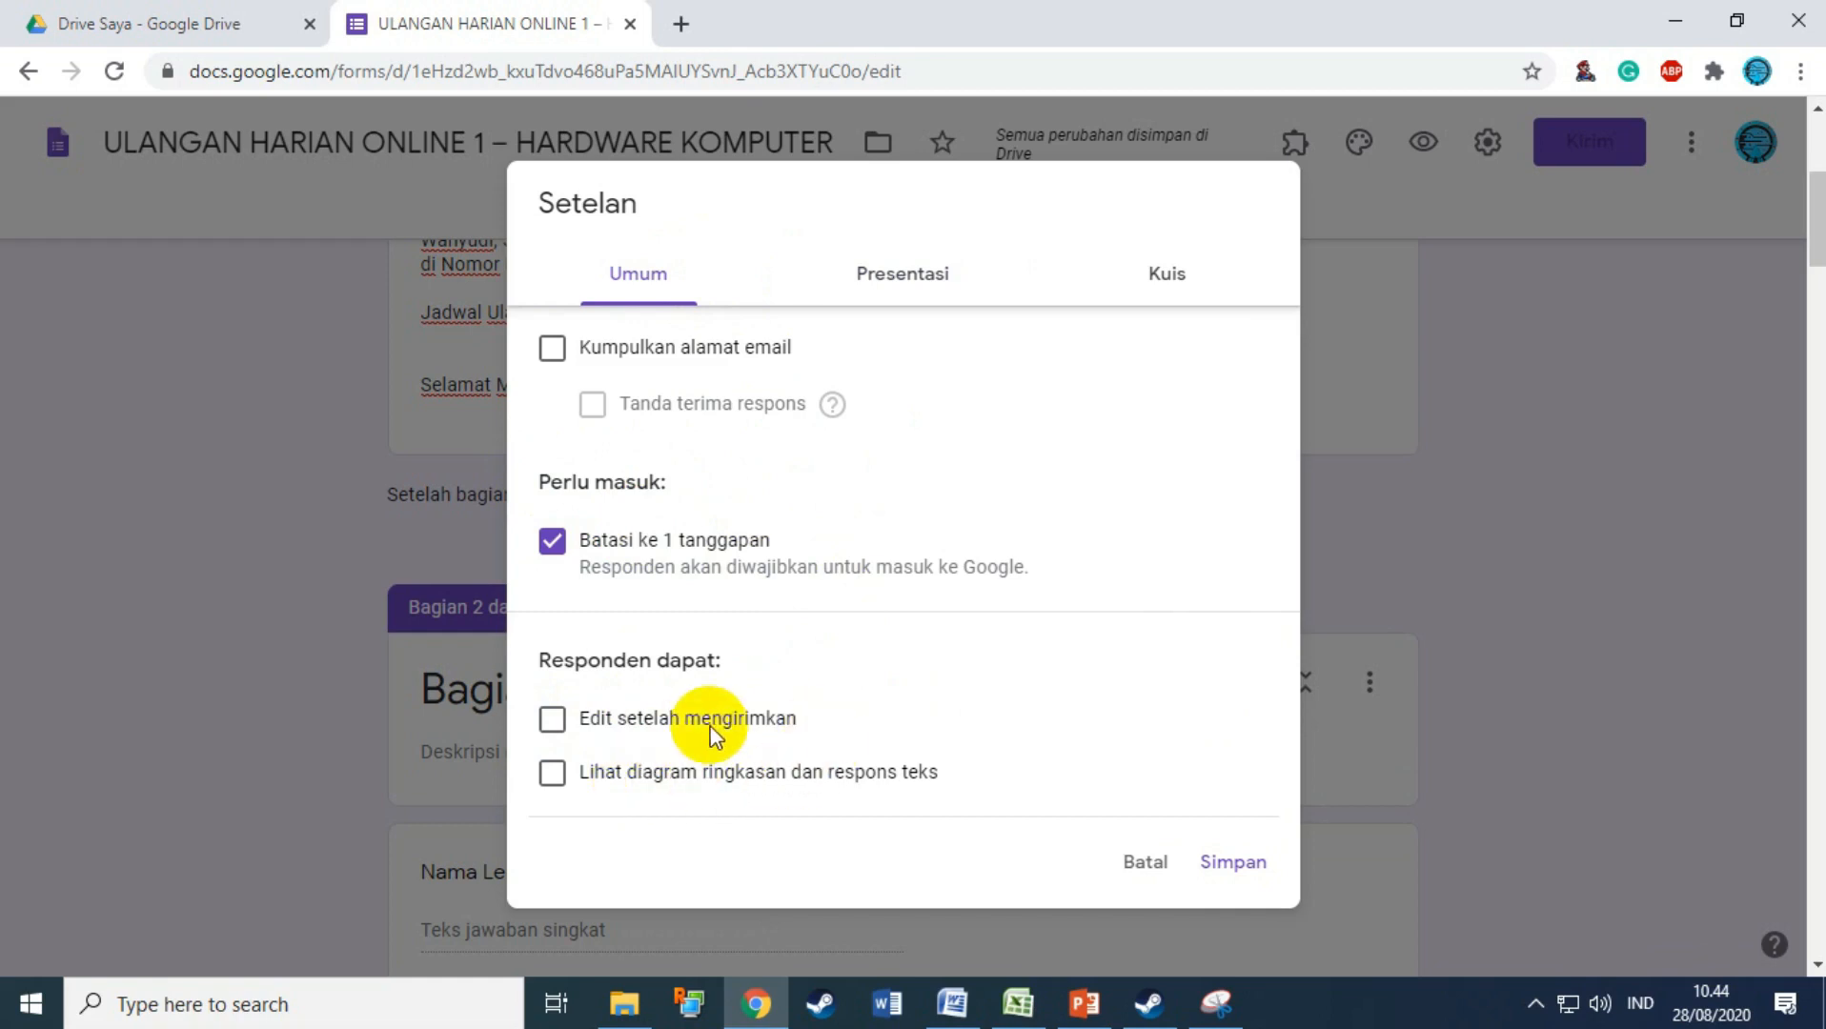
left_click(891, 281)
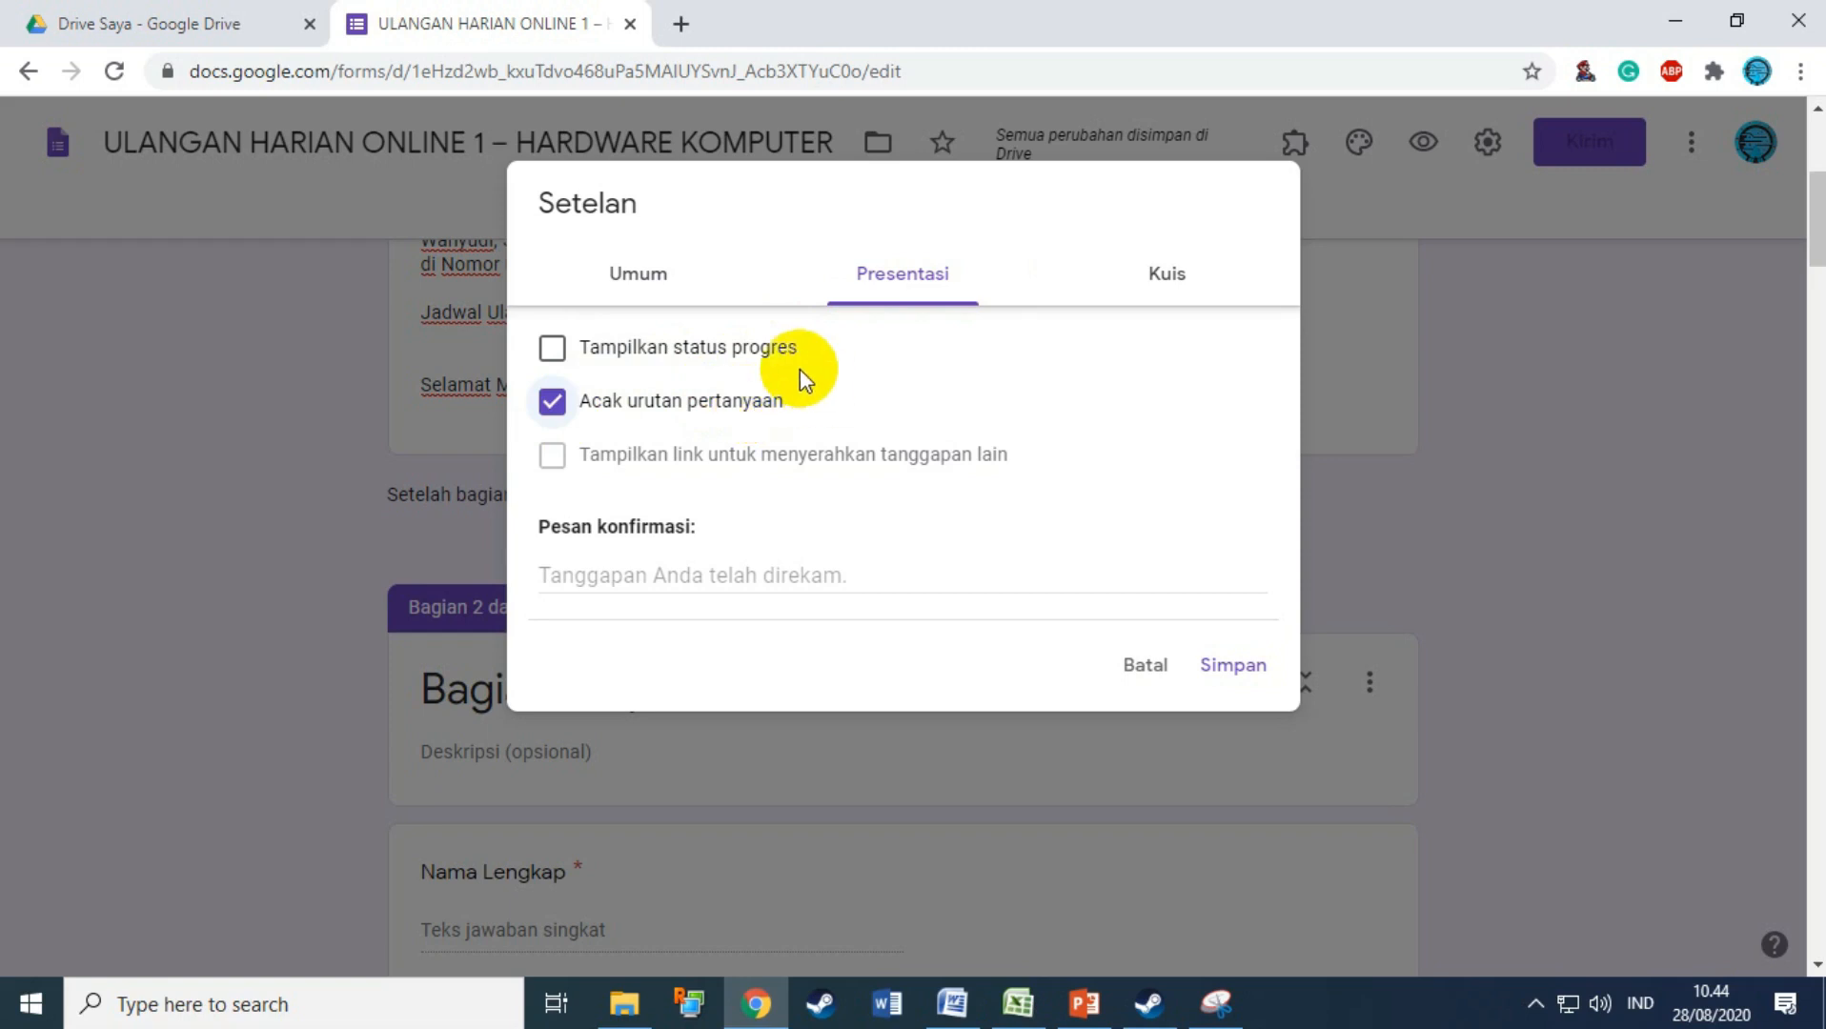
left_click(1180, 282)
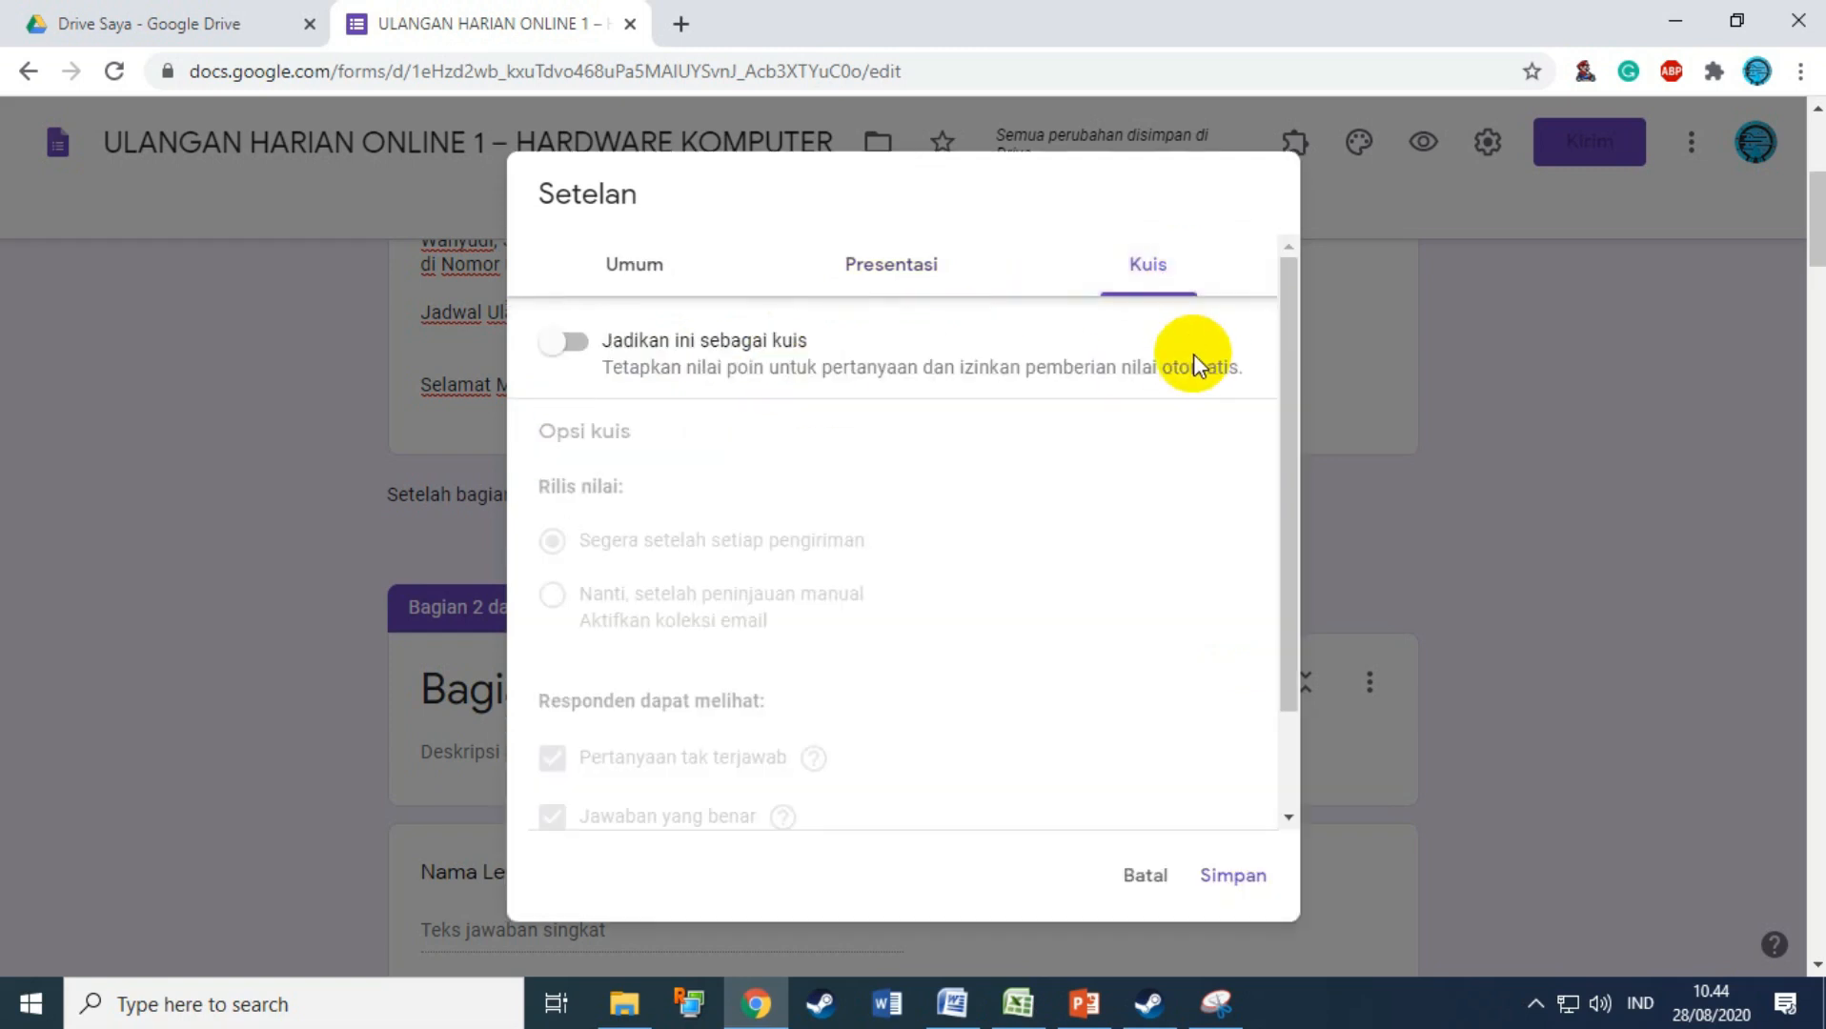
Step: Make the form a quiz that releases grades immediately after each submission
left_click(574, 343)
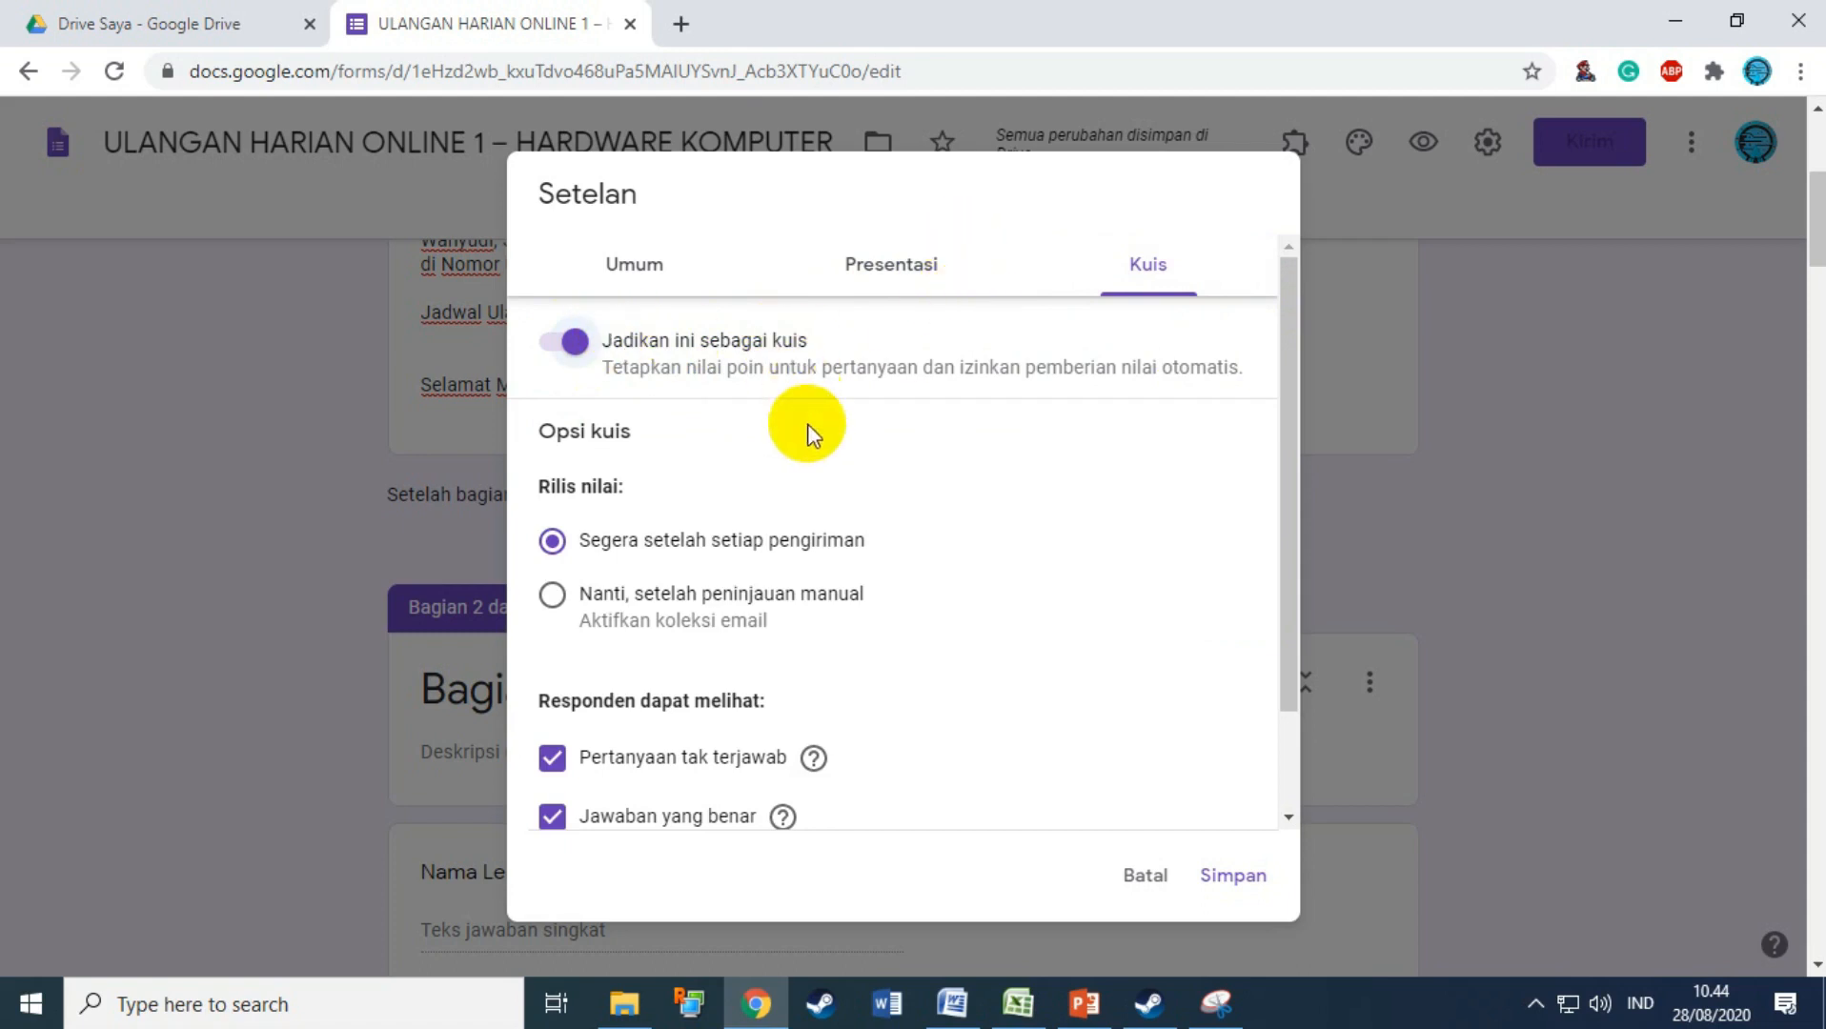
left_click(566, 544)
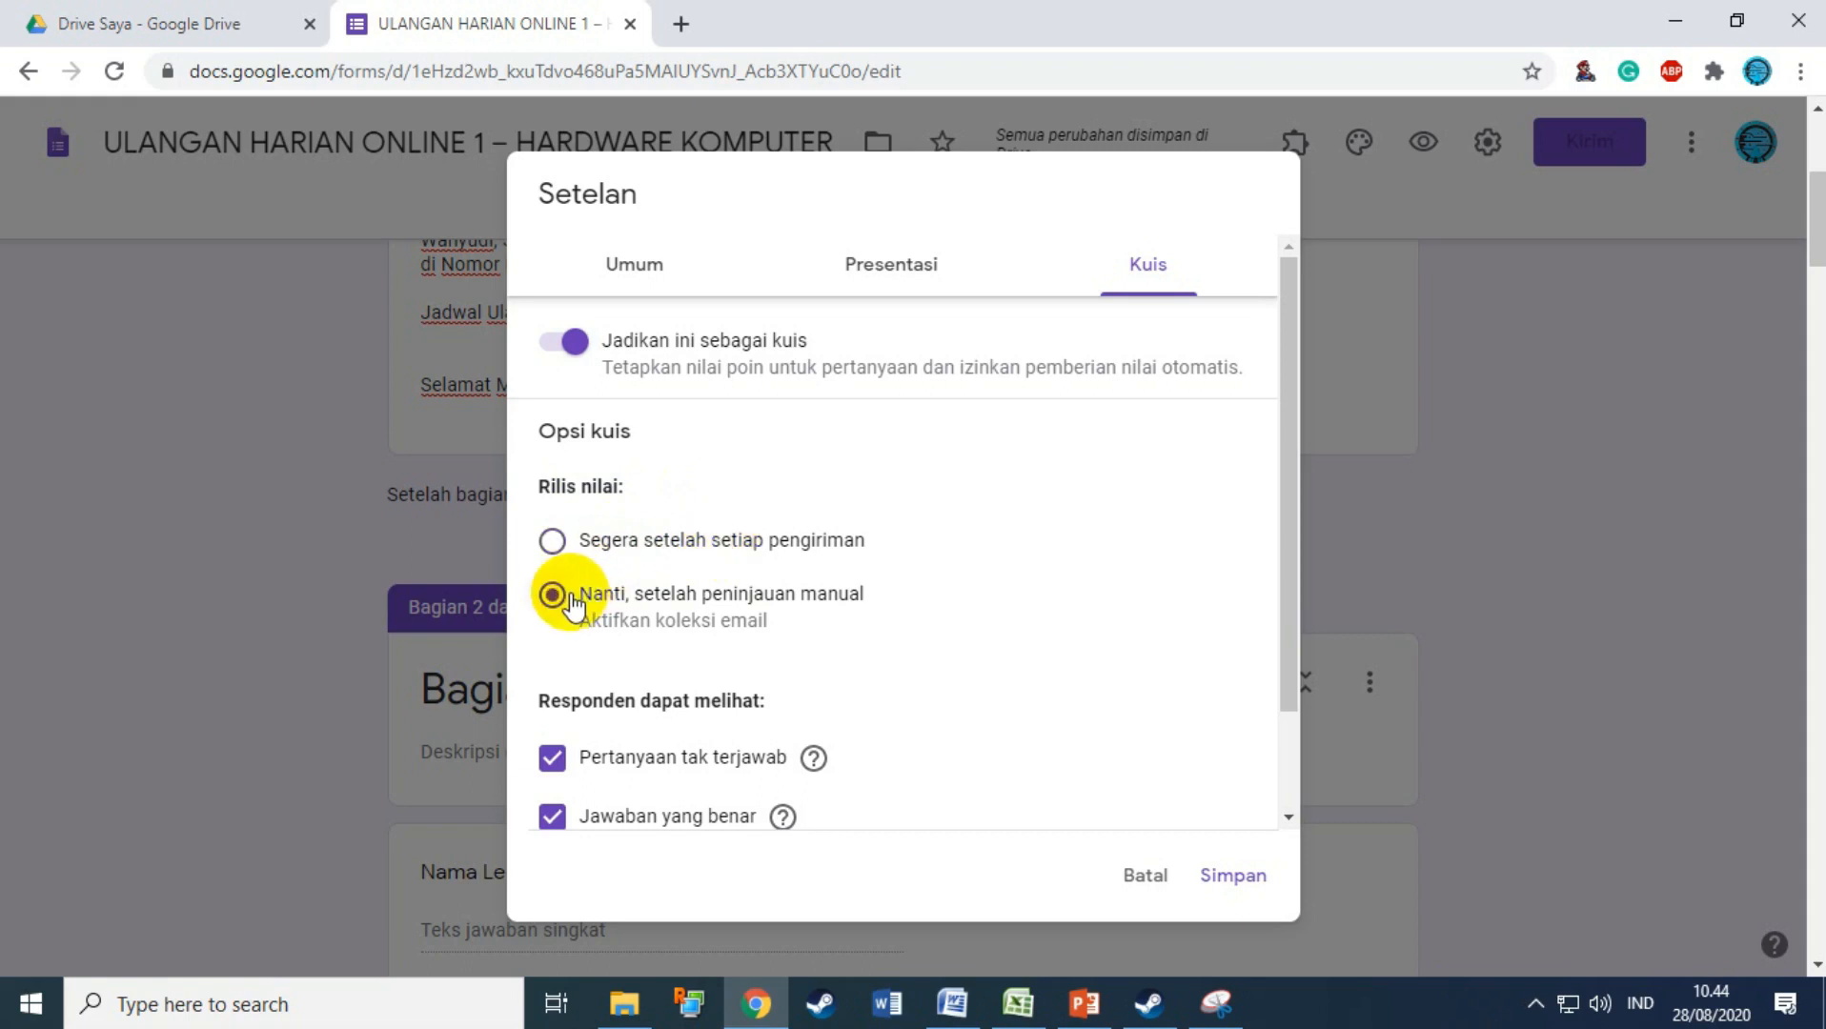
left_click(578, 538)
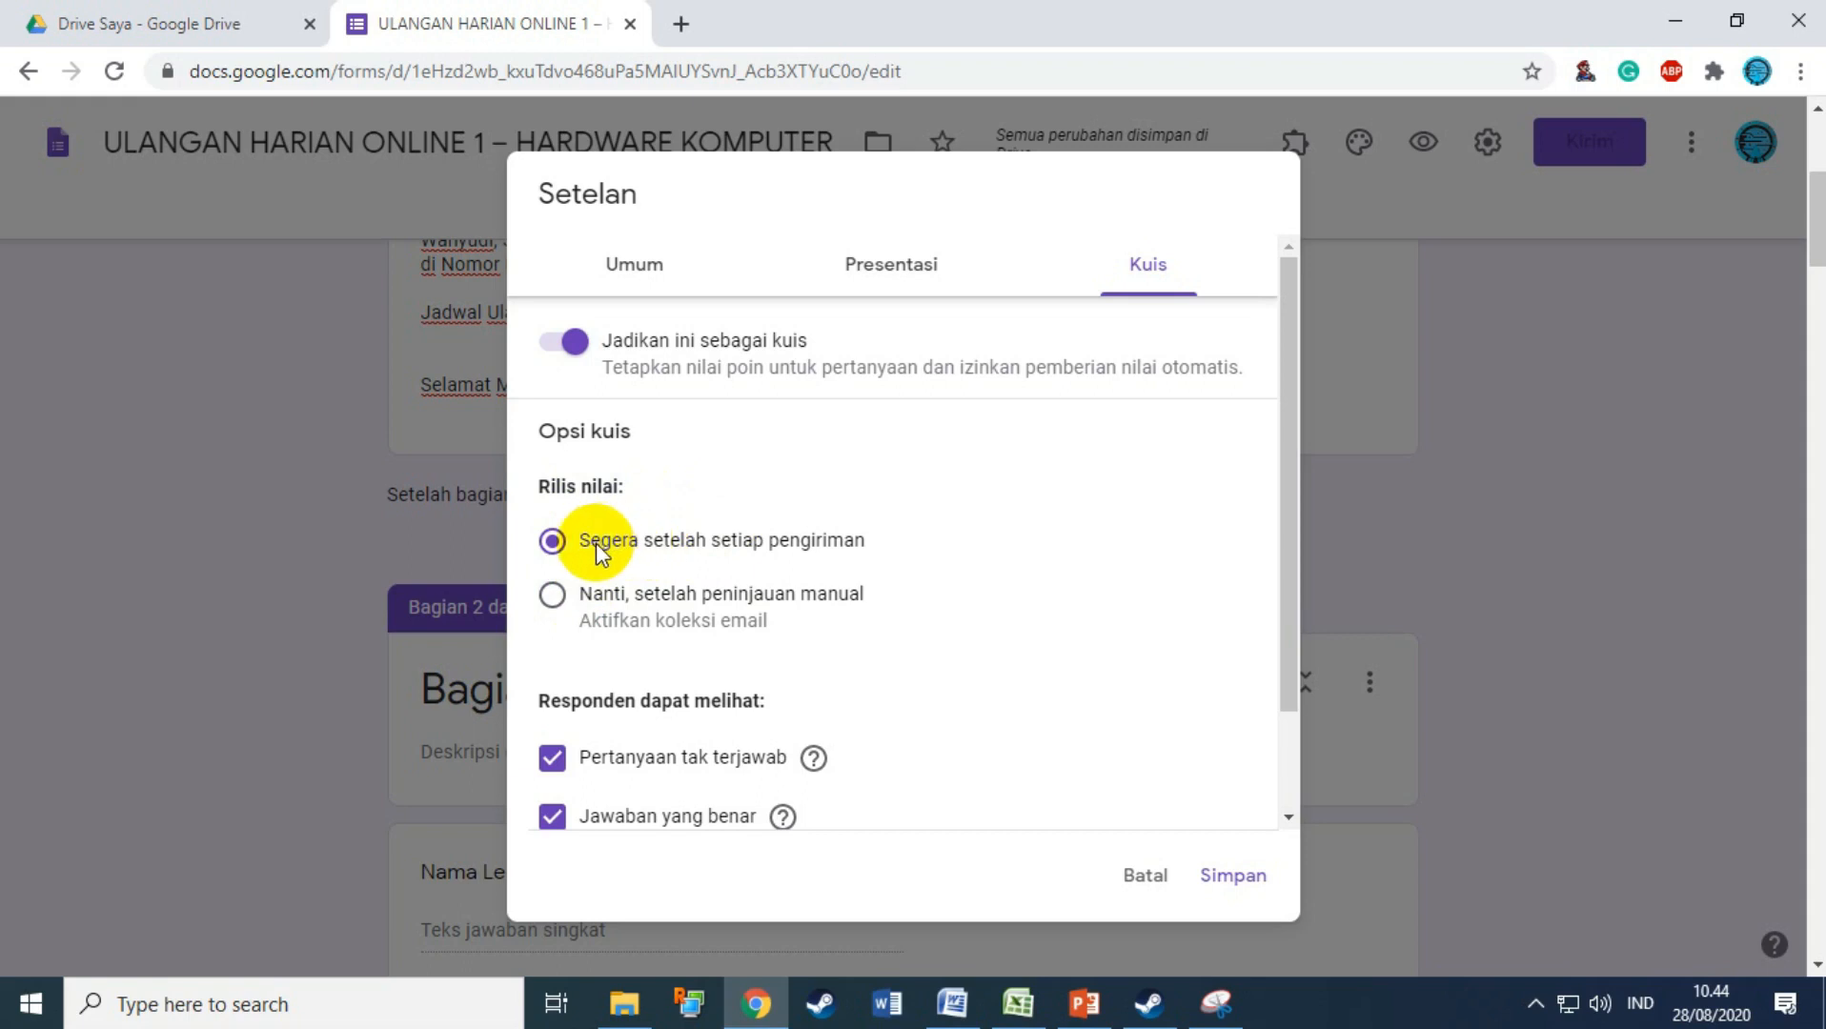
scroll(867, 624, "down", 2)
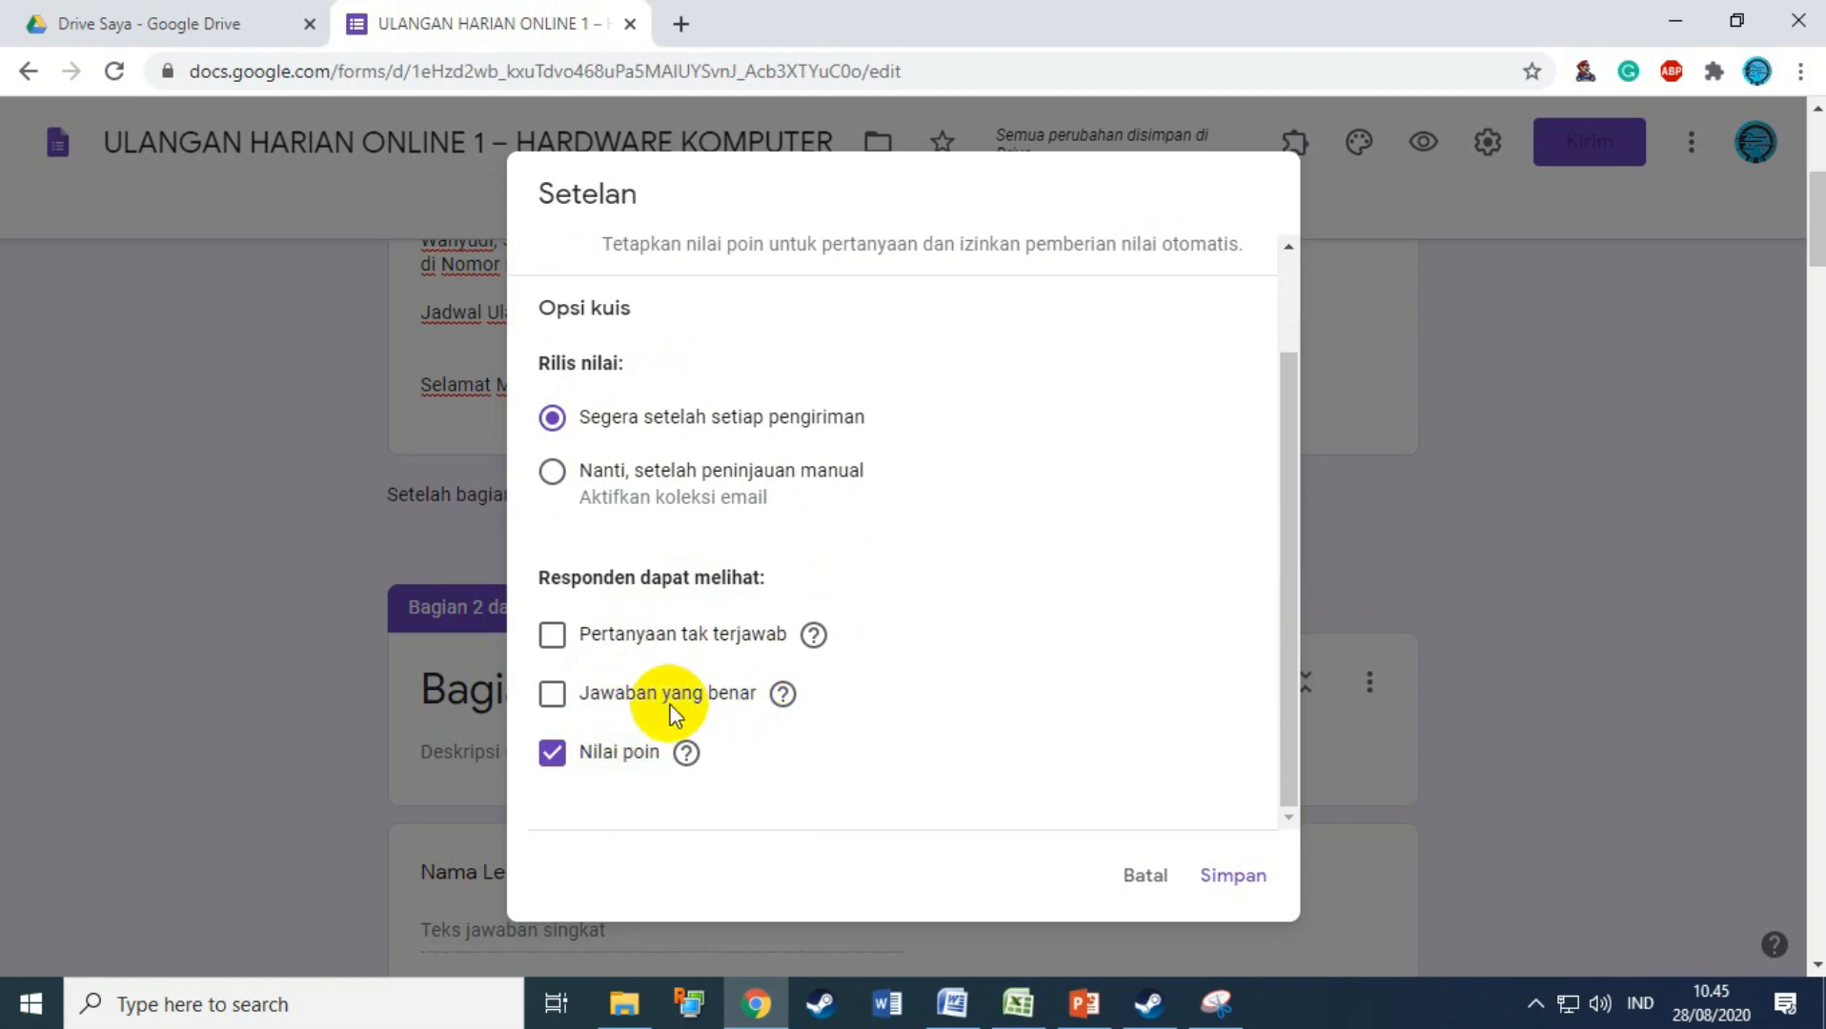
scroll(829, 710, "up", 2)
scroll(953, 715, "down", 2)
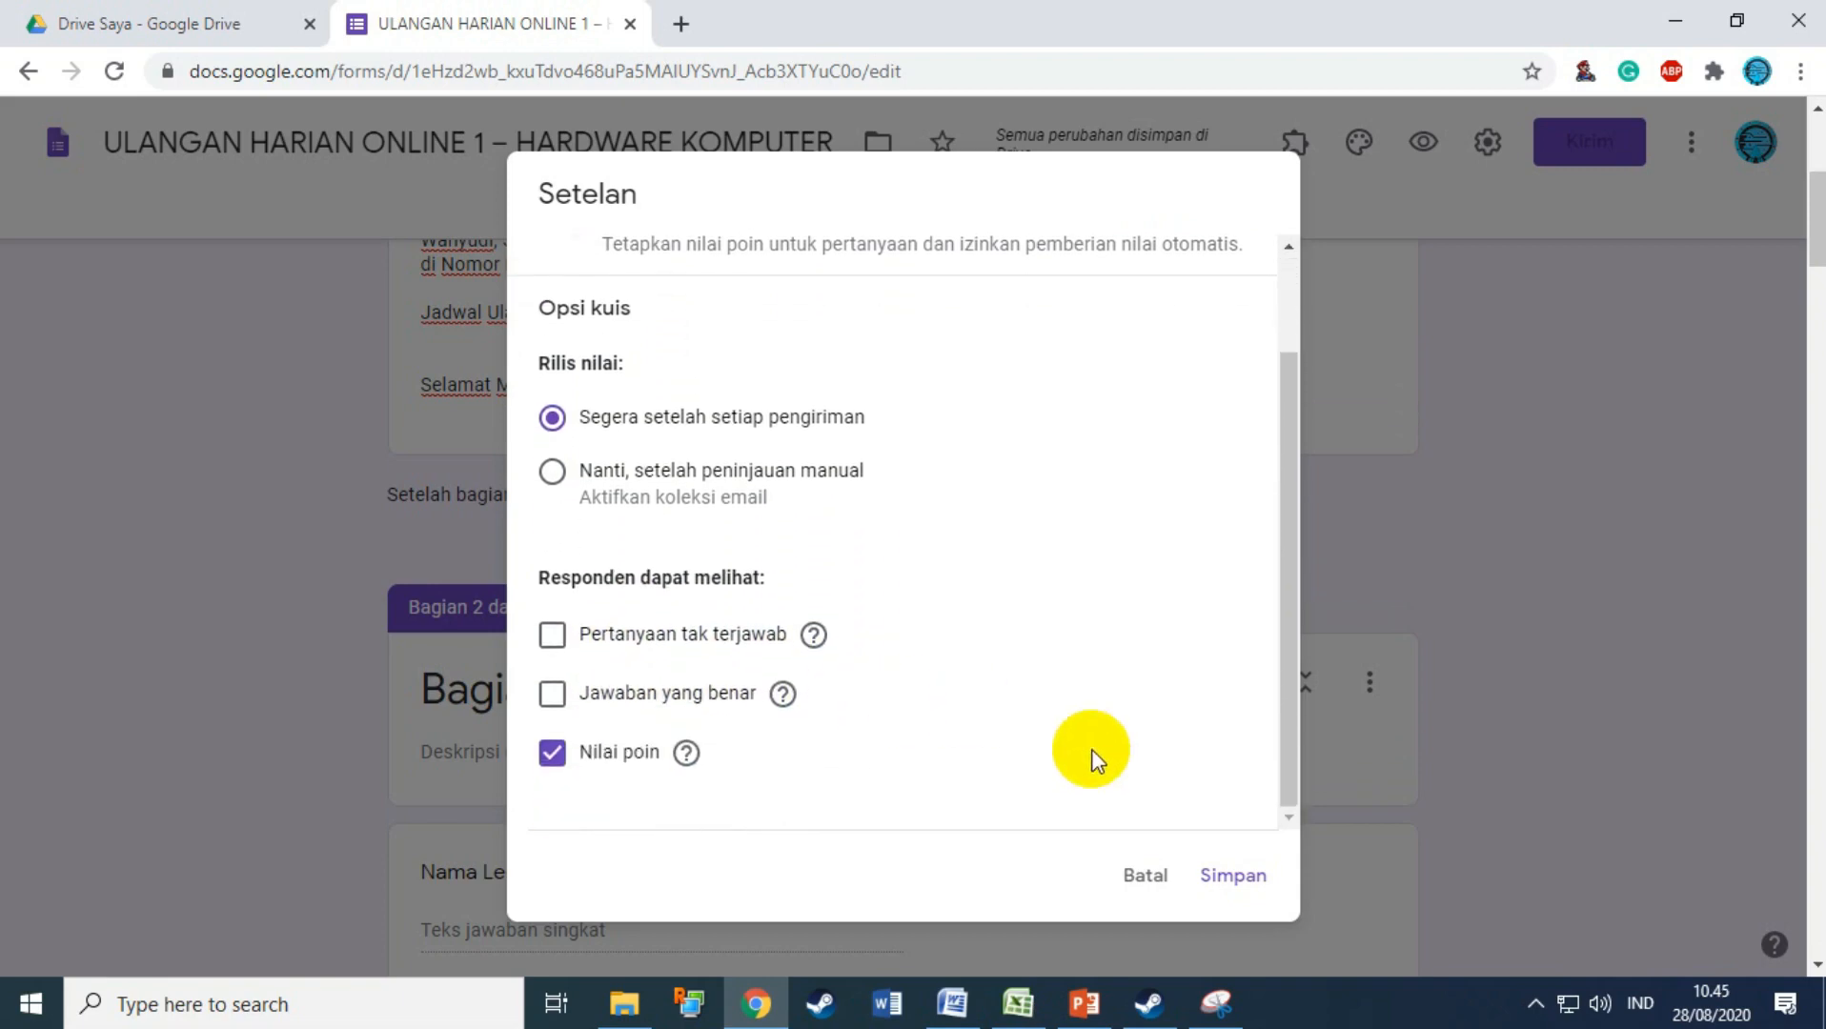
Step: Save the settings and open the UPS power-supply question for editing
left_click(1230, 877)
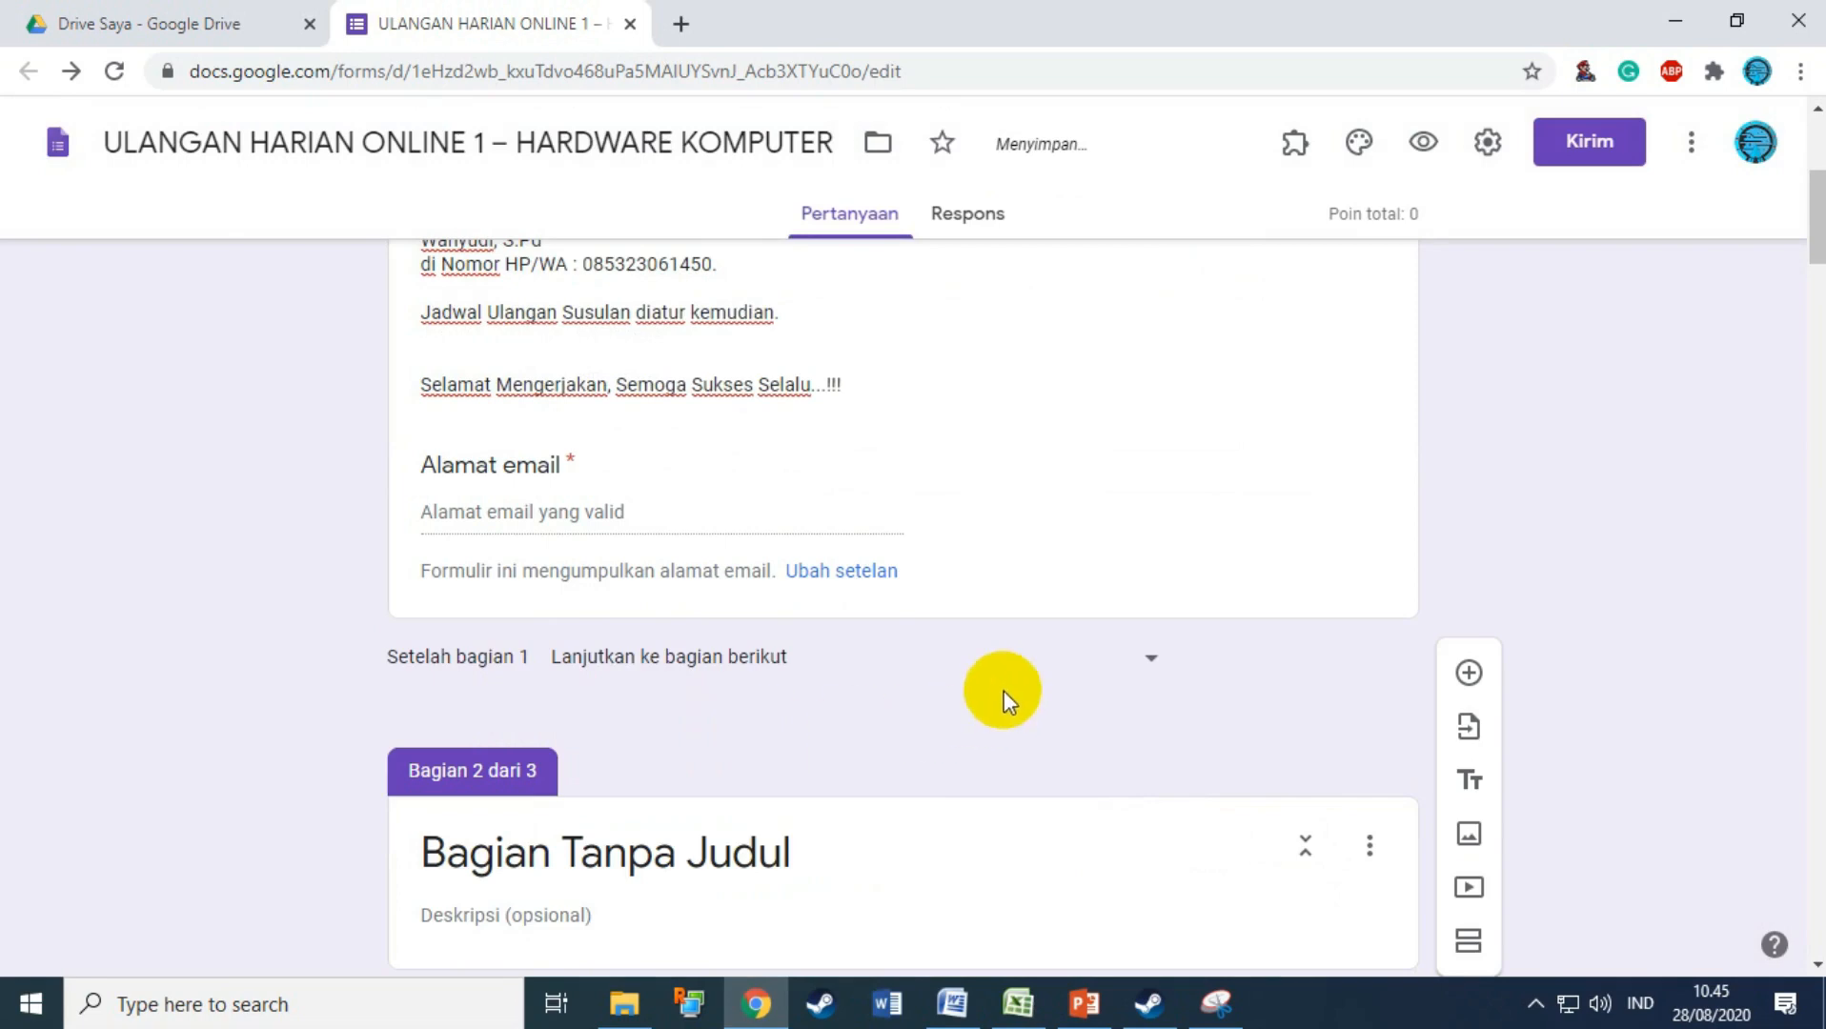
scroll(1037, 663, "down", 15)
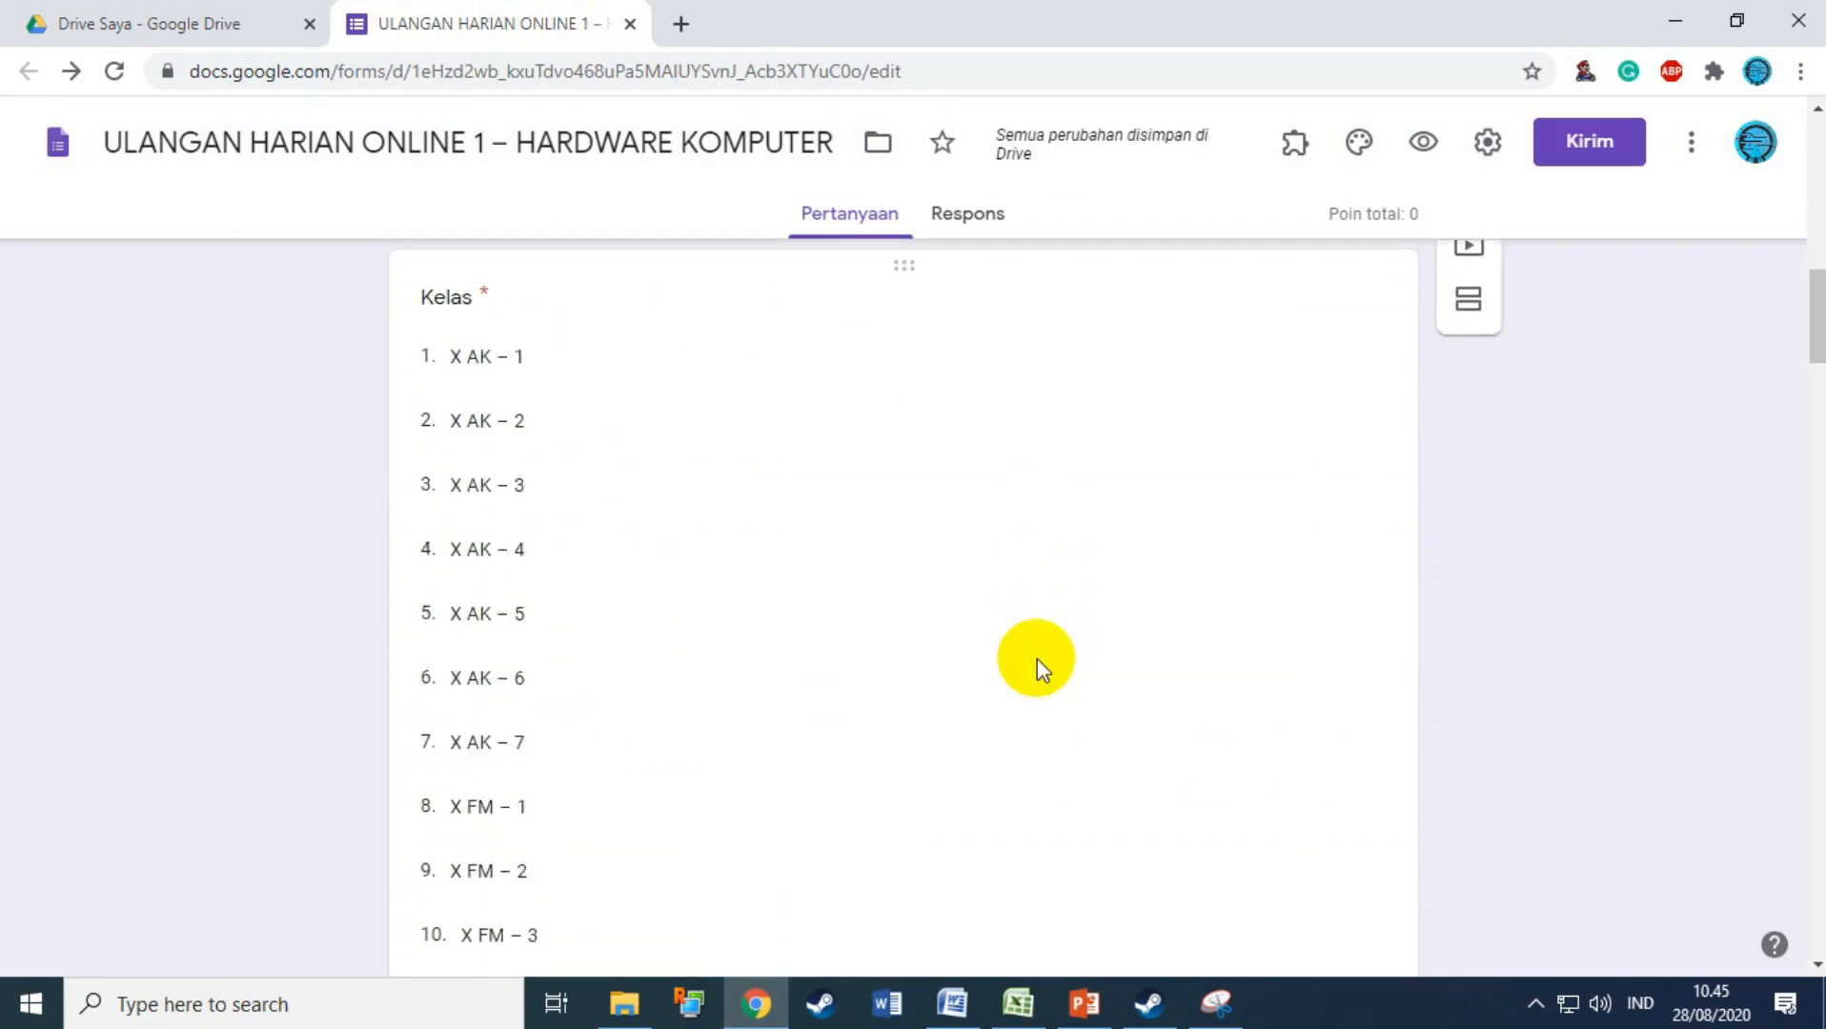
scroll(1037, 660, "down", 8)
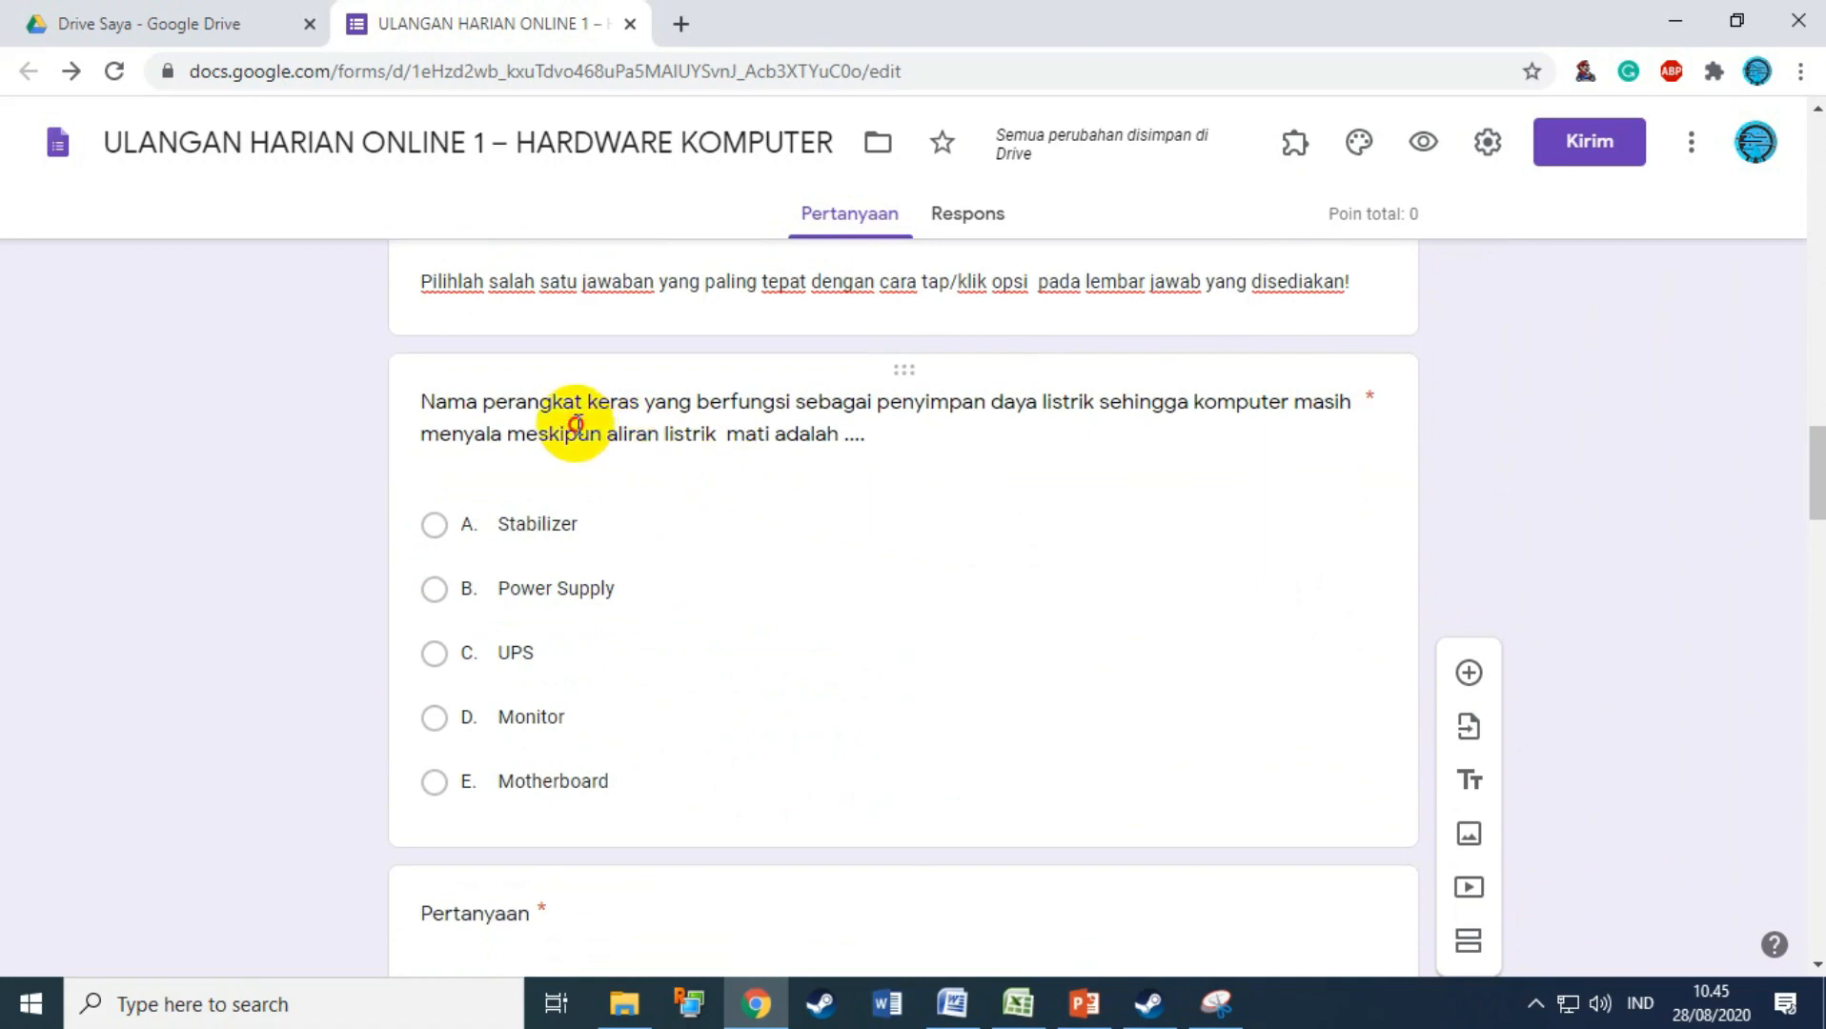
left_click_drag(576, 422, 879, 495)
scroll(944, 663, "down", 10)
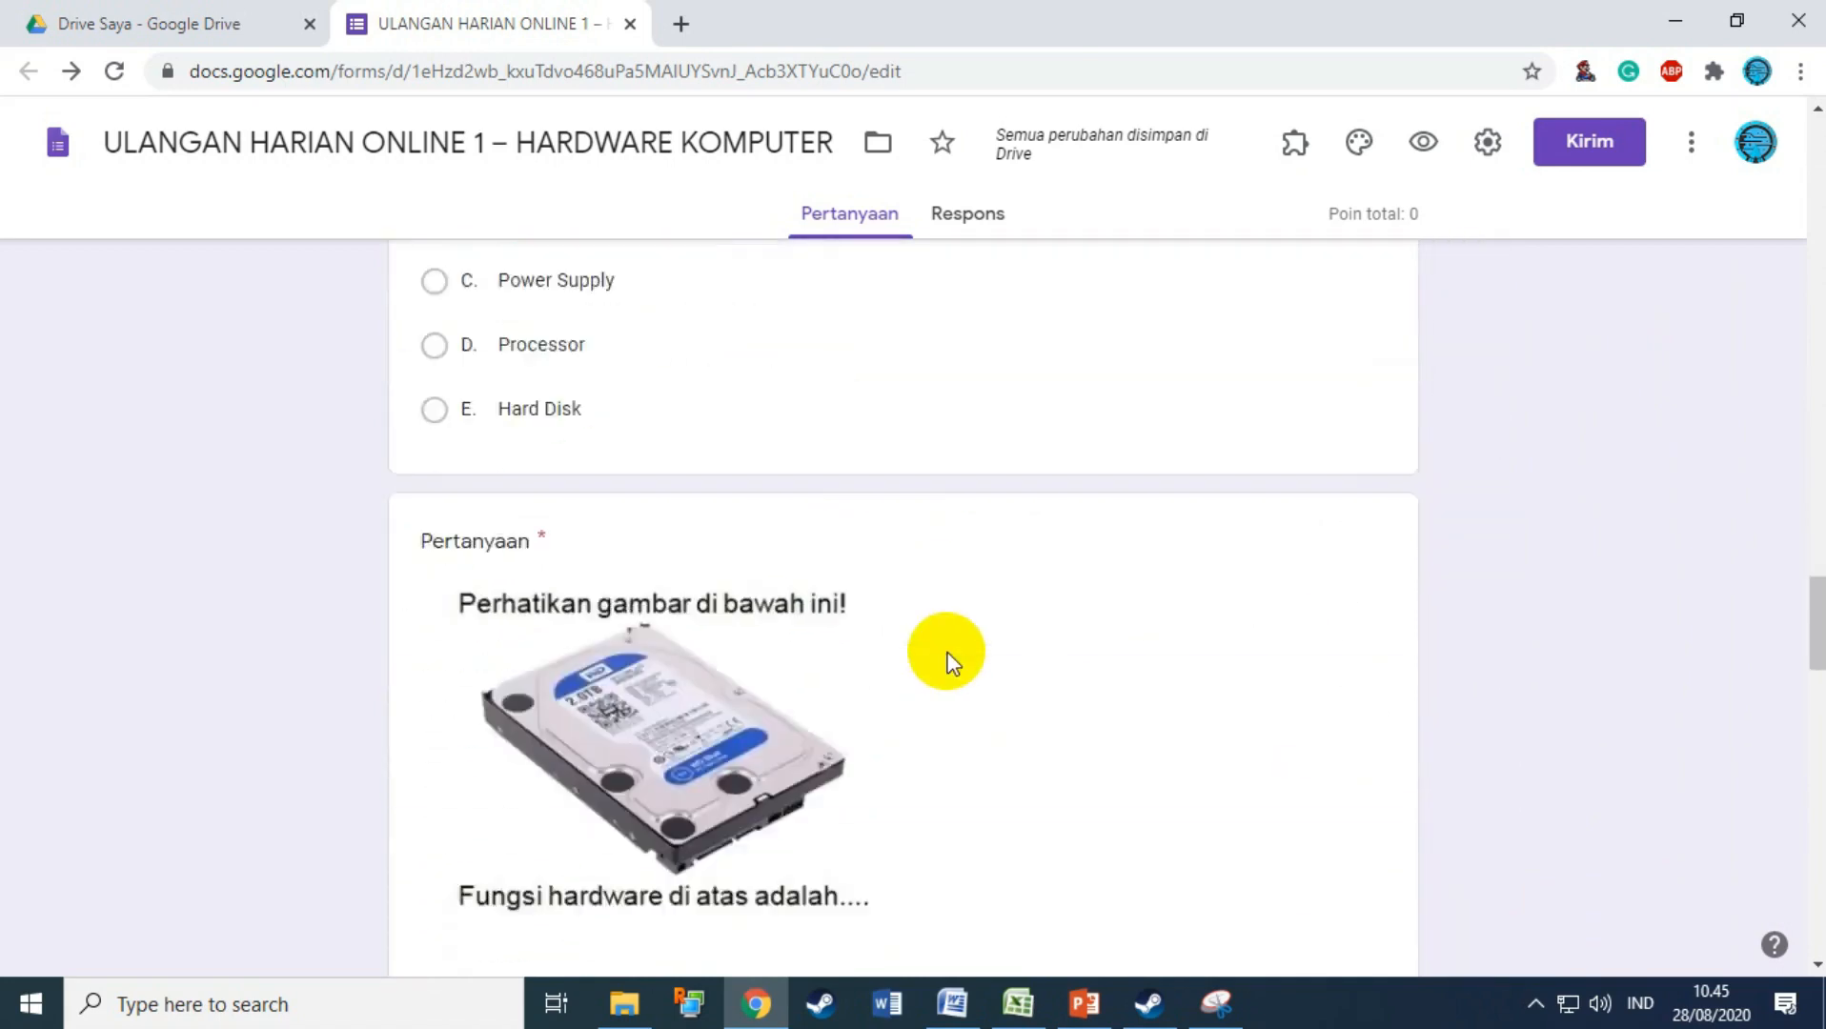
scroll(939, 674, "down", 8)
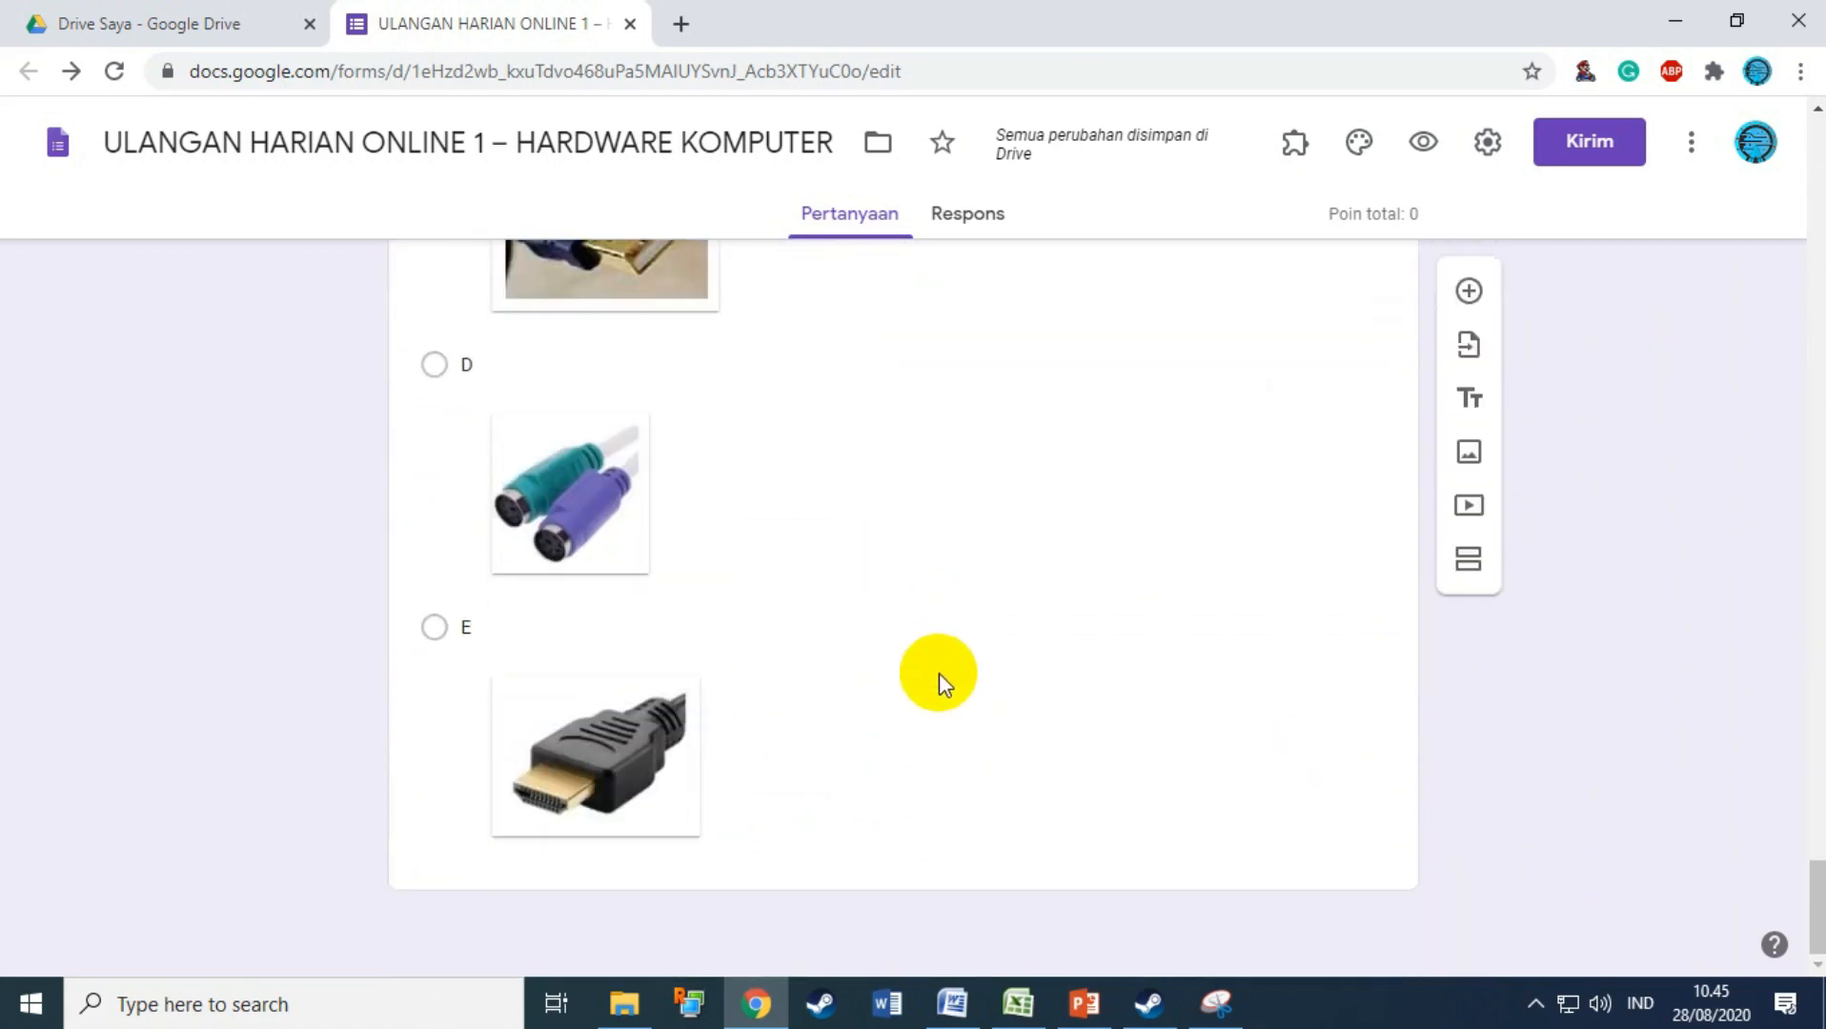
scroll(939, 674, "up", 10)
scroll(939, 674, "up", 10)
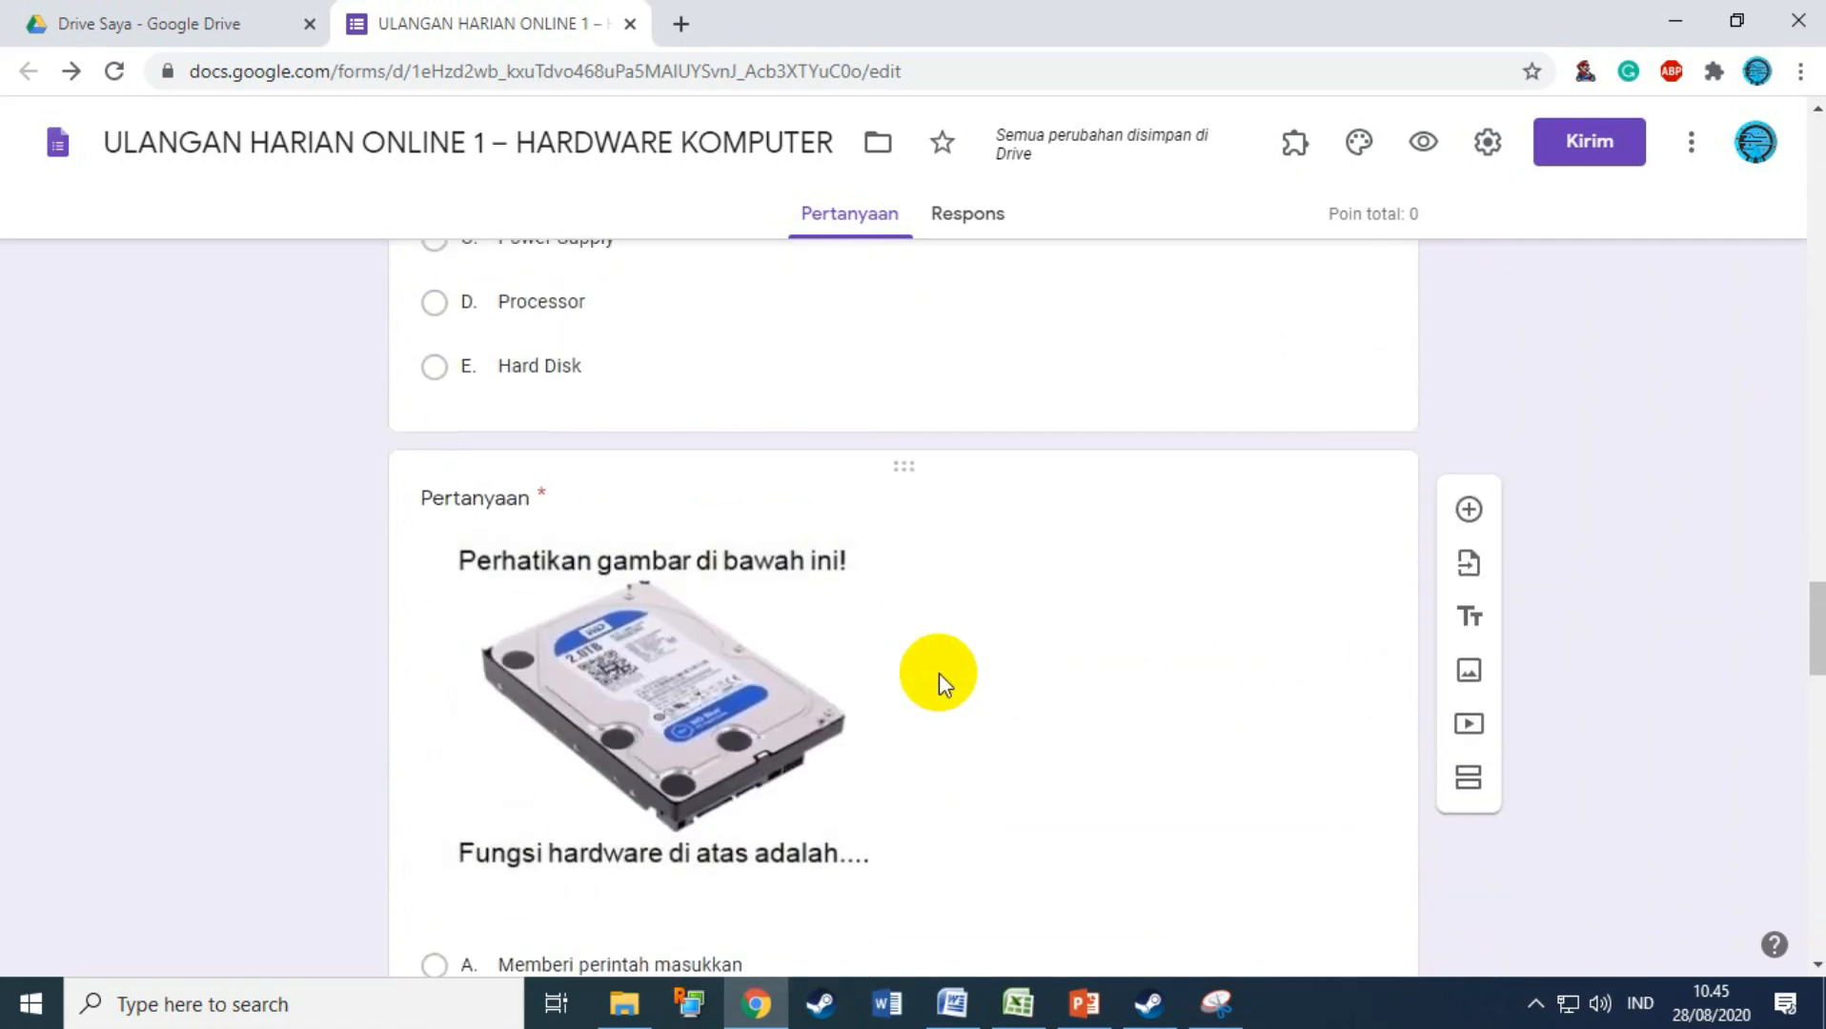
scroll(938, 674, "up", 10)
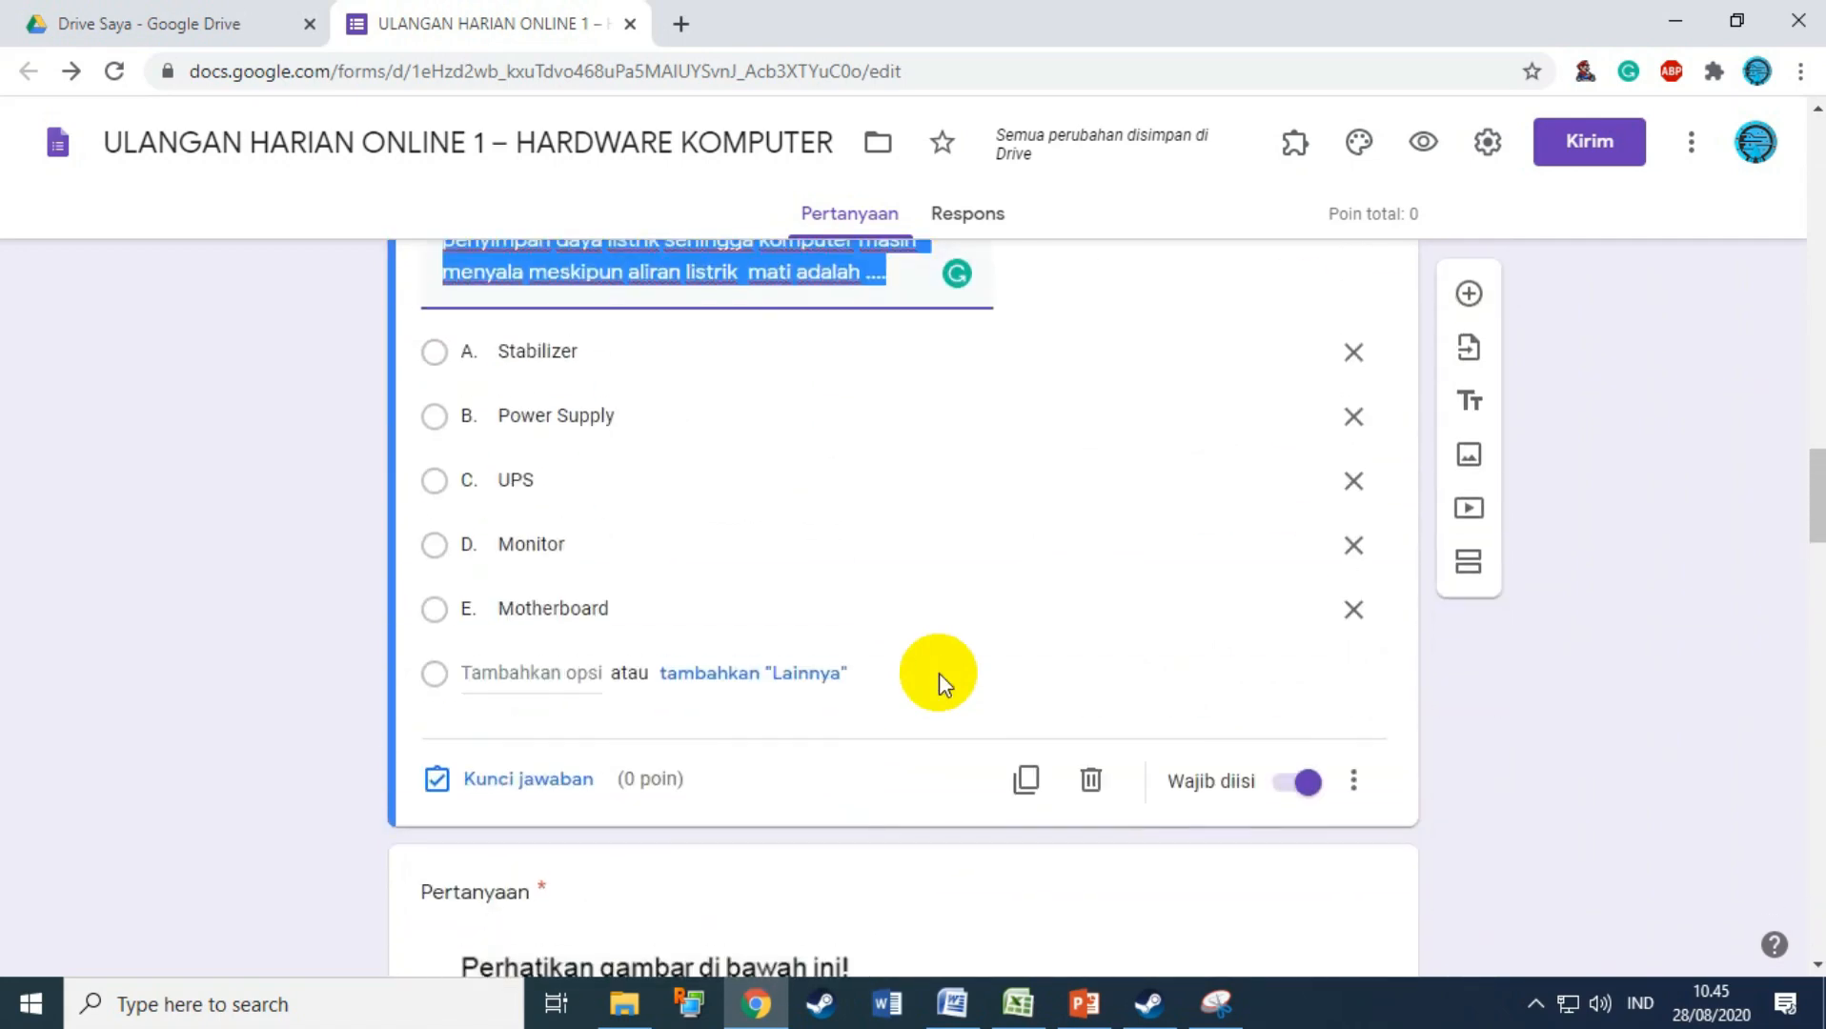
scroll(941, 674, "down", 1)
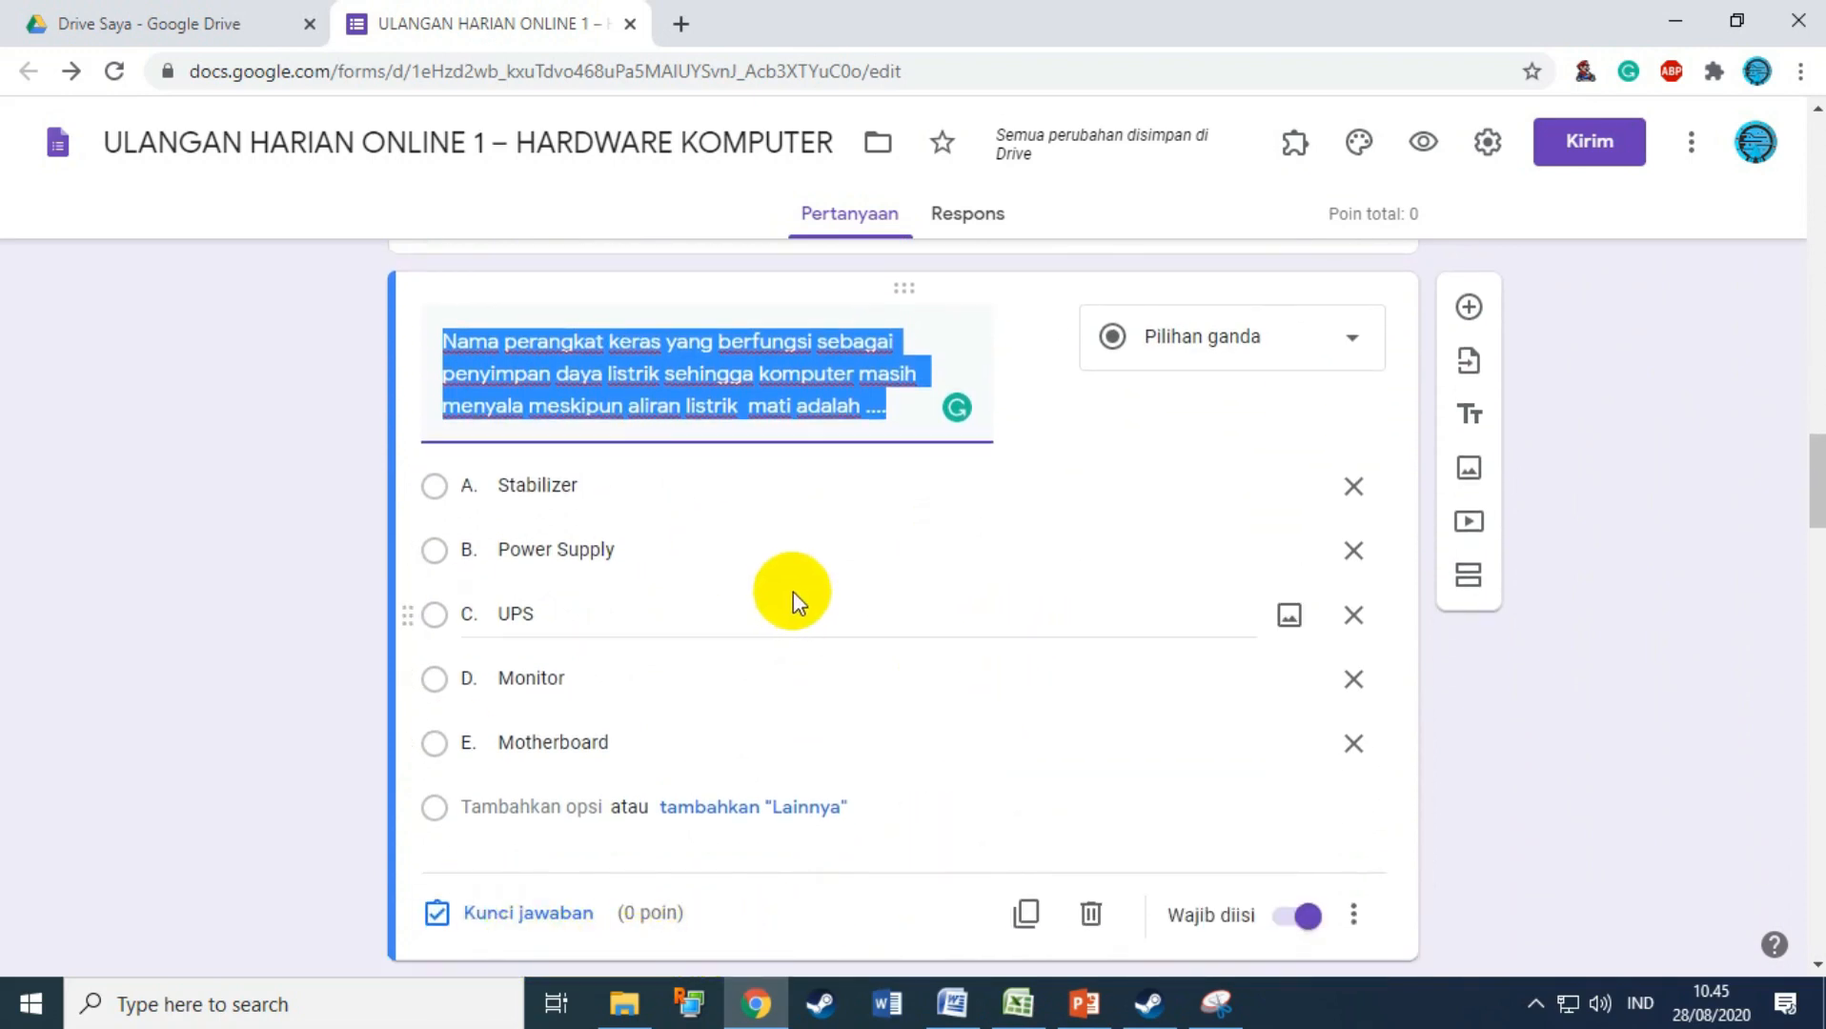
scroll(795, 553, "up", 1)
Step: Give the UPS question 20 points with C. UPS as the correct answer, adding no feedback
left_click(799, 565)
scroll(802, 581, "down", 2)
scroll(804, 593, "down", 1)
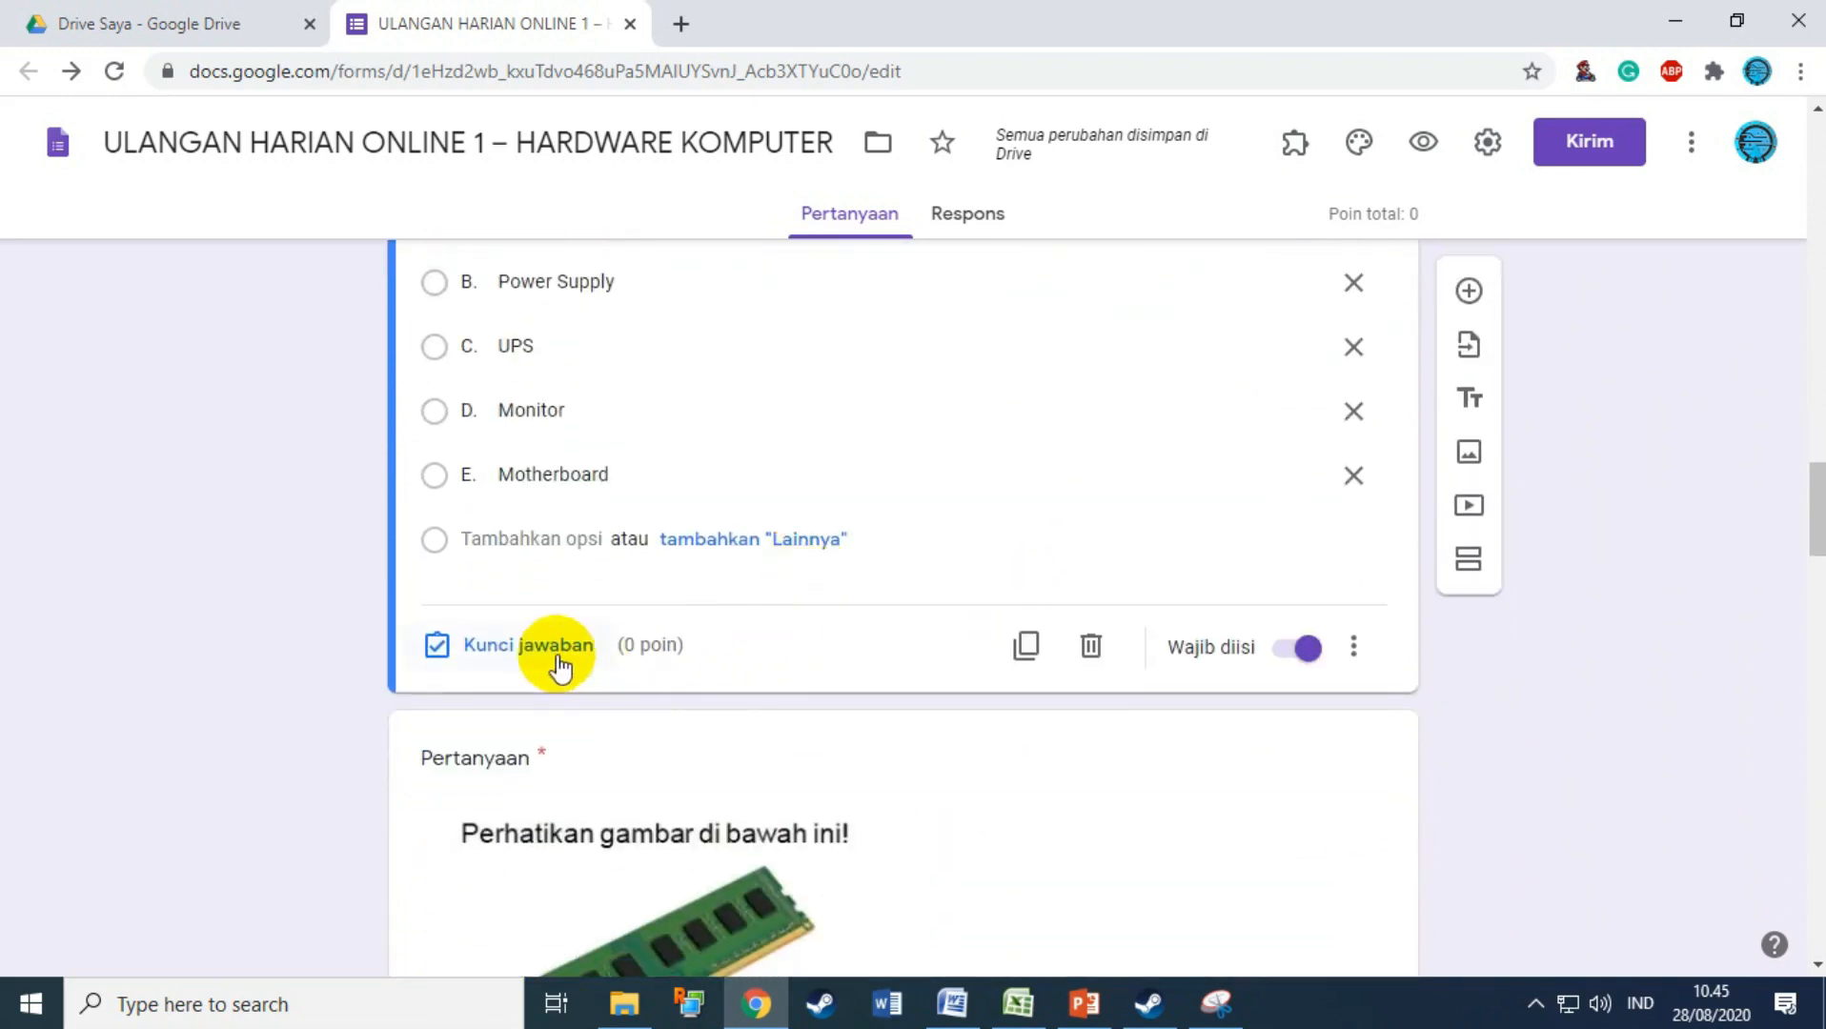
left_click(519, 645)
scroll(706, 600, "up", 4)
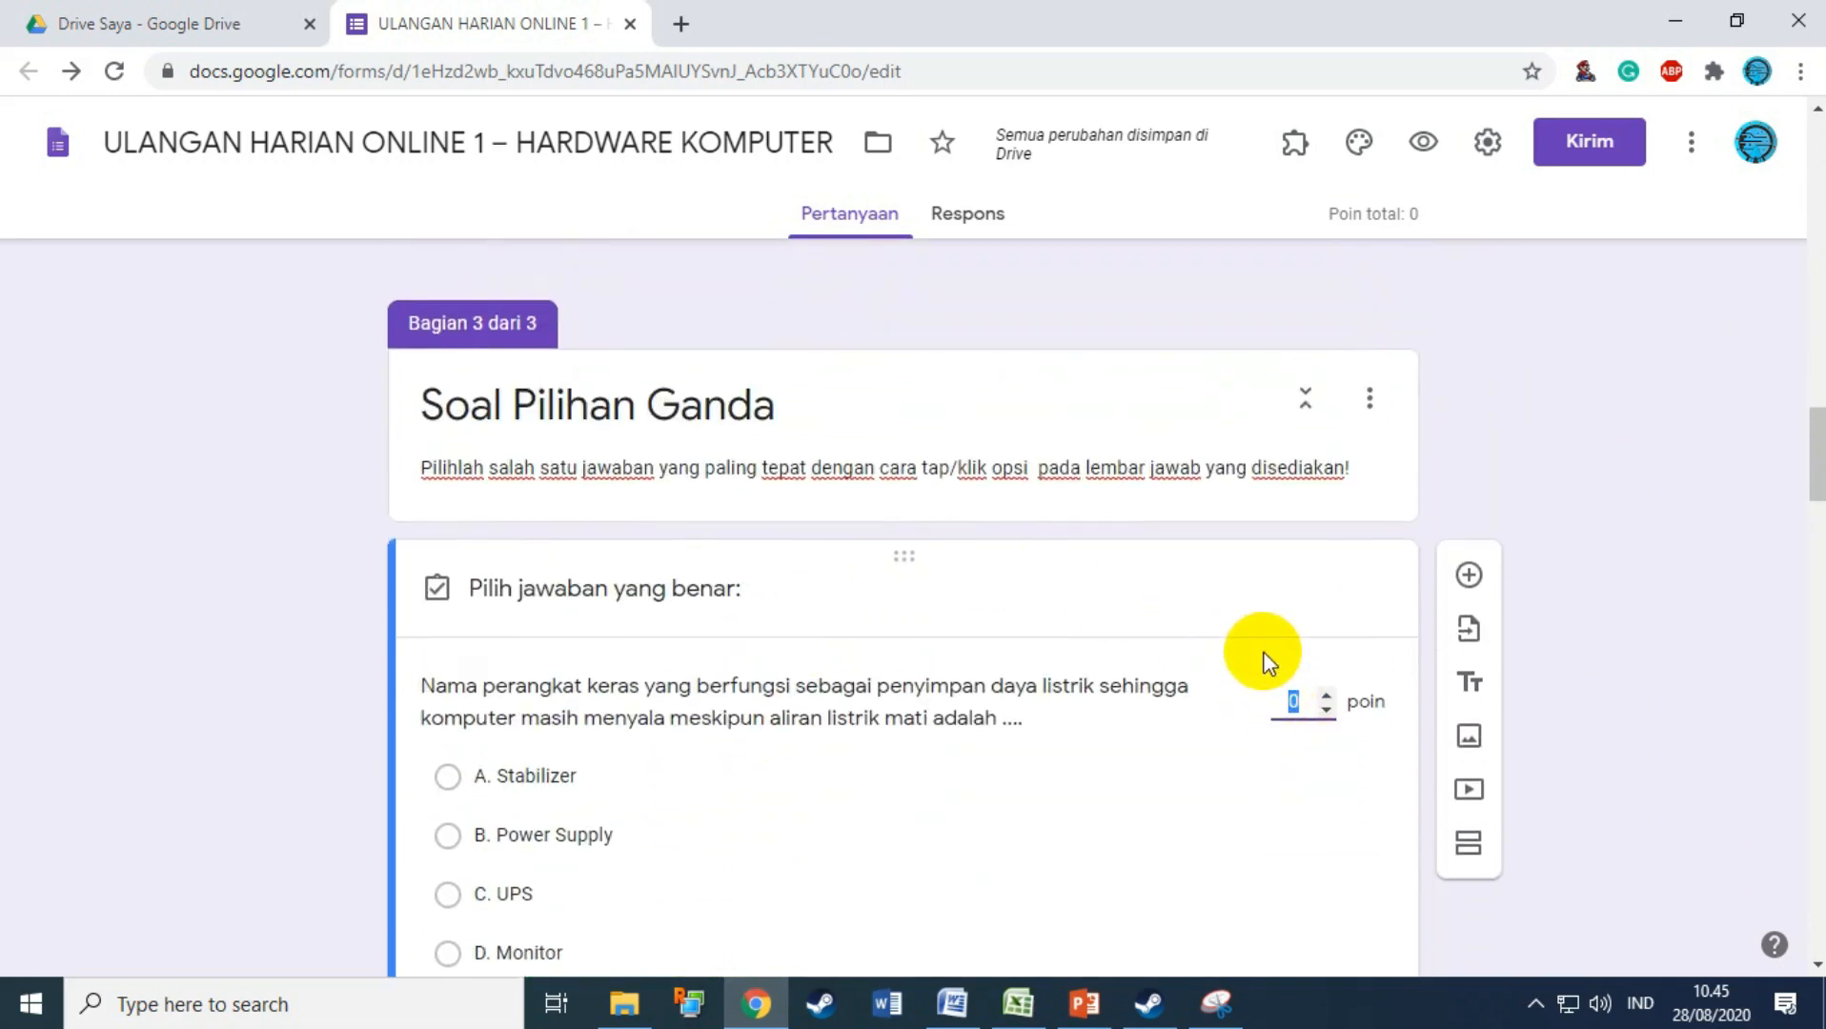
scroll(1207, 694, "down", 1)
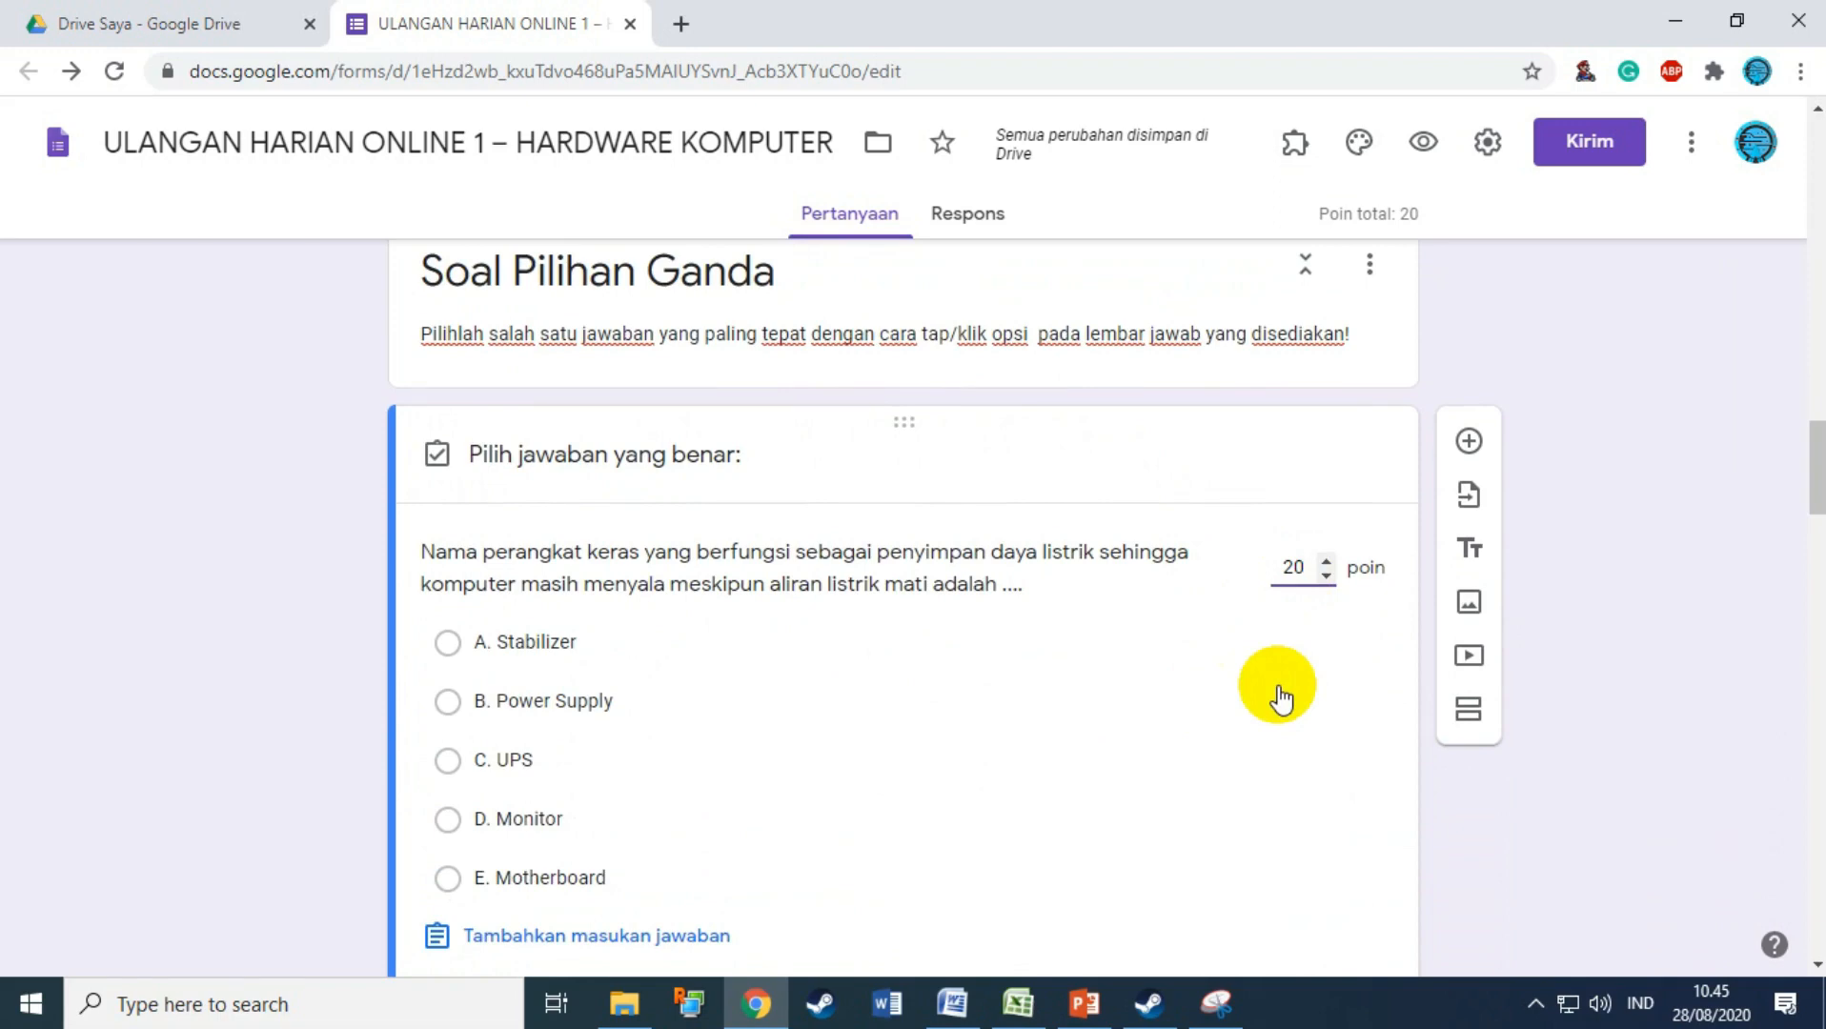
scroll(1280, 699, "down", 2)
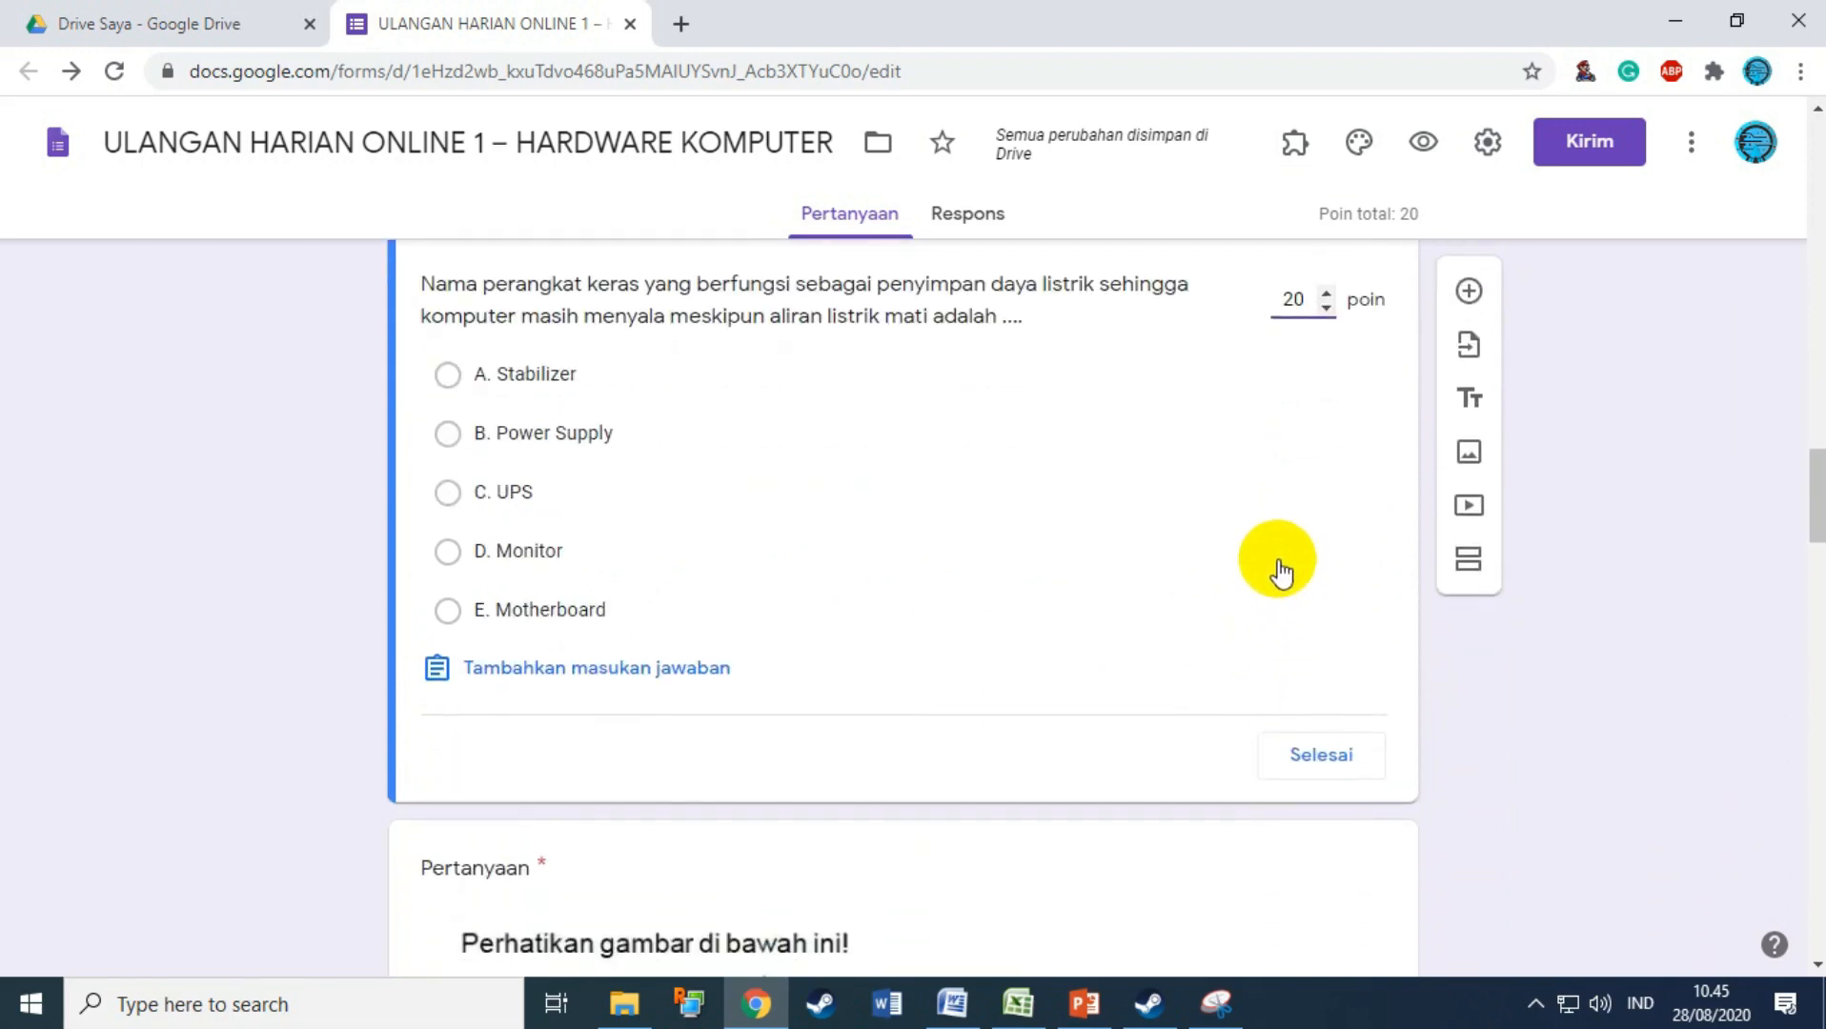
left_click(655, 682)
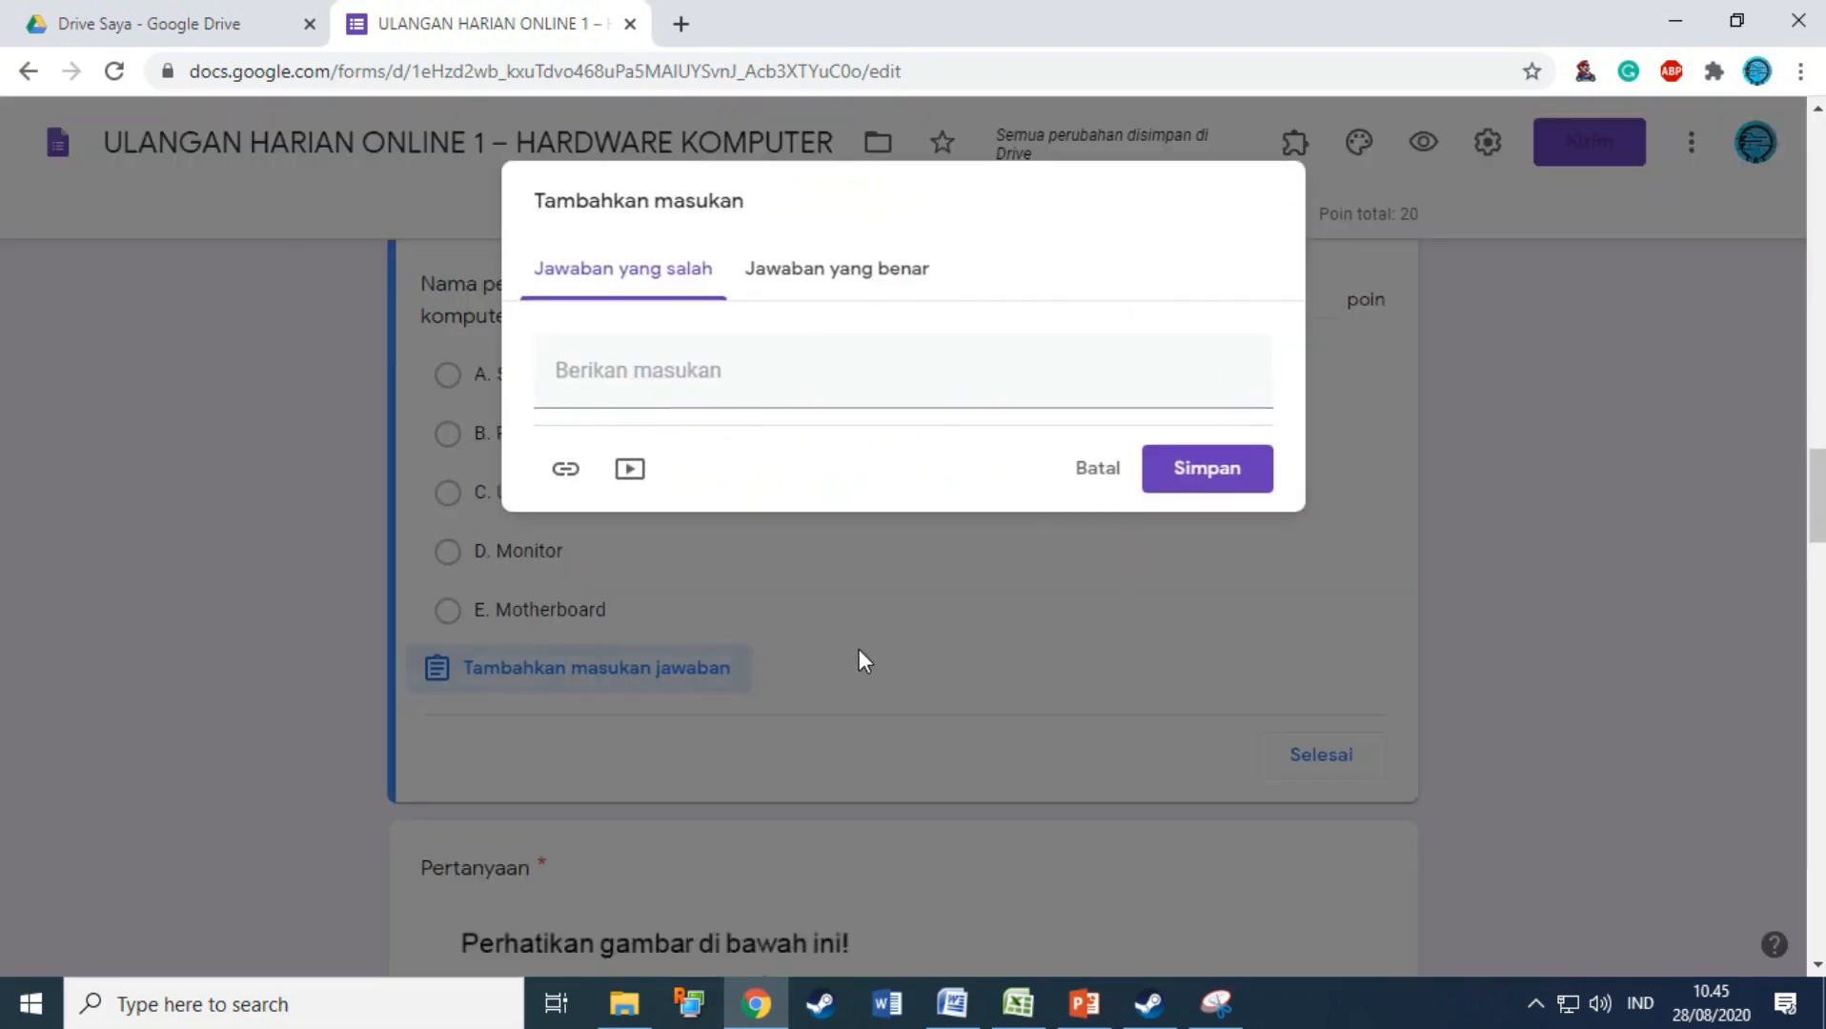
left_click(1094, 476)
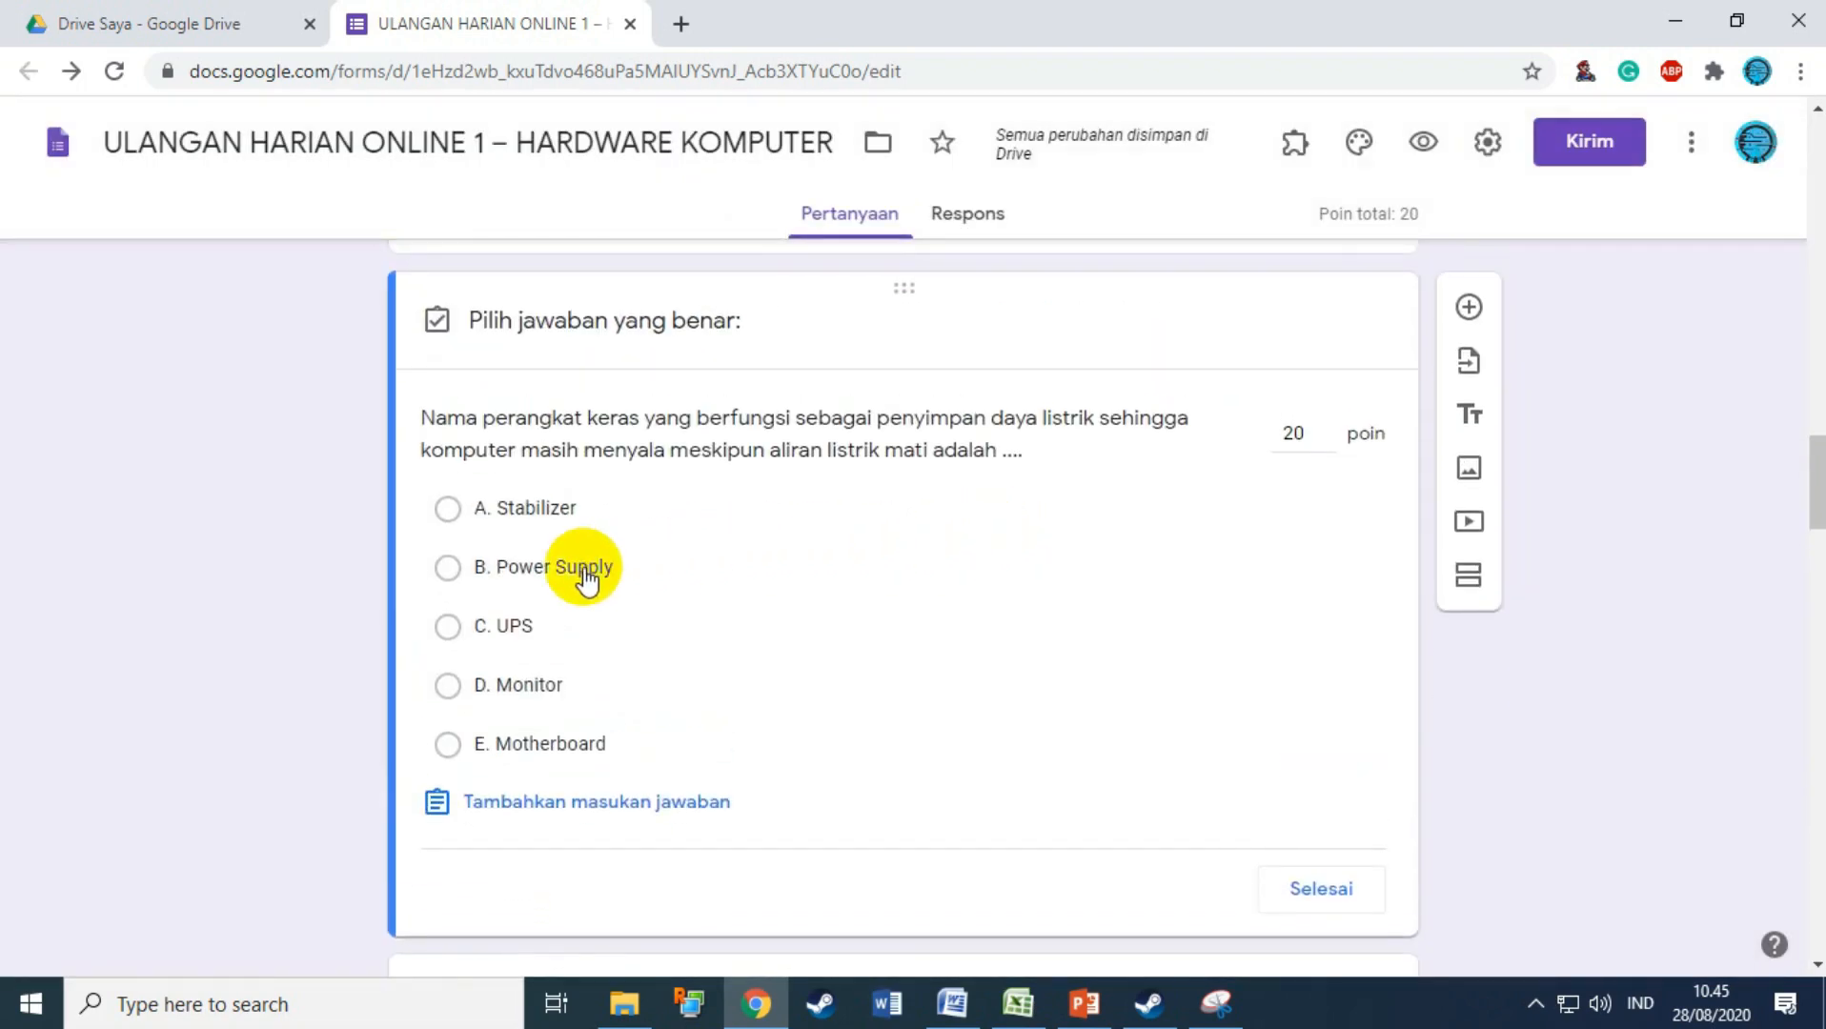
left_click(513, 628)
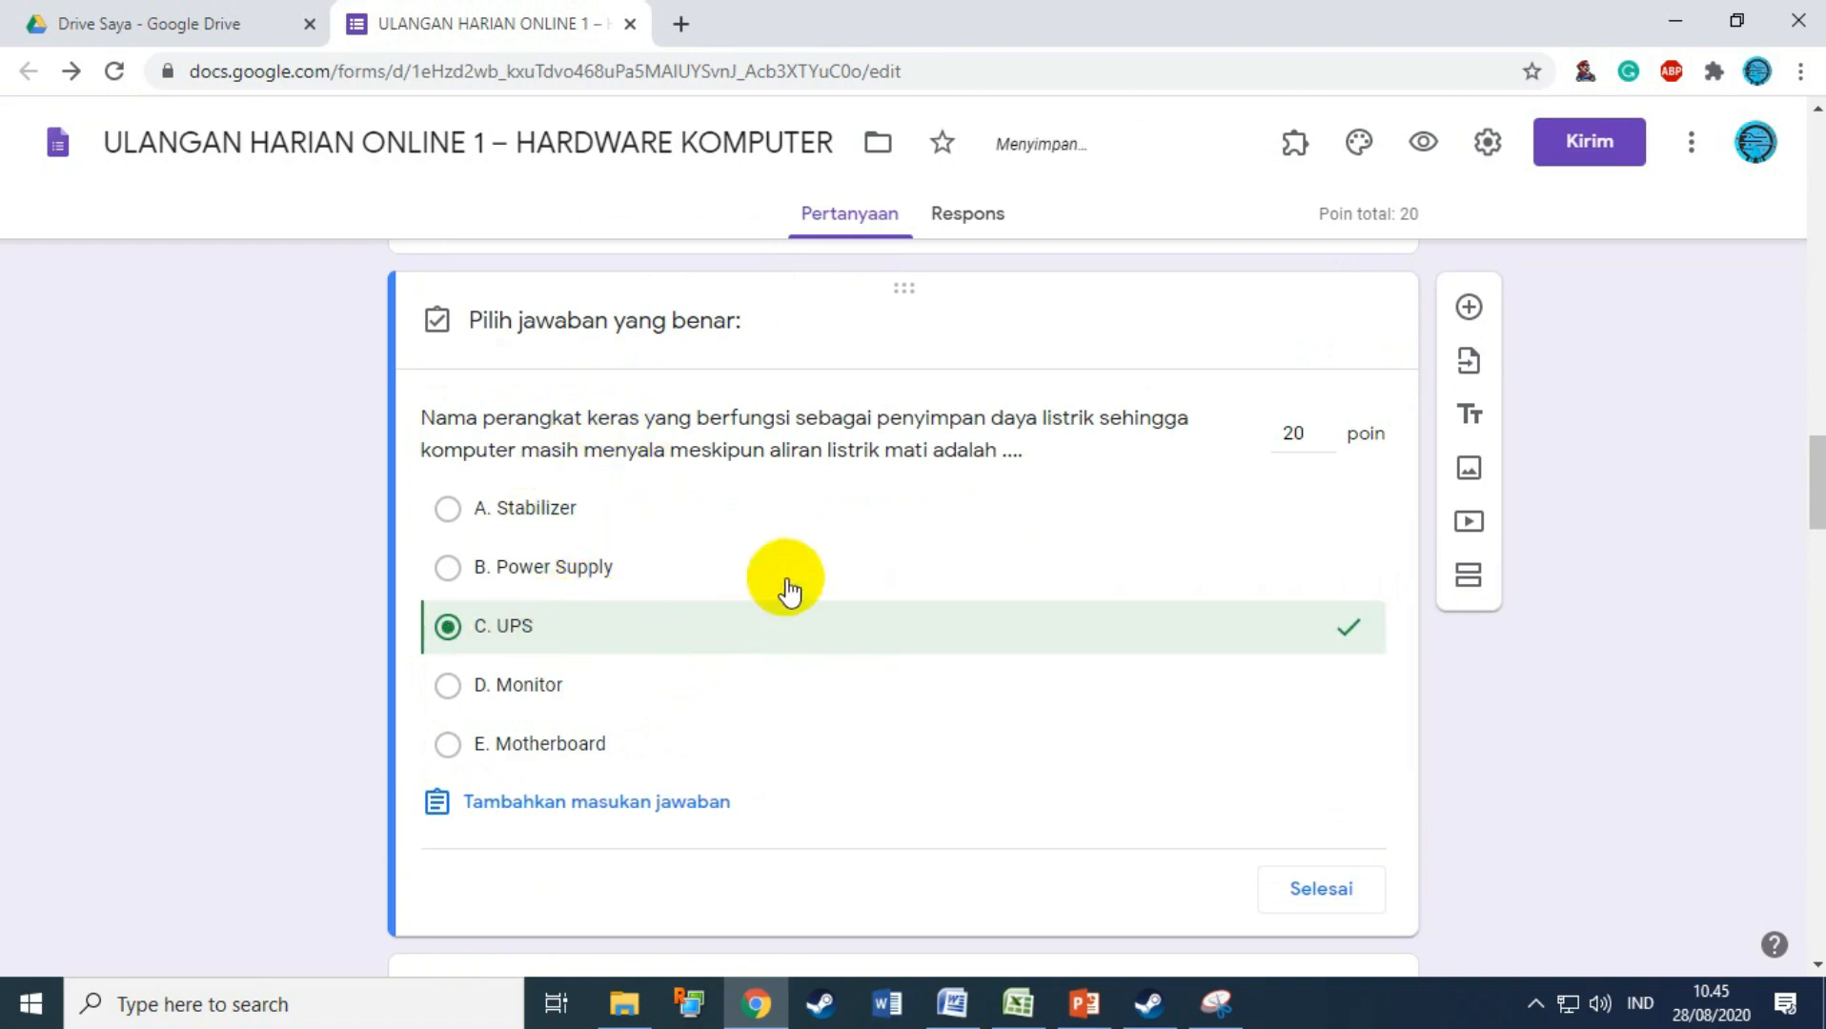
left_click(1298, 891)
scroll(1105, 648, "down", 4)
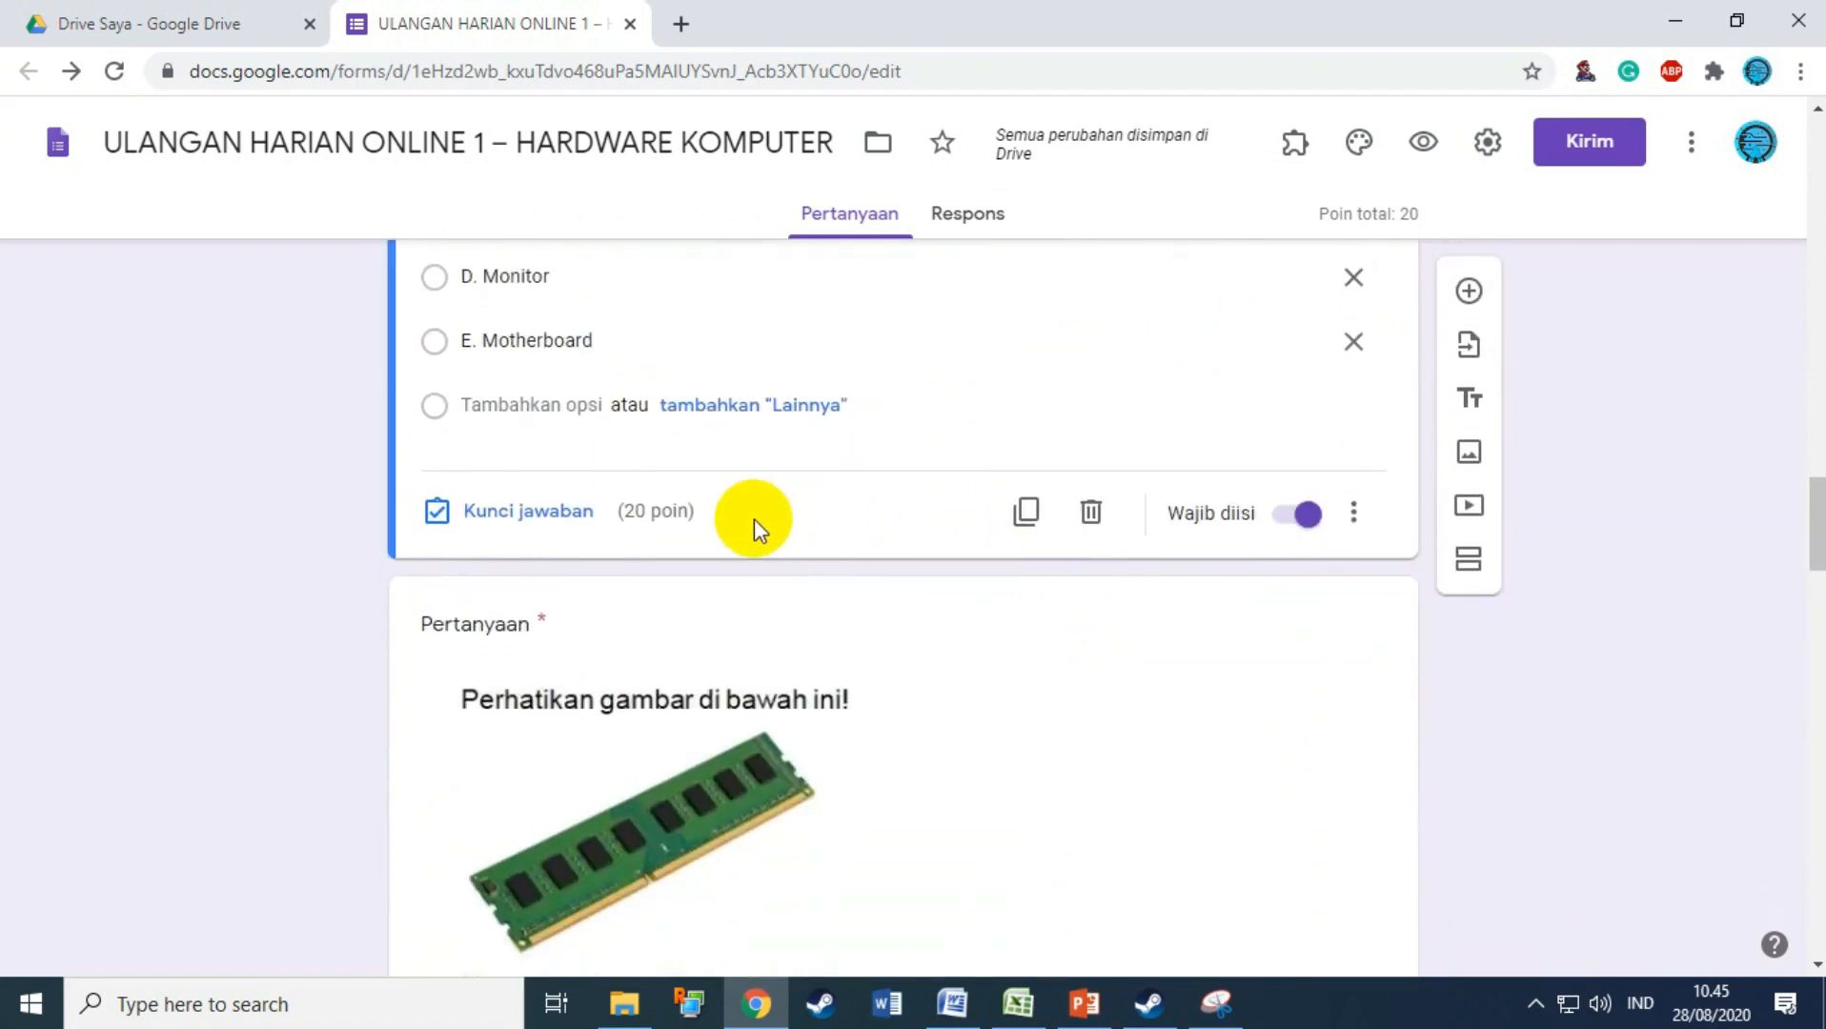
scroll(758, 529, "down", 1)
Step: Give the RAM picture question 20 points with B. RAM as the correct answer
left_click(687, 525)
scroll(795, 603, "down", 6)
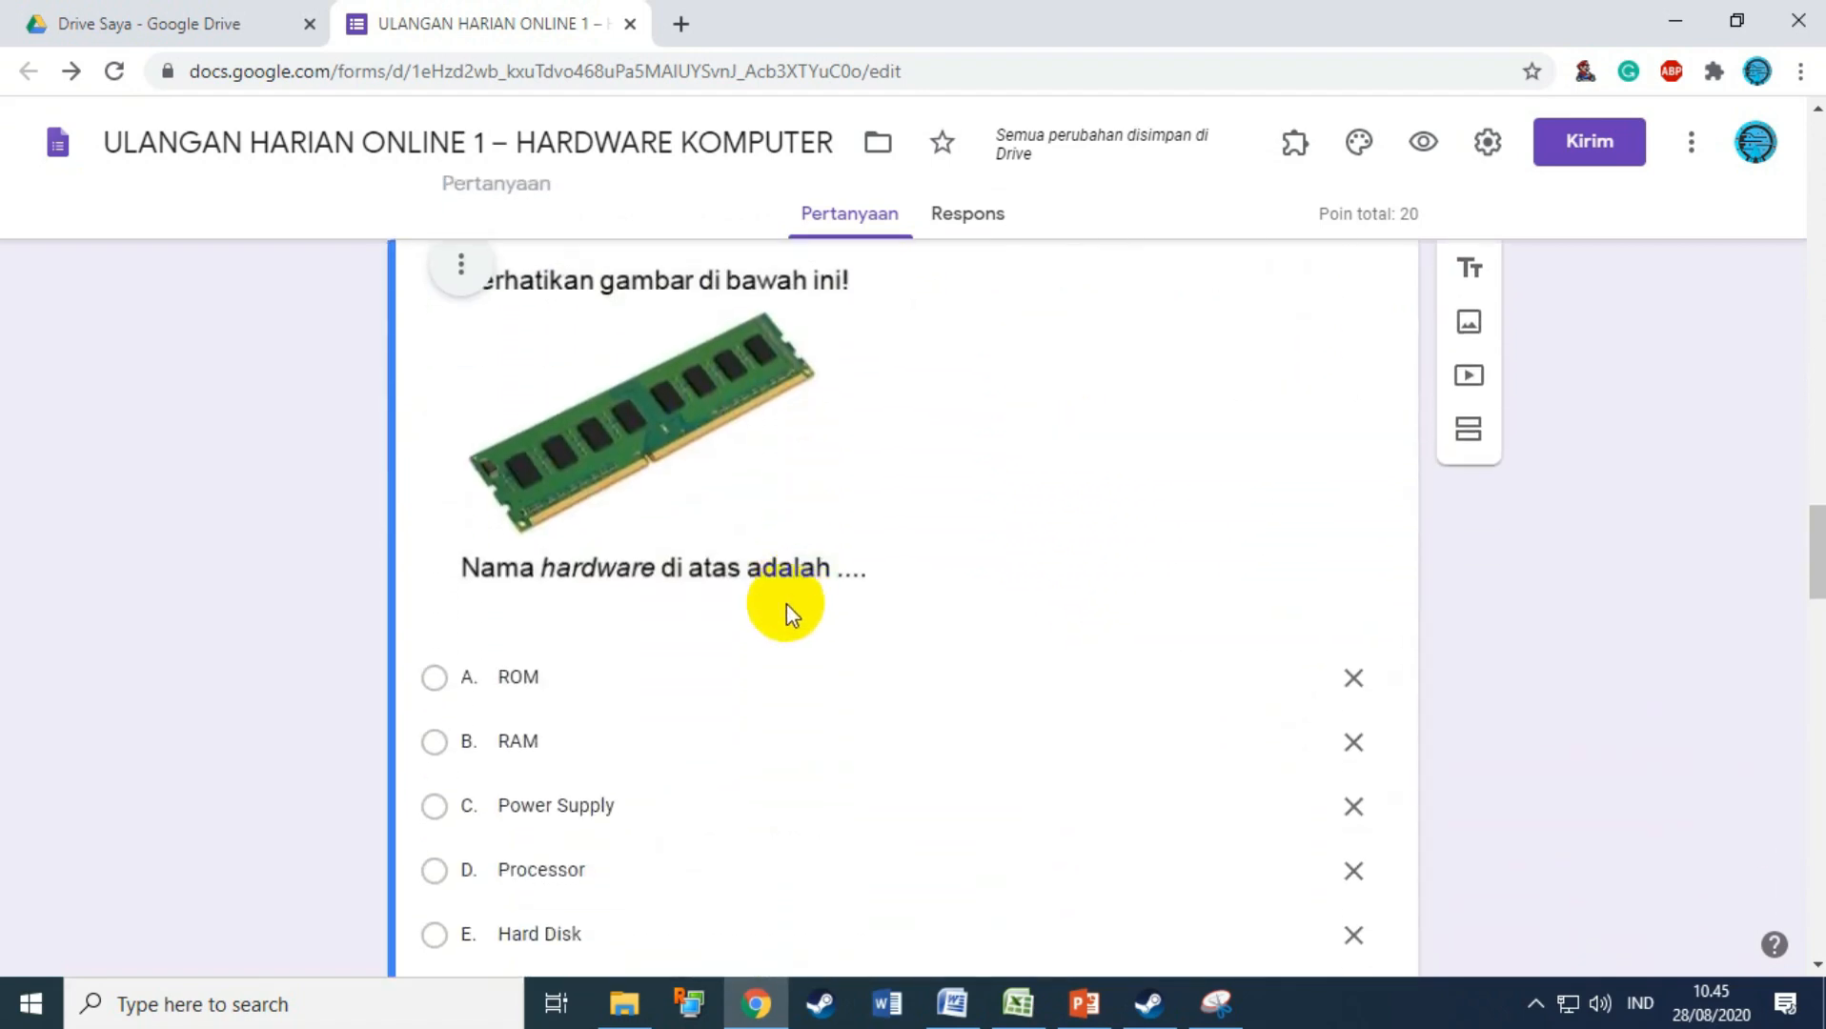
left_click(556, 719)
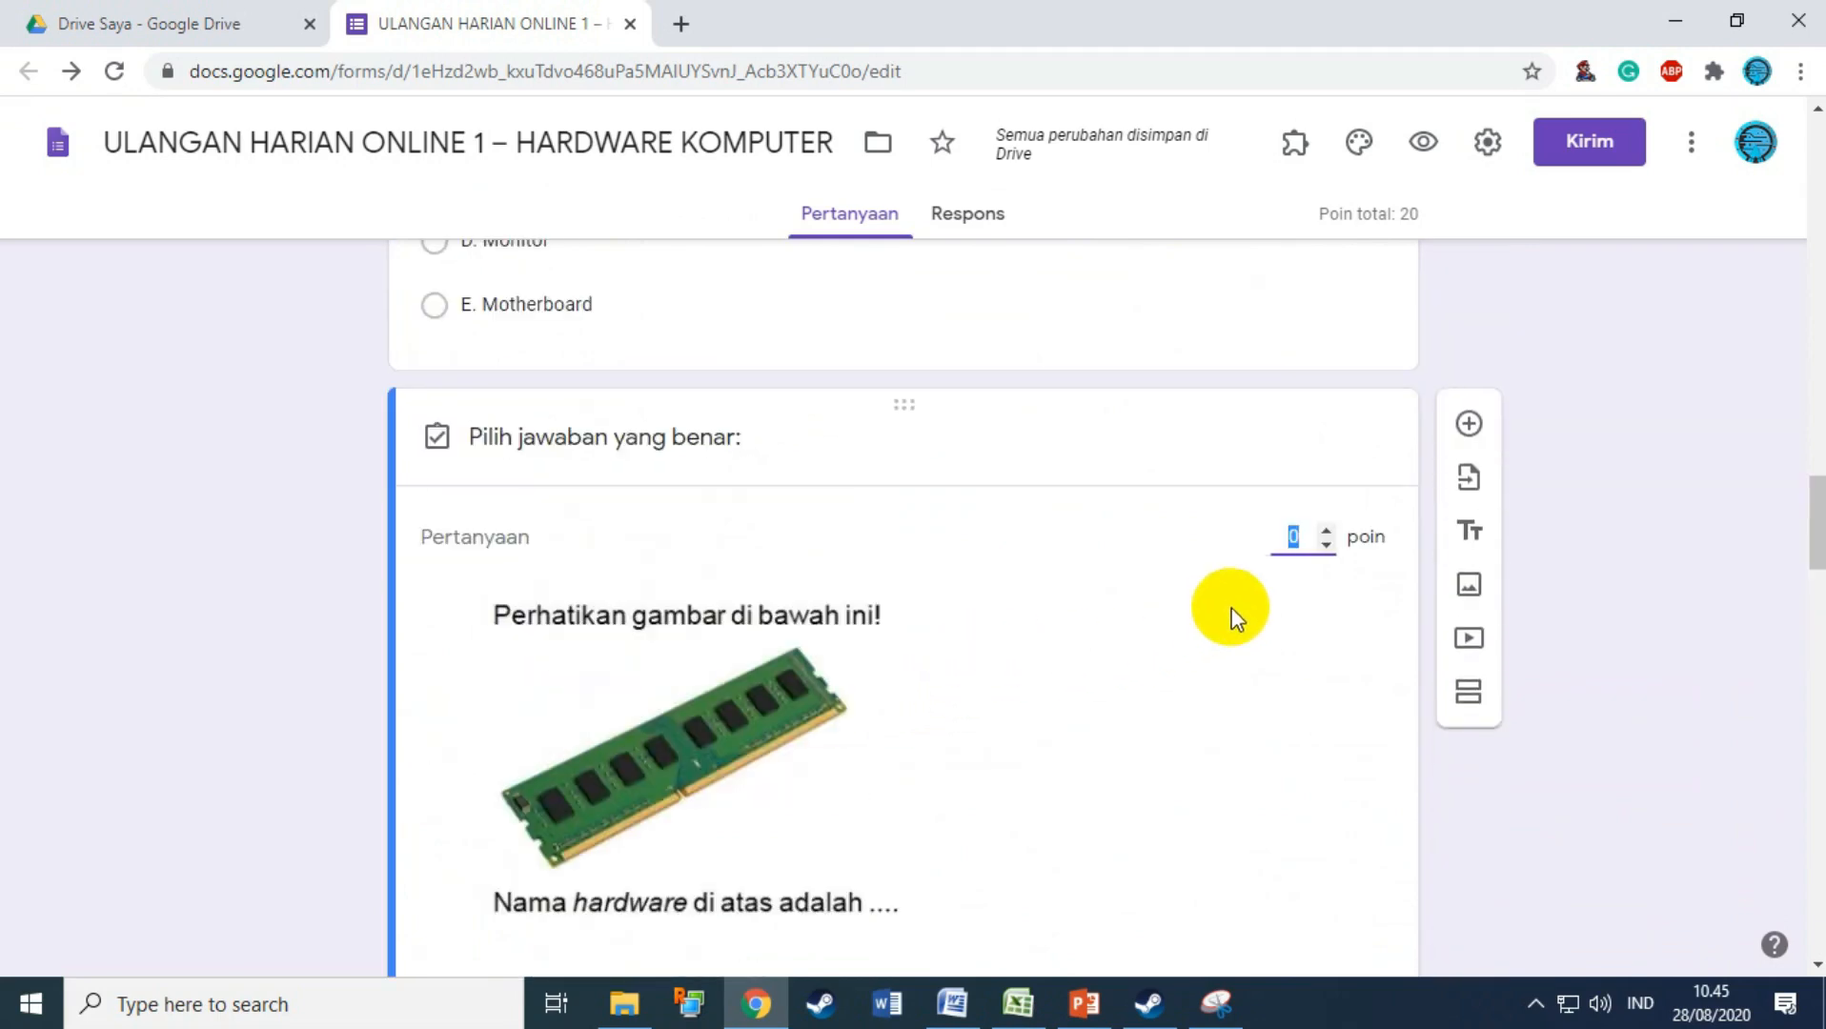
type("20")
scroll(1229, 587, "down", 5)
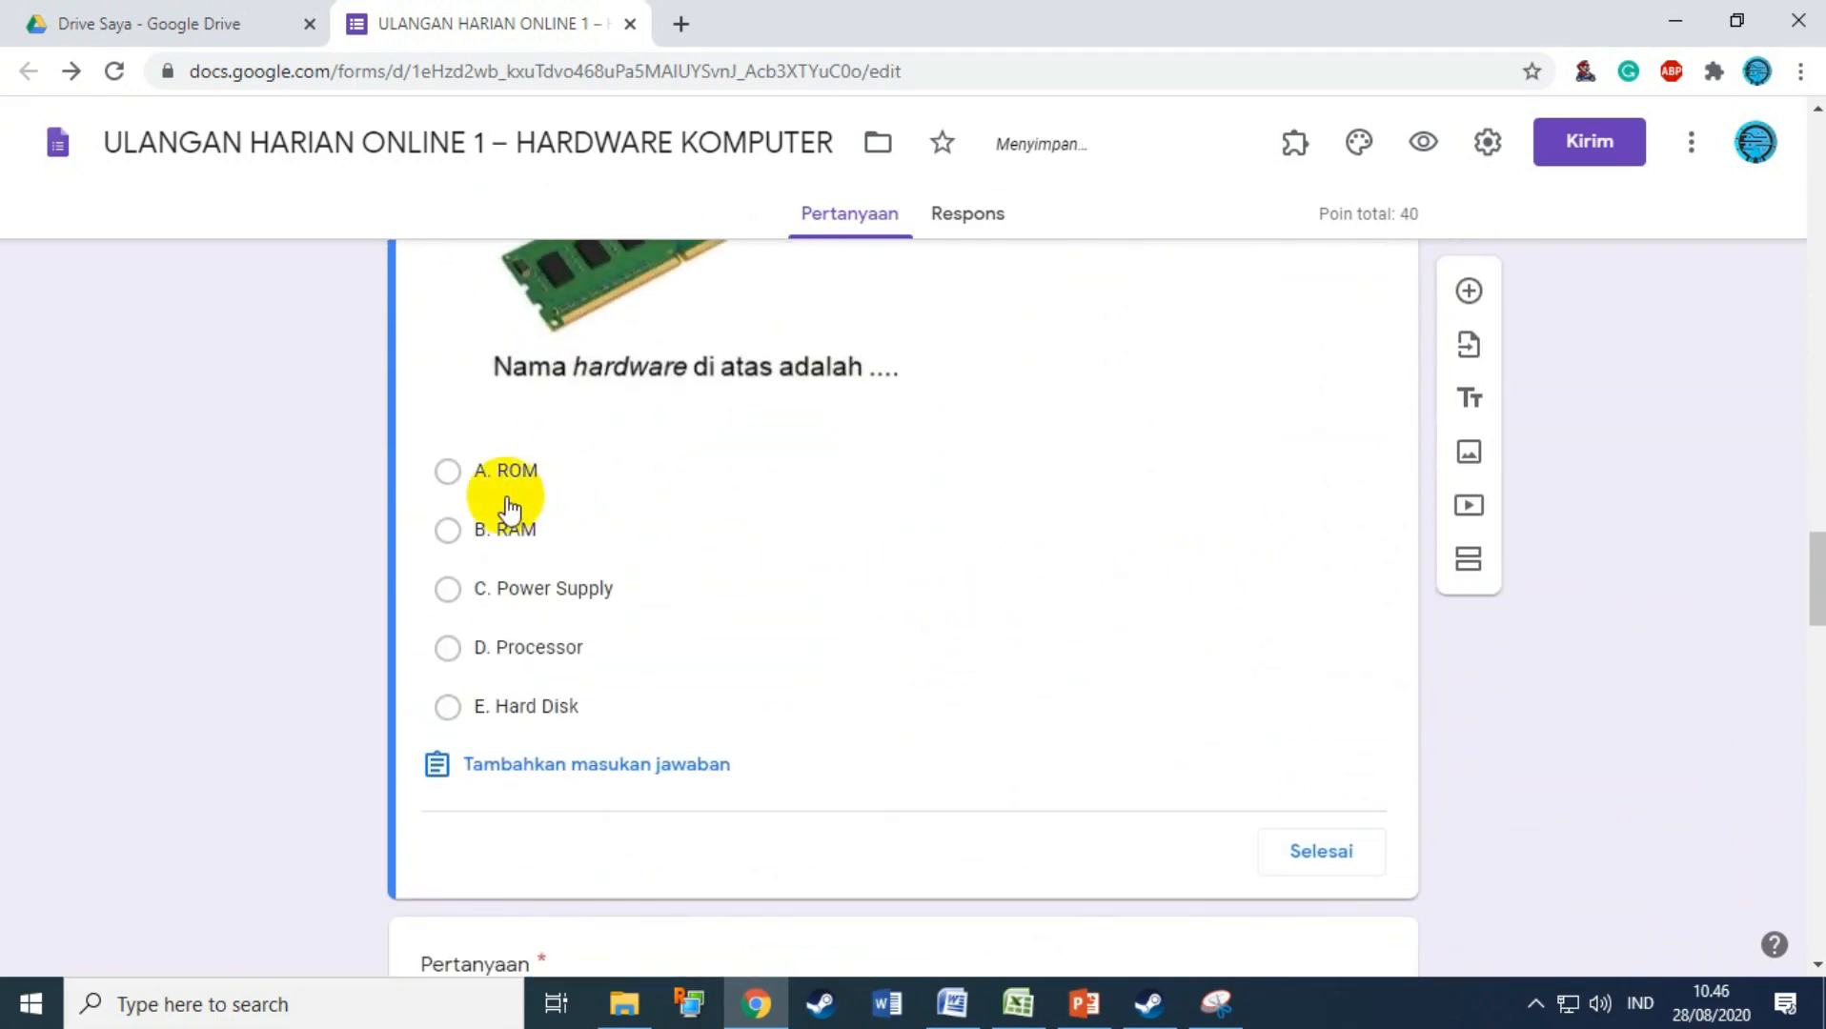
left_click(494, 527)
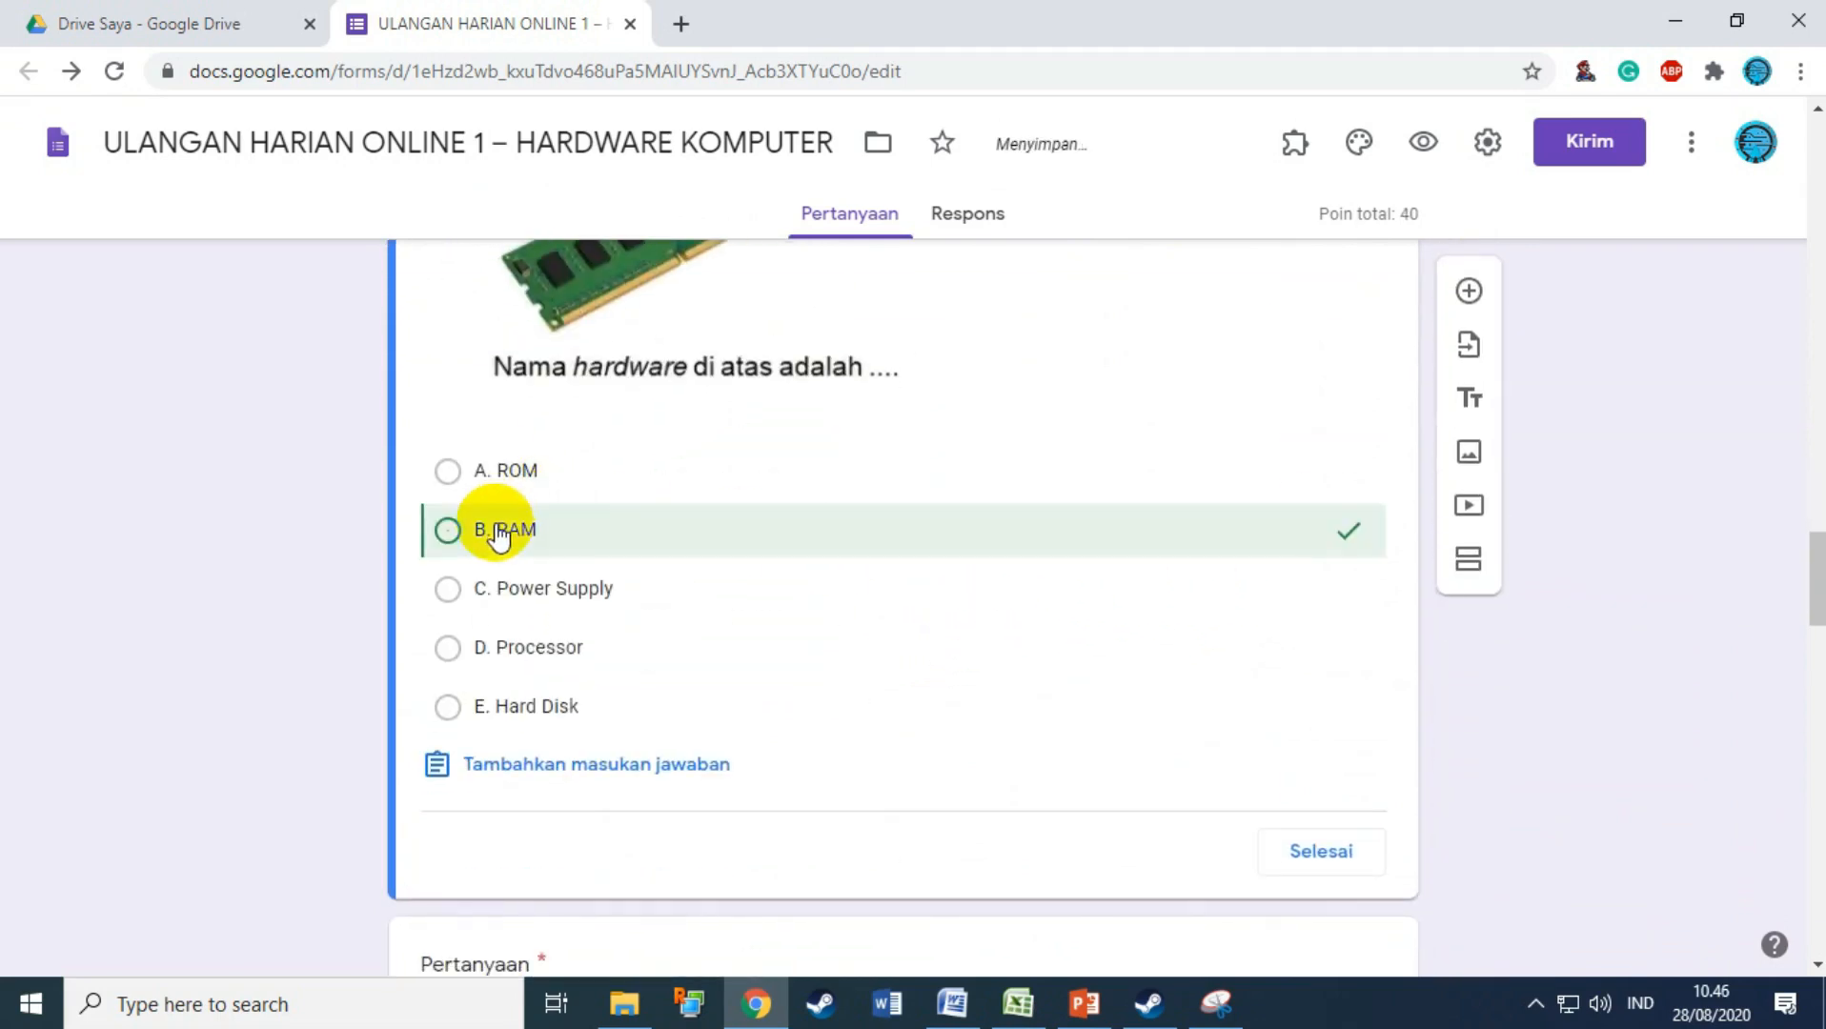
left_click(1339, 862)
scroll(839, 725, "down", 8)
Step: Mark option B as correct in the hard disk picture question's answer key
left_click(630, 582)
scroll(701, 670, "down", 5)
left_click(563, 699)
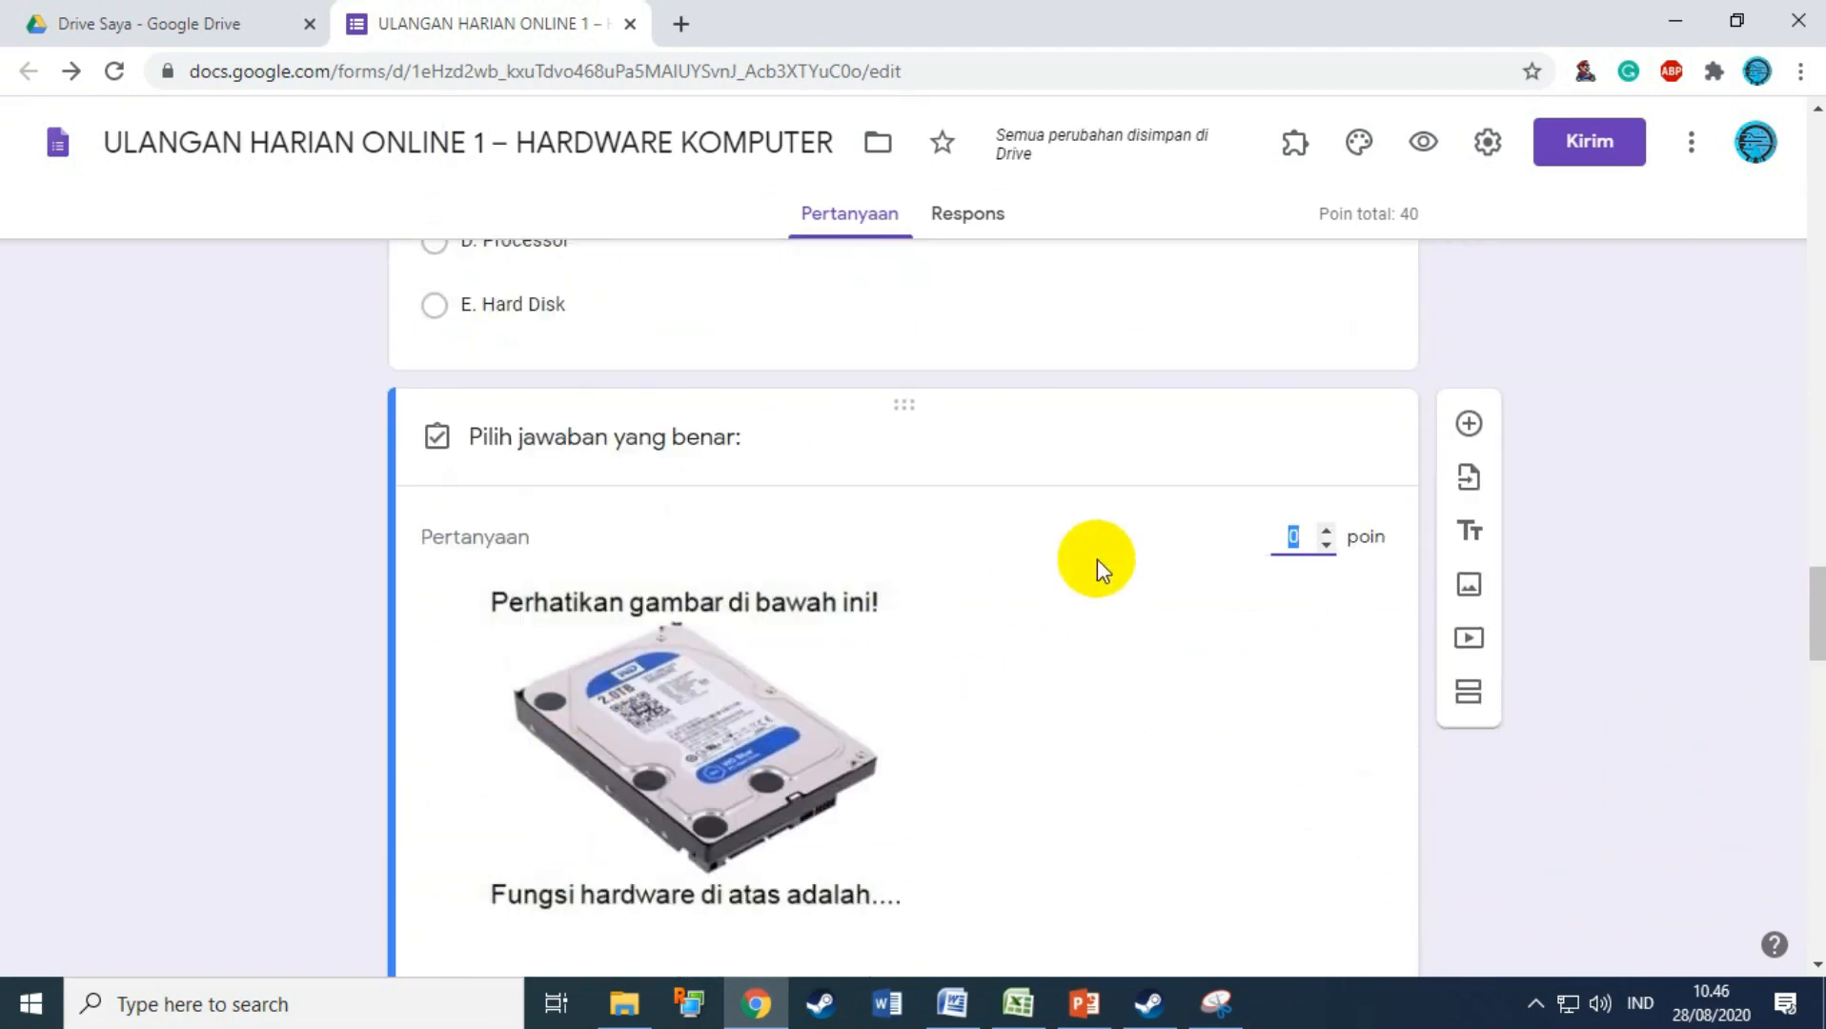
scroll(1093, 542, "down", 4)
left_click(864, 657)
scroll(1340, 713, "down", 3)
left_click(1340, 713)
scroll(877, 693, "down", 10)
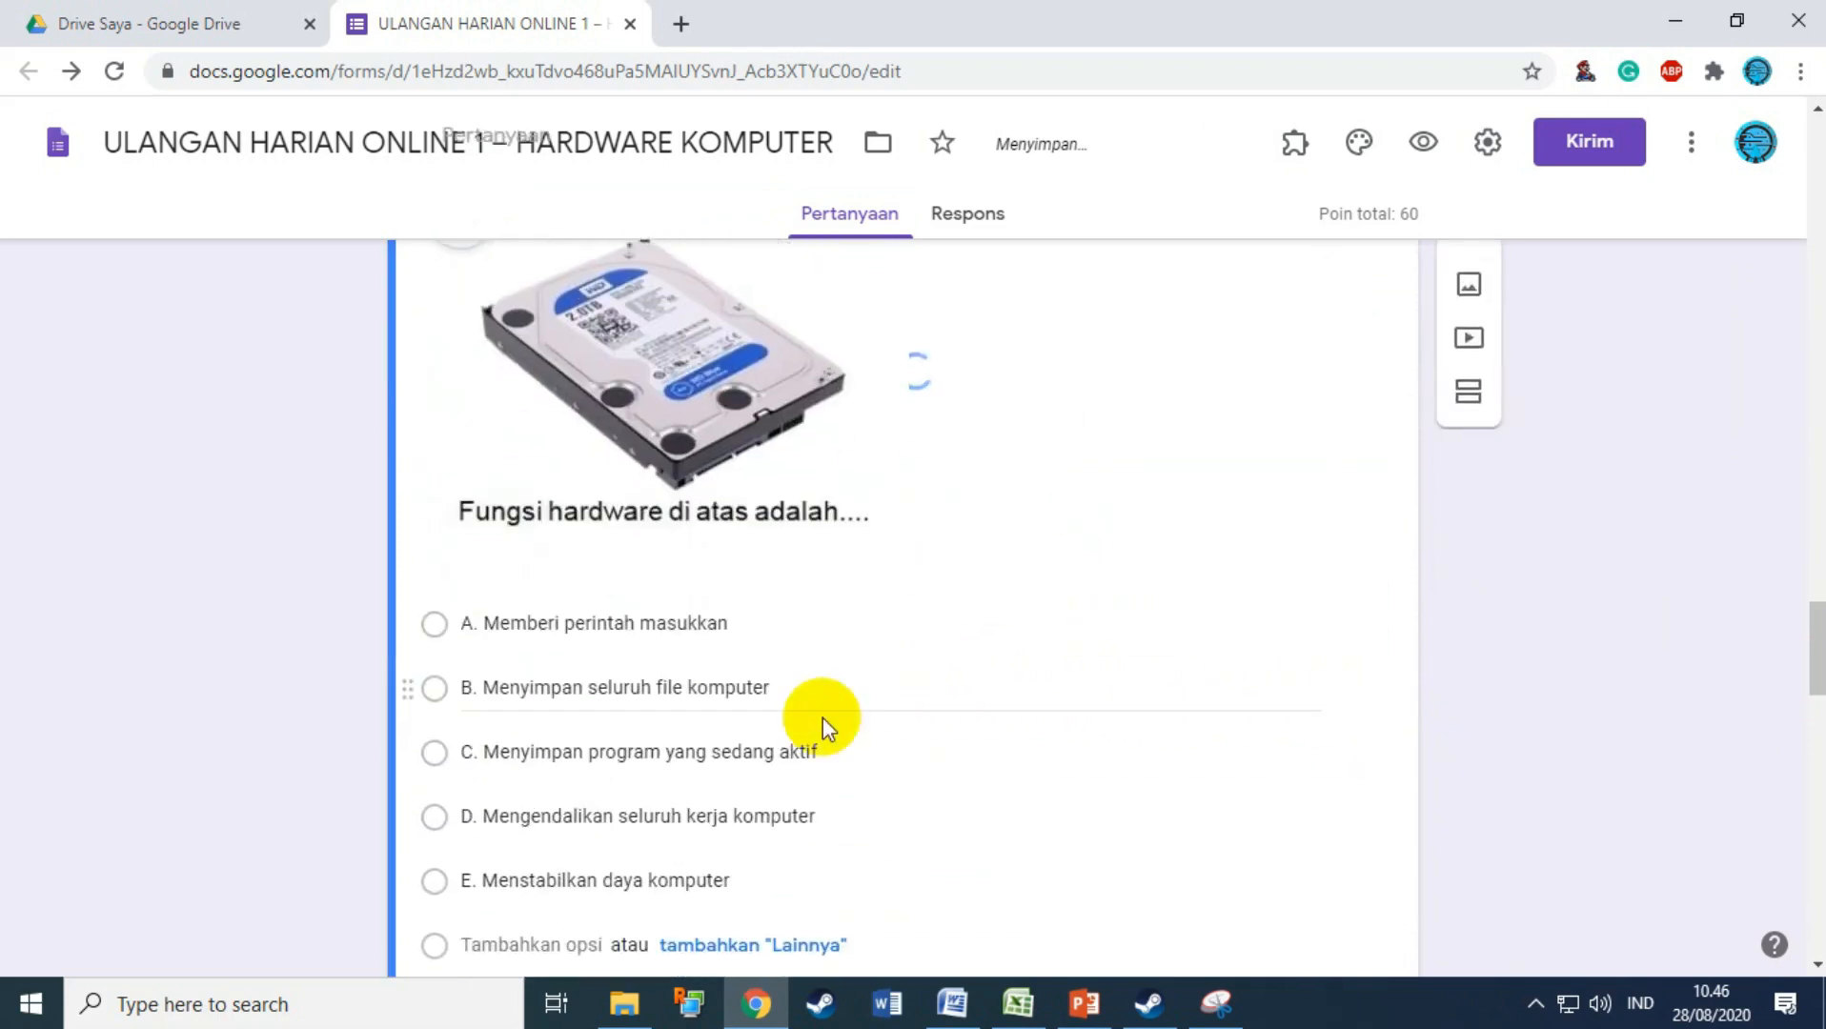
Step: Give the CPU question 20 points with D. Processor as the correct answer
left_click(662, 602)
scroll(658, 629, "down", 4)
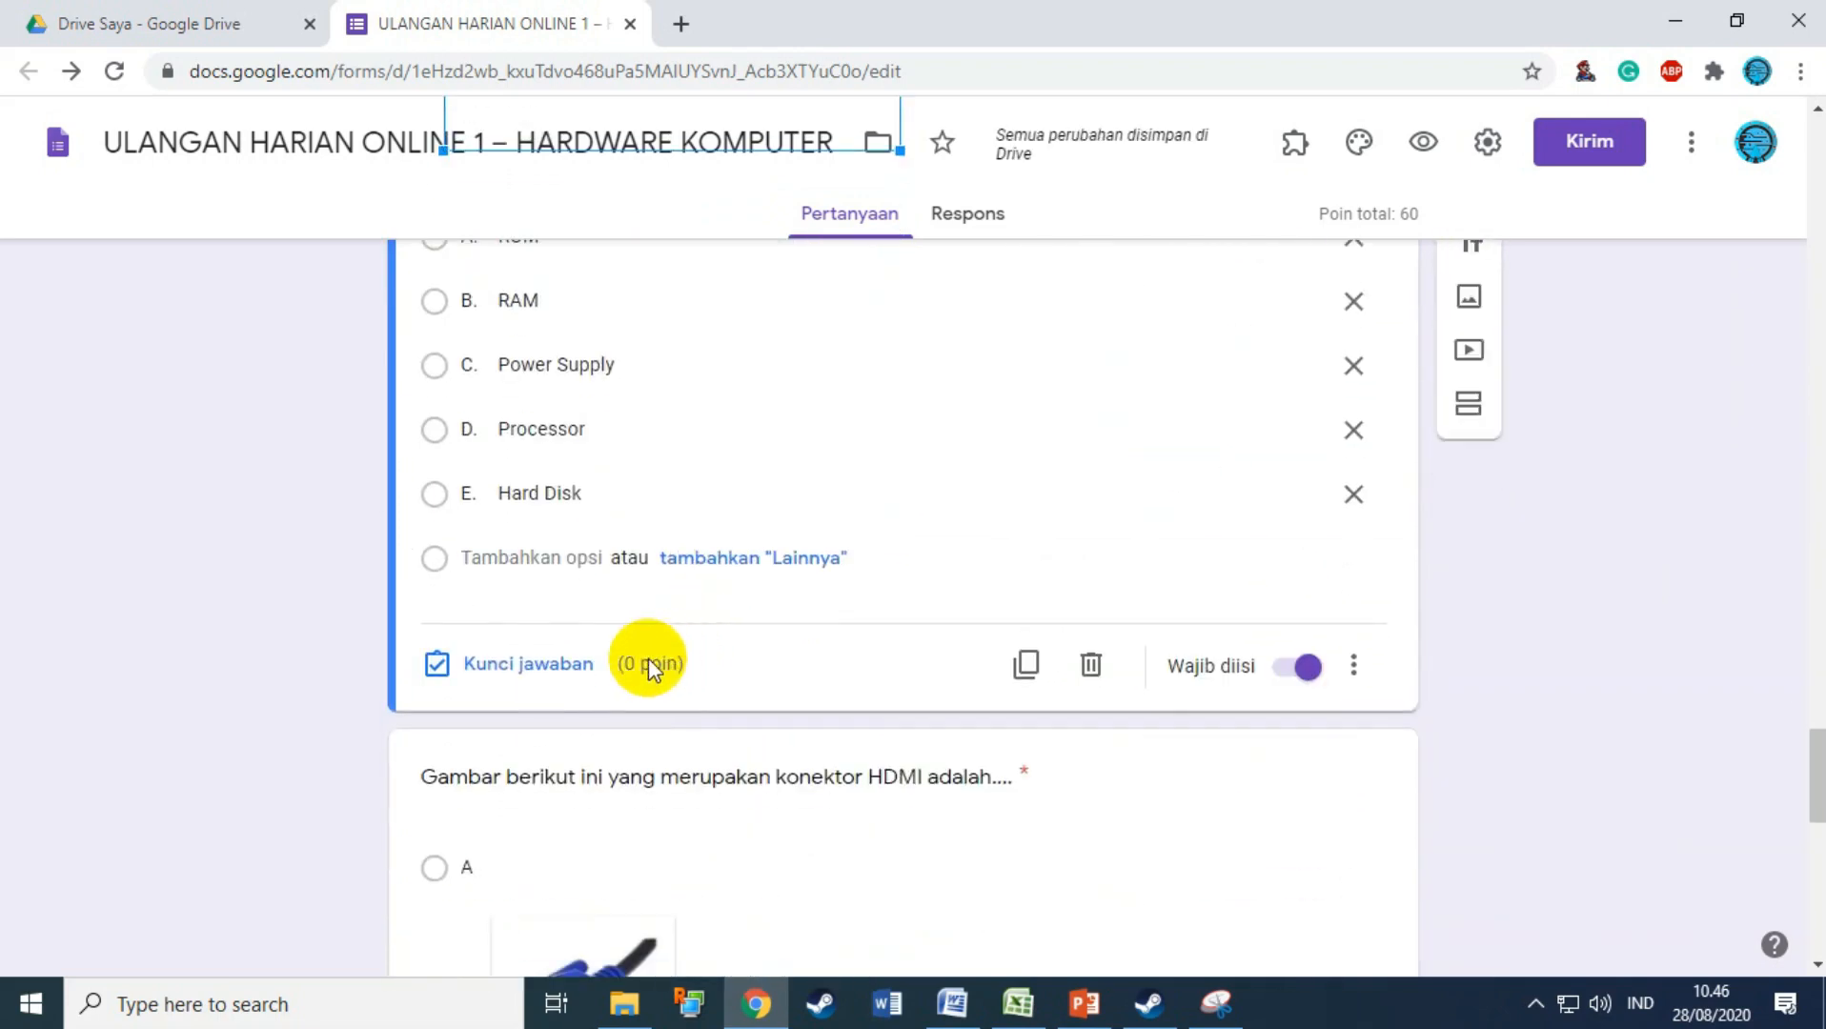
left_click(530, 661)
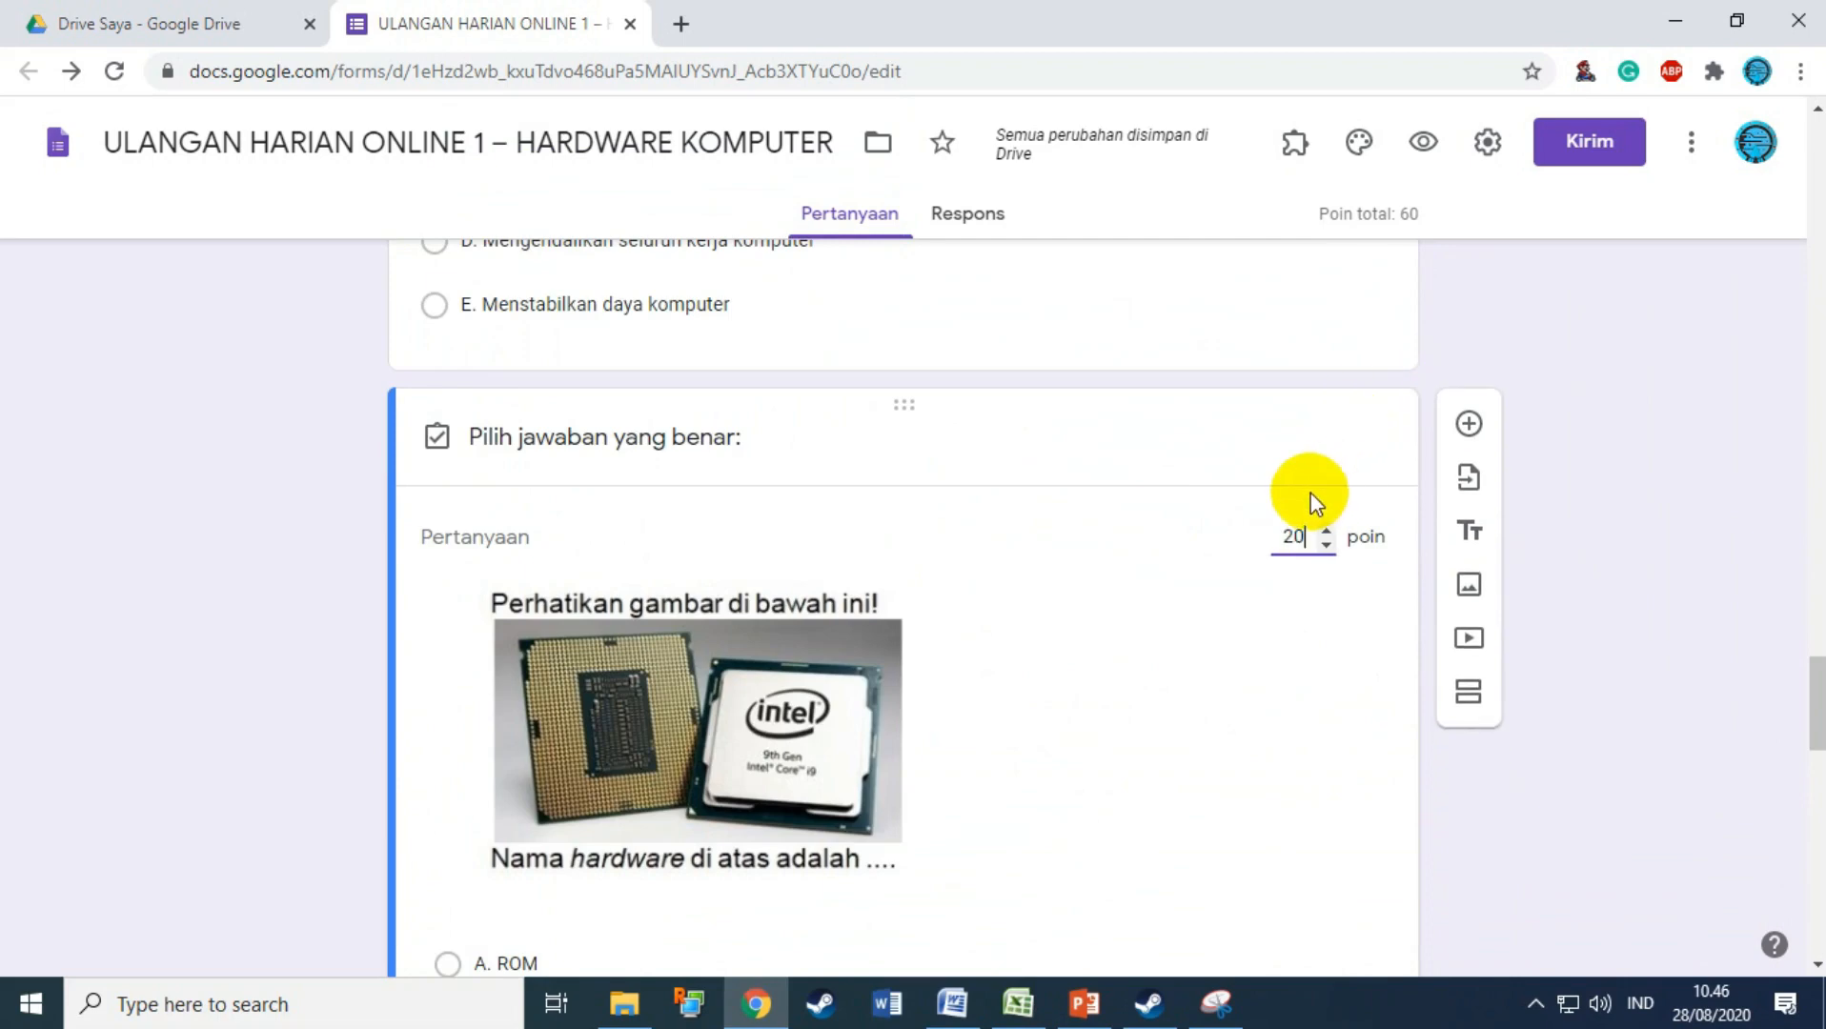
type("20")
scroll(1131, 532, "down", 4)
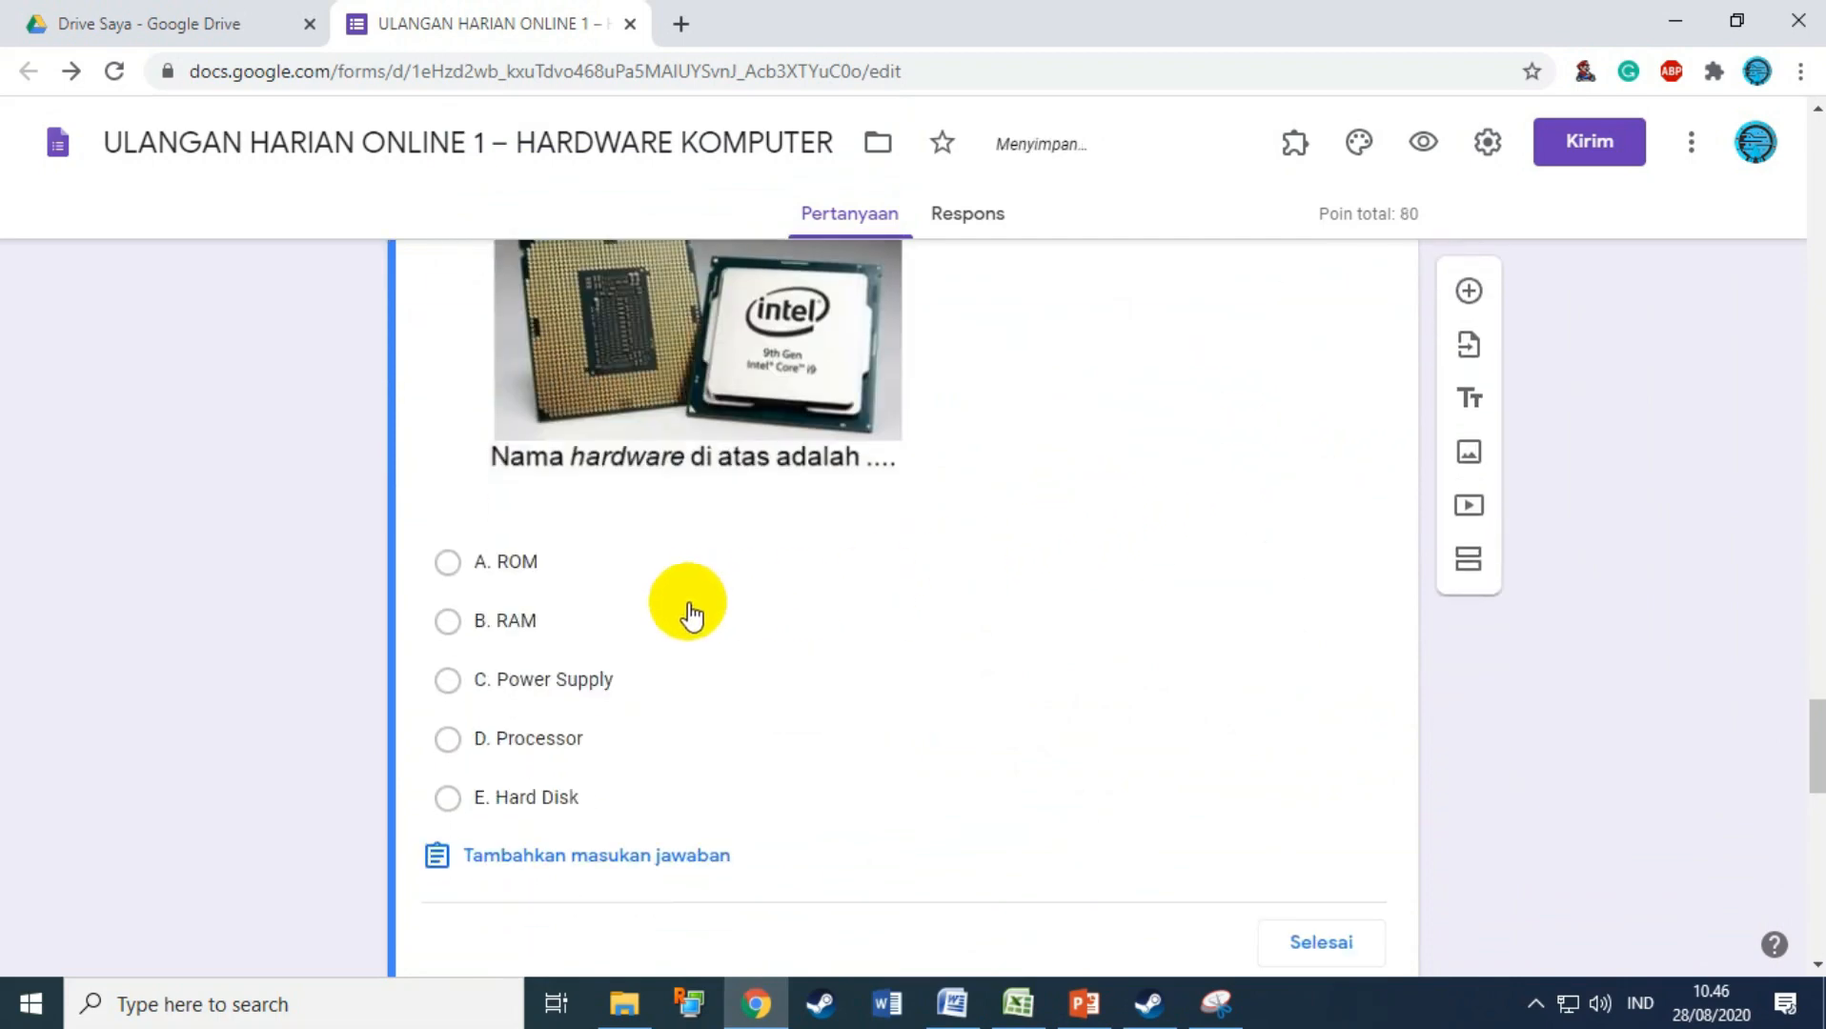
left_click(520, 739)
left_click(1292, 942)
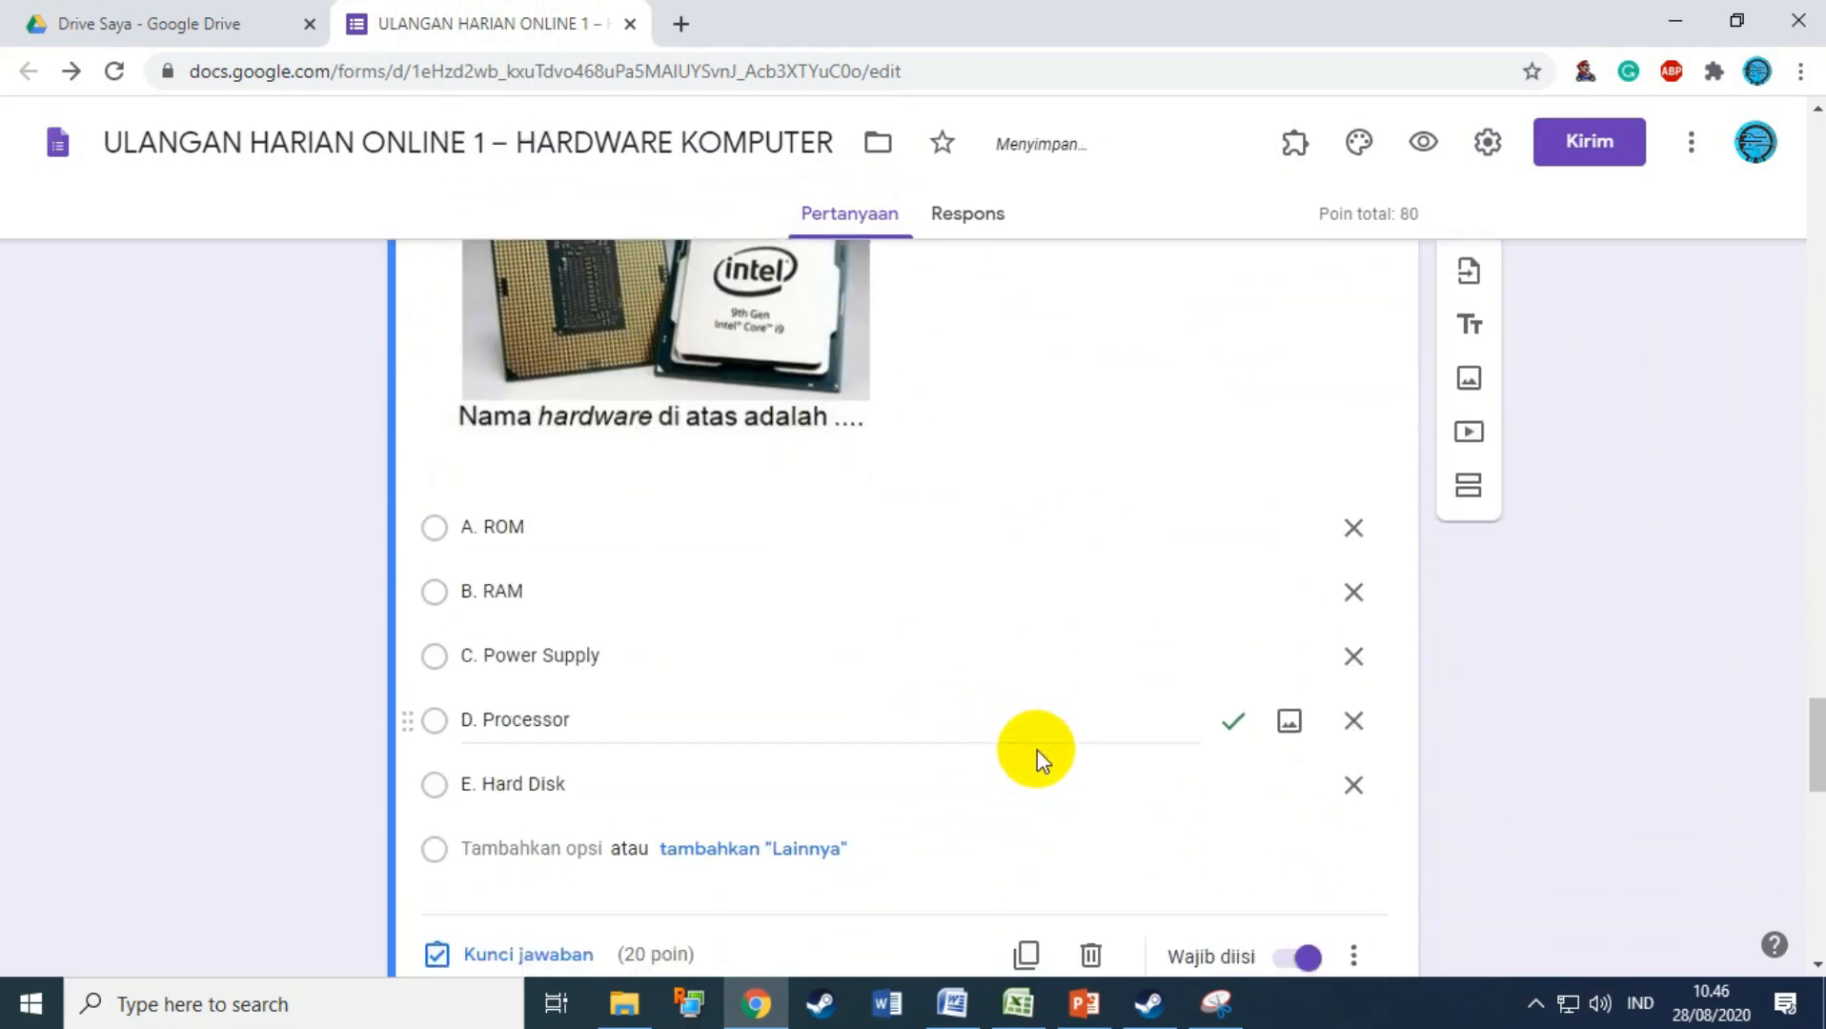
scroll(1035, 758, "down", 6)
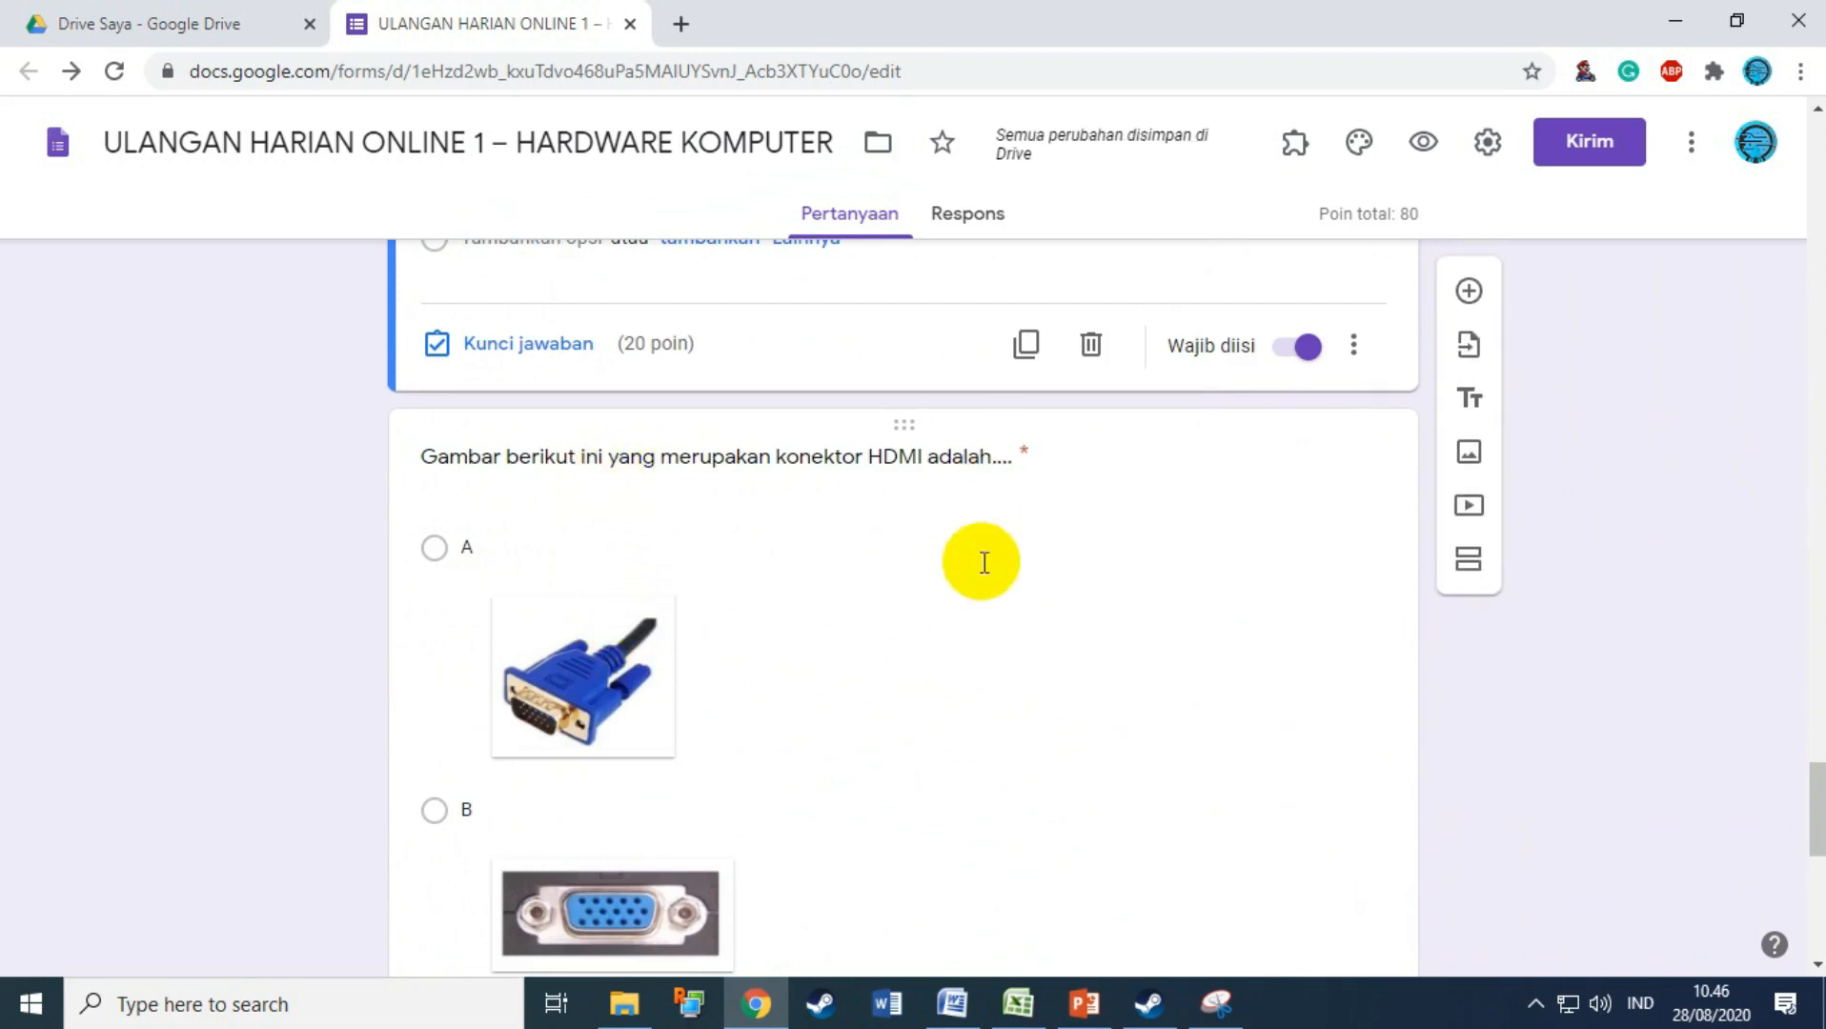
scroll(982, 533, "down", 4)
scroll(968, 621, "down", 5)
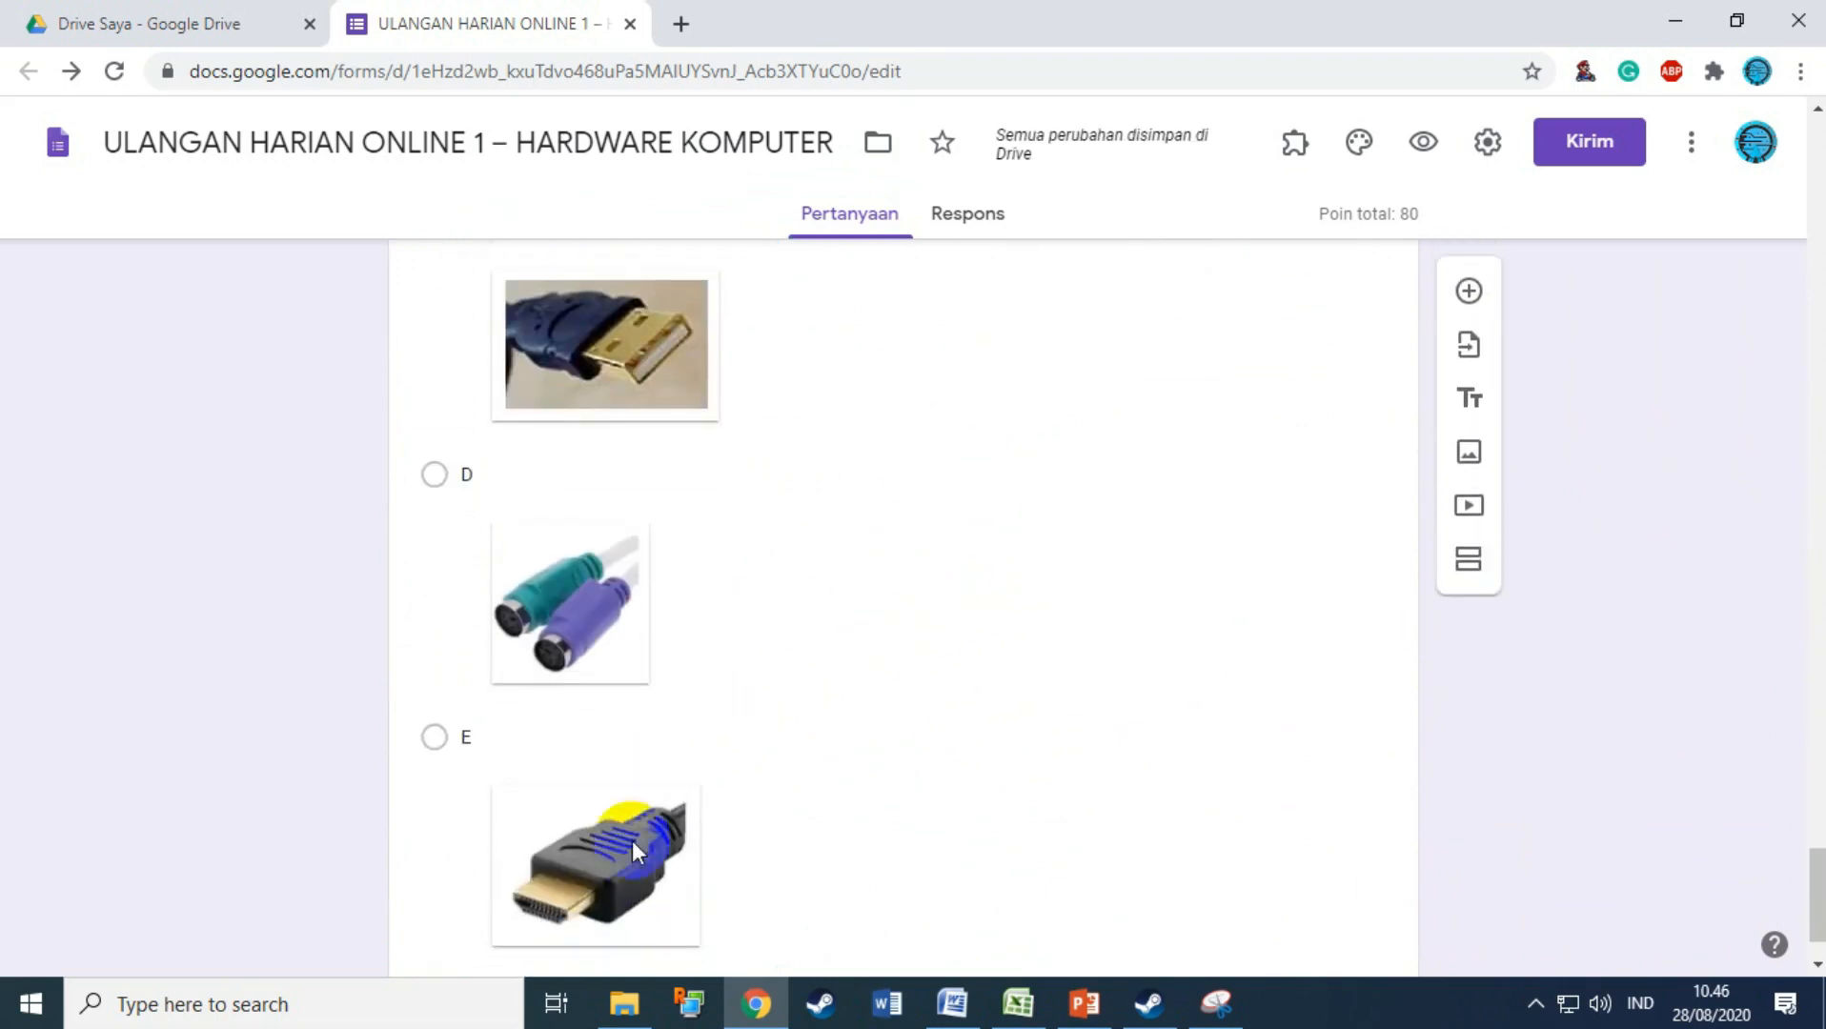
scroll(832, 758, "up", 10)
Step: Make the HDMI connector question worth 20 points with option E correct
left_click(641, 584)
scroll(753, 610, "down", 10)
left_click(515, 837)
scroll(1212, 569, "up", 10)
scroll(1268, 598, "down", 3)
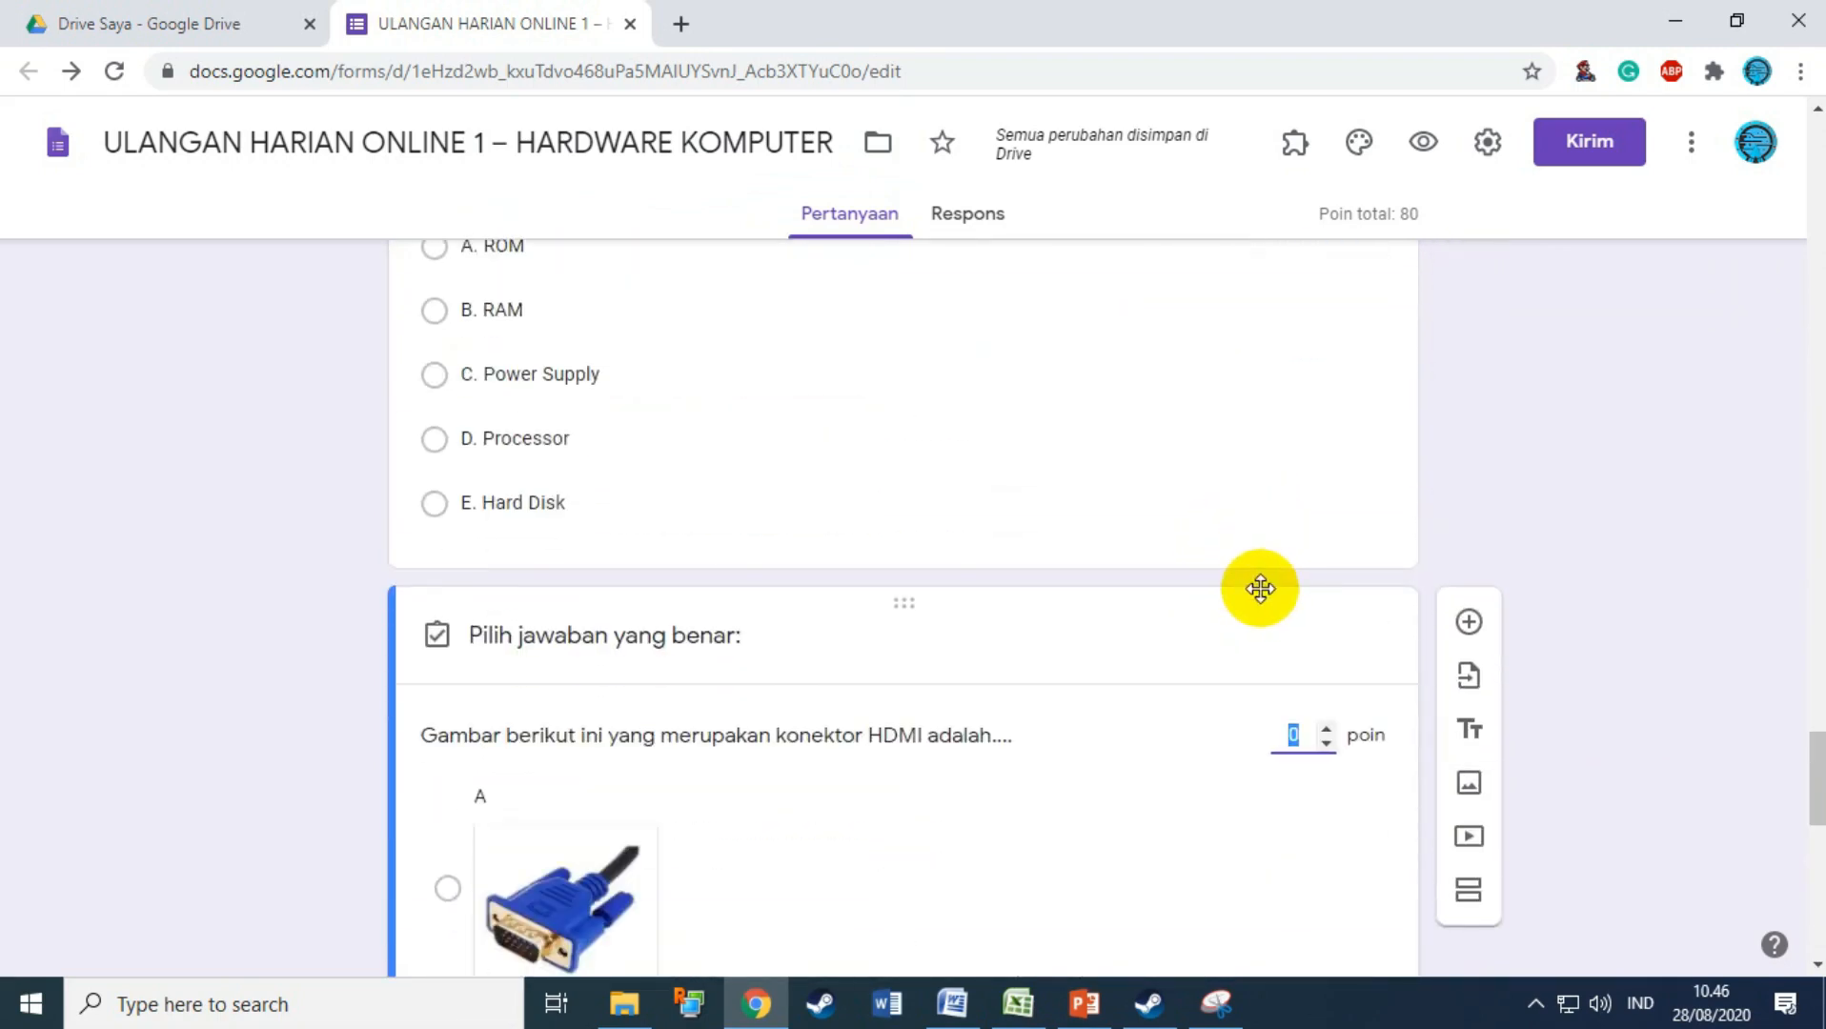
scroll(985, 724, "down", 10)
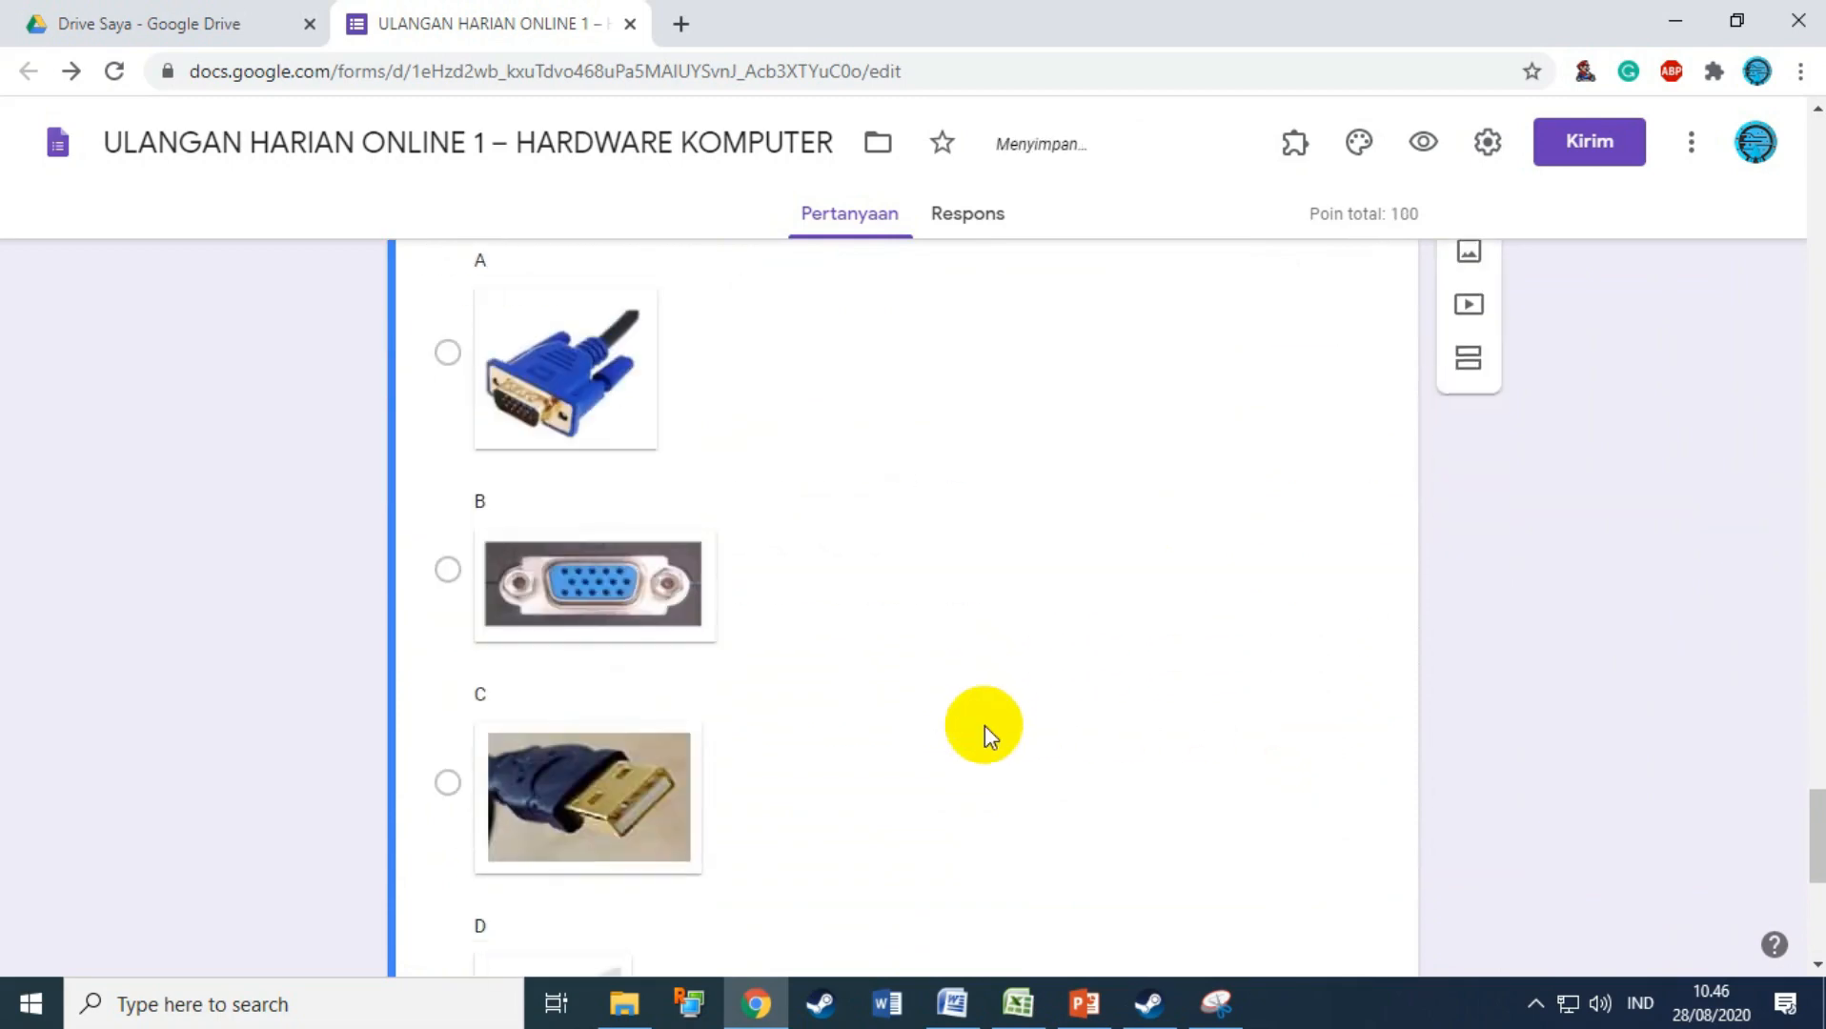
left_click(448, 722)
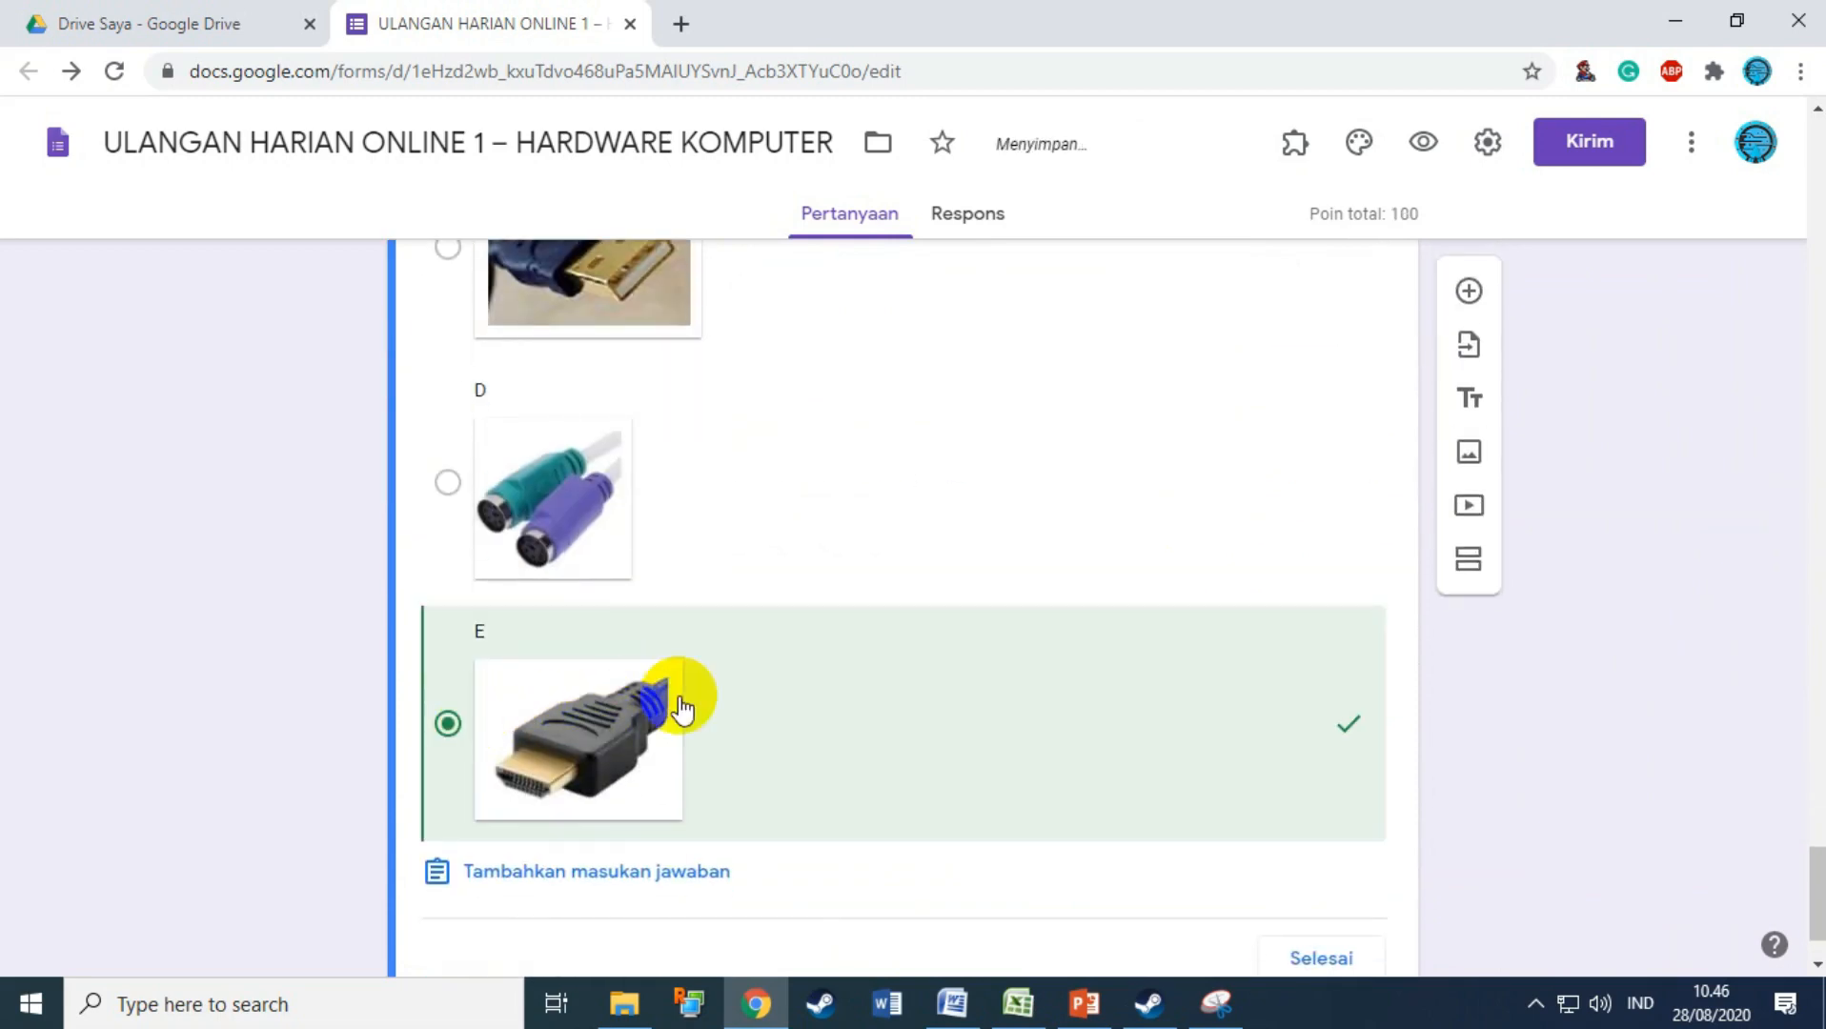
scroll(1235, 644, "down", 1)
left_click(1316, 844)
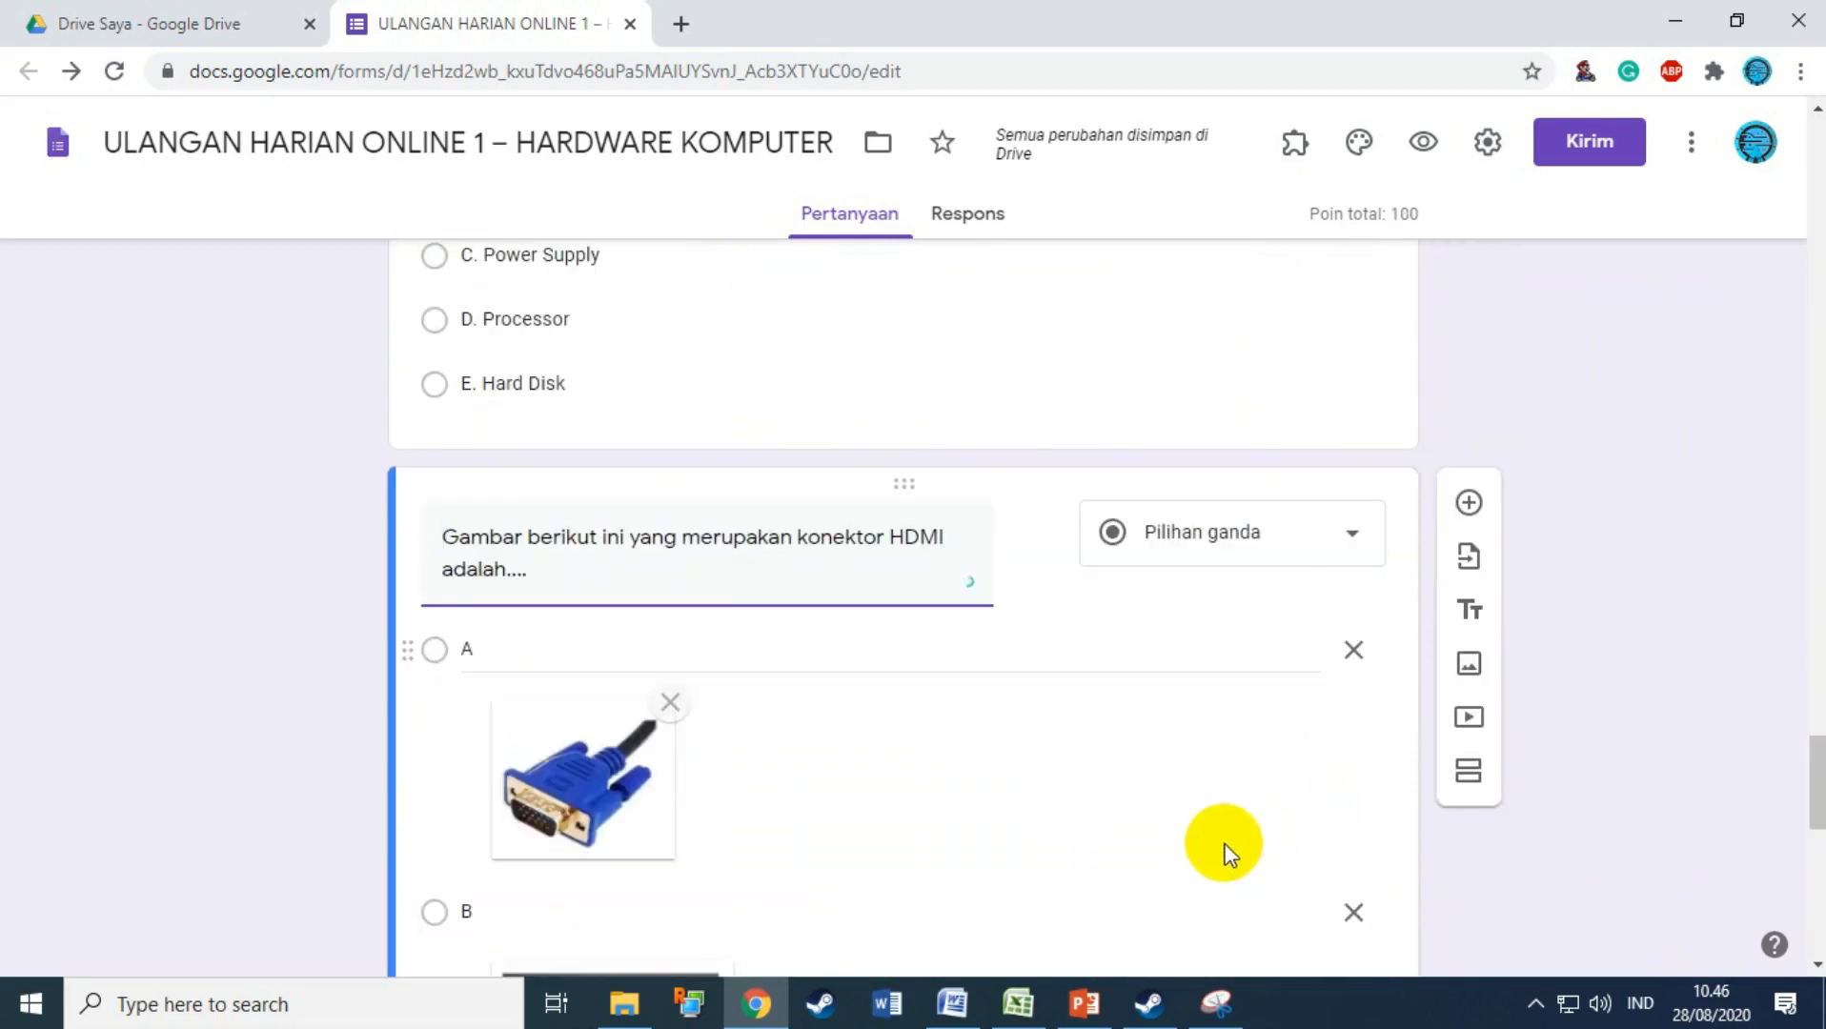
scroll(901, 760, "up", 10)
scroll(905, 761, "up", 20)
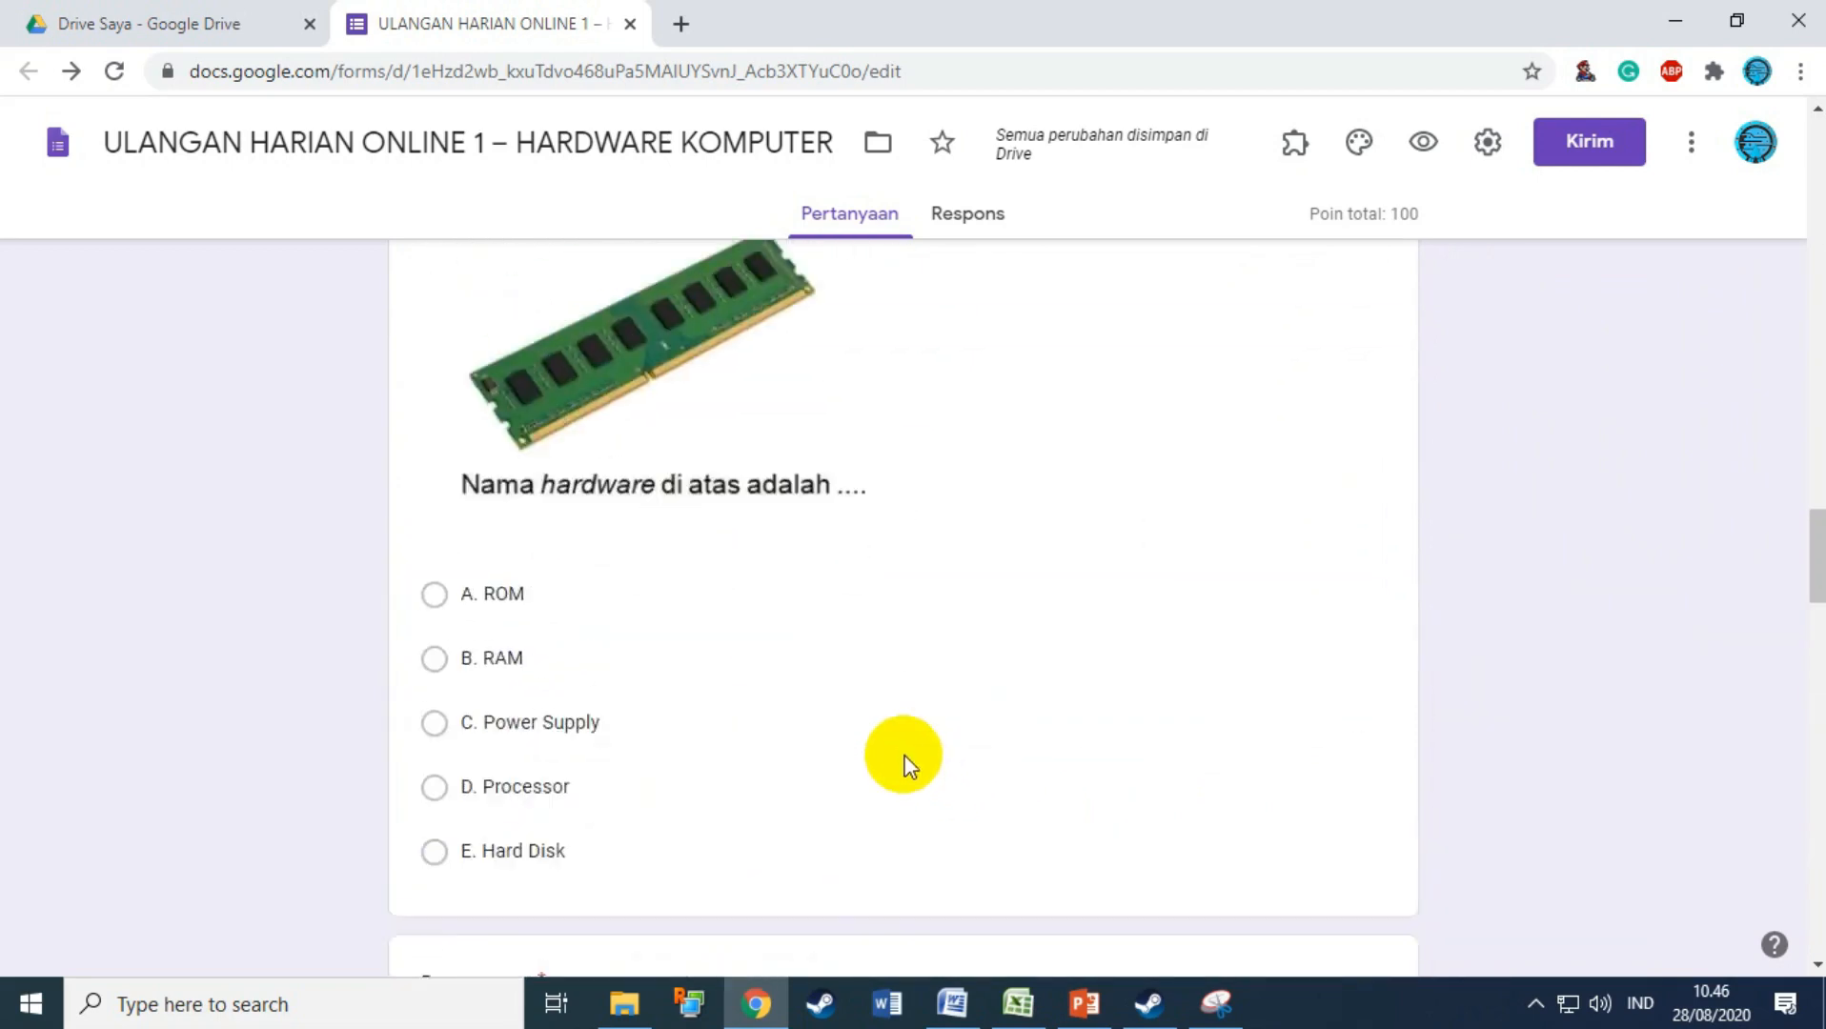
scroll(905, 756, "up", 8)
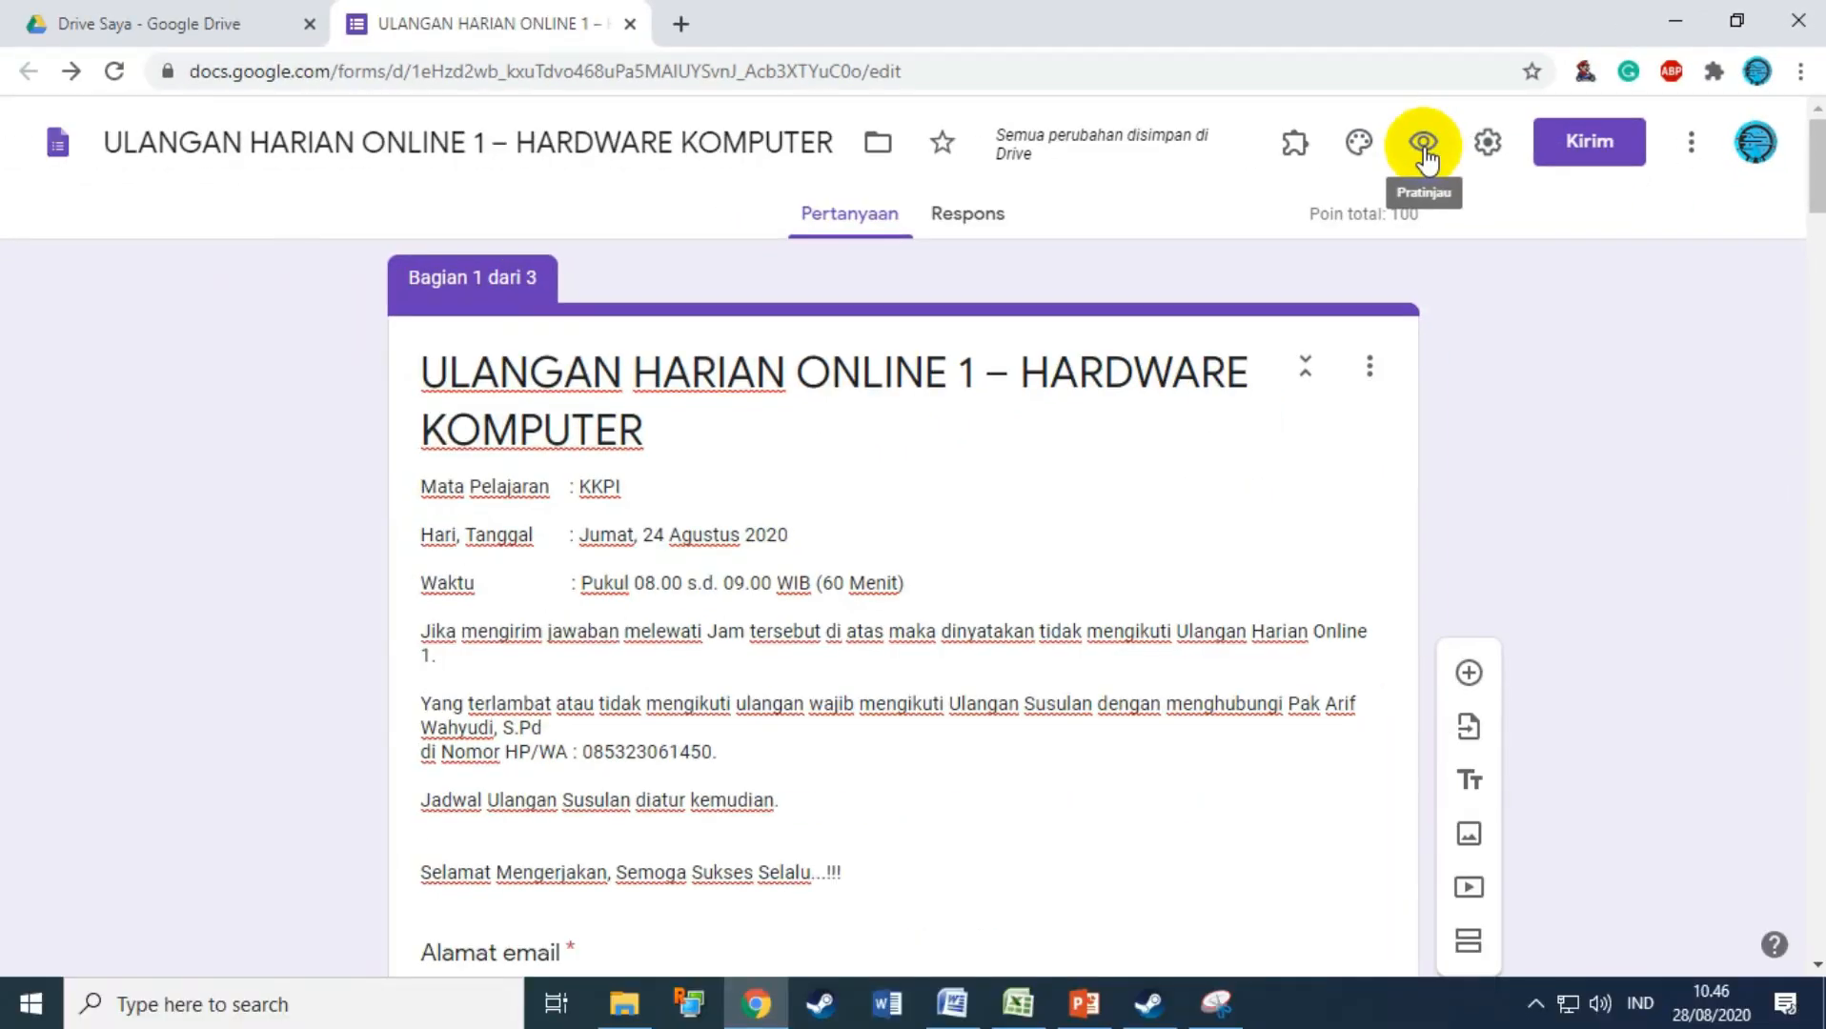
Step: Untick 'Kumpulkan alamat email' in Setelan and save the settings
left_click(1022, 300)
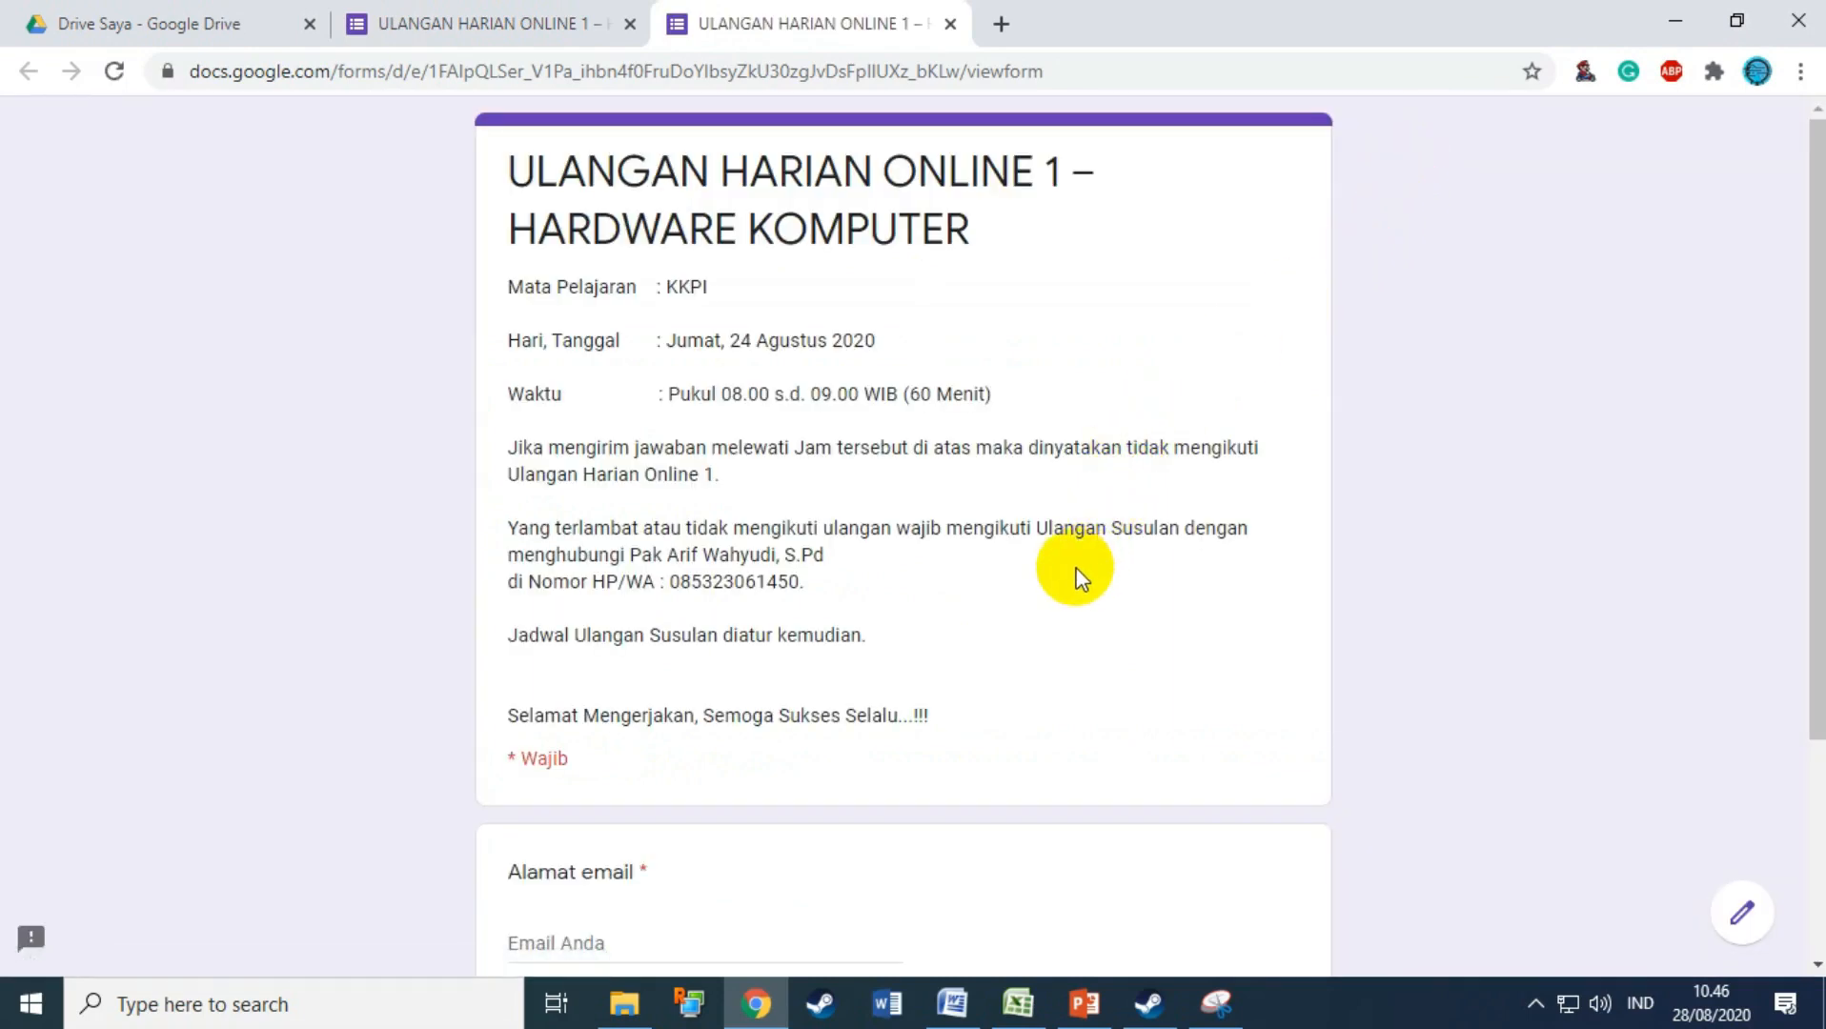
left_click(441, 23)
left_click(1482, 145)
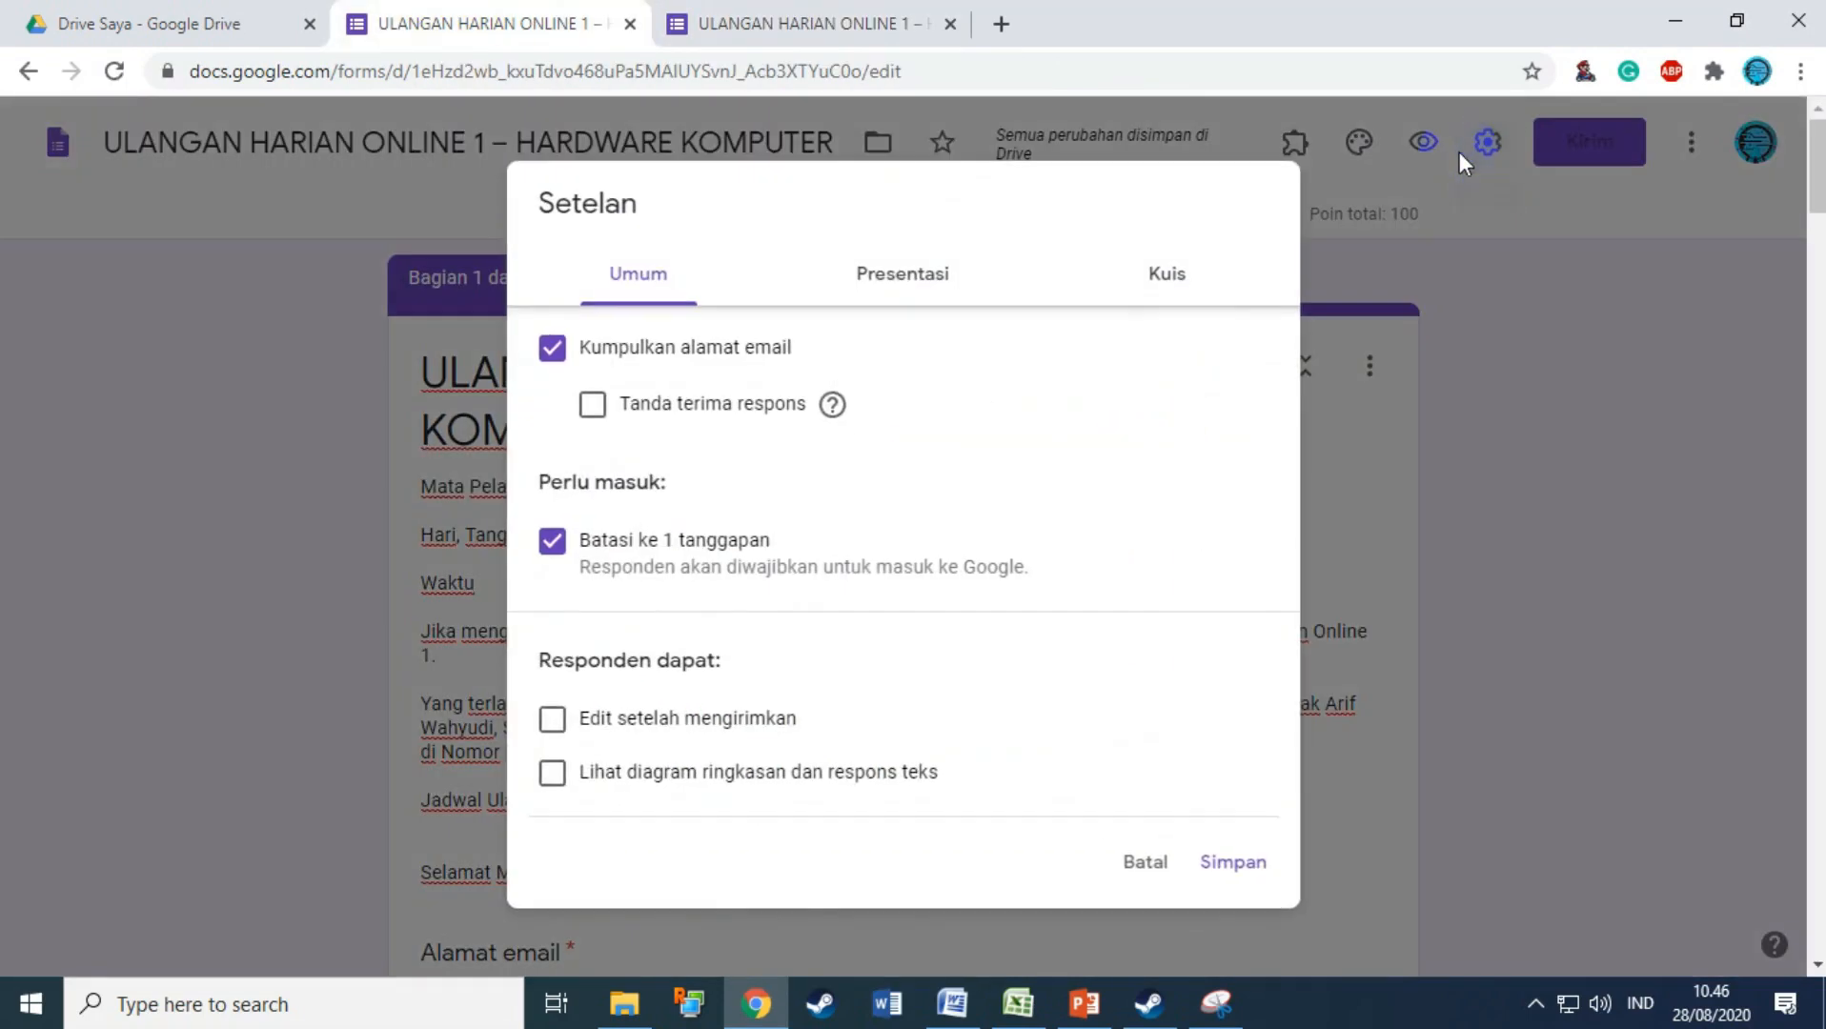
left_click(643, 348)
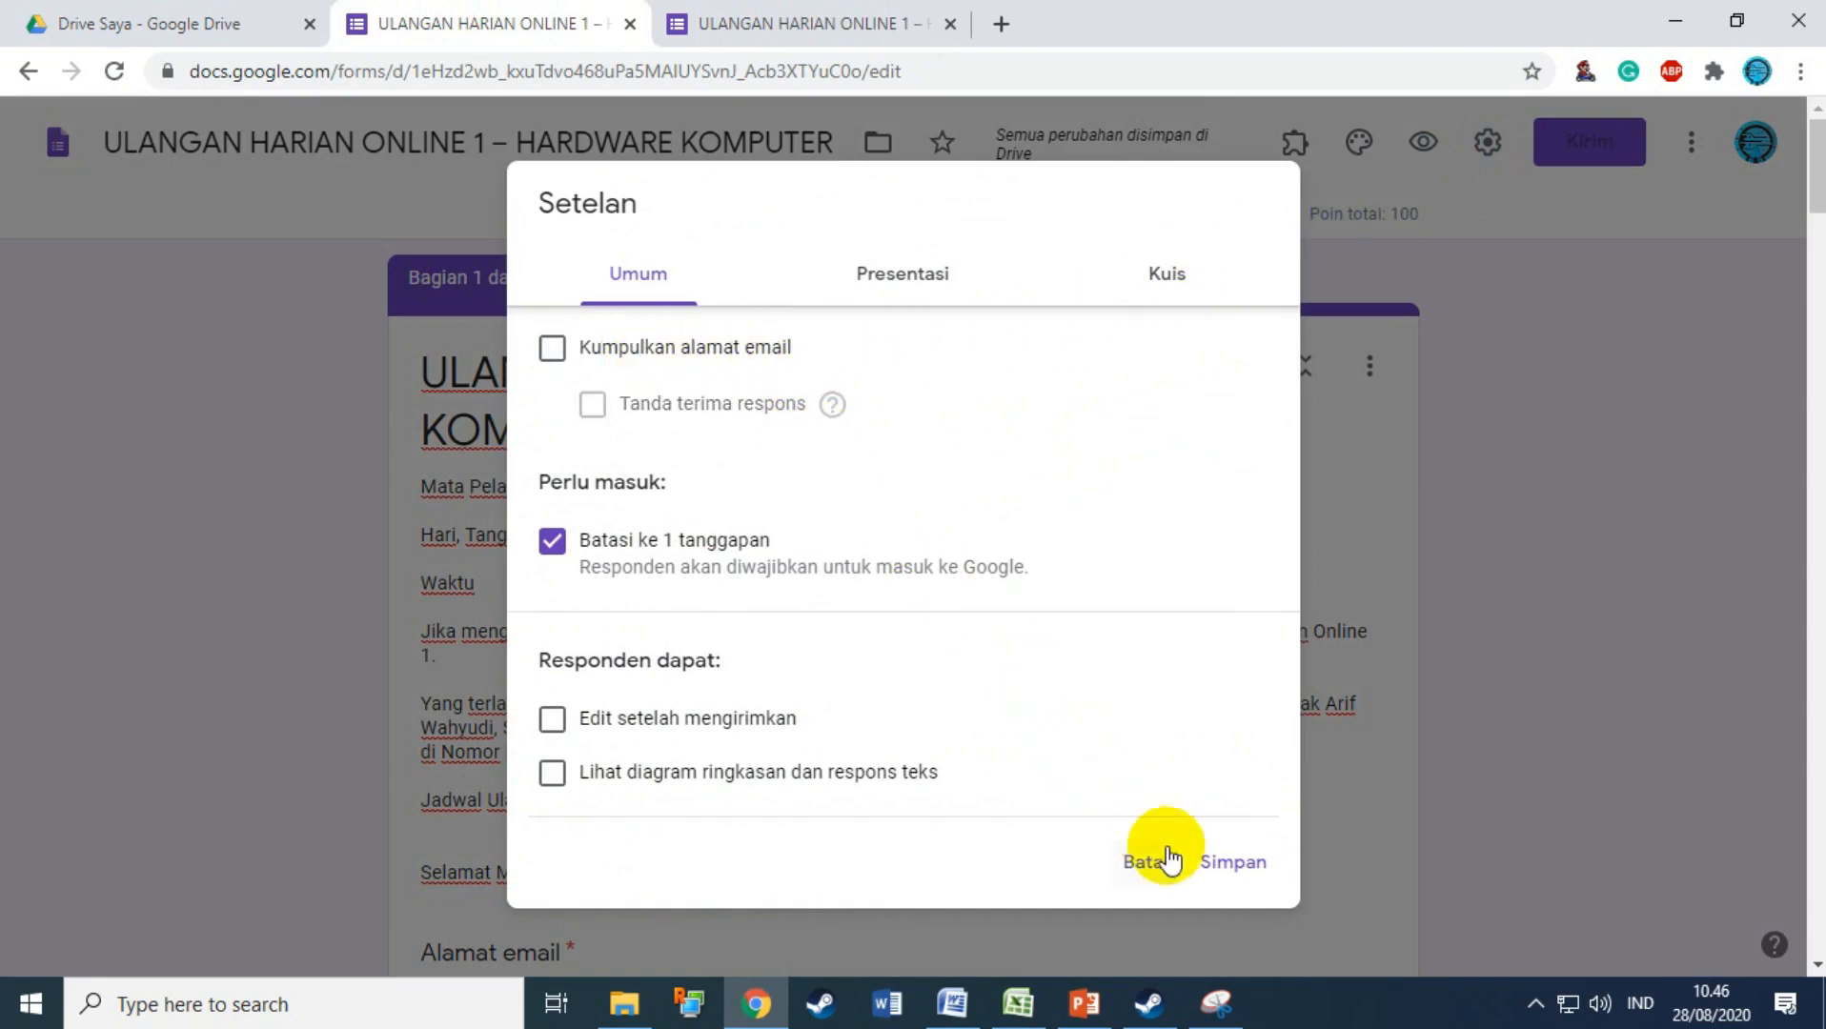
left_click(1230, 862)
Step: Replace the old preview with a fresh one and continue to the student details page
left_click(949, 23)
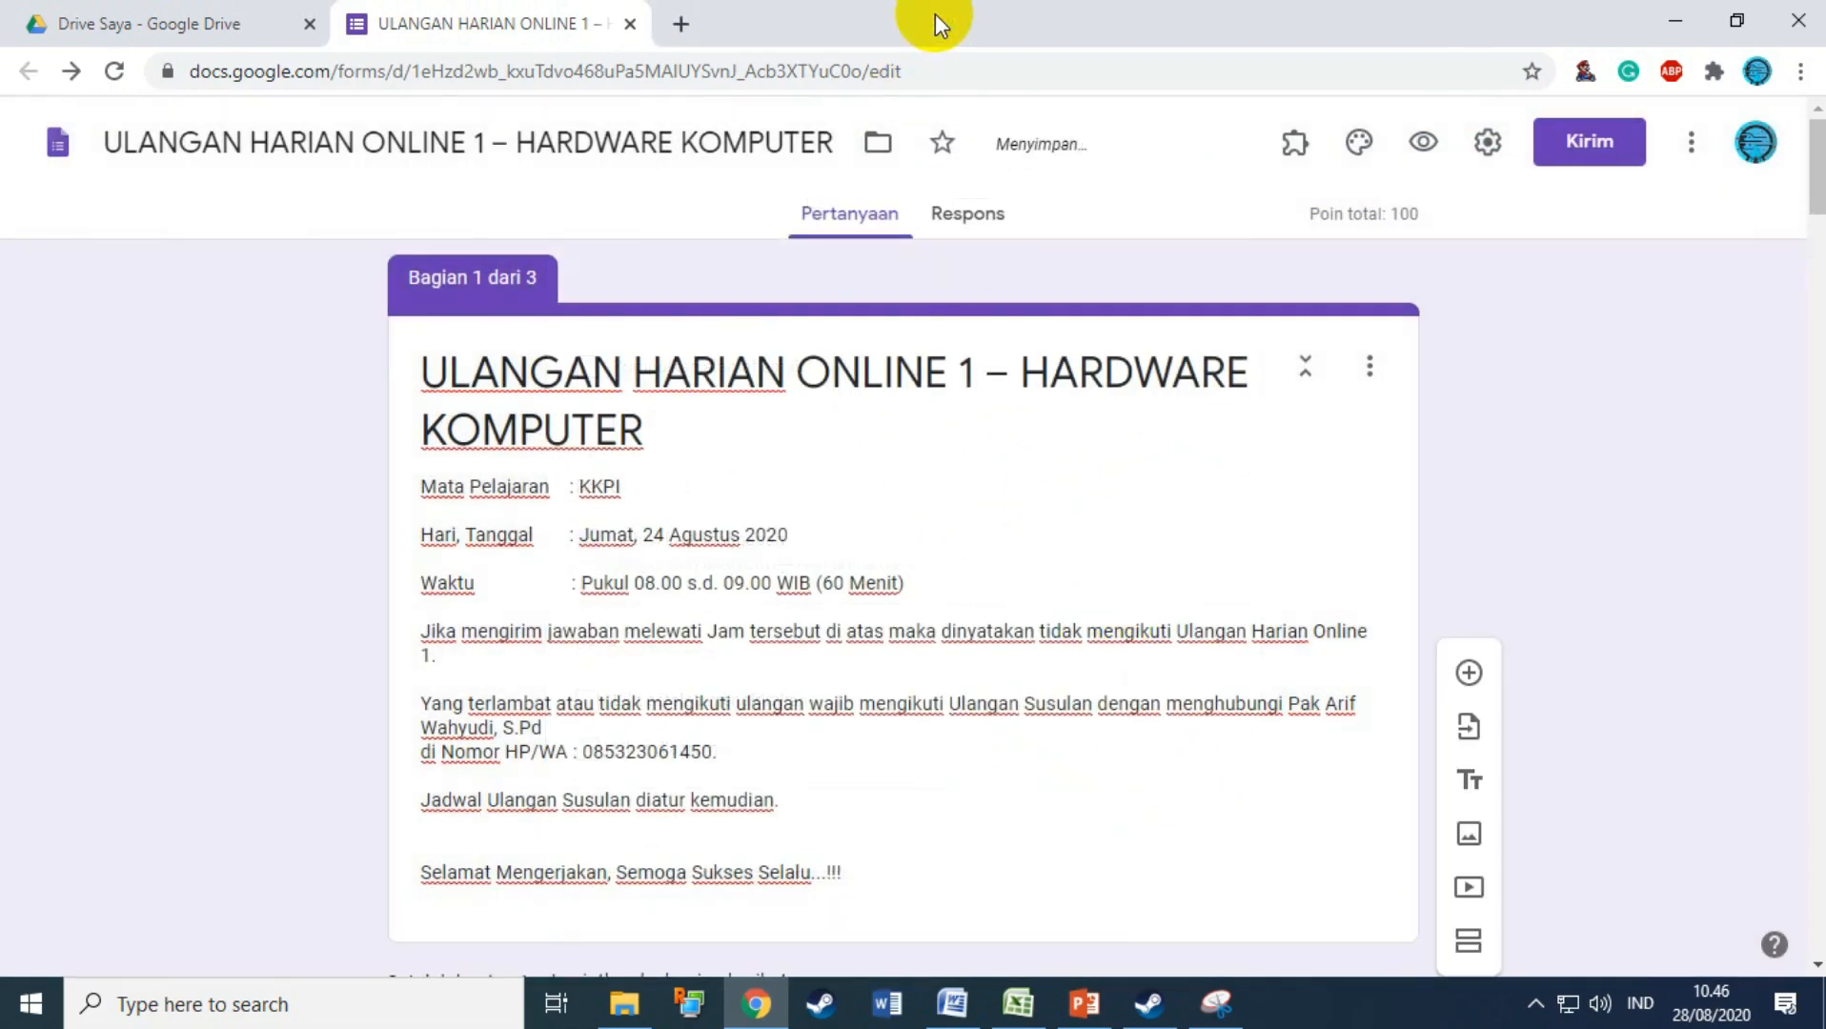
left_click(1430, 162)
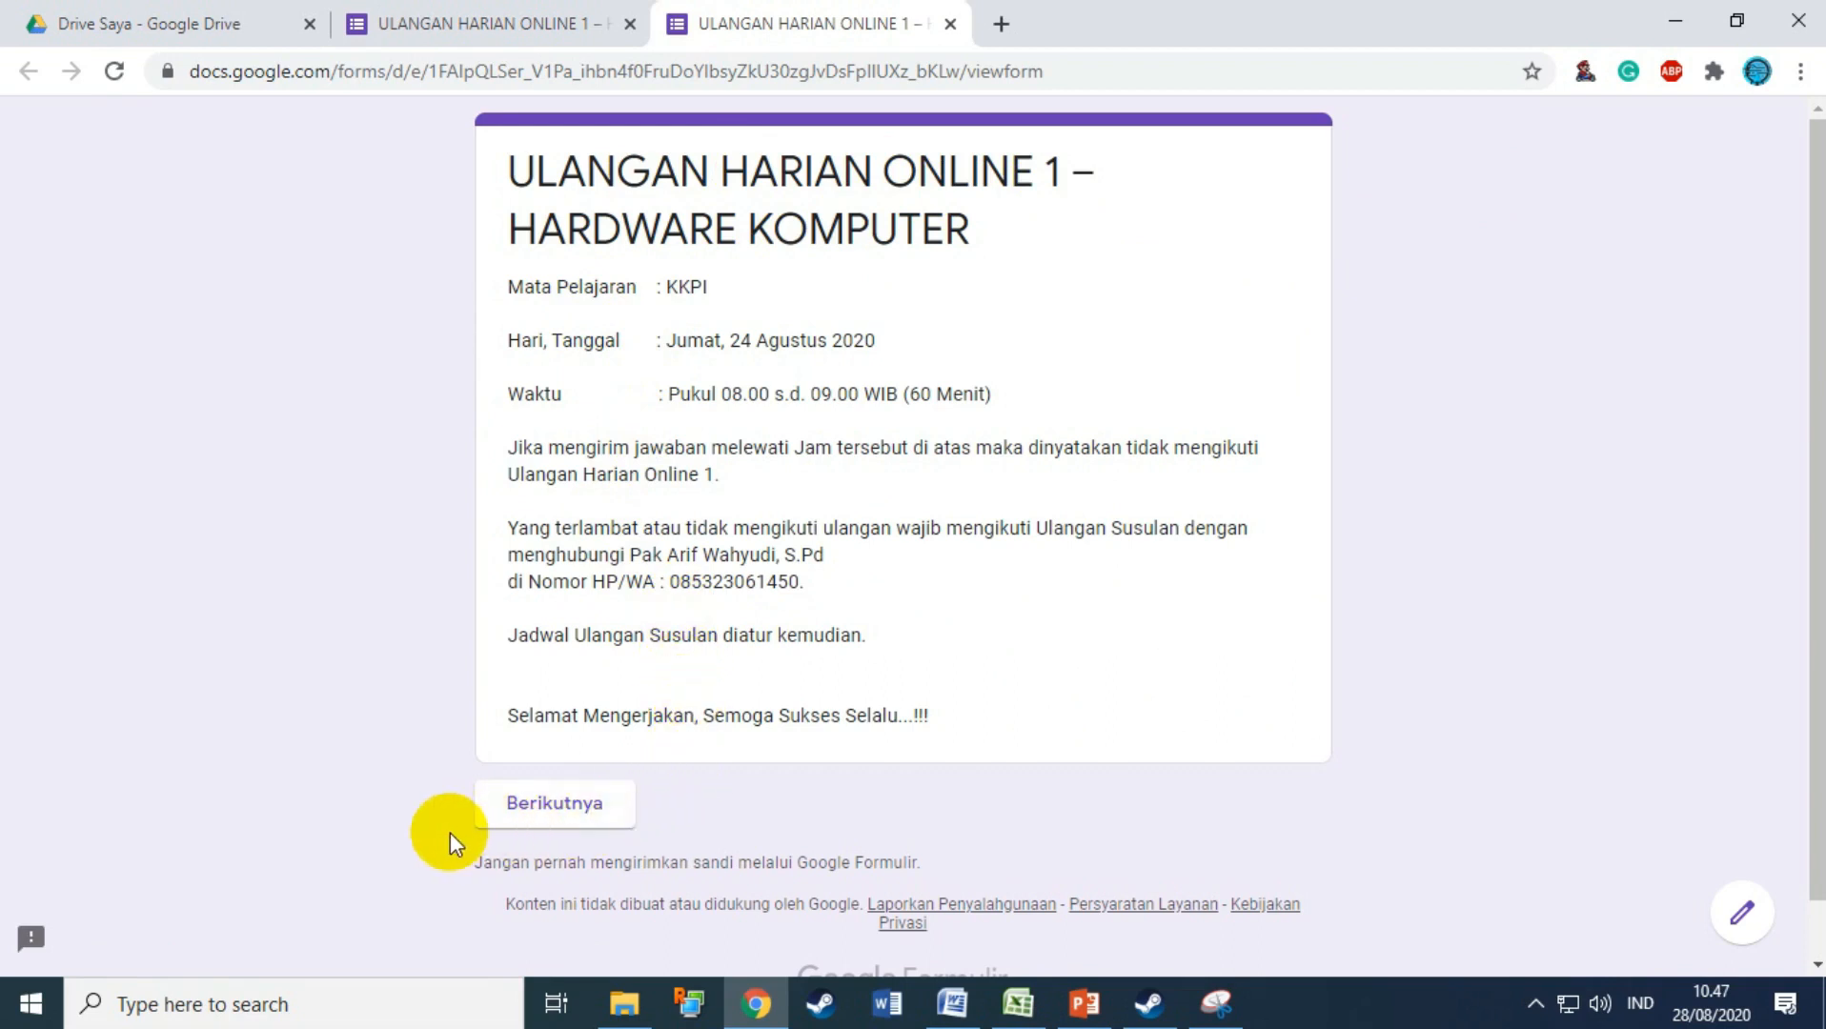
left_click(539, 807)
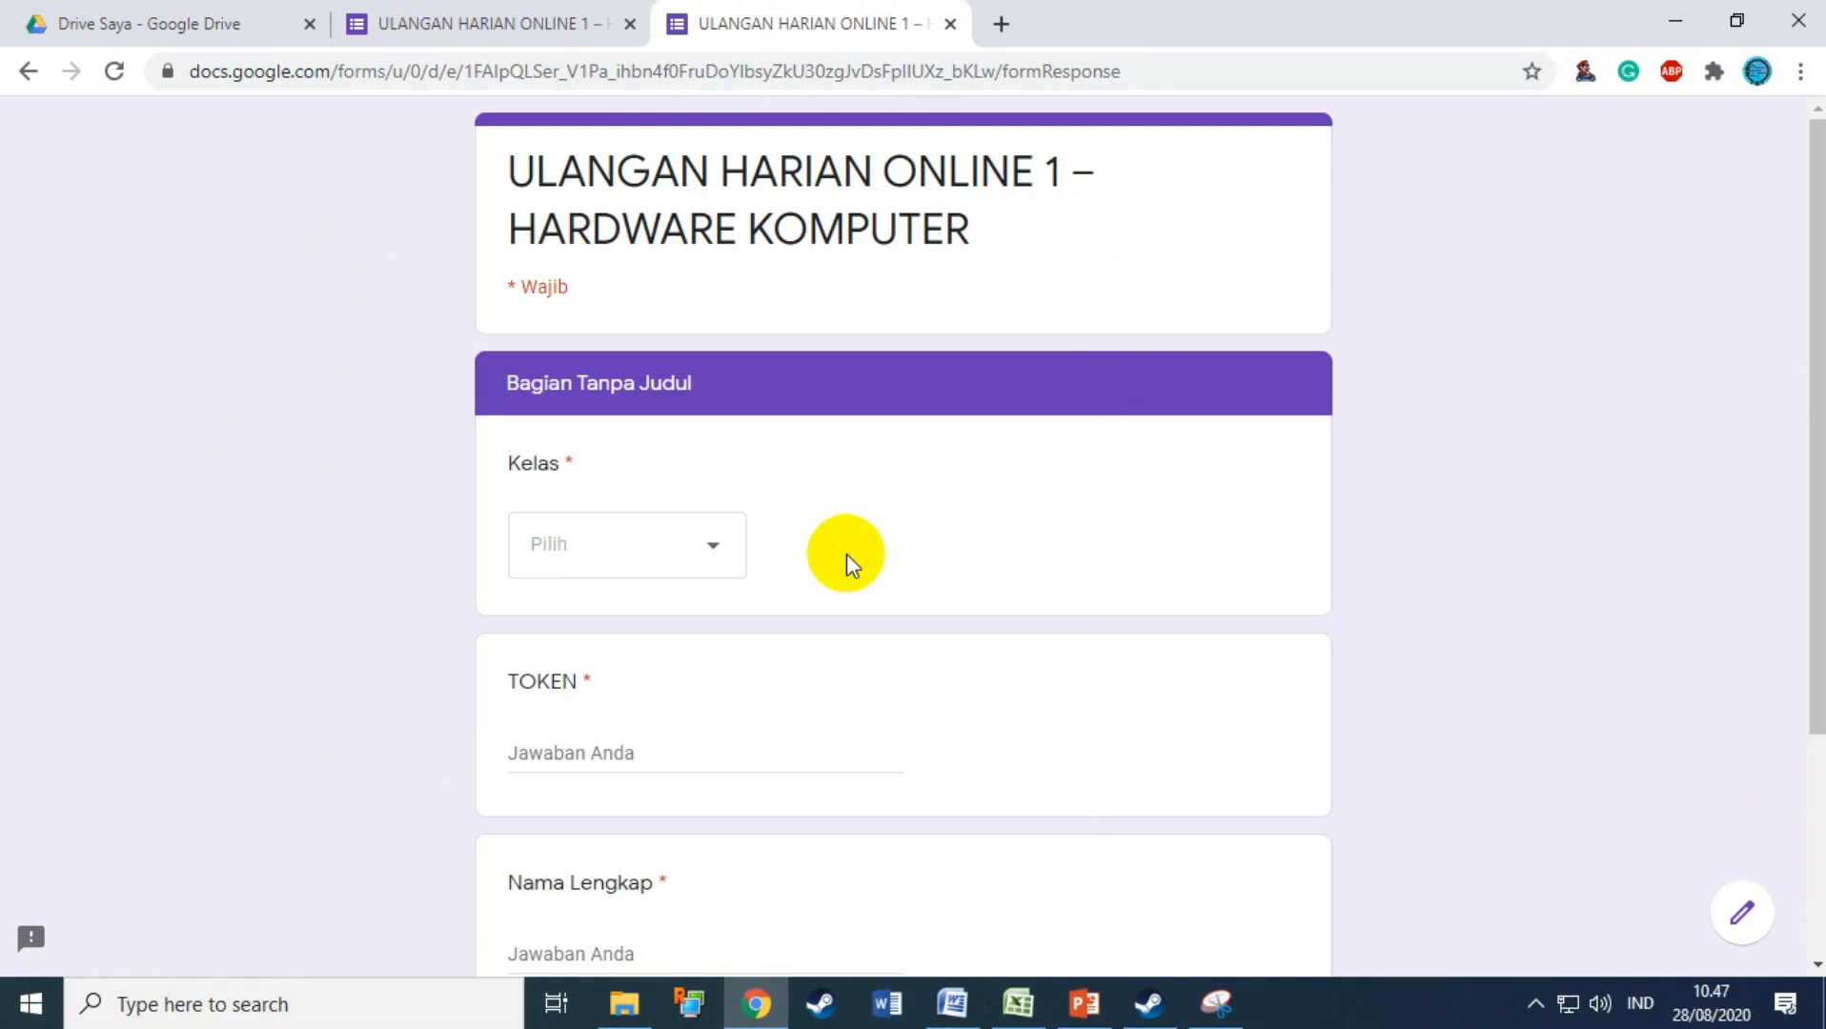
Step: Choose class X AK – 1 in the preview's Kelas list
scroll(848, 553, "down", 3)
scroll(850, 548, "up", 3)
scroll(853, 545, "down", 1)
scroll(863, 543, "up", 1)
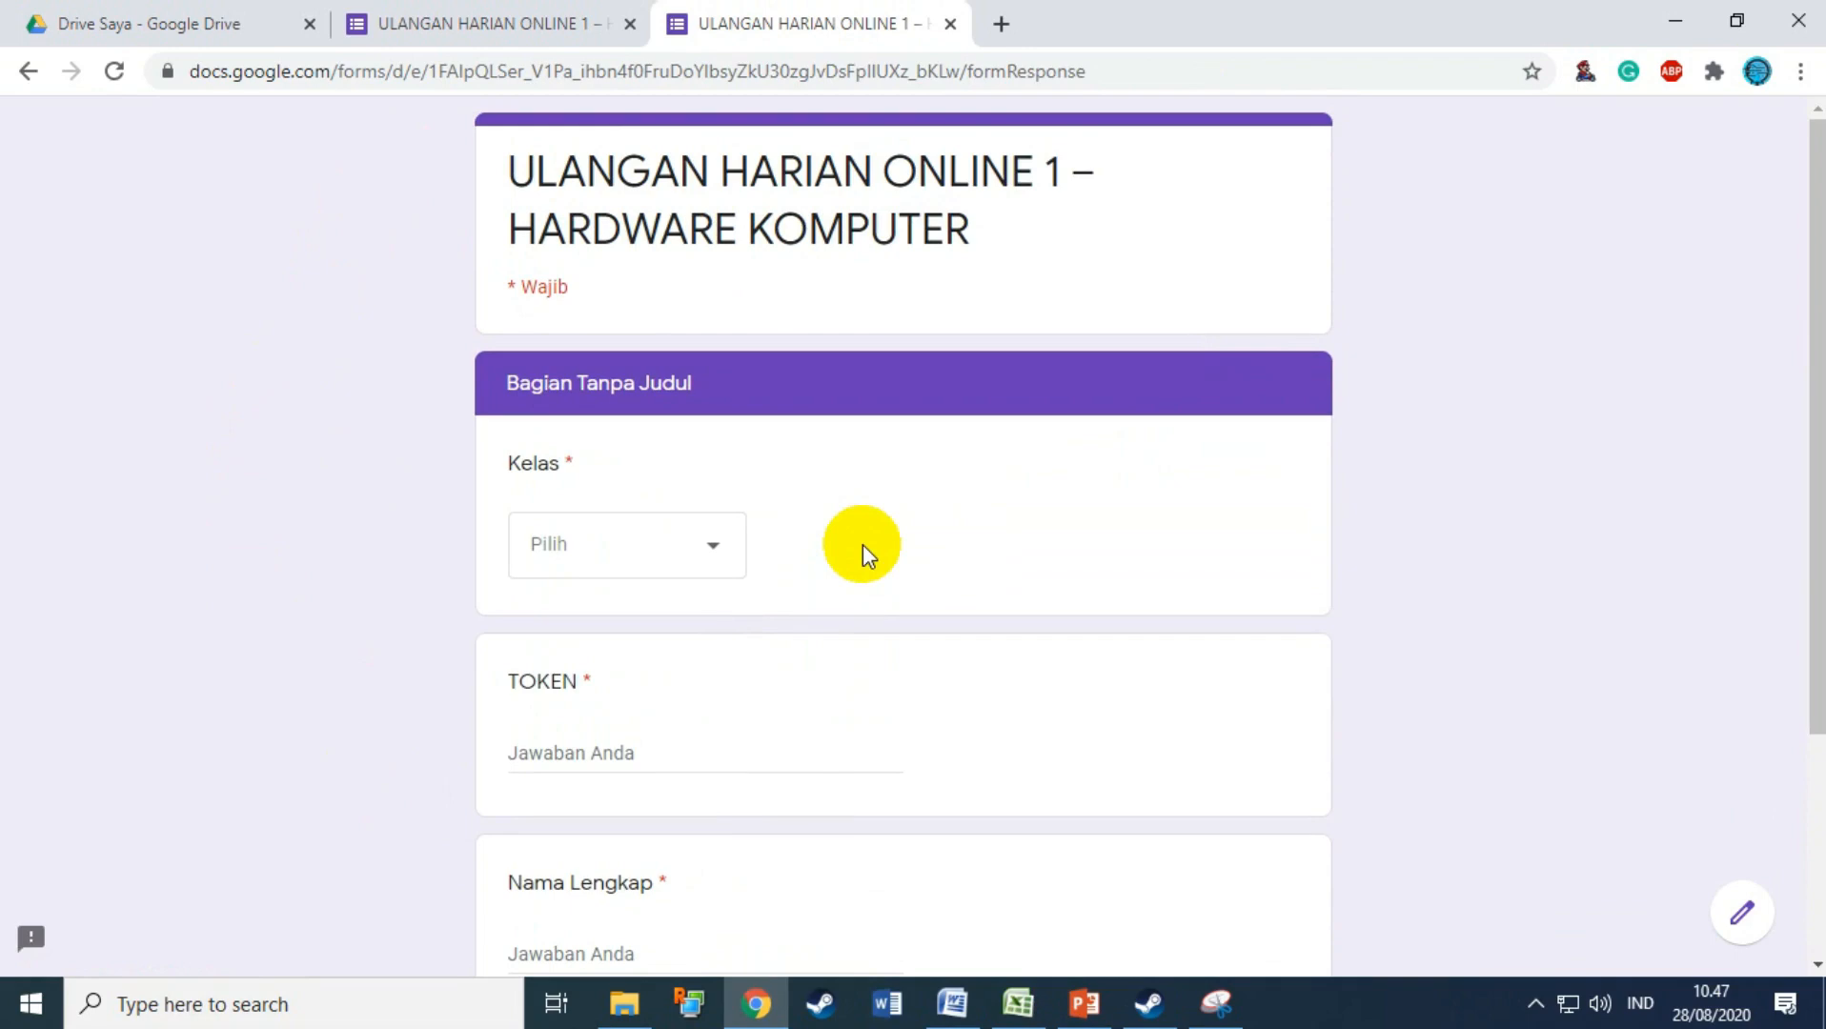
scroll(862, 546, "down", 2)
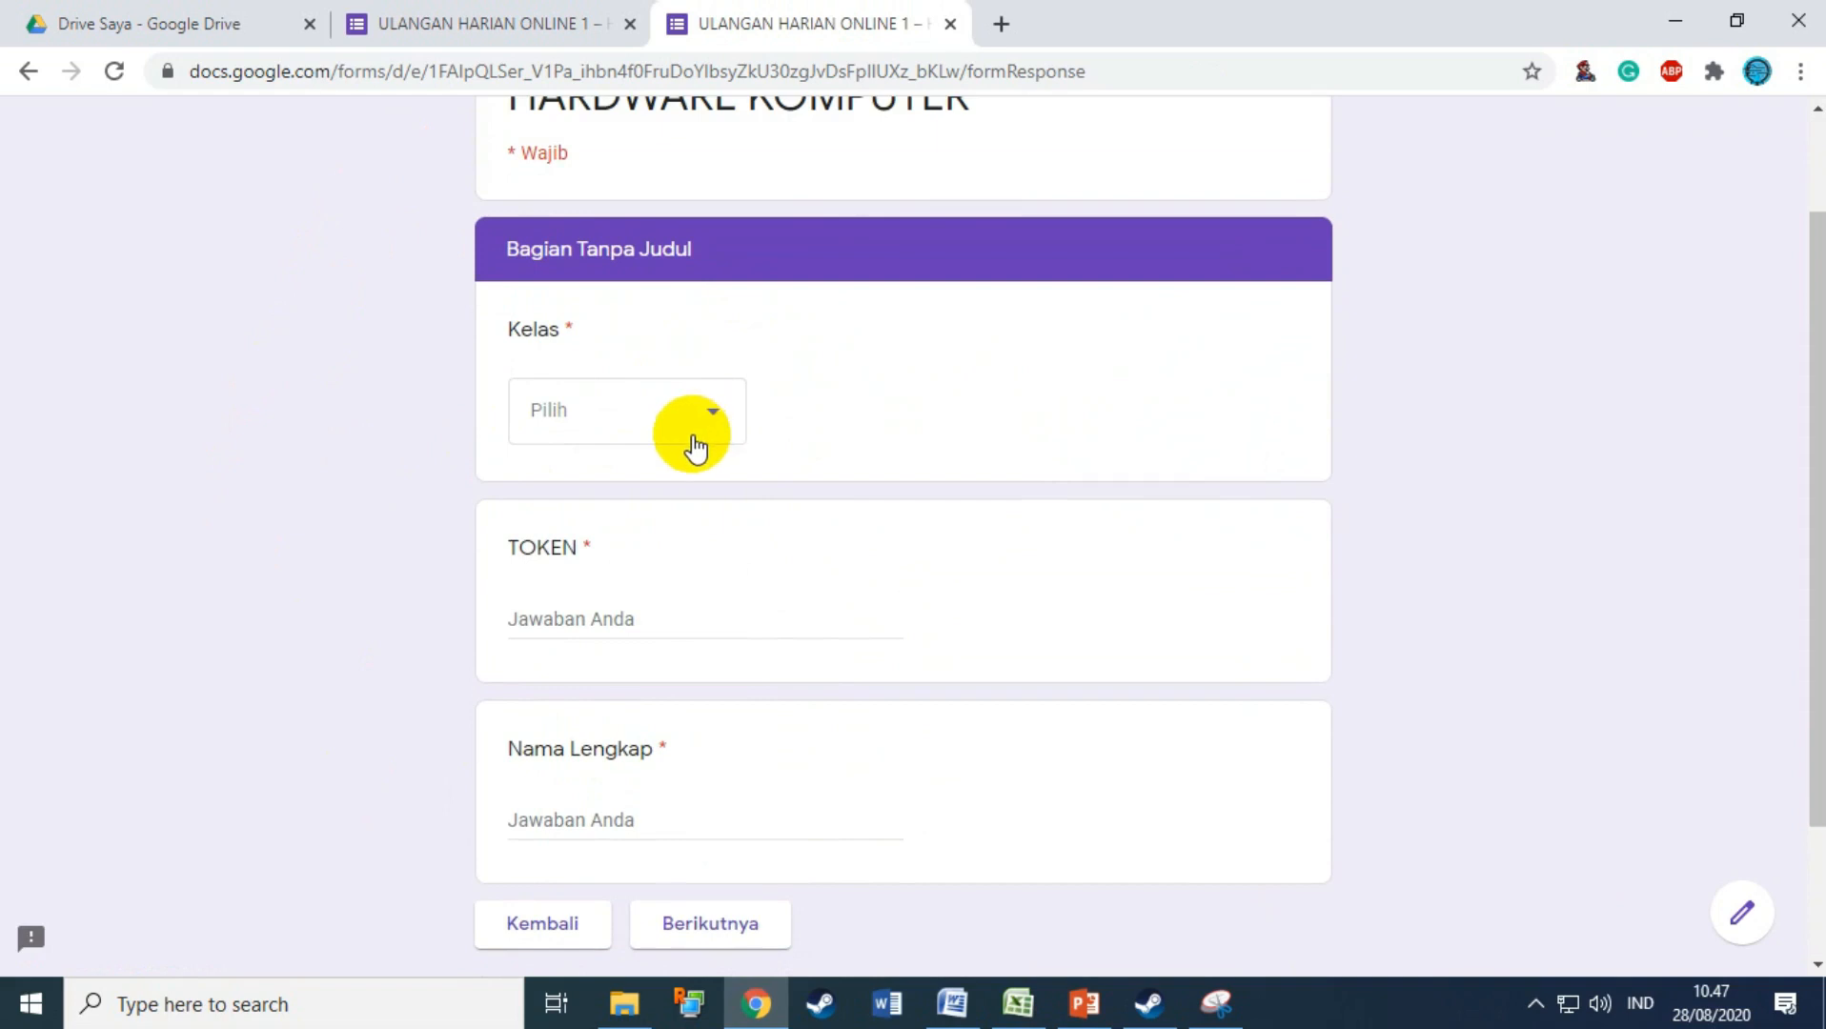
left_click(729, 422)
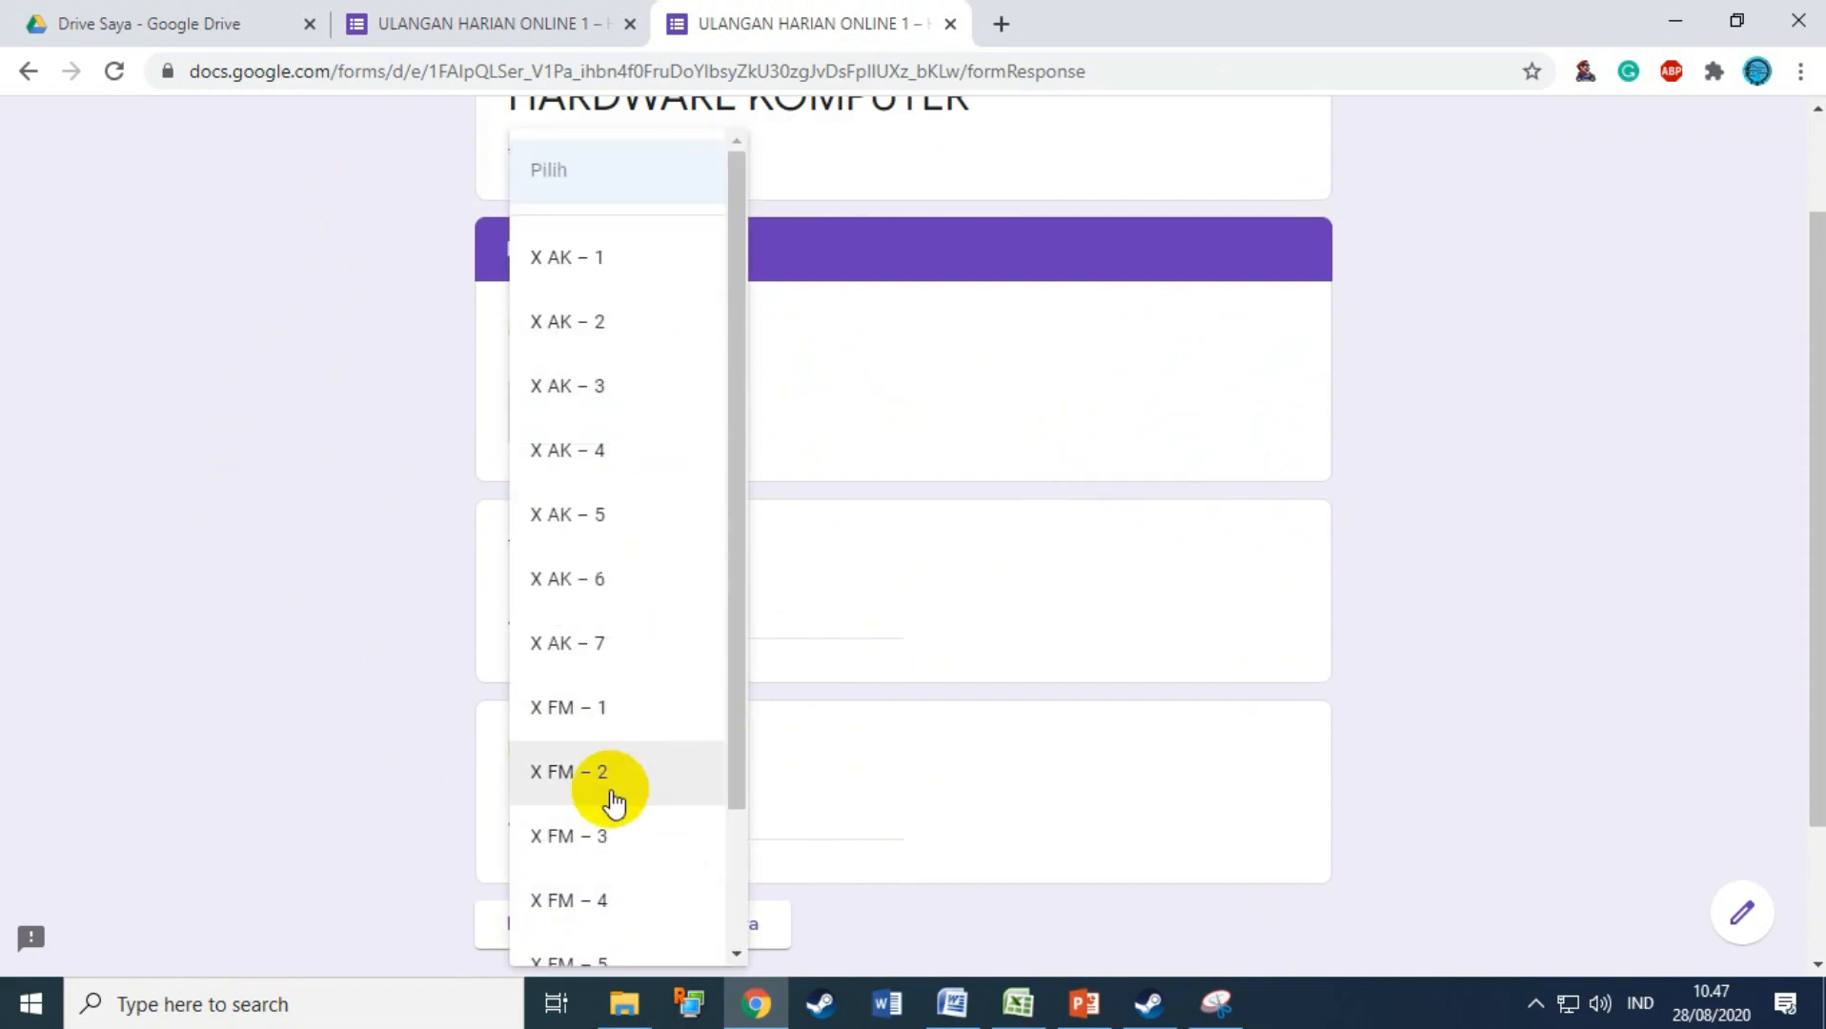
left_click(591, 281)
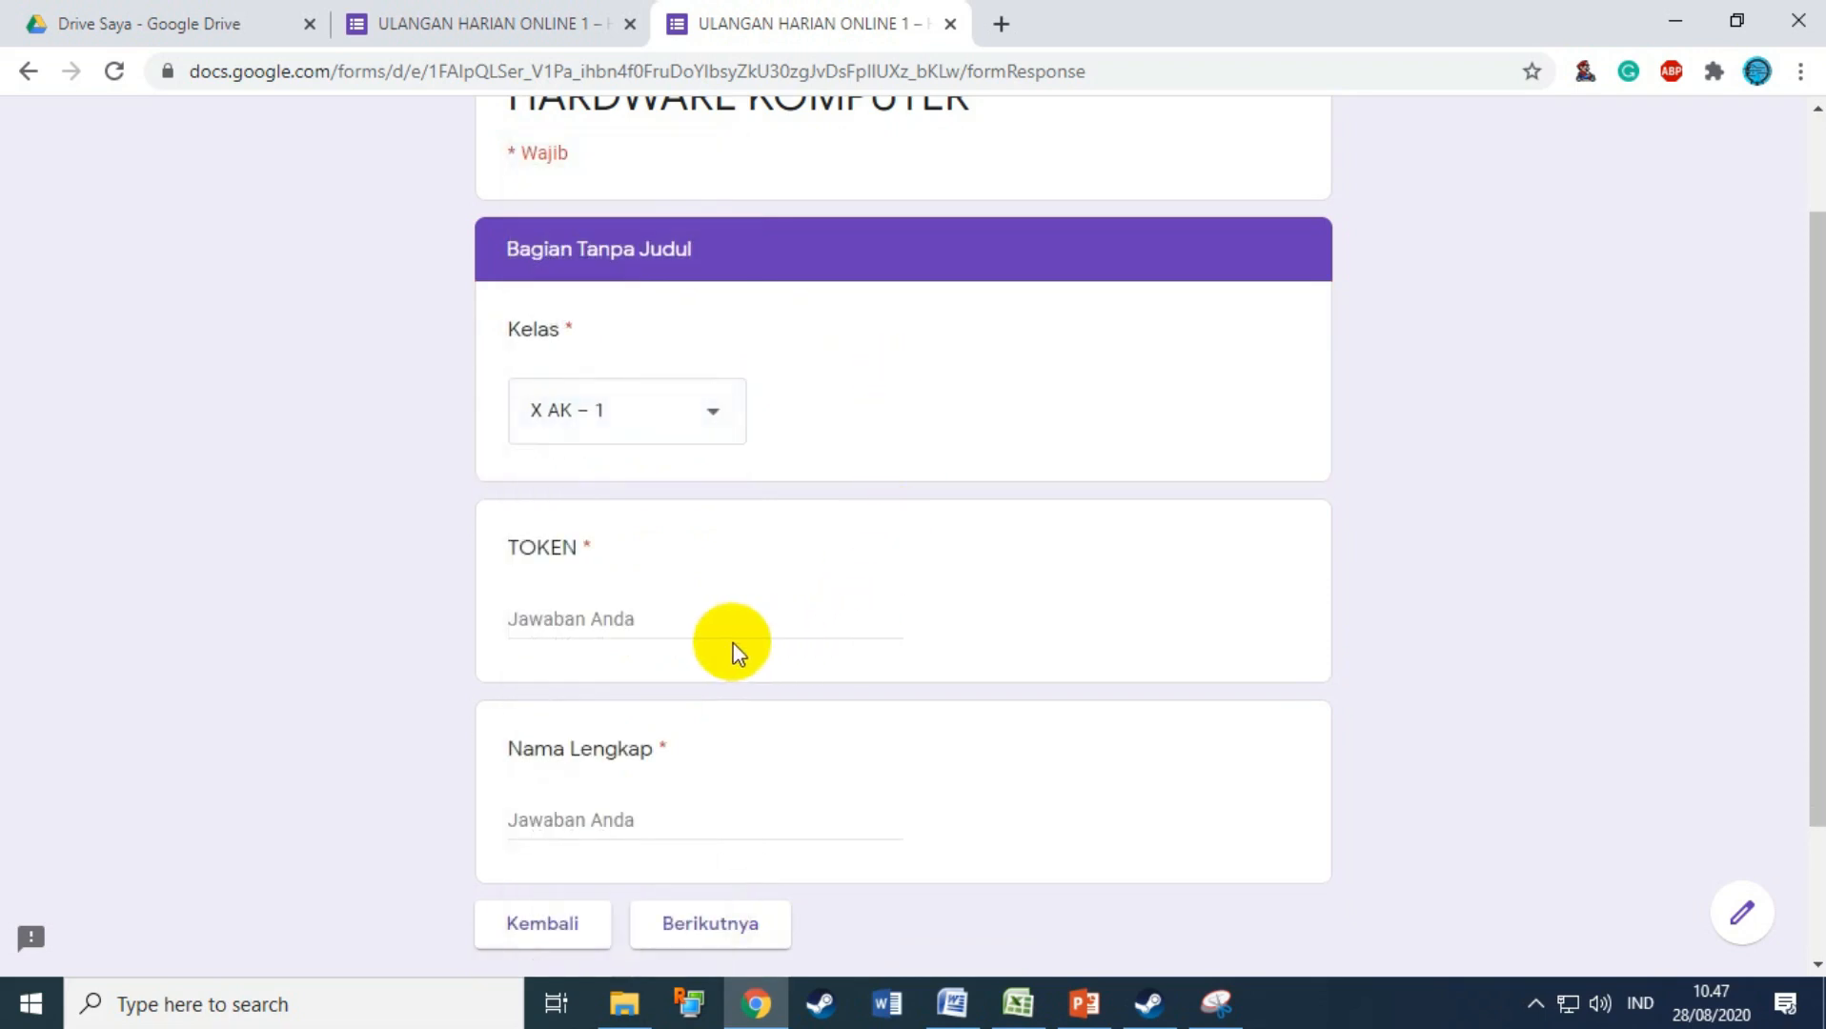
Step: Enter a token and the student's full name, then submit the page to test the token
left_click(650, 629)
type("ar")
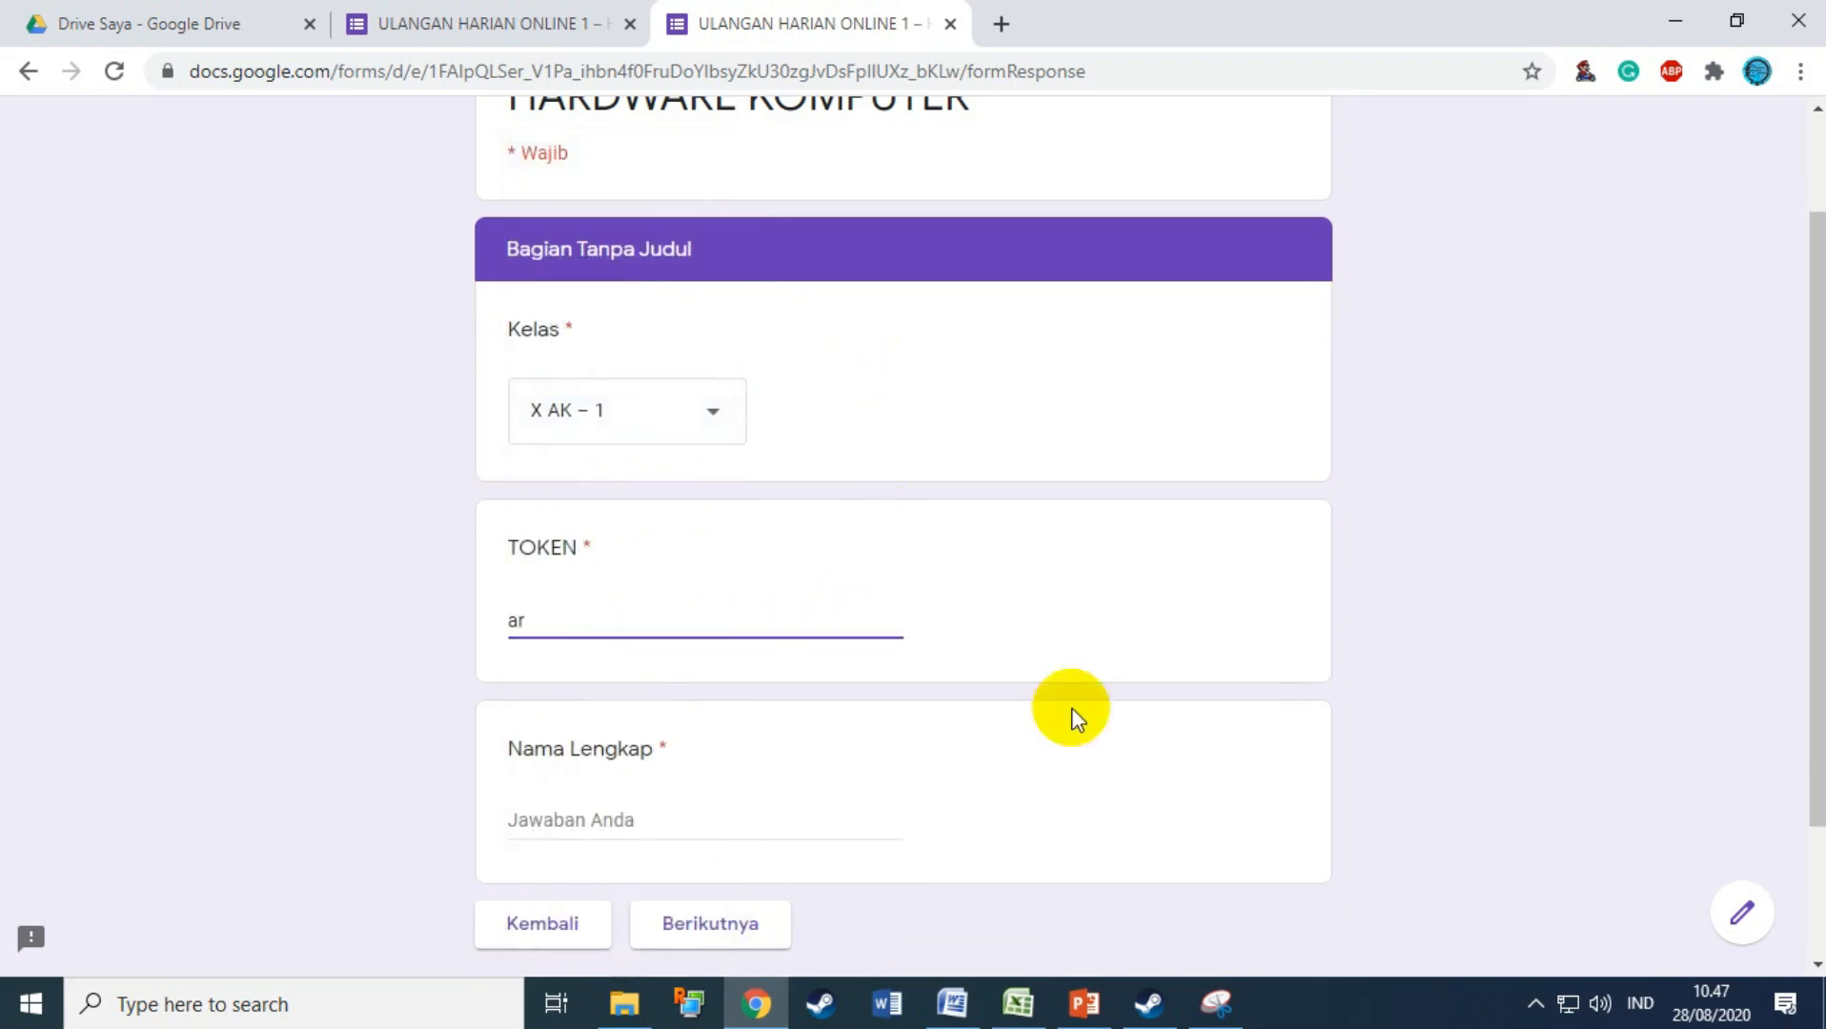
left_click(715, 831)
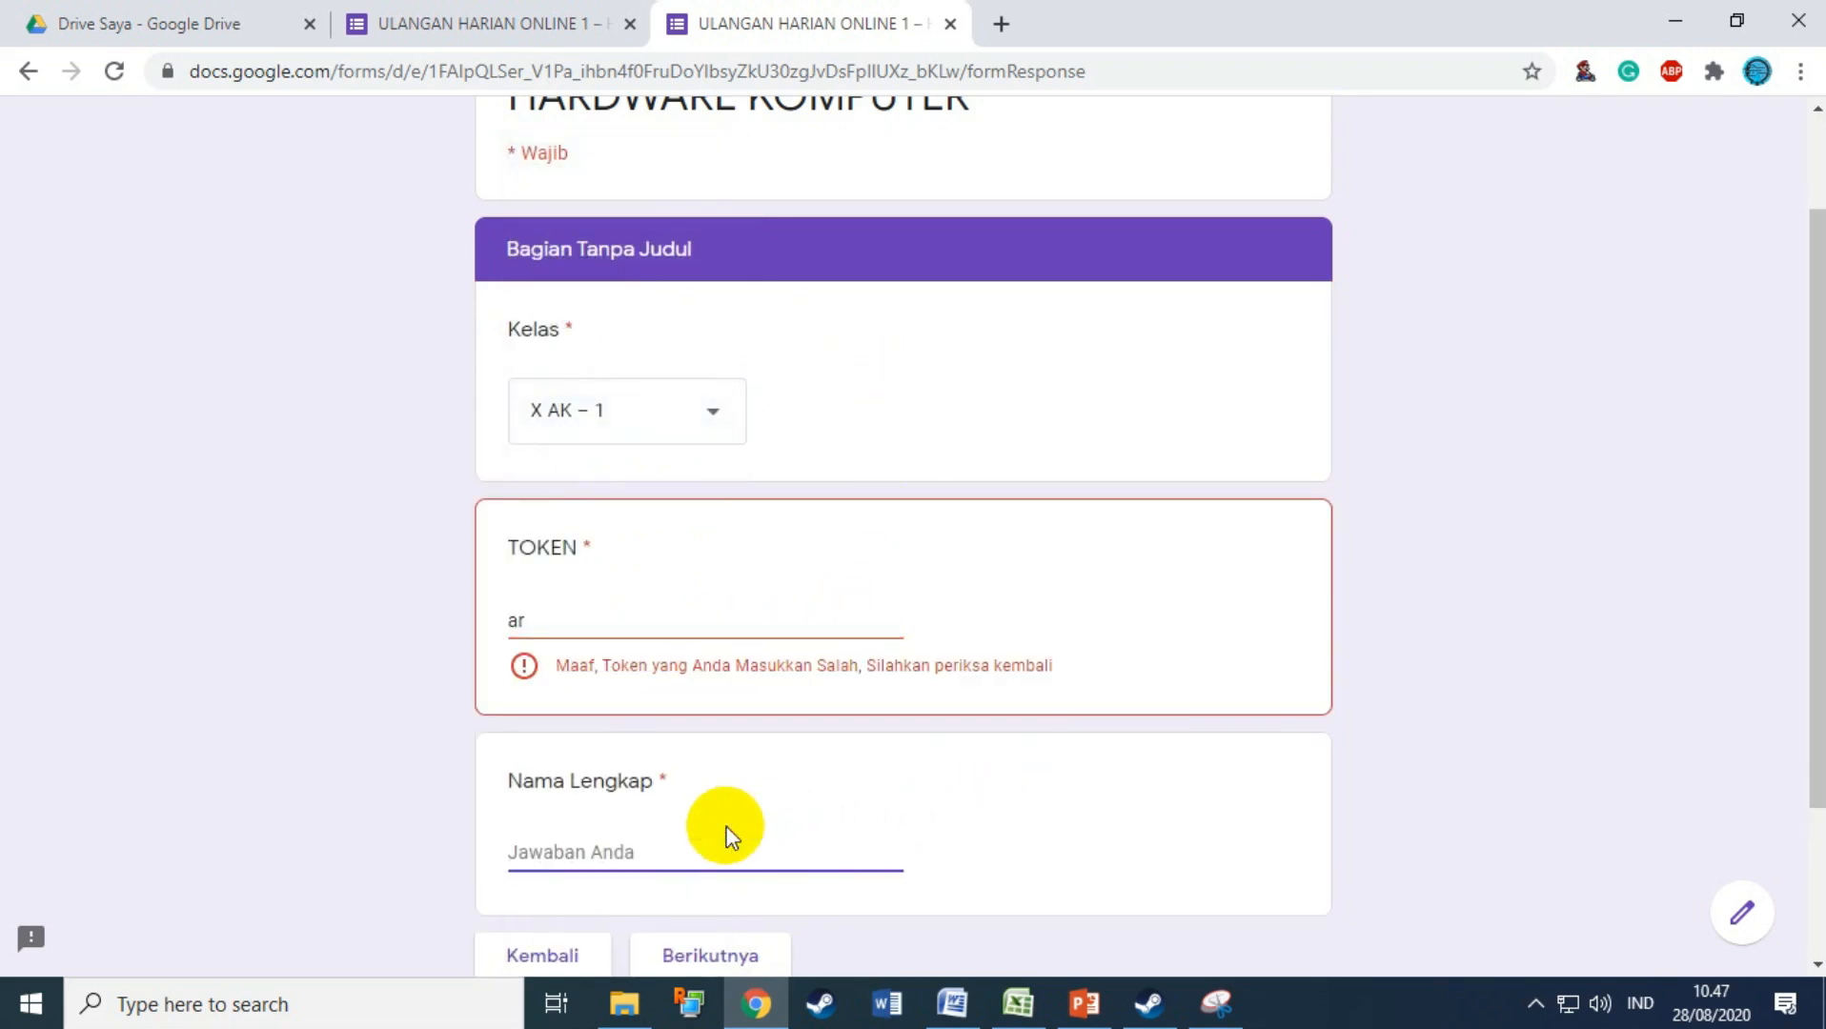
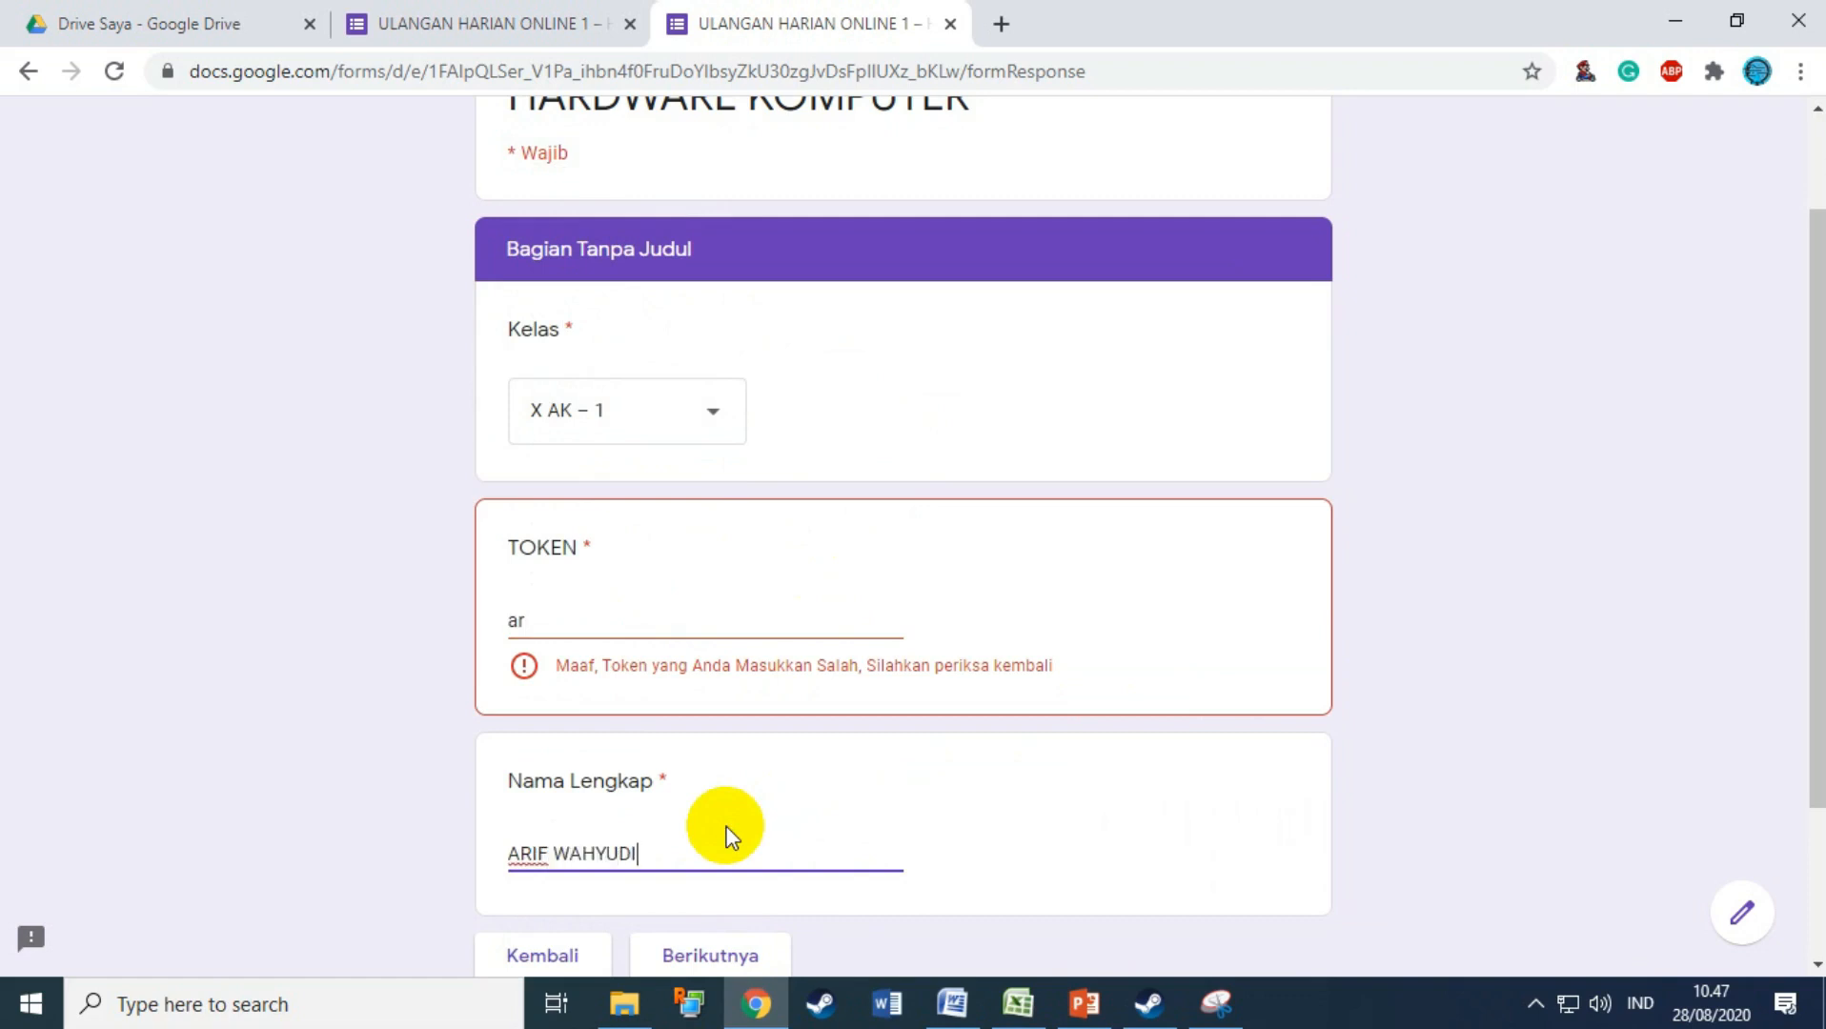
left_click(599, 623)
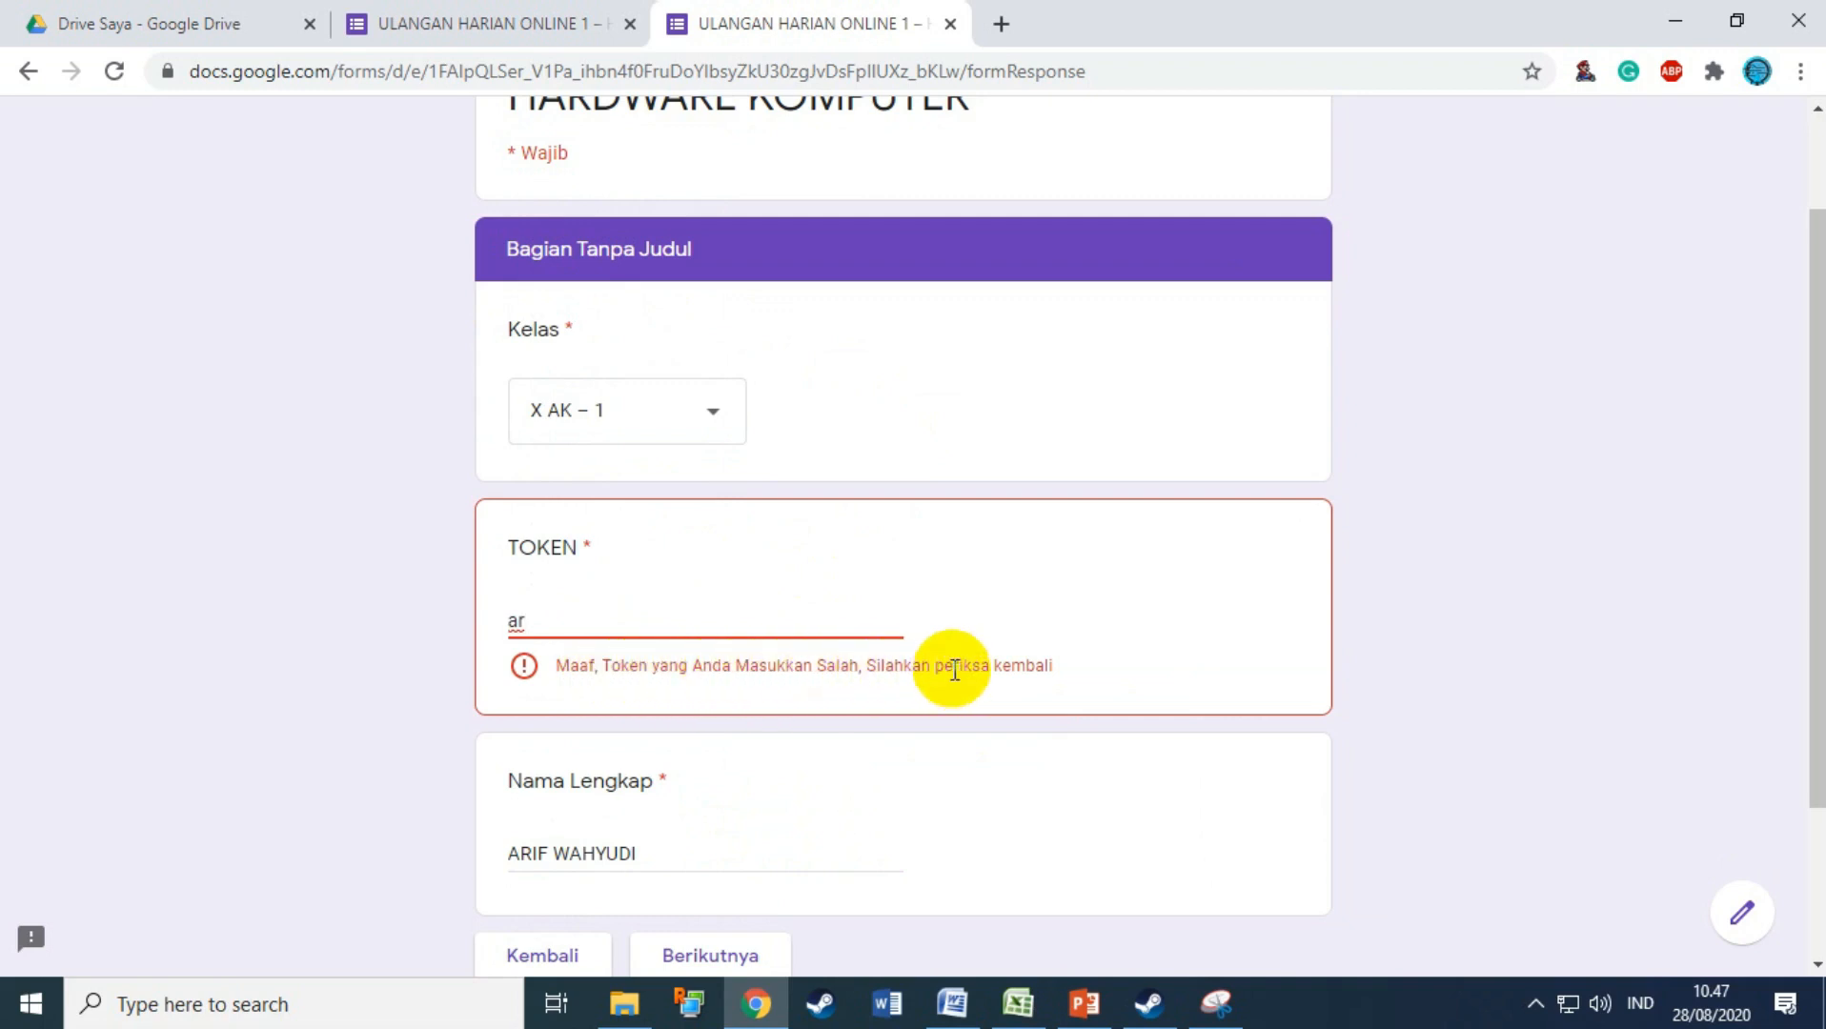
key("BackSpace")
key("BackSpace")
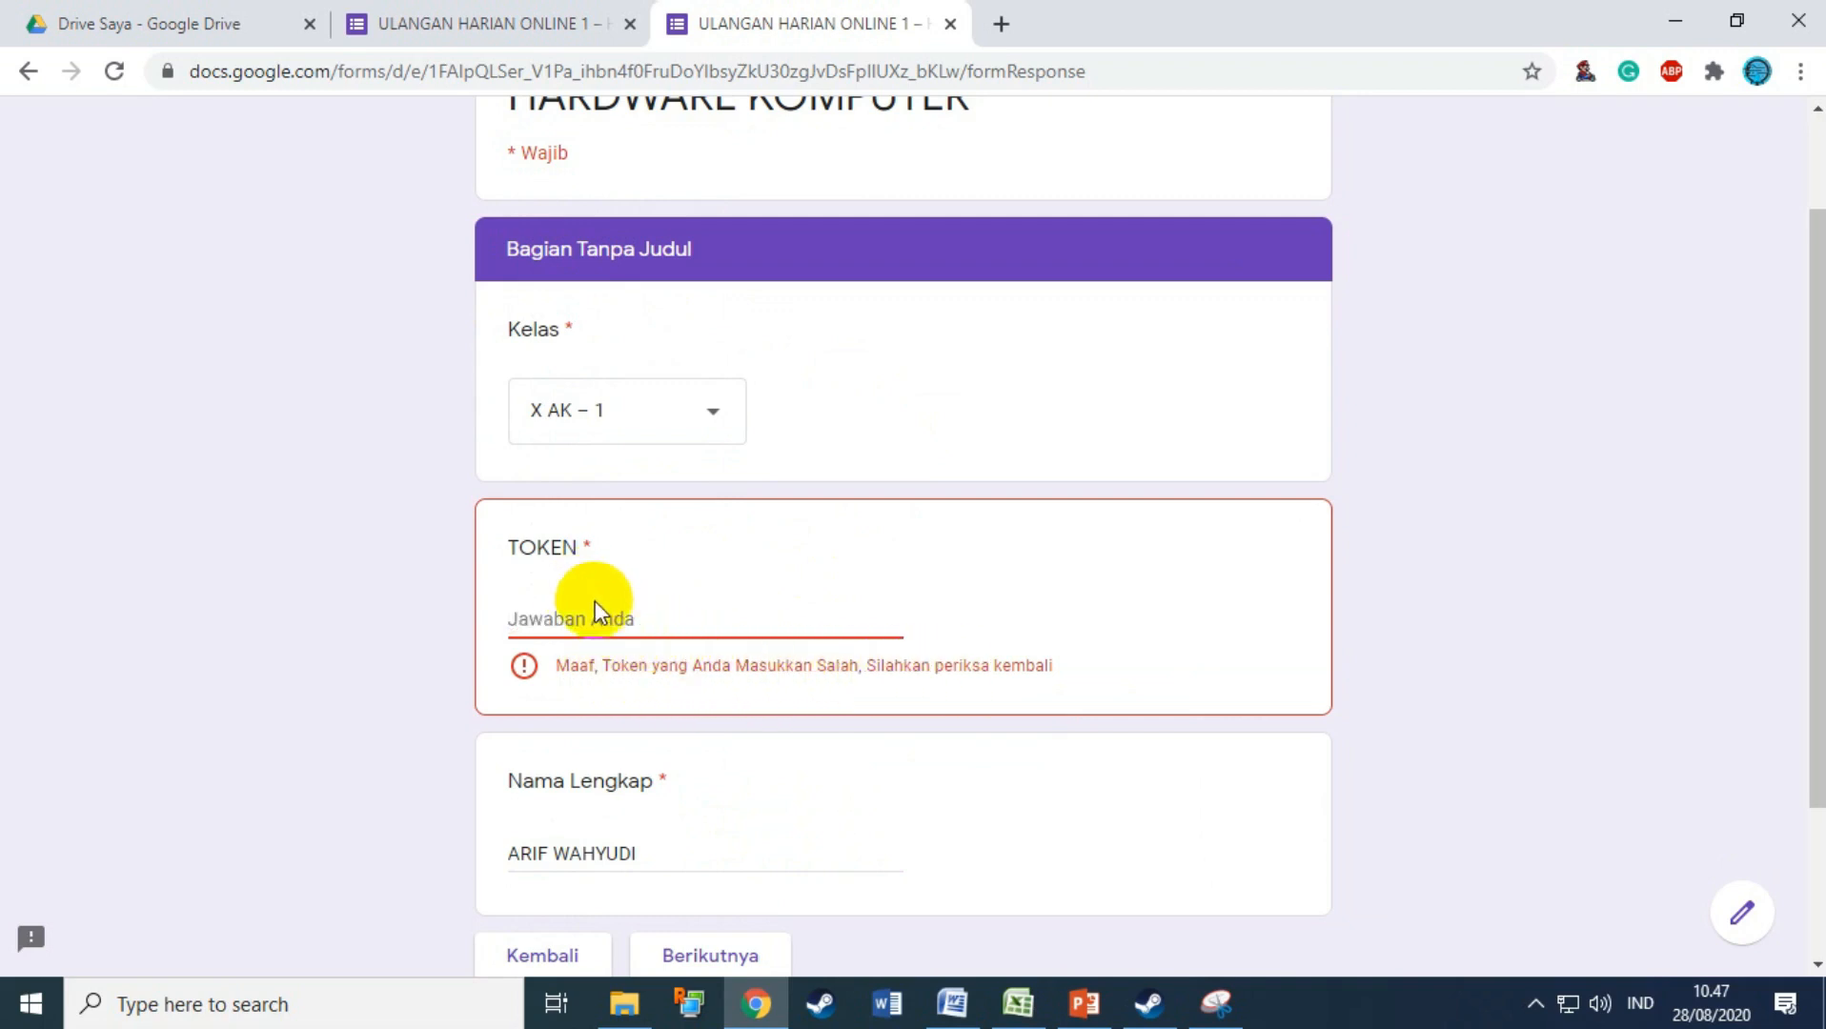
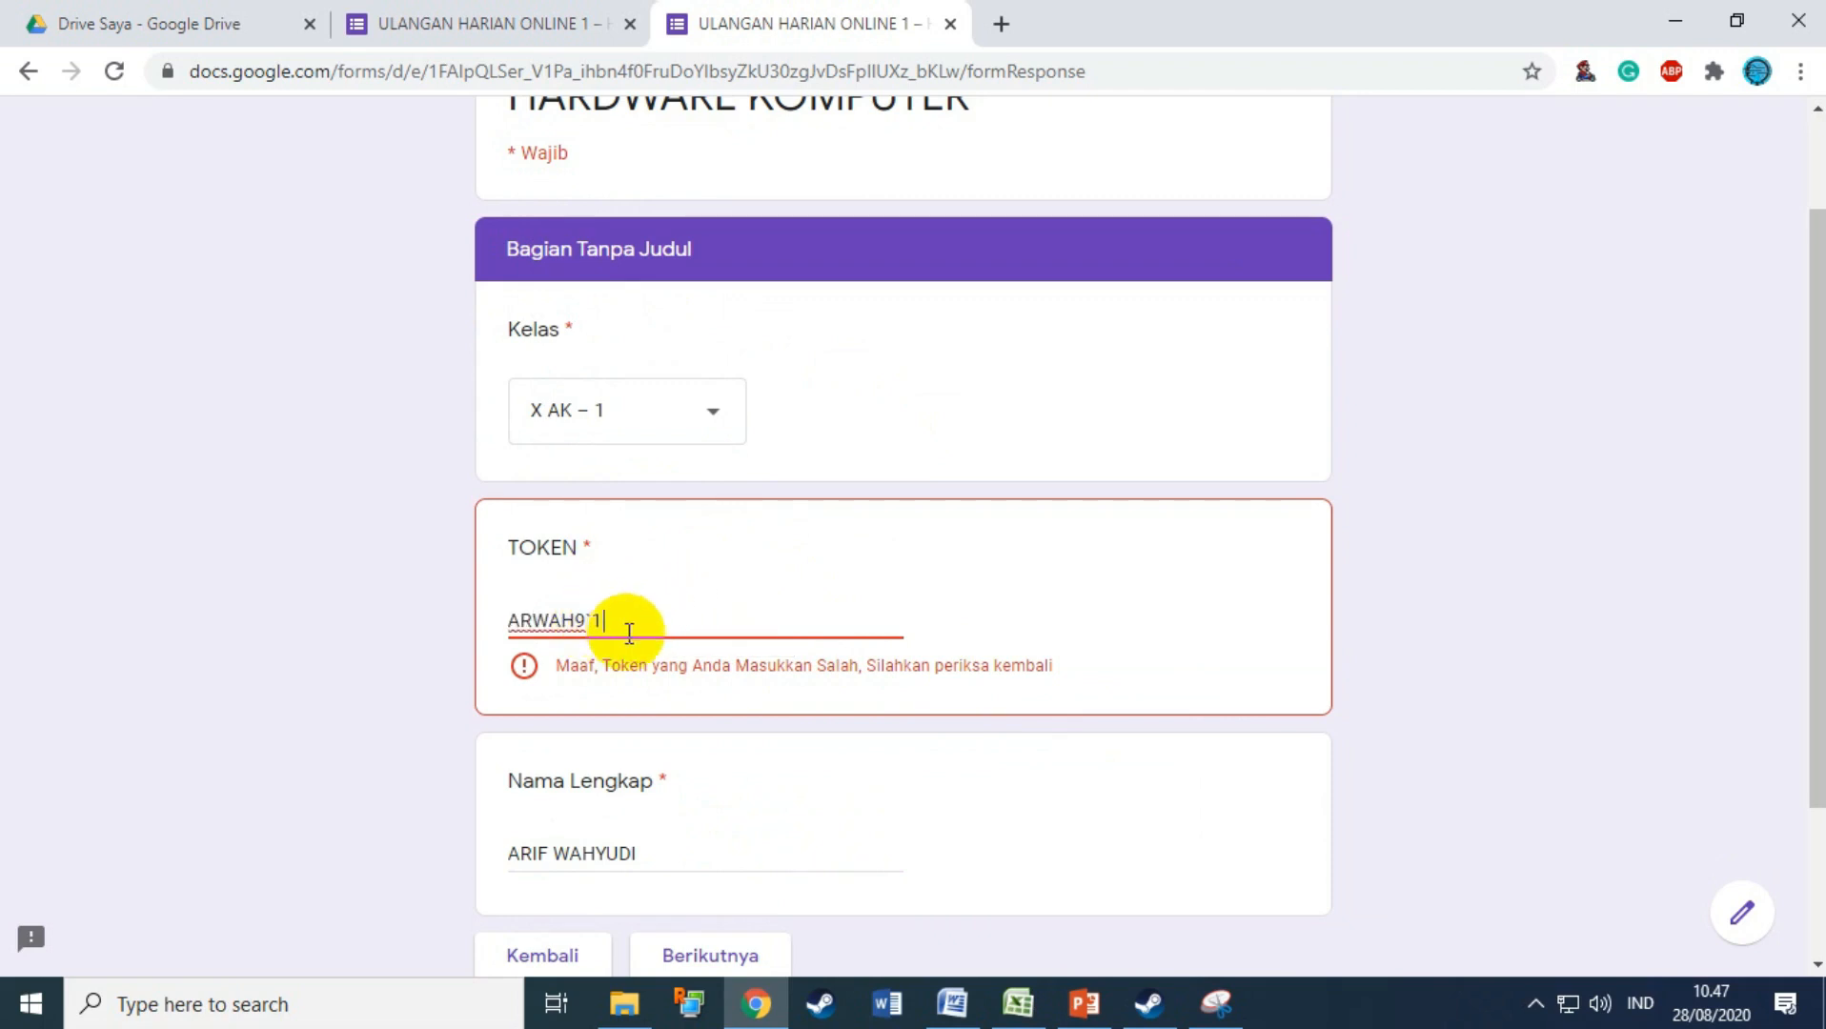
scroll(632, 621, "down", 2)
left_click(685, 494)
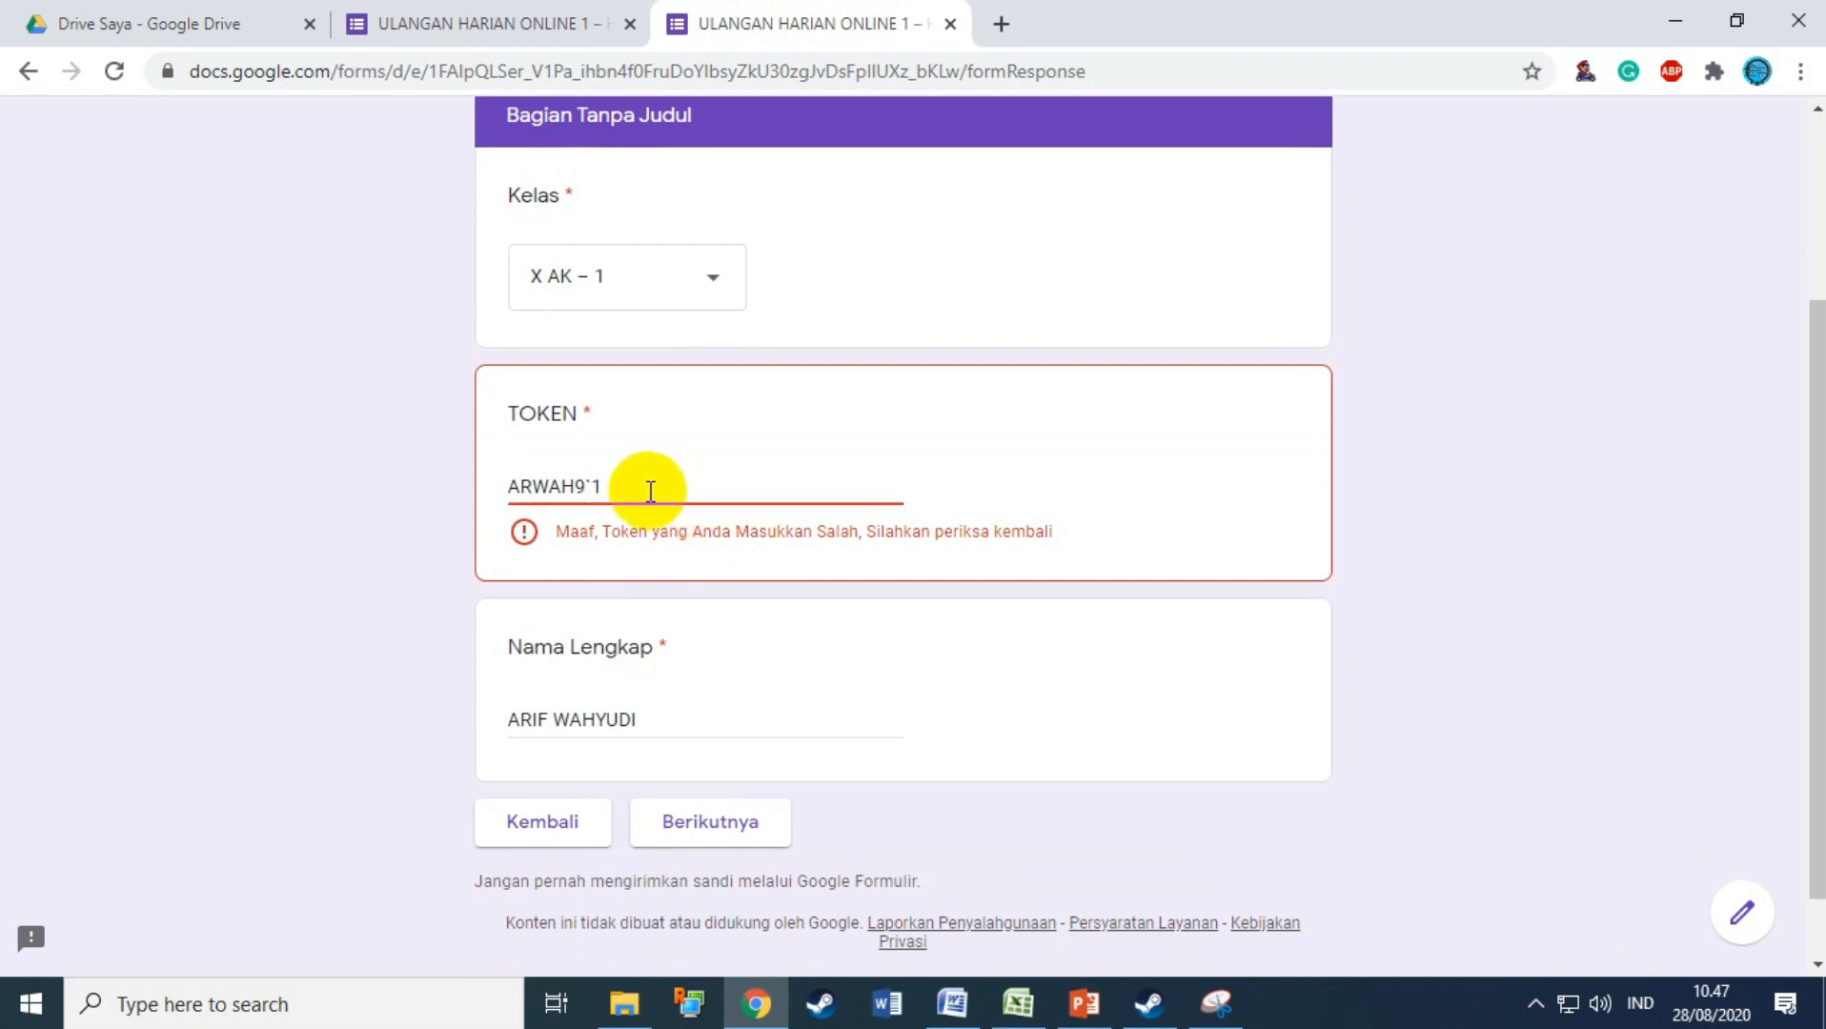
type("1")
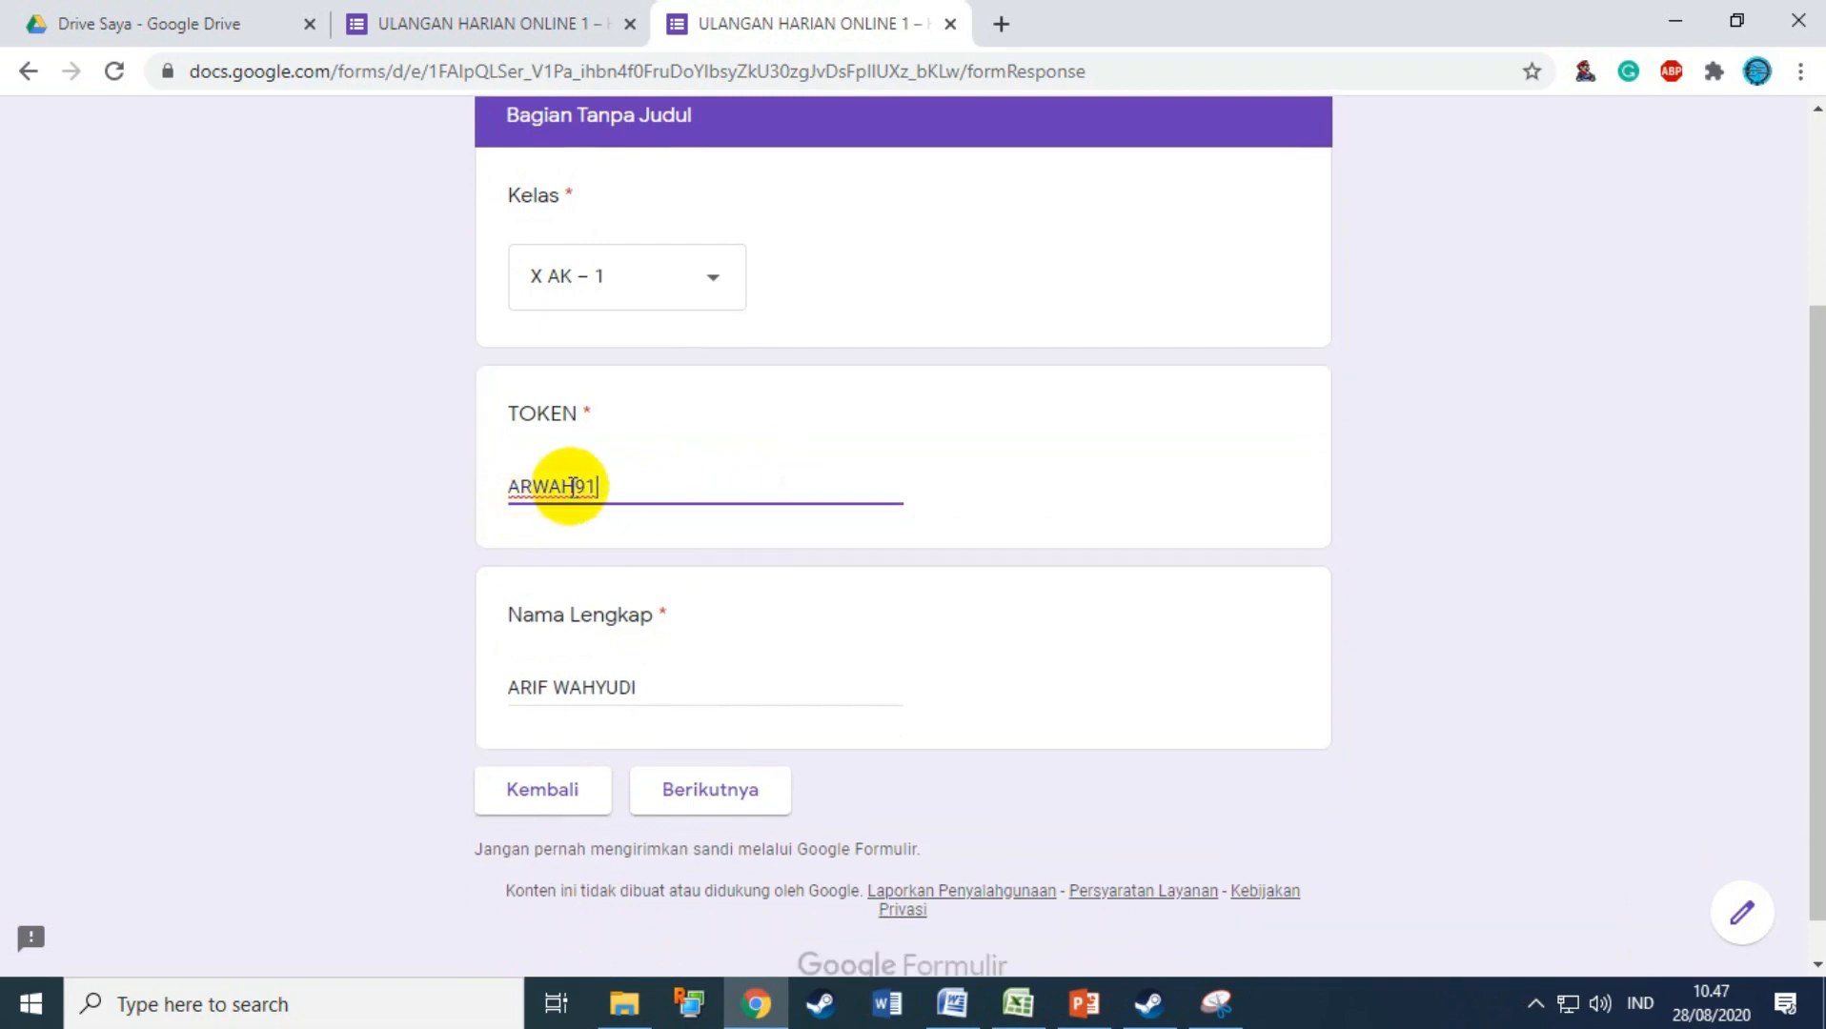
key("BackSpace")
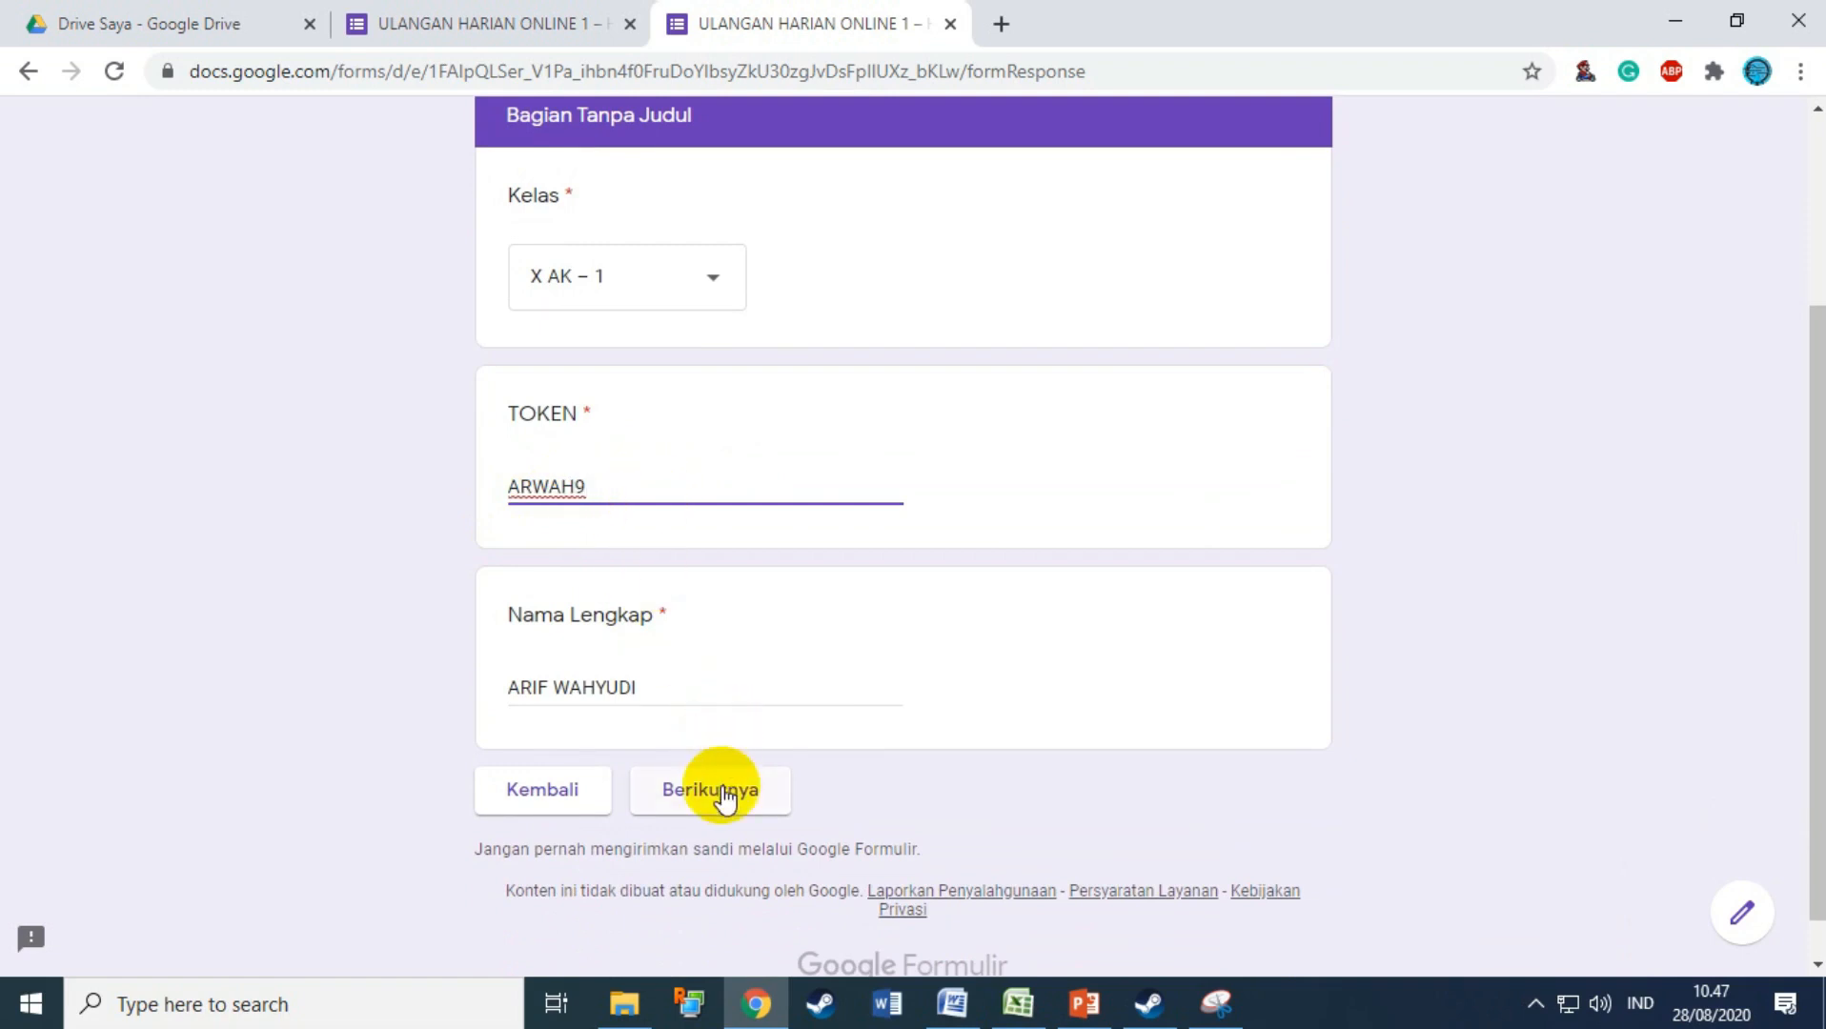
left_click(721, 788)
Step: Retype the token in lowercase and try to advance, which is rejected
scroll(920, 441, "up", 3)
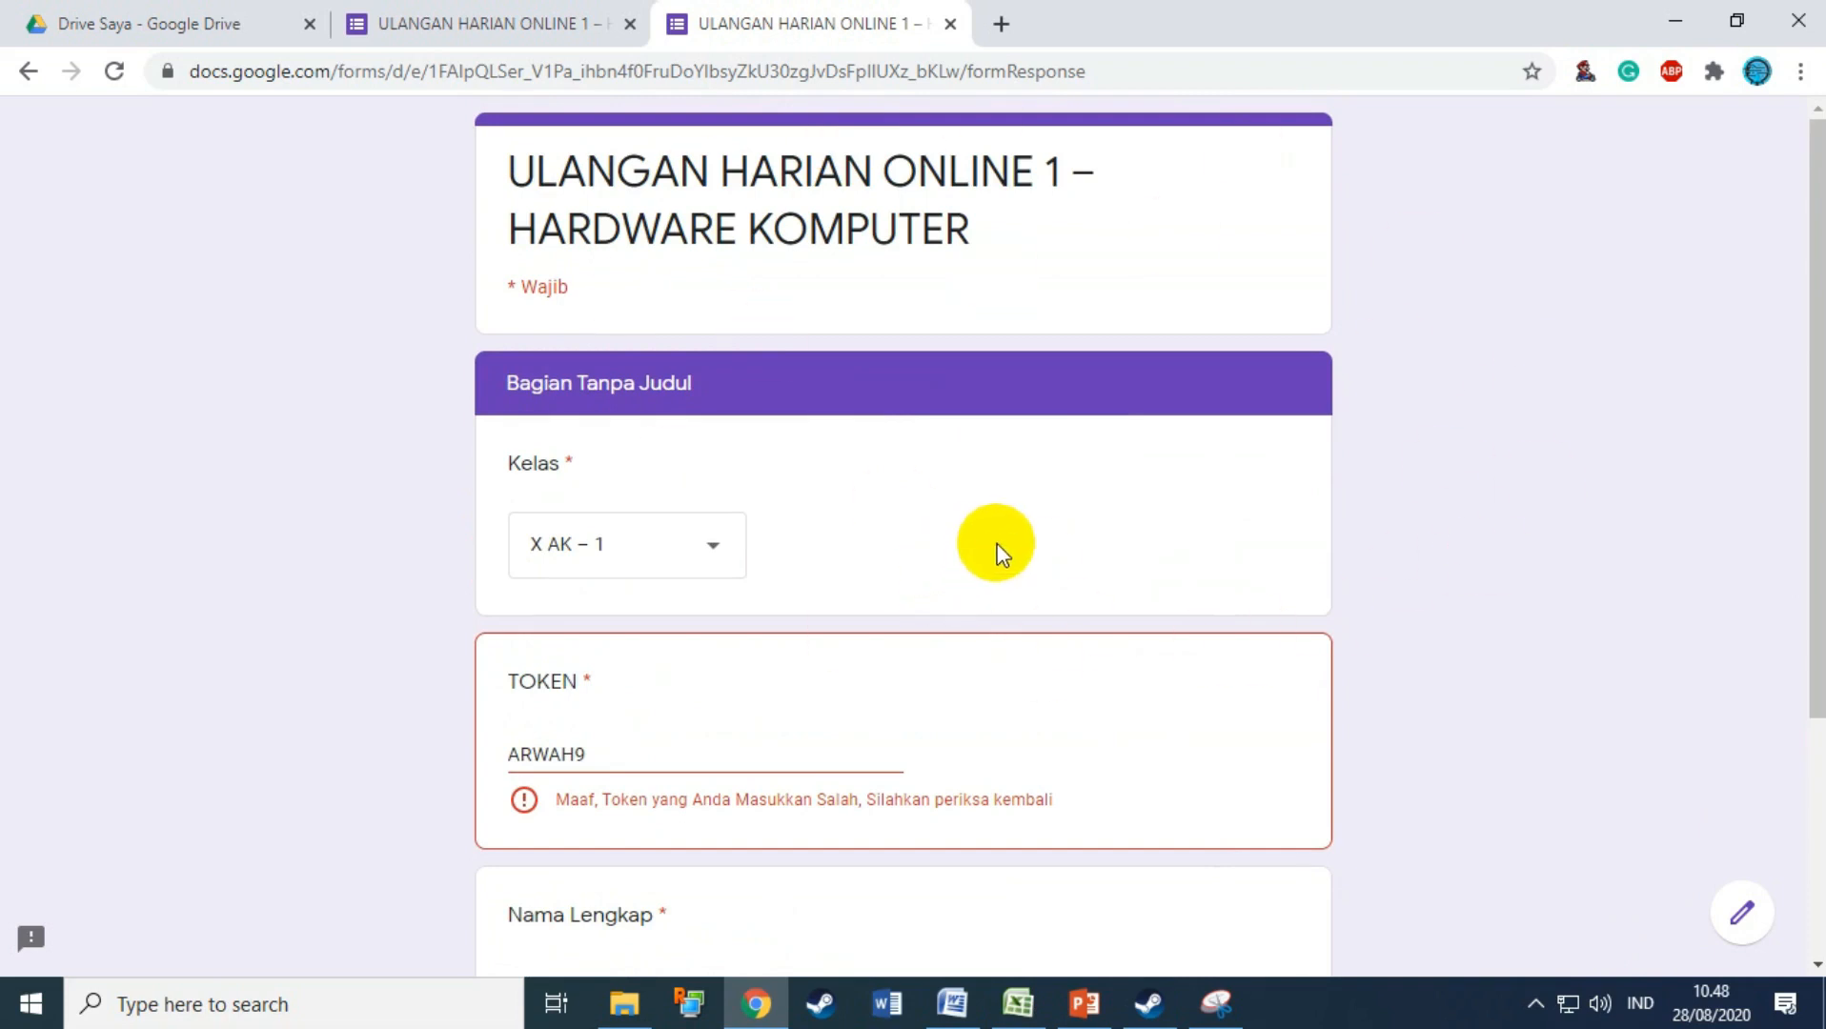
scroll(827, 681, "down", 1)
left_click(647, 625)
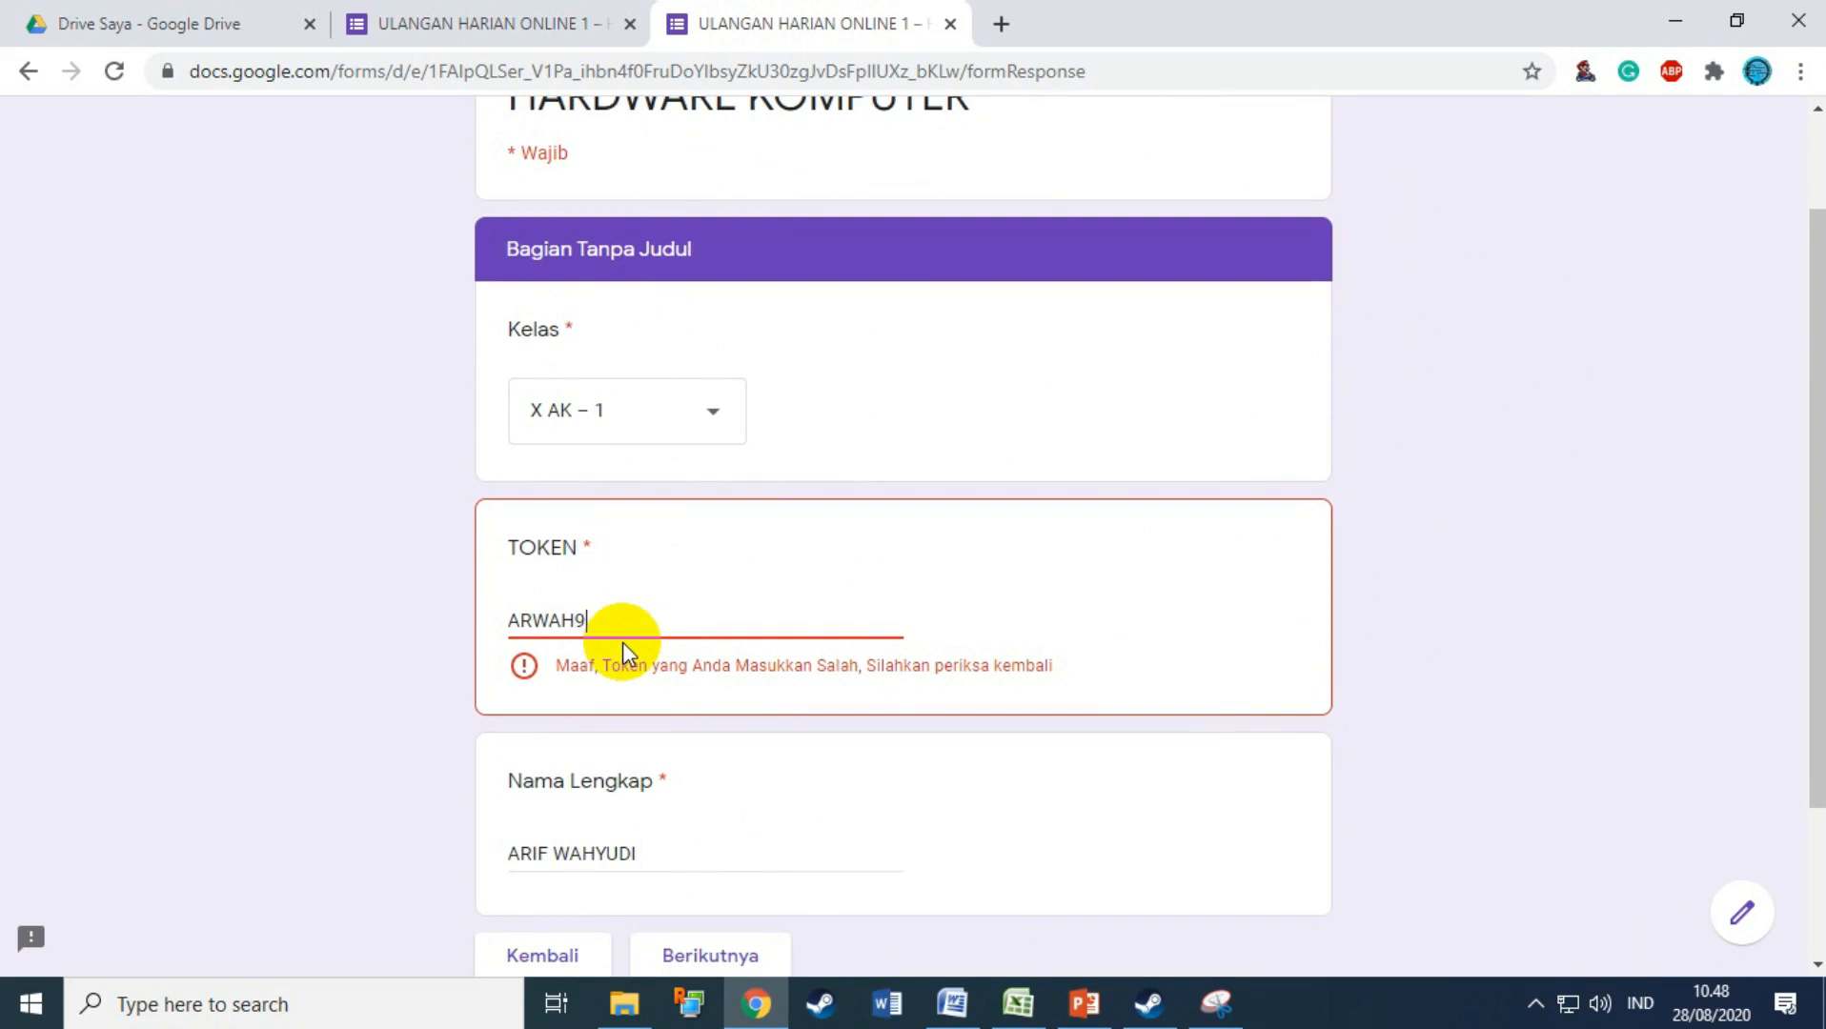
key("BackSpace")
key("BackSpace")
key("BackSpace")
key("BackSpace")
key("BackSpace")
key("BackSpace")
type("a")
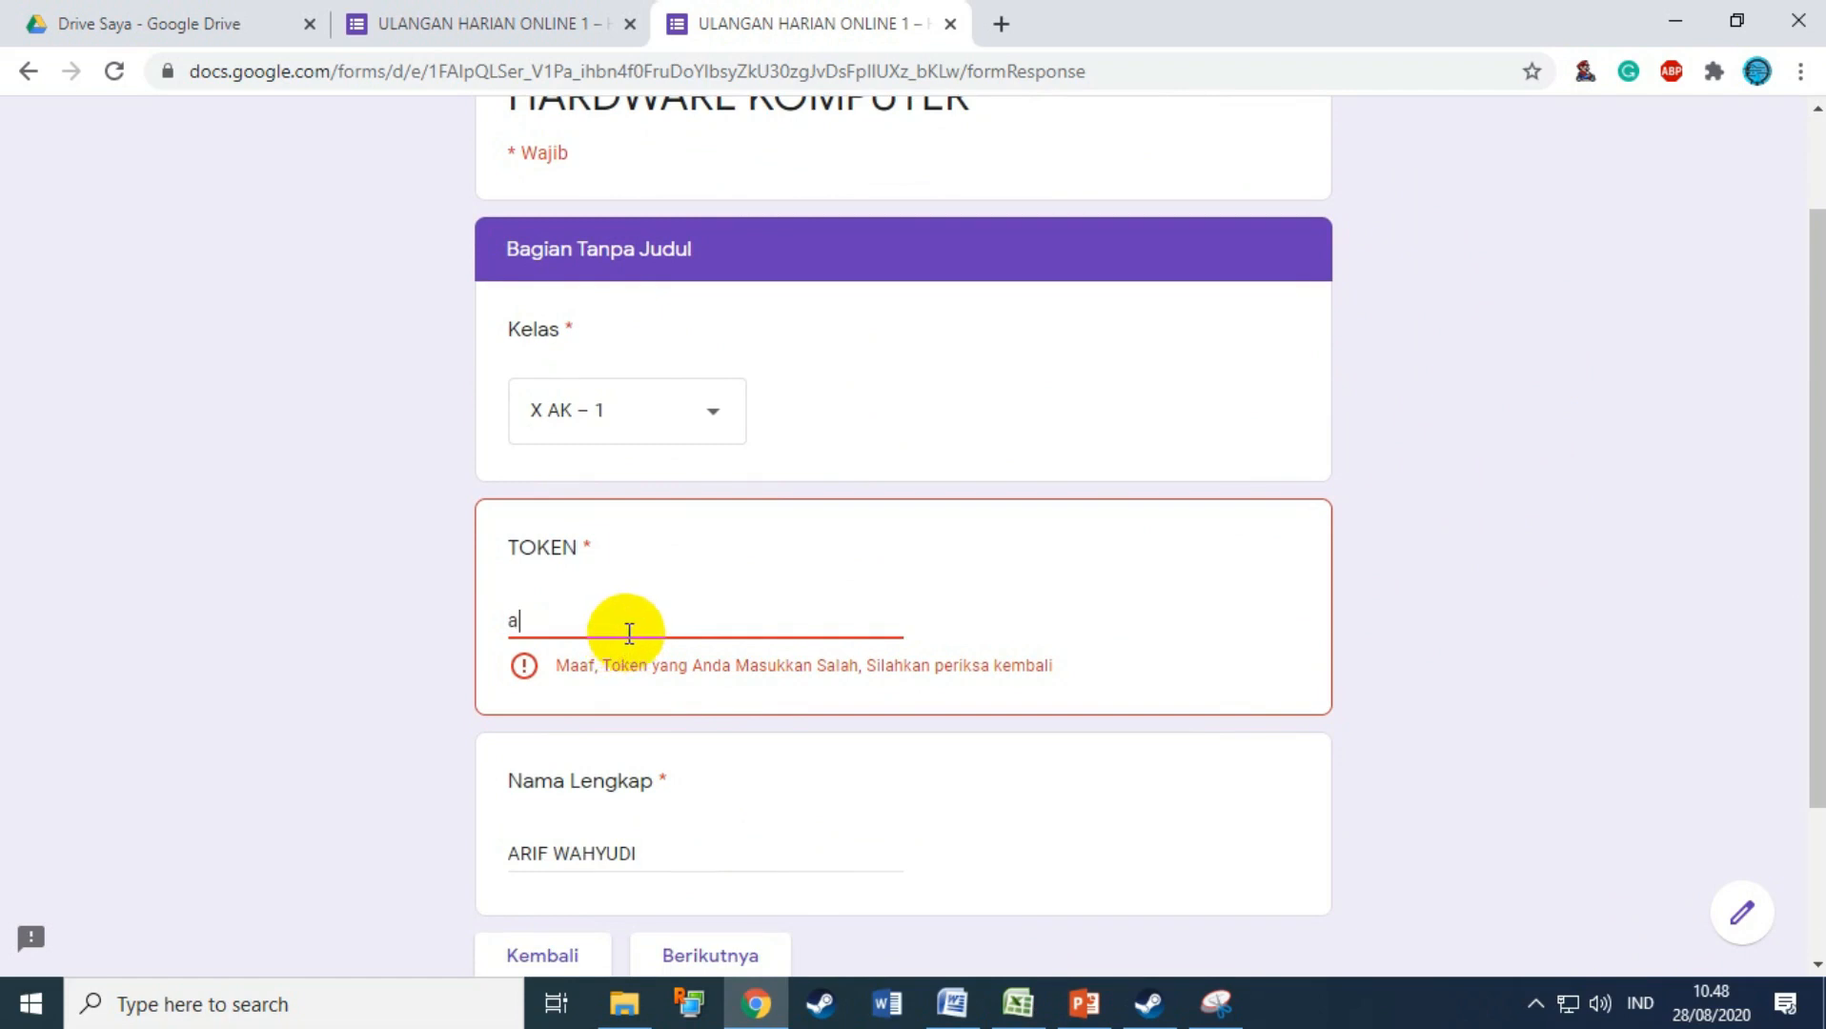
type("rwah91")
scroll(736, 649, "down", 2)
left_click(724, 745)
left_click(751, 747)
left_click(750, 746)
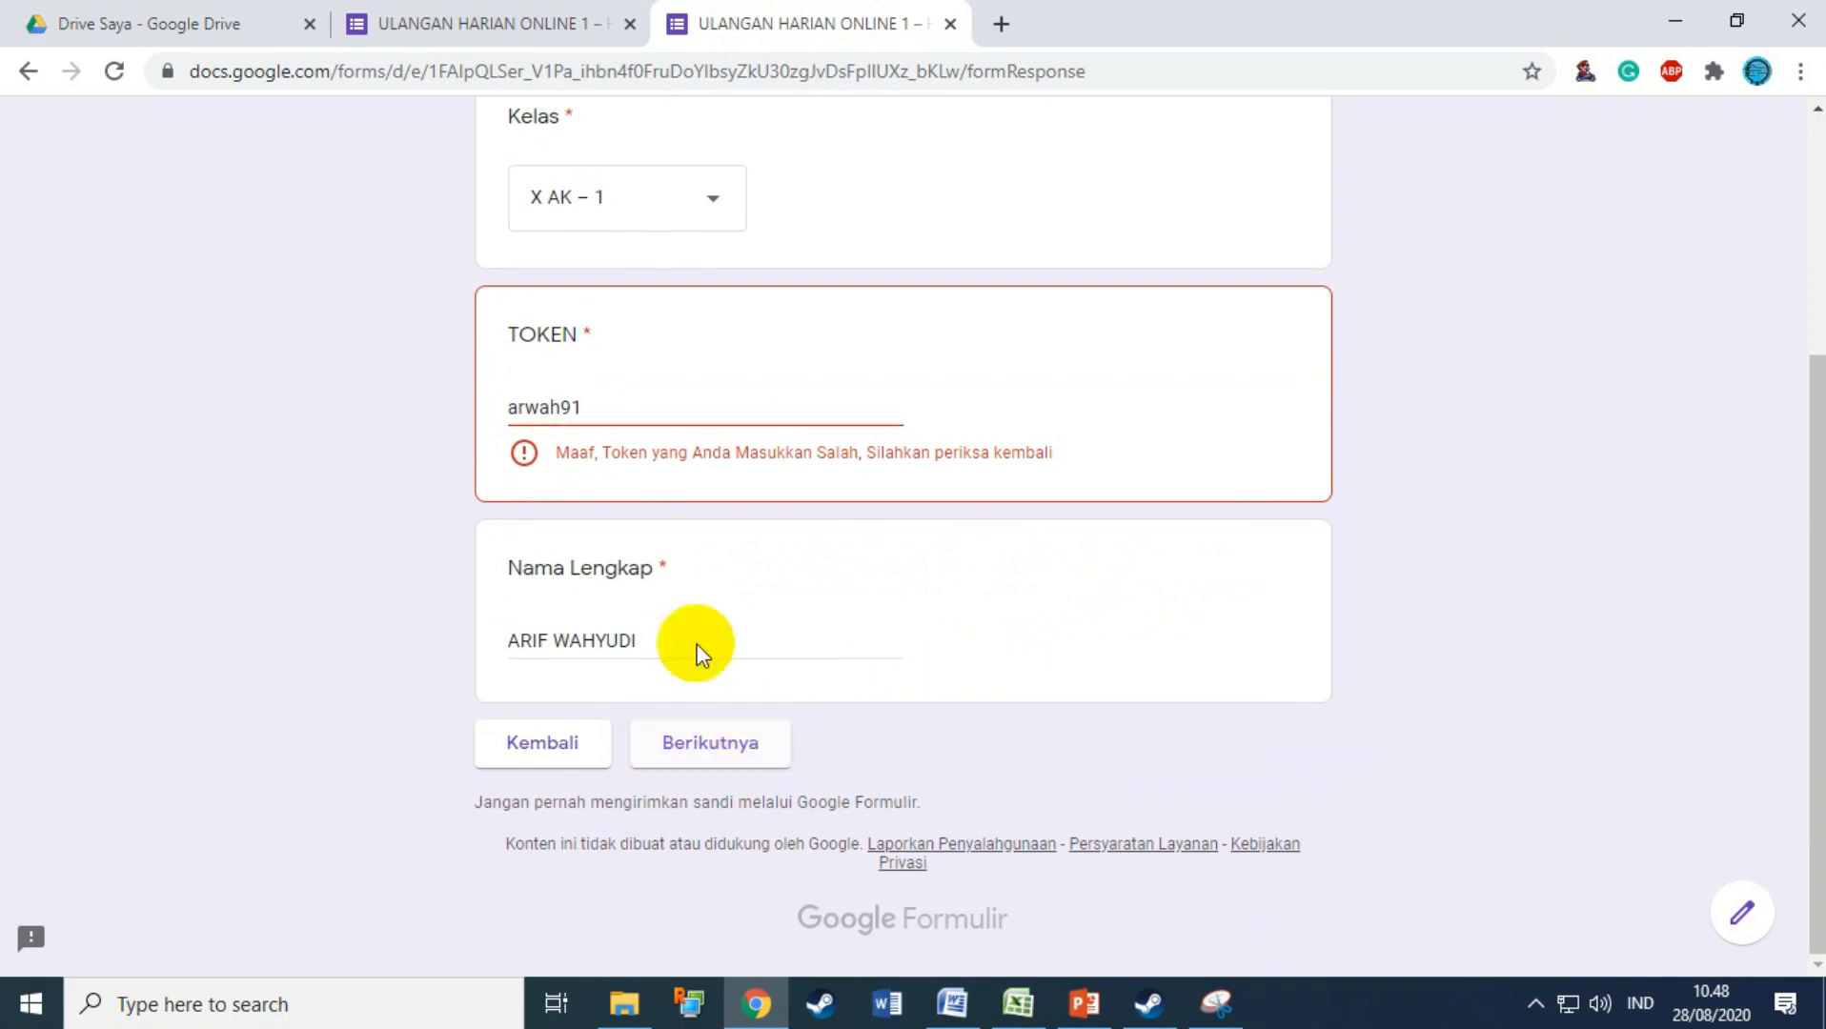
Step: Re-enter the token in uppercase and advance to the multiple-choice questions
double_click(601, 405)
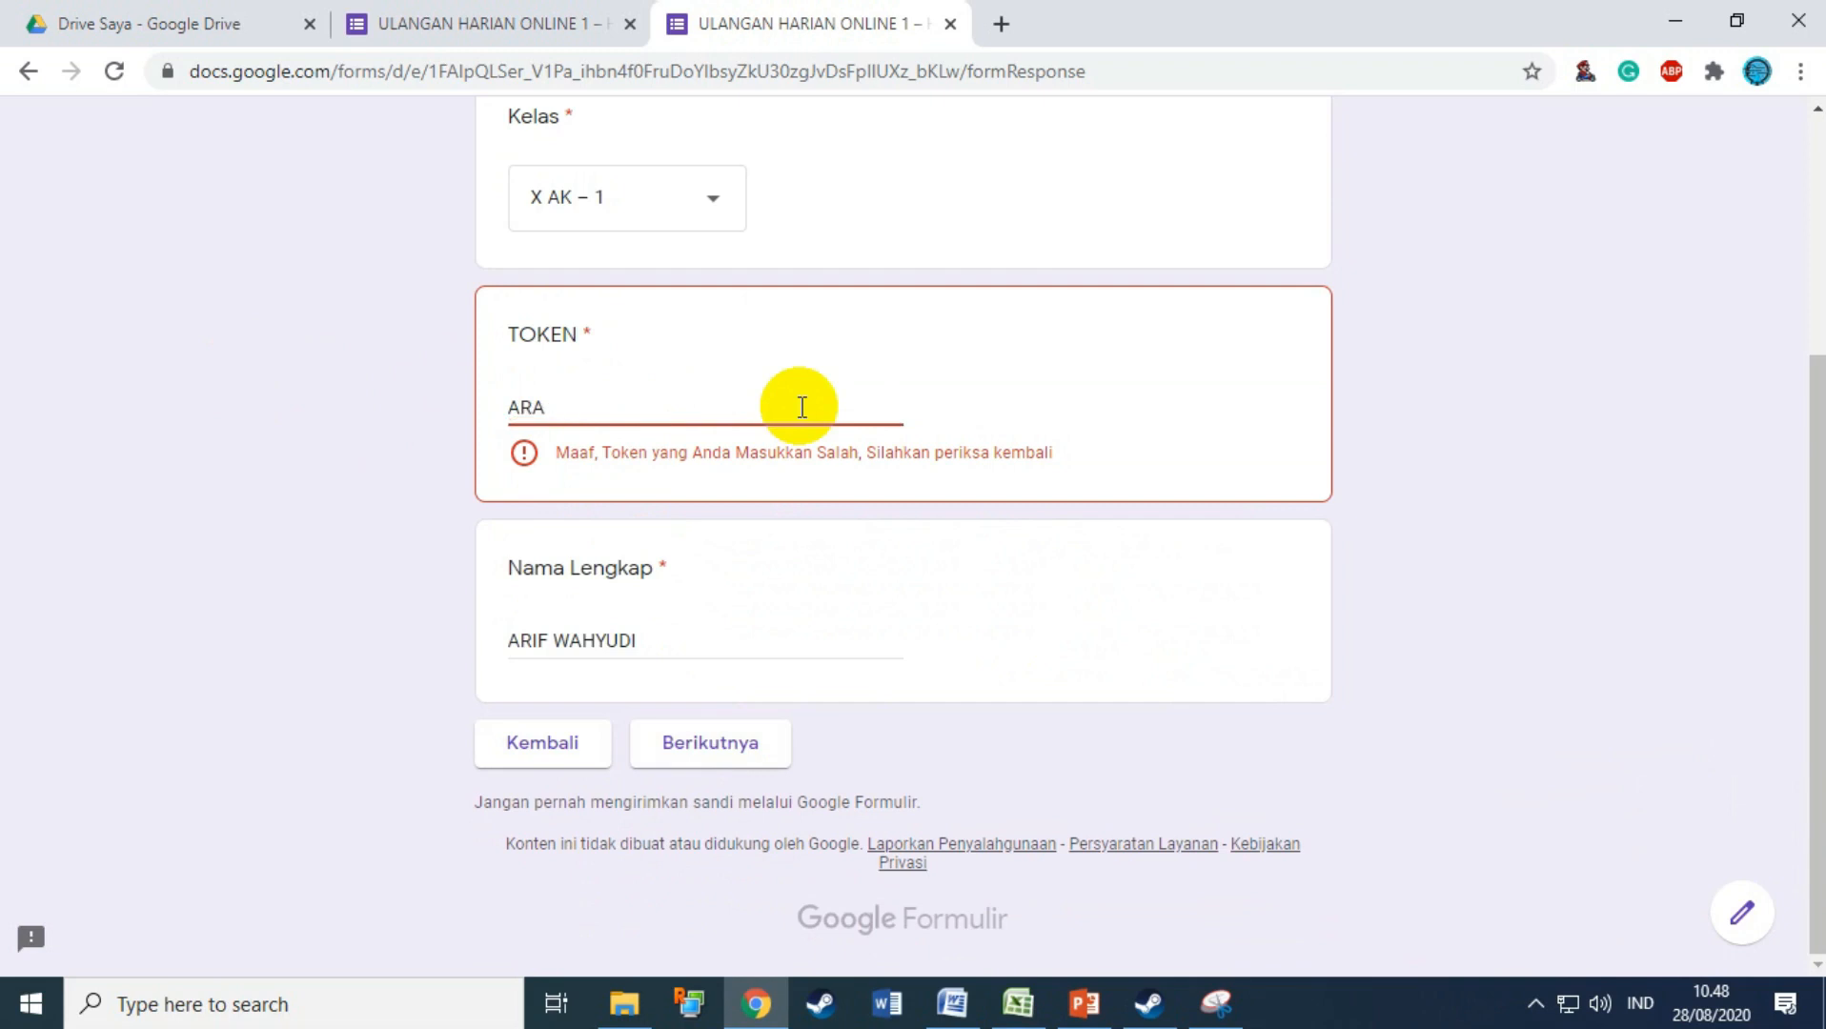
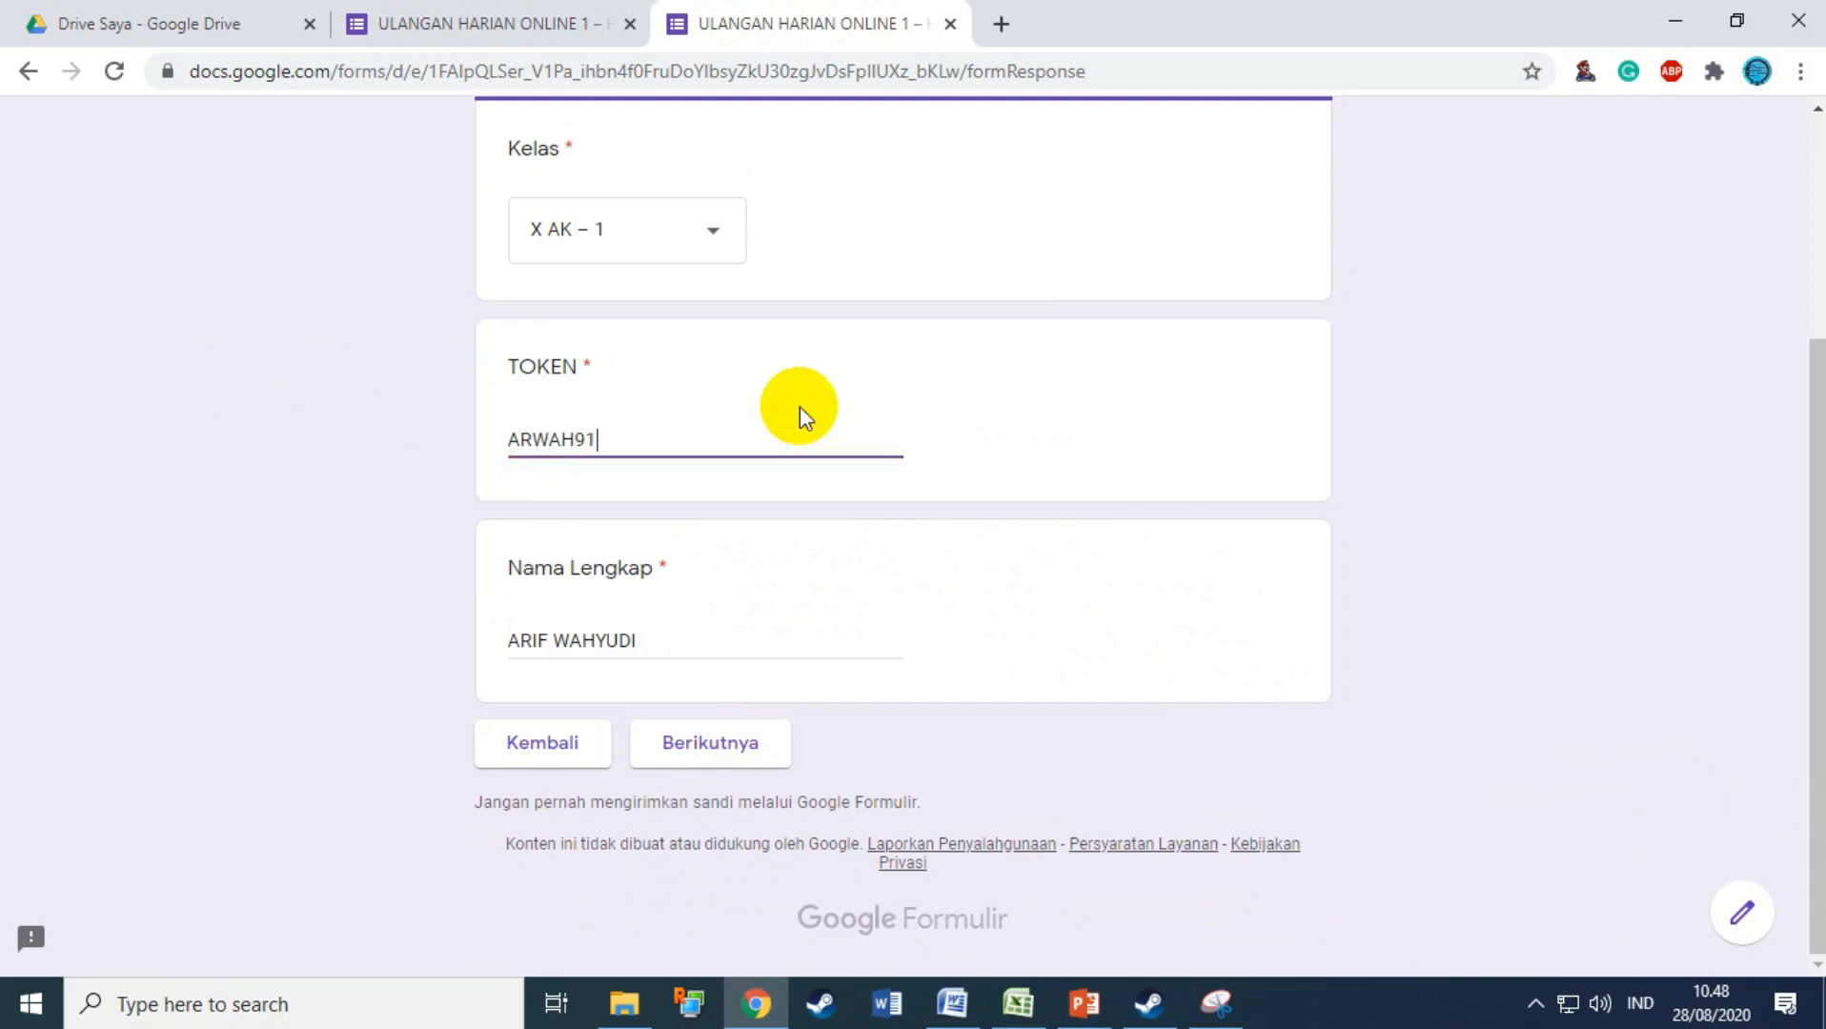
scroll(810, 393, "up", 4)
scroll(810, 392, "down", 3)
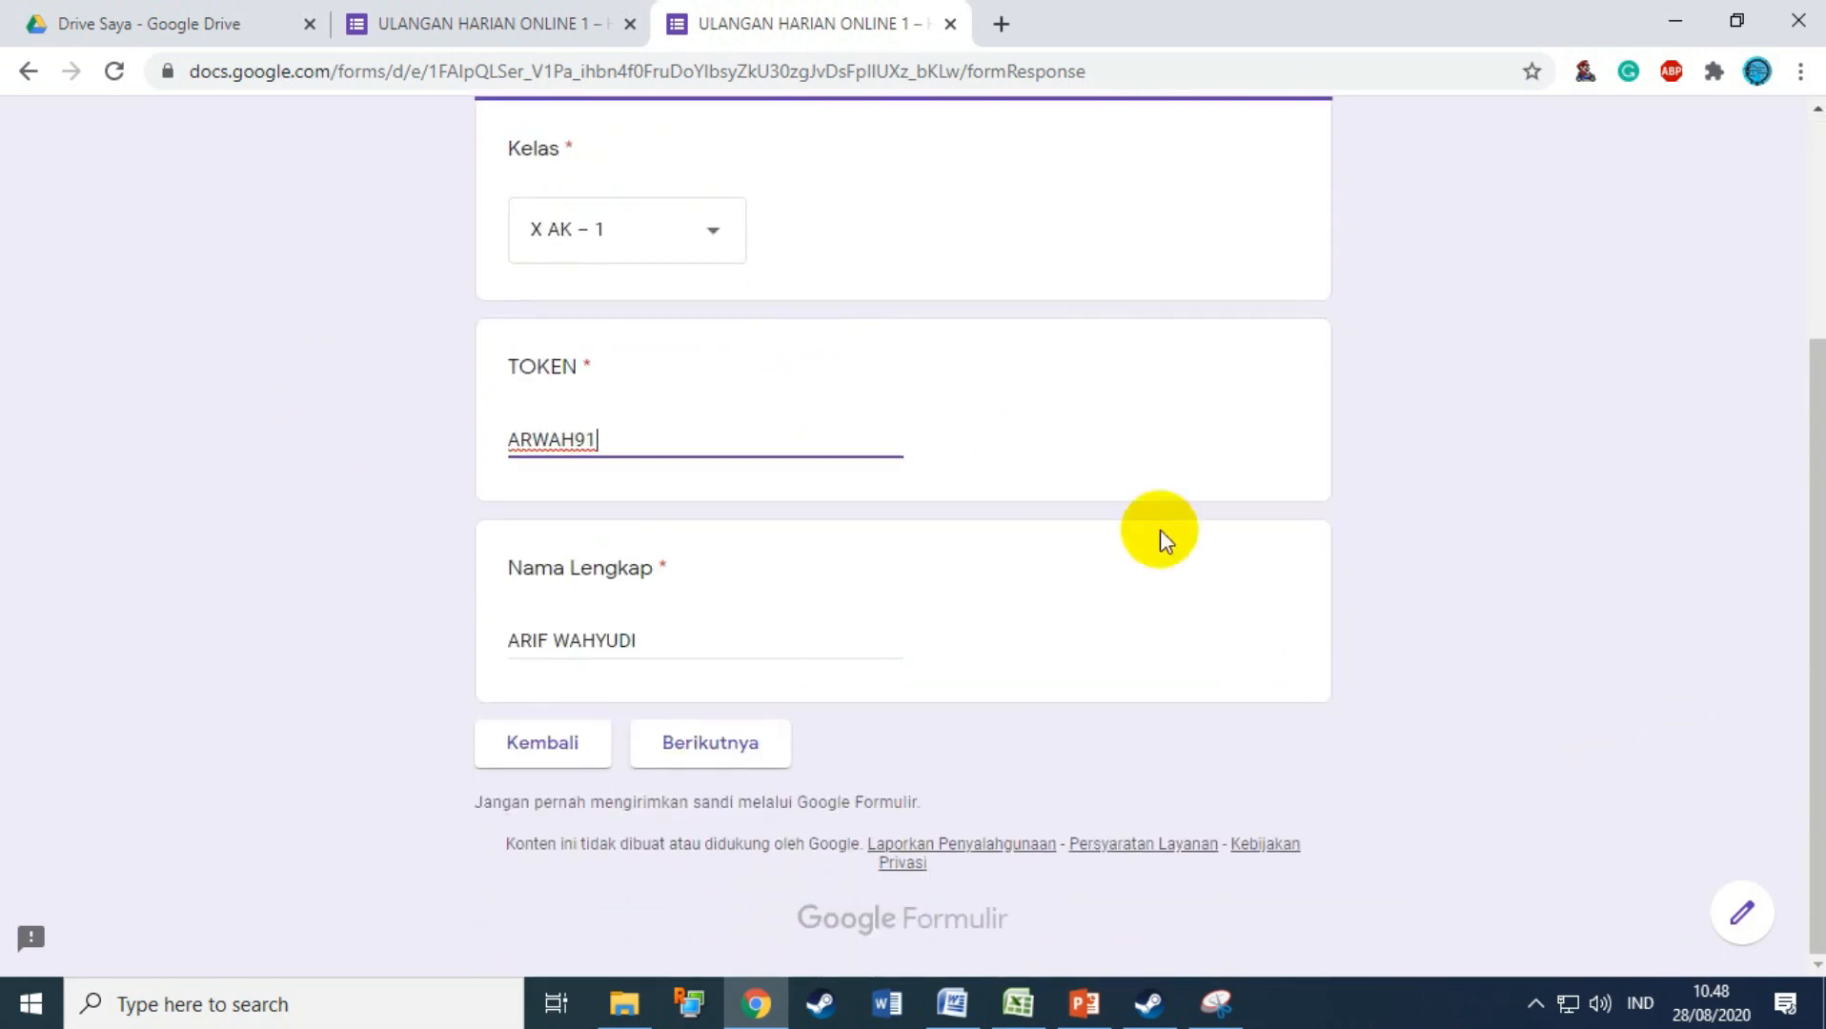
left_click(764, 745)
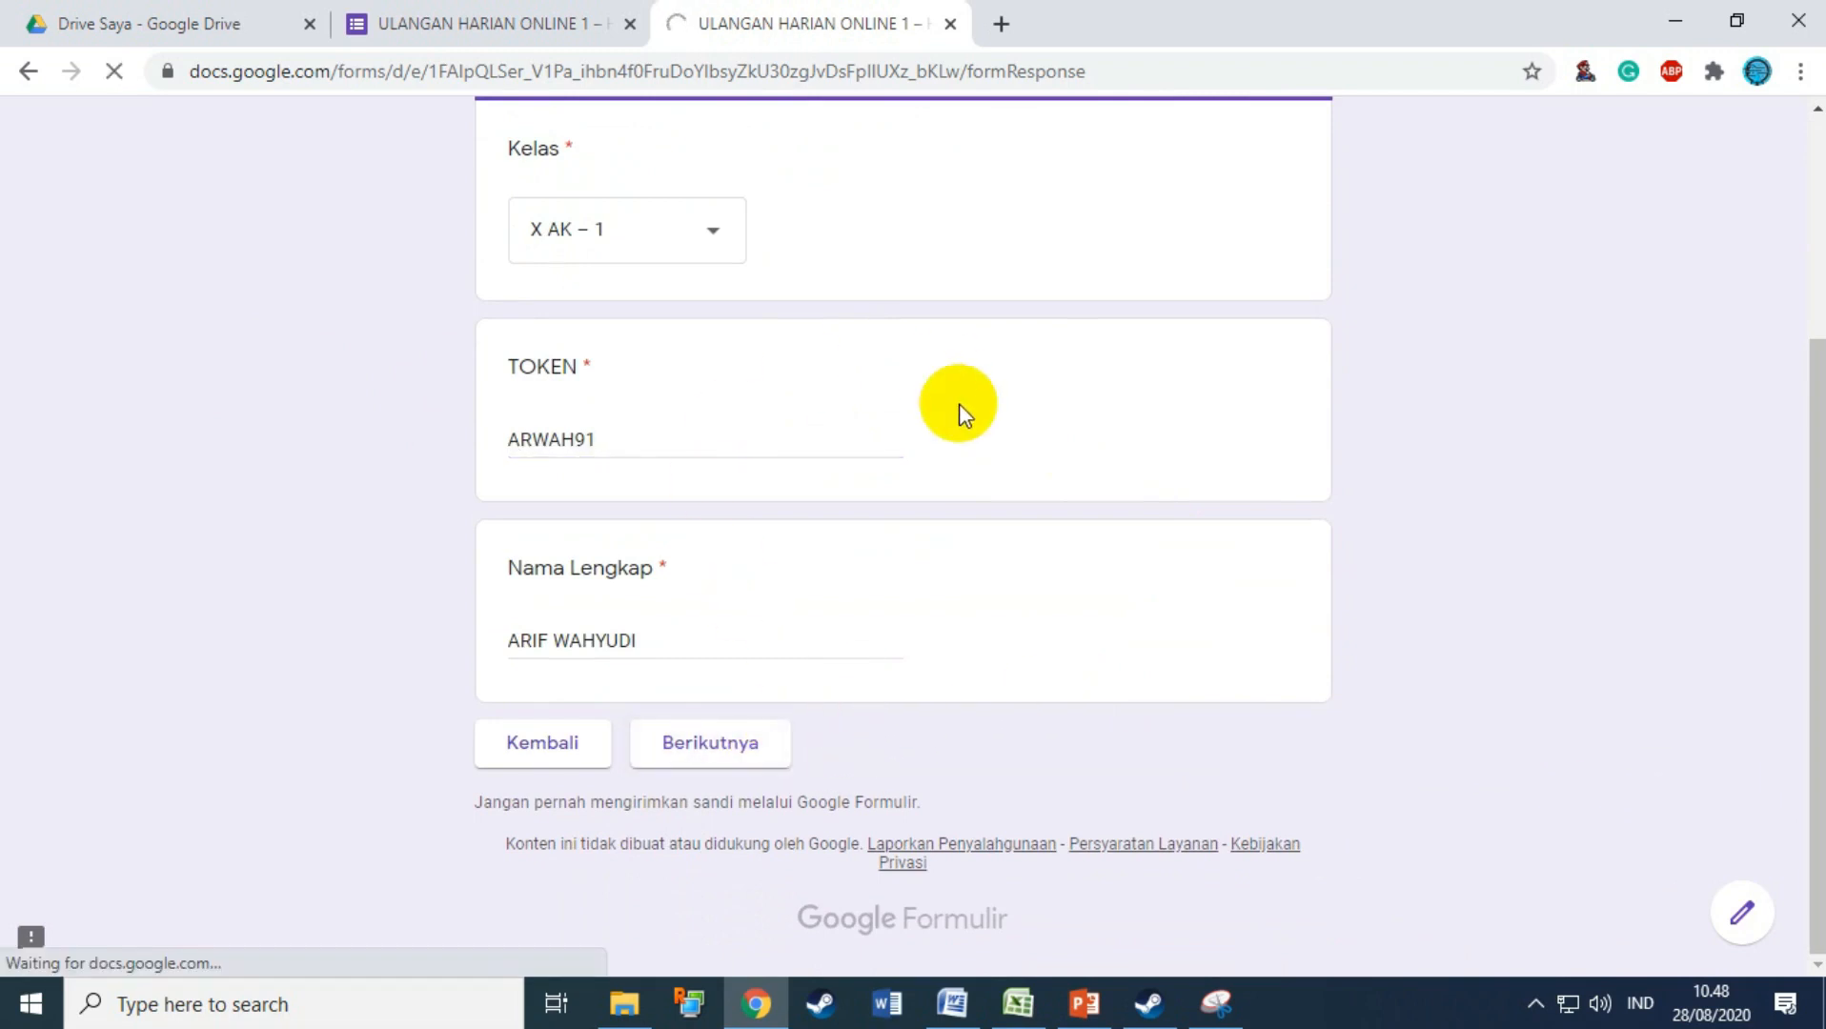
scroll(956, 419, "up", 3)
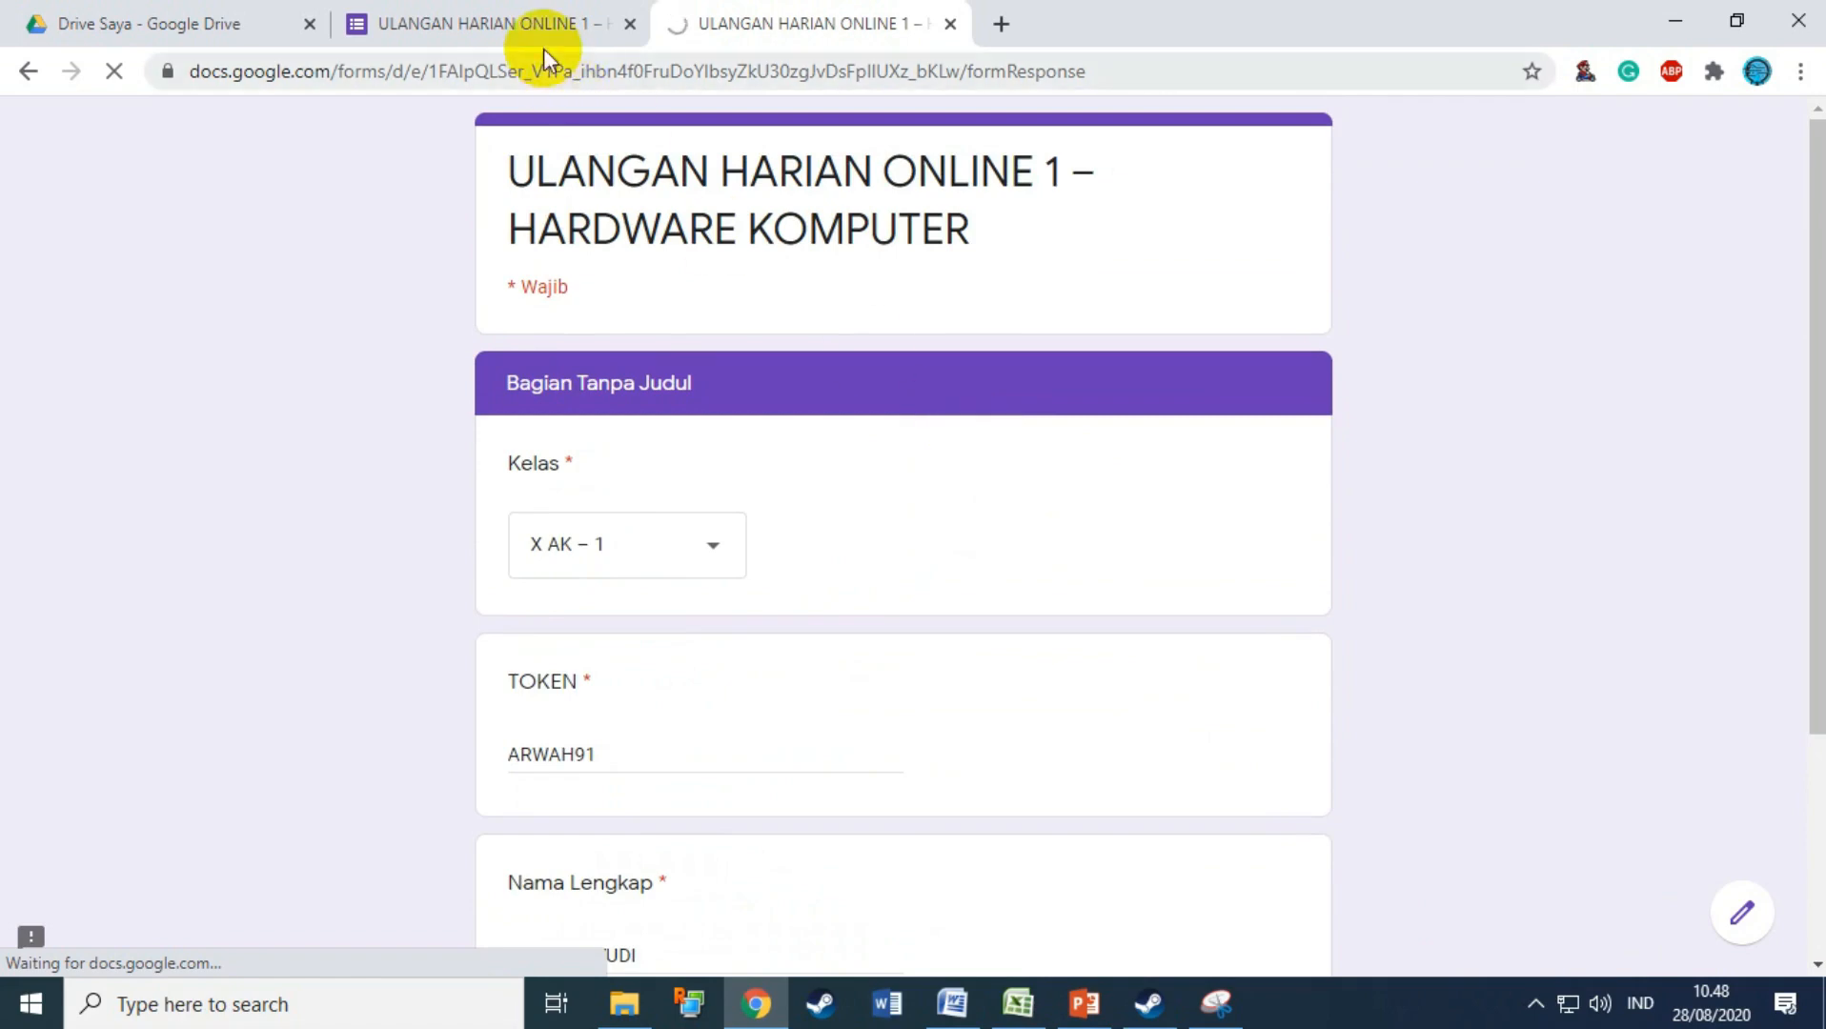
scroll(858, 417, "down", 3)
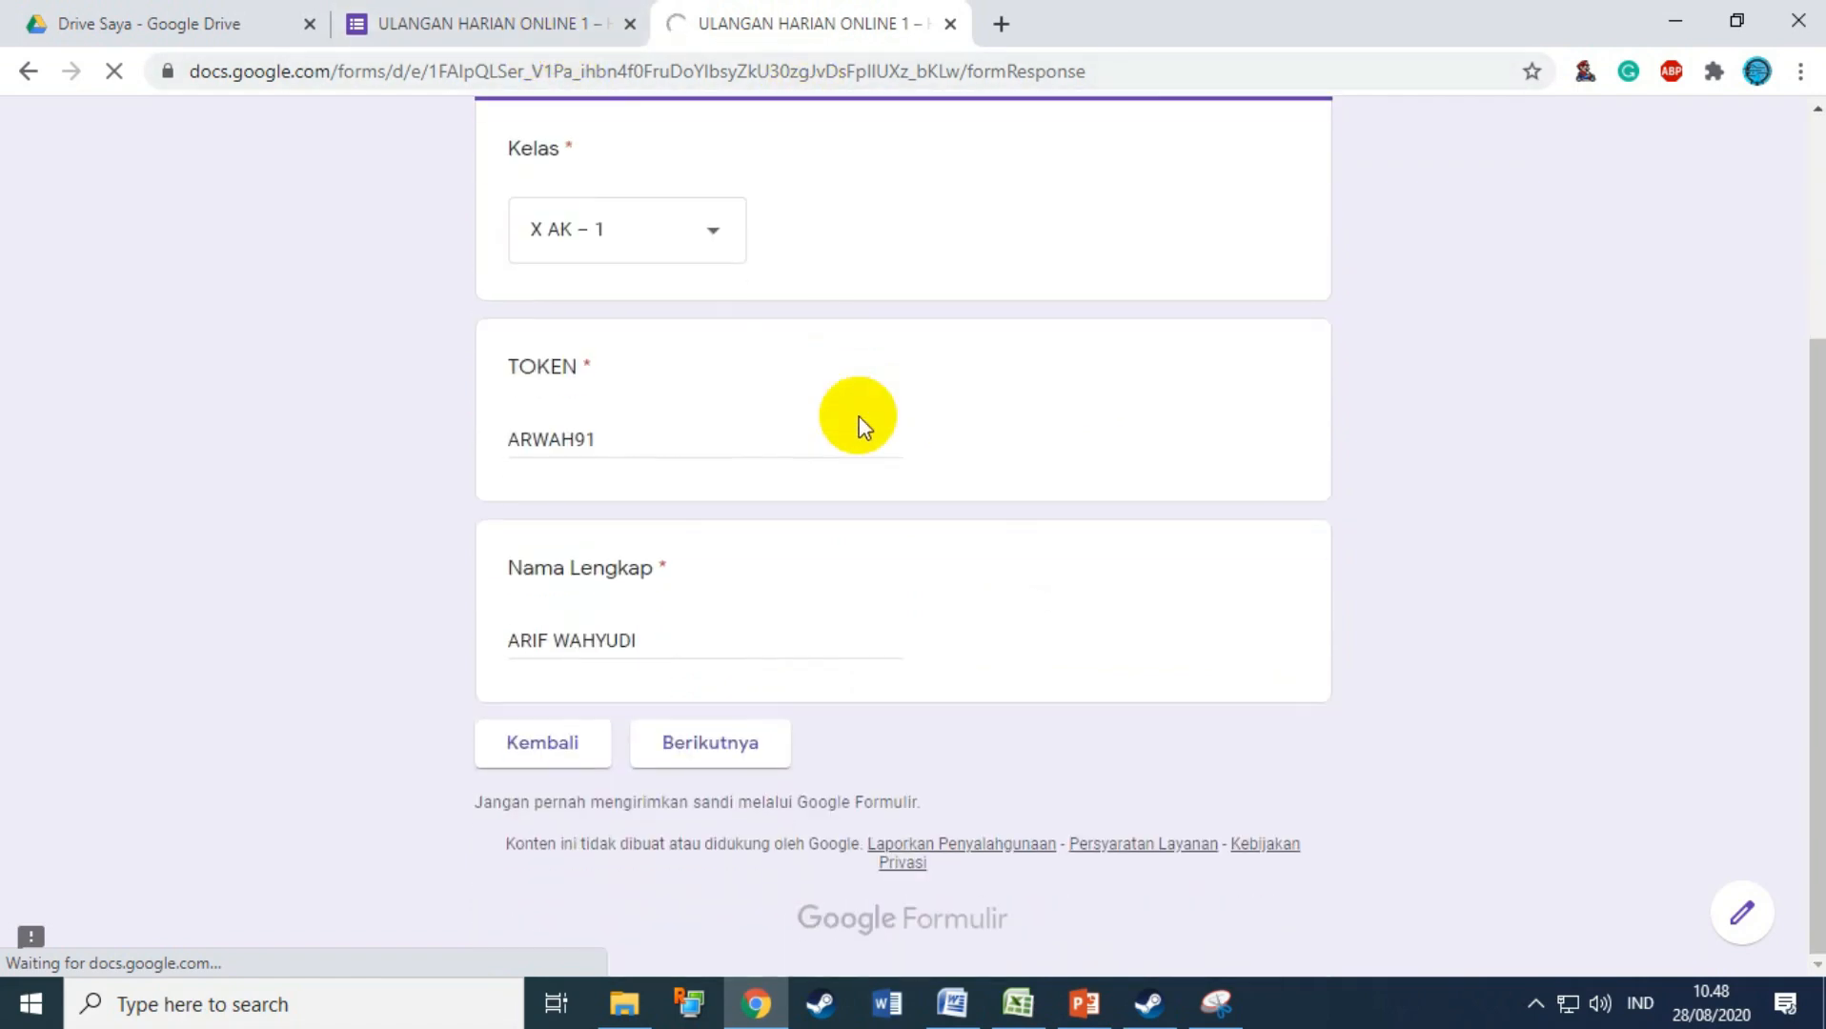
left_click(726, 739)
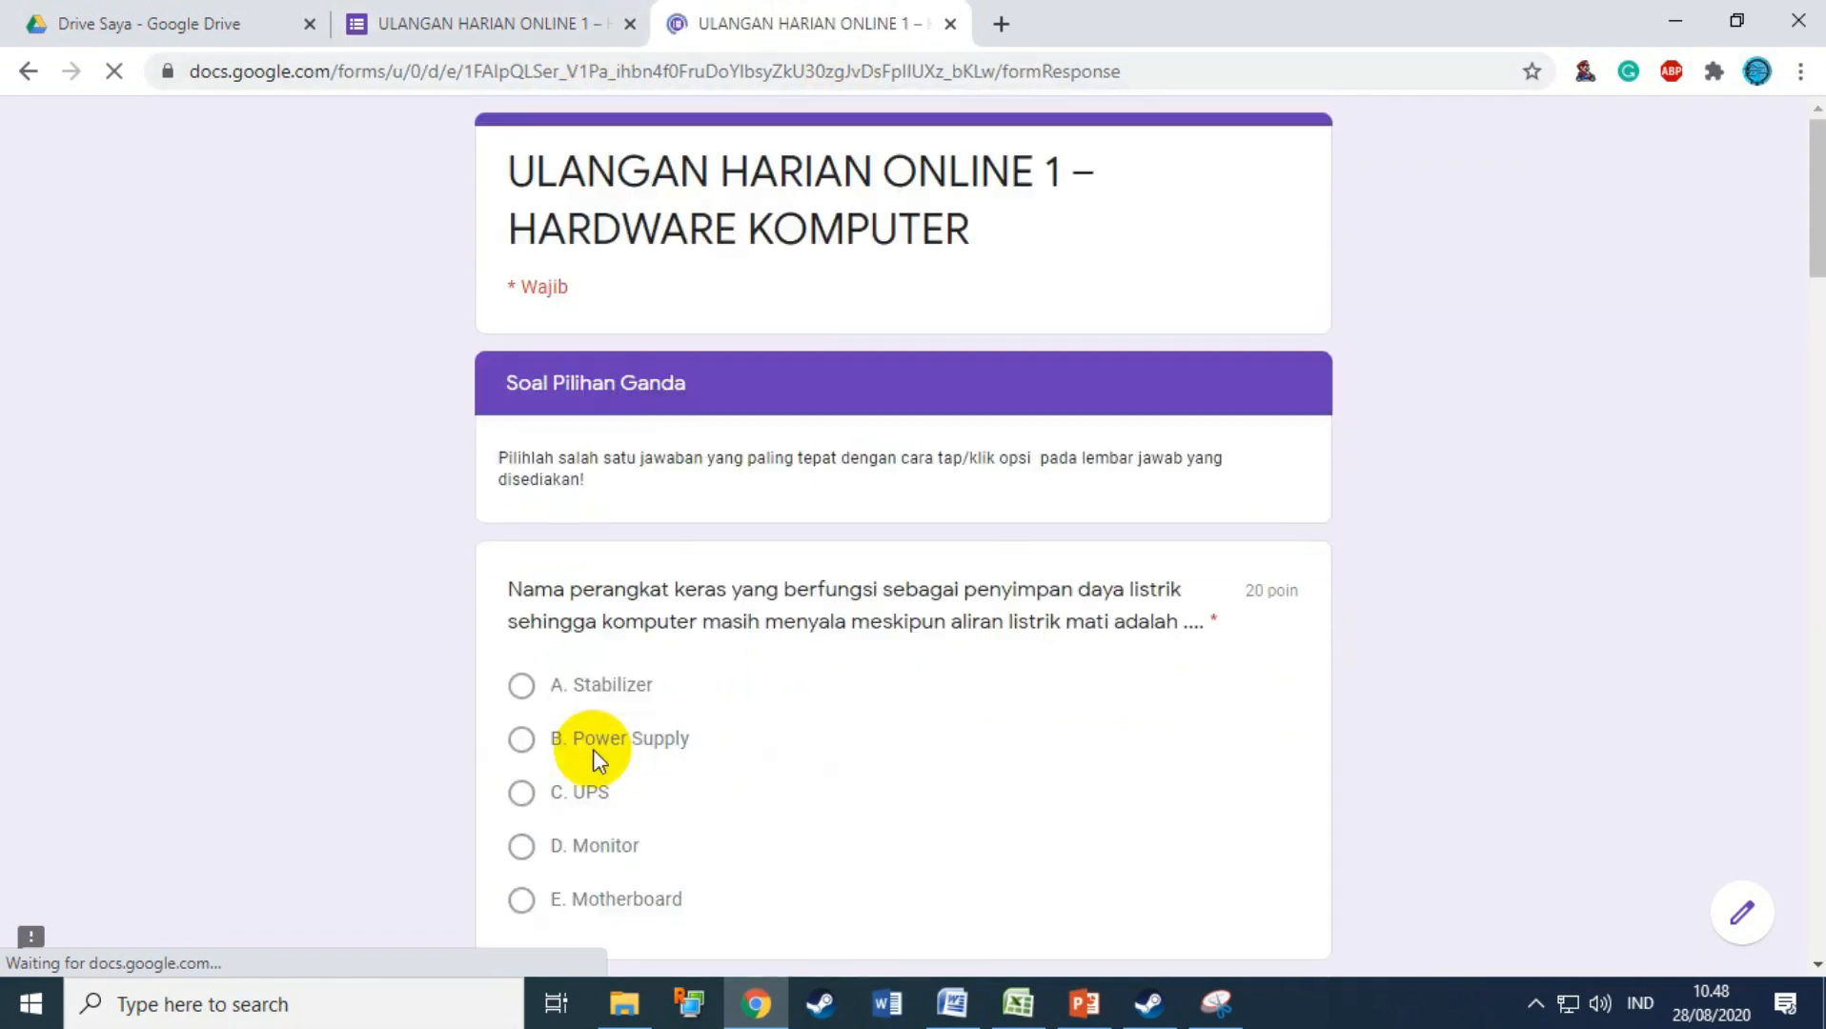
Step: Answer the first three questions: C. UPS, B. RAM, and picture E for the HDMI connector
scroll(963, 676, "down", 8)
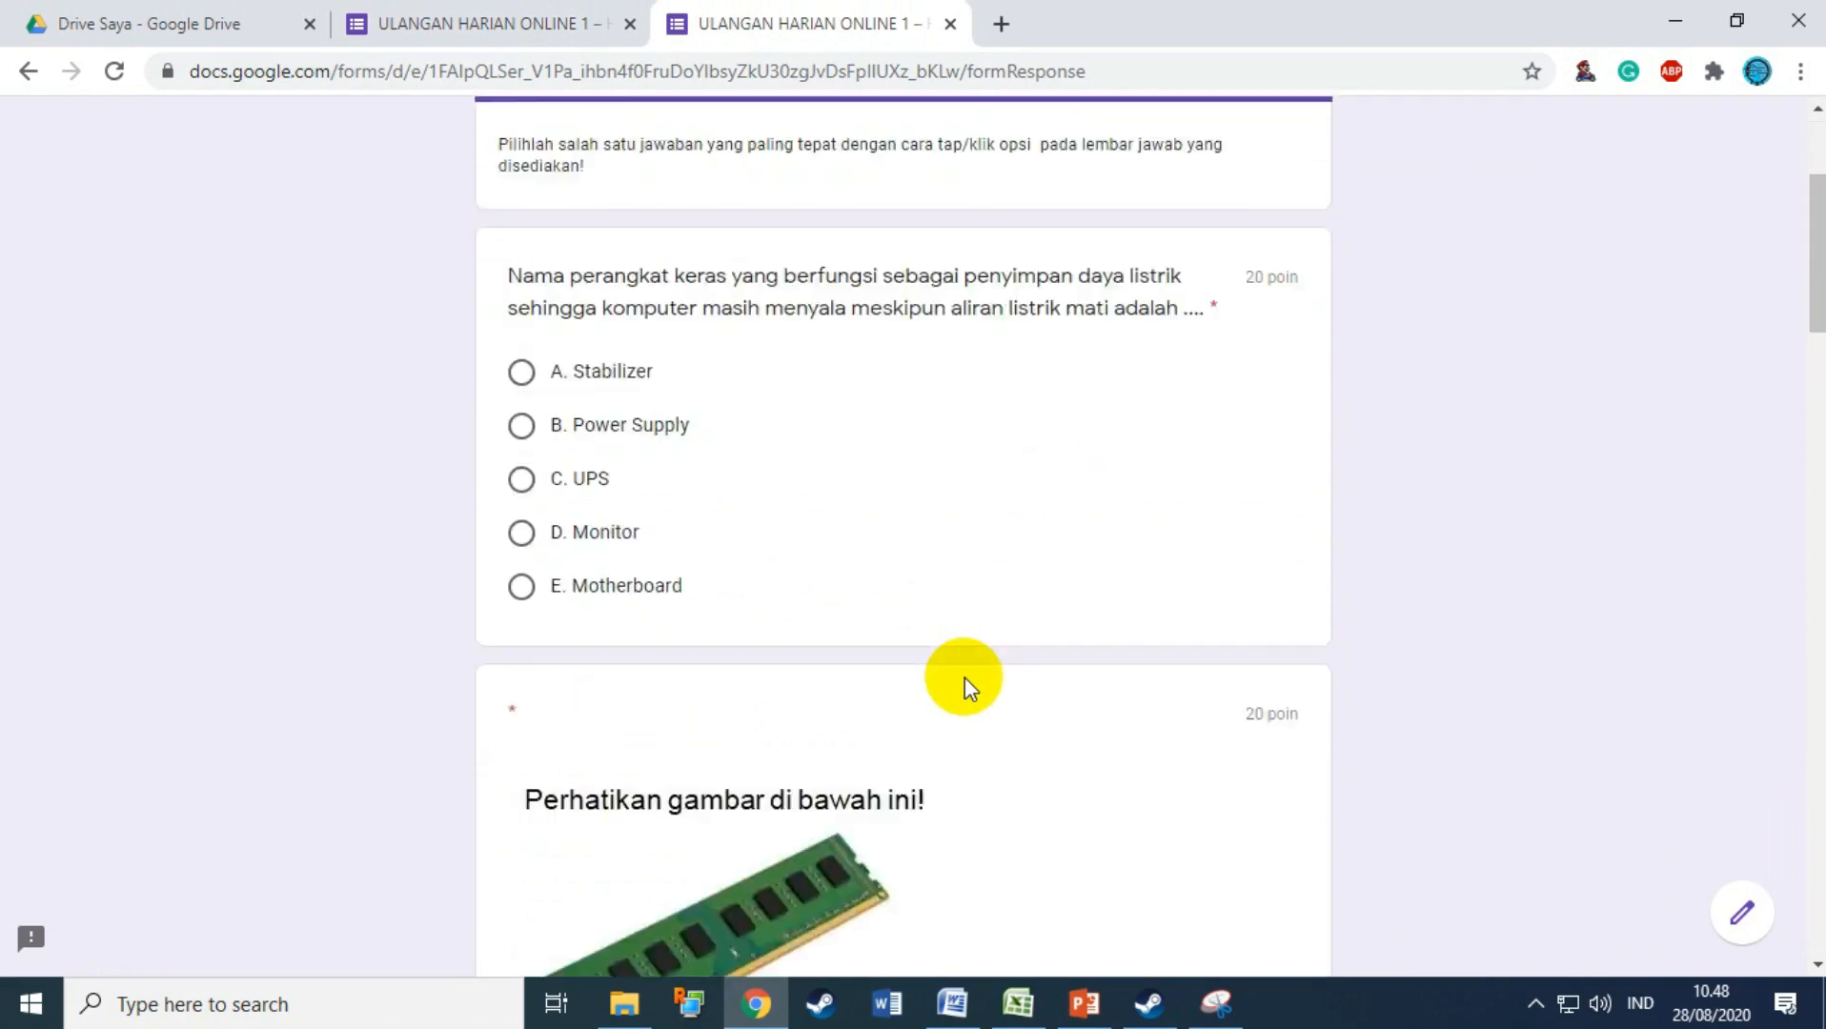
scroll(966, 677, "up", 9)
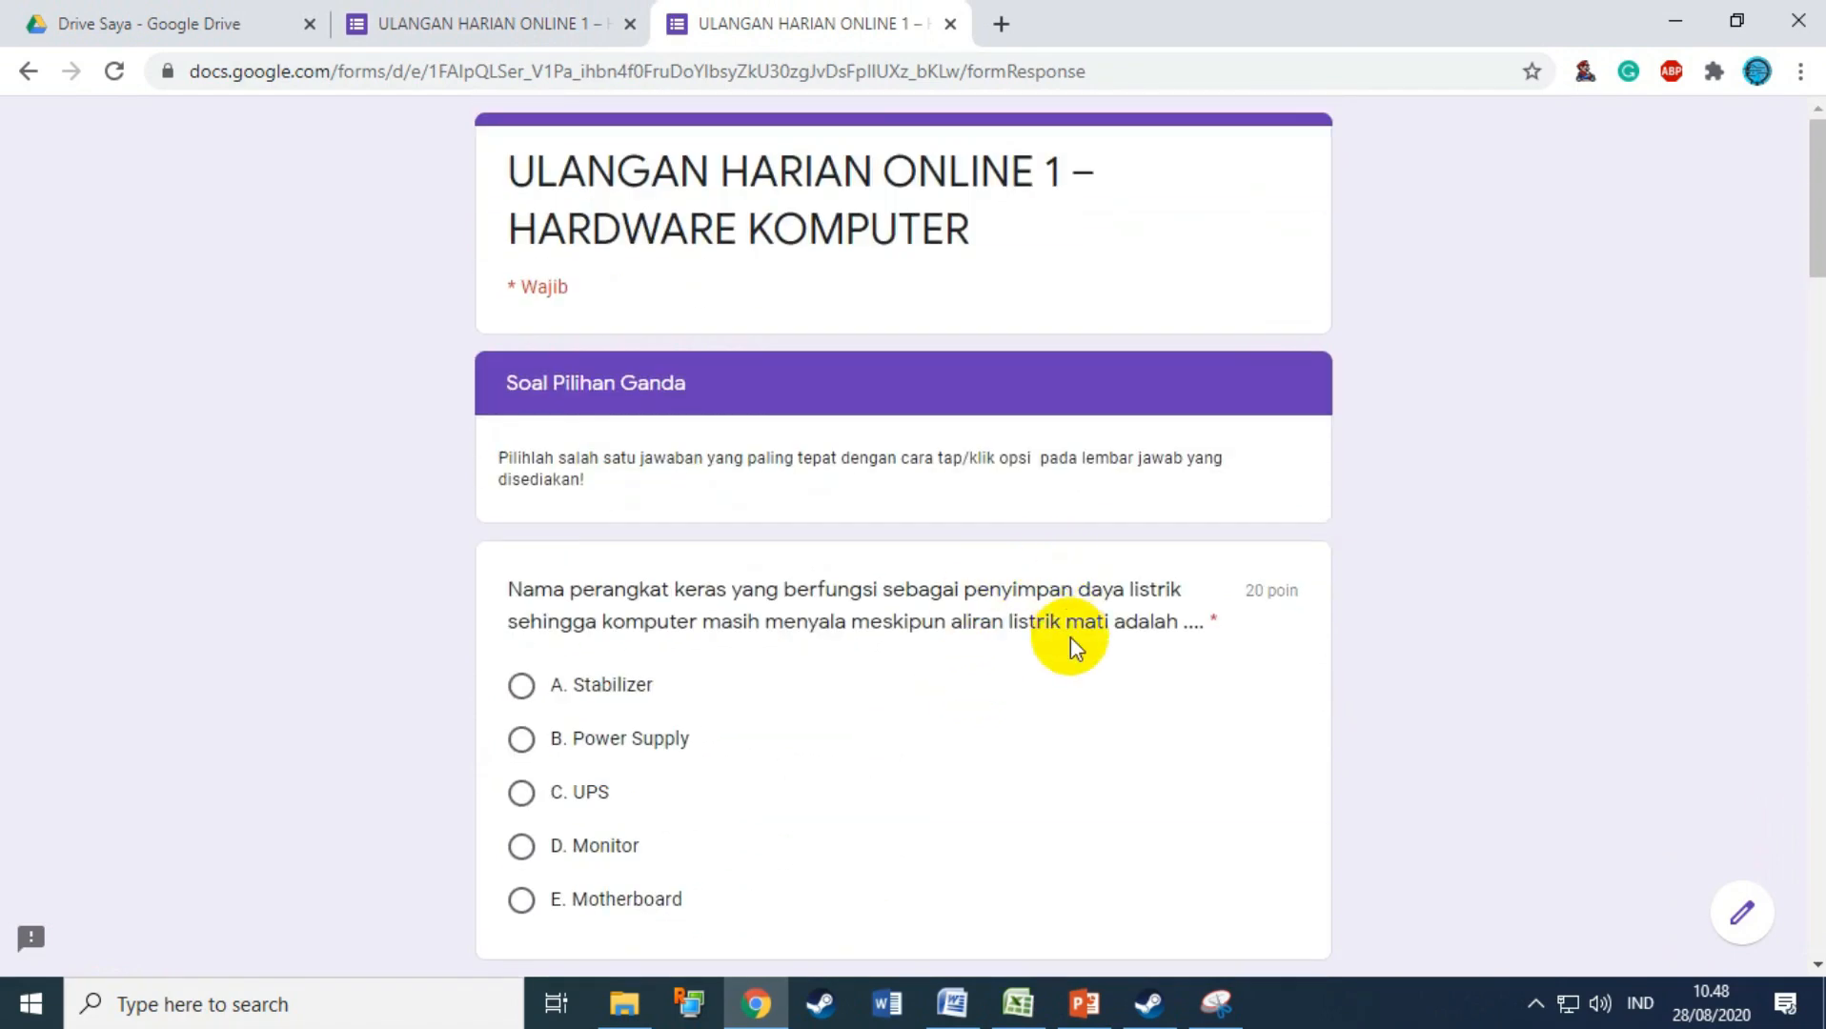
scroll(1058, 648, "down", 2)
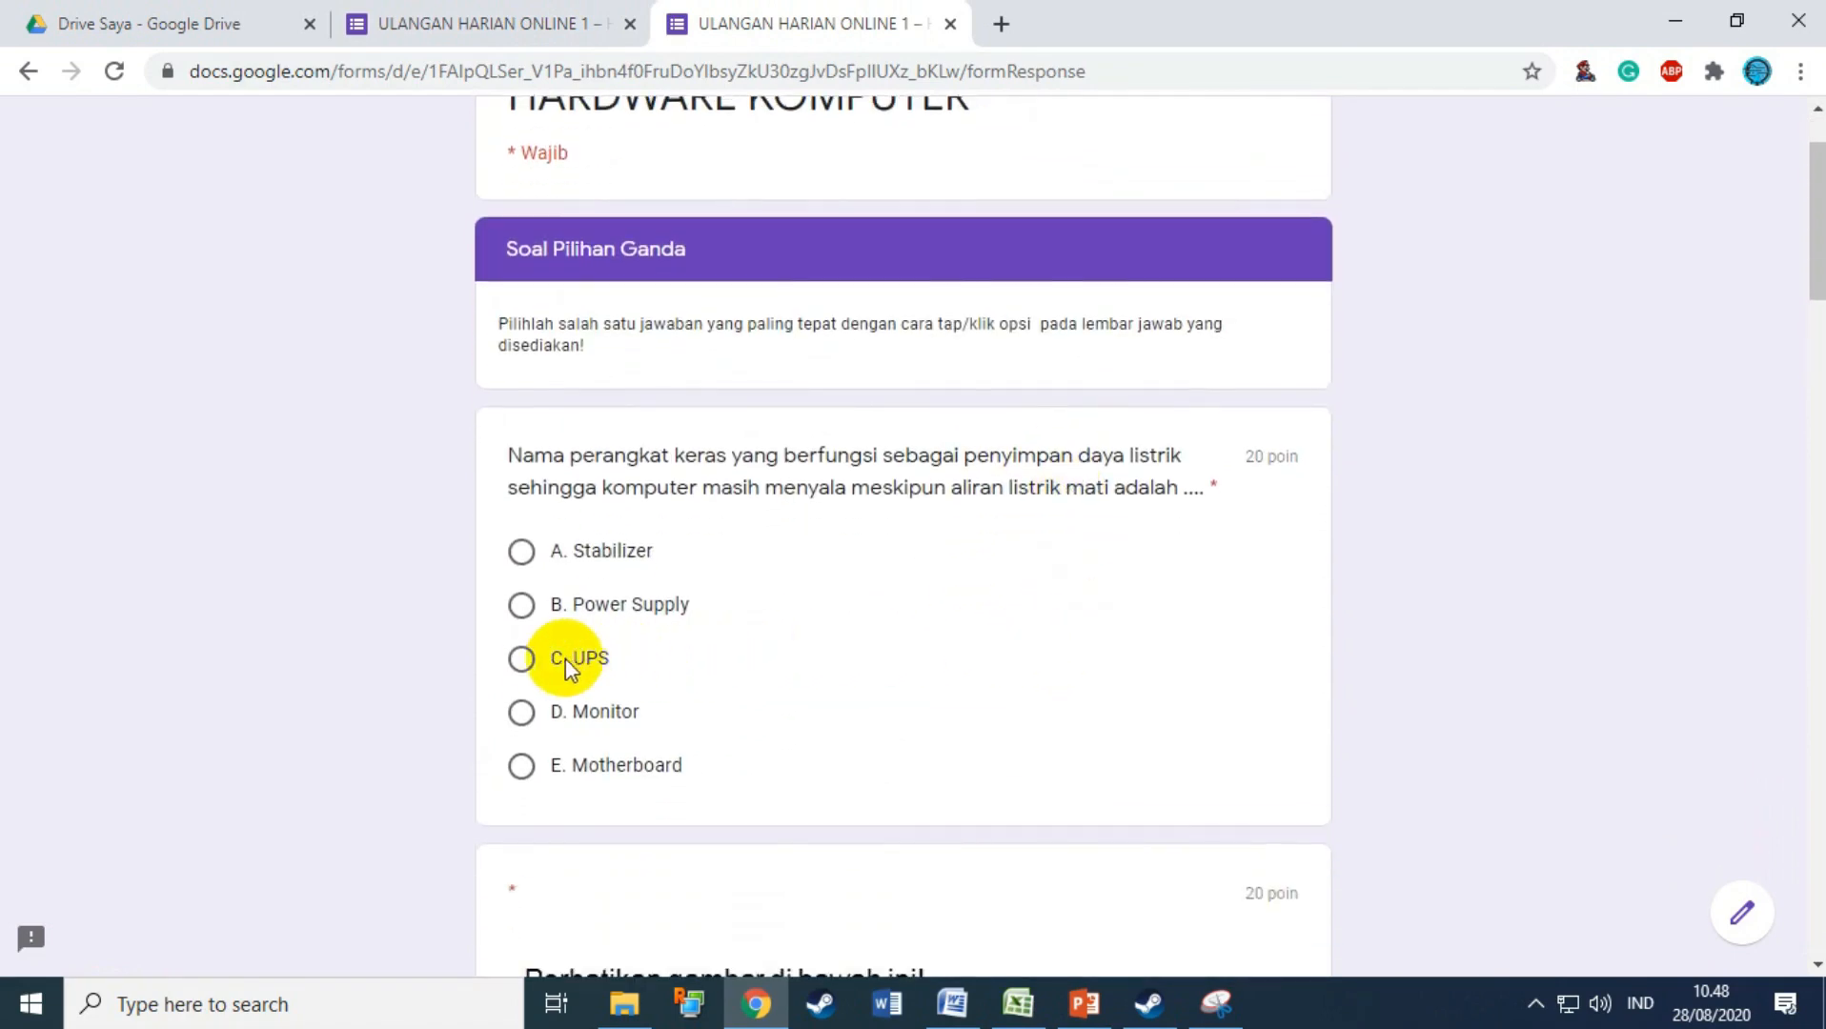
left_click(522, 658)
scroll(1037, 656, "down", 4)
scroll(1039, 658, "down", 4)
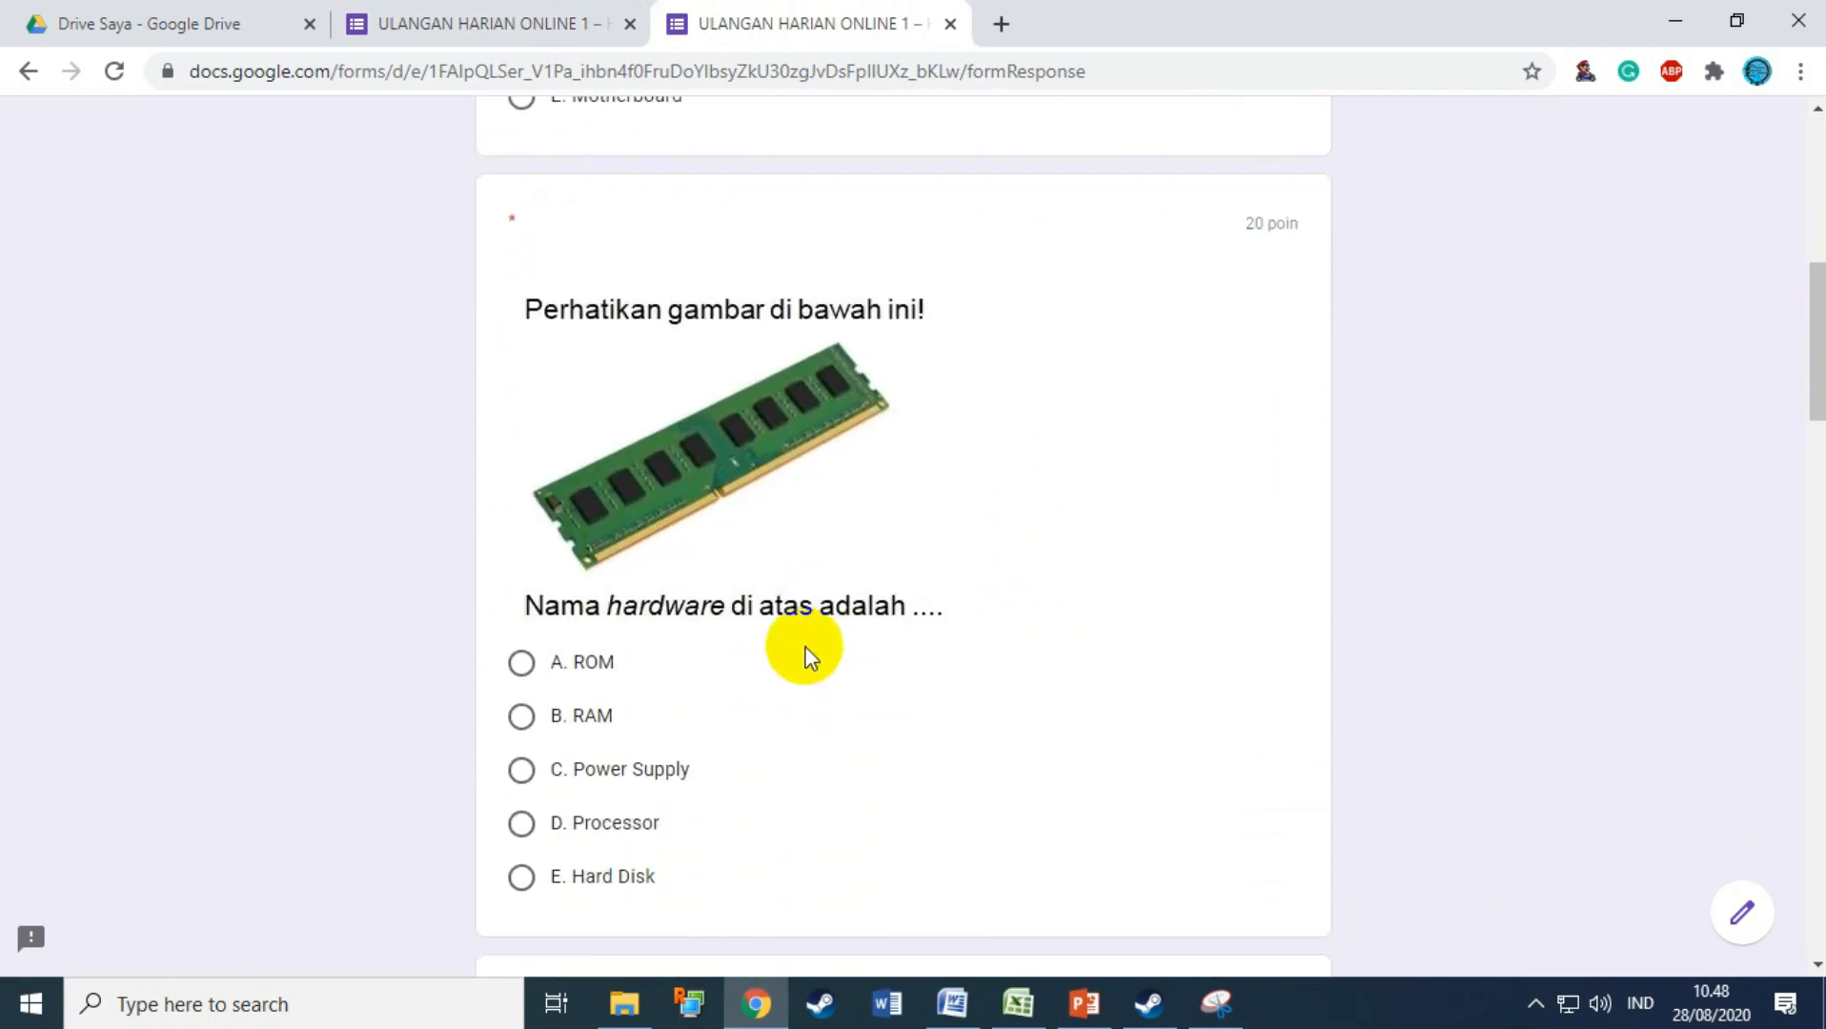
left_click(565, 717)
scroll(1008, 615, "down", 5)
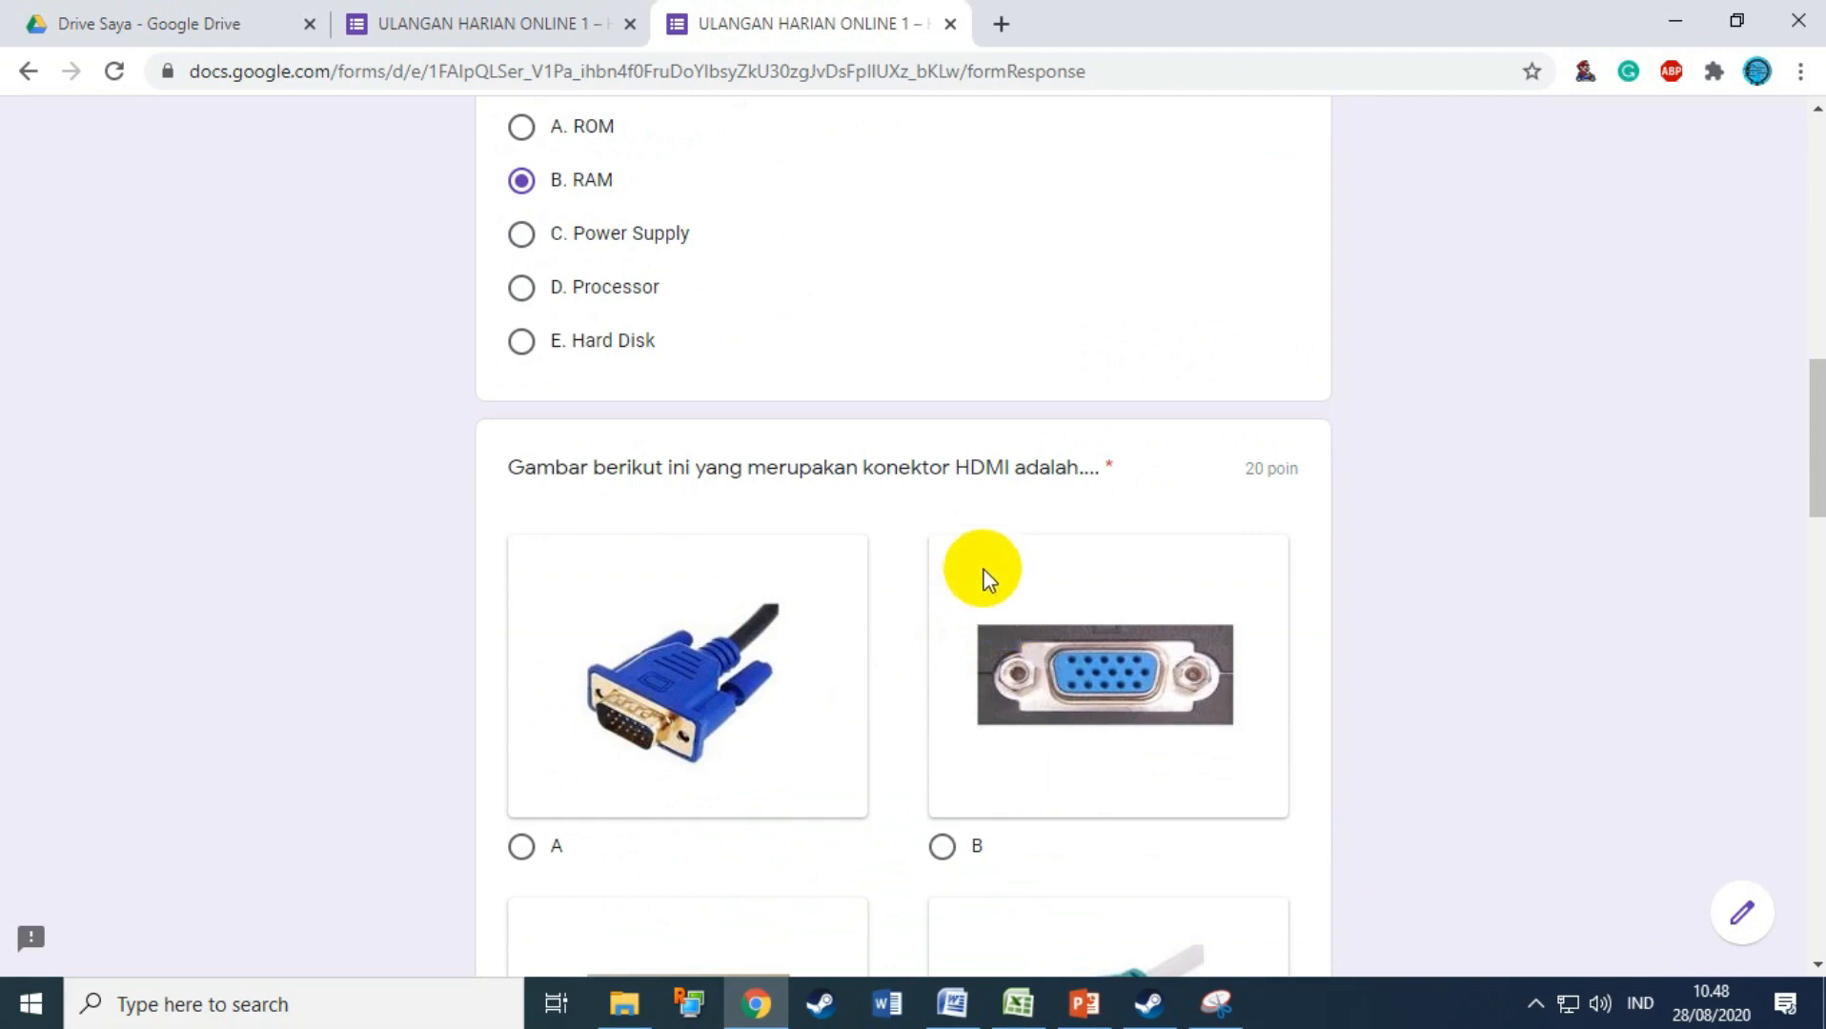
scroll(982, 534, "down", 4)
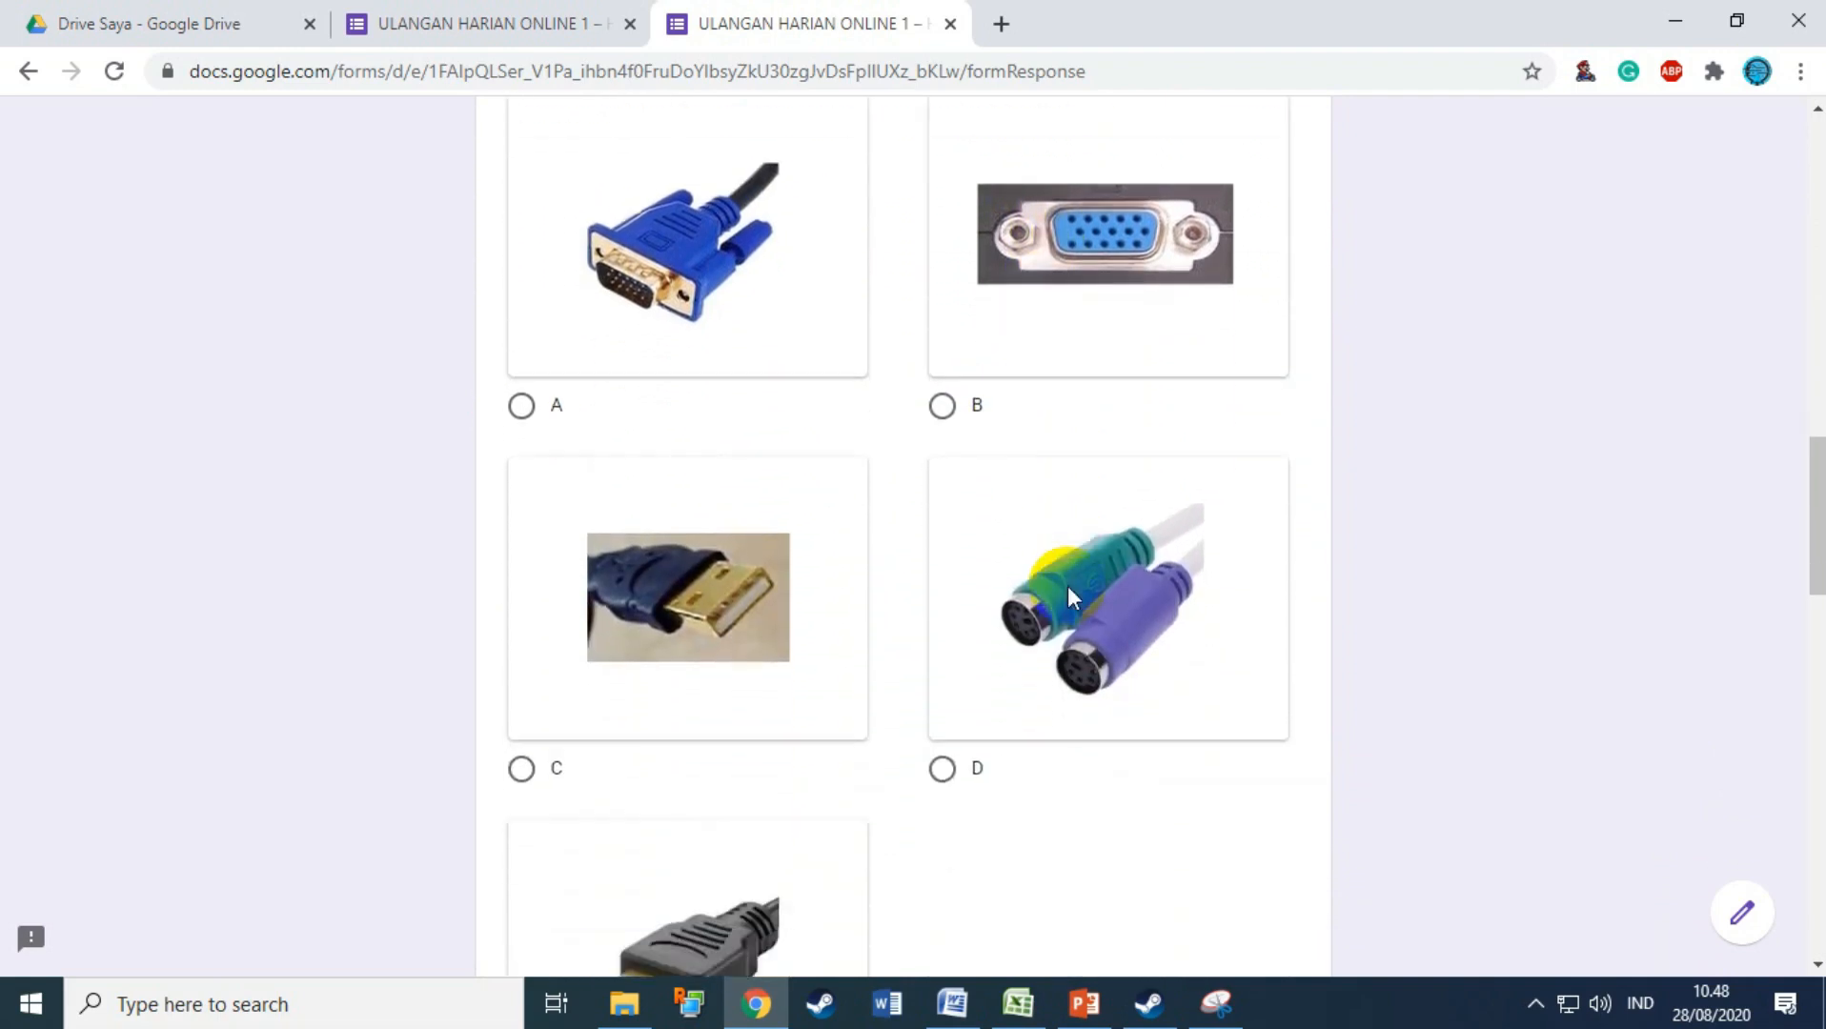
scroll(1068, 586, "down", 3)
left_click(647, 867)
Step: Answer D. Processor for the chip question and B. Menyimpan seluruh file komputer for the hard disk
scroll(1128, 683, "down", 4)
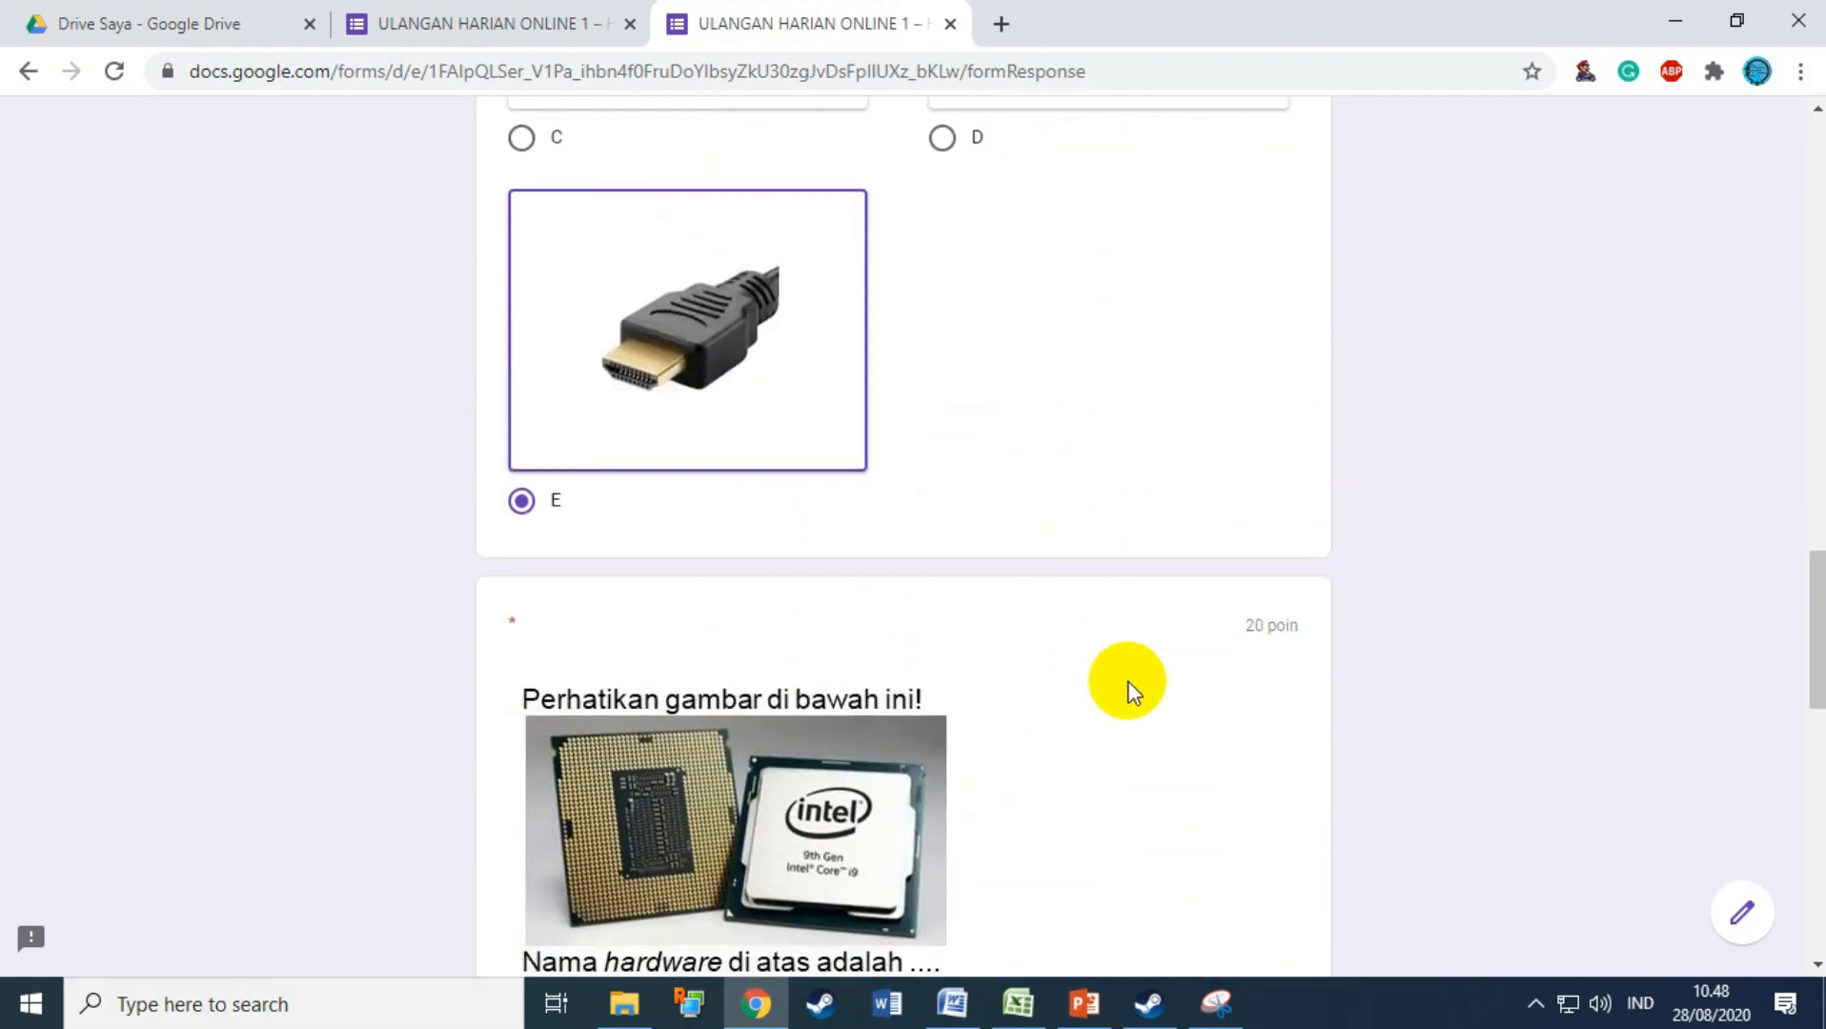
scroll(1130, 691, "down", 3)
scroll(934, 729, "down", 1)
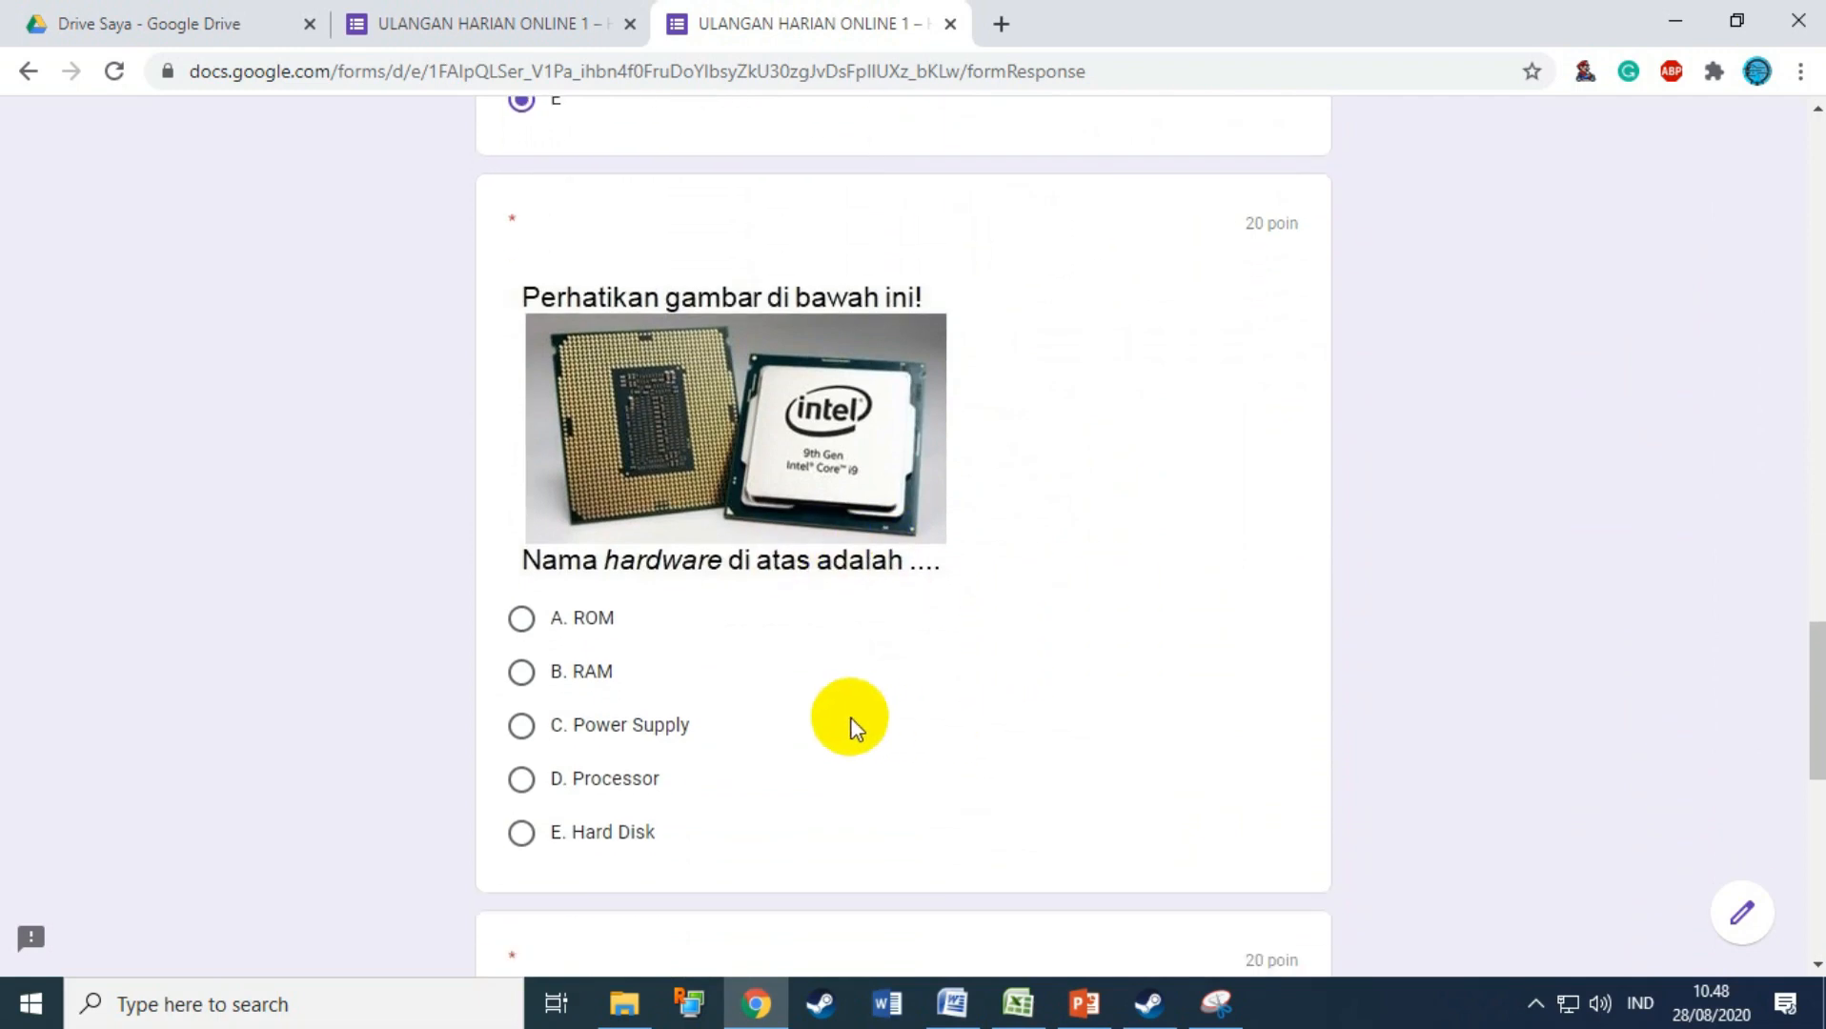
left_click(602, 776)
scroll(952, 691, "down", 5)
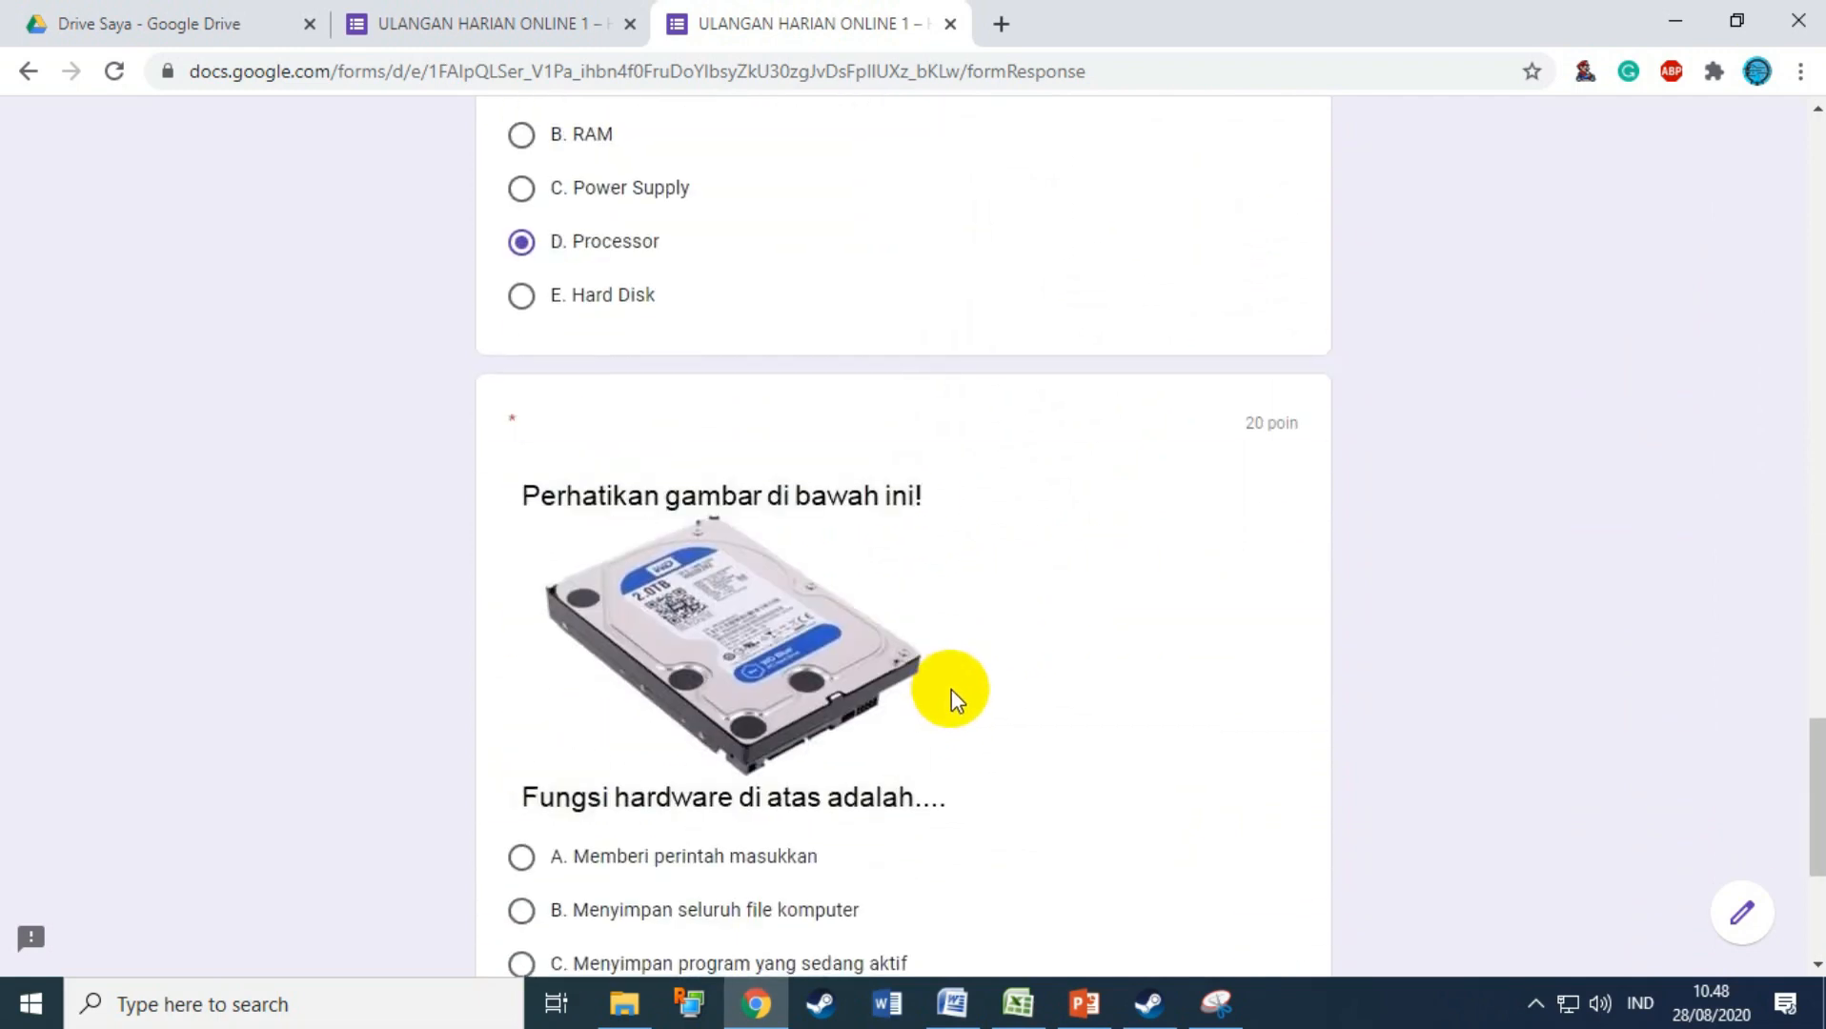
scroll(951, 689, "down", 3)
left_click(773, 646)
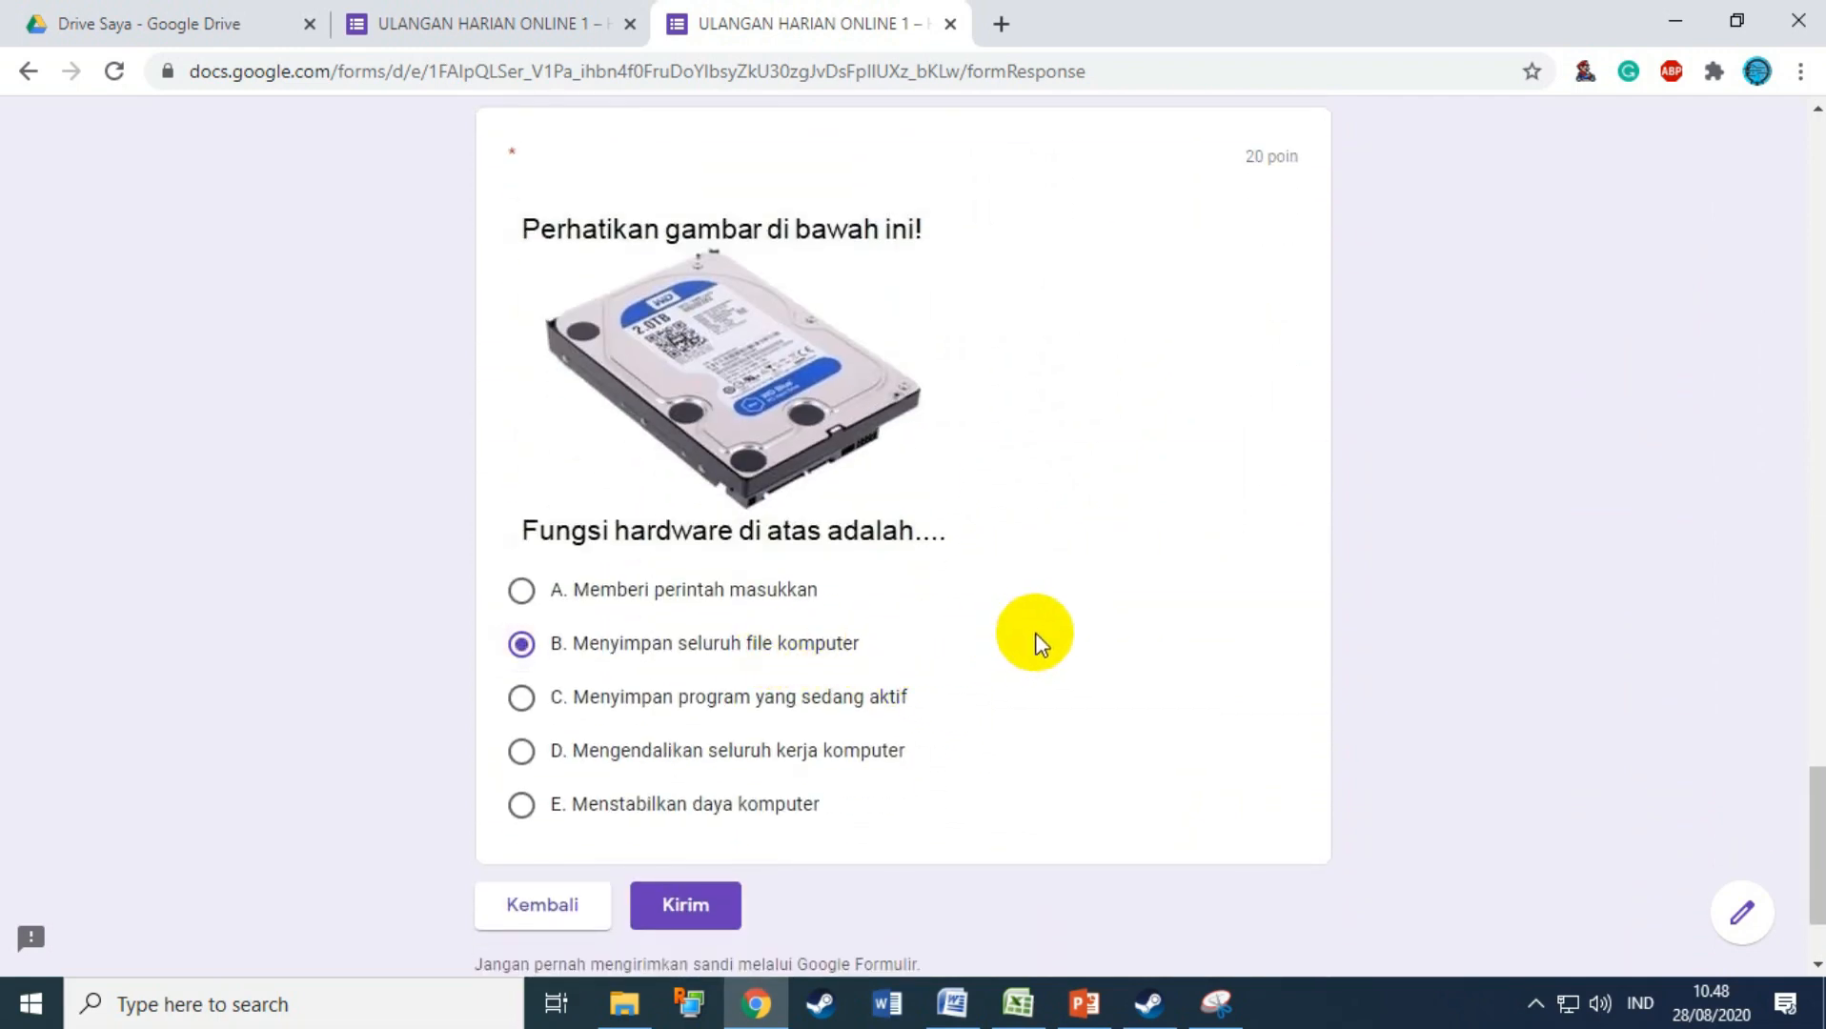
scroll(1019, 634, "down", 1)
scroll(1068, 632, "up", 20)
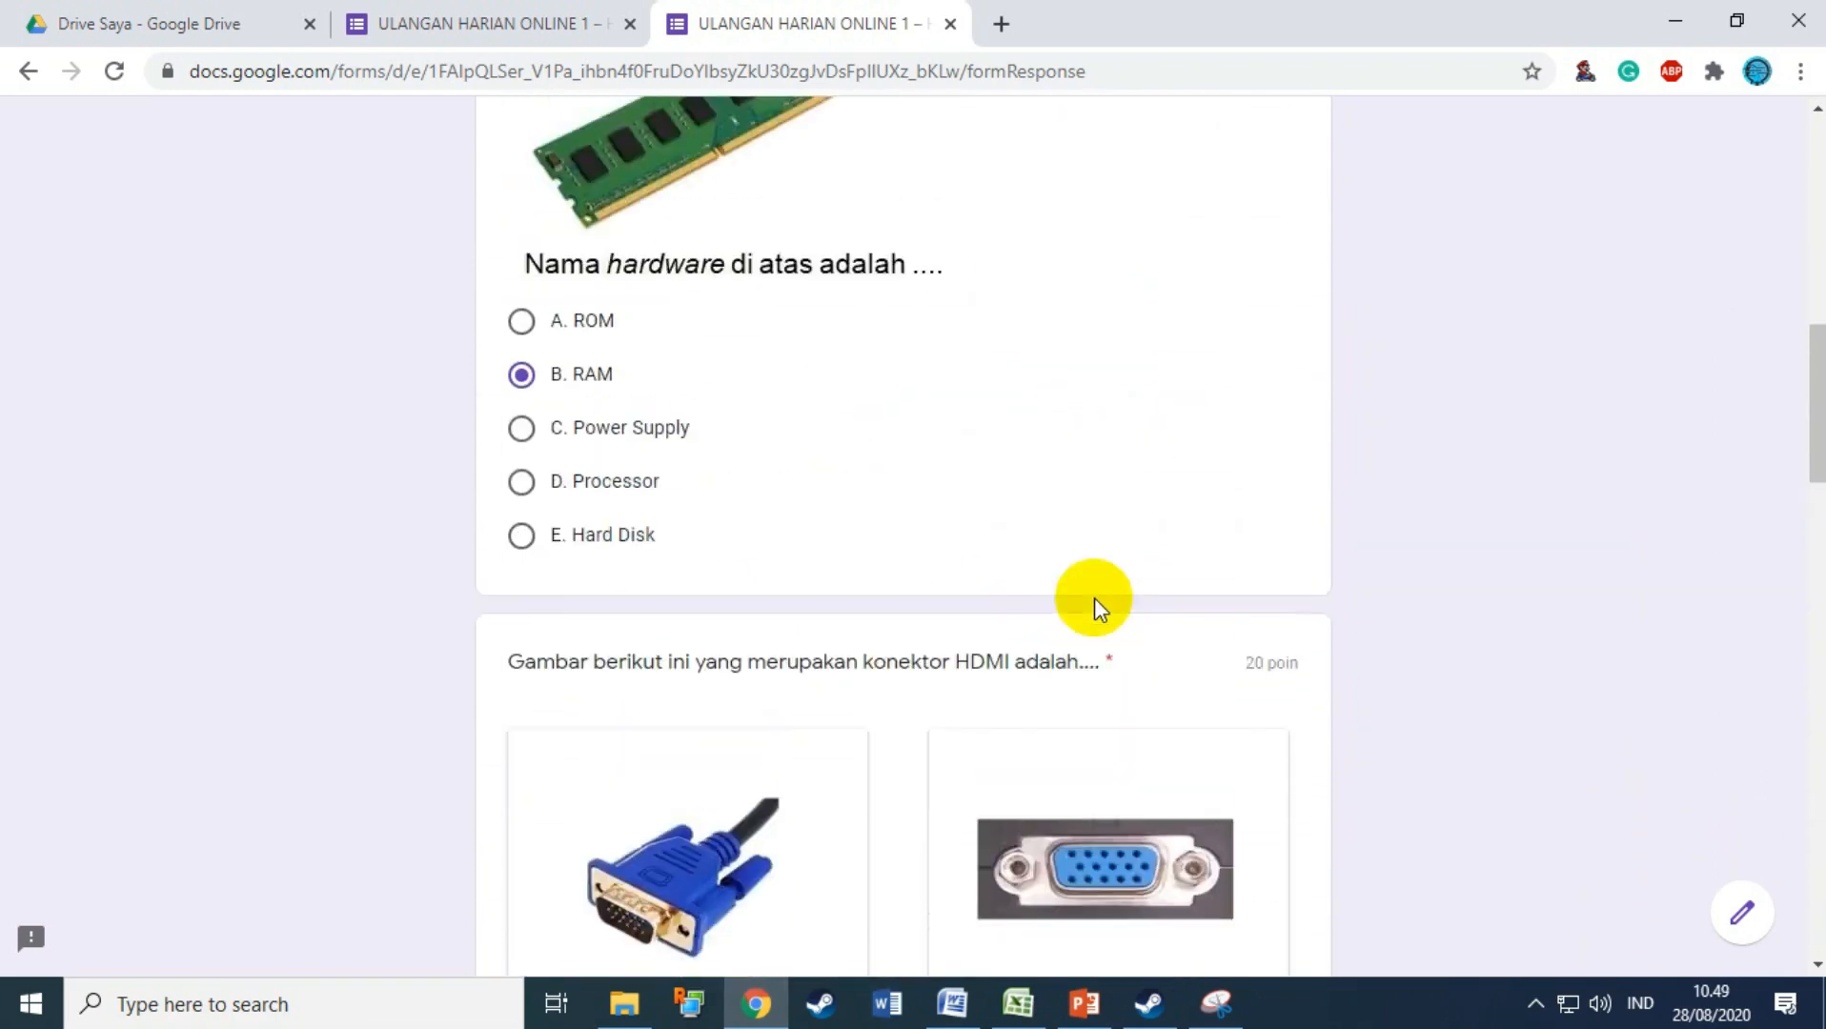
scroll(1094, 597, "up", 8)
scroll(1090, 703, "down", 20)
scroll(1090, 704, "down", 5)
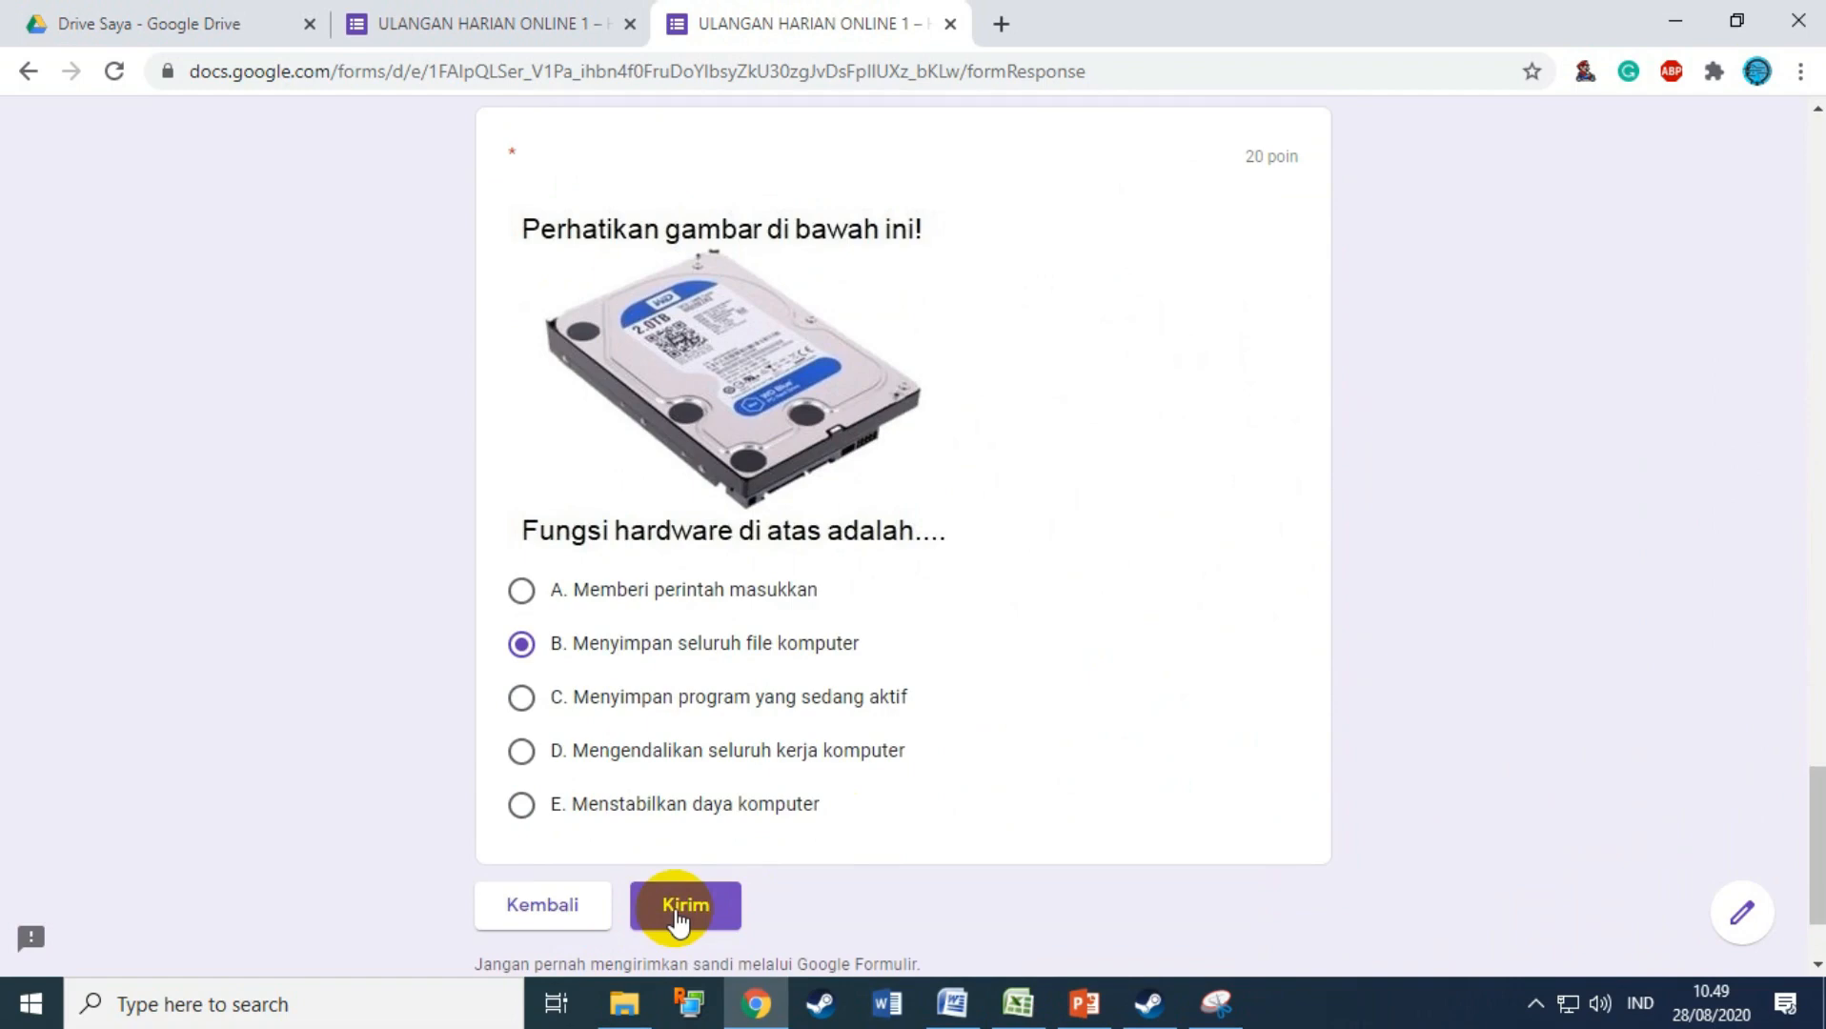
scroll(1093, 675, "up", 20)
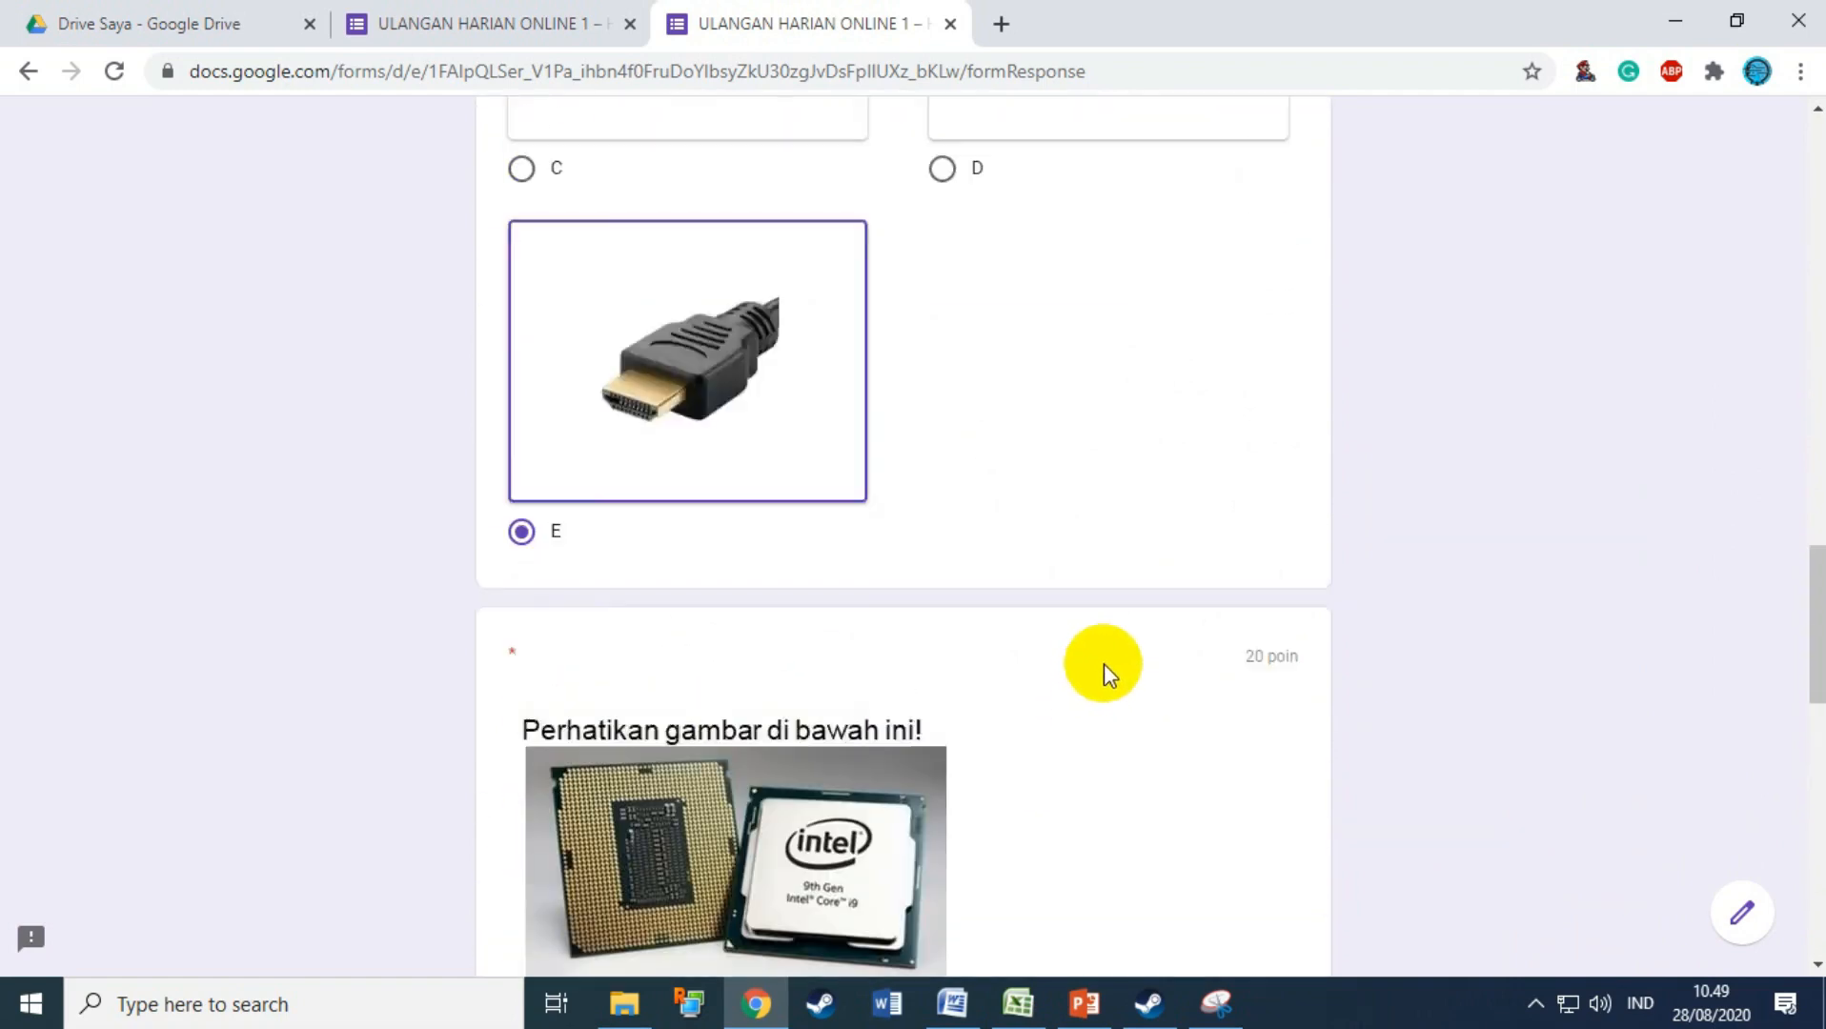
scroll(1104, 667, "up", 10)
scroll(1101, 665, "down", 20)
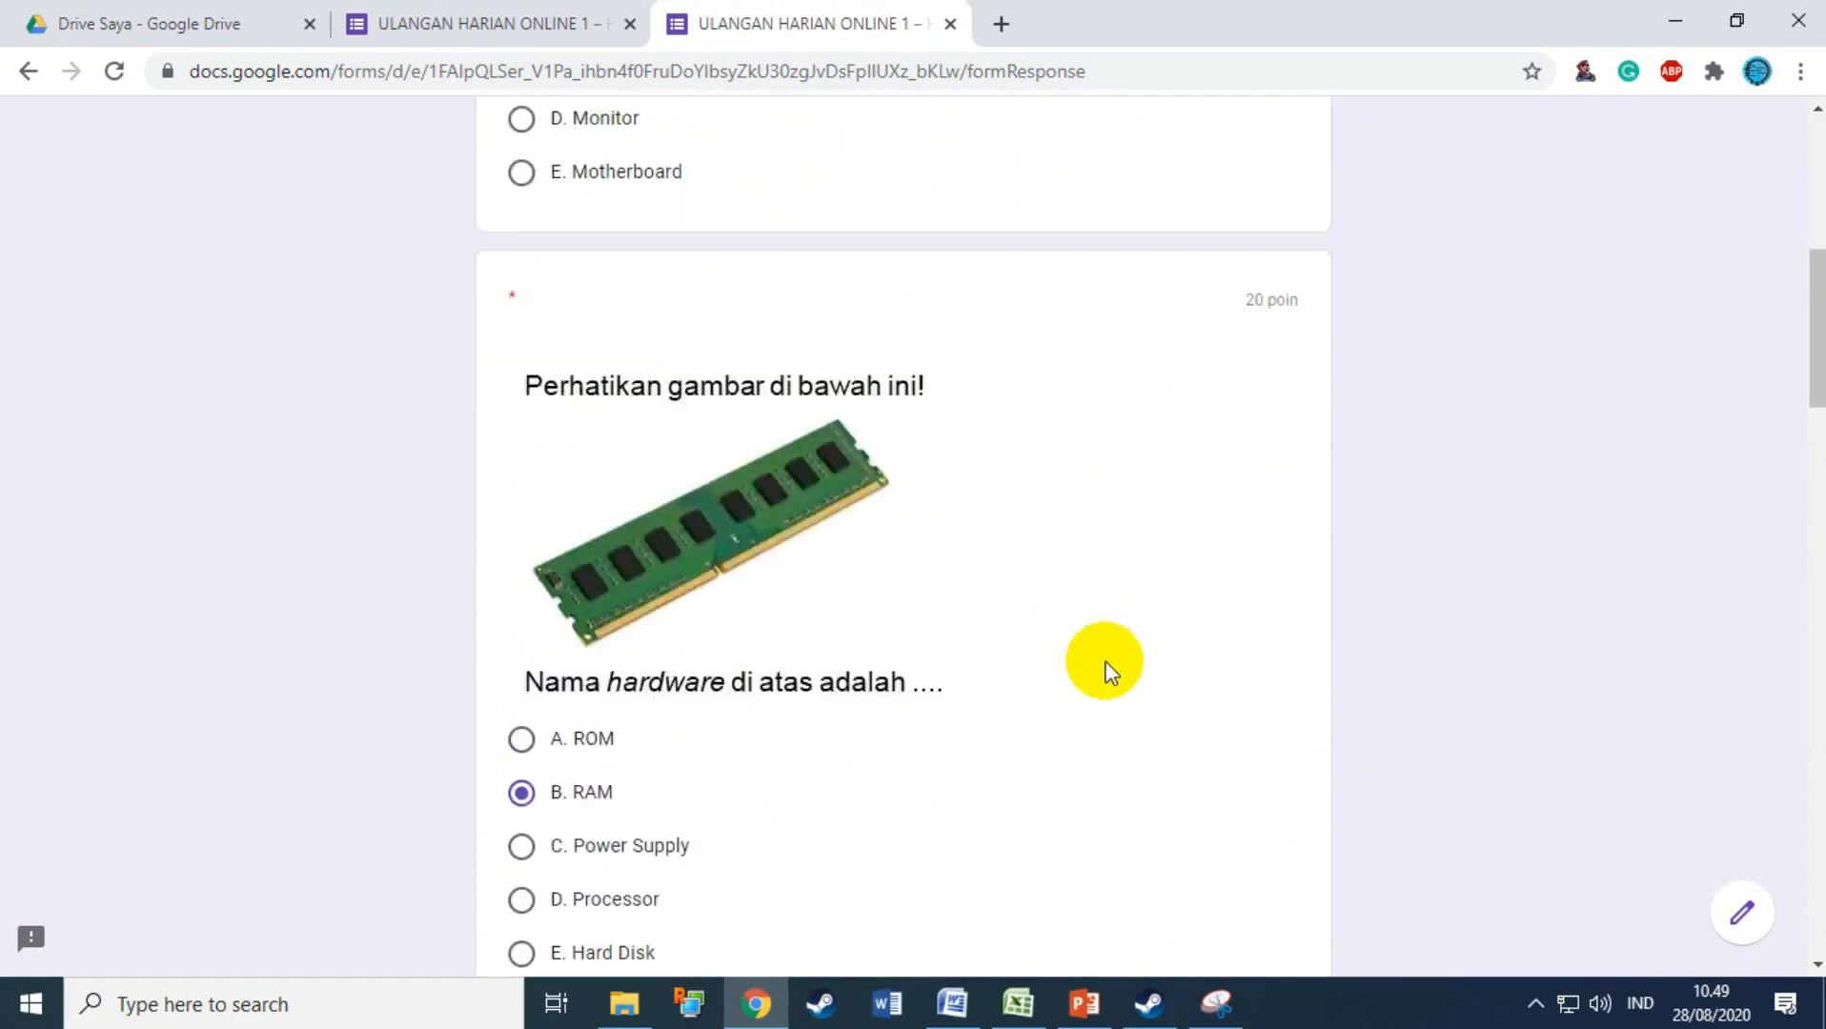
Step: Submit the quiz and highlight the 'Tanggapan Anda telah direkam' confirmation text
left_click(672, 757)
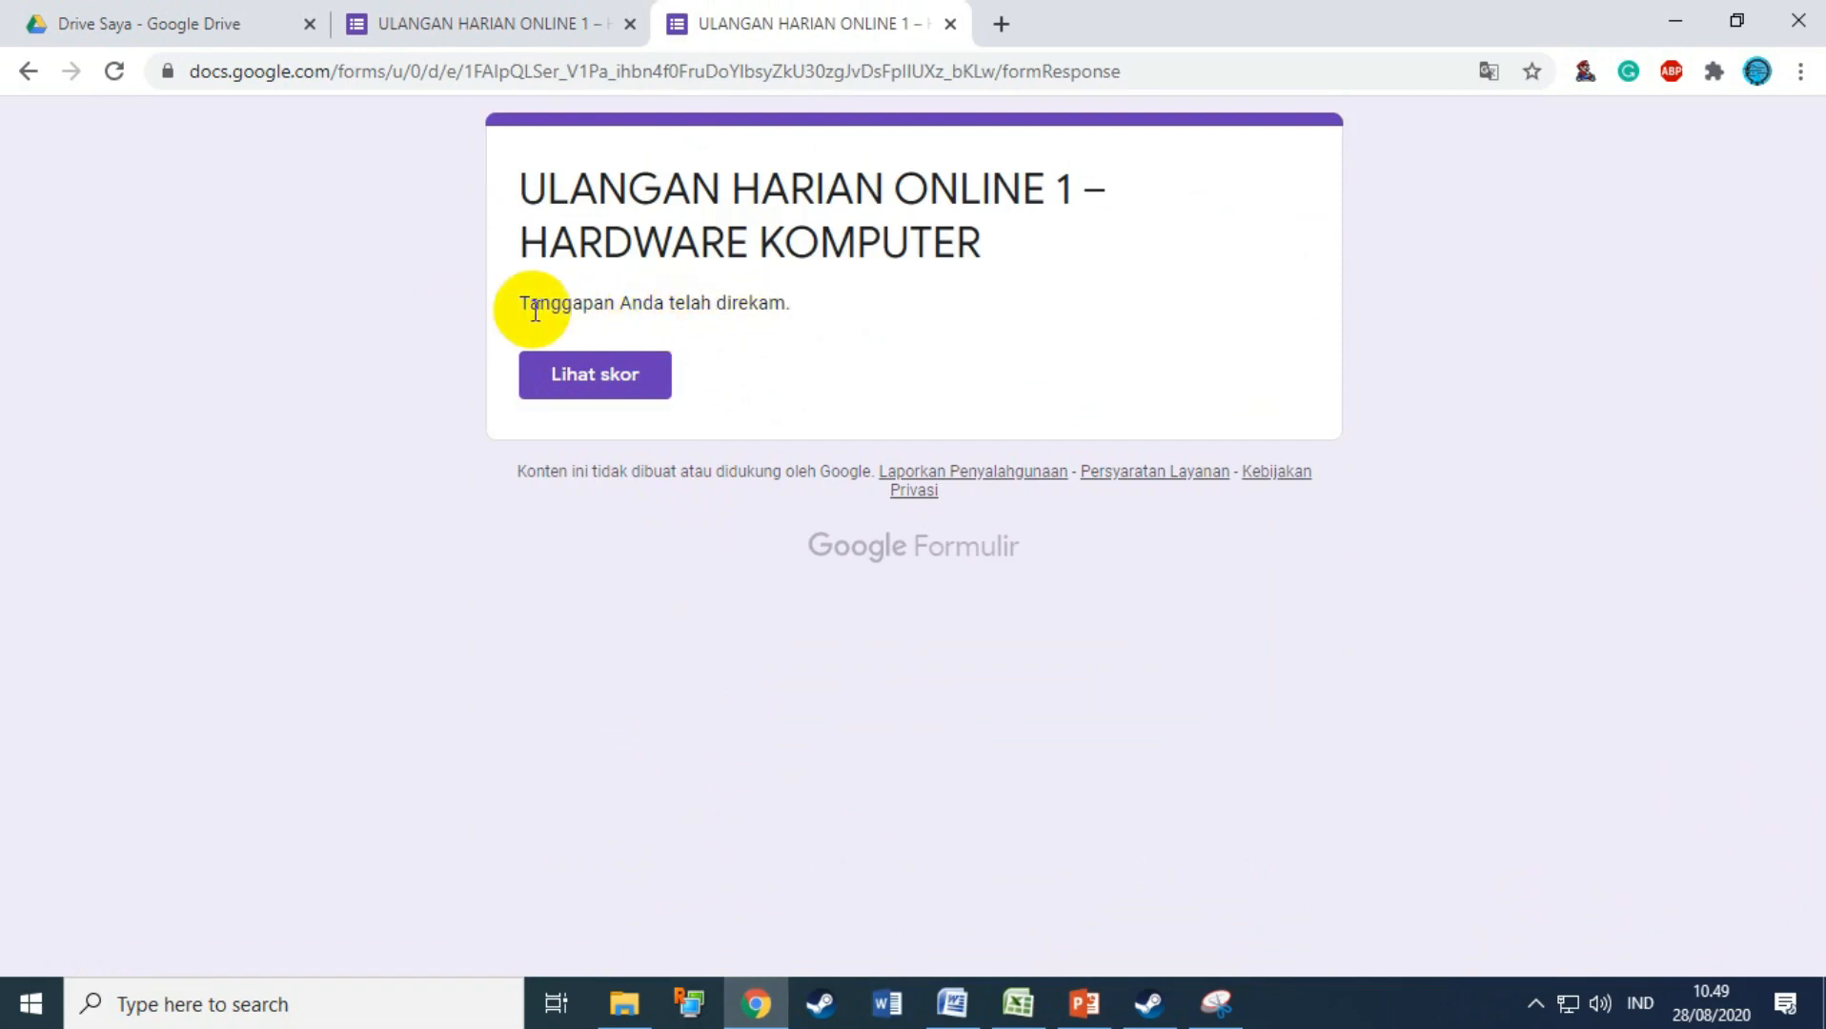
left_click_drag(516, 303, 793, 311)
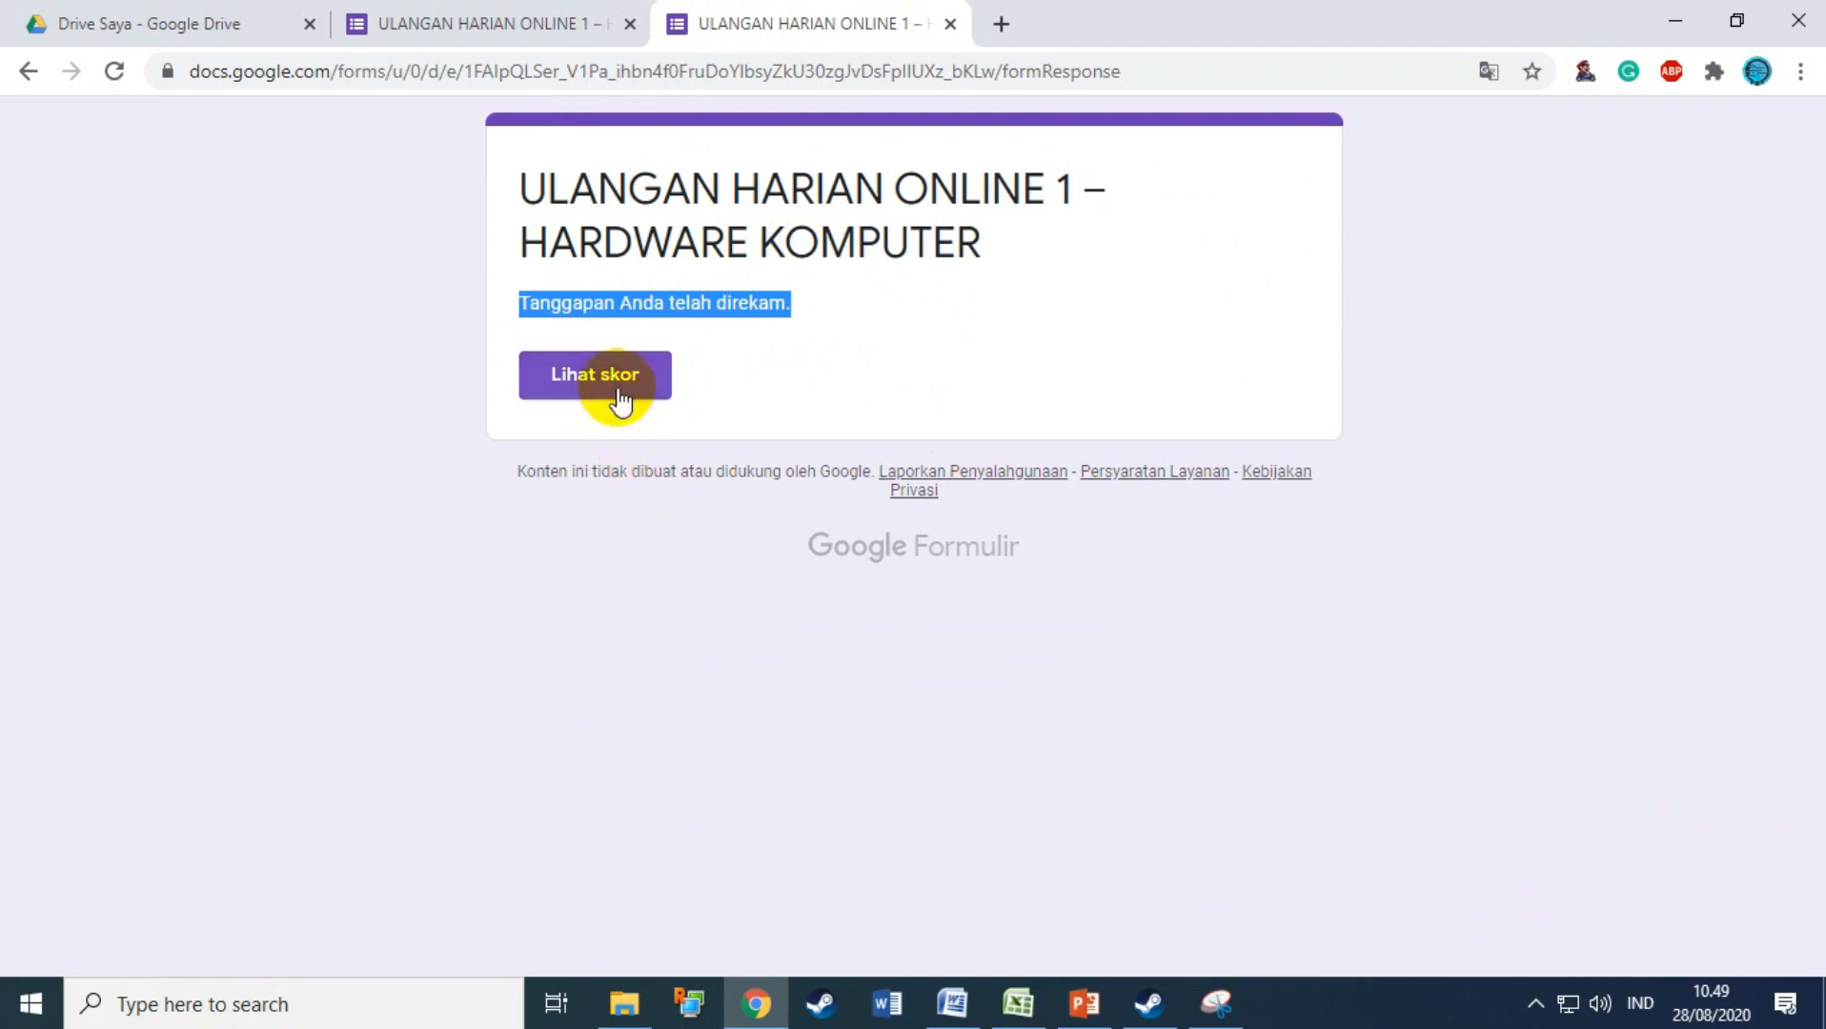
left_click(836, 326)
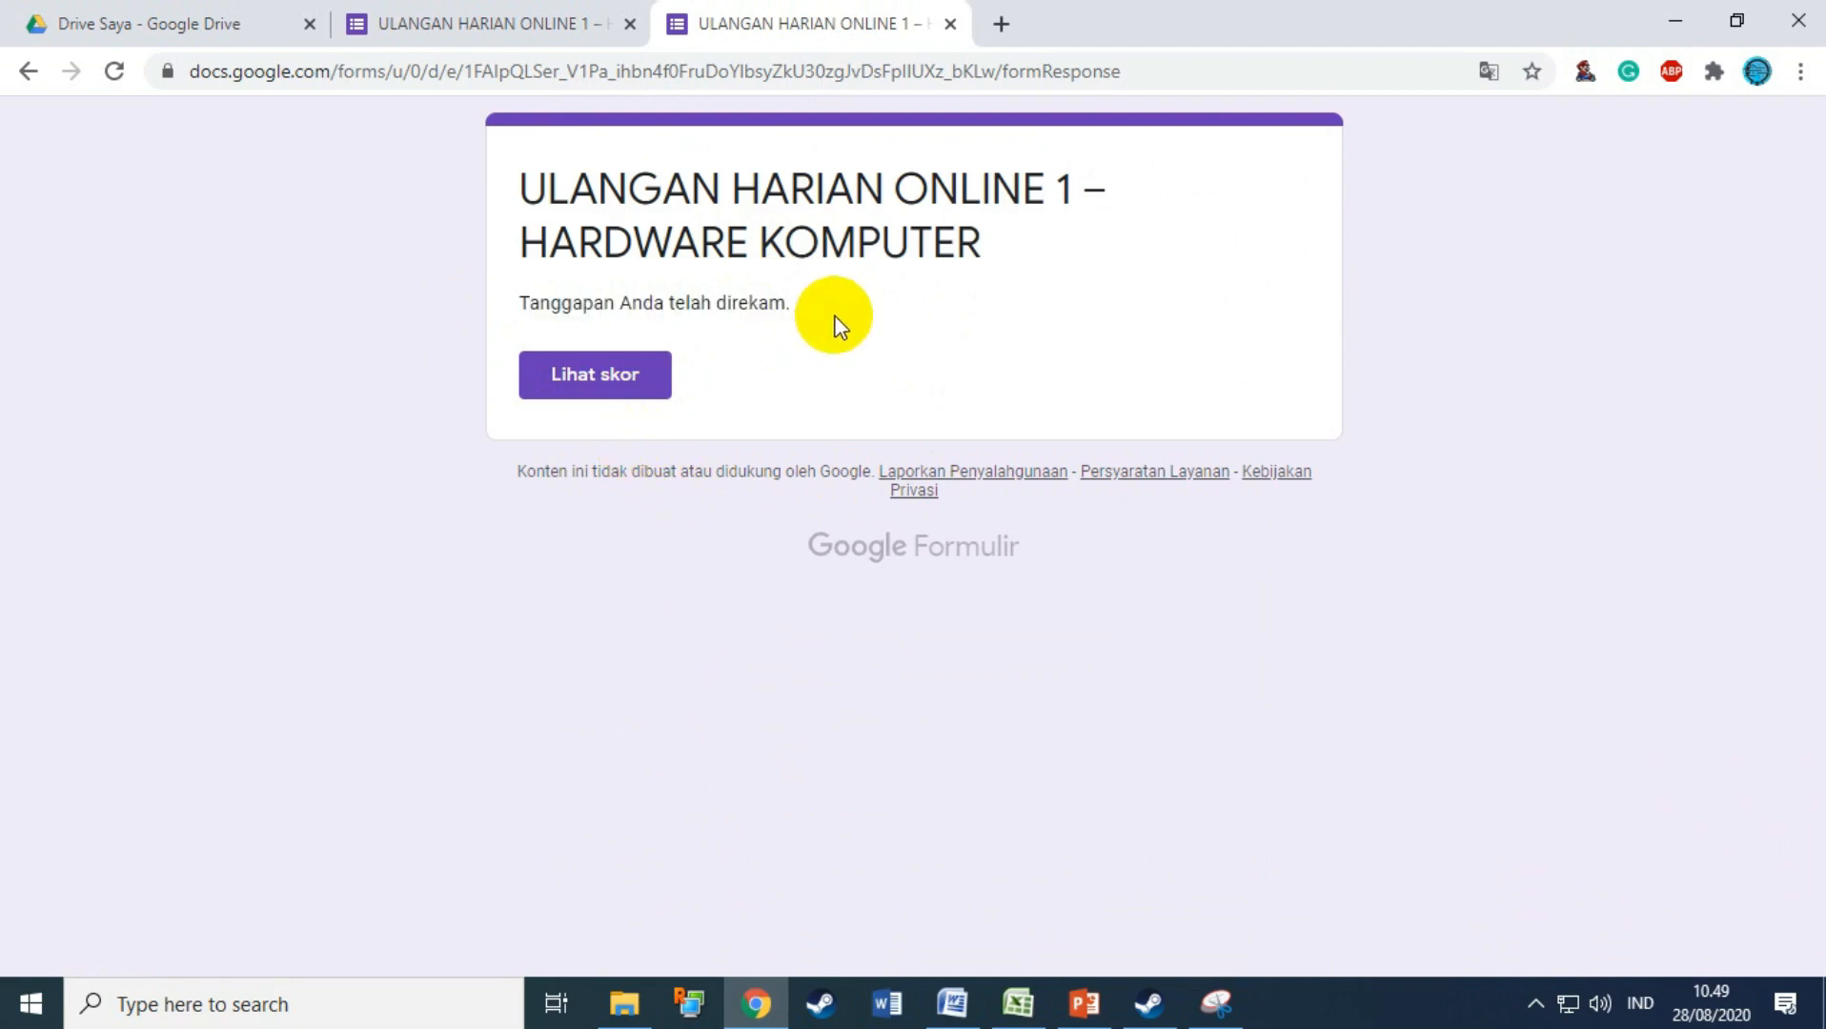
Step: Open Lihat skor, review the 100/100 total and scored answers, then close that score tab
left_click(622, 385)
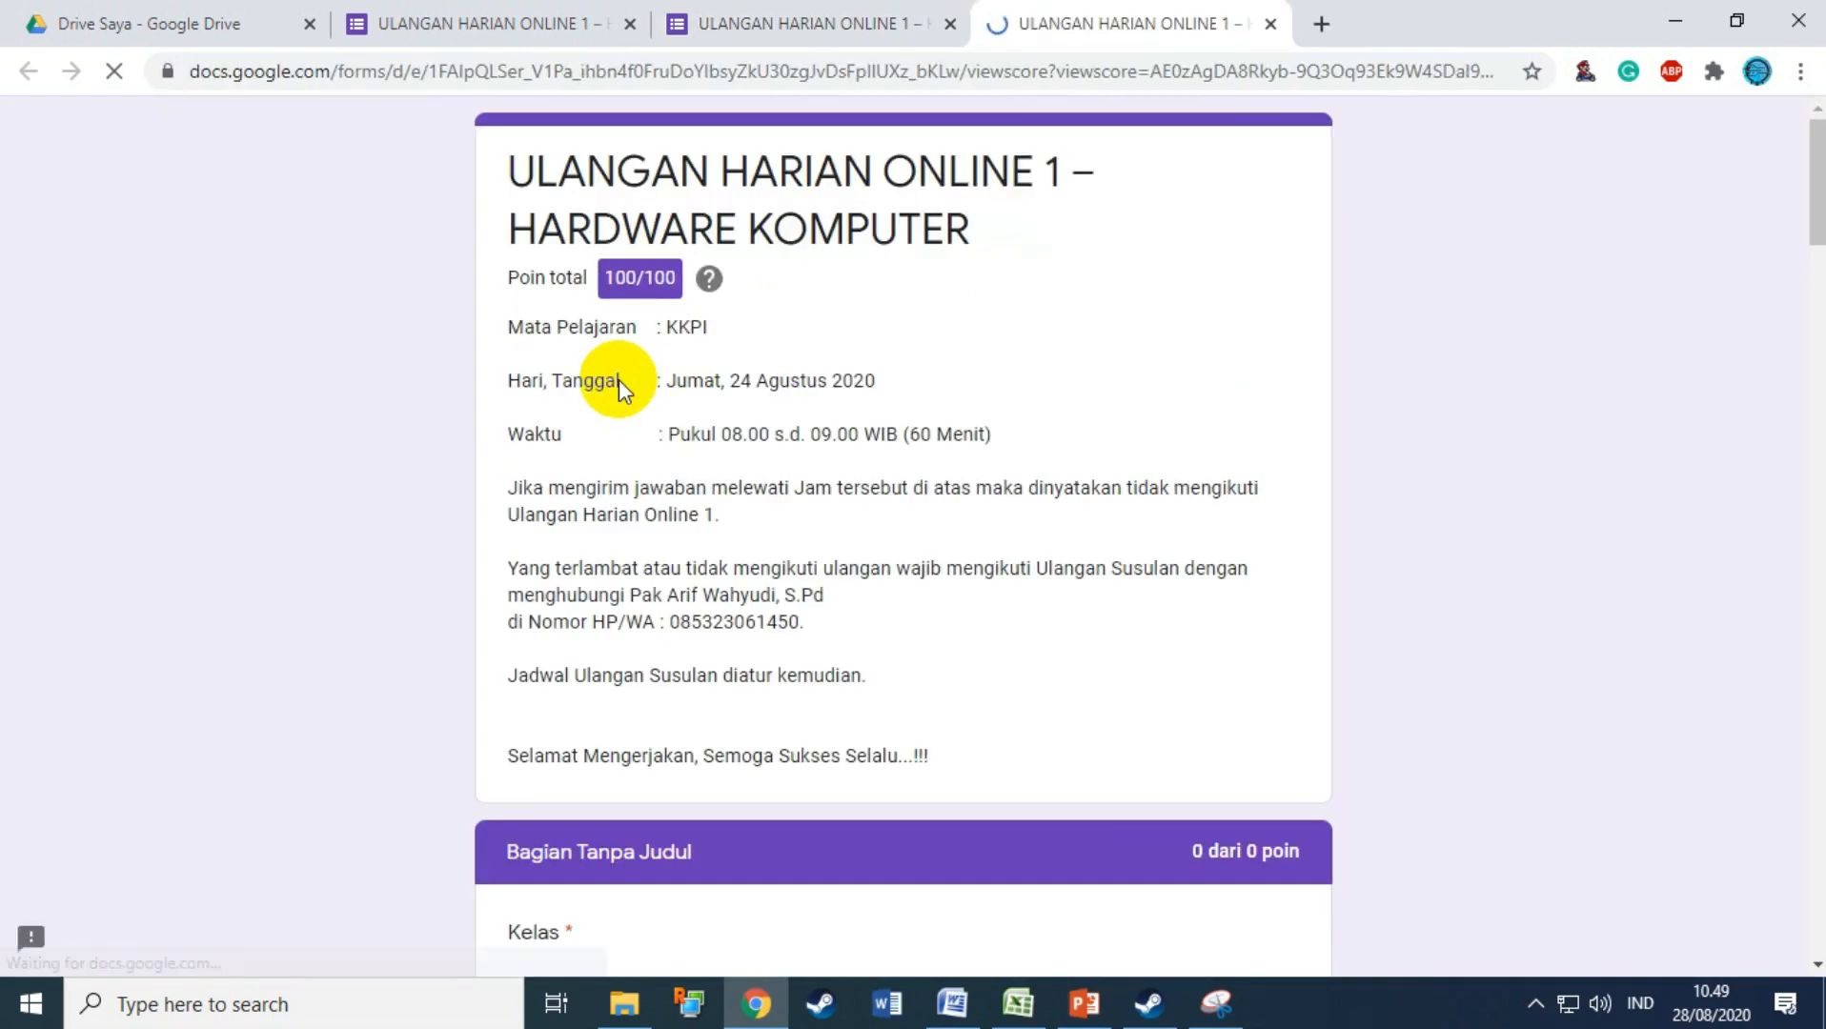
left_click_drag(604, 277, 673, 286)
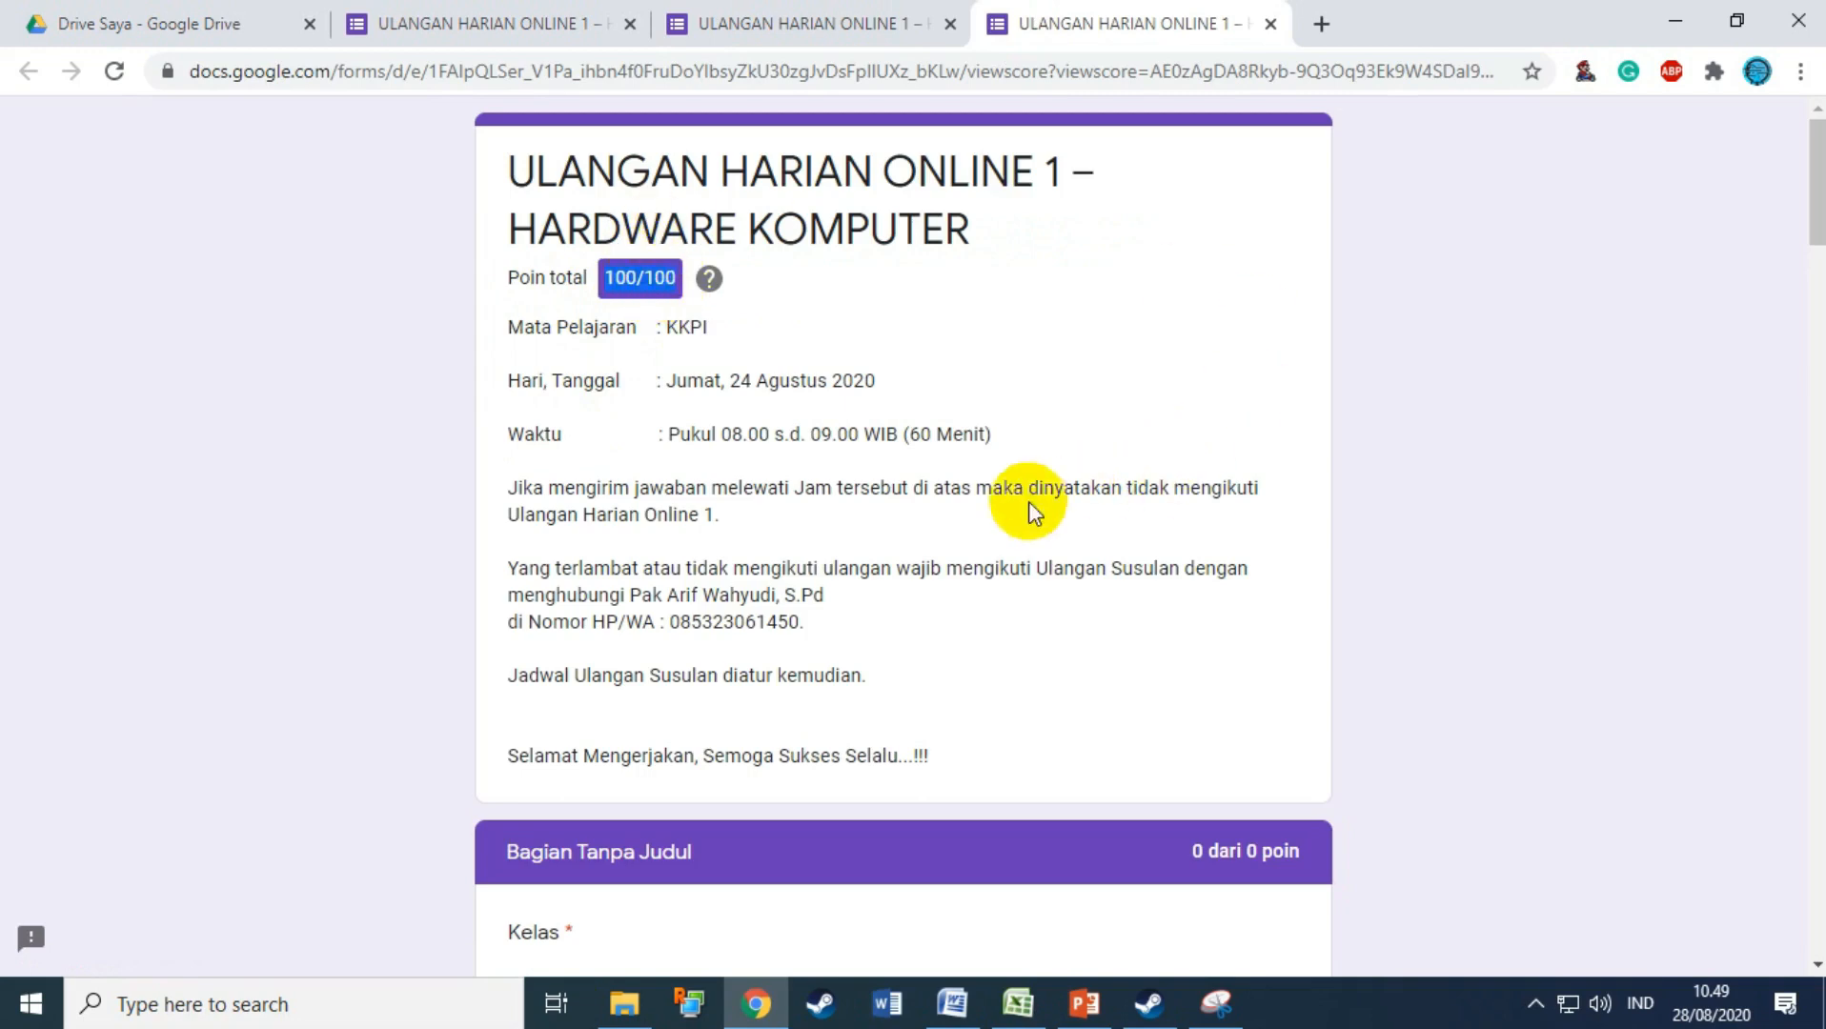
scroll(959, 436, "down", 1)
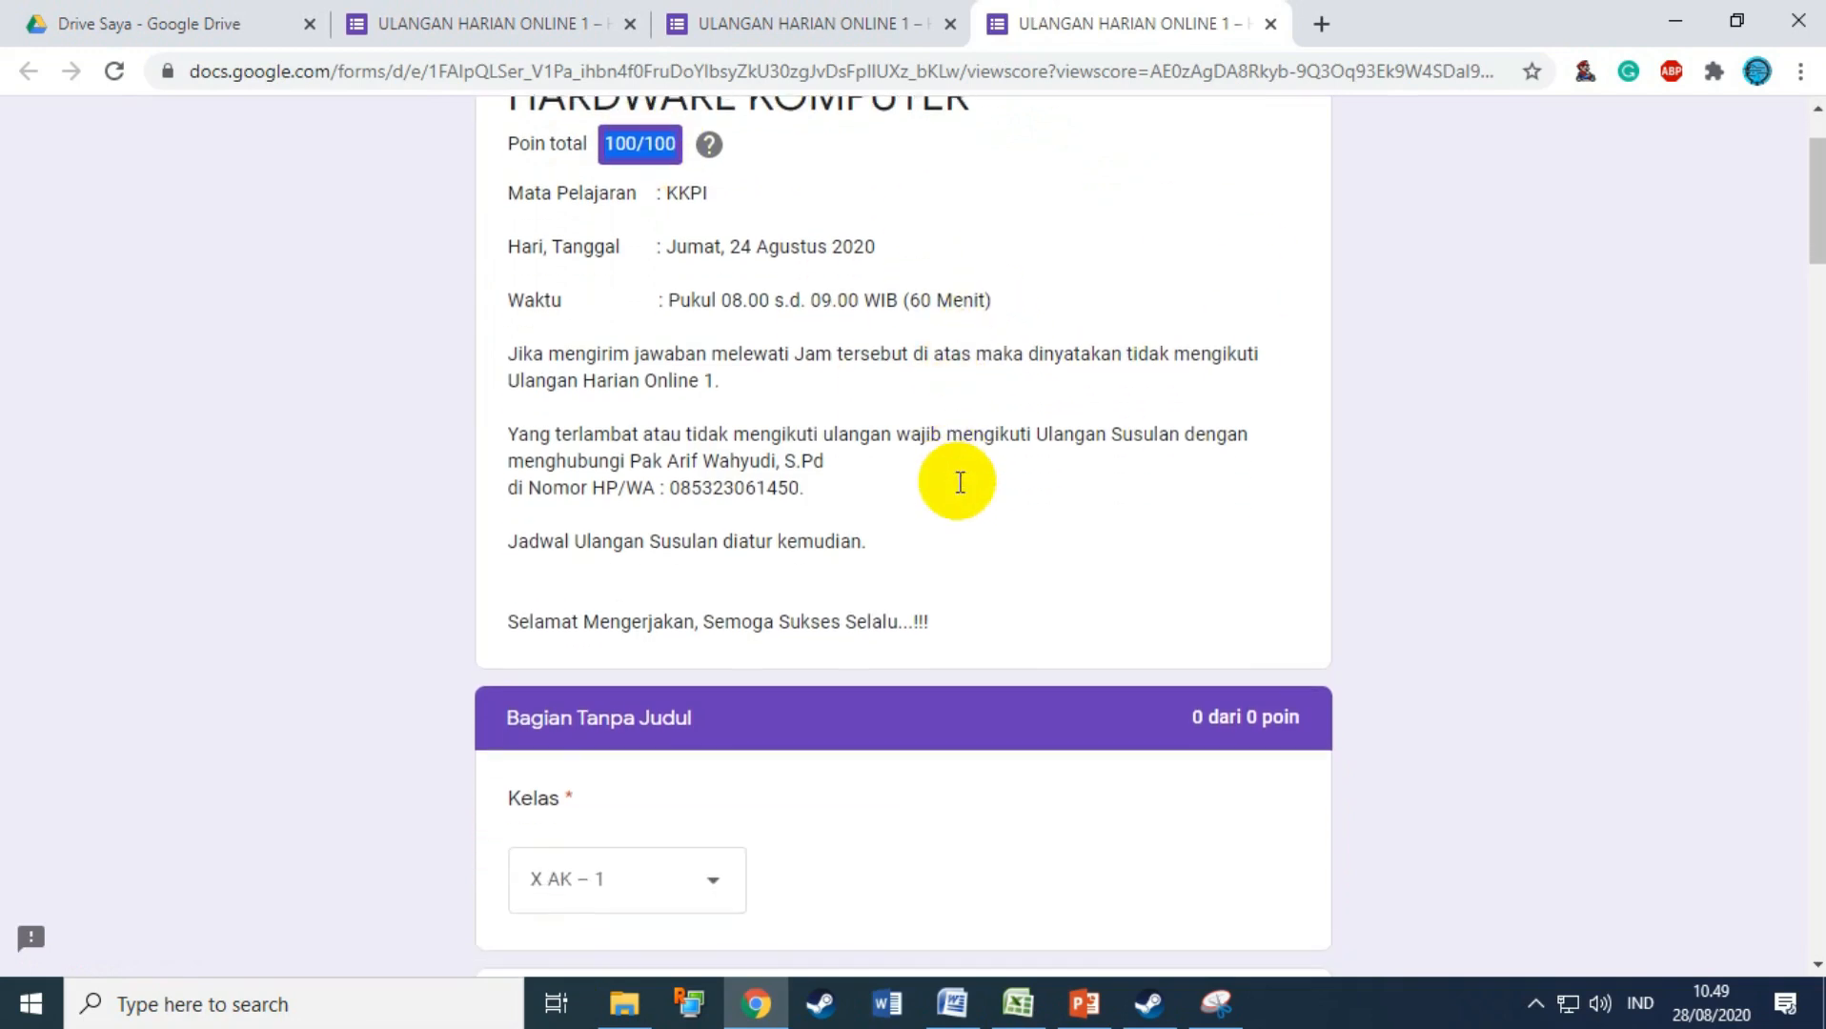
scroll(1057, 506, "down", 15)
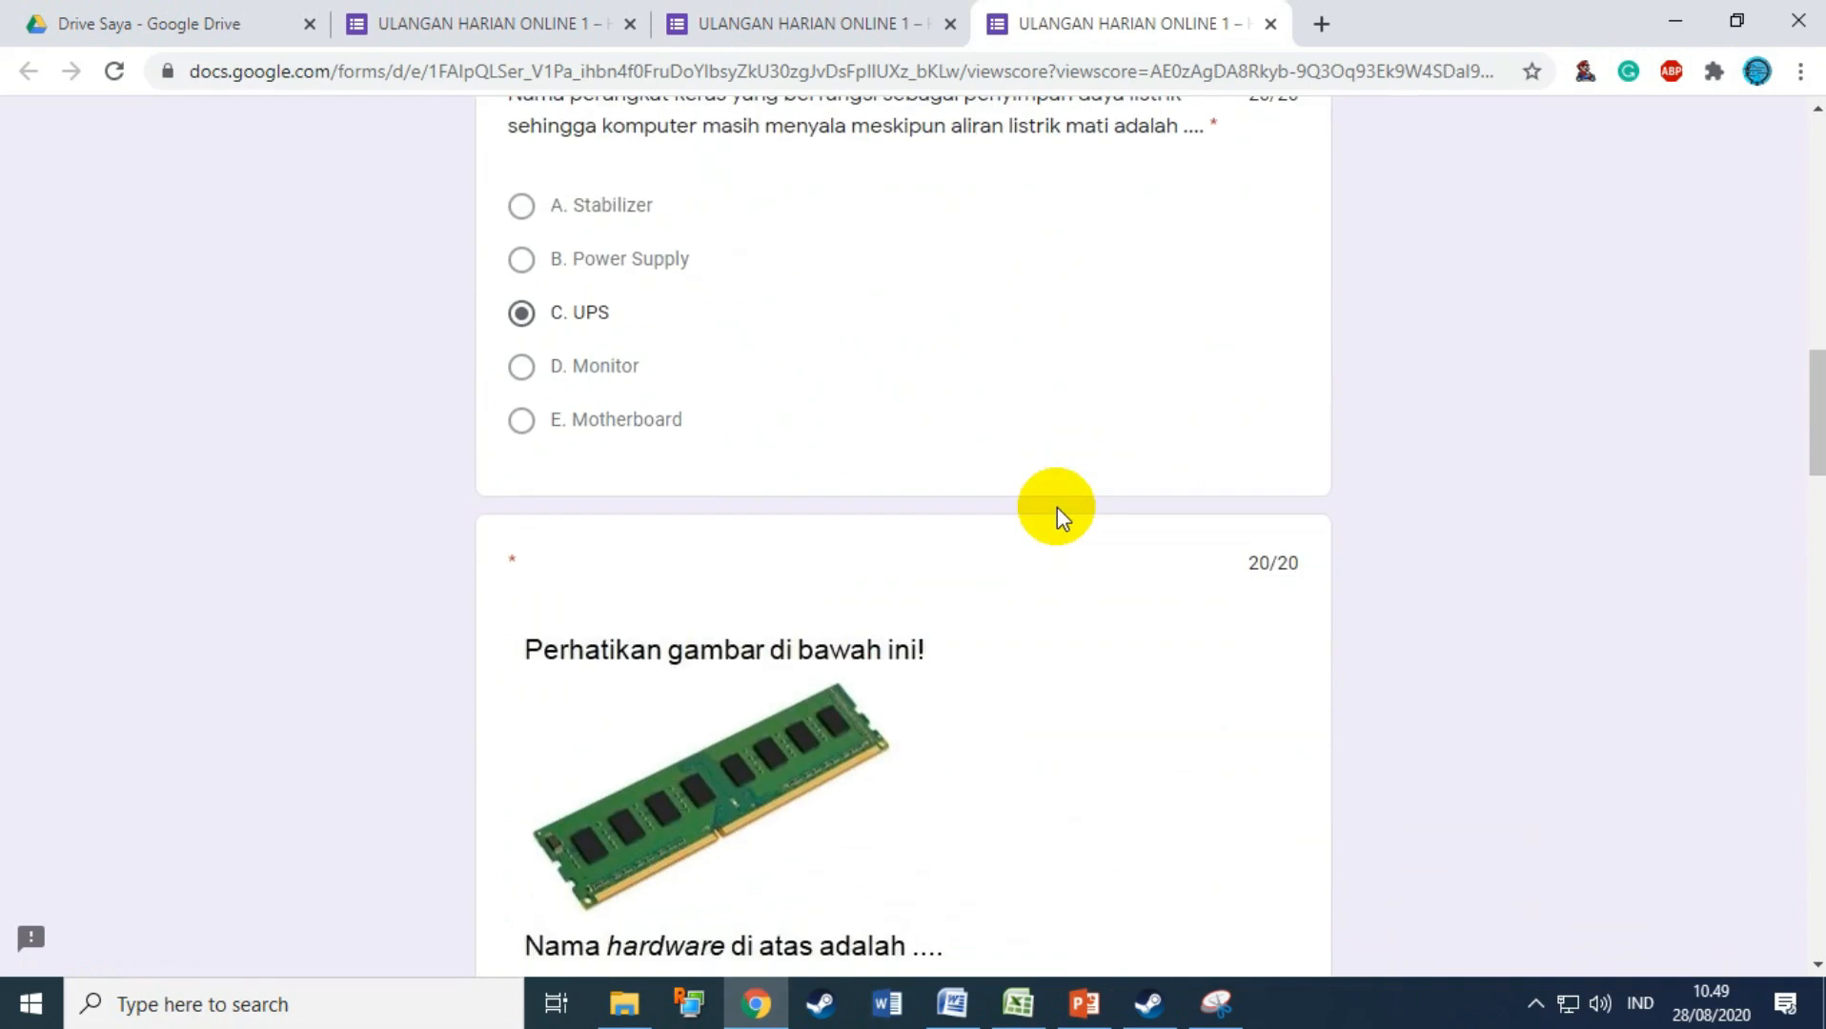
scroll(1059, 505, "down", 10)
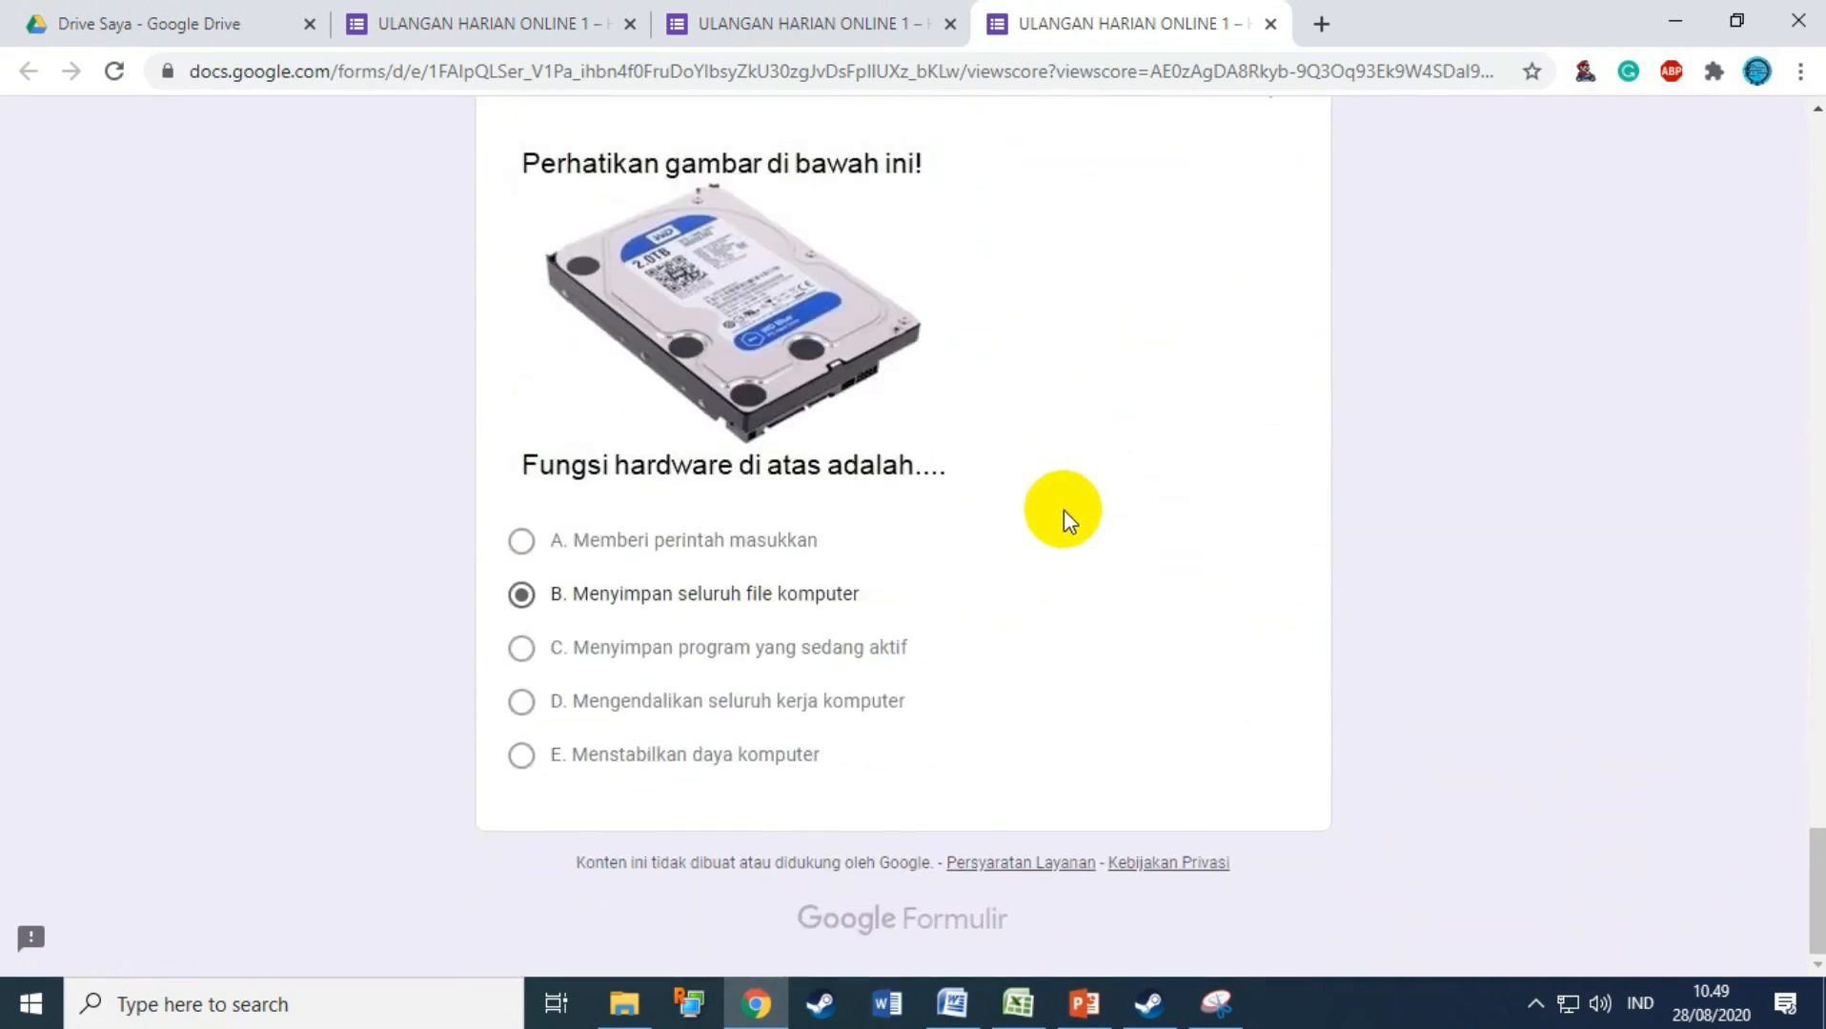
scroll(1065, 509, "up", 8)
scroll(1064, 509, "up", 20)
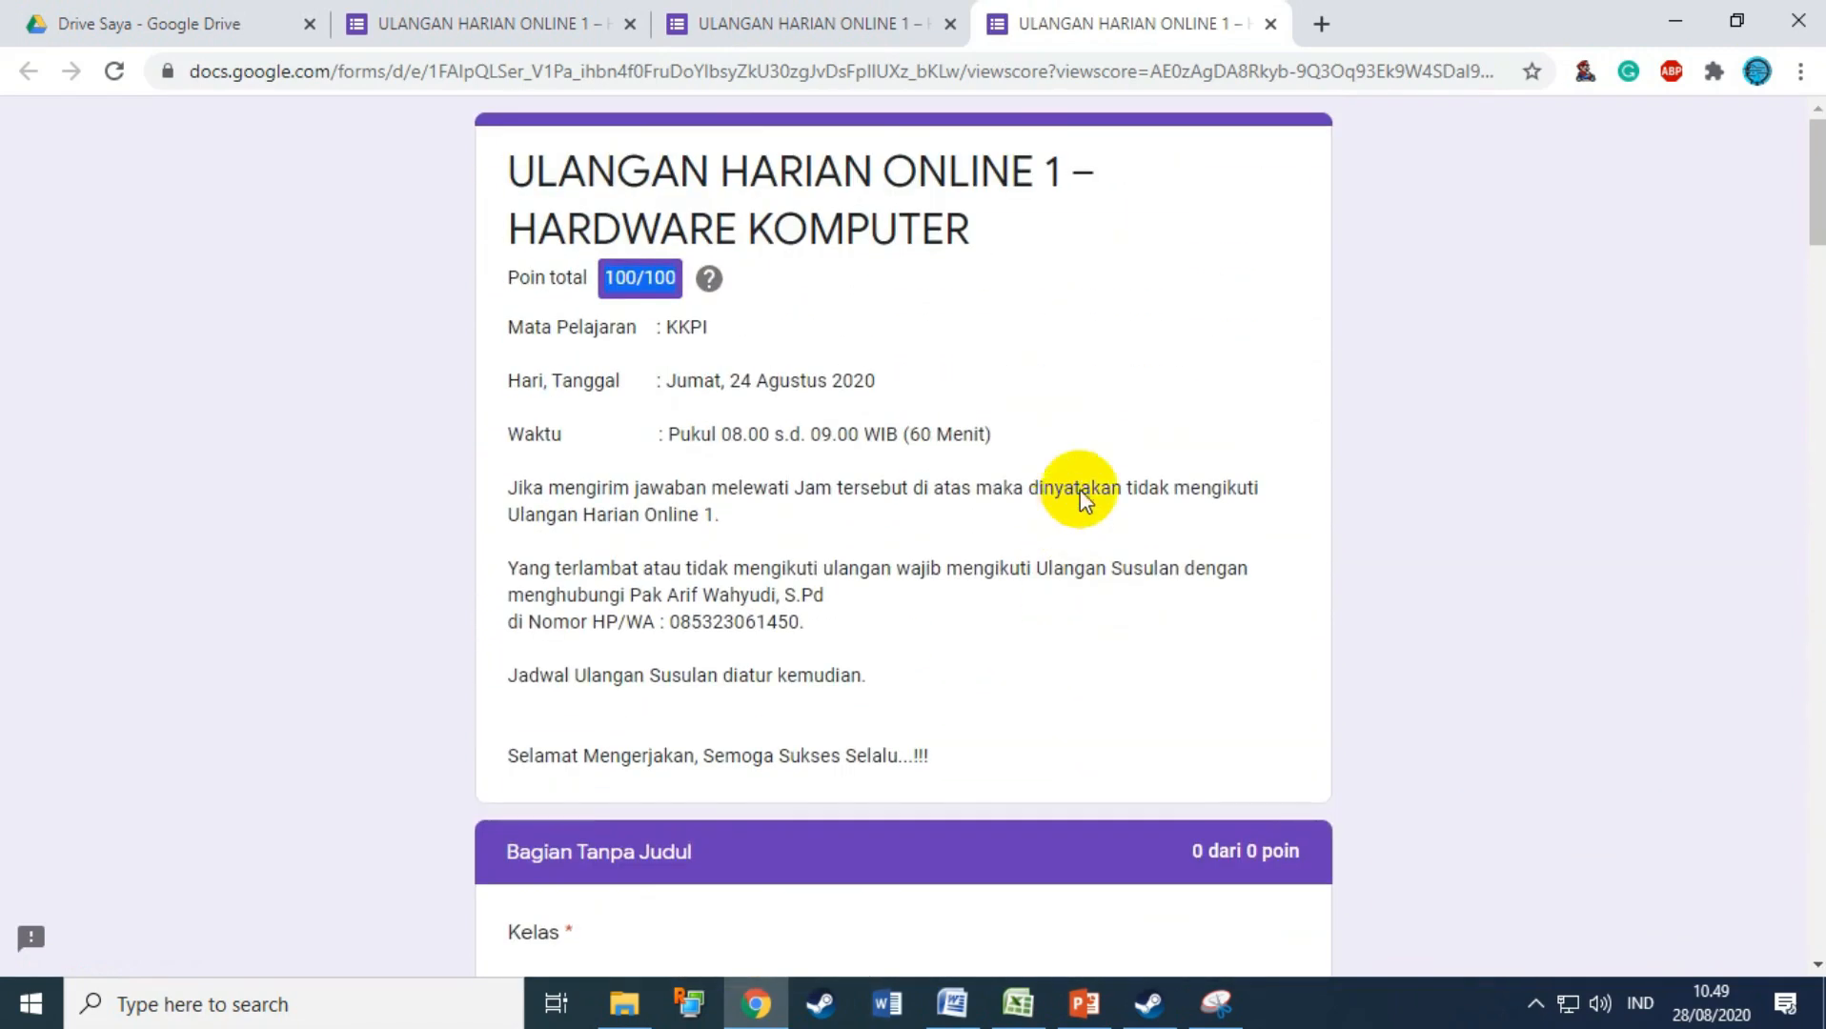
left_click(1269, 27)
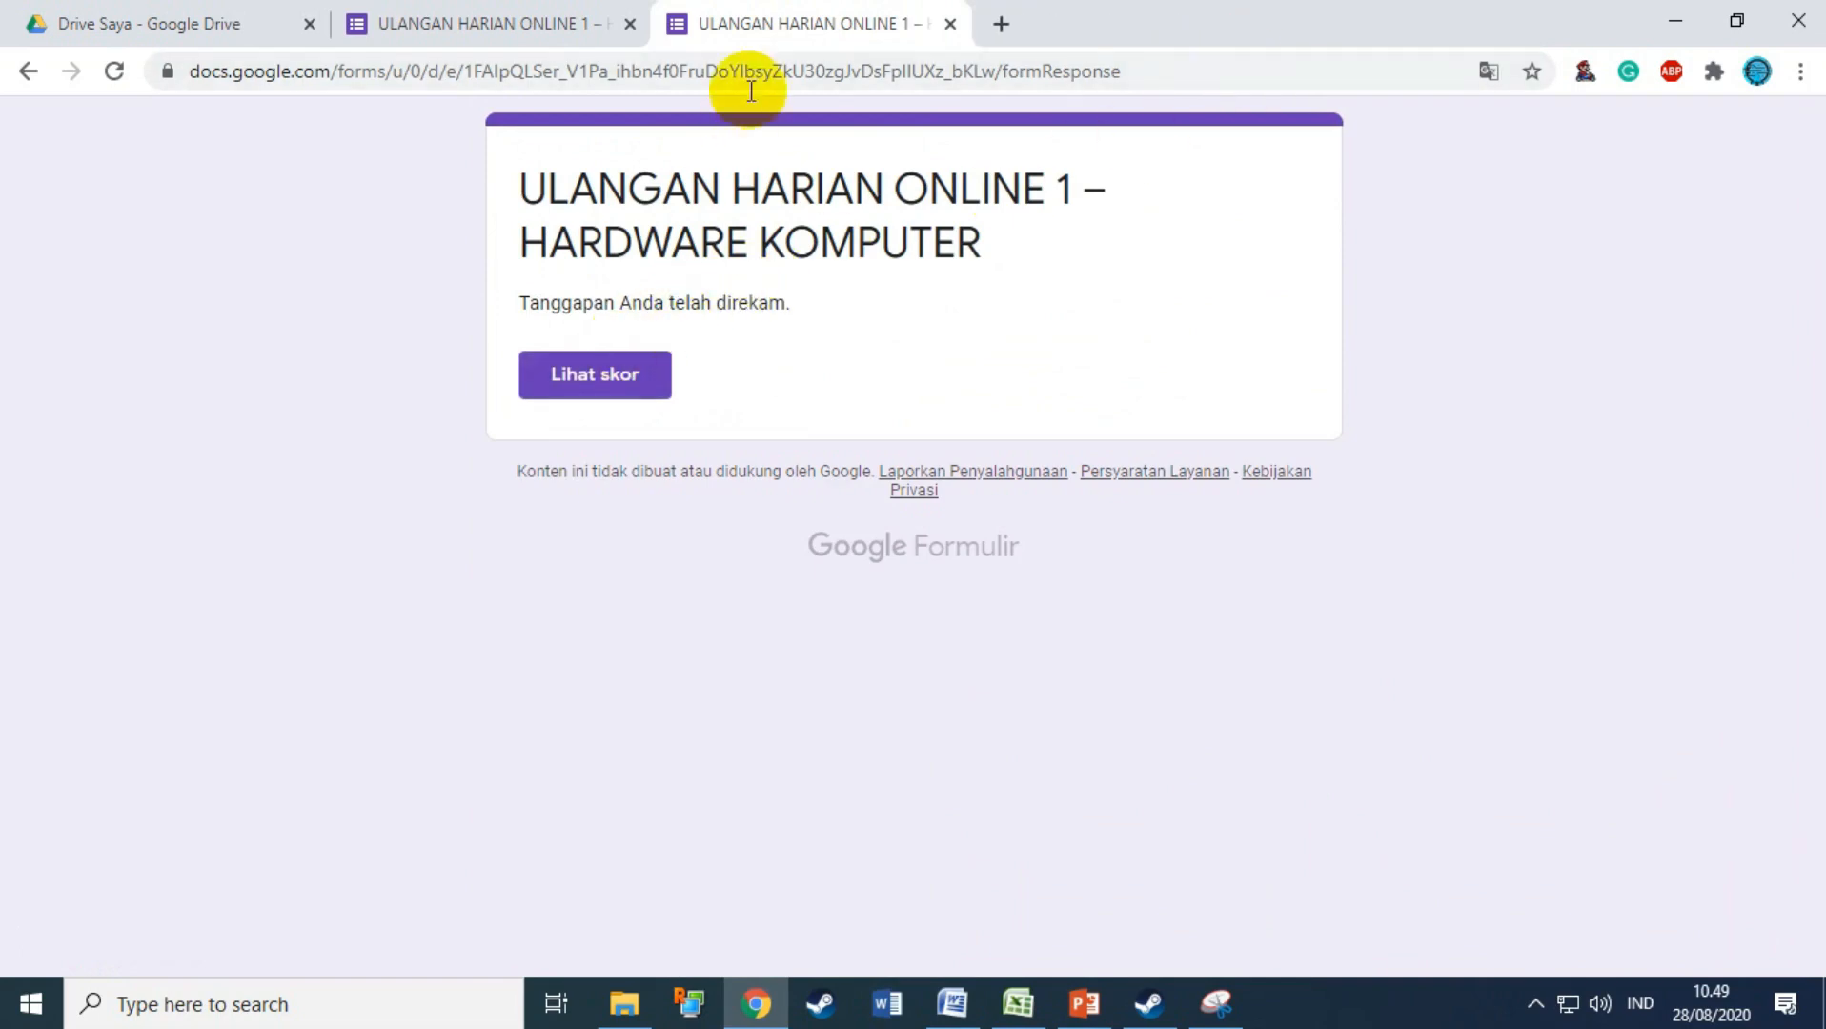
Step: In Setelan > Presentasi, set Pesan konfirmasi to 'Terima kasih telah melaksanakan ulangan.' and save
left_click(548, 27)
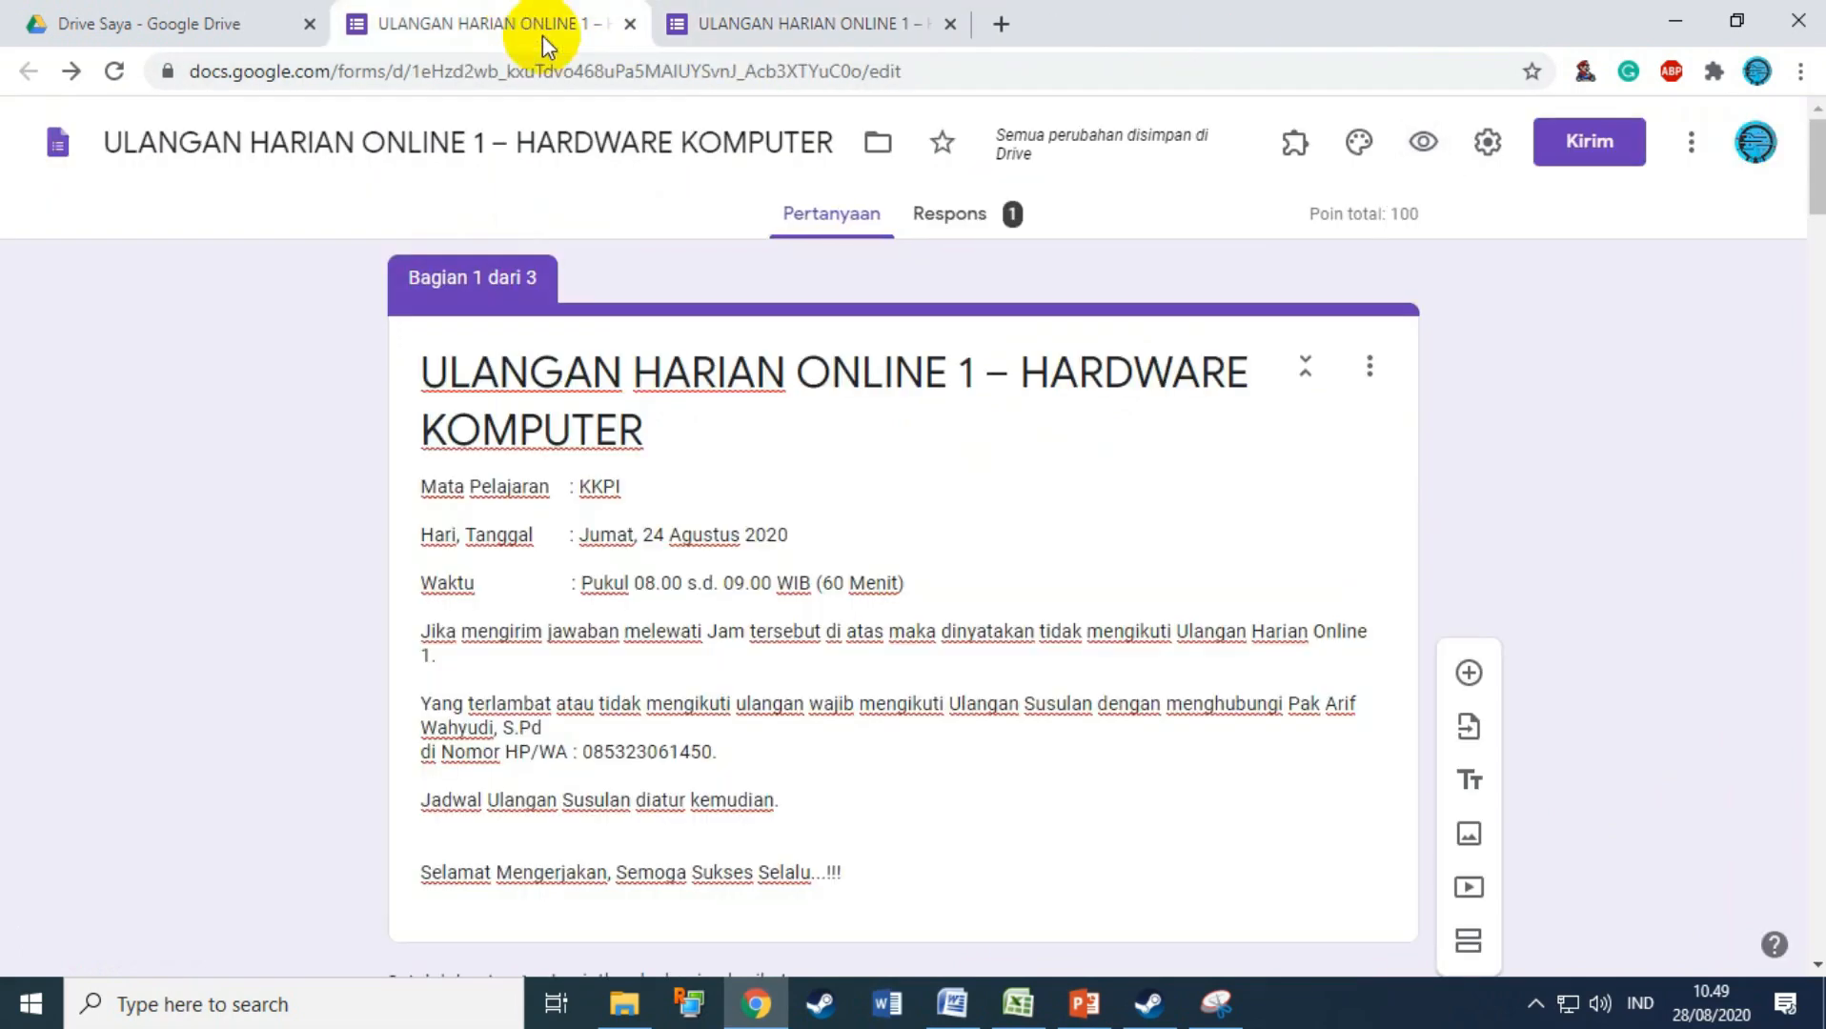
left_click(1488, 143)
left_click(864, 298)
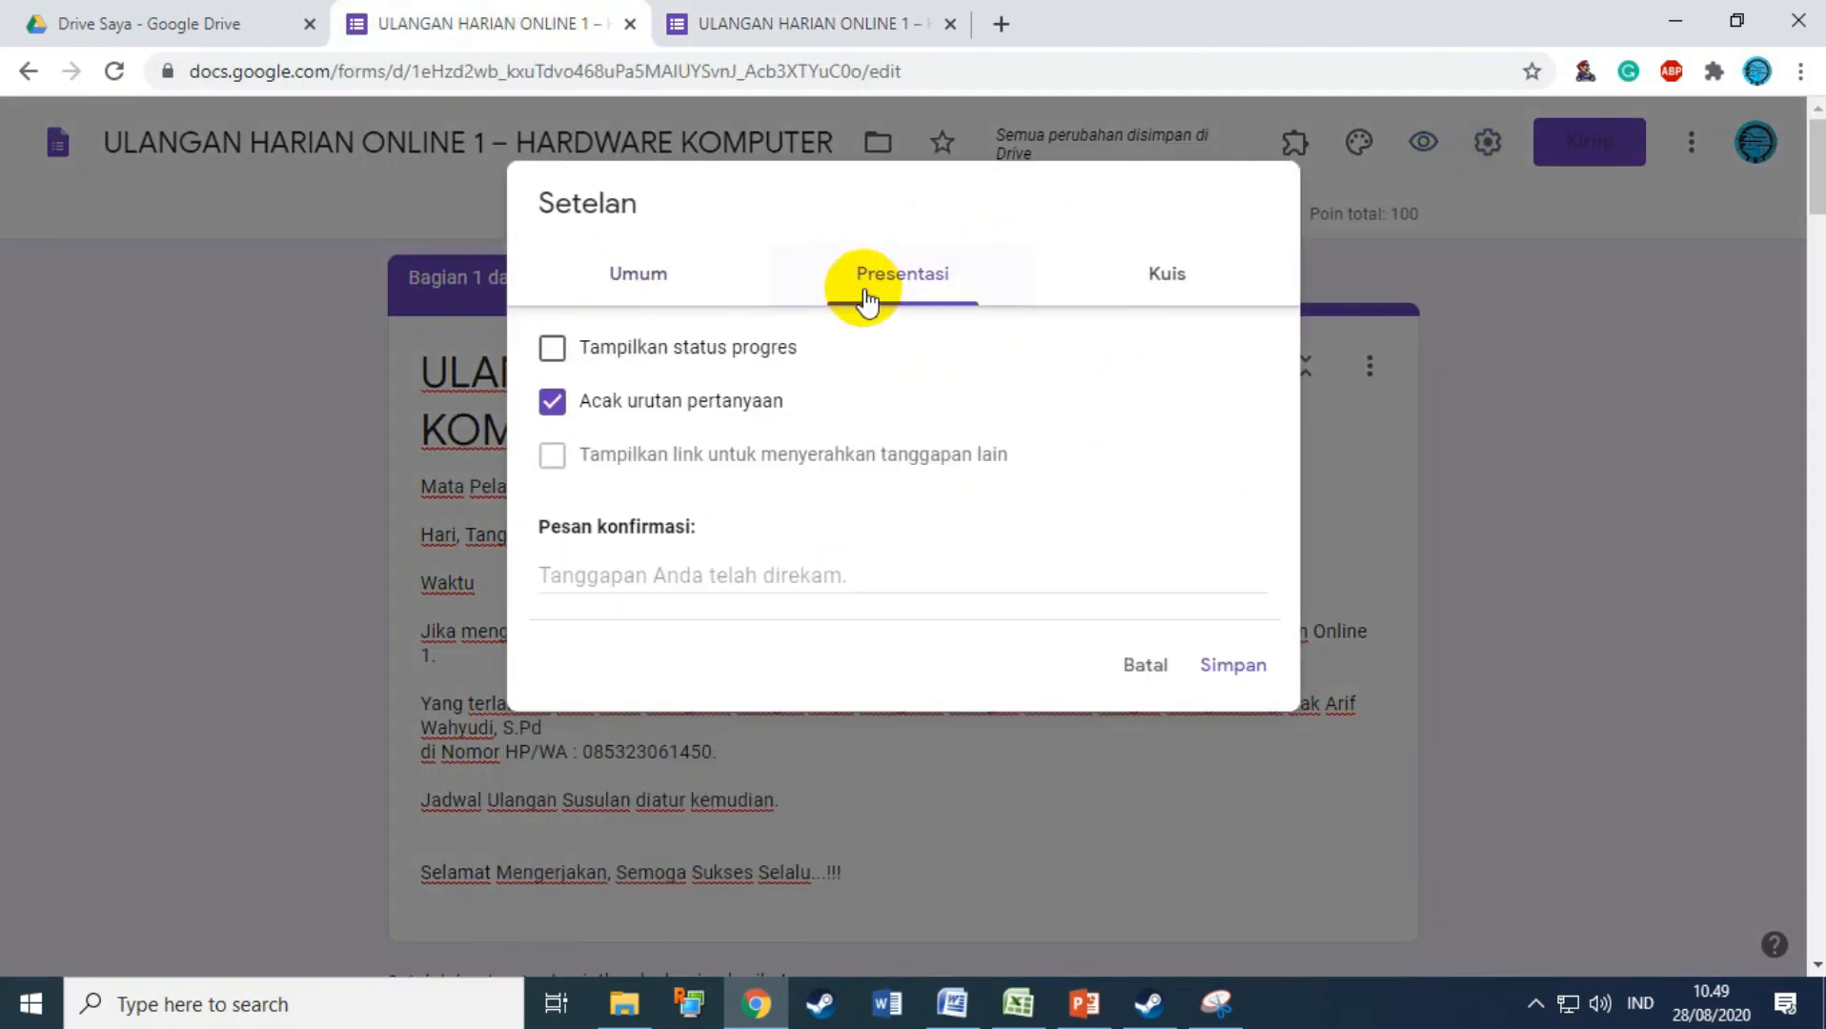
left_click(635, 583)
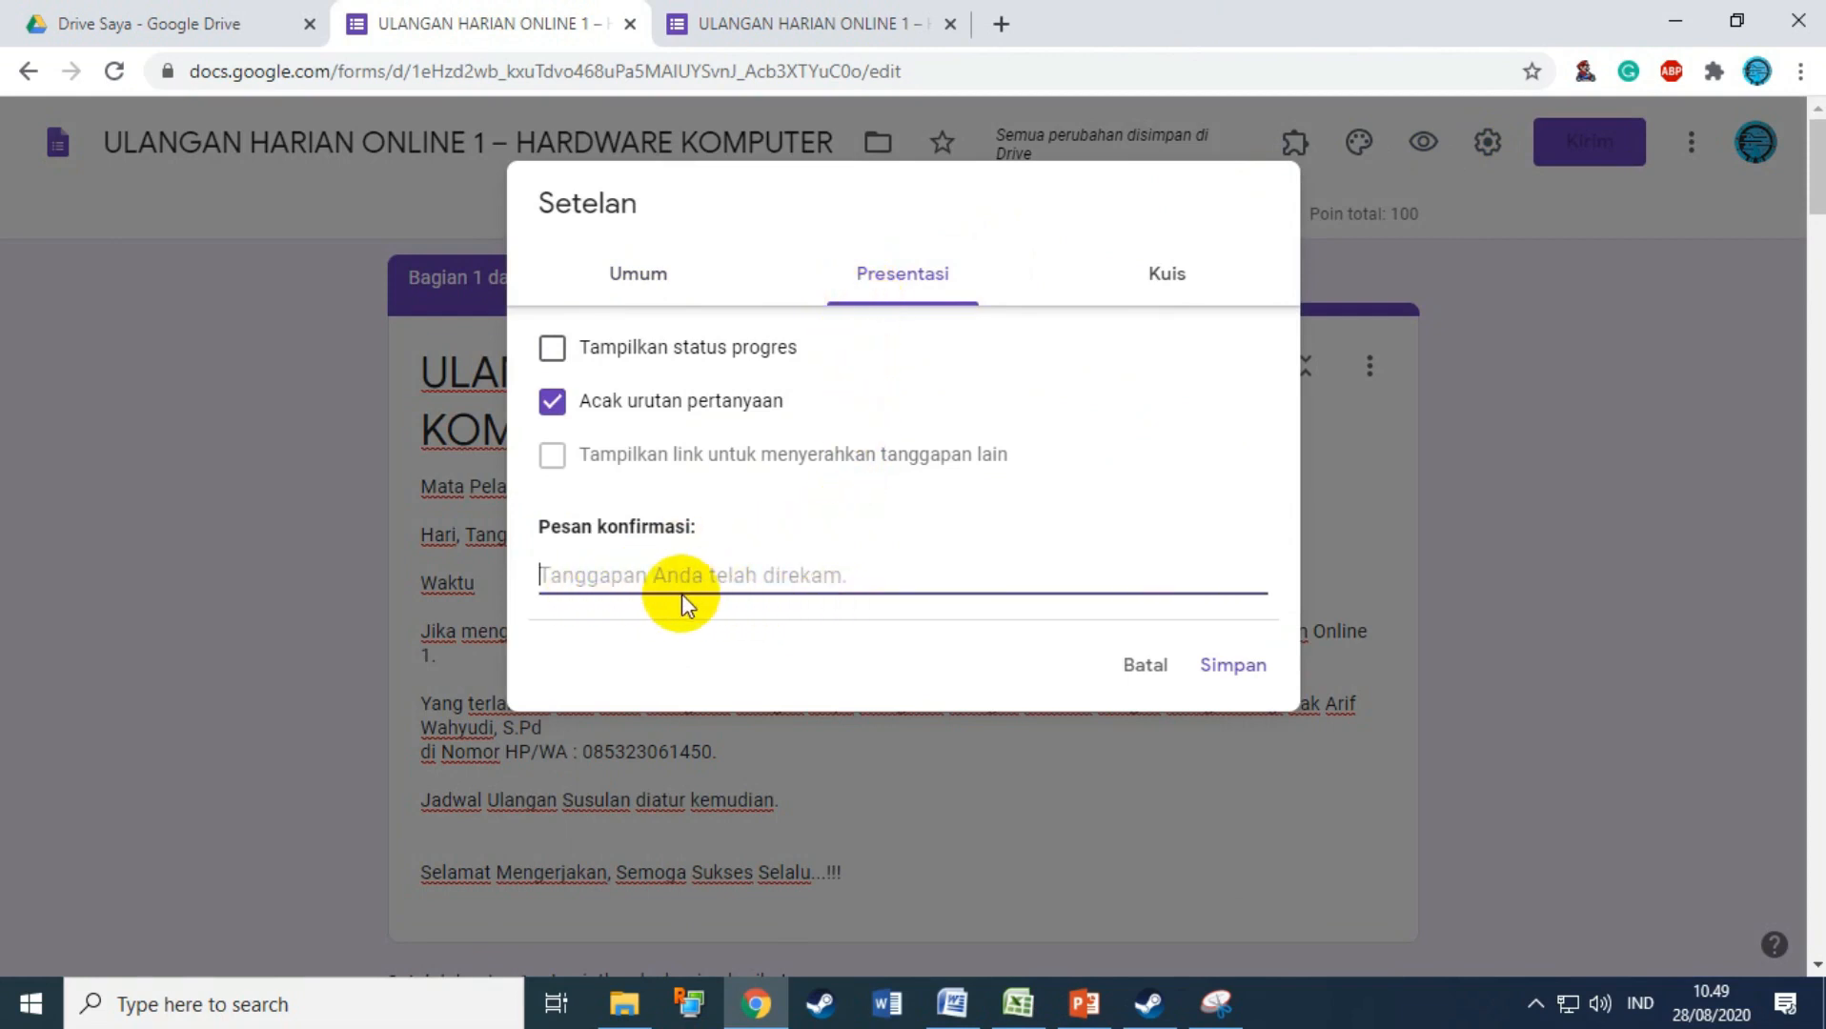
type("tES")
key("BackSpace")
key("BackSpace")
key("BackSpace")
type("Terim")
type("a ")
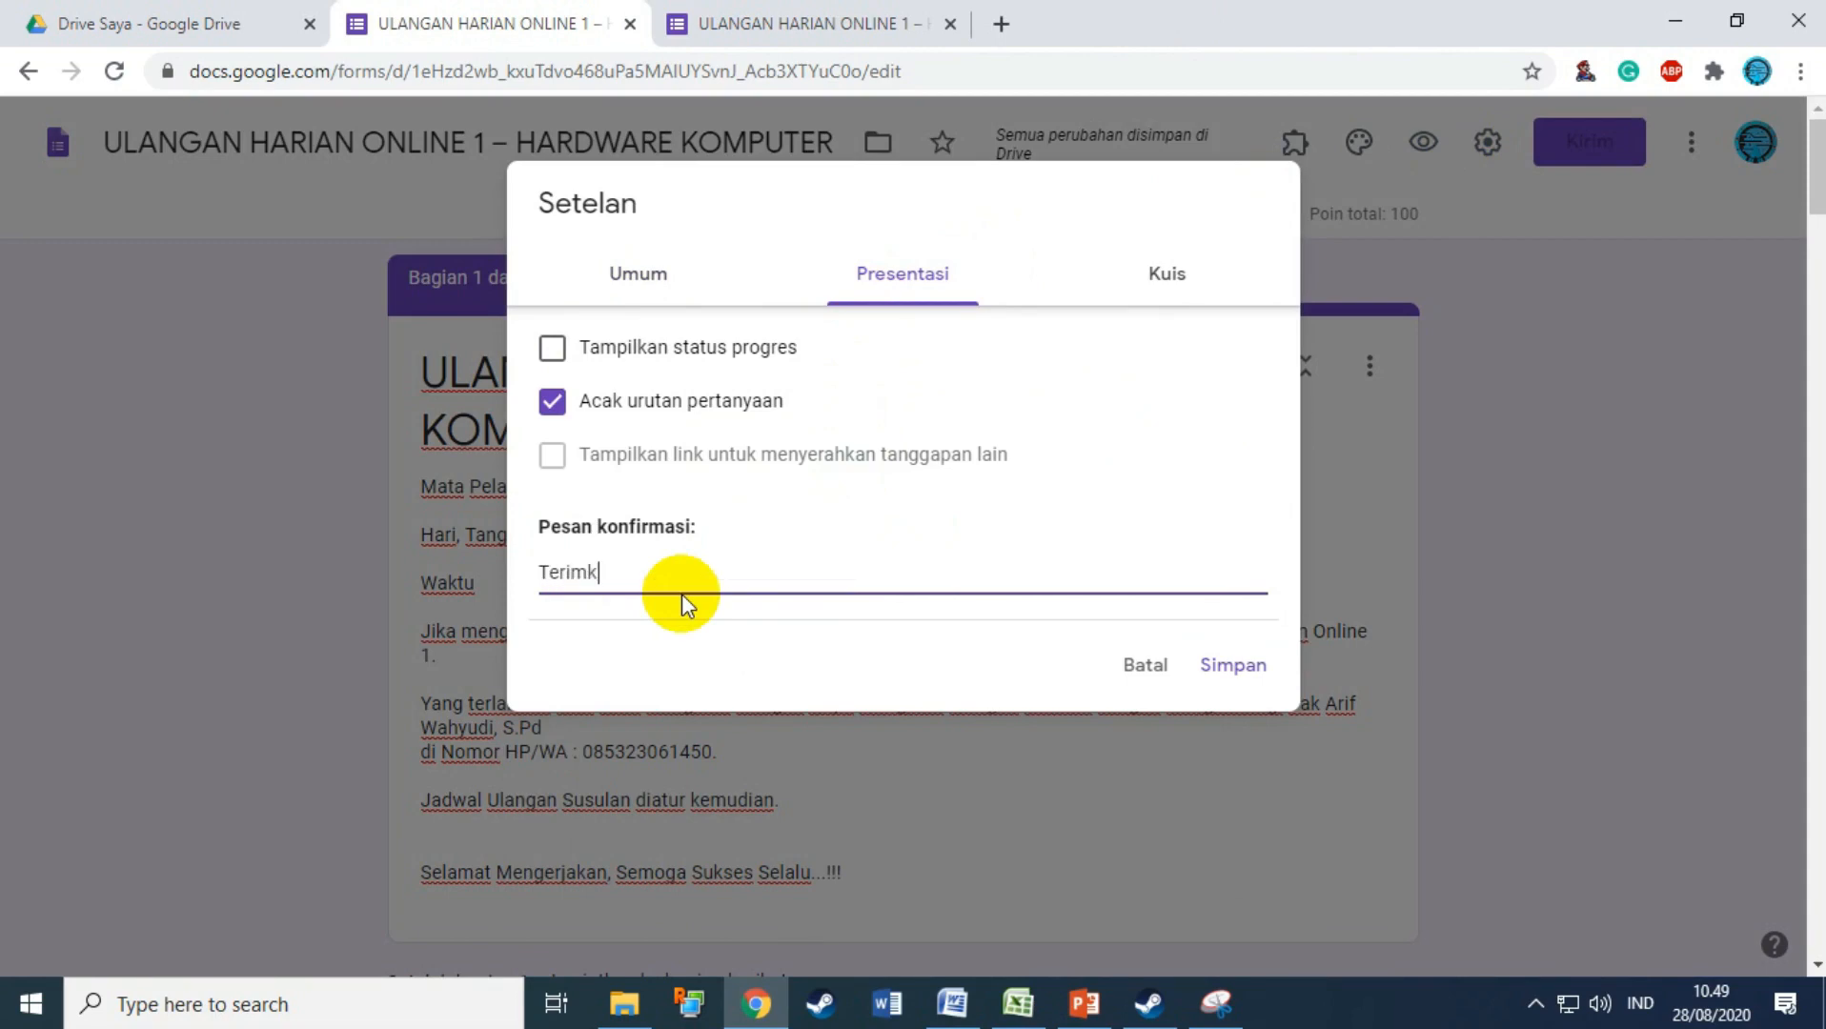
type("kasih telah mel")
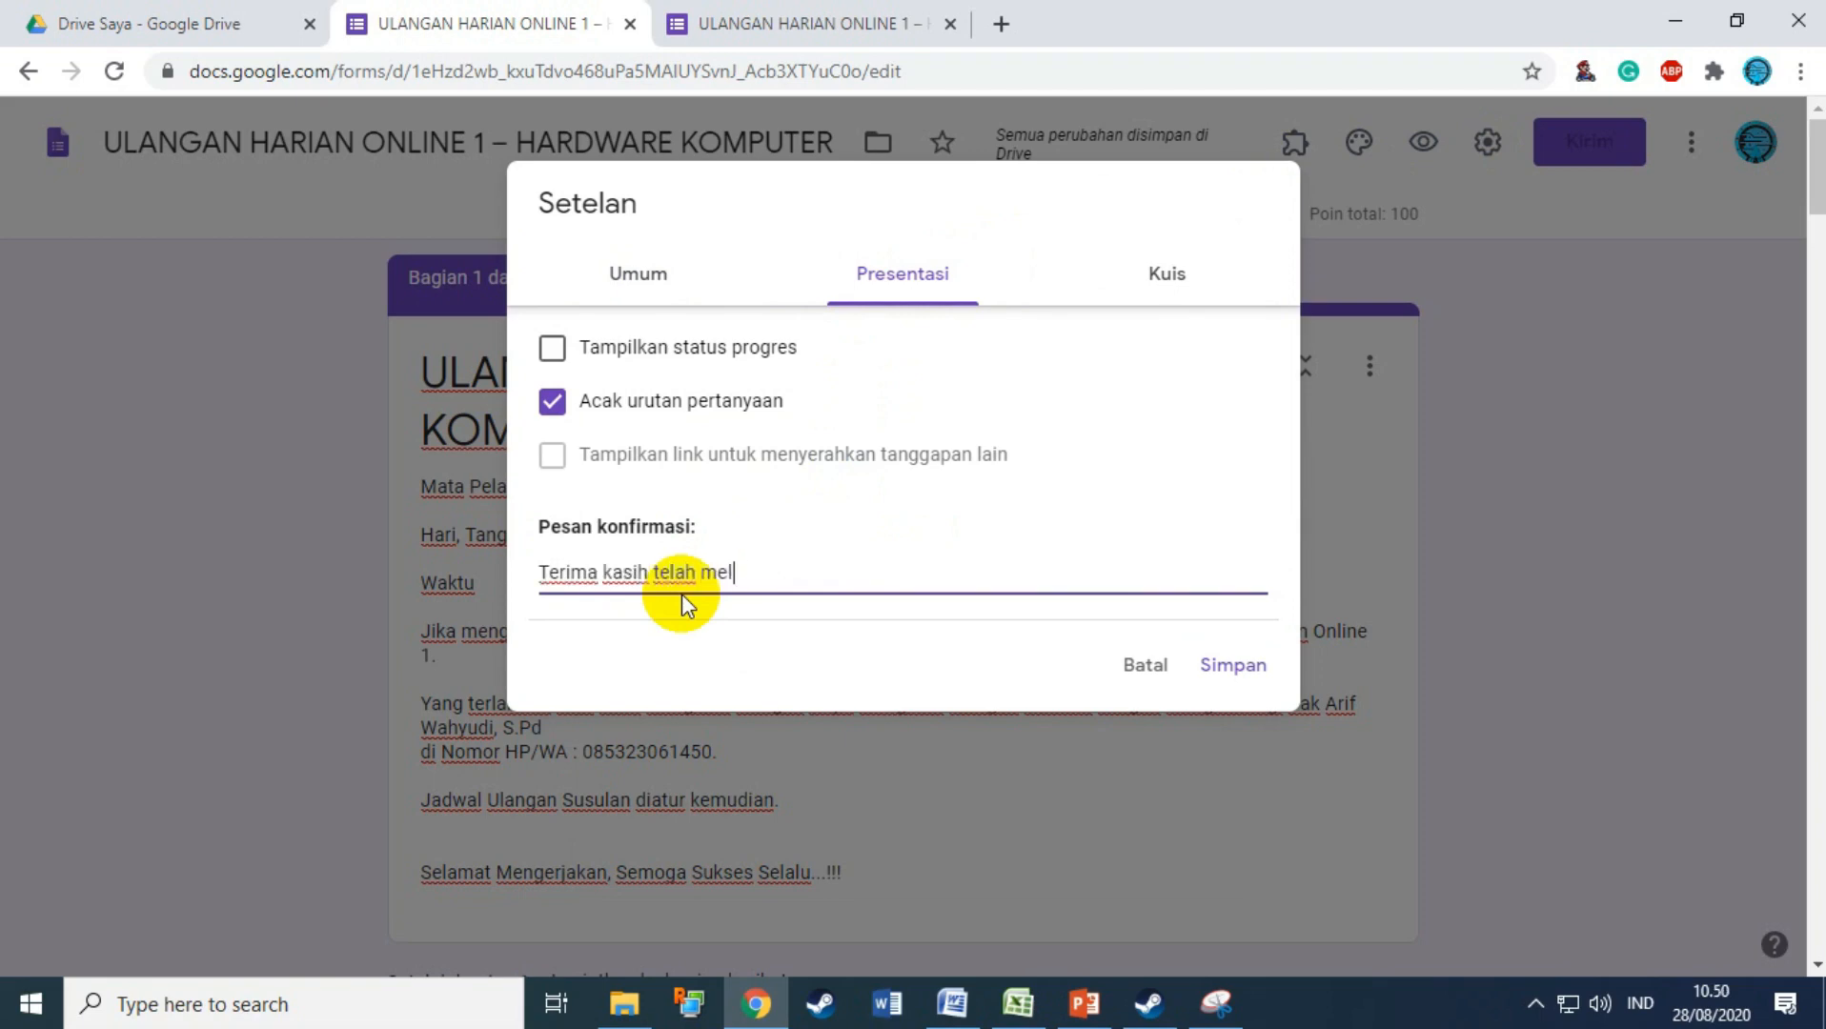
type("aksanakan ulangan")
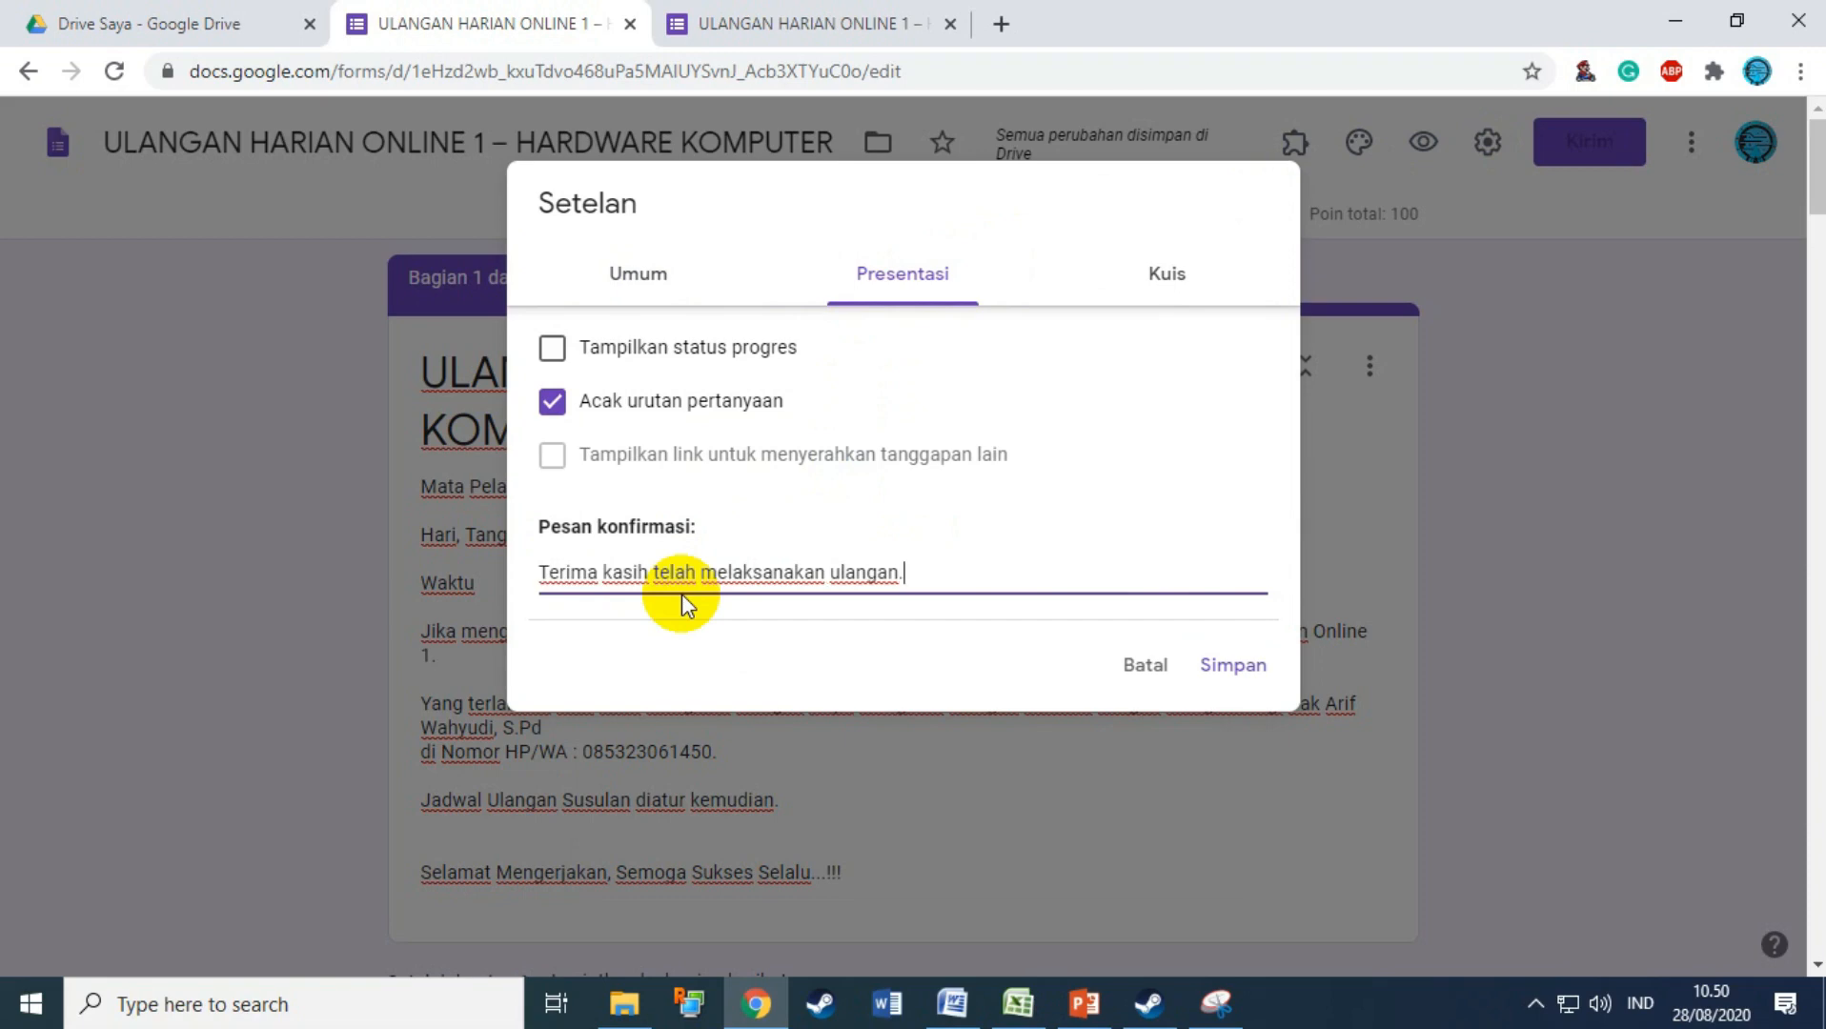
type(".")
left_click(1230, 665)
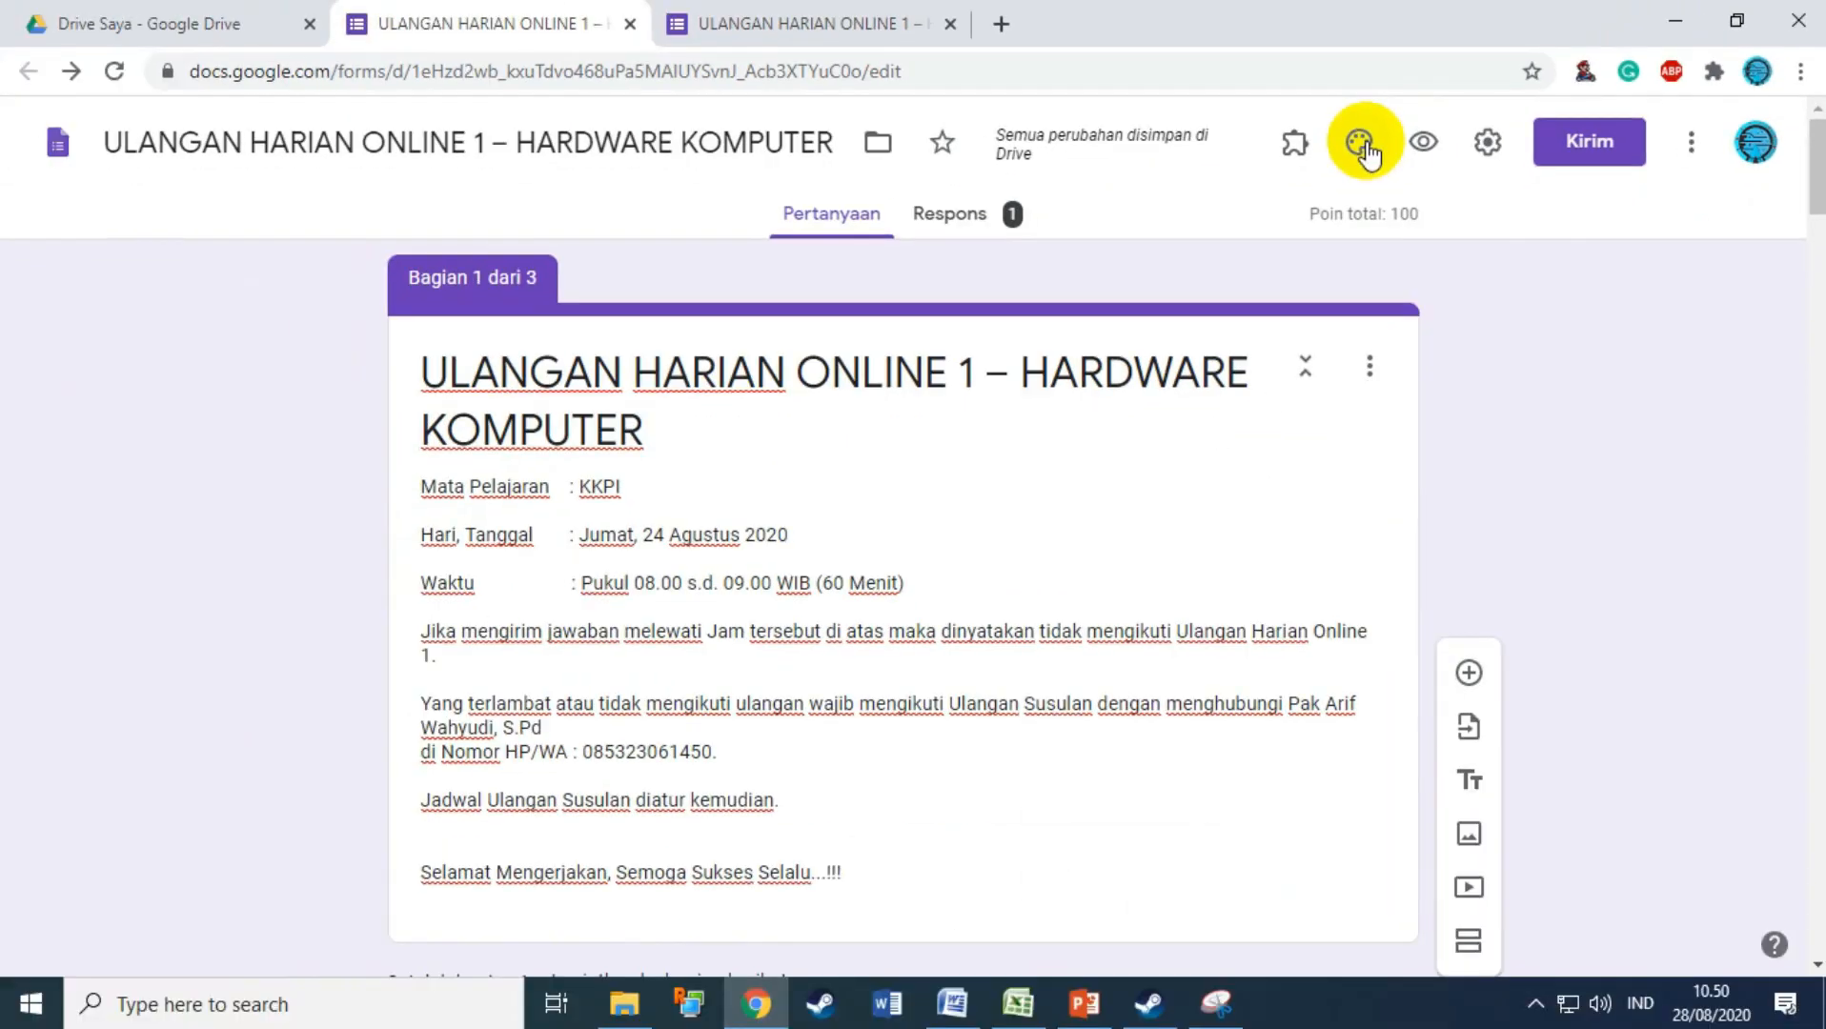
Step: Open the form's theme options and bring up the header image chooser
left_click(906, 284)
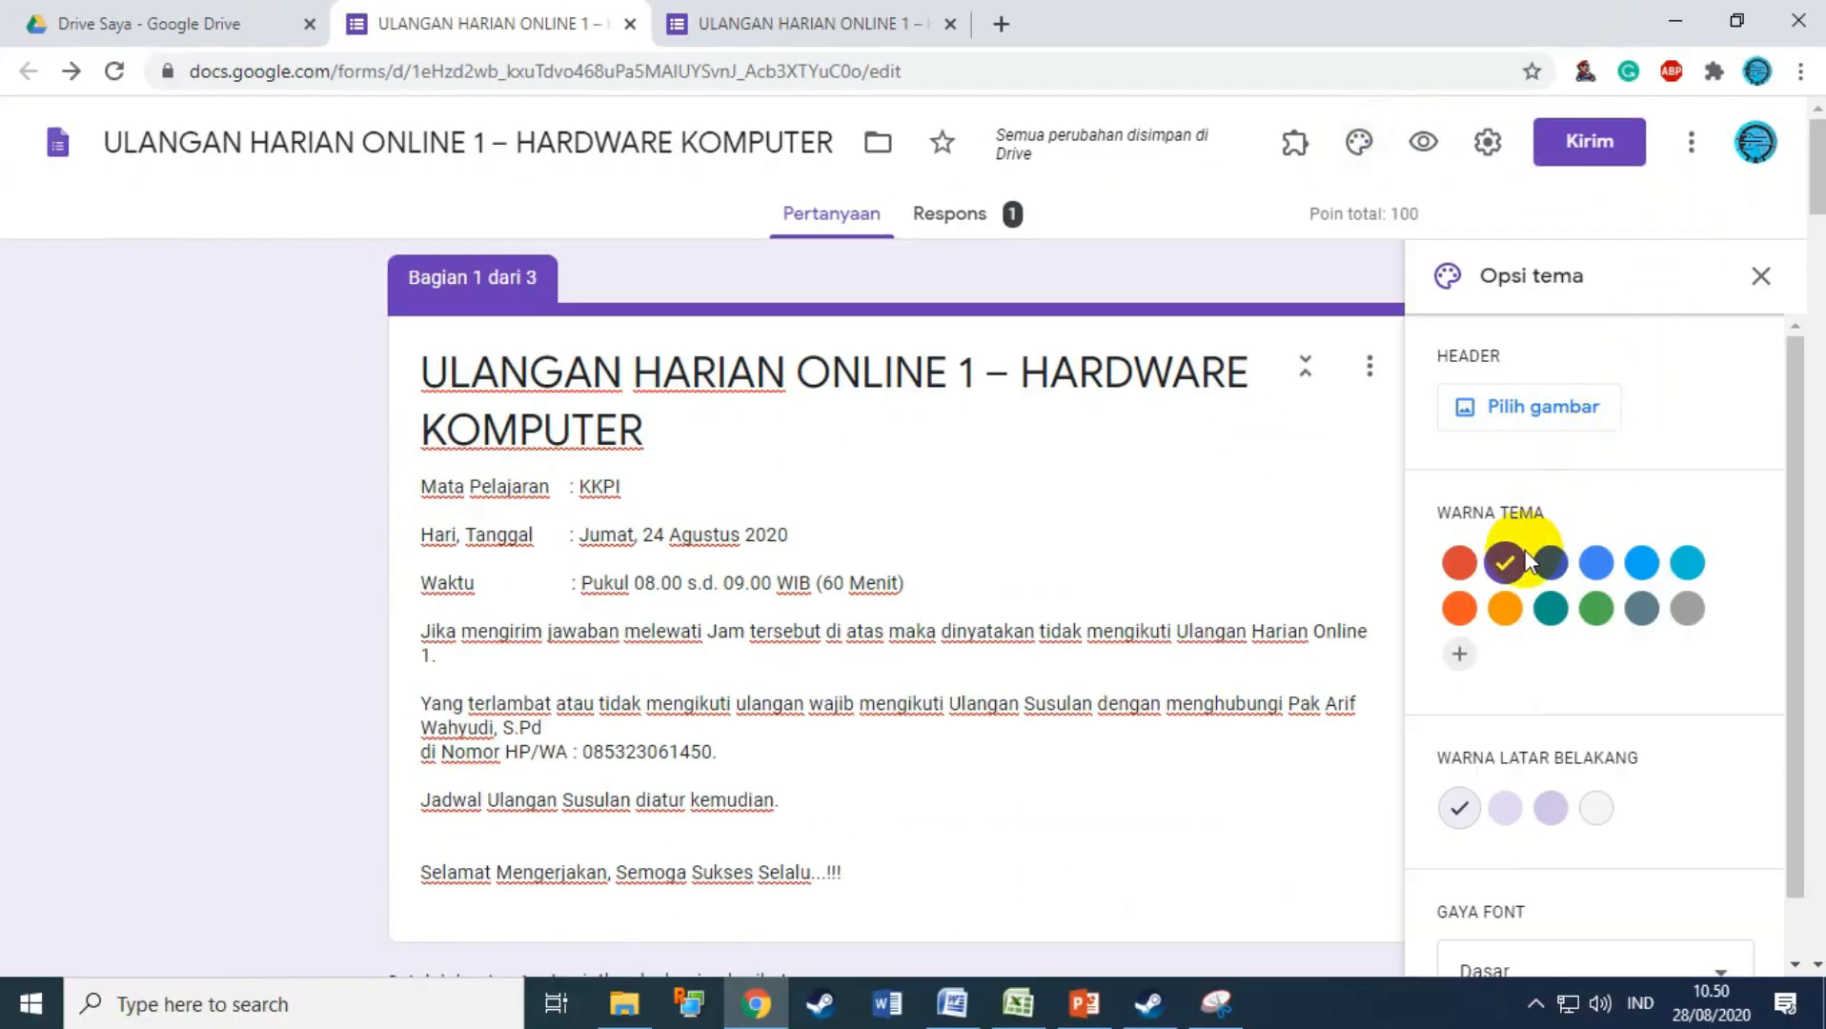
scroll(1658, 690, "down", 1)
scroll(1663, 662, "up", 1)
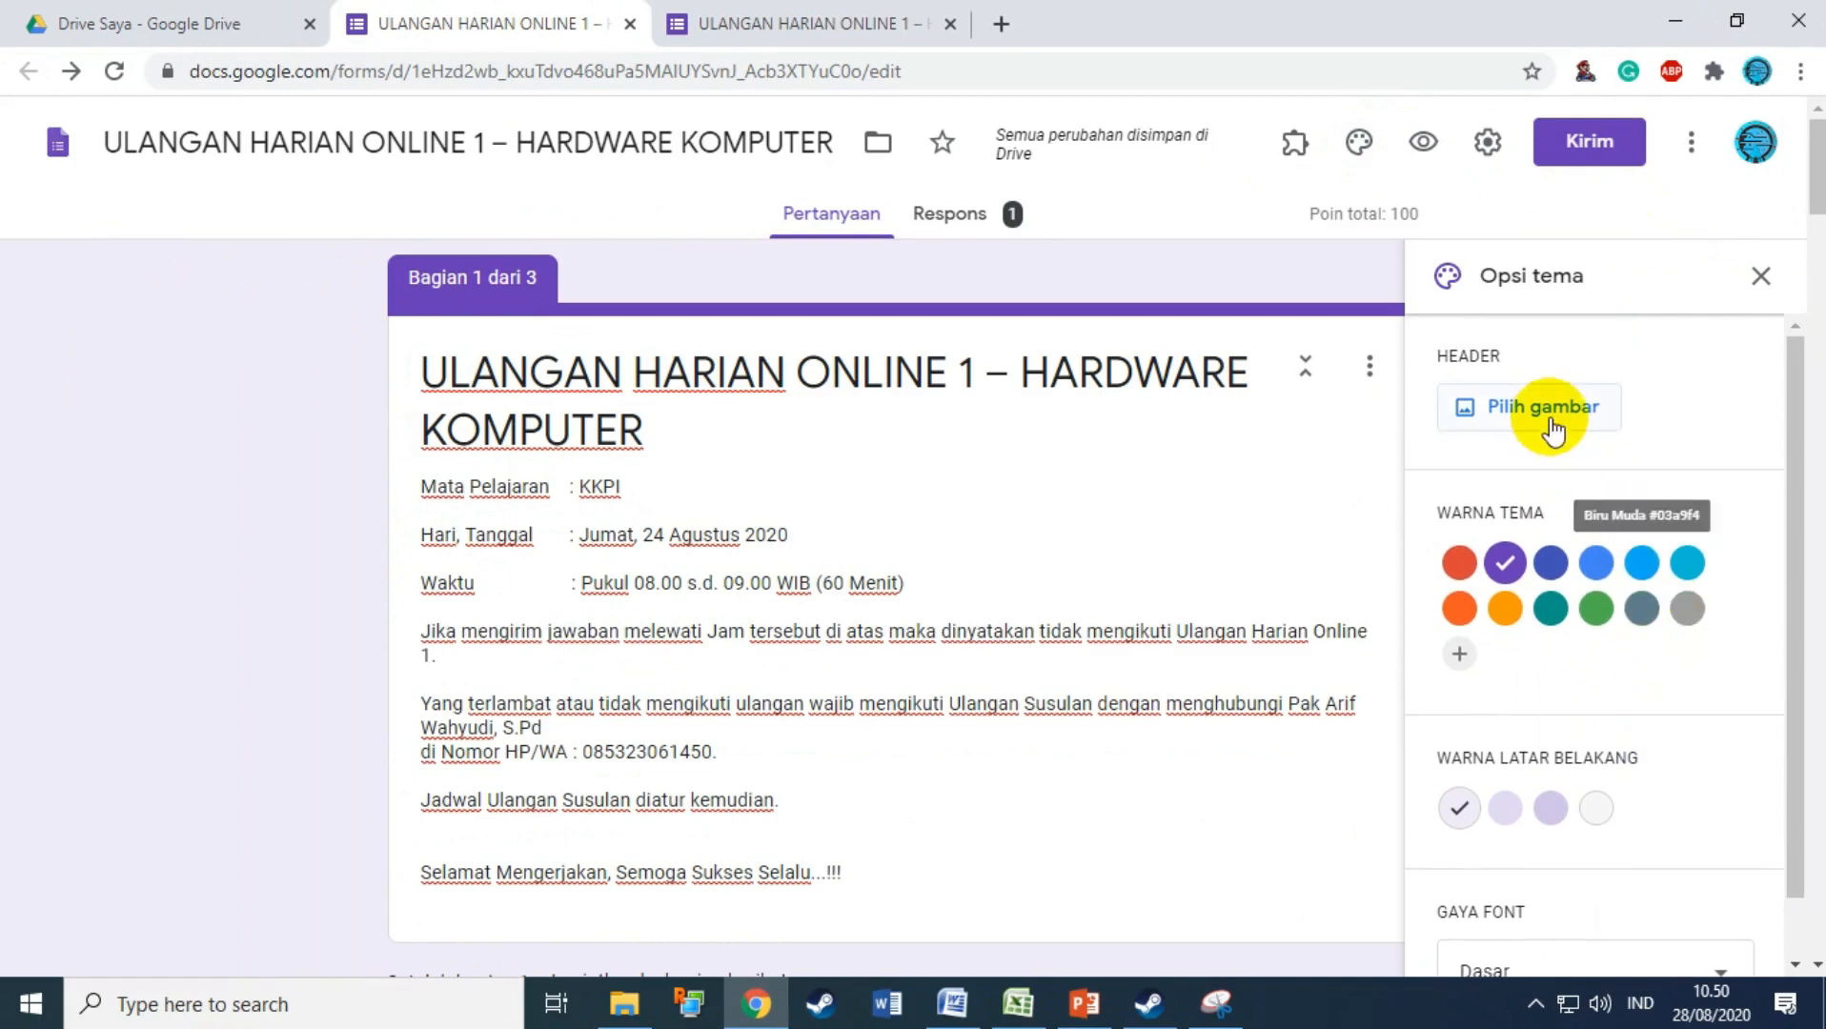
left_click(1525, 420)
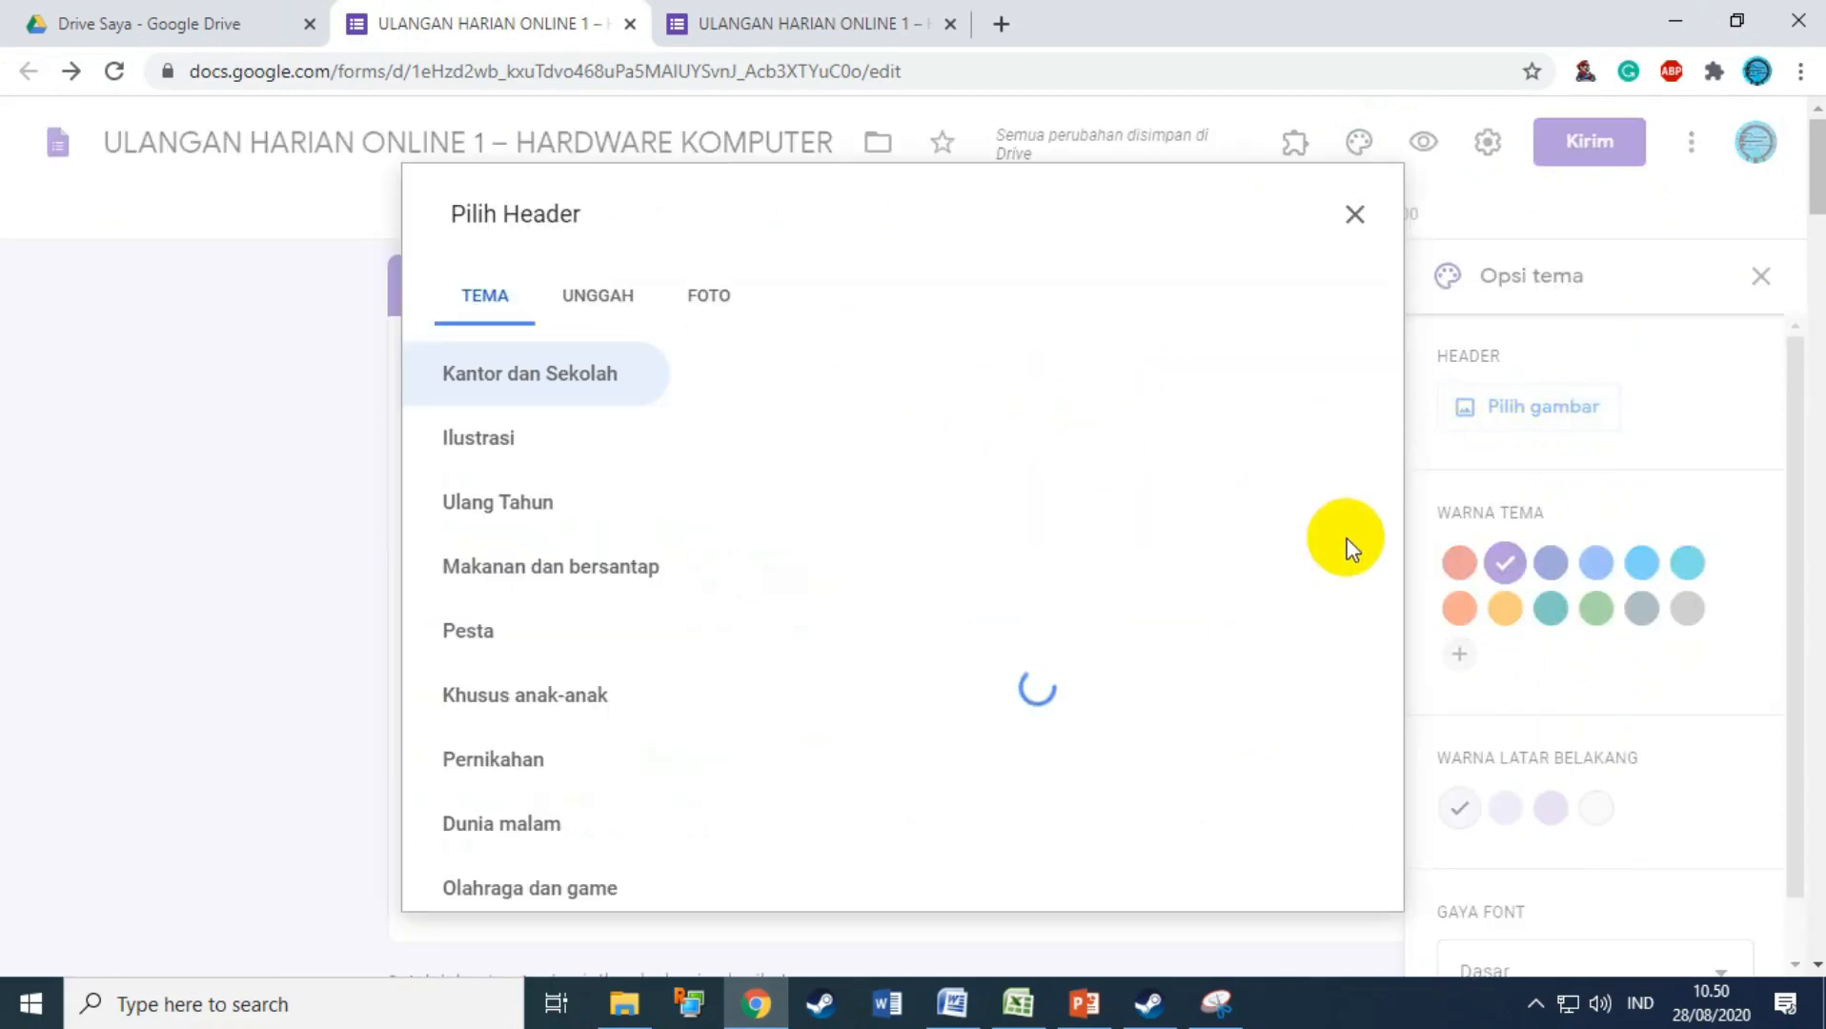
scroll(1170, 507, "down", 5)
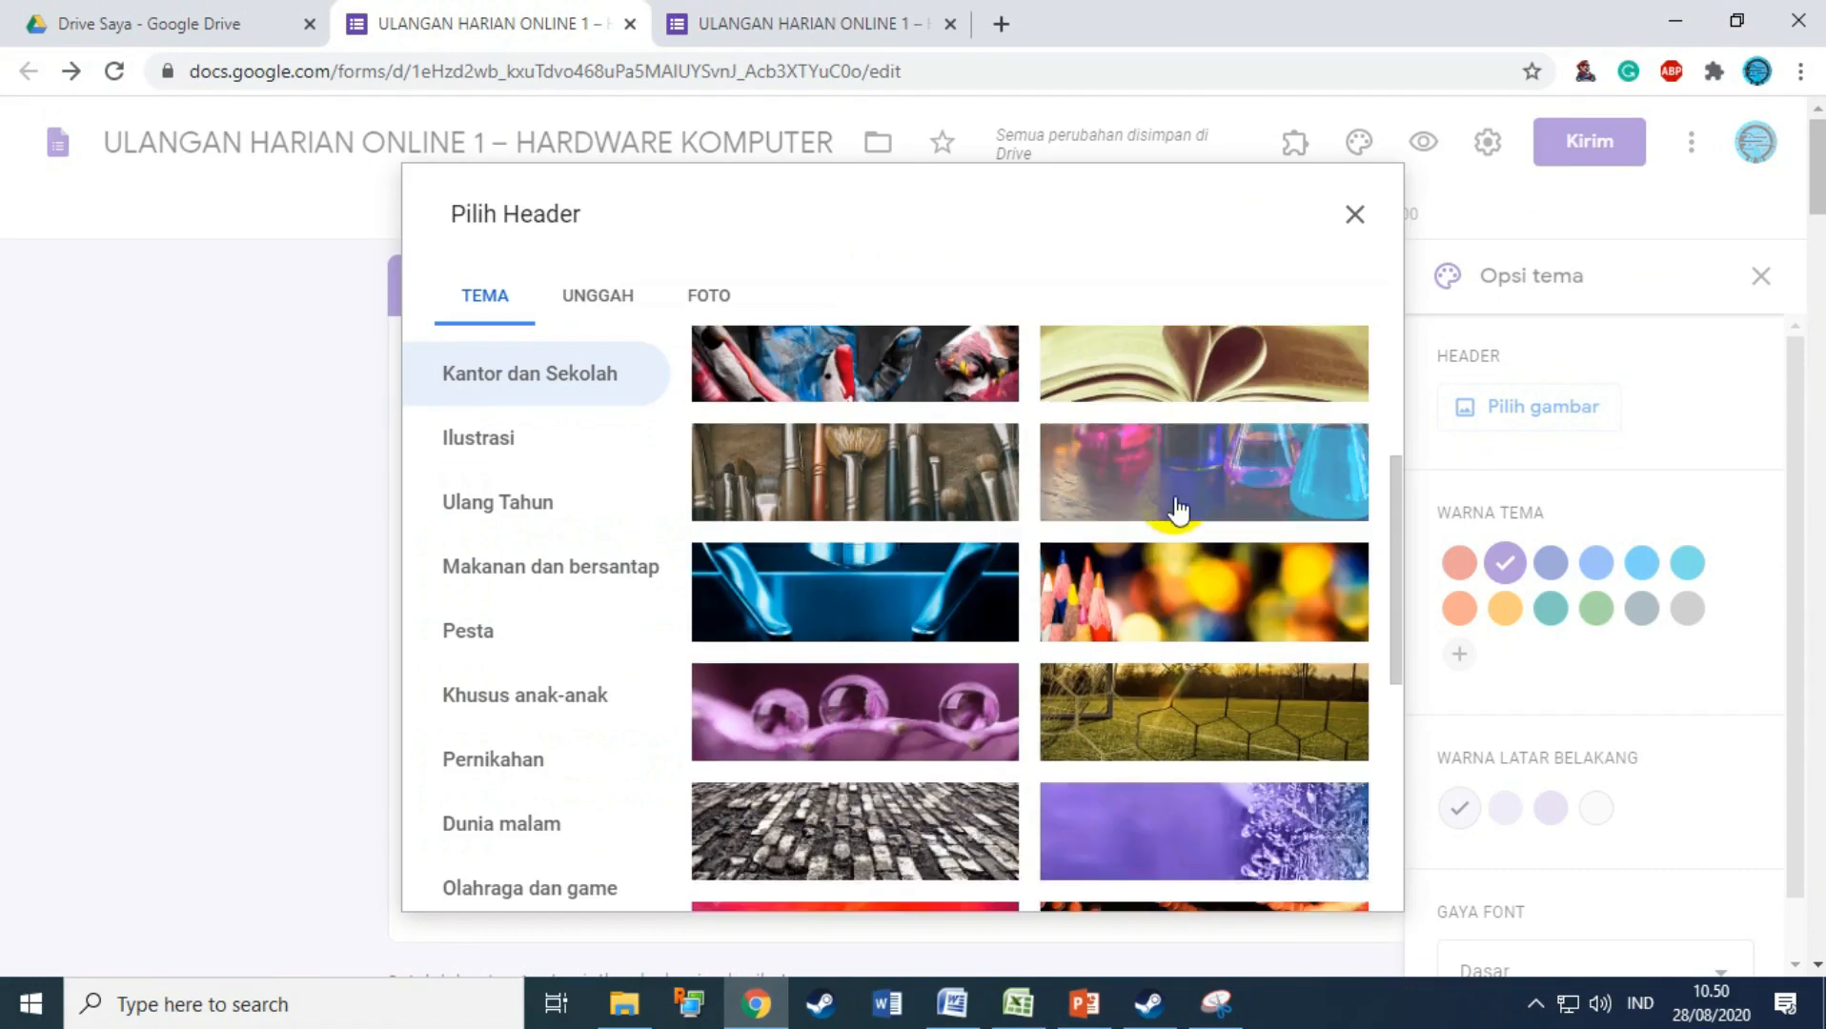
scroll(1220, 510, "up", 4)
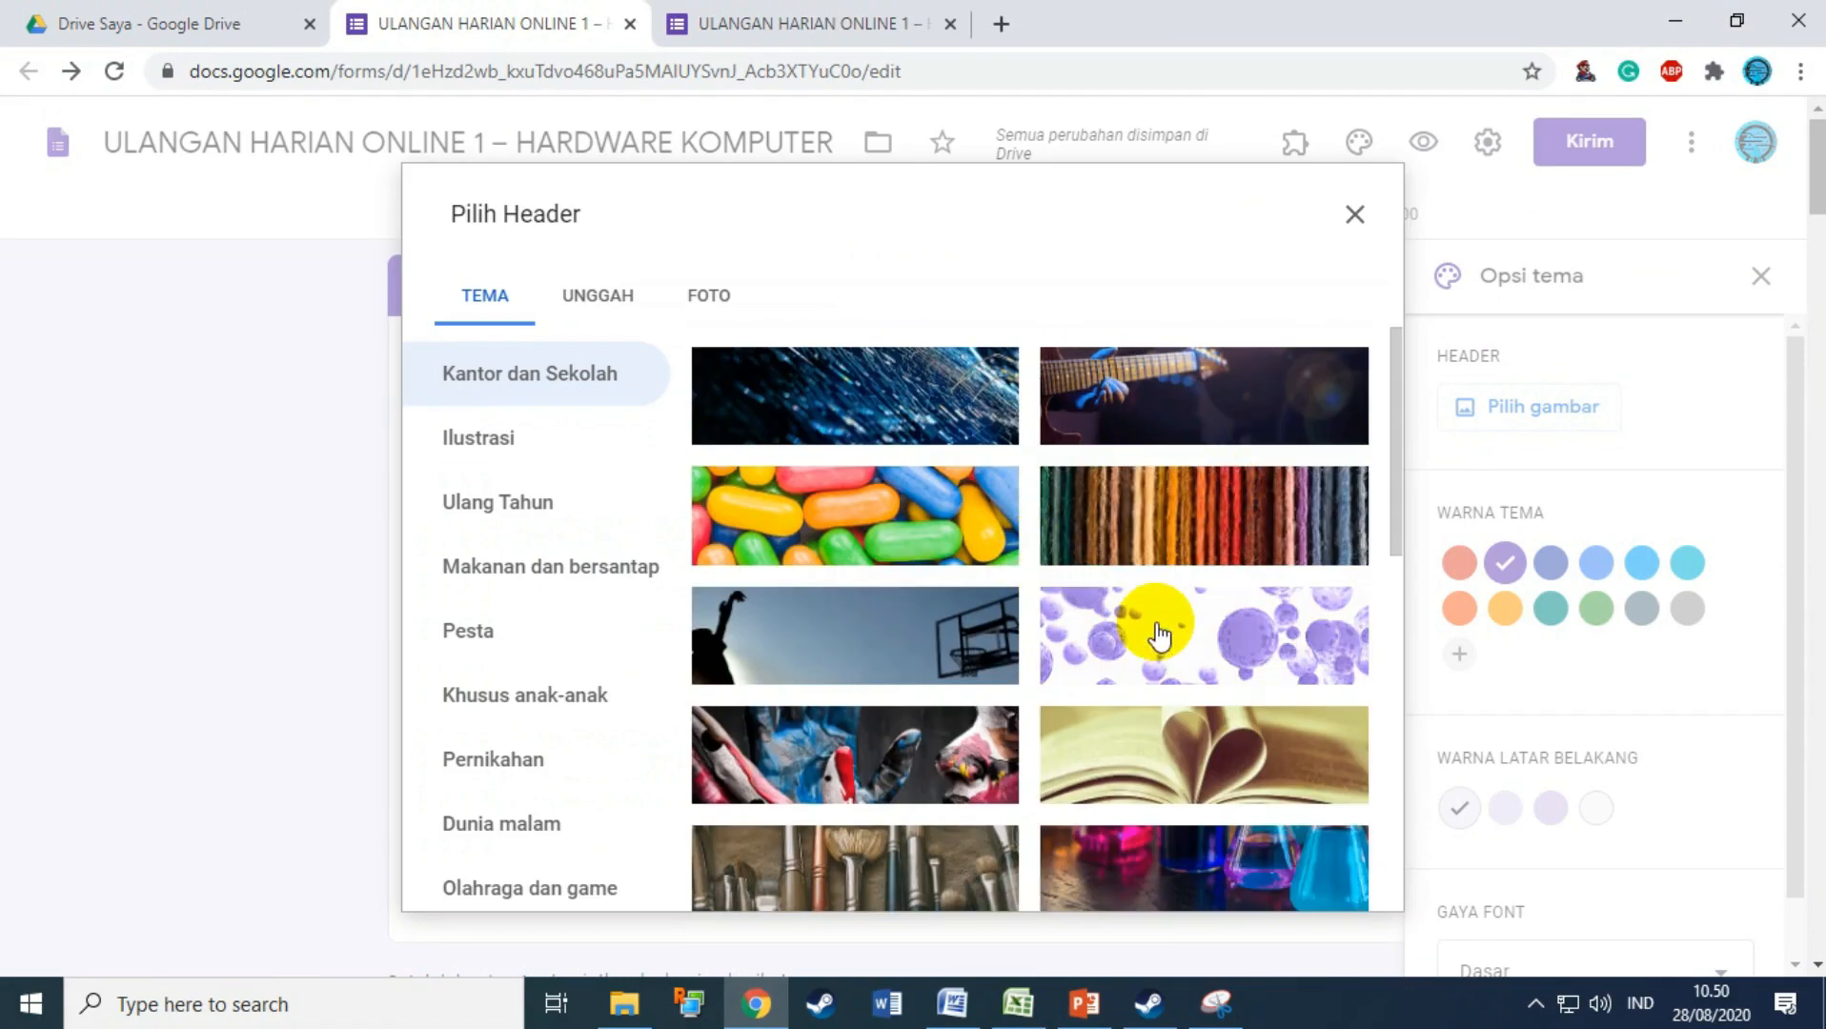
scroll(1159, 634, "down", 8)
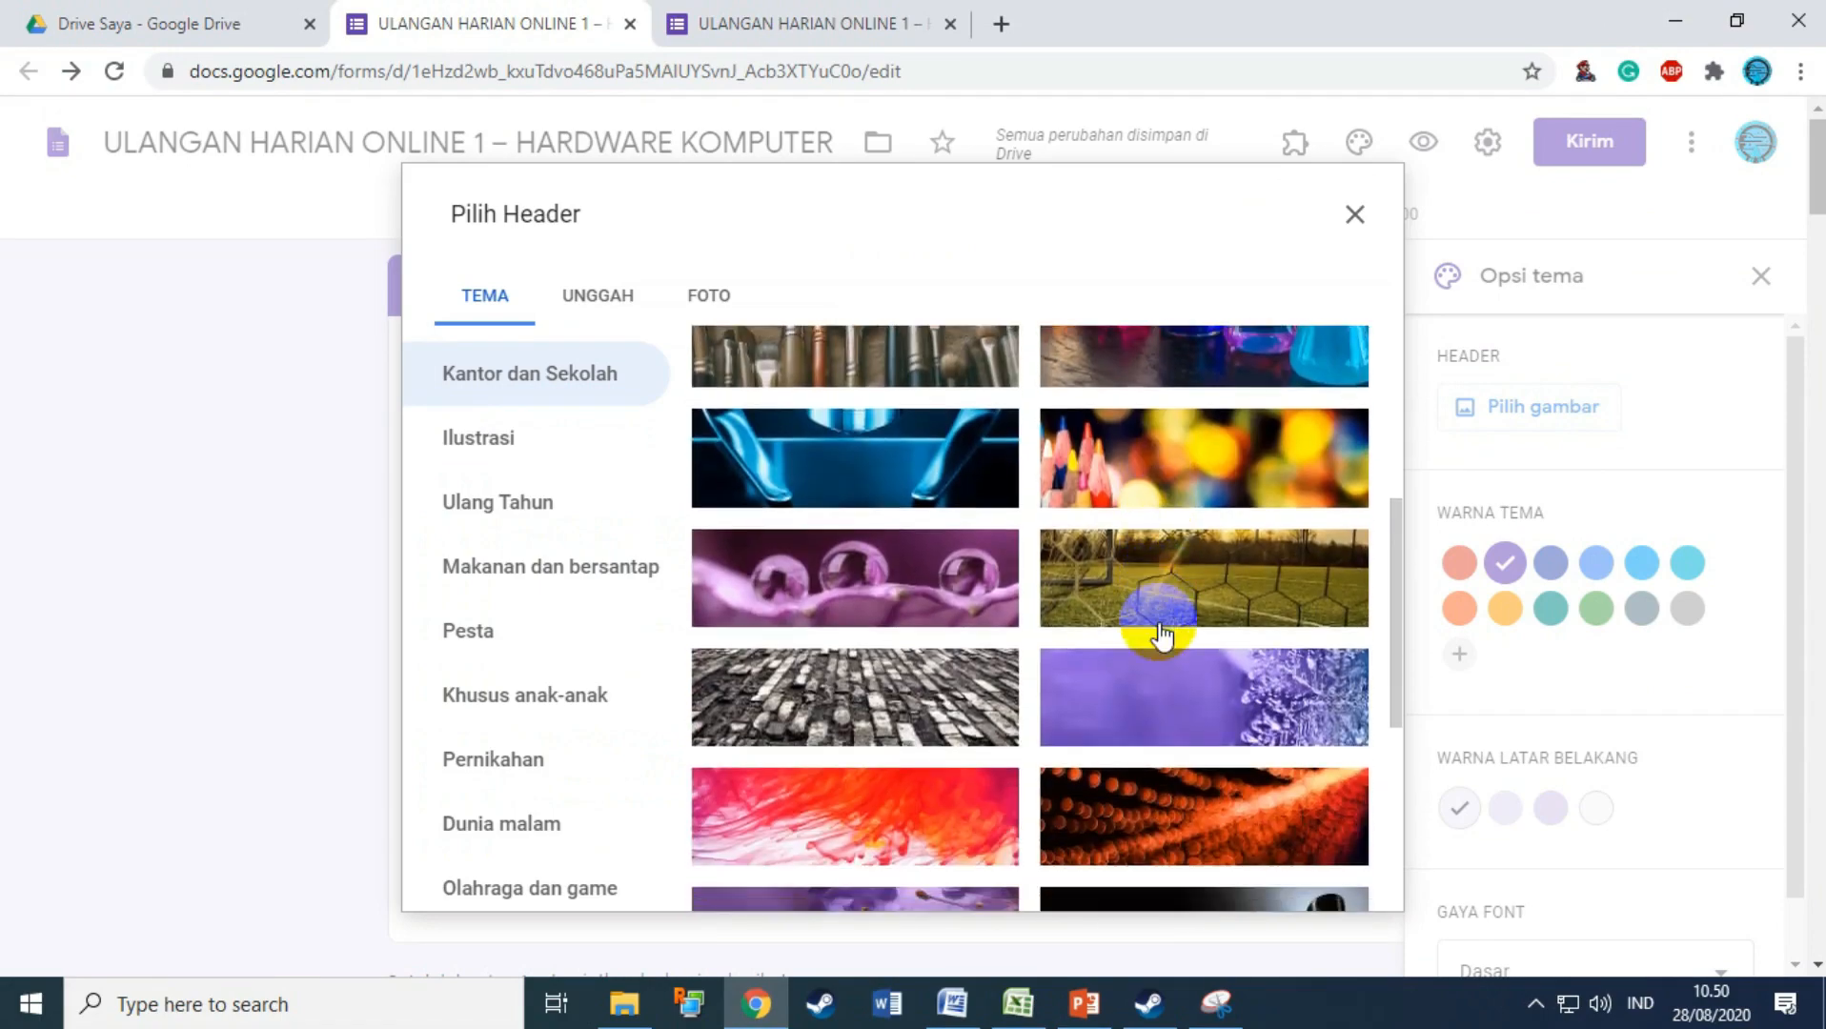
scroll(1159, 634, "down", 15)
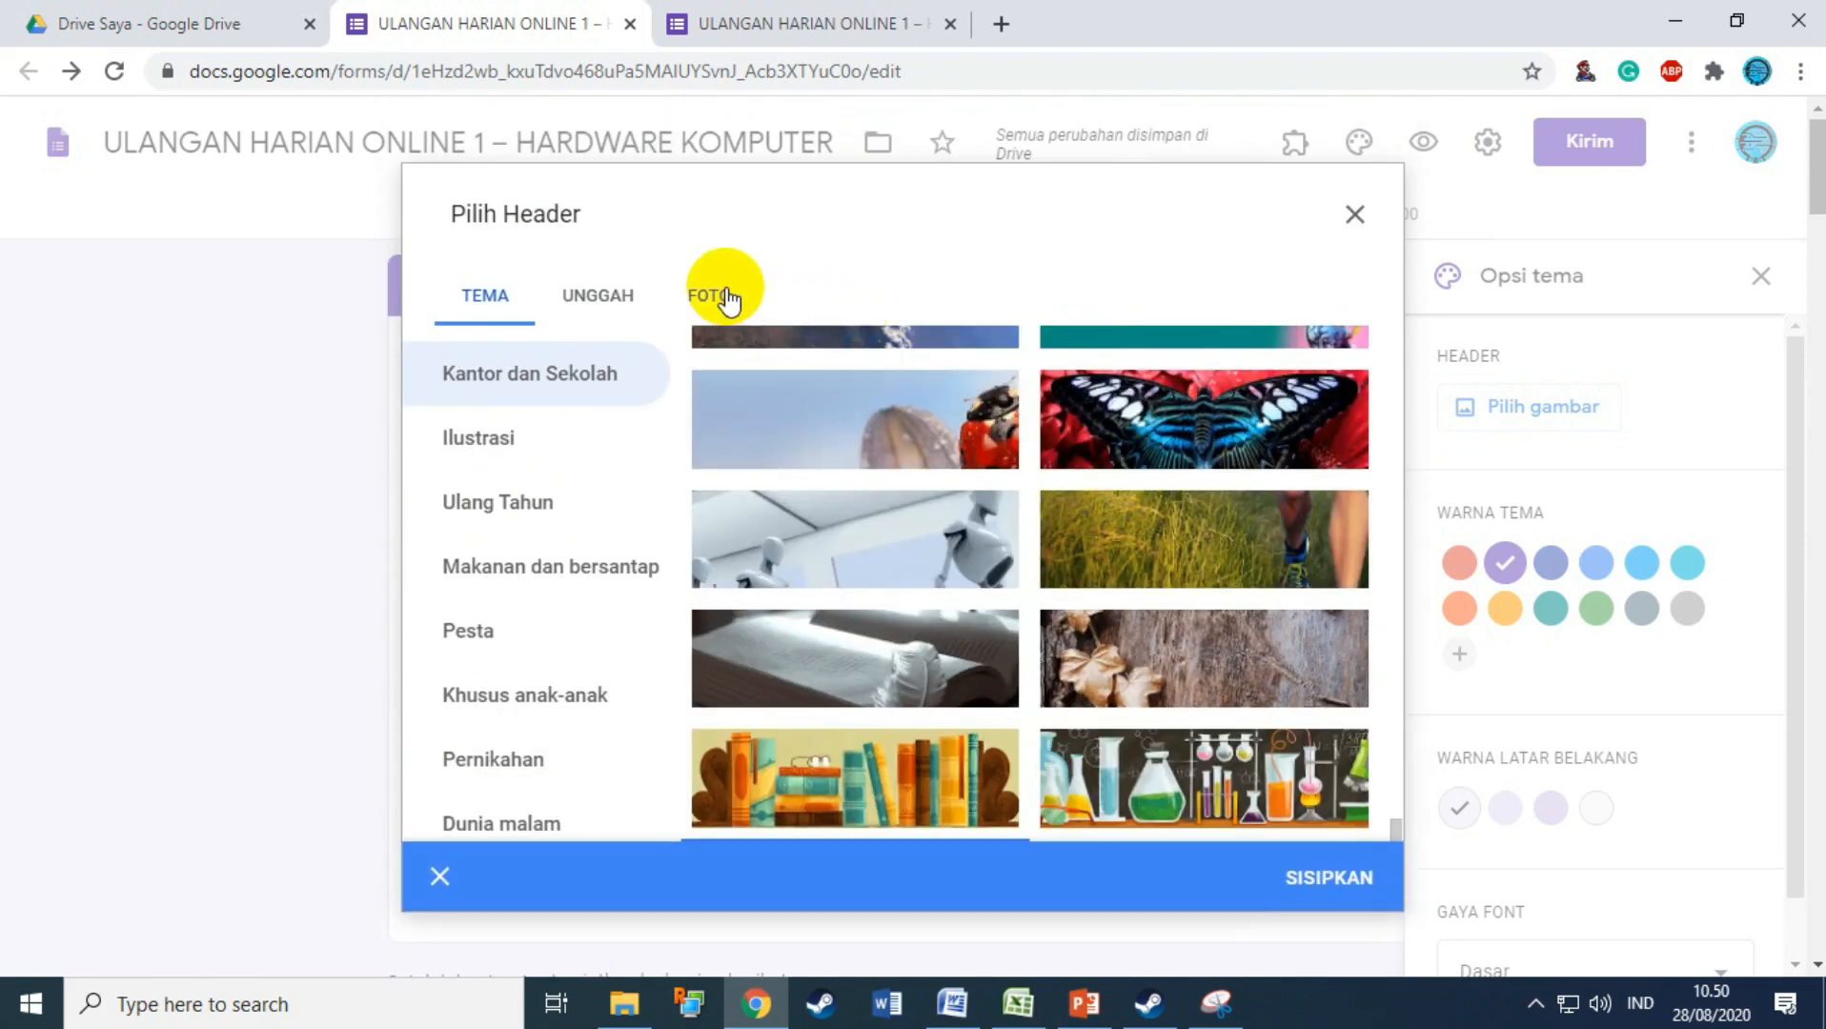
Step: Insert the desk header with notepad, pencils and coffee cup from the TEMA gallery
left_click(726, 297)
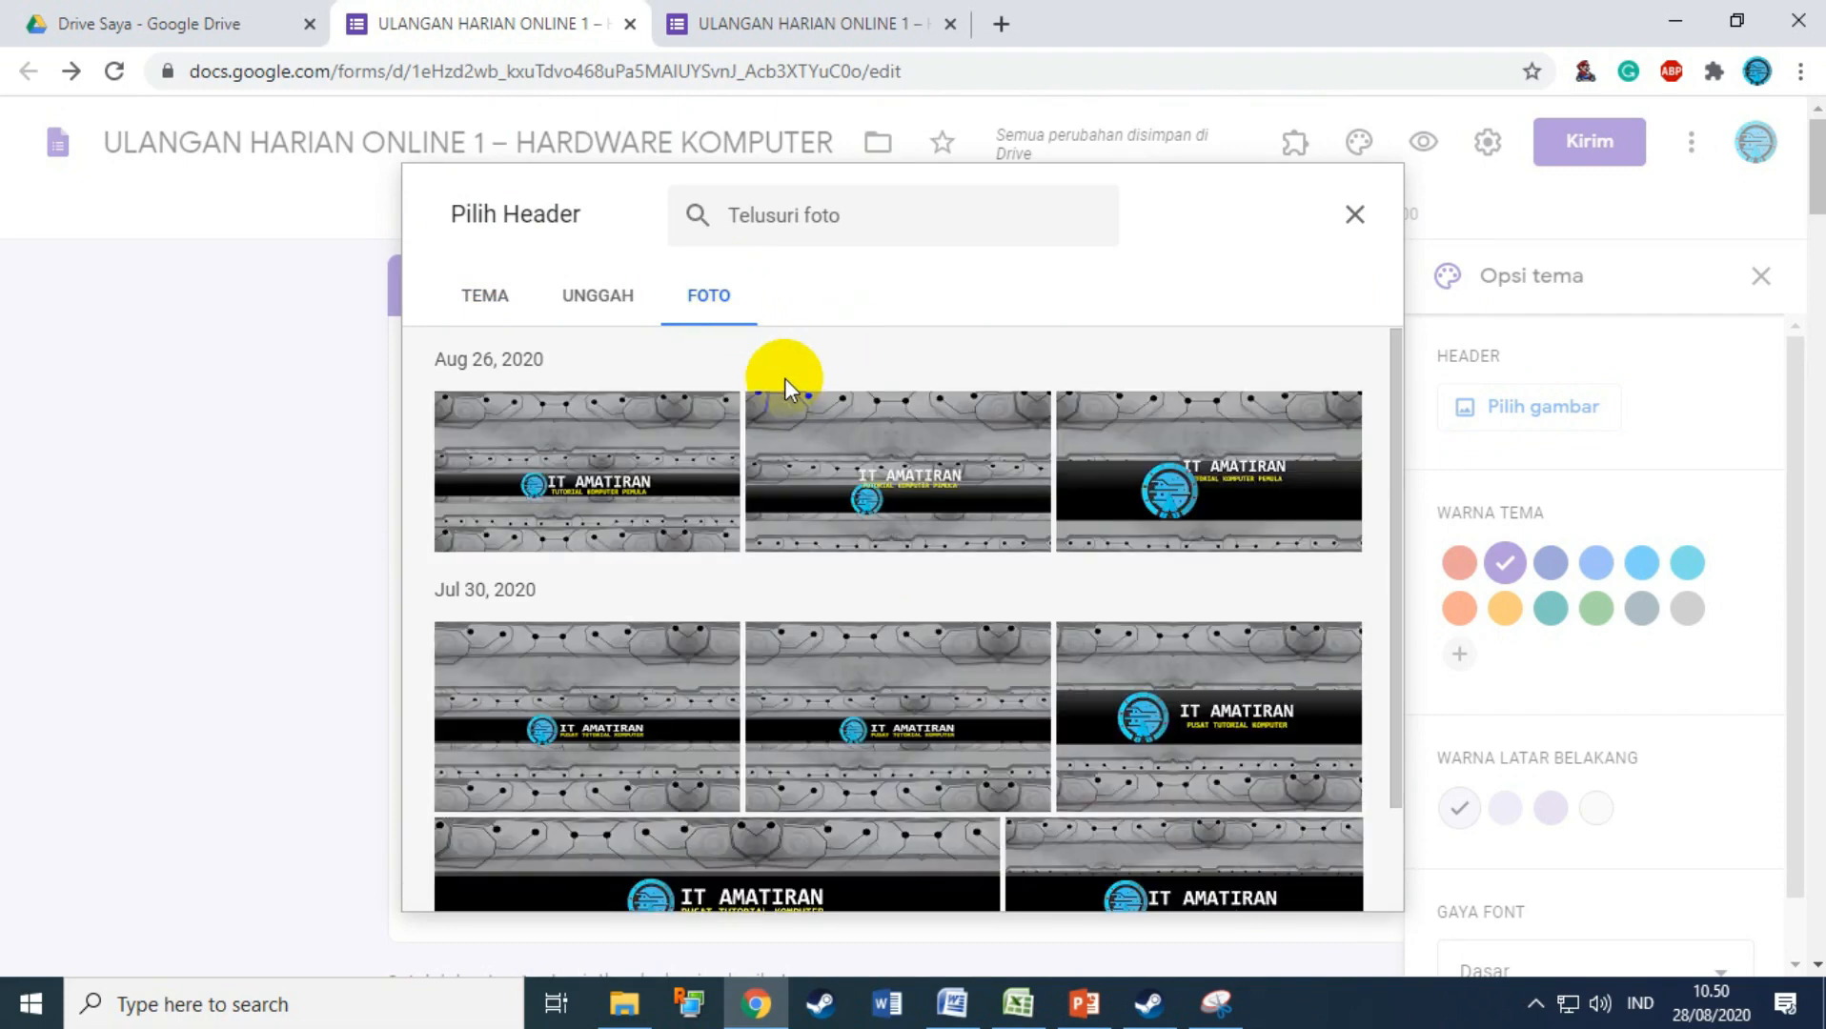
left_click(595, 302)
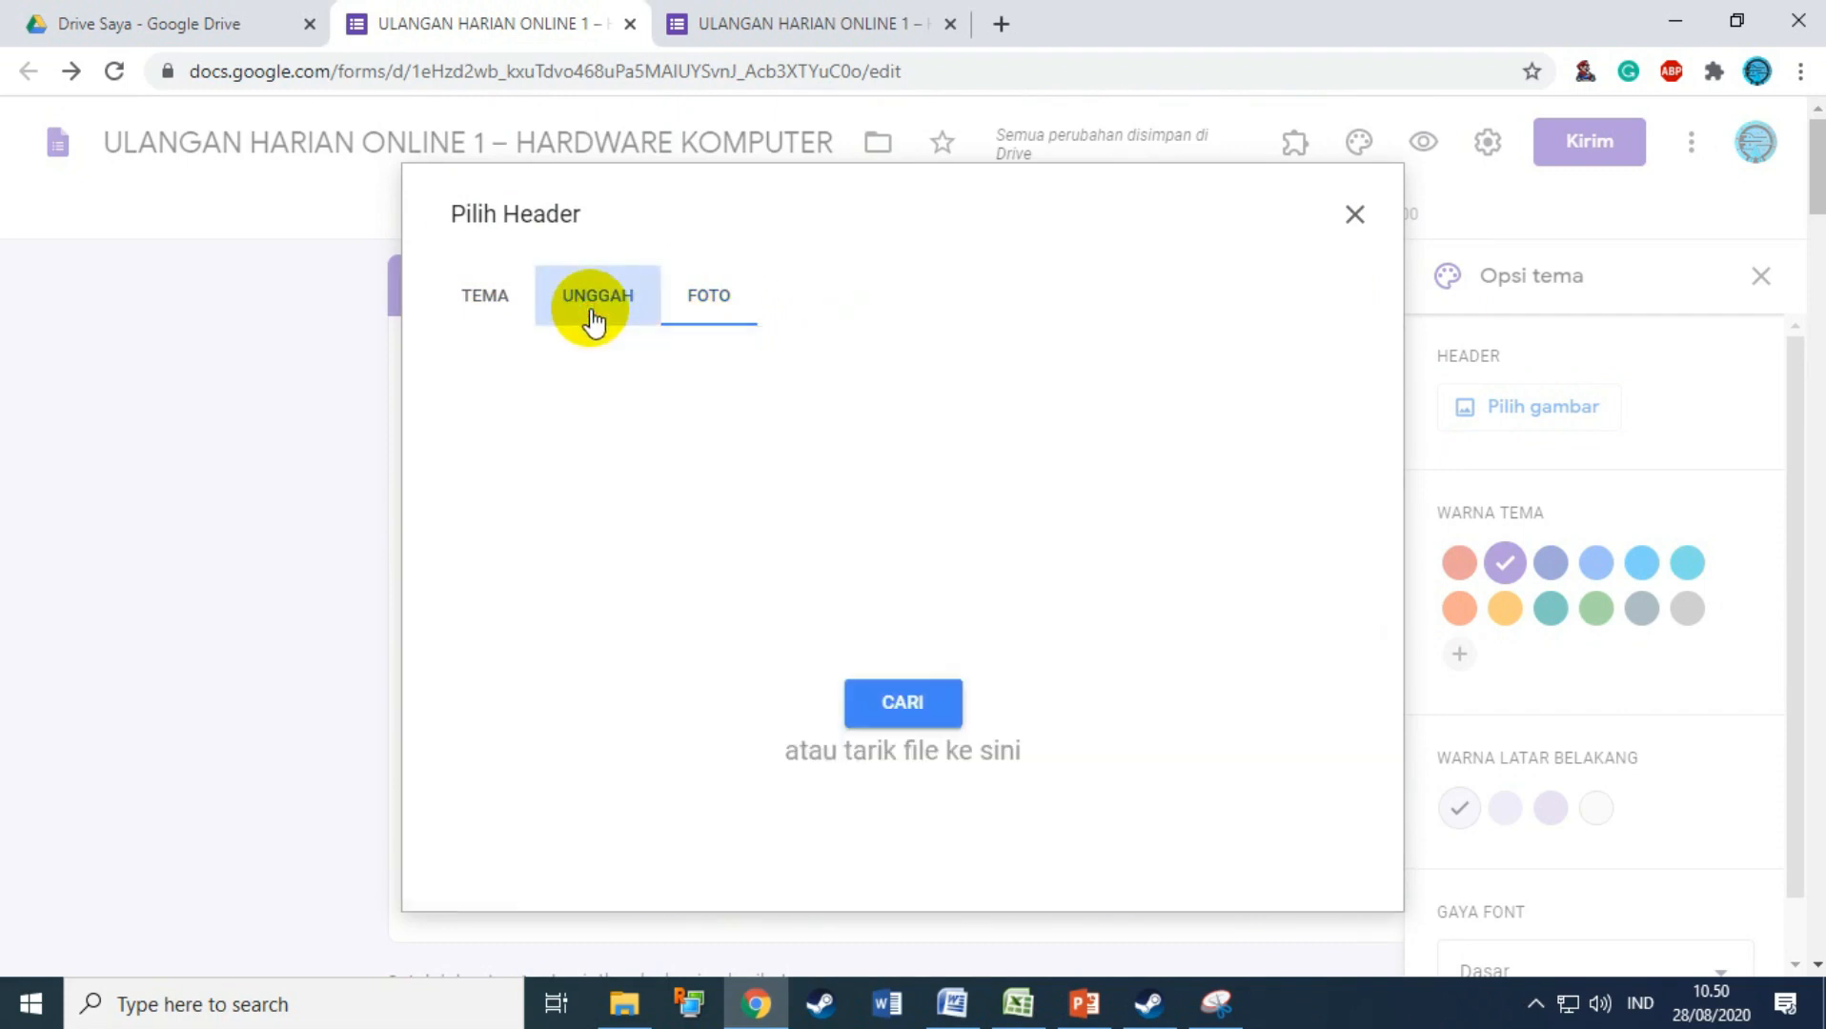
left_click(495, 301)
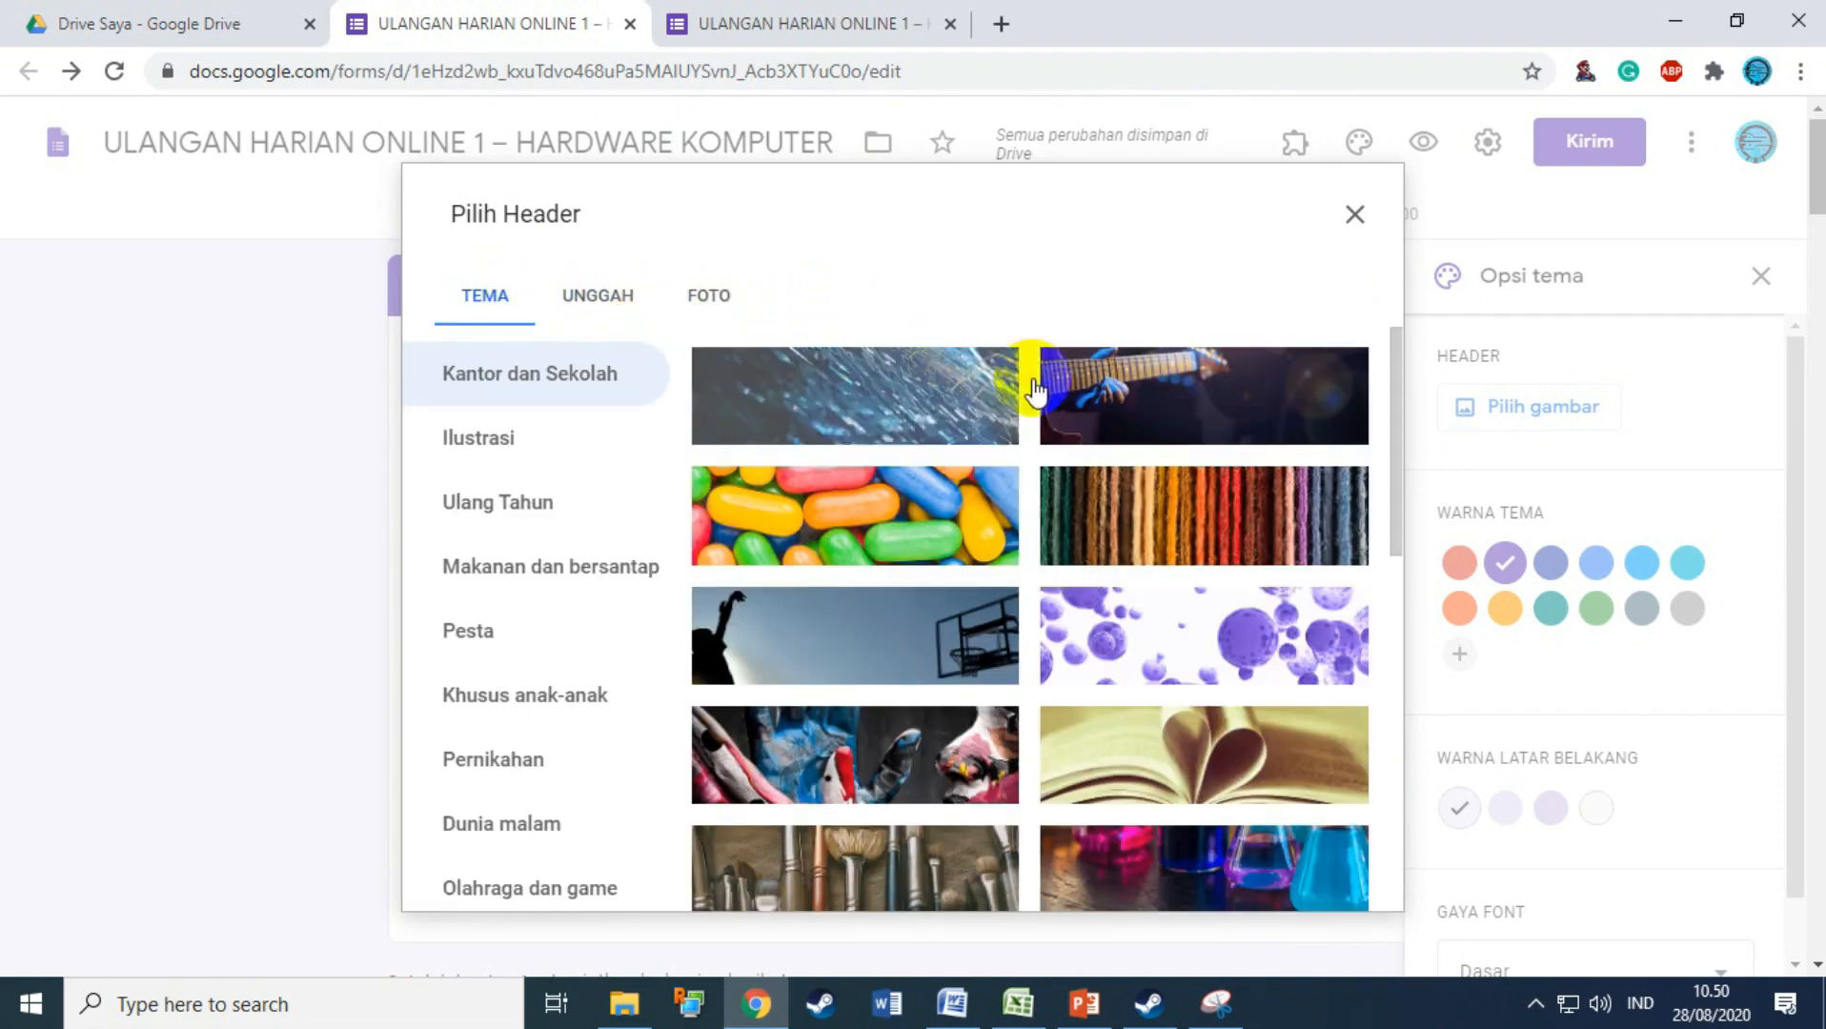
scroll(1069, 591, "down", 10)
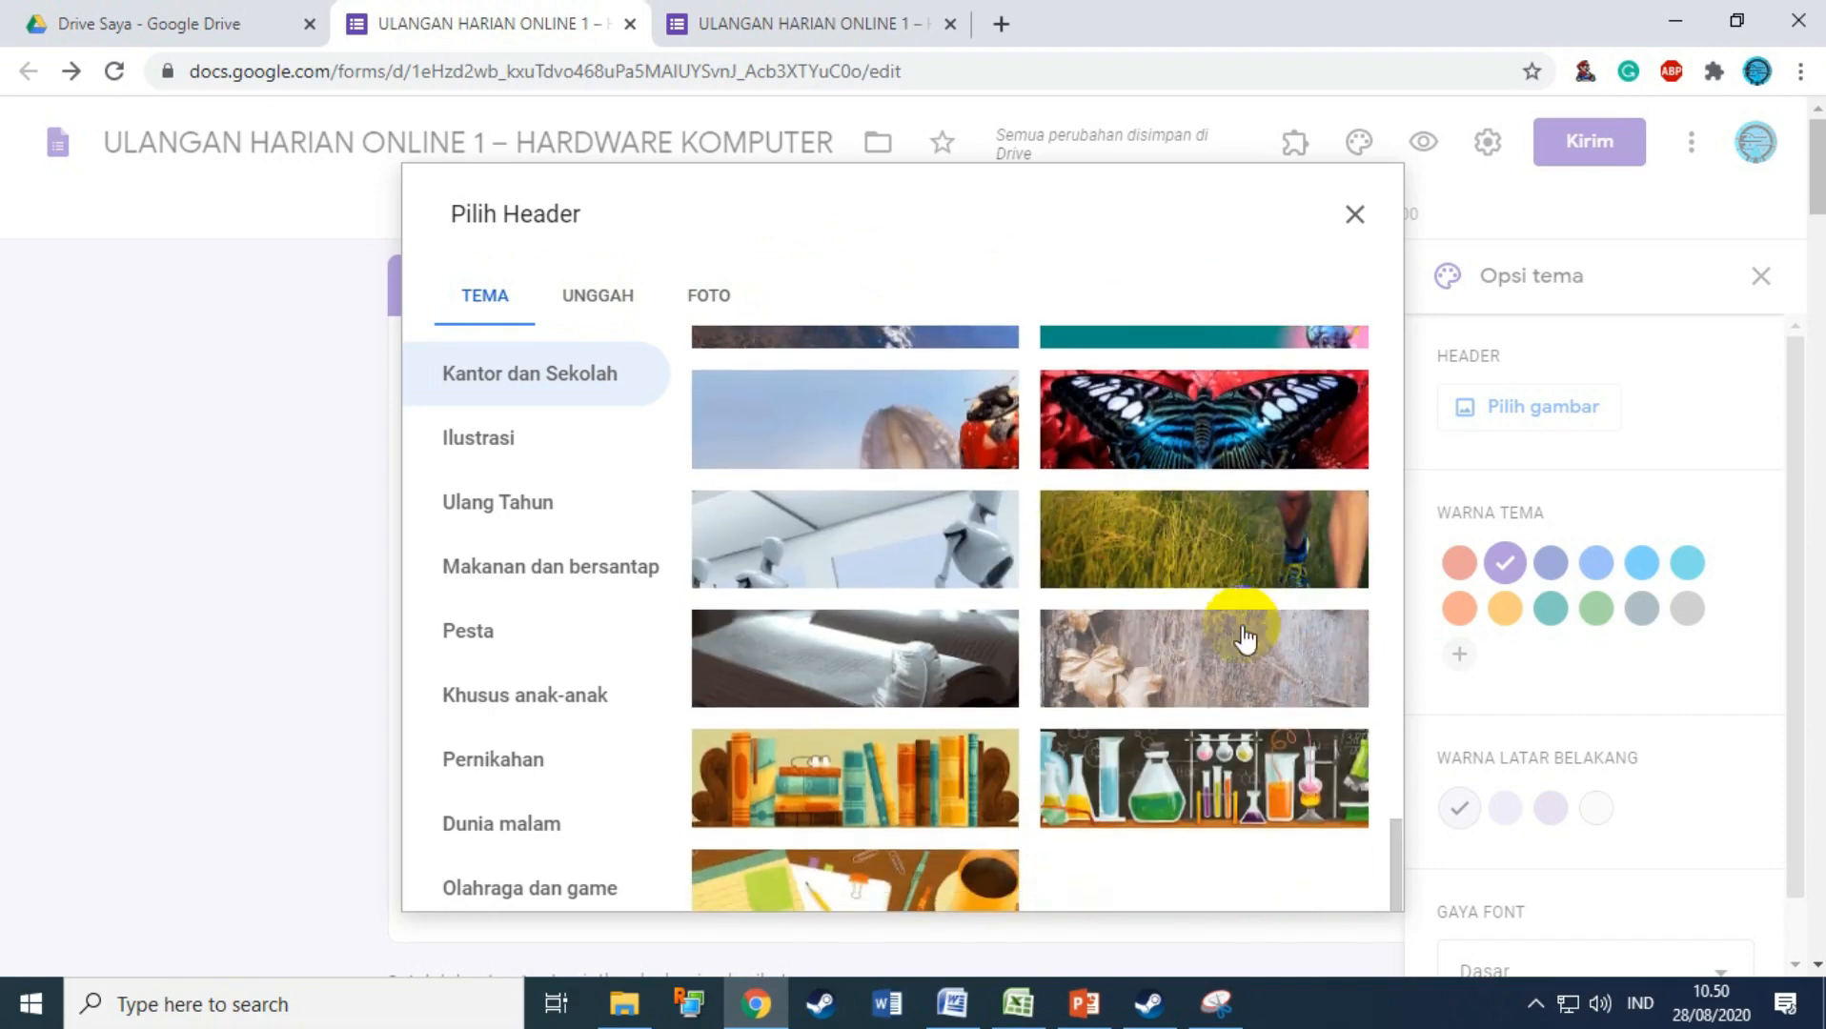
left_click(979, 345)
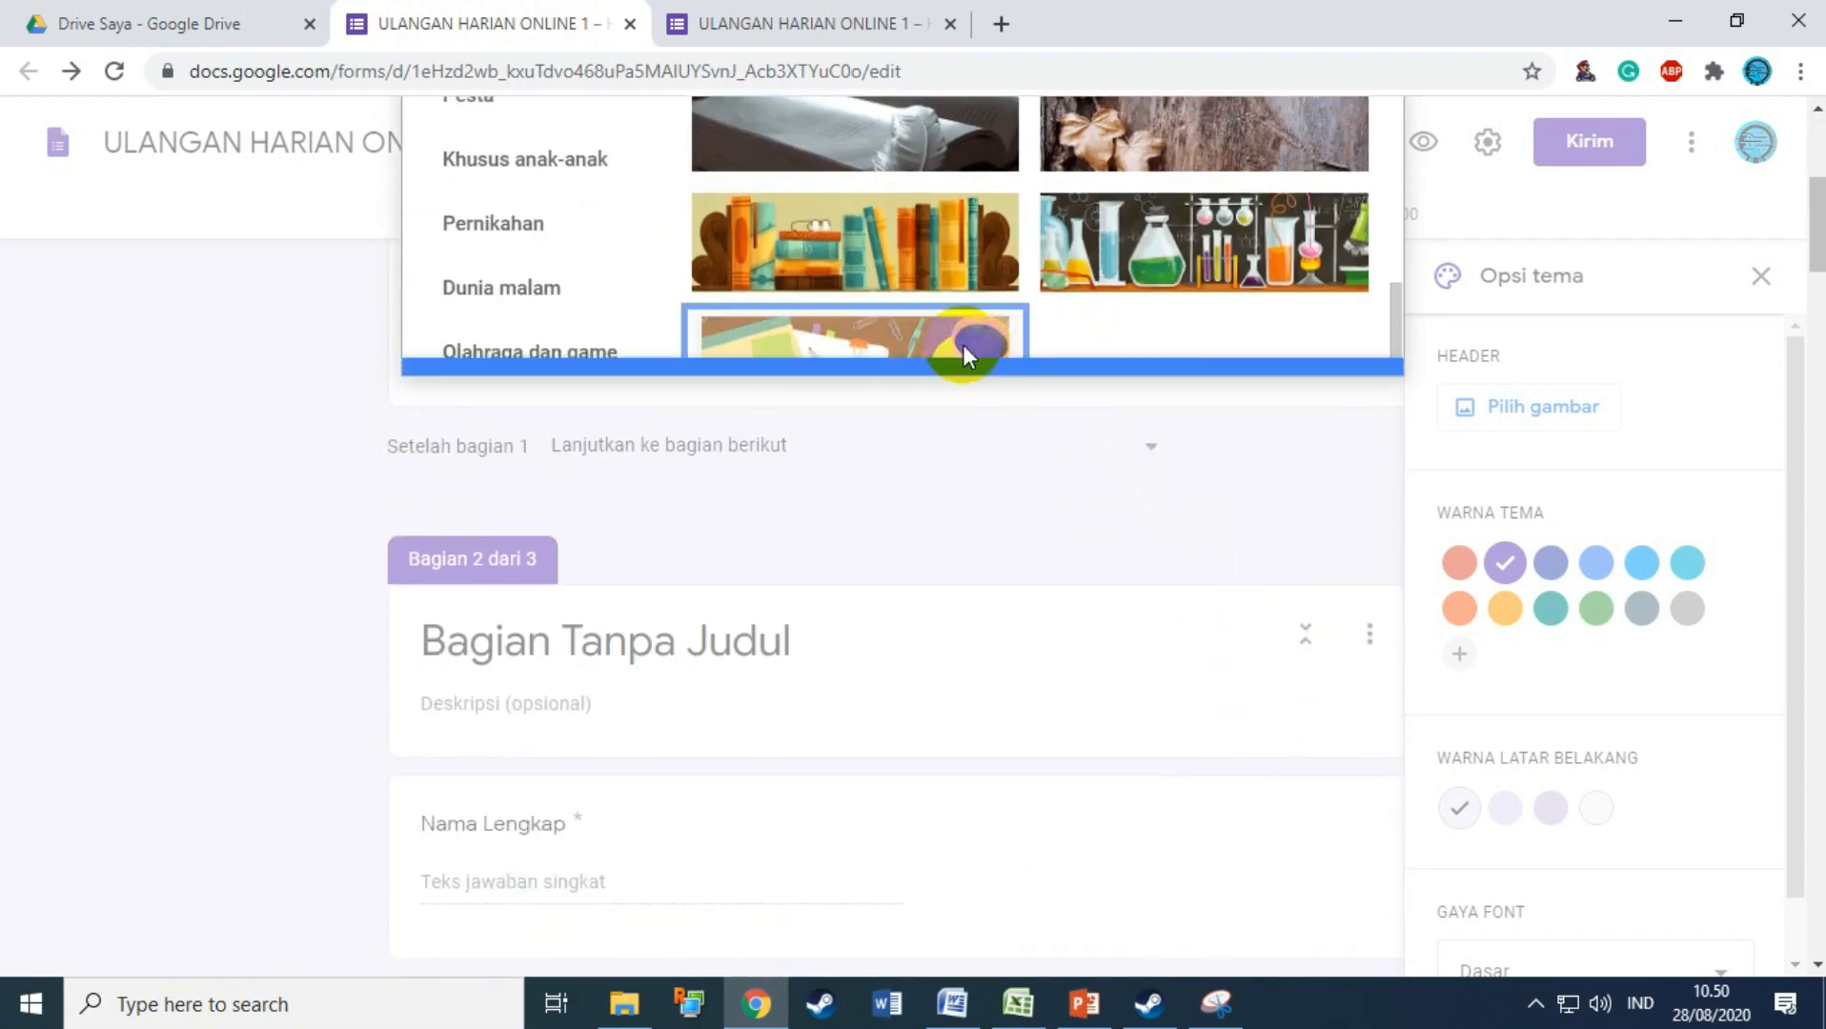
left_click(1316, 346)
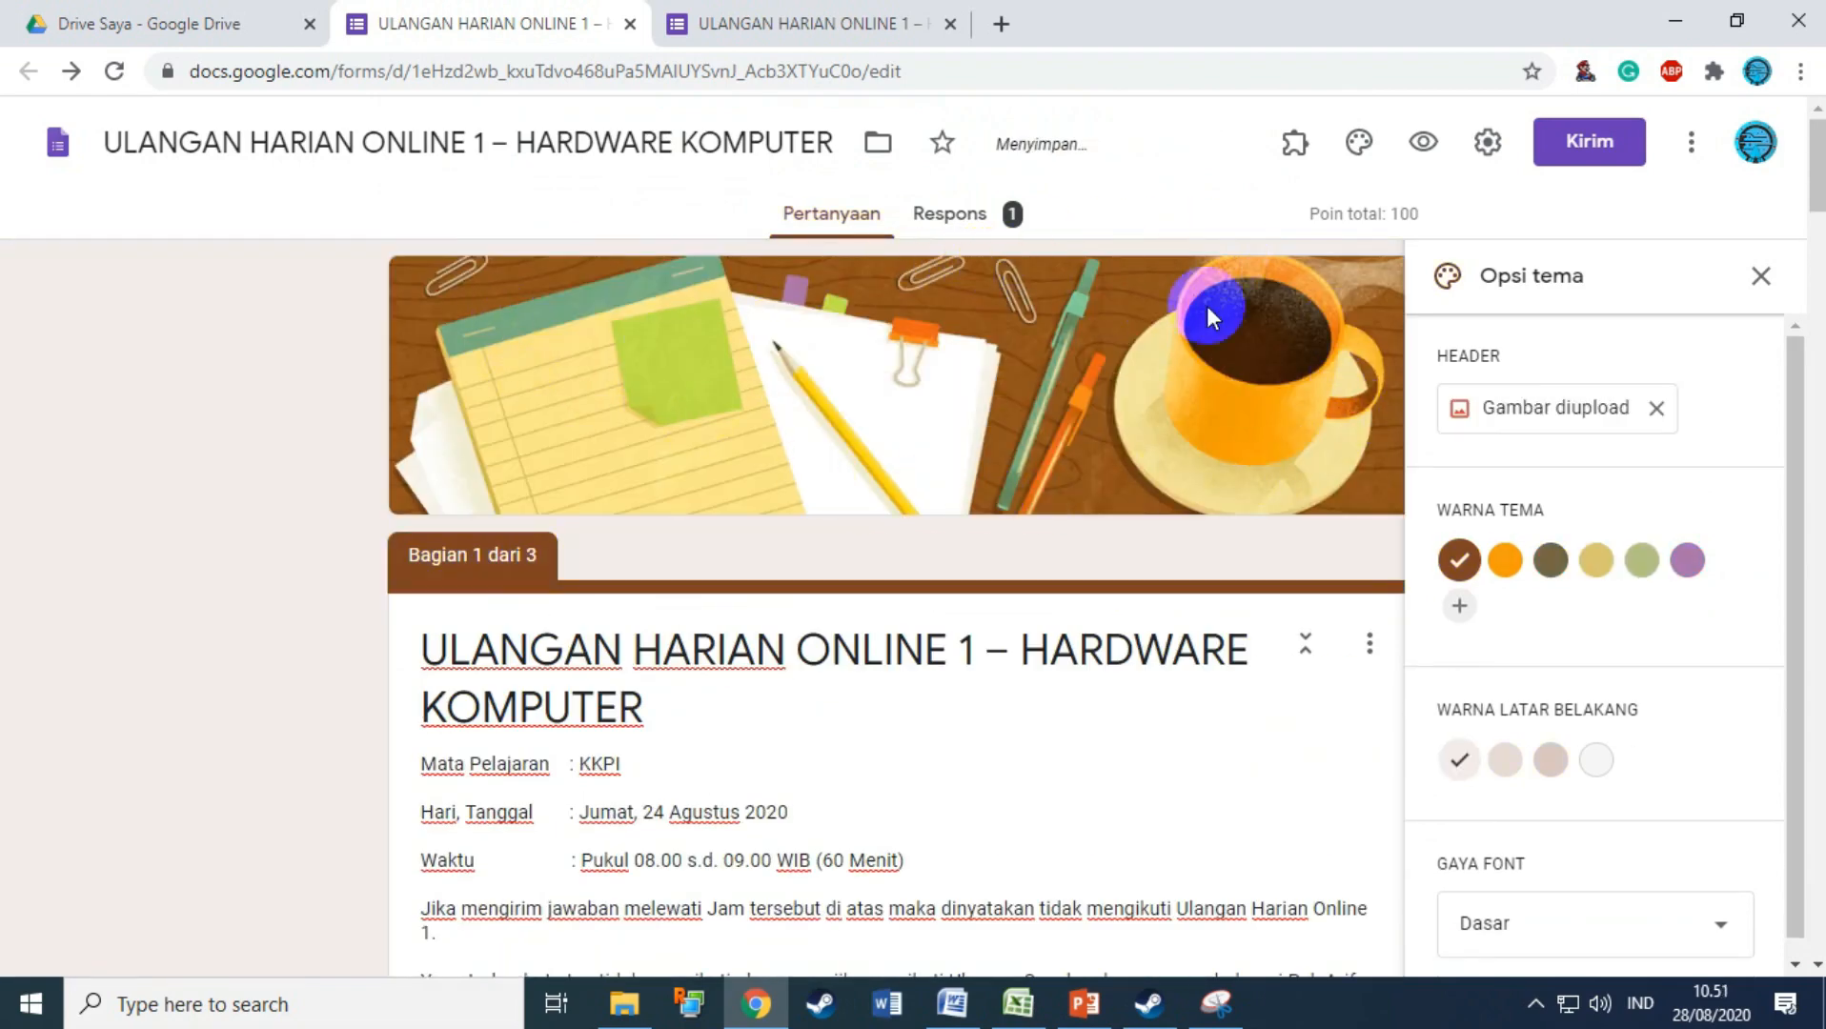
scroll(1229, 515, "down", 3)
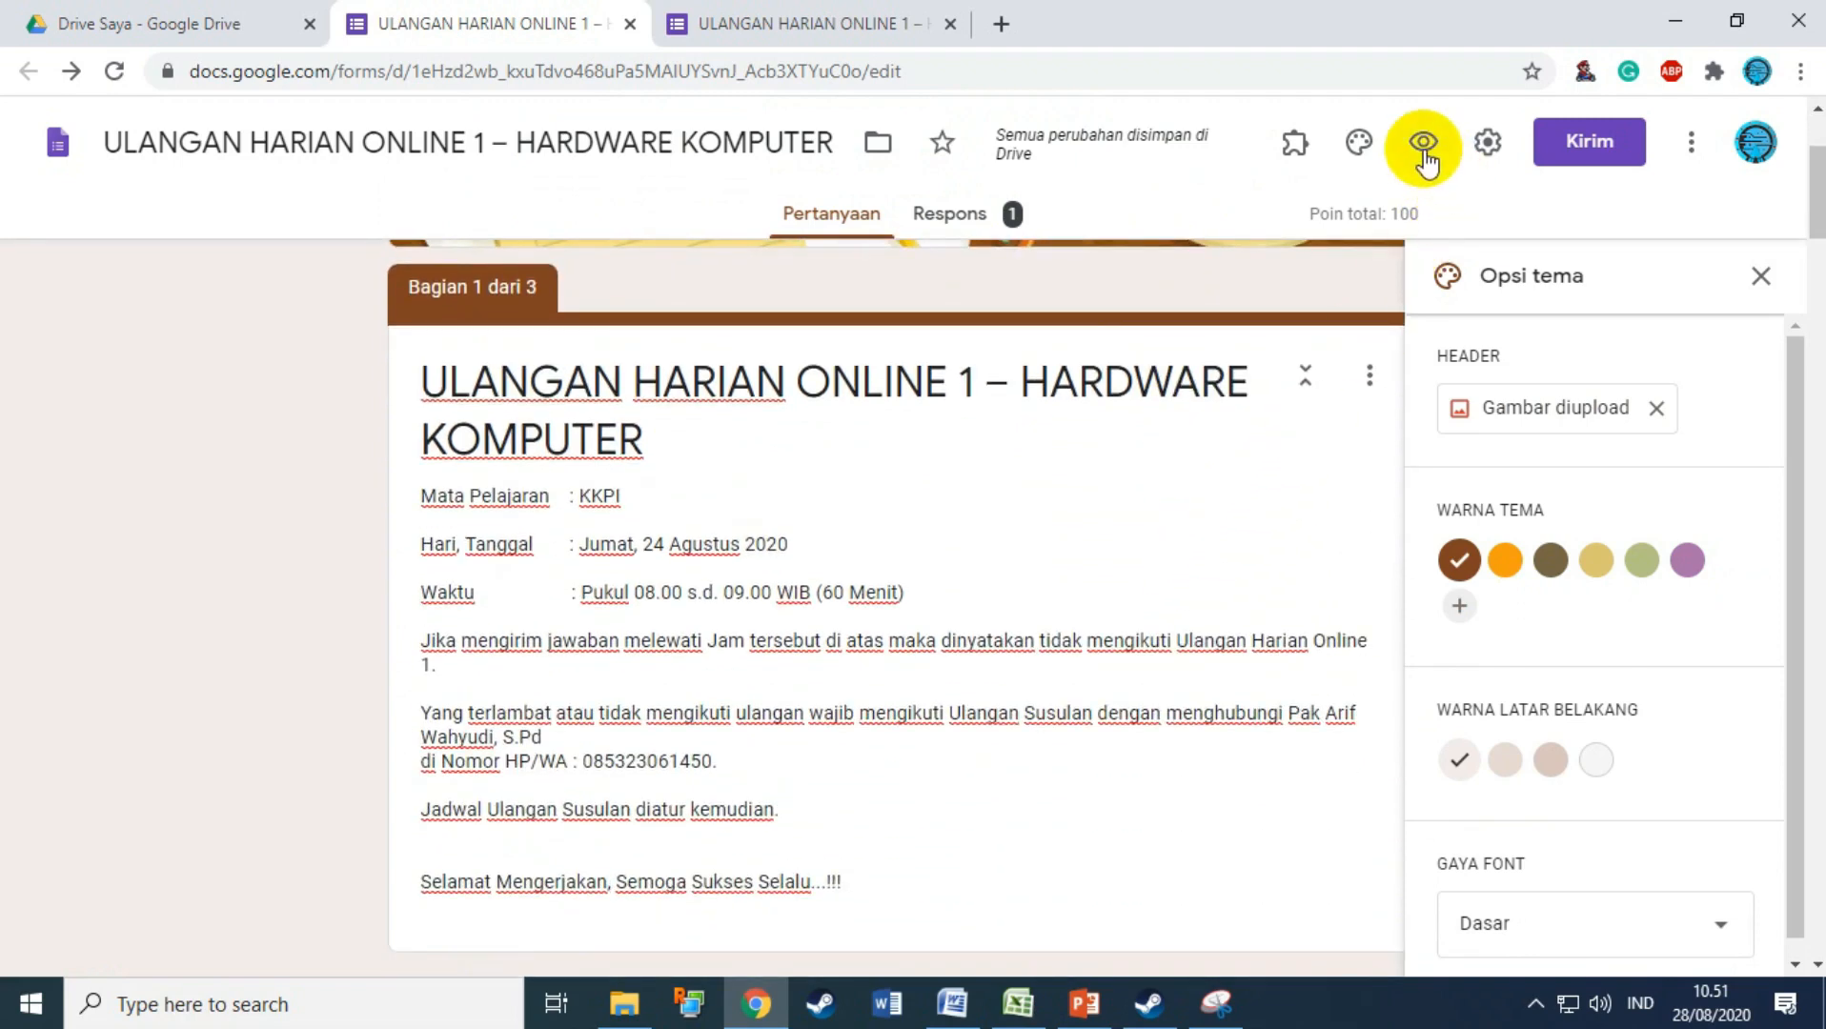
Step: Preview the themed form in a new tab, then close Opsi tema back in the editor
left_click(1425, 152)
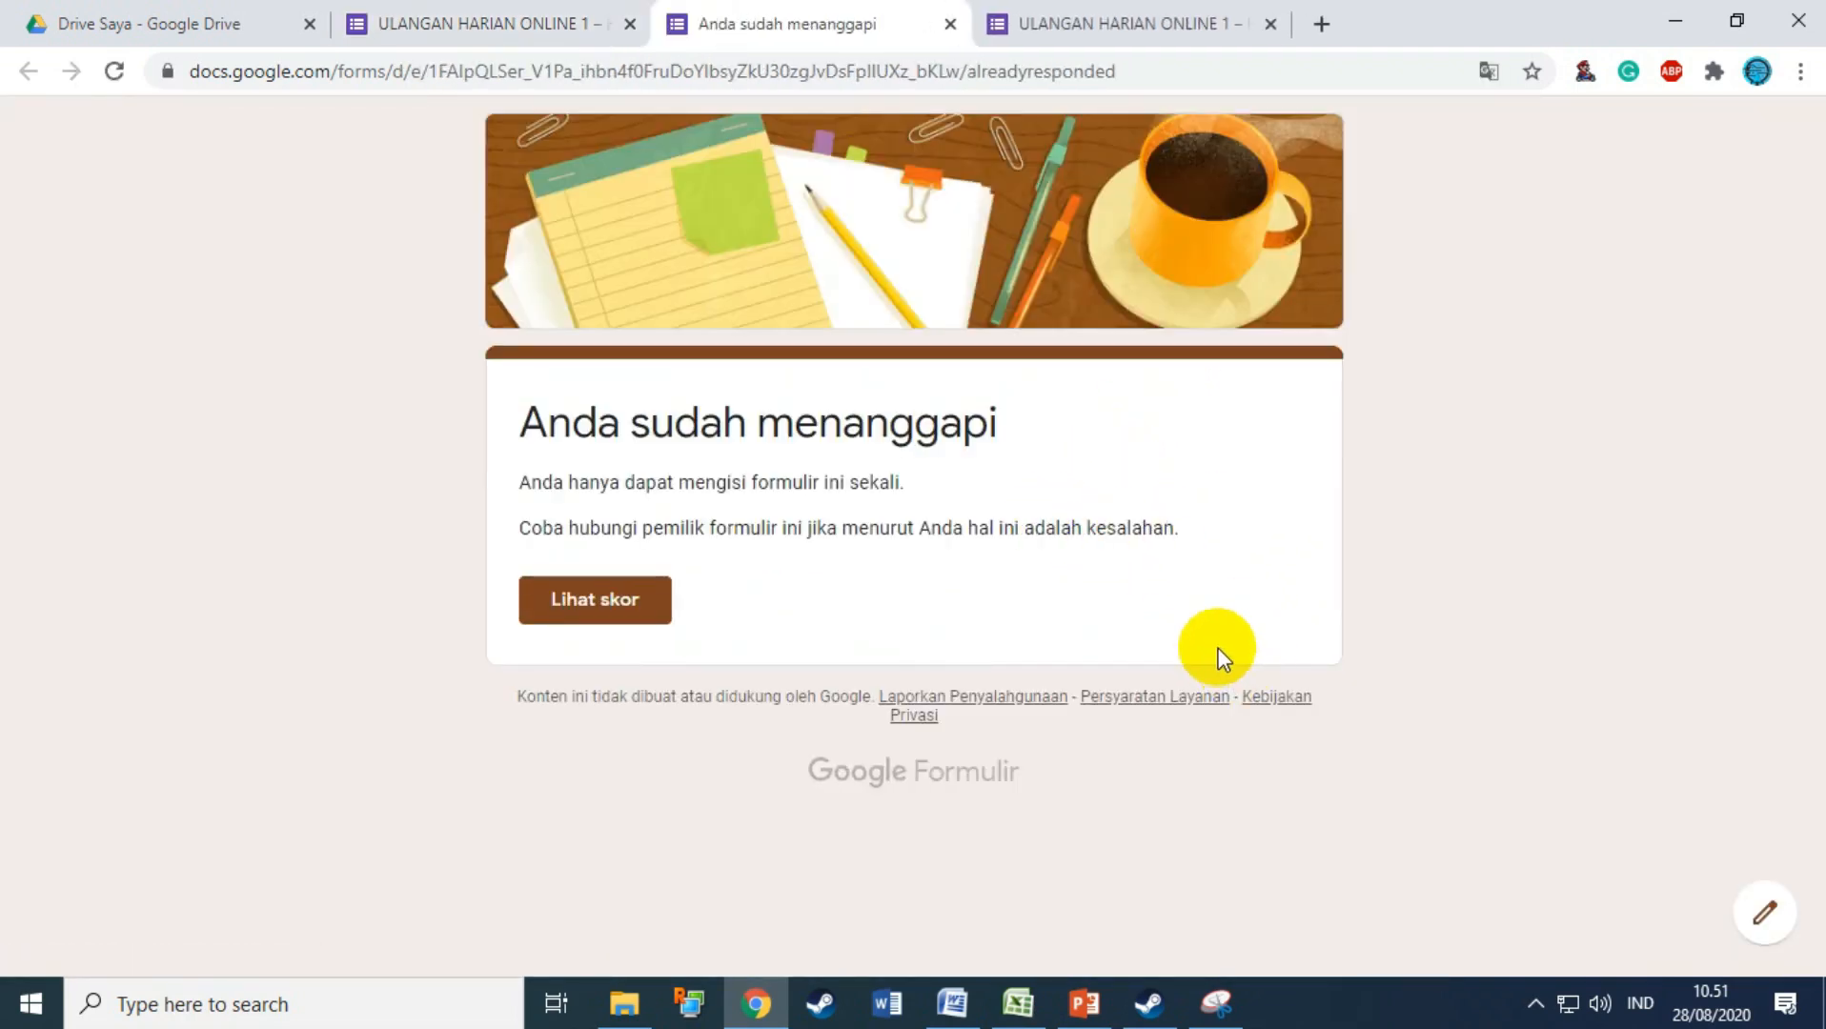
left_click(602, 624)
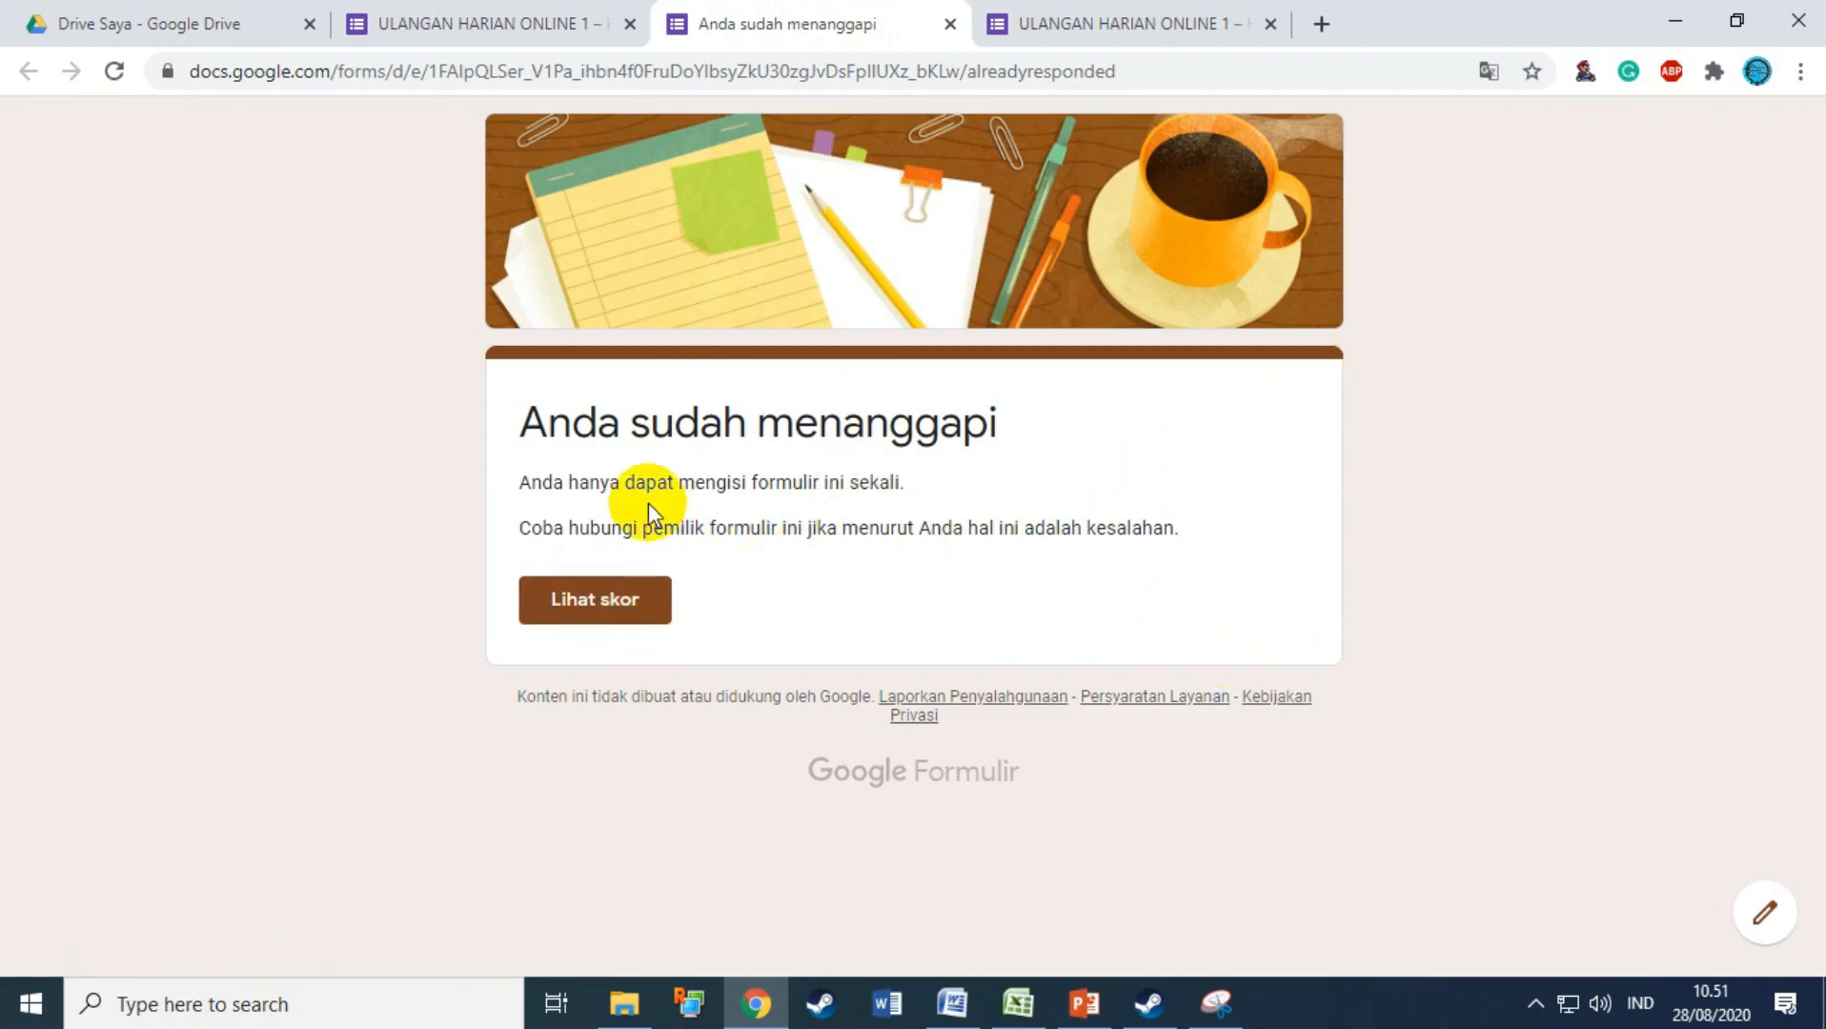
left_click(551, 27)
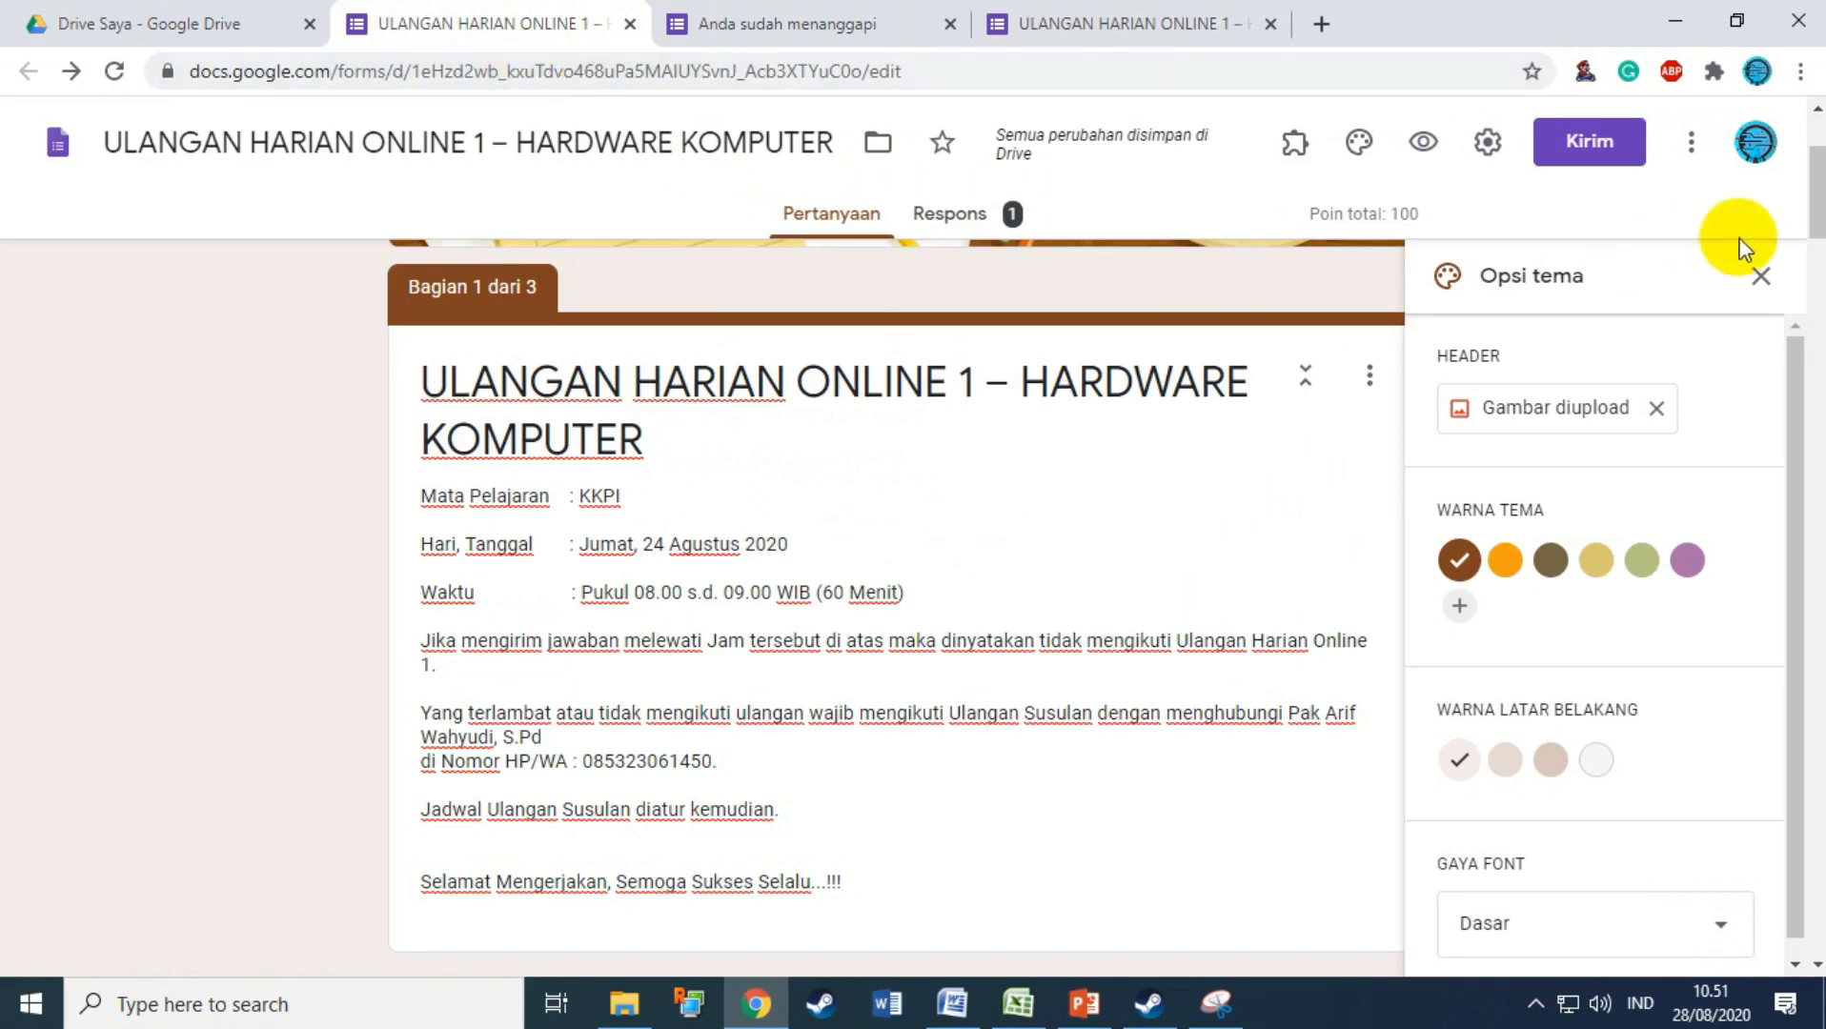
left_click(1762, 278)
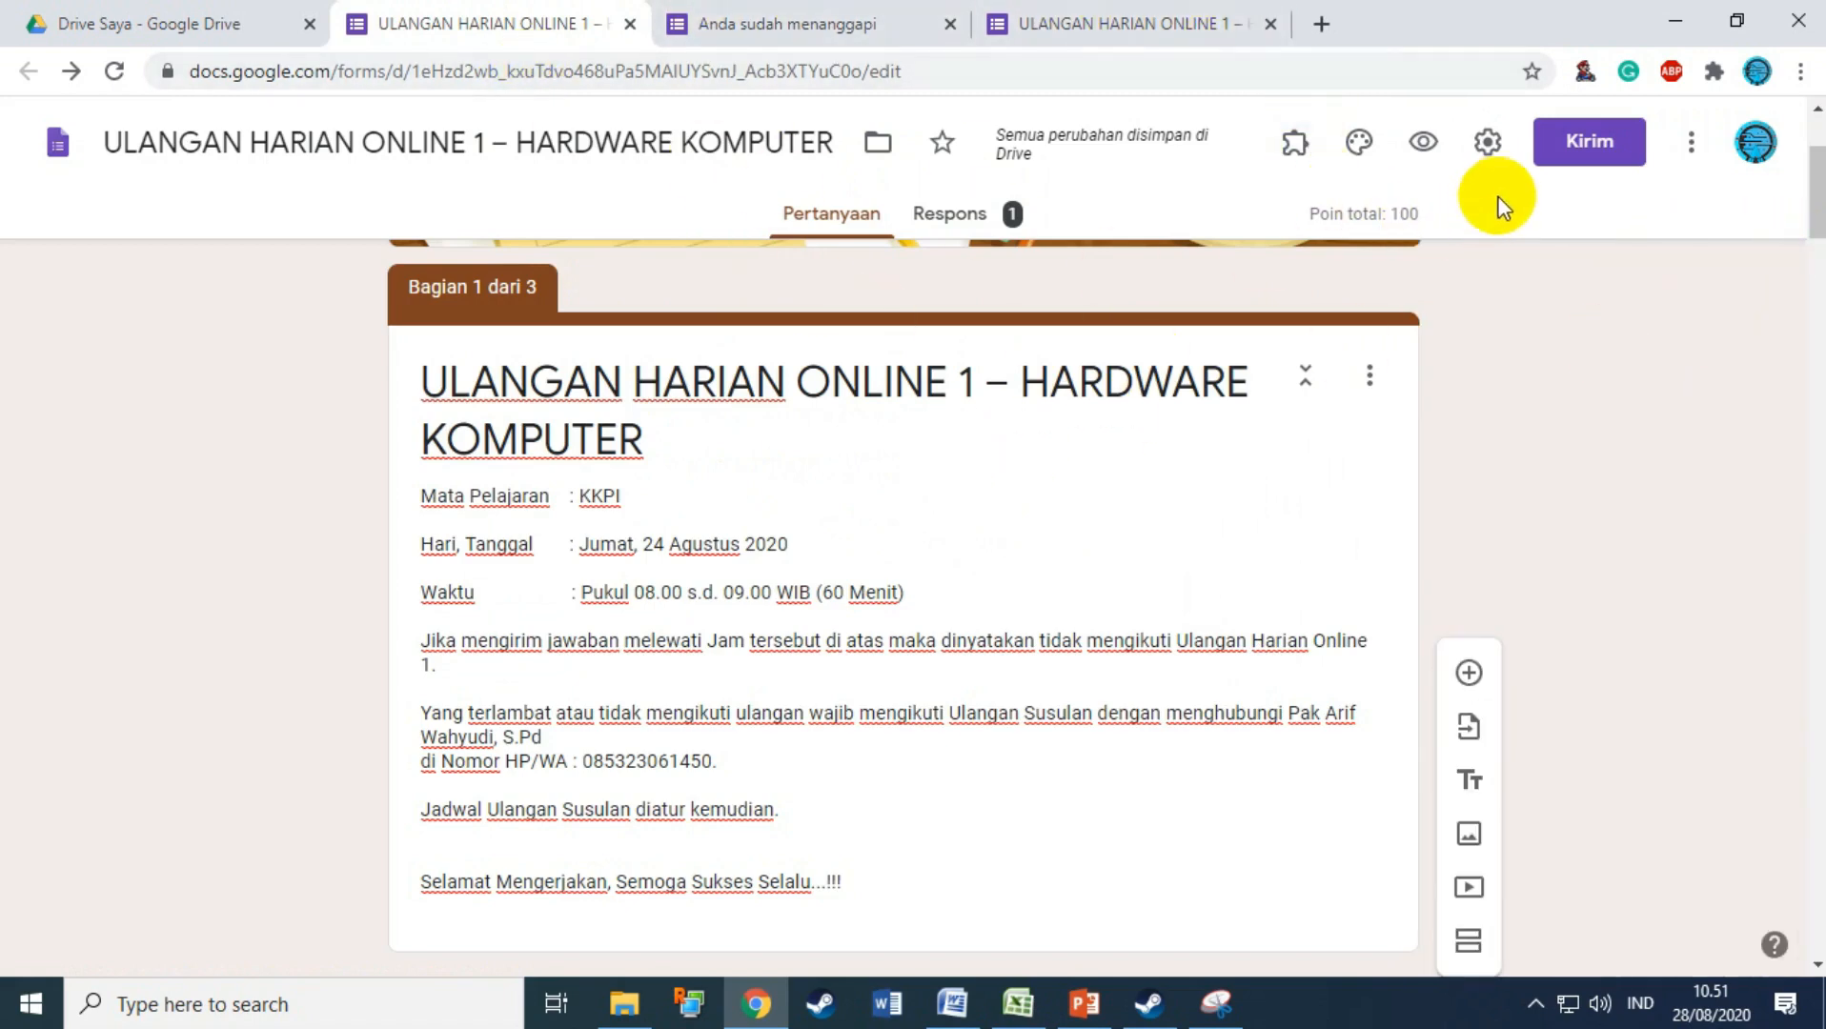
Step: Get the quiz's link in the Kirim dialog, shortened to a forms.gle URL with Perpendek URL
left_click(1574, 152)
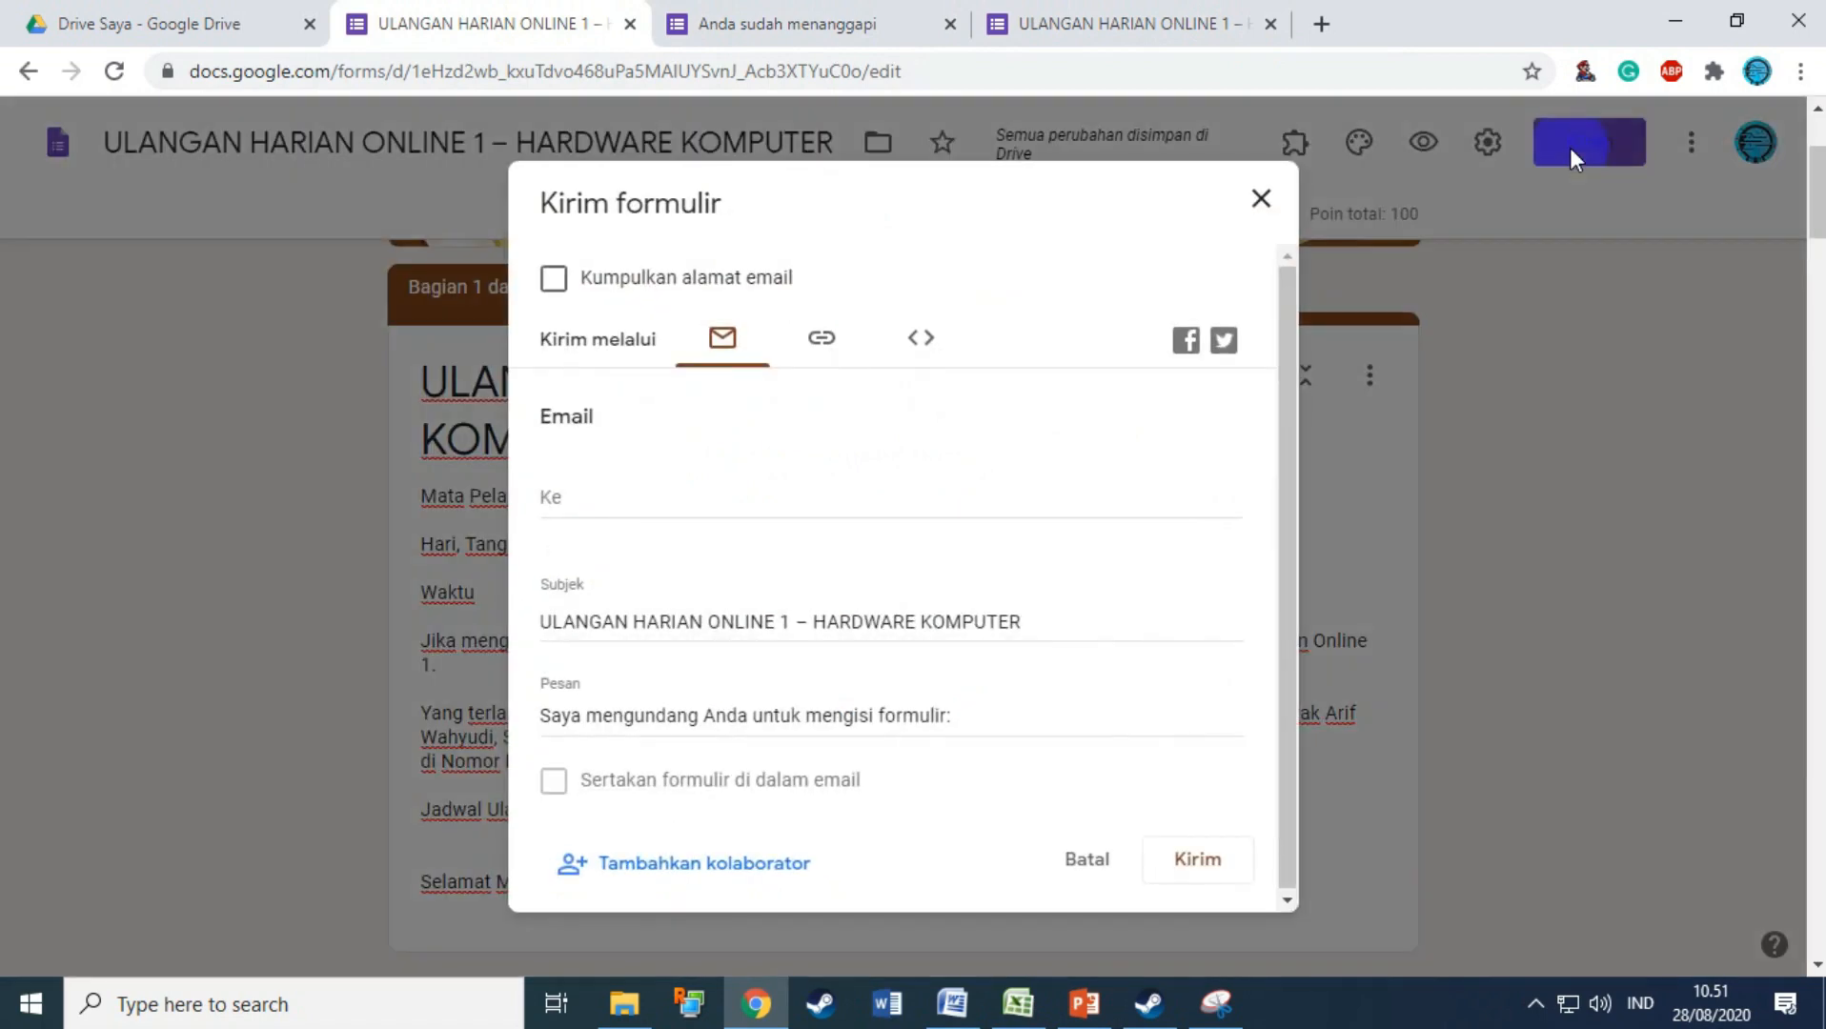
left_click(818, 352)
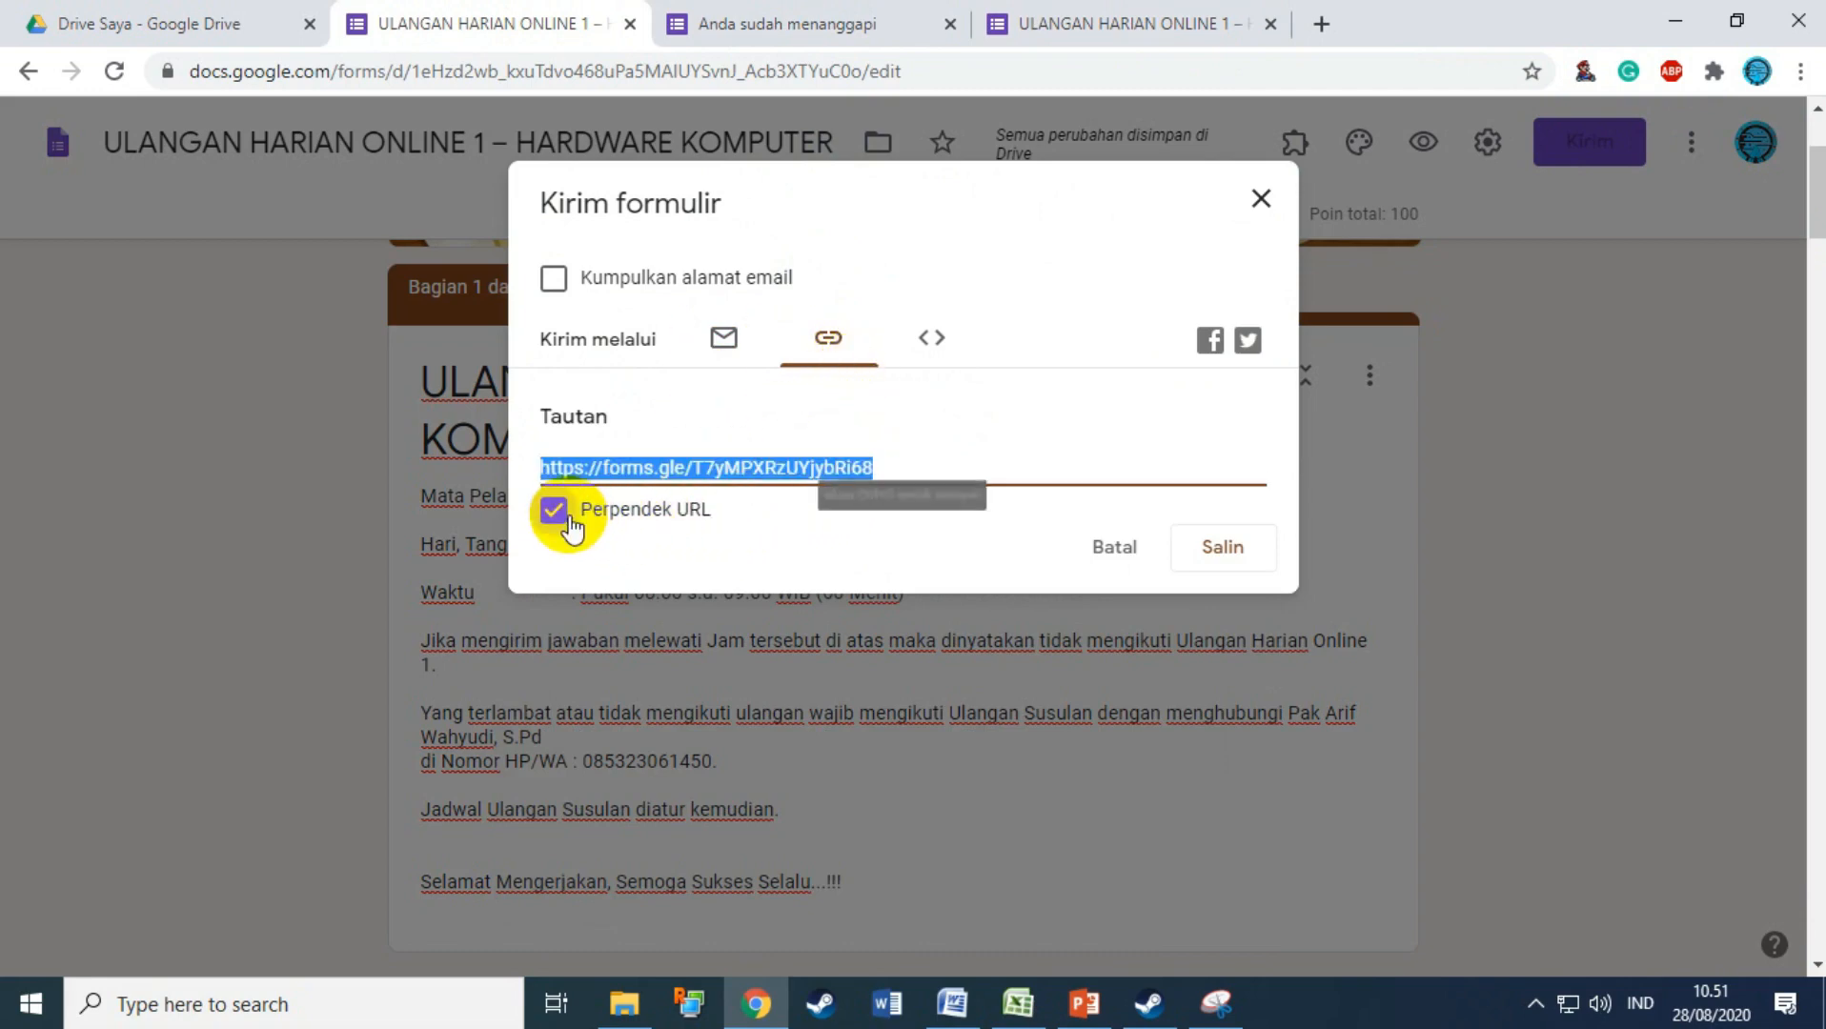
left_click(1217, 547)
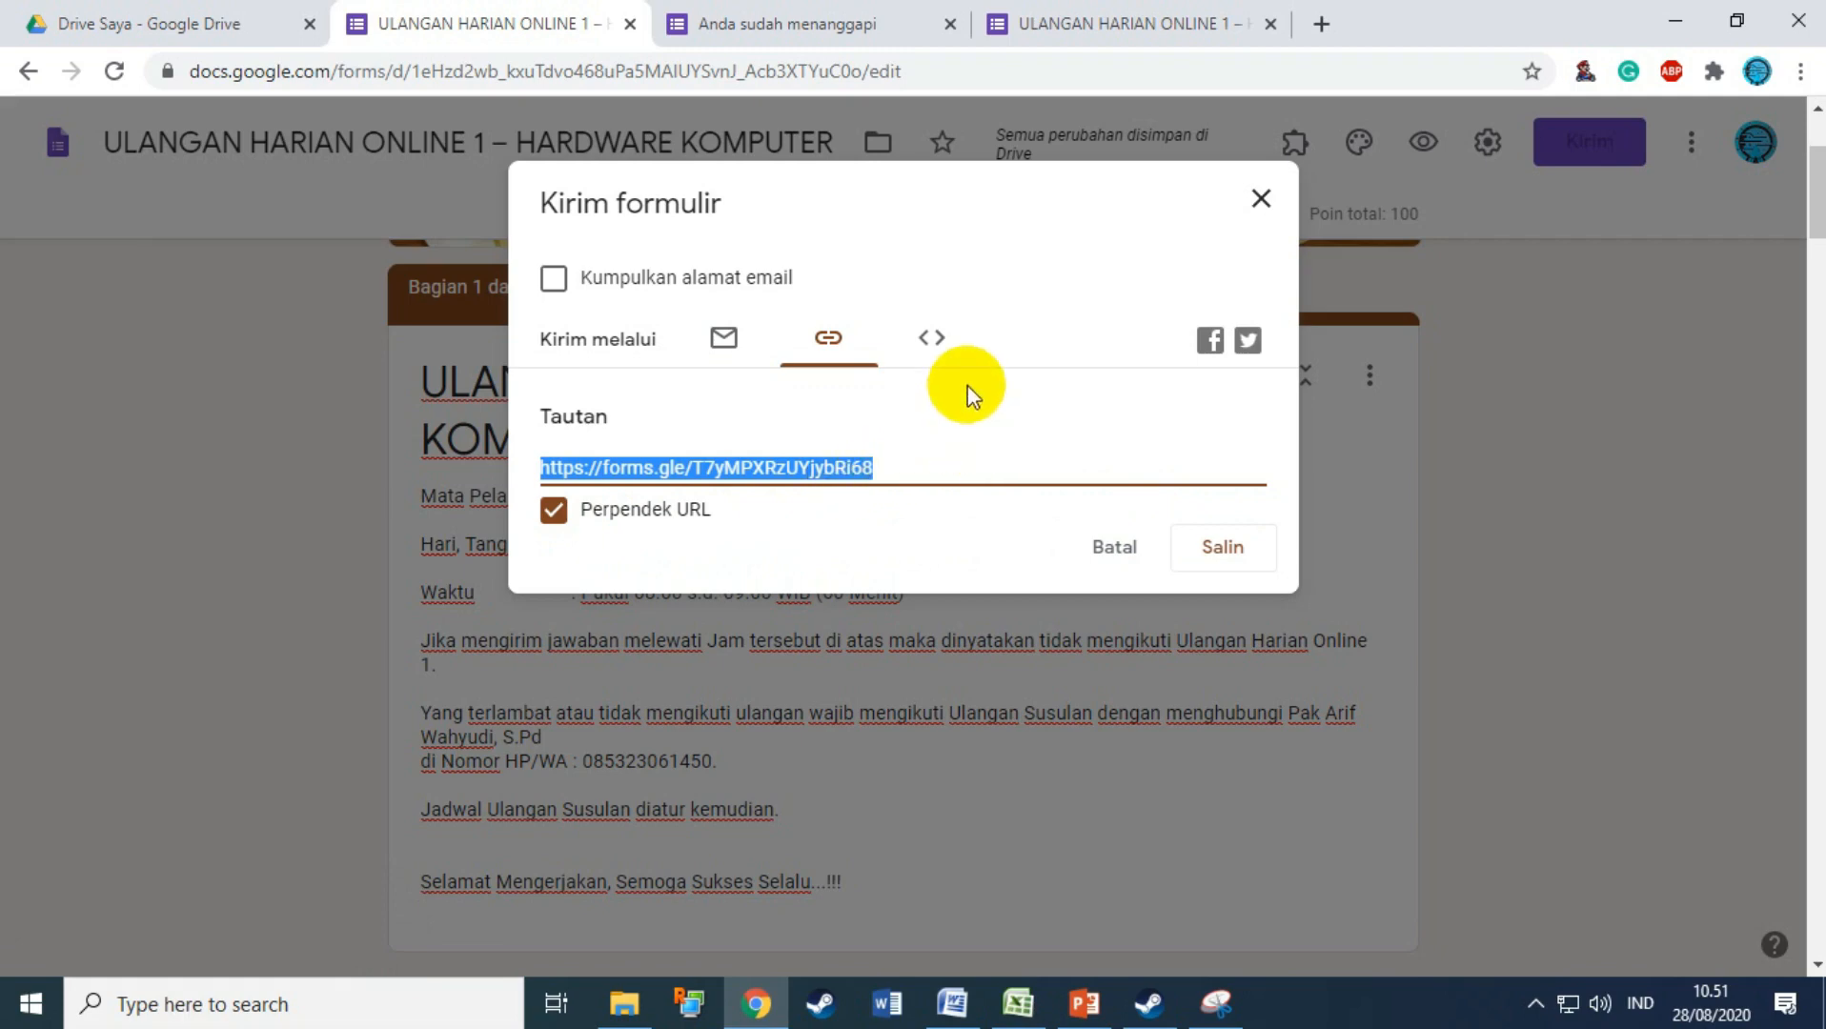
left_click(1260, 202)
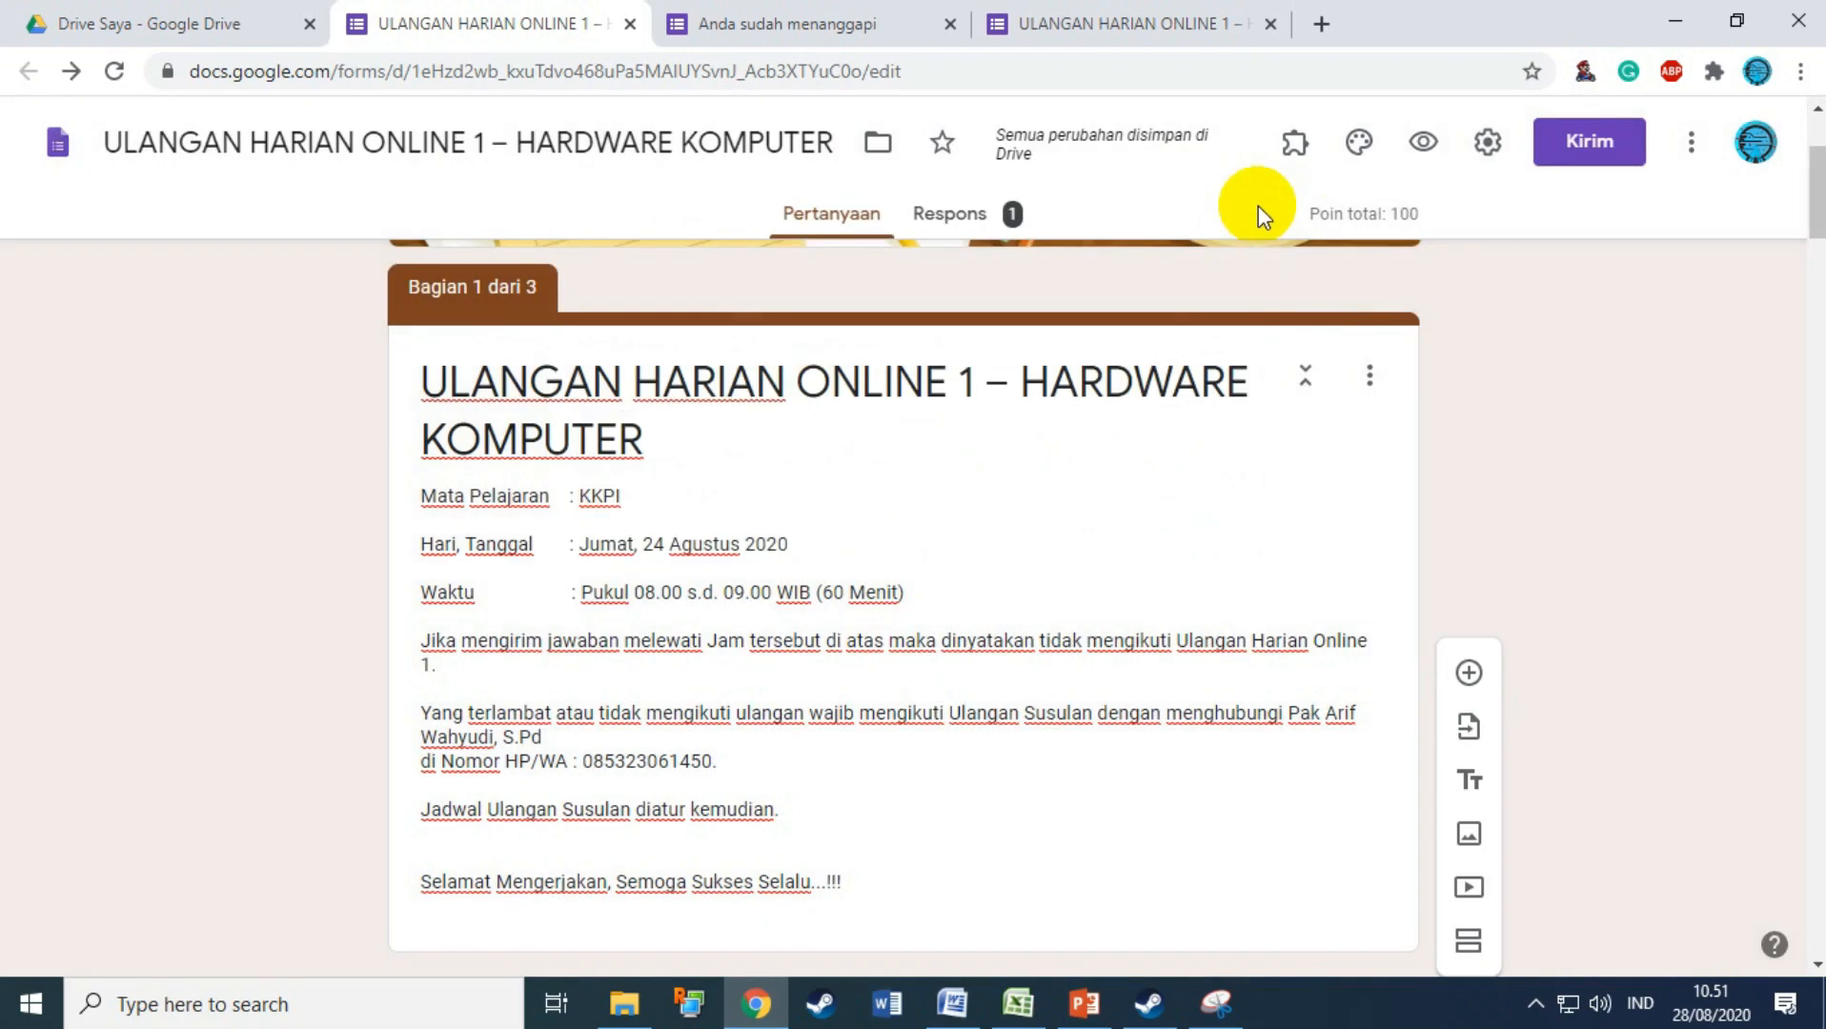
left_click(1569, 162)
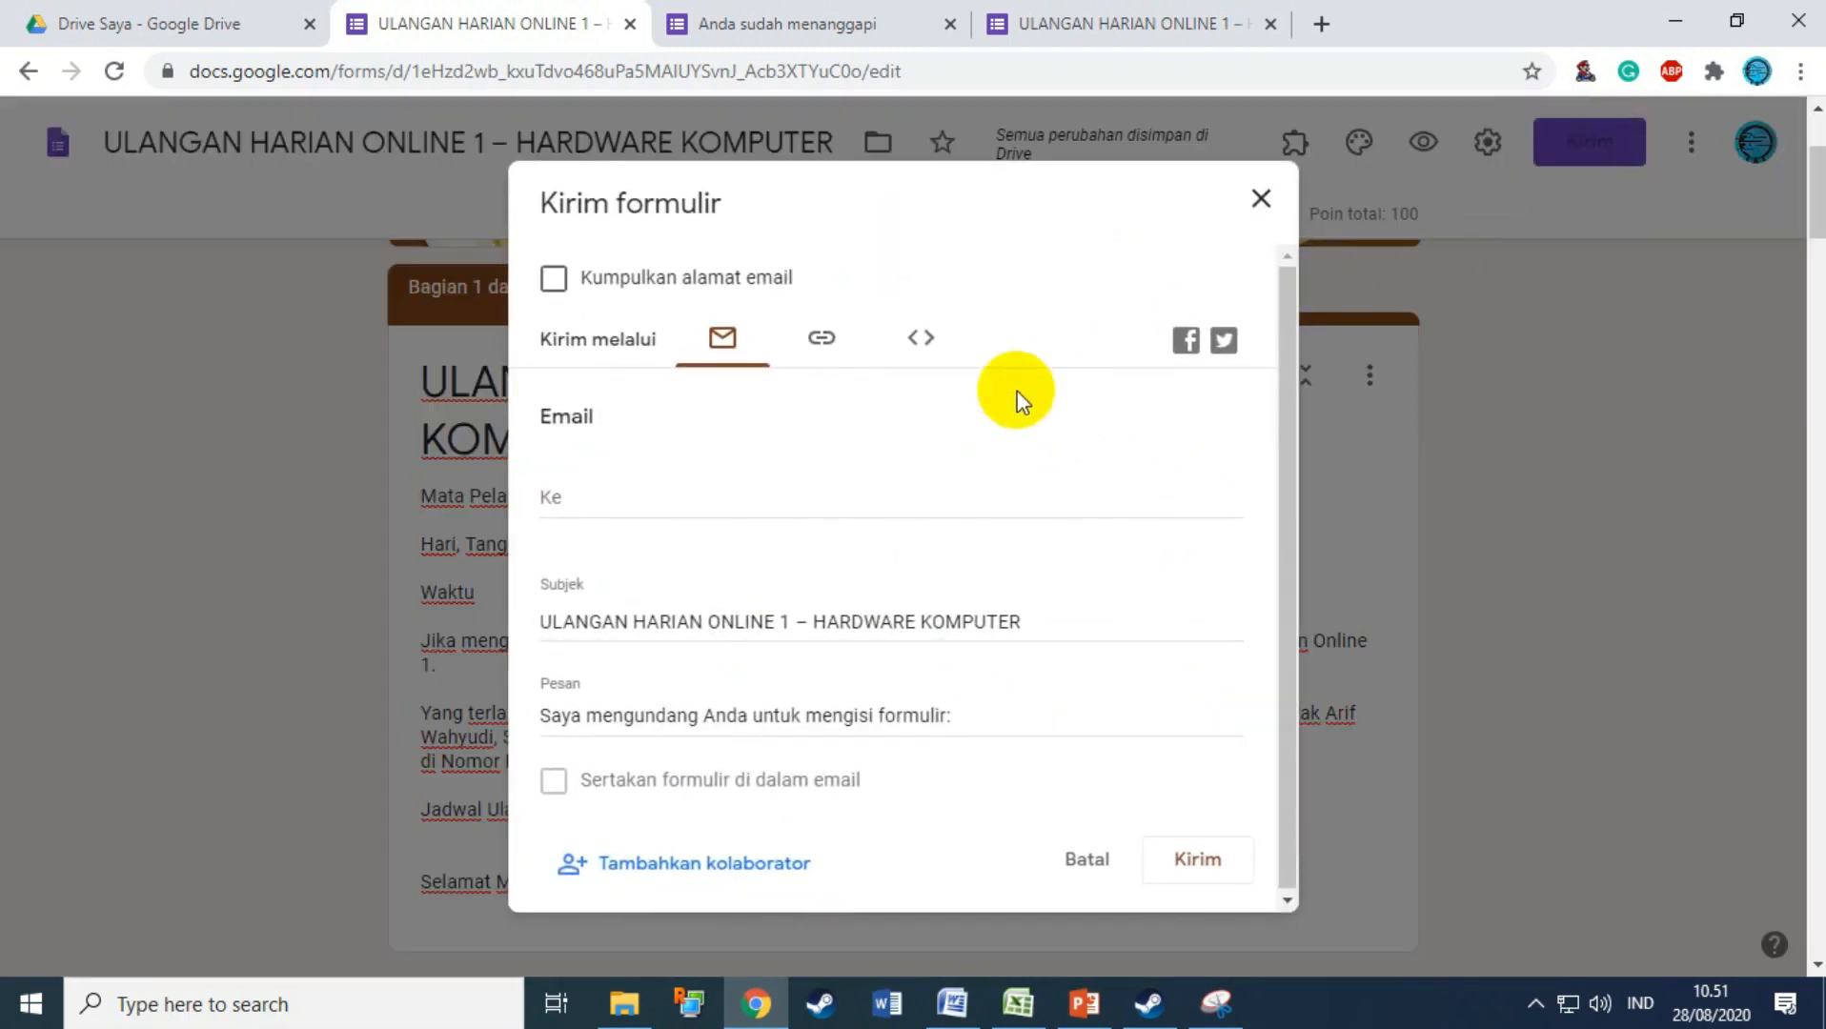
left_click(800, 355)
left_click(621, 511)
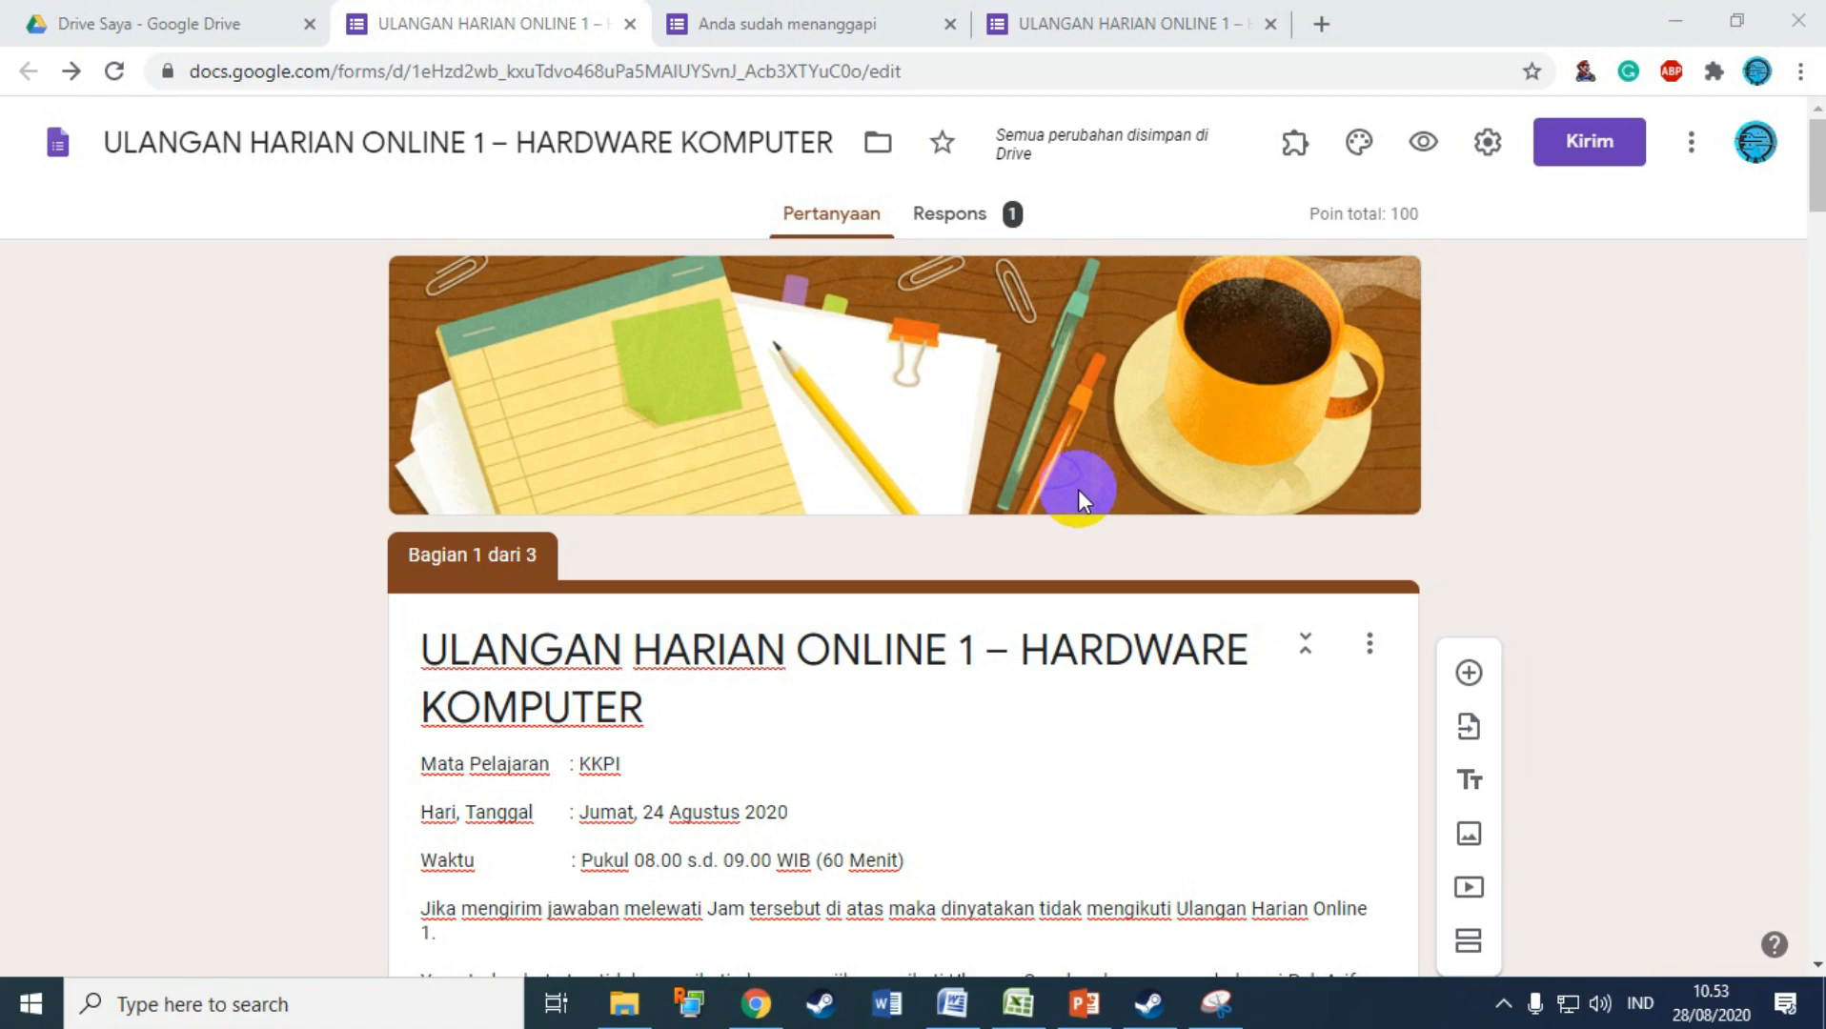
Step: From the Respons tab, link responses to a new spreadsheet via Buat spreadsheet baru
left_click(1016, 234)
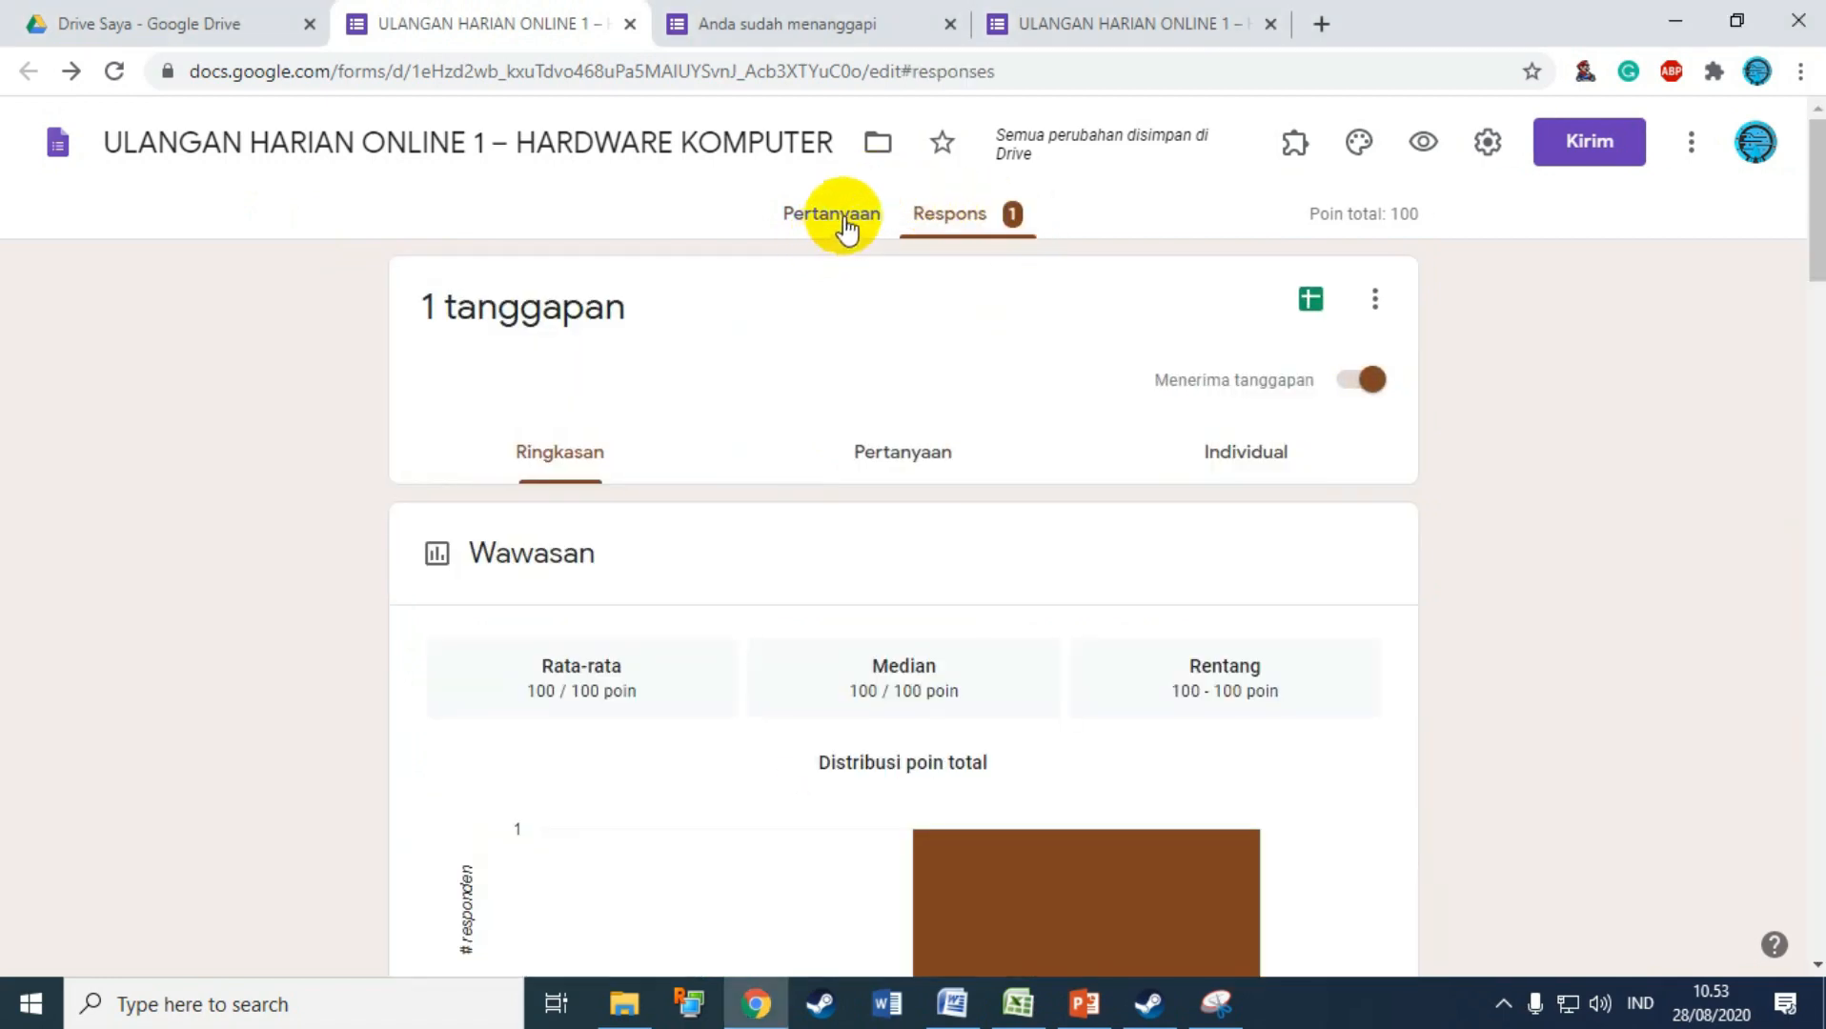
left_click(239, 24)
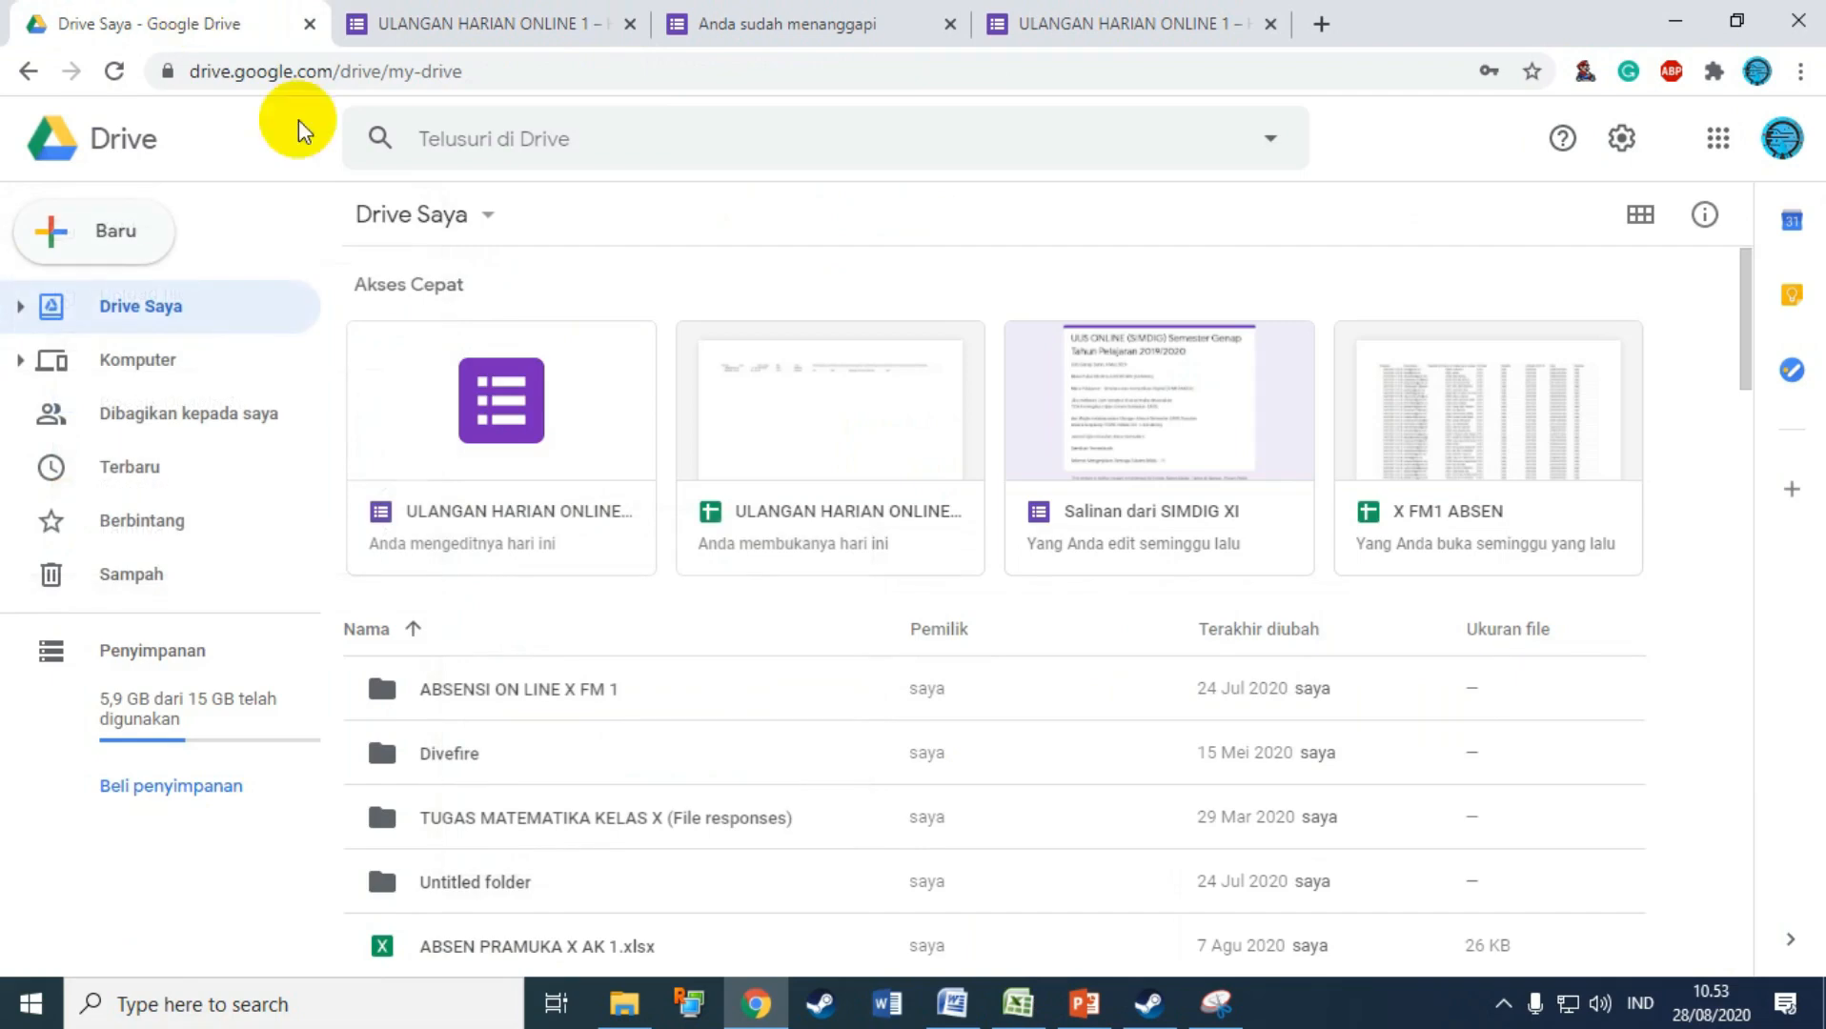
left_click(538, 29)
scroll(1040, 591, "down", 4)
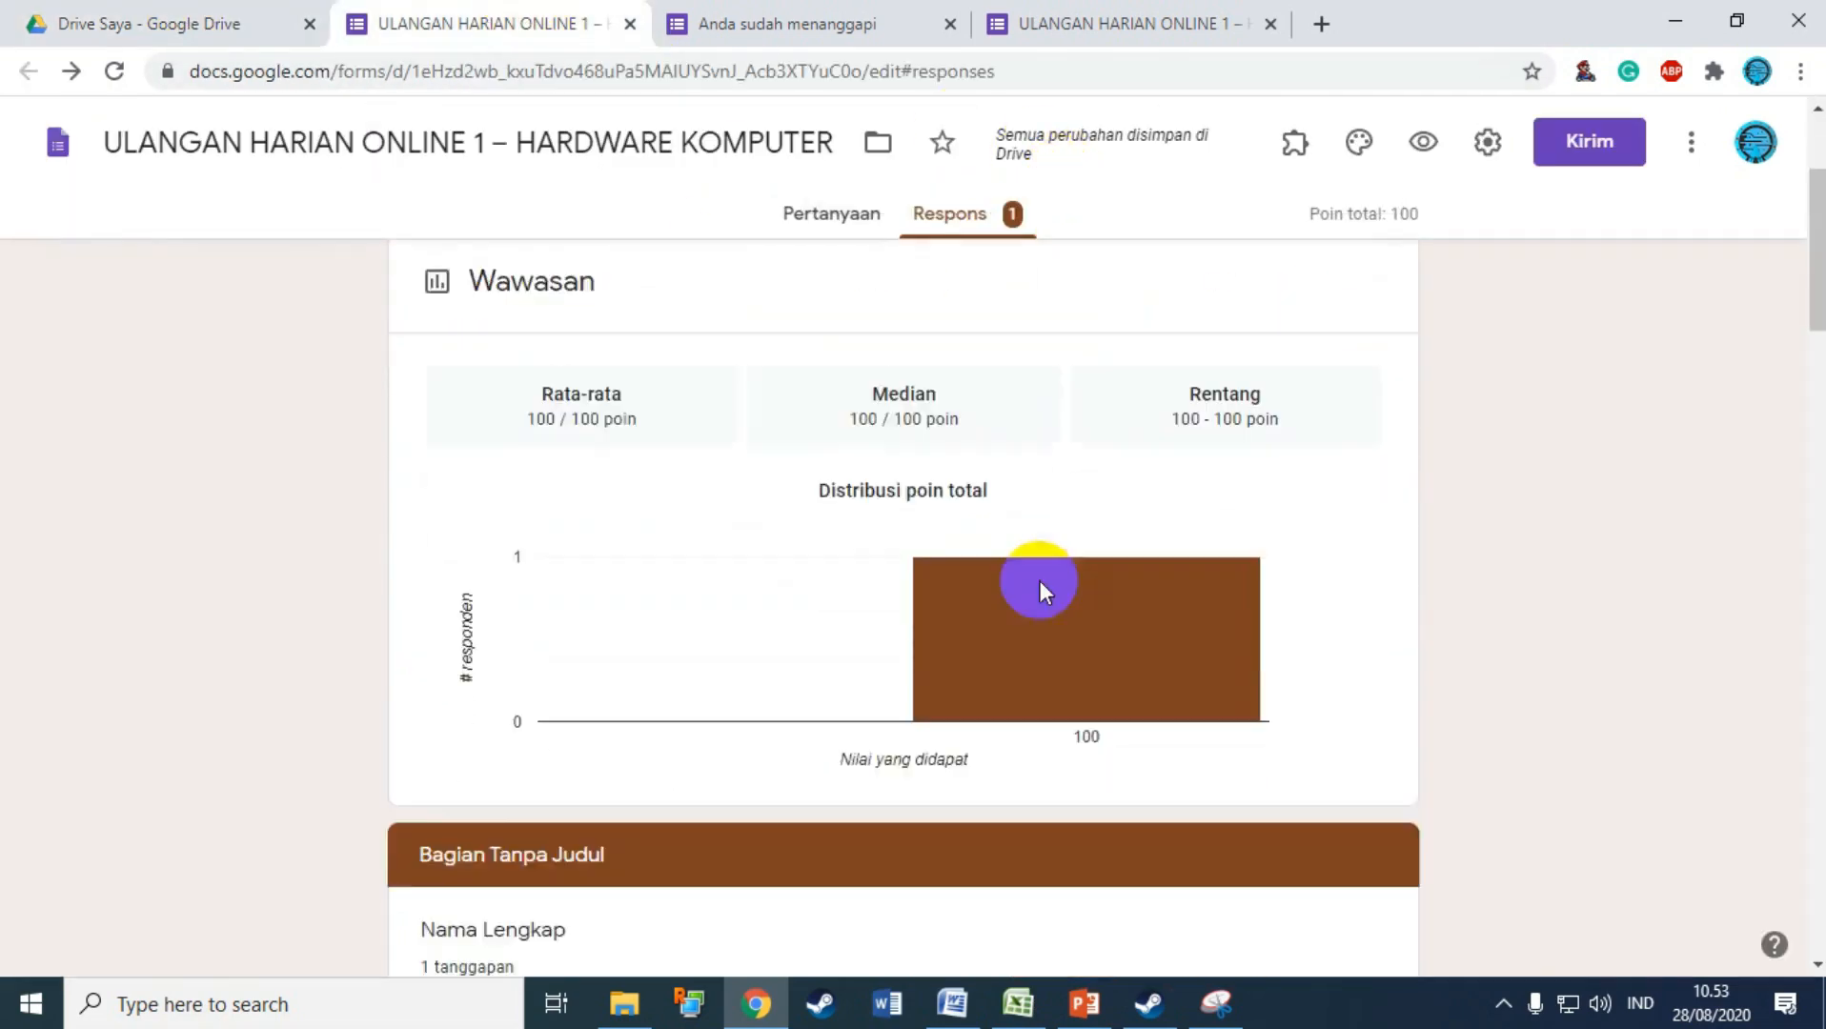
scroll(614, 448, "up", 4)
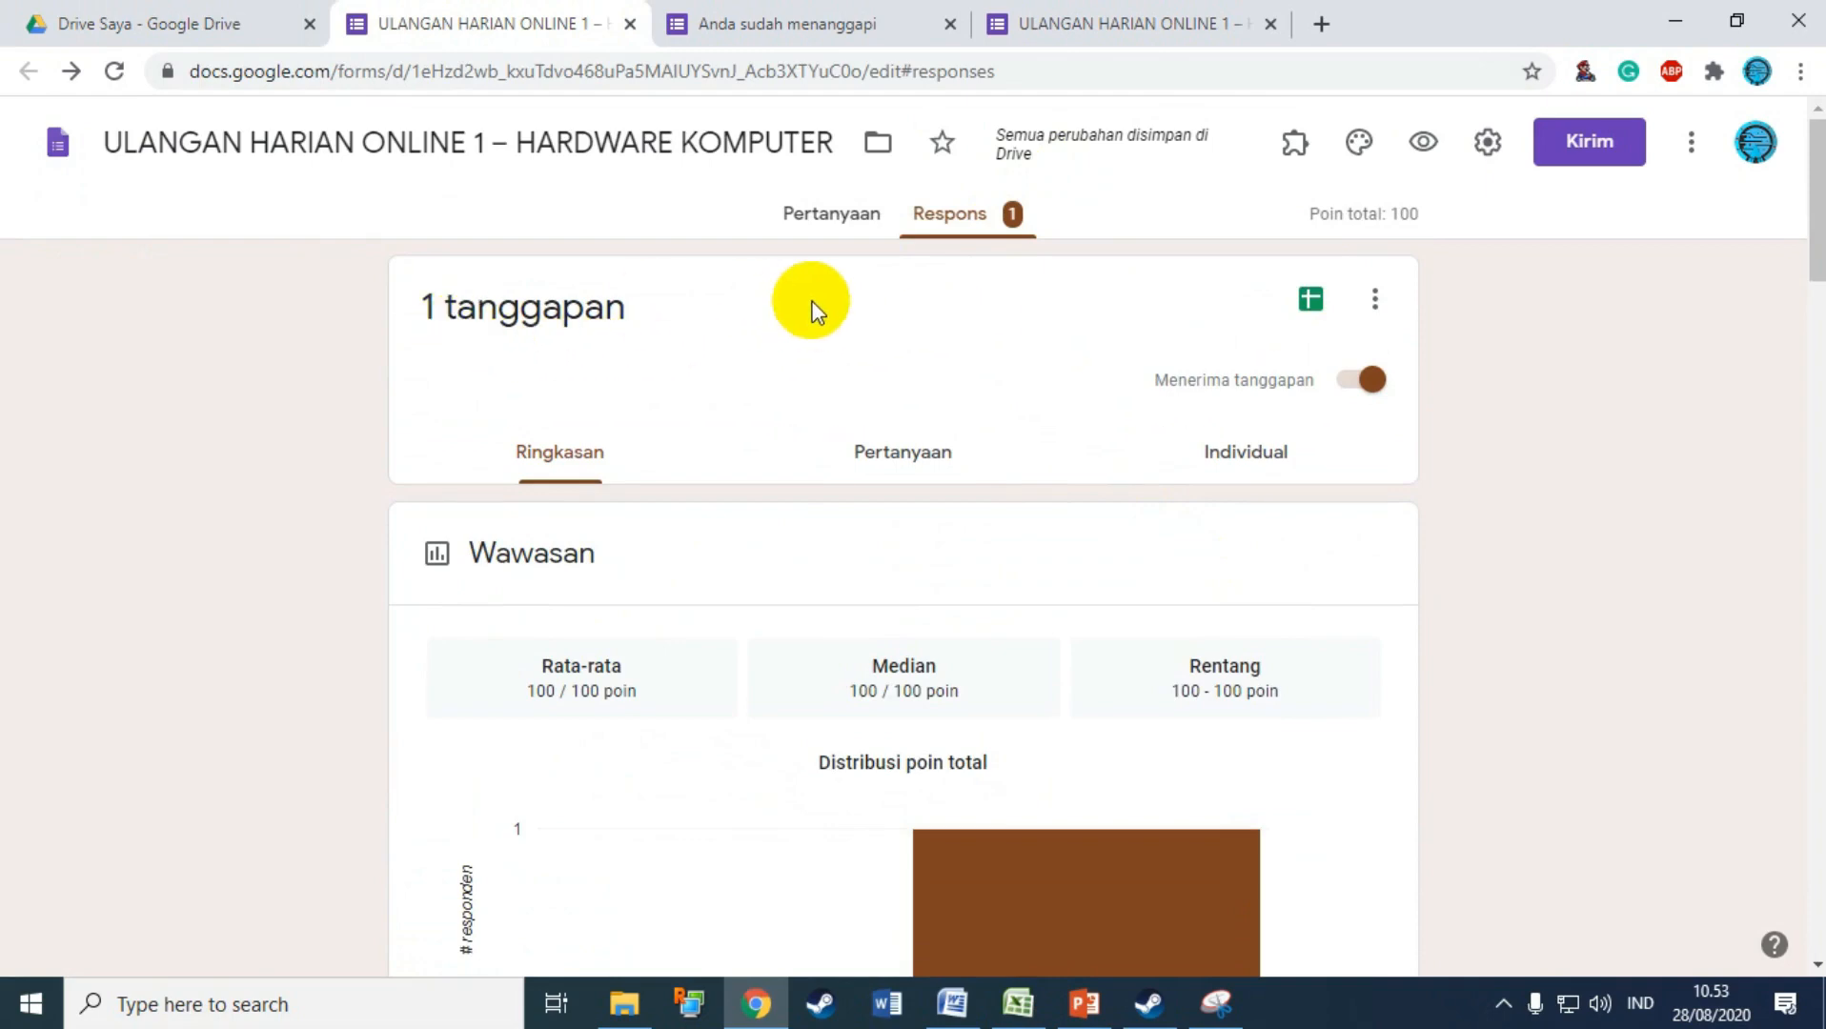
left_click(1312, 301)
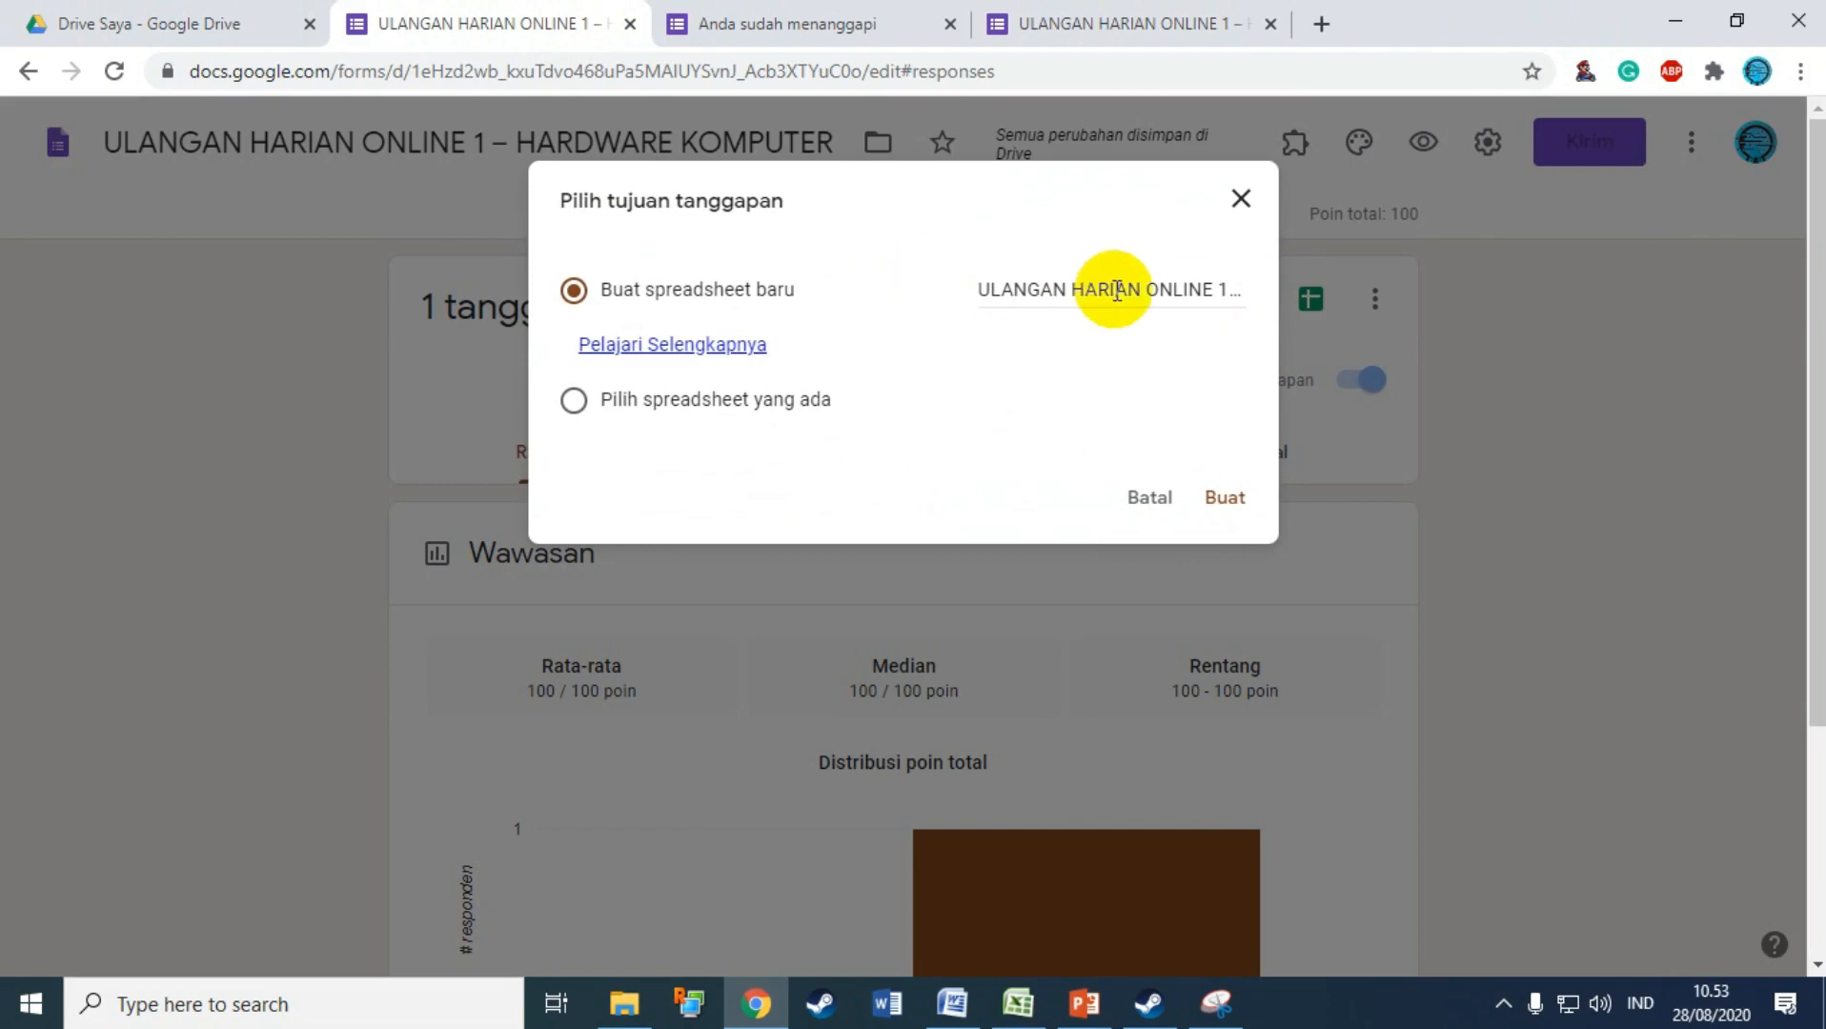
left_click(1227, 510)
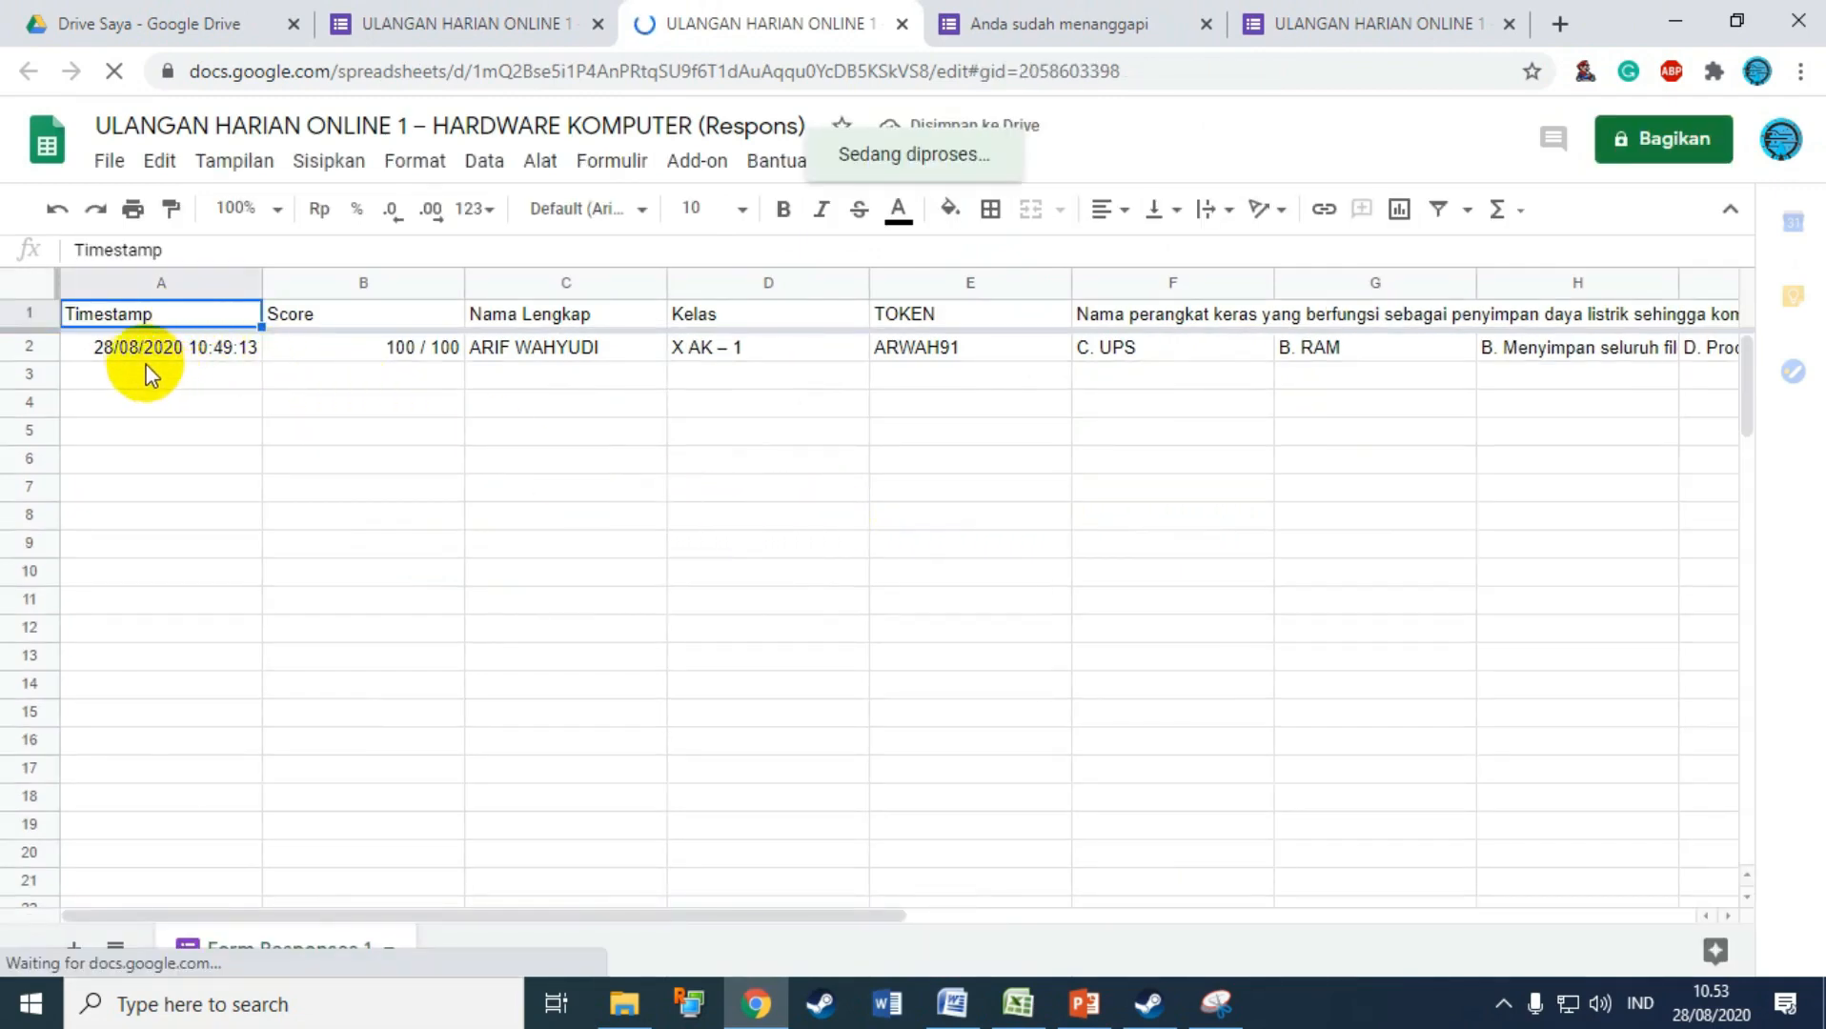
Step: Review the submission row: timestamp A2, score B2, respondent name C2 and class D2
left_click(99, 361)
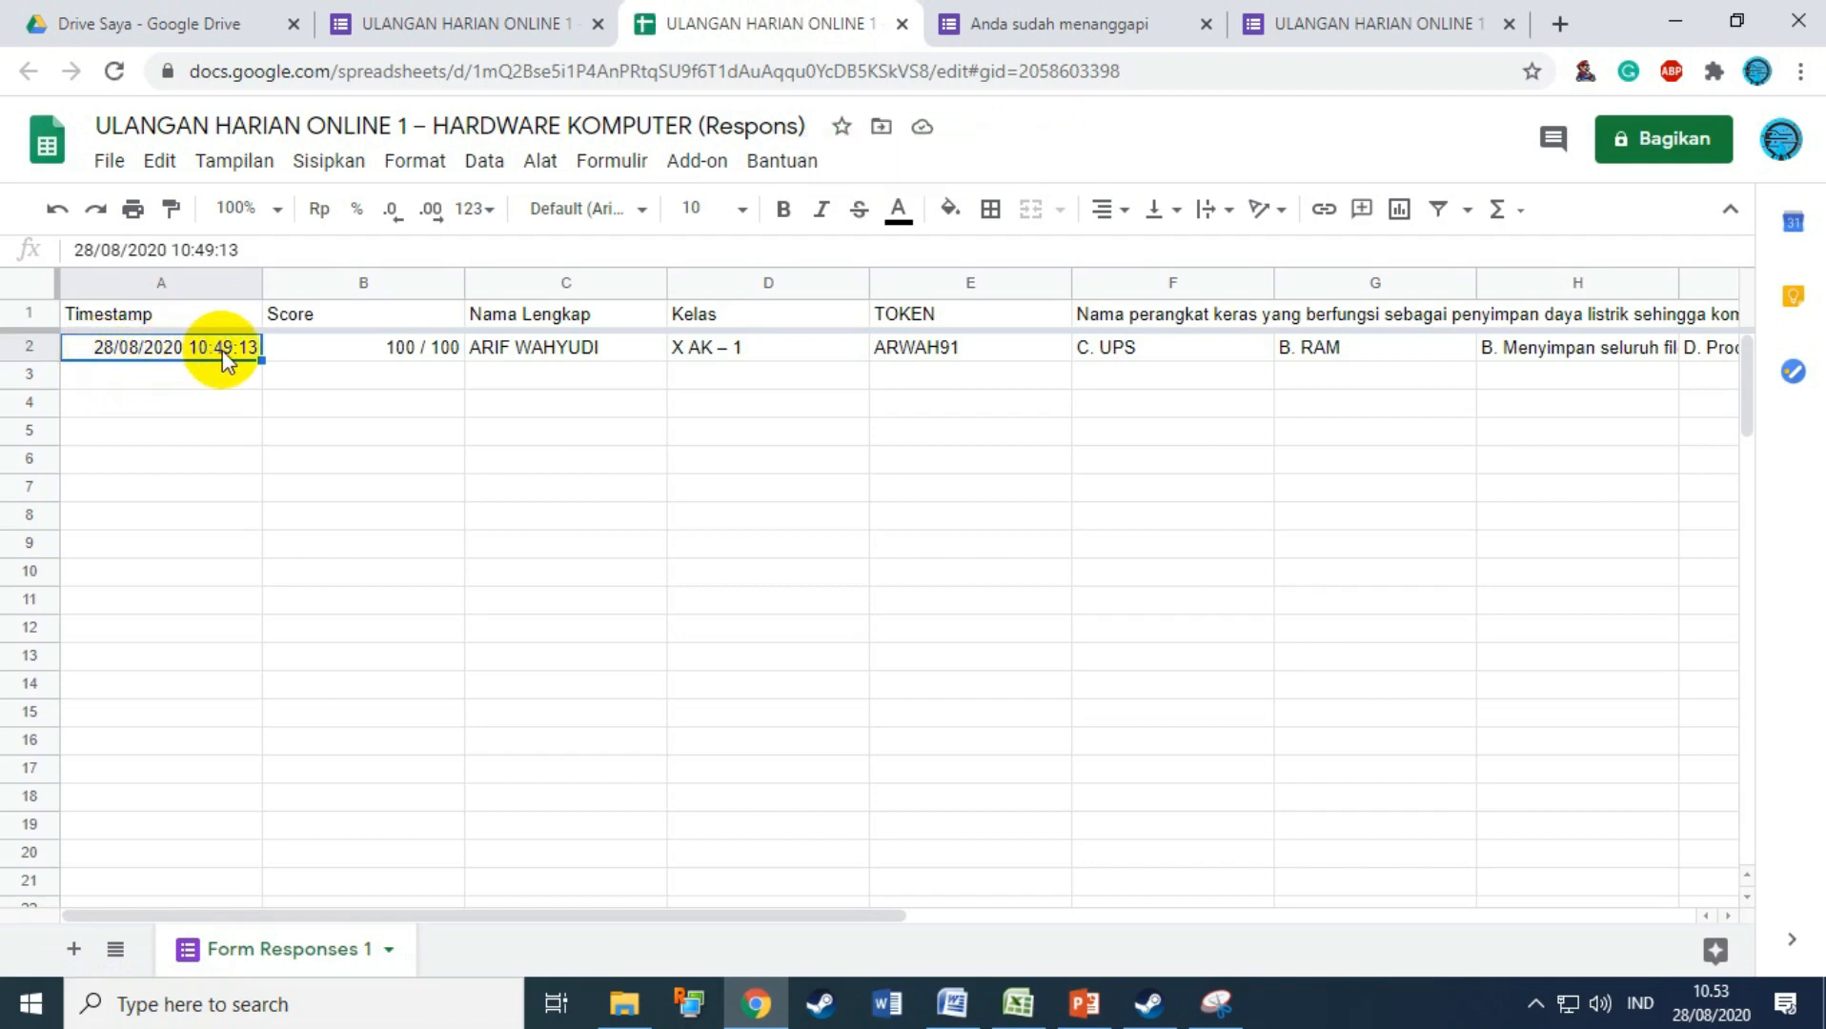
left_click(525, 352)
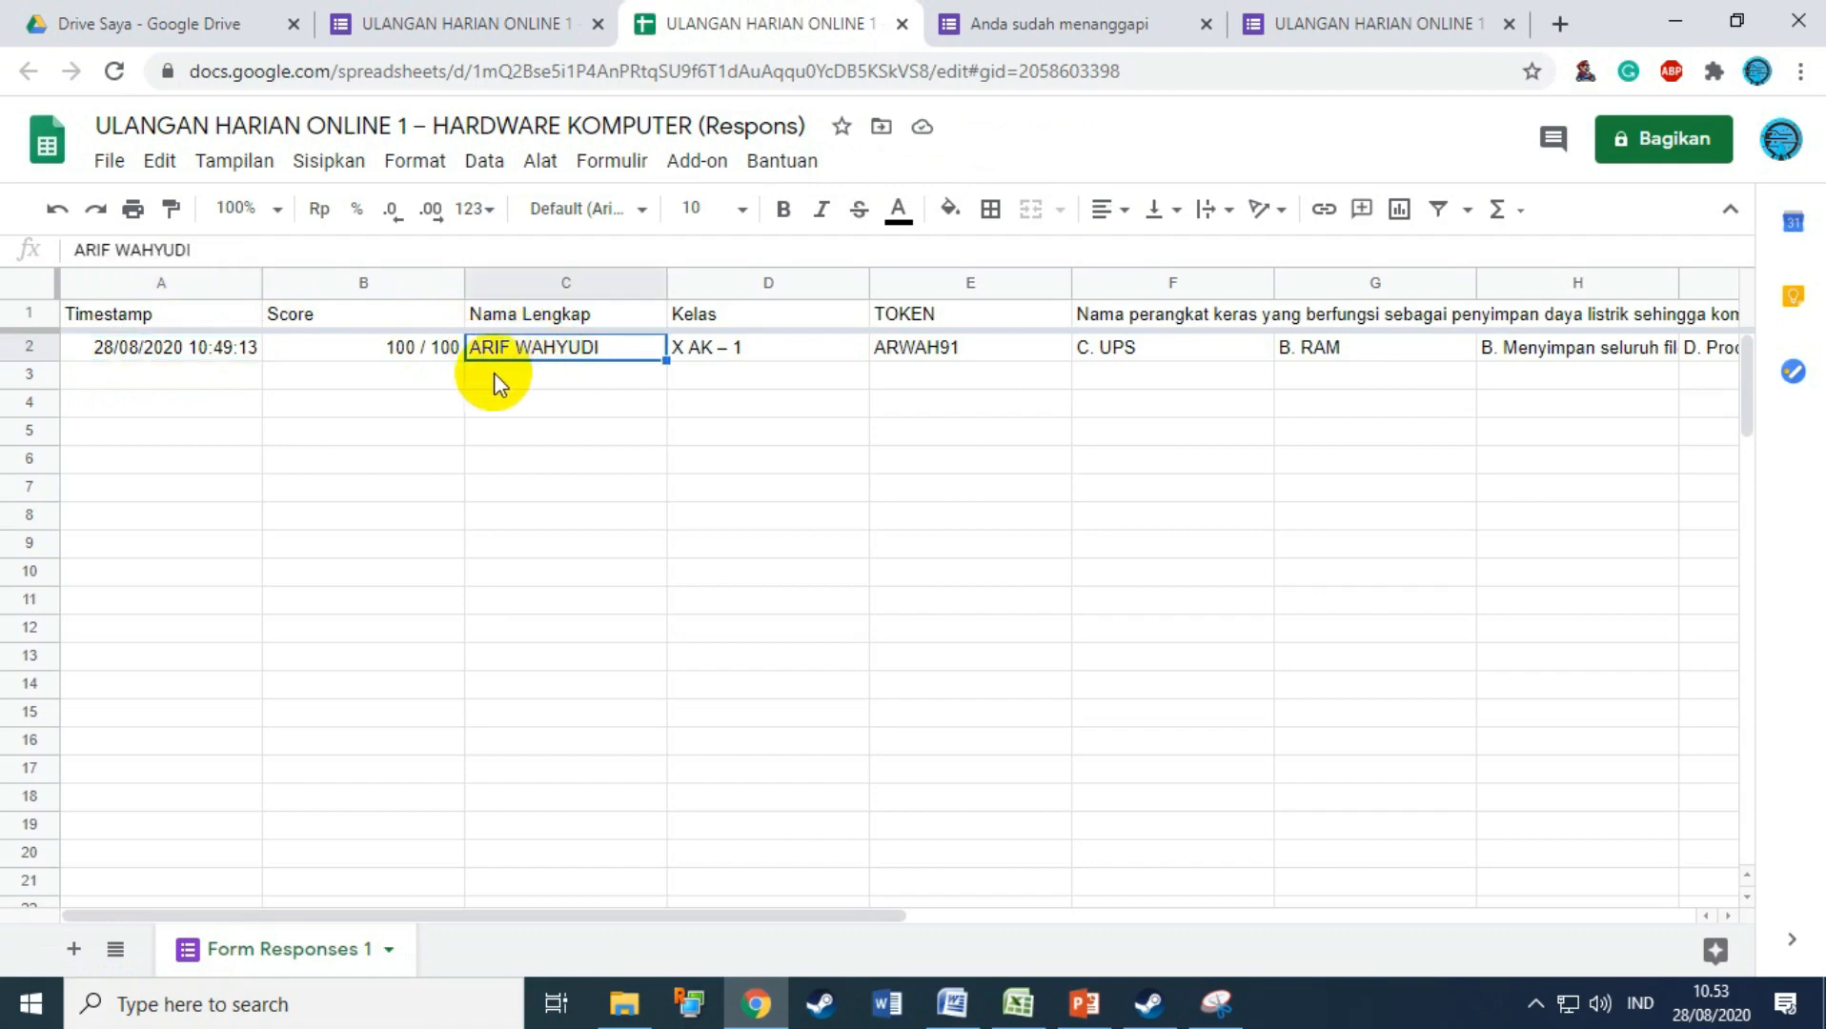
left_click(388, 355)
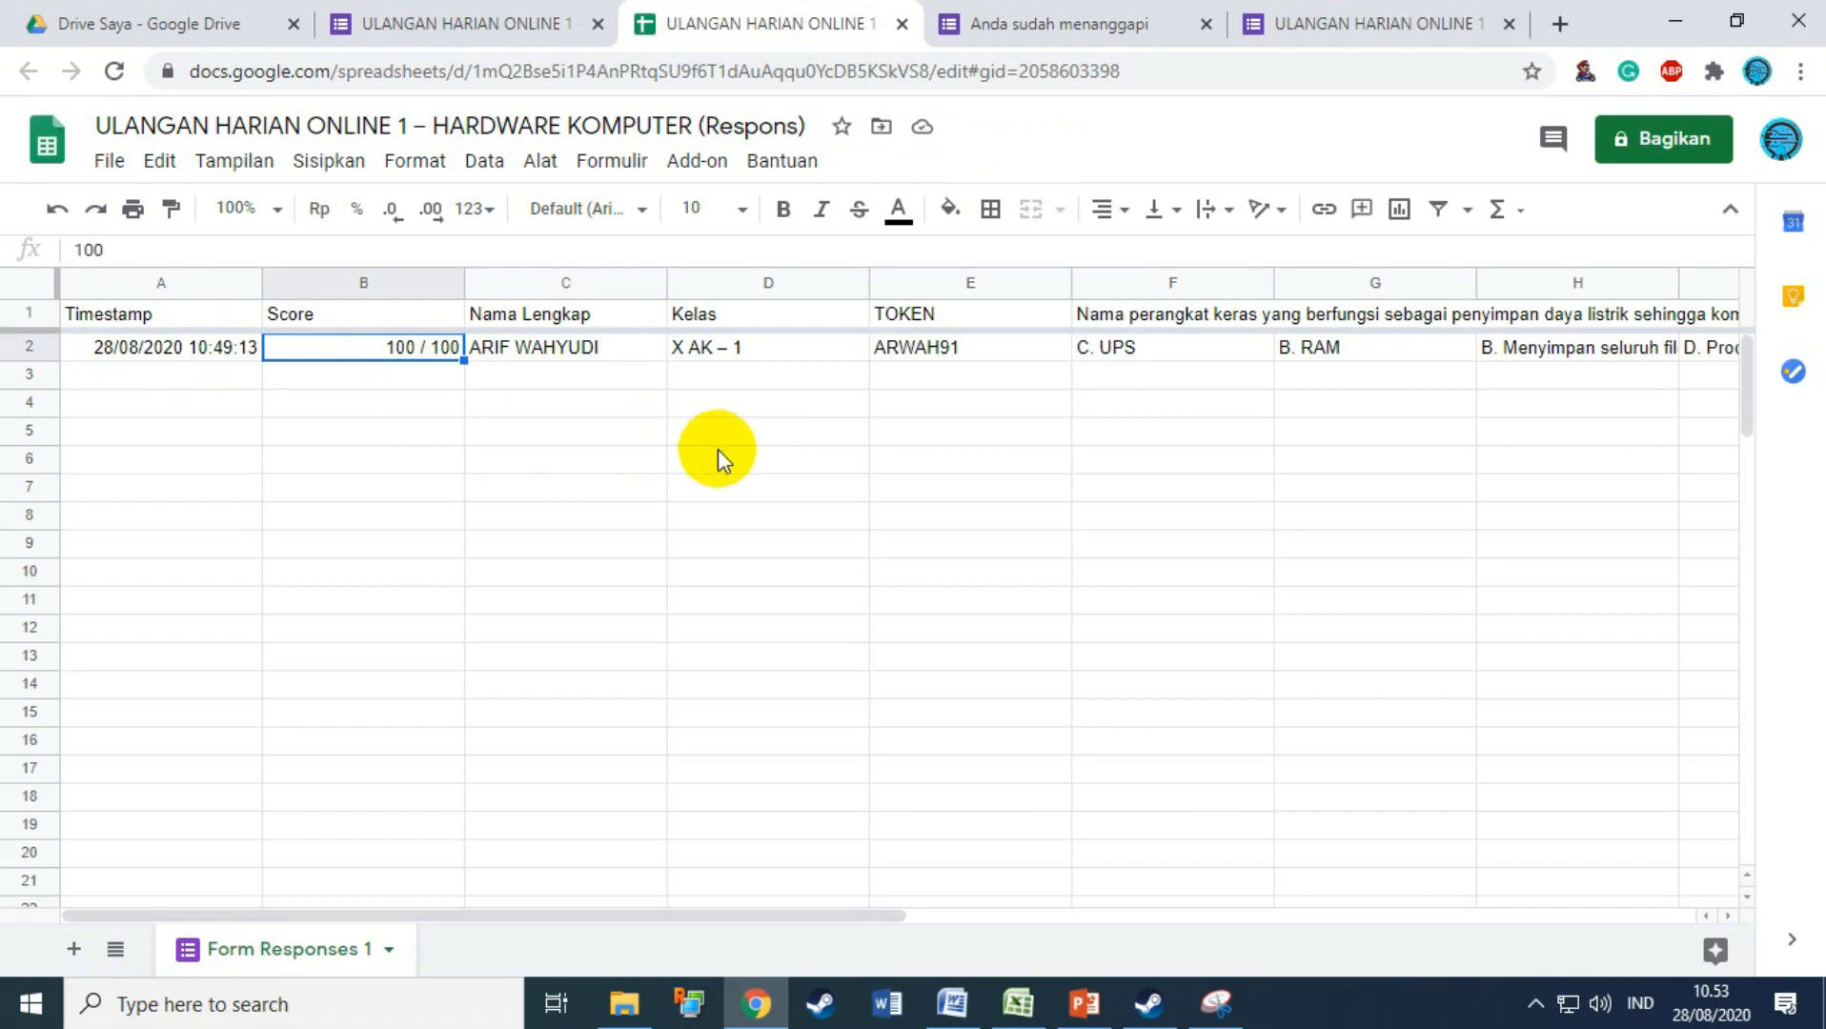
scroll(667, 467, "down", 1)
scroll(552, 486, "up", 1)
scroll(448, 448, "down", 1)
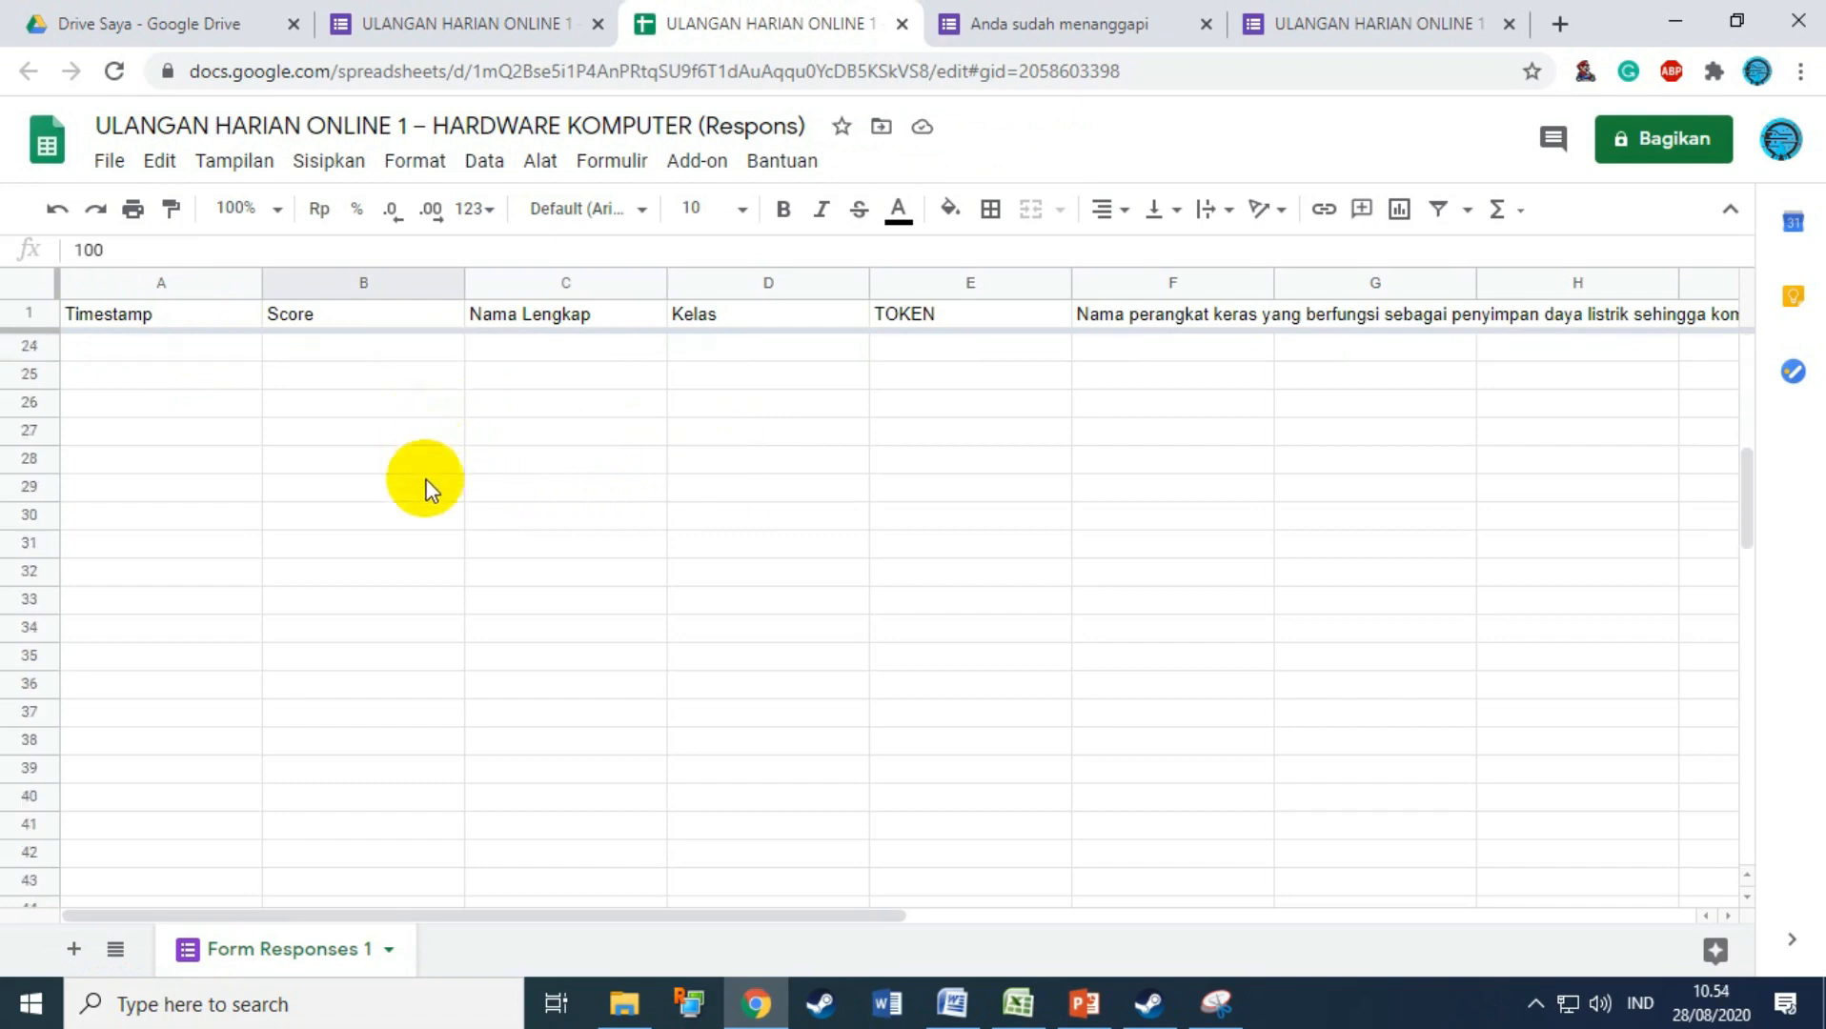
scroll(730, 602, "up", 5)
left_click(741, 344)
left_click(596, 345)
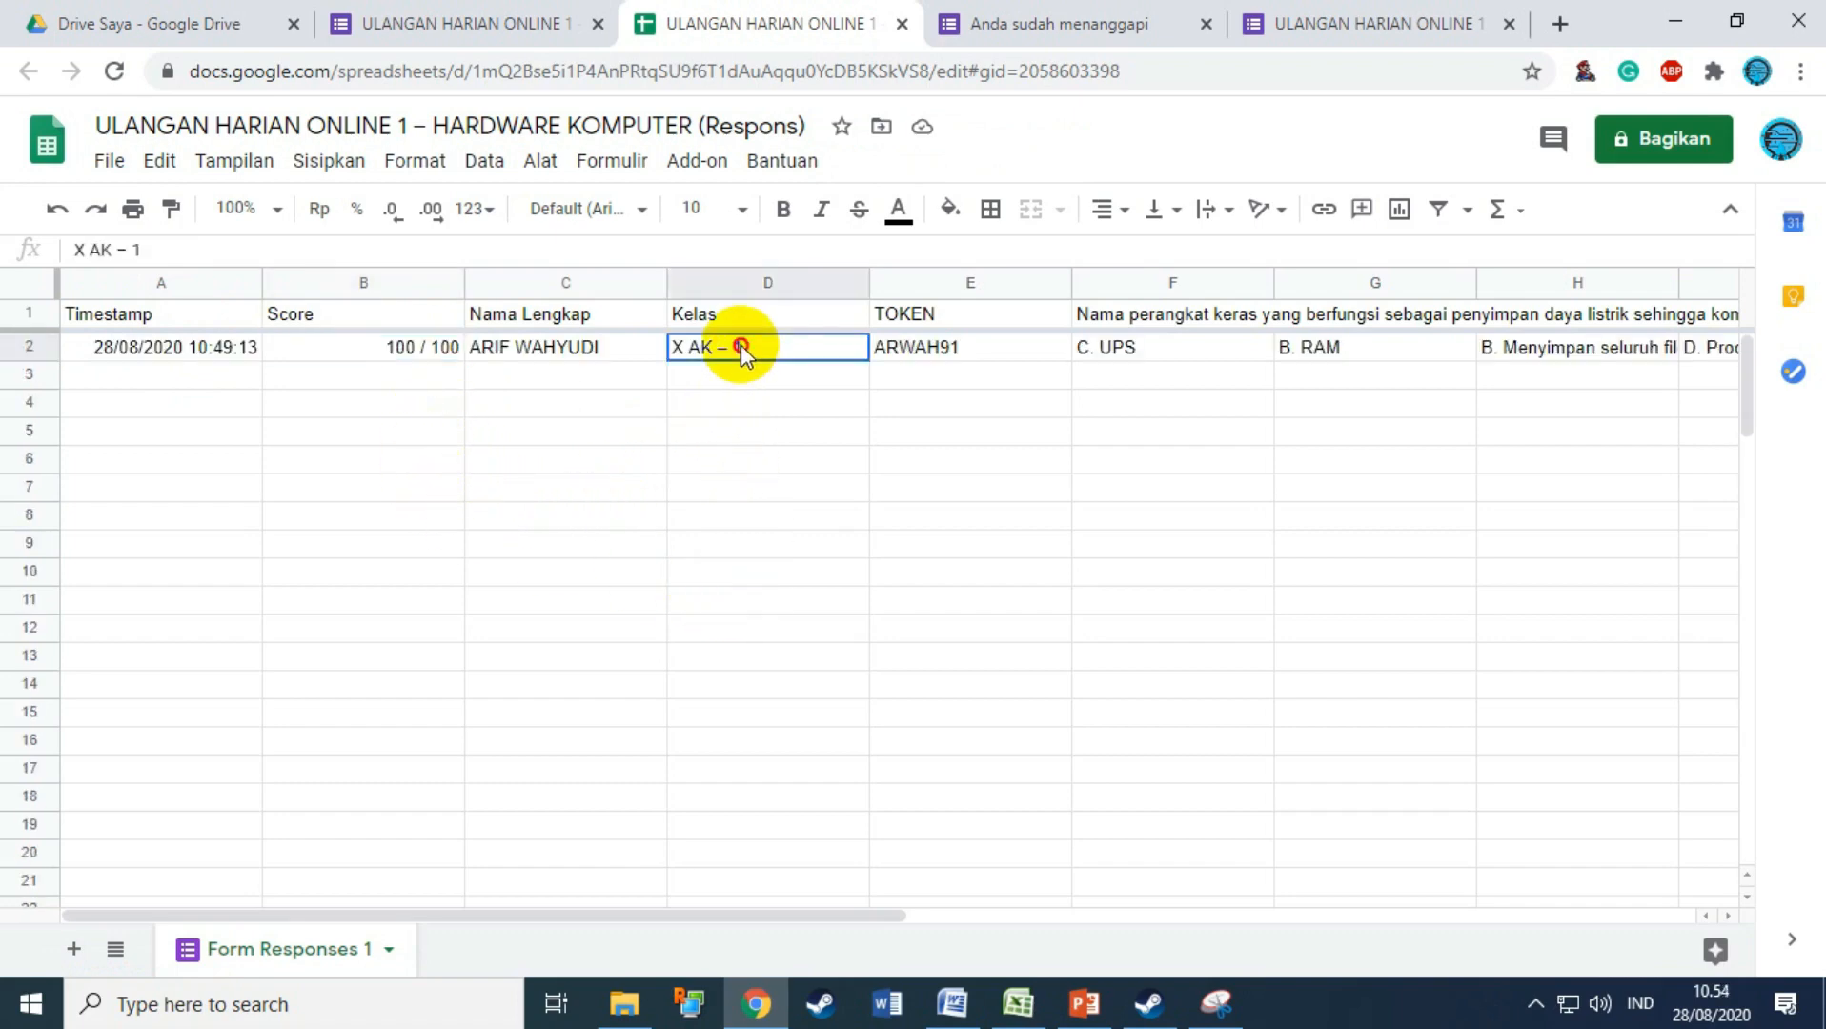
left_click(736, 352)
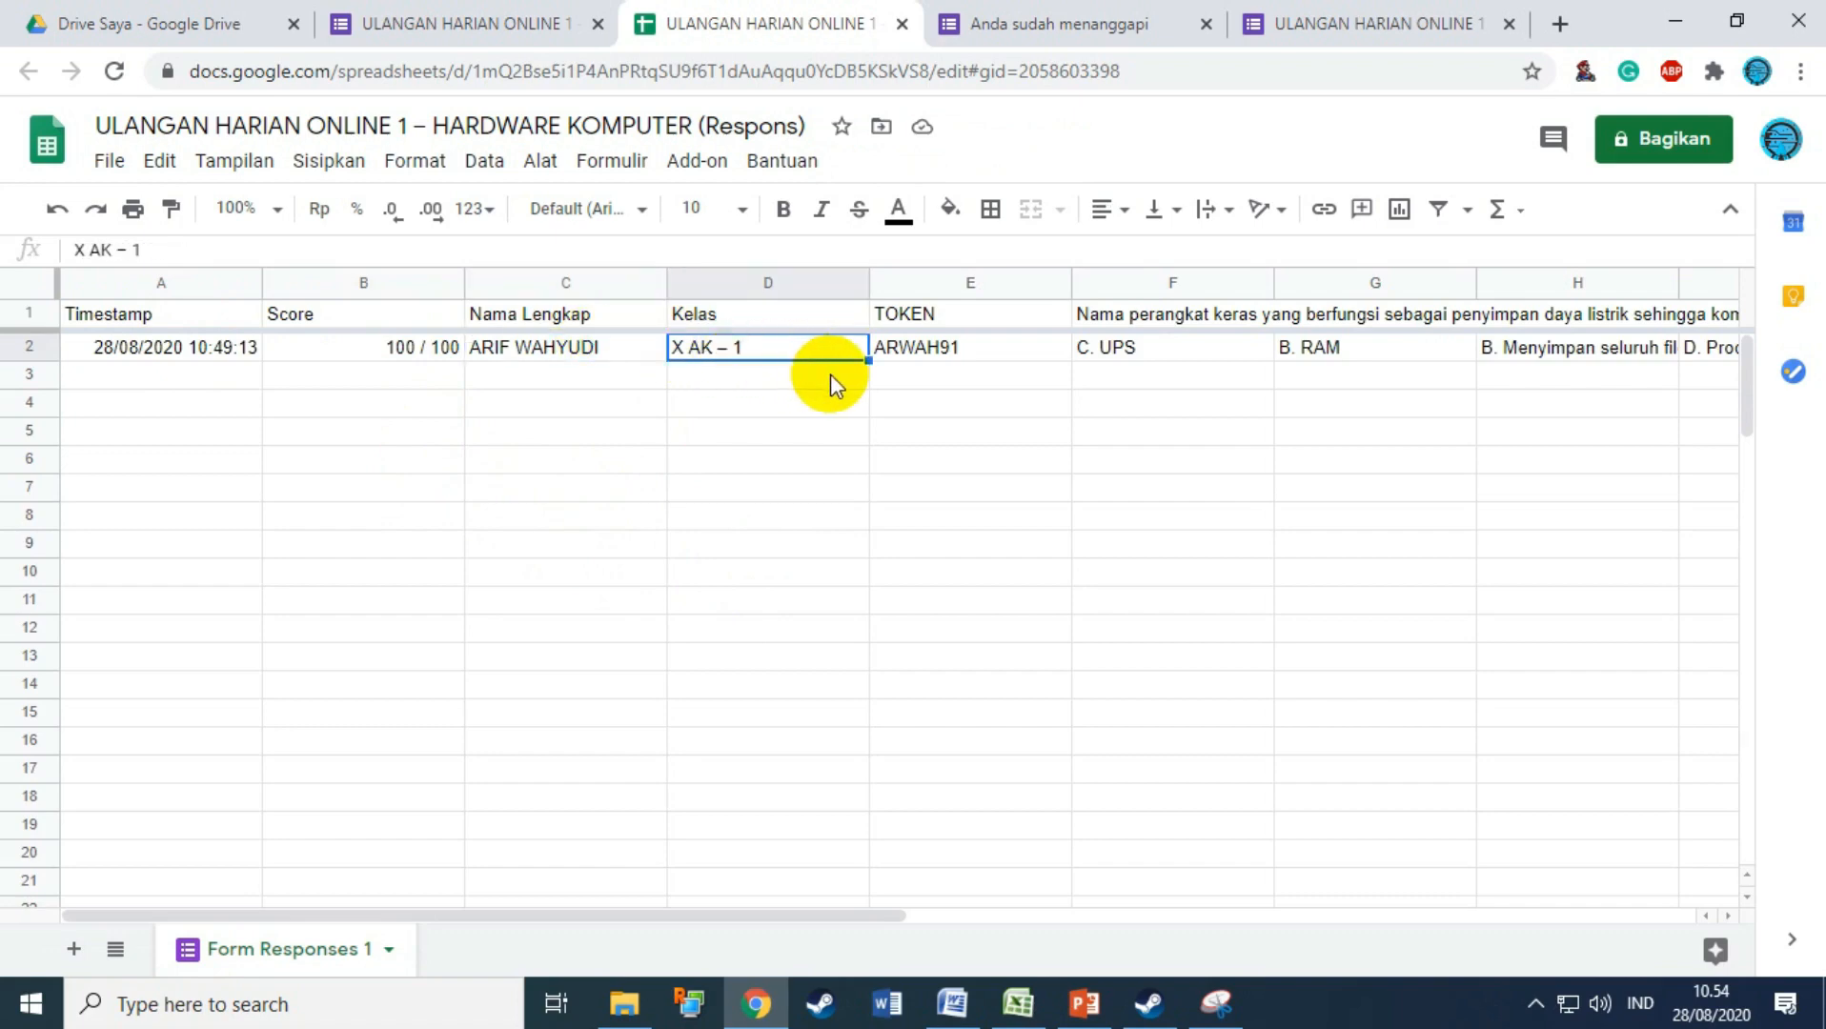
Step: Download the sheet as Microsoft Excel (.xlsx) and open the downloaded file
left_click(110, 162)
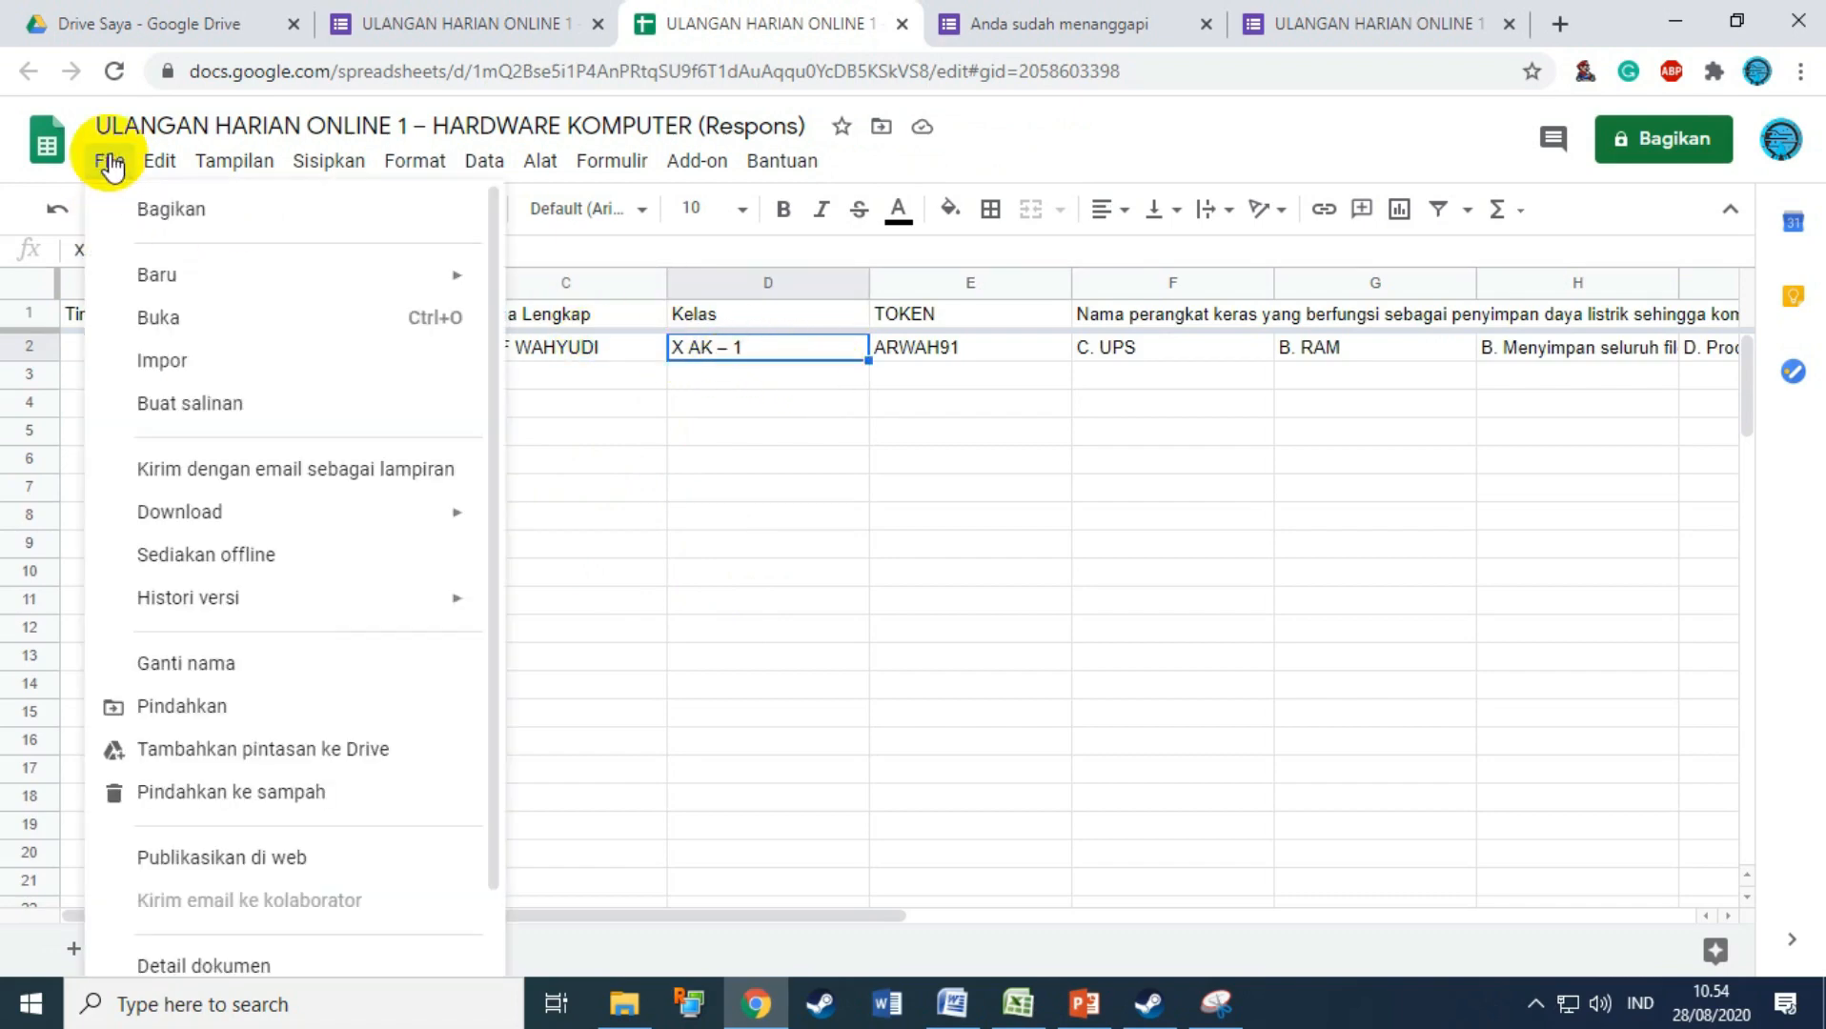
mouse_move(206, 523)
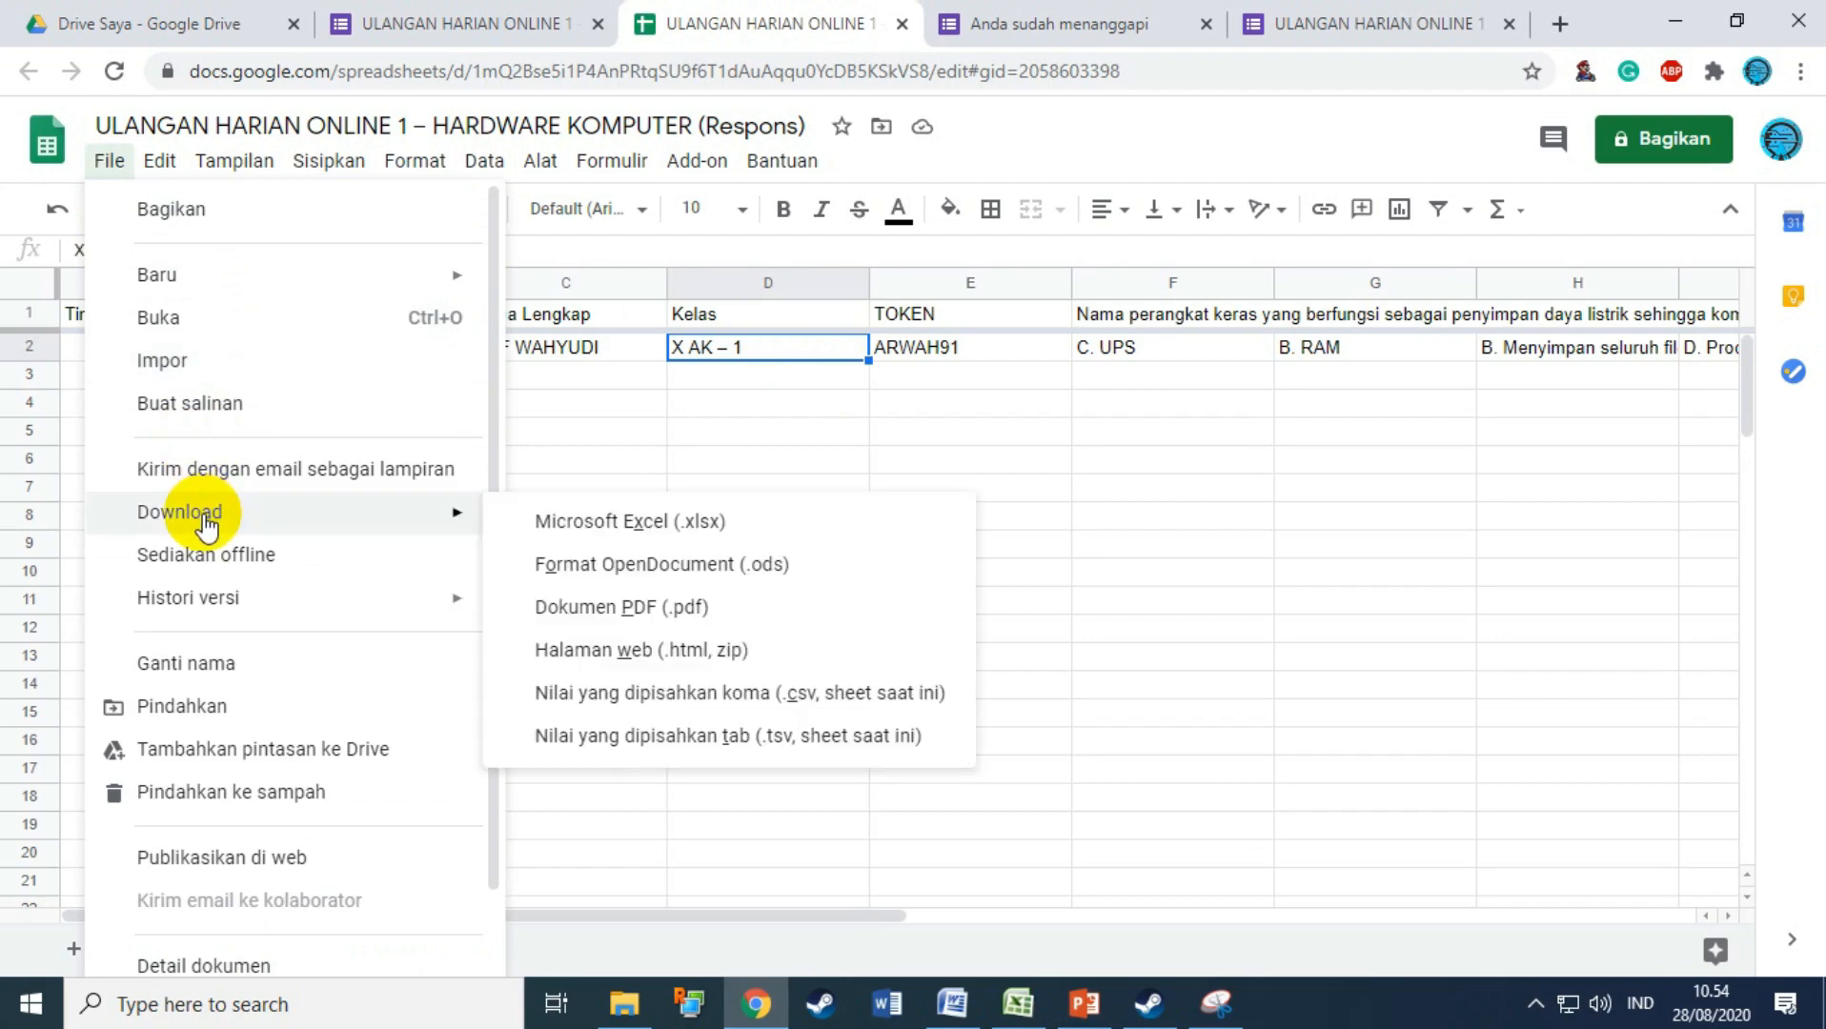
left_click(677, 429)
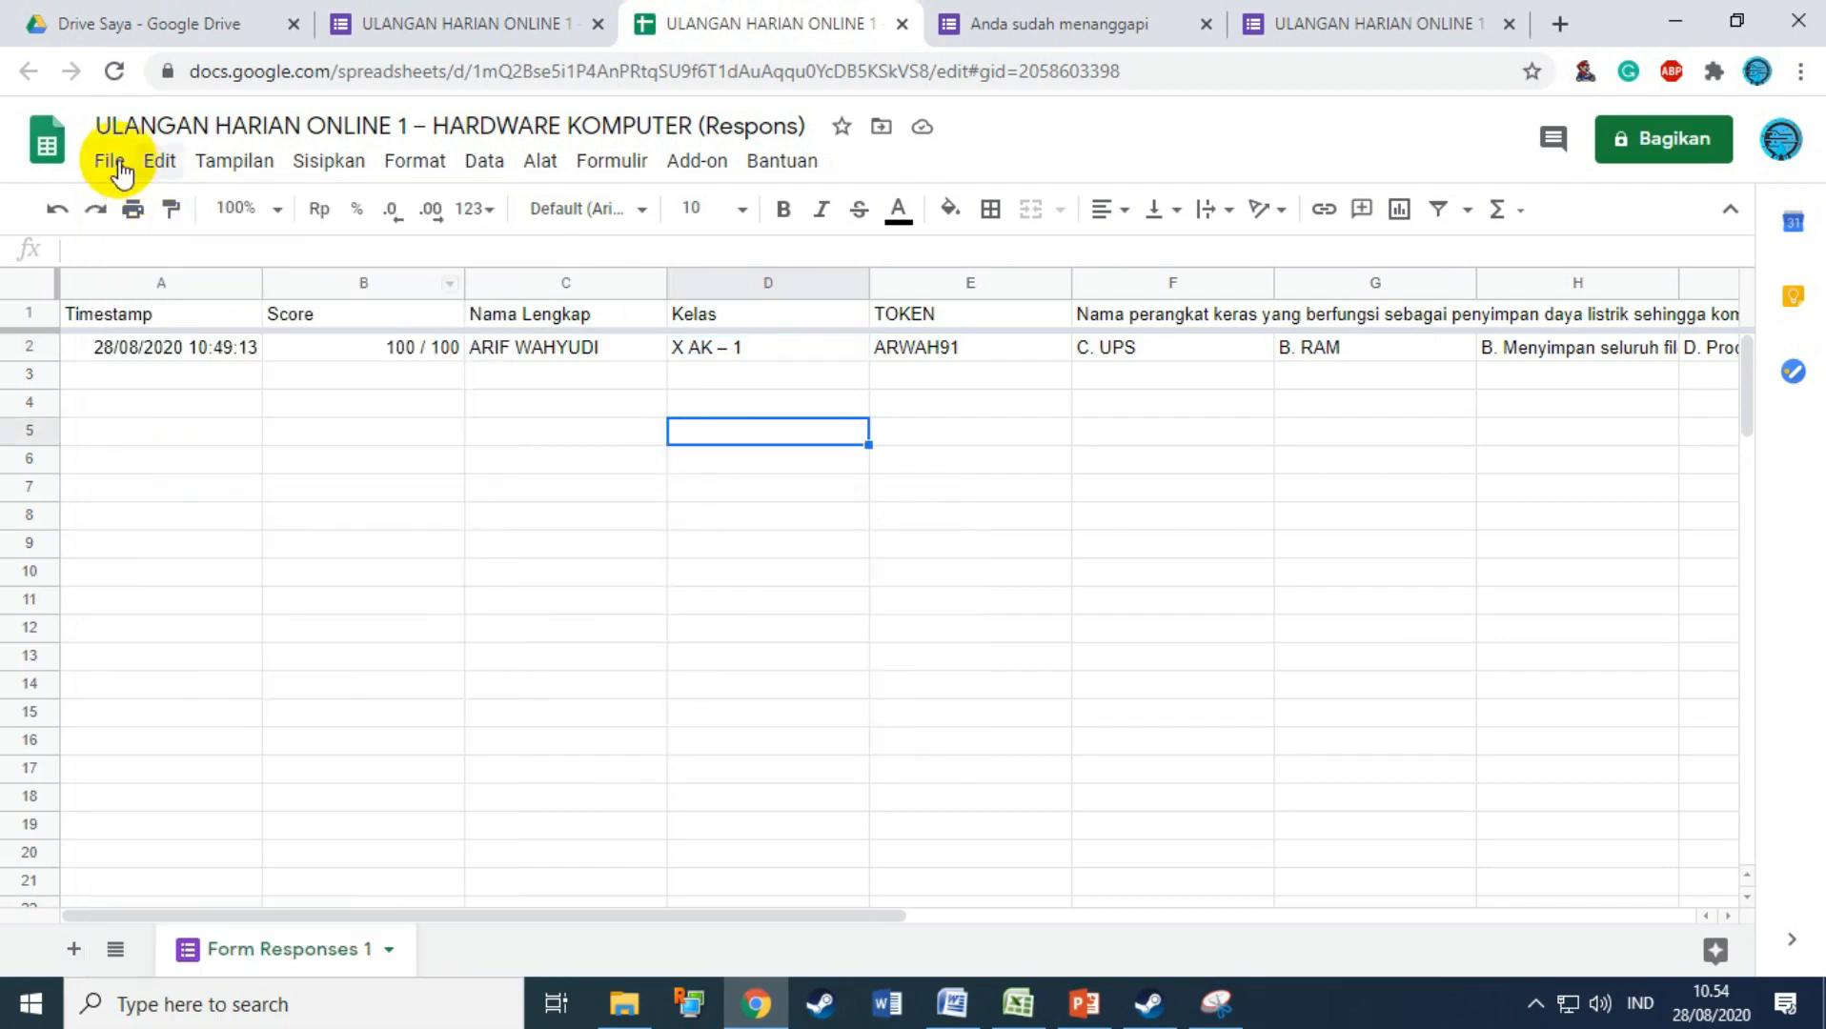
left_click(113, 162)
mouse_move(169, 523)
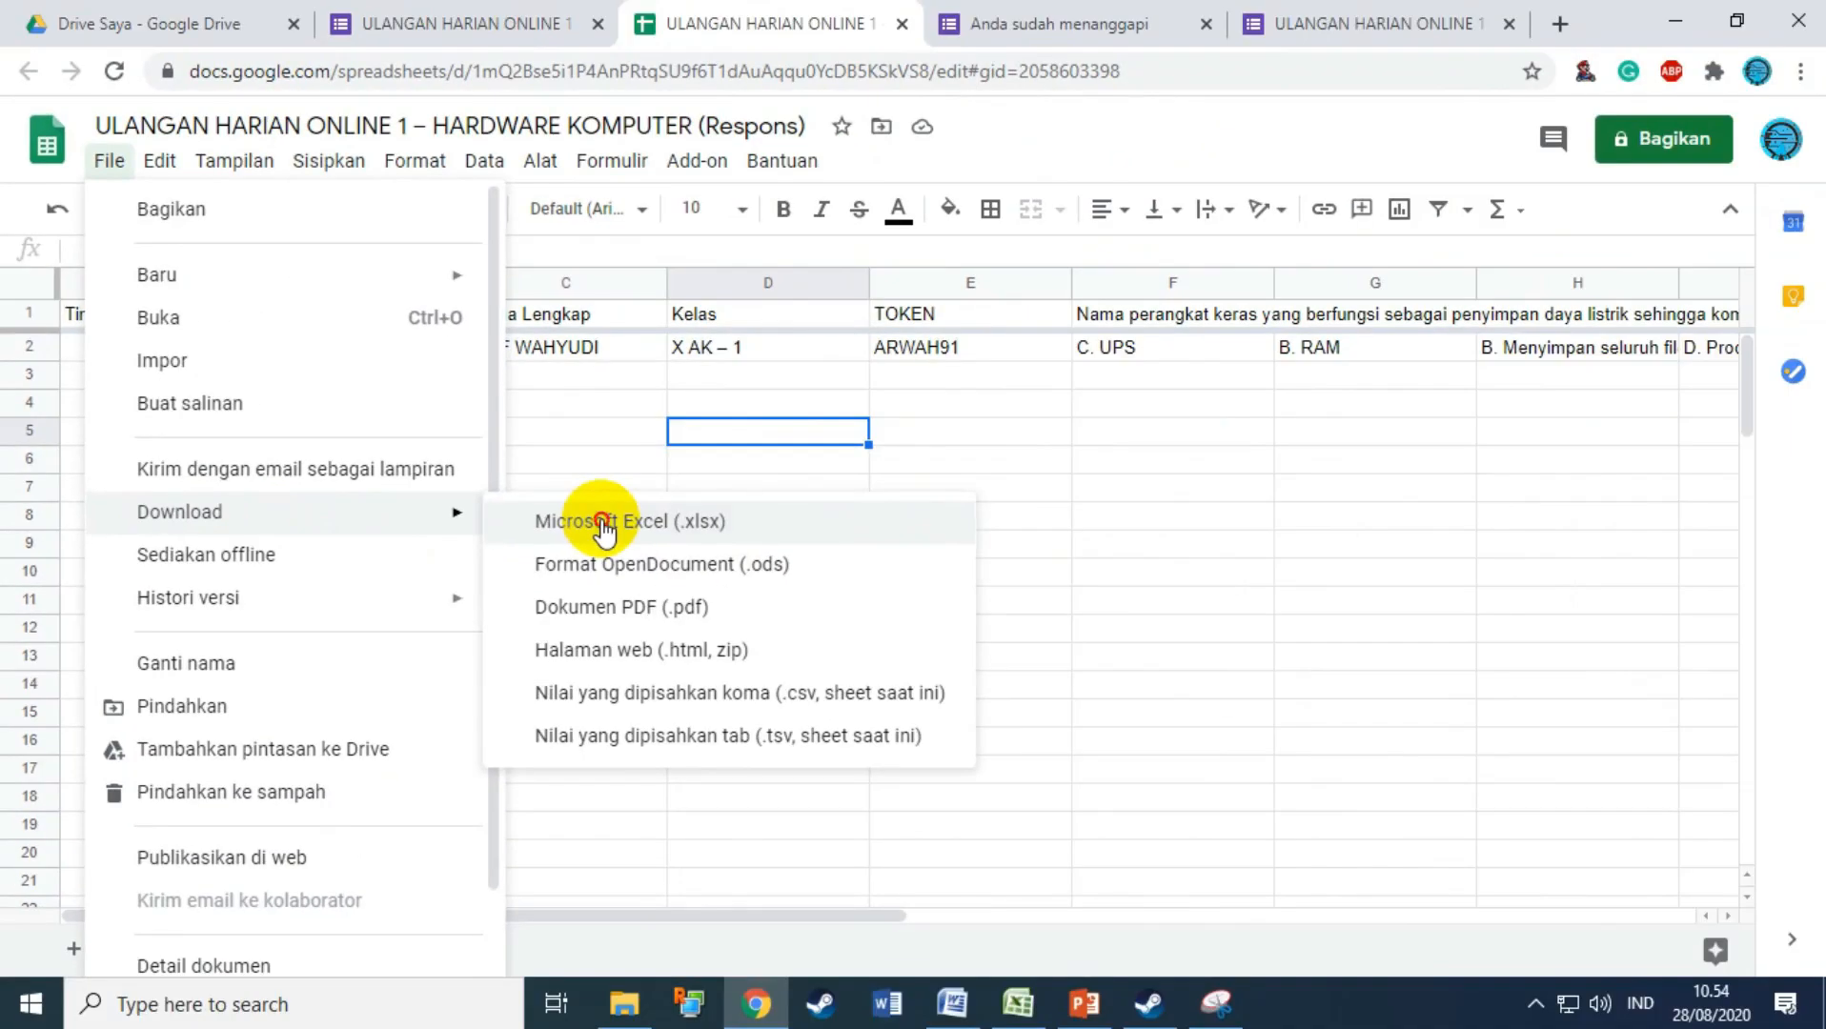
left_click(1205, 548)
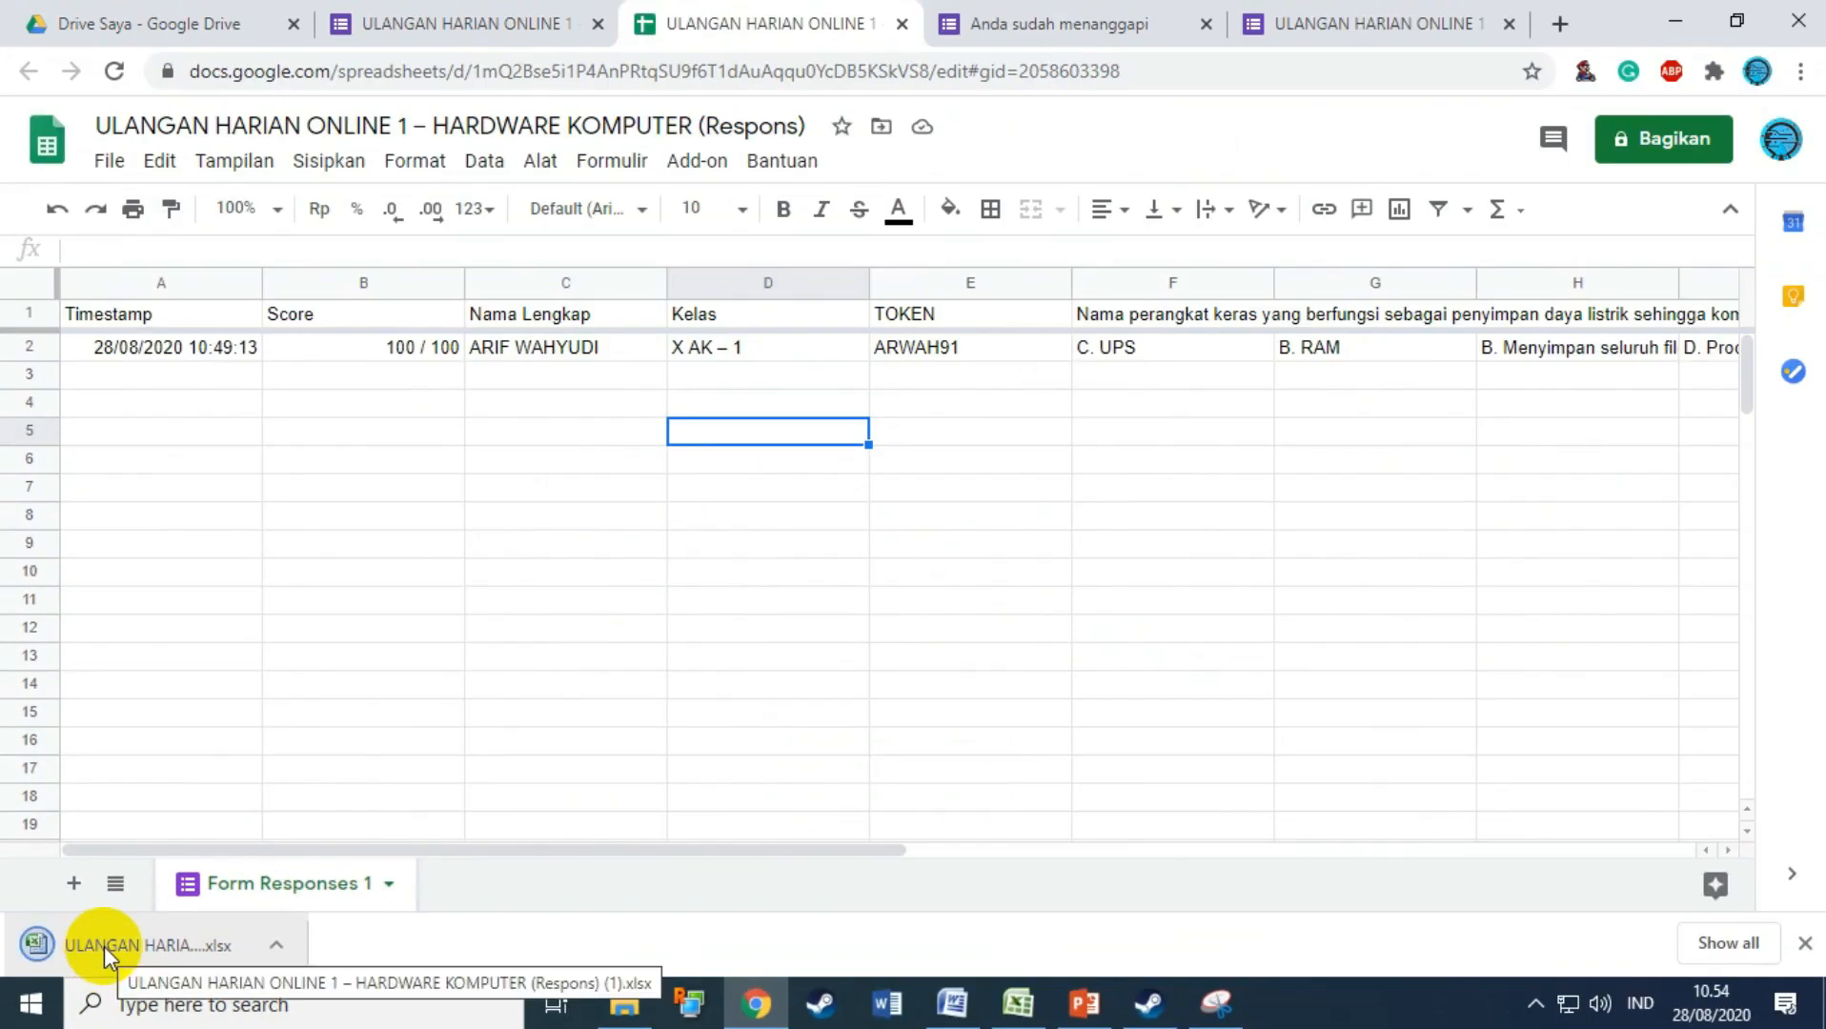
left_click(210, 862)
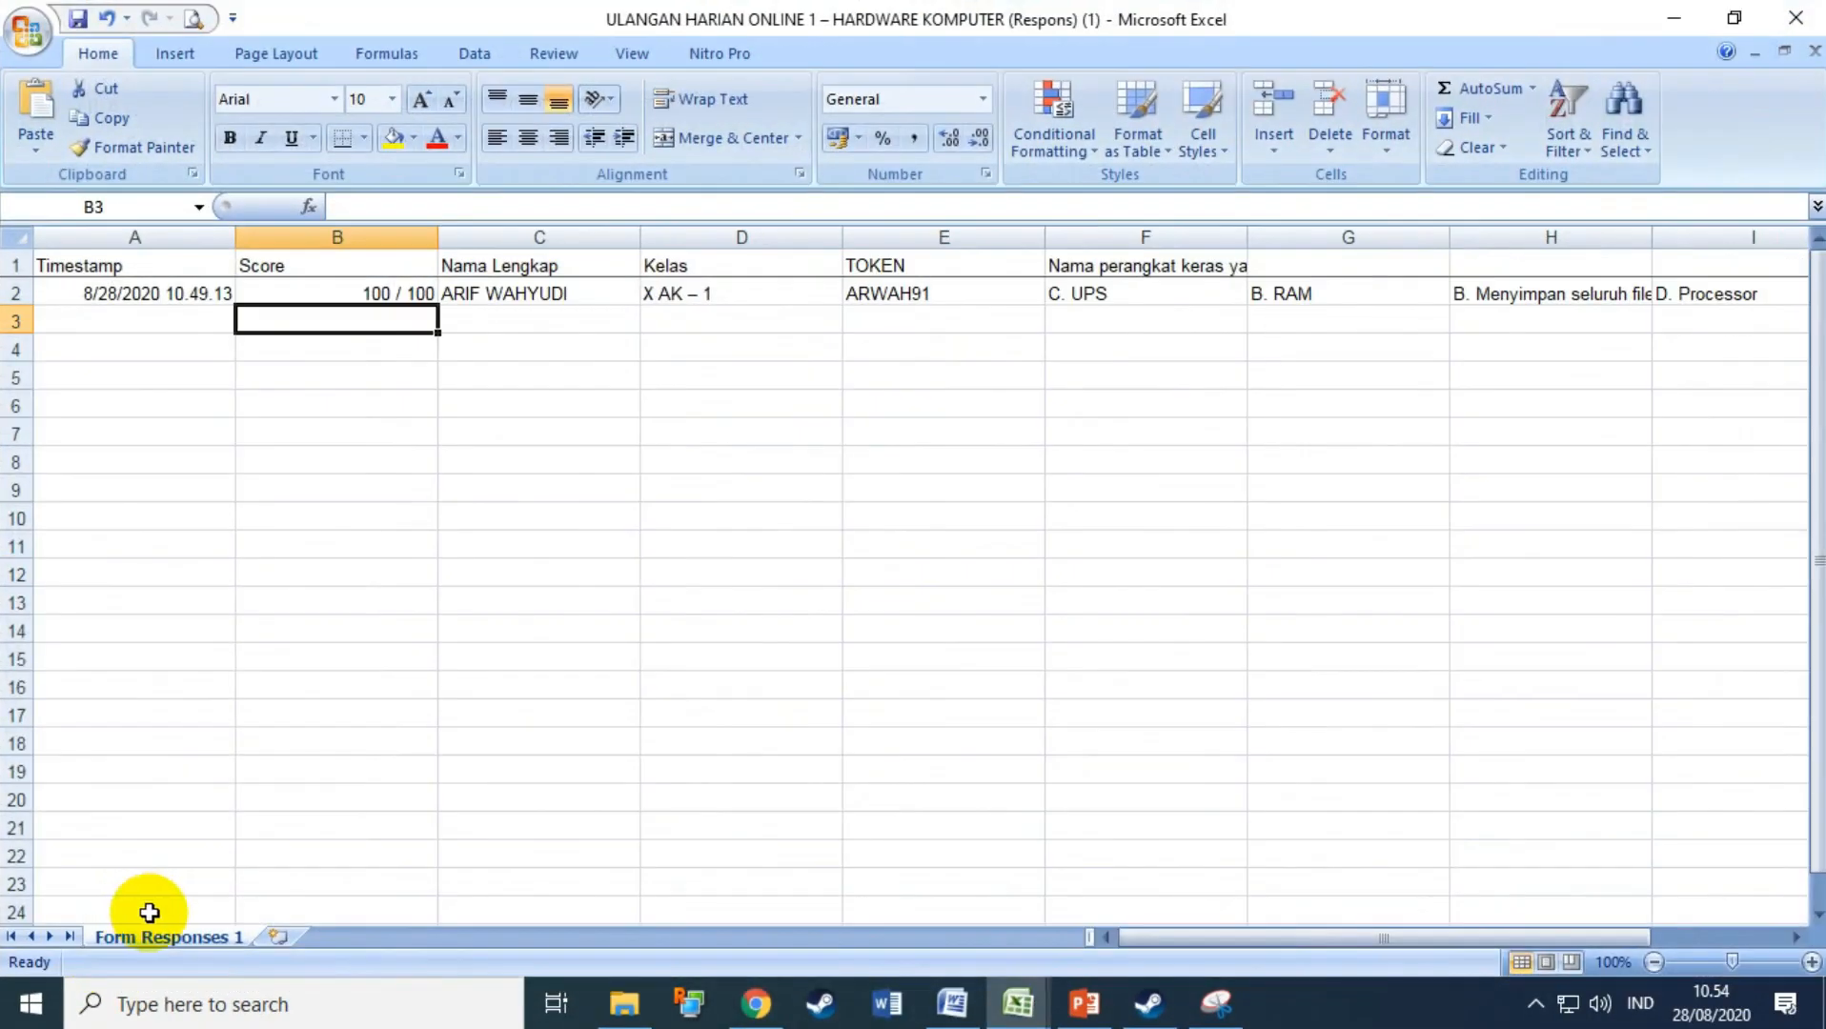
Step: Check cells A2–D2 in Excel and narrow the Score column B
left_click(738, 538)
left_click(166, 295)
left_click(283, 296)
left_click(456, 297)
left_click(650, 298)
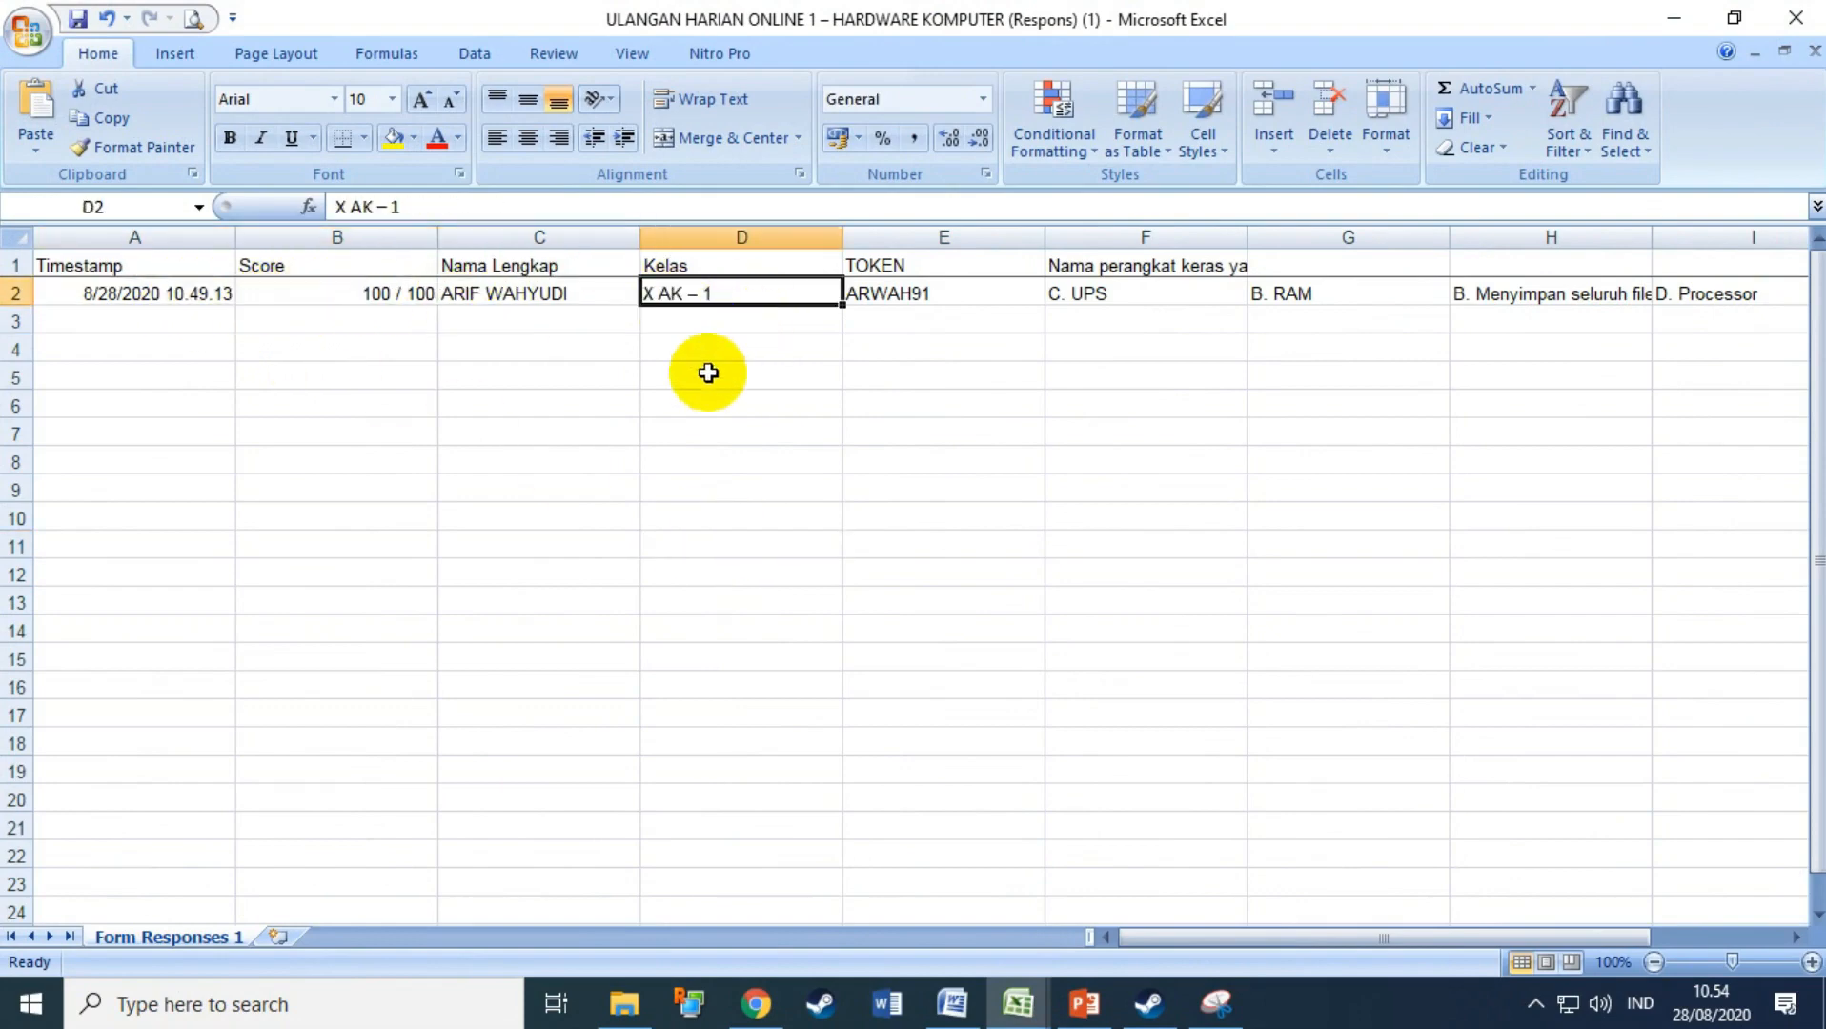
left_click(483, 408)
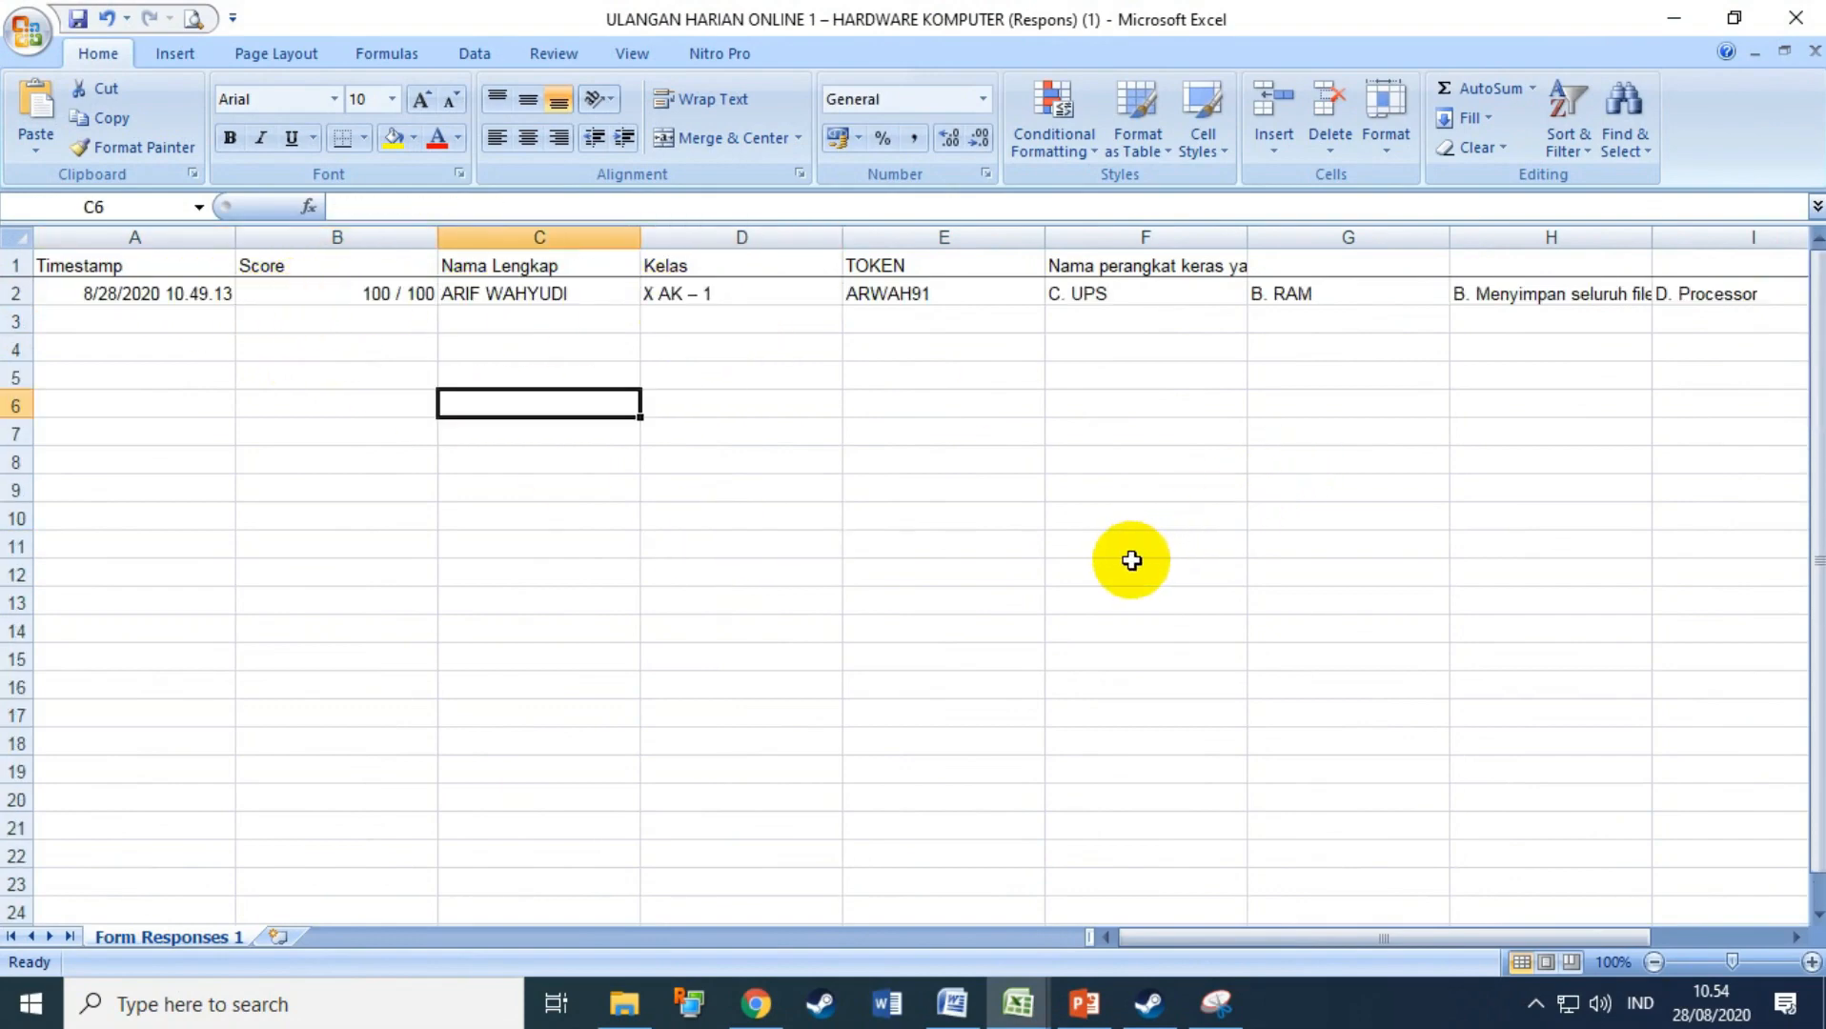
left_click_drag(439, 239, 200, 239)
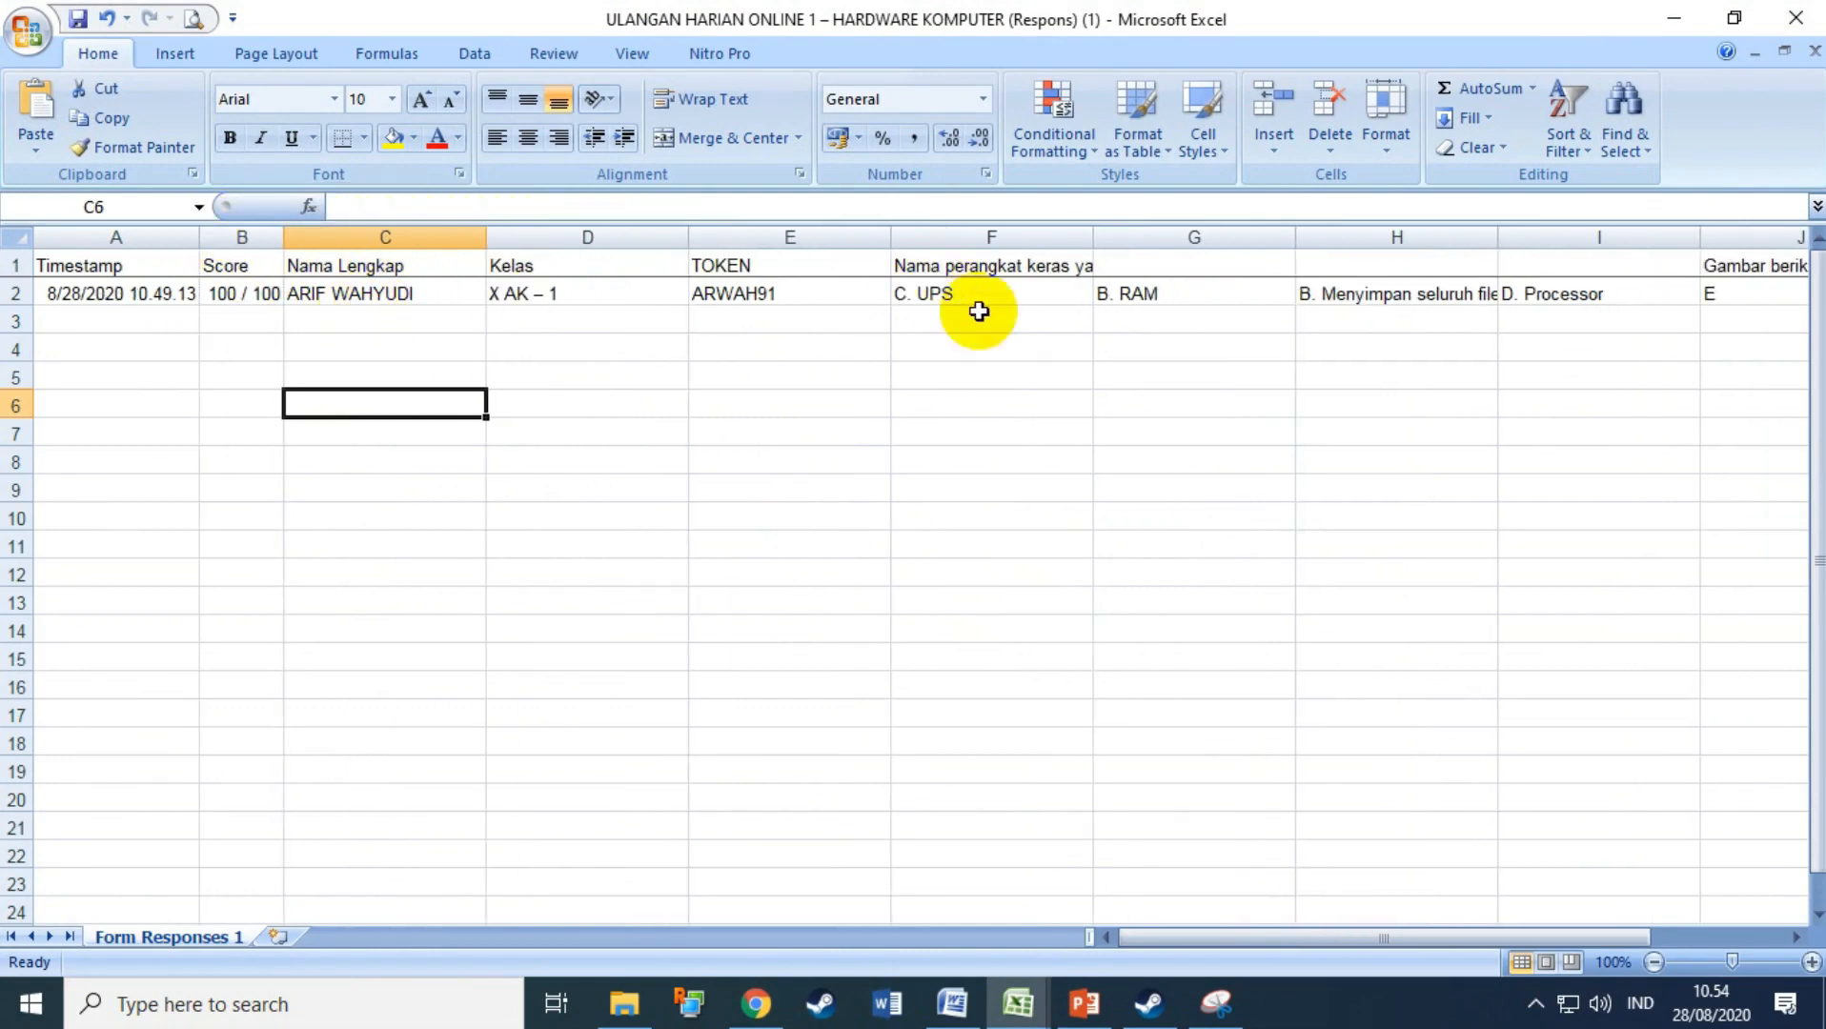
Step: Review the token and answers in row 2, cells E2 through J2
left_click(787, 300)
left_click(961, 297)
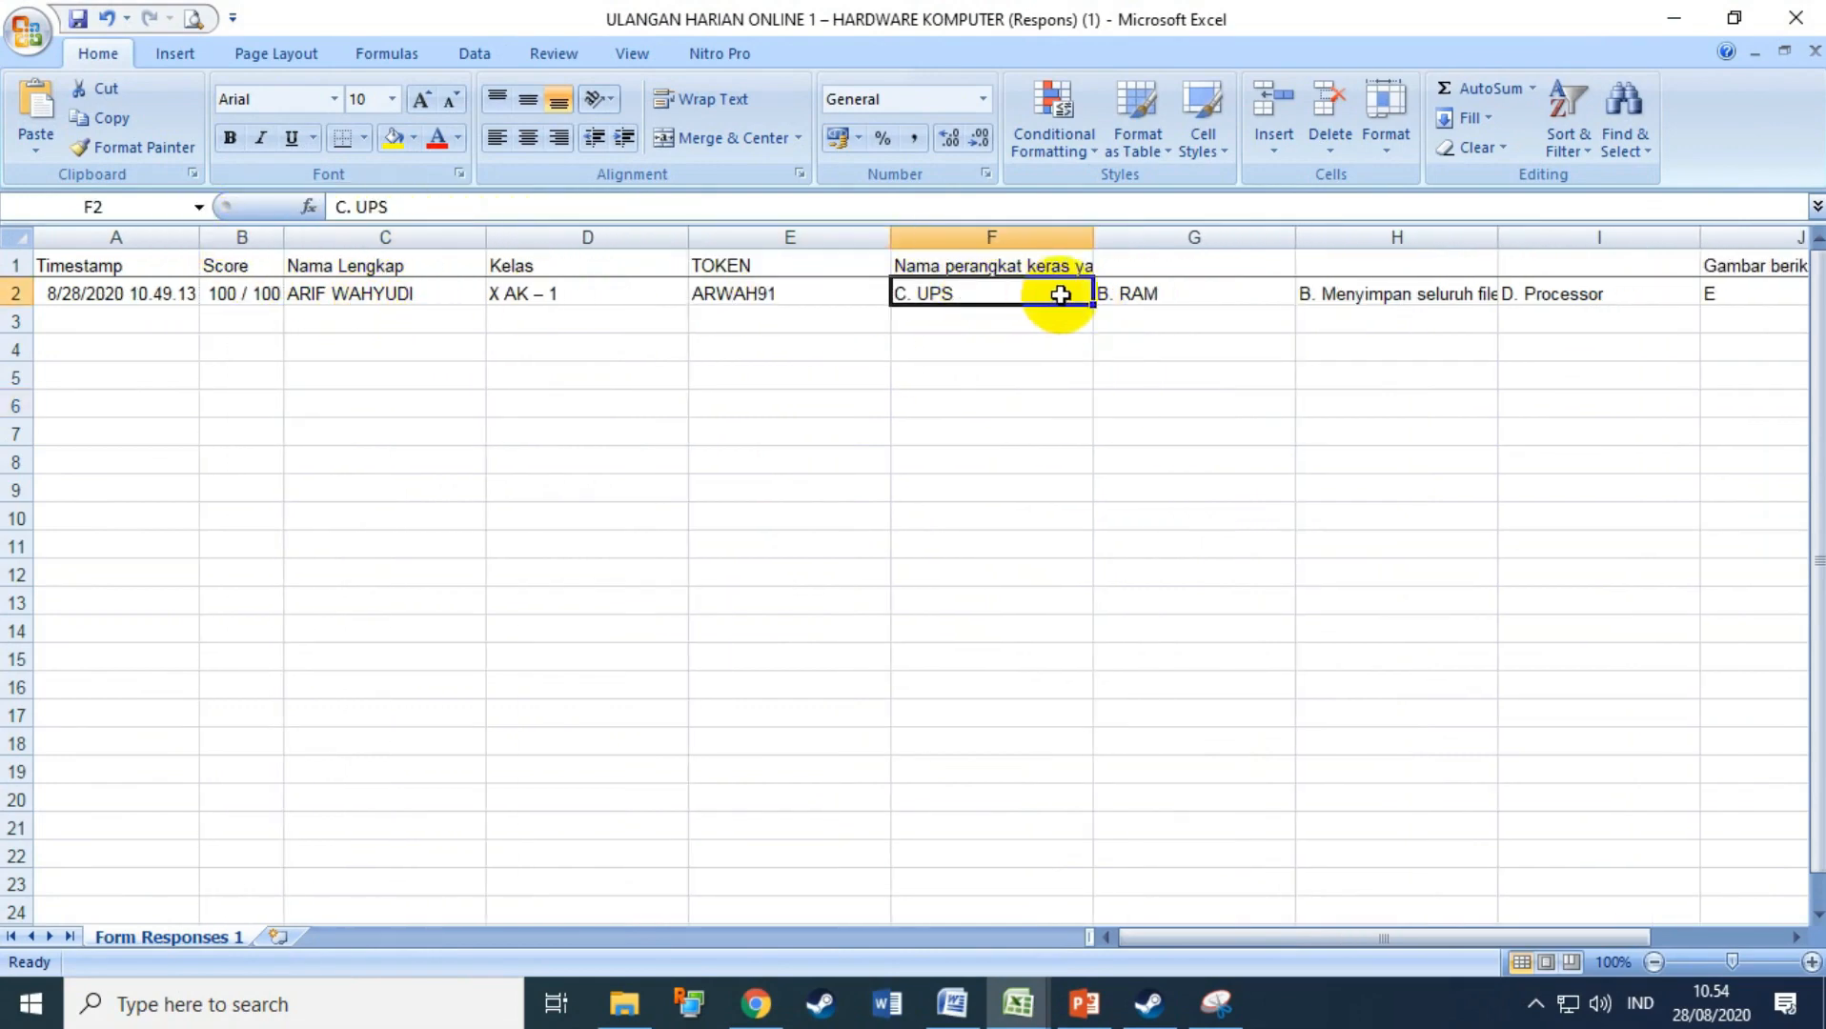
left_click(1150, 295)
left_click(1391, 294)
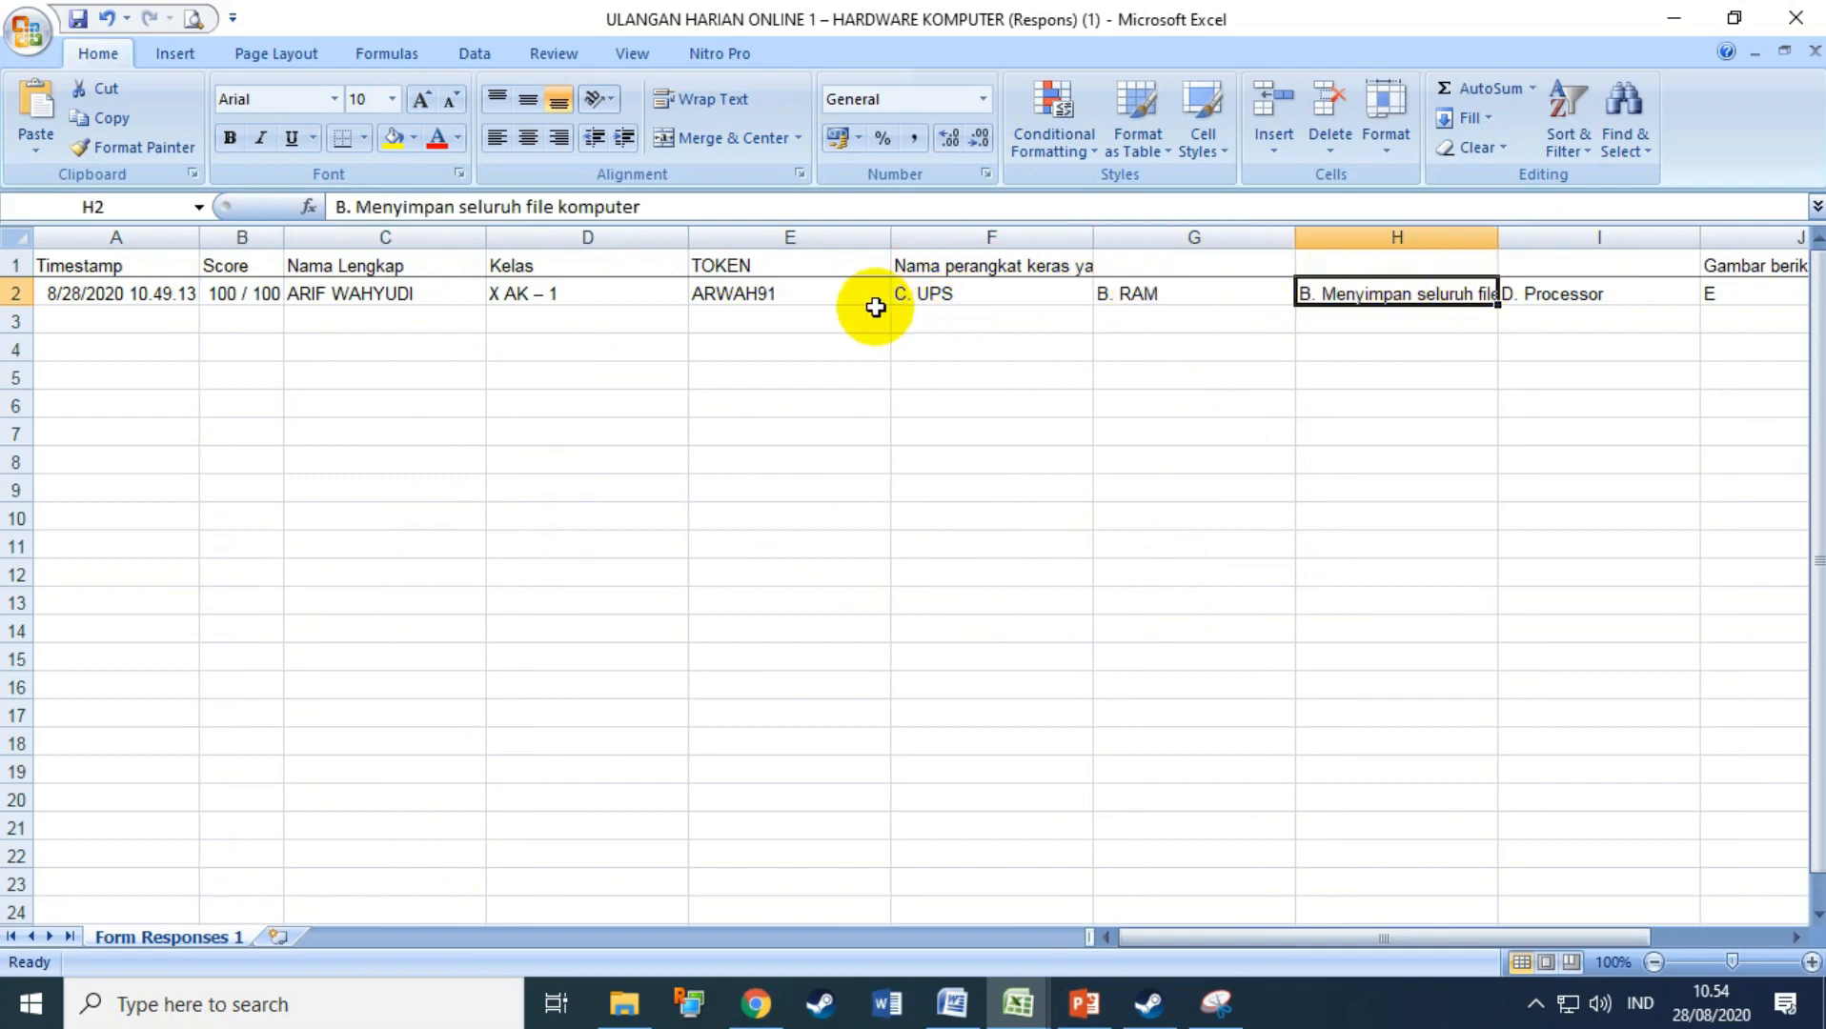
left_click(387, 293)
left_click(548, 294)
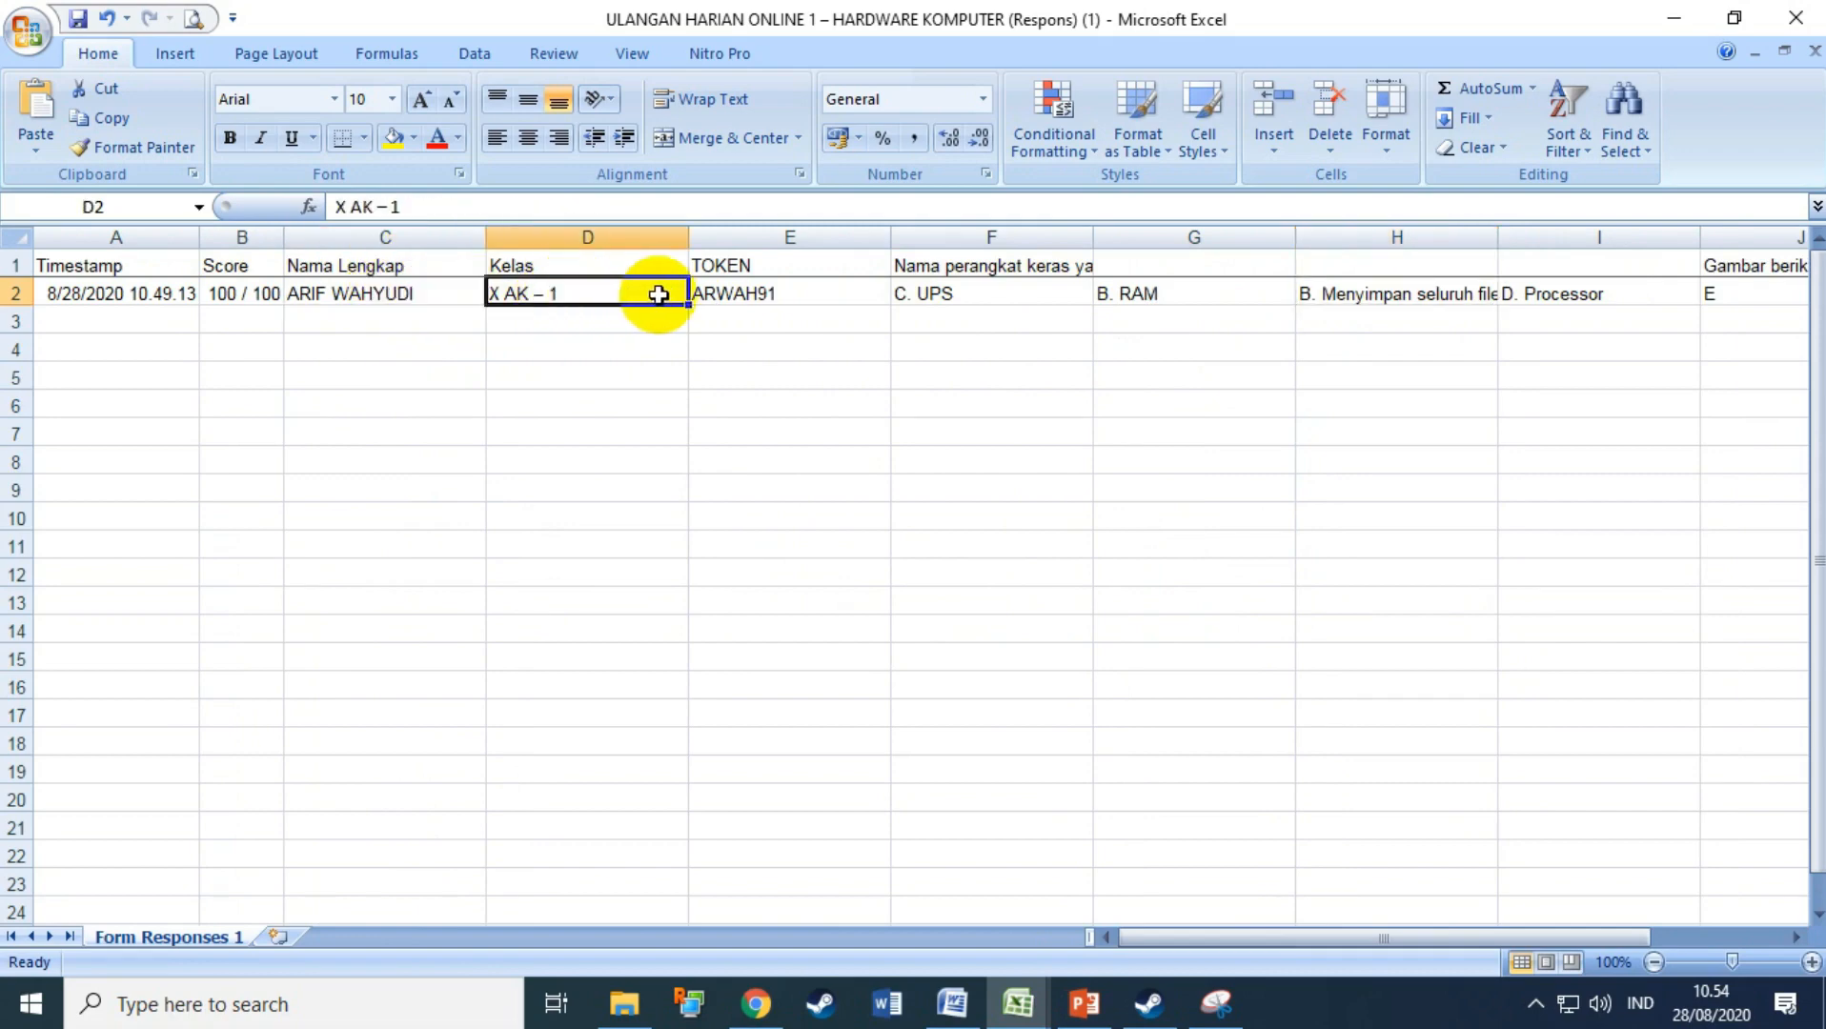
left_click(717, 291)
left_click(974, 298)
left_click(1174, 305)
left_click(1315, 294)
left_click(1557, 294)
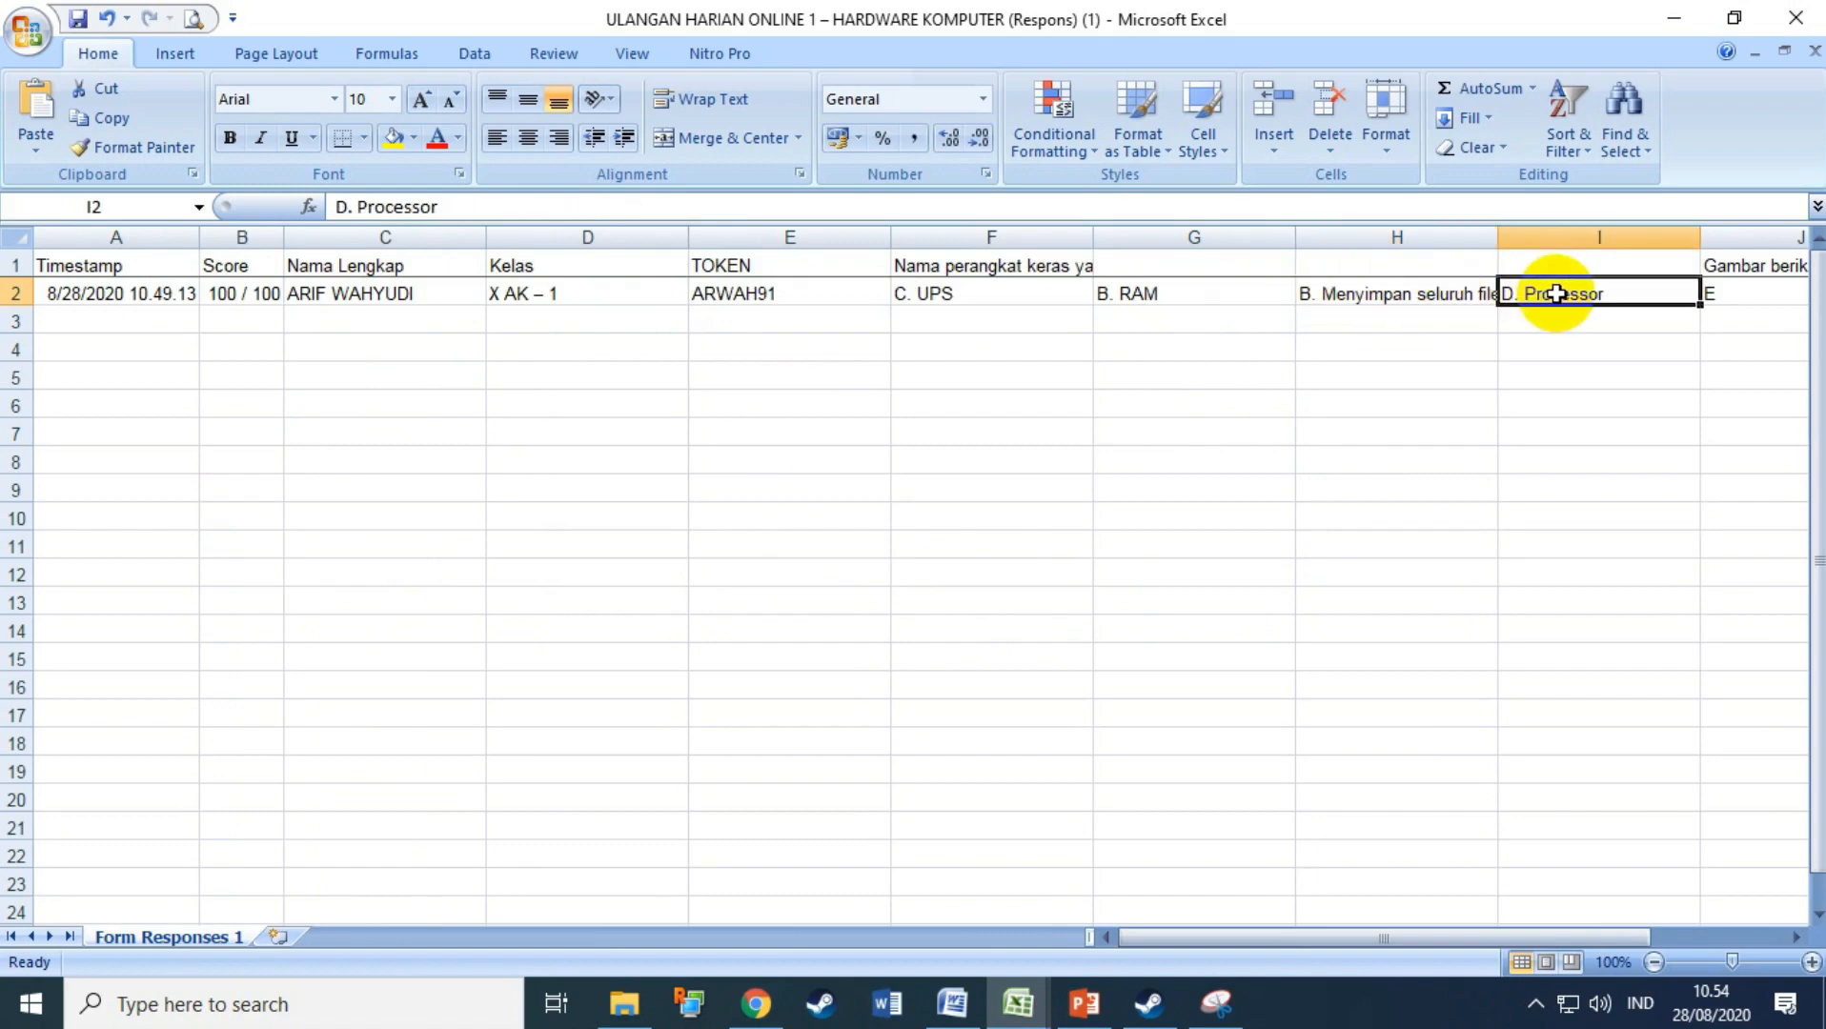
key("Right")
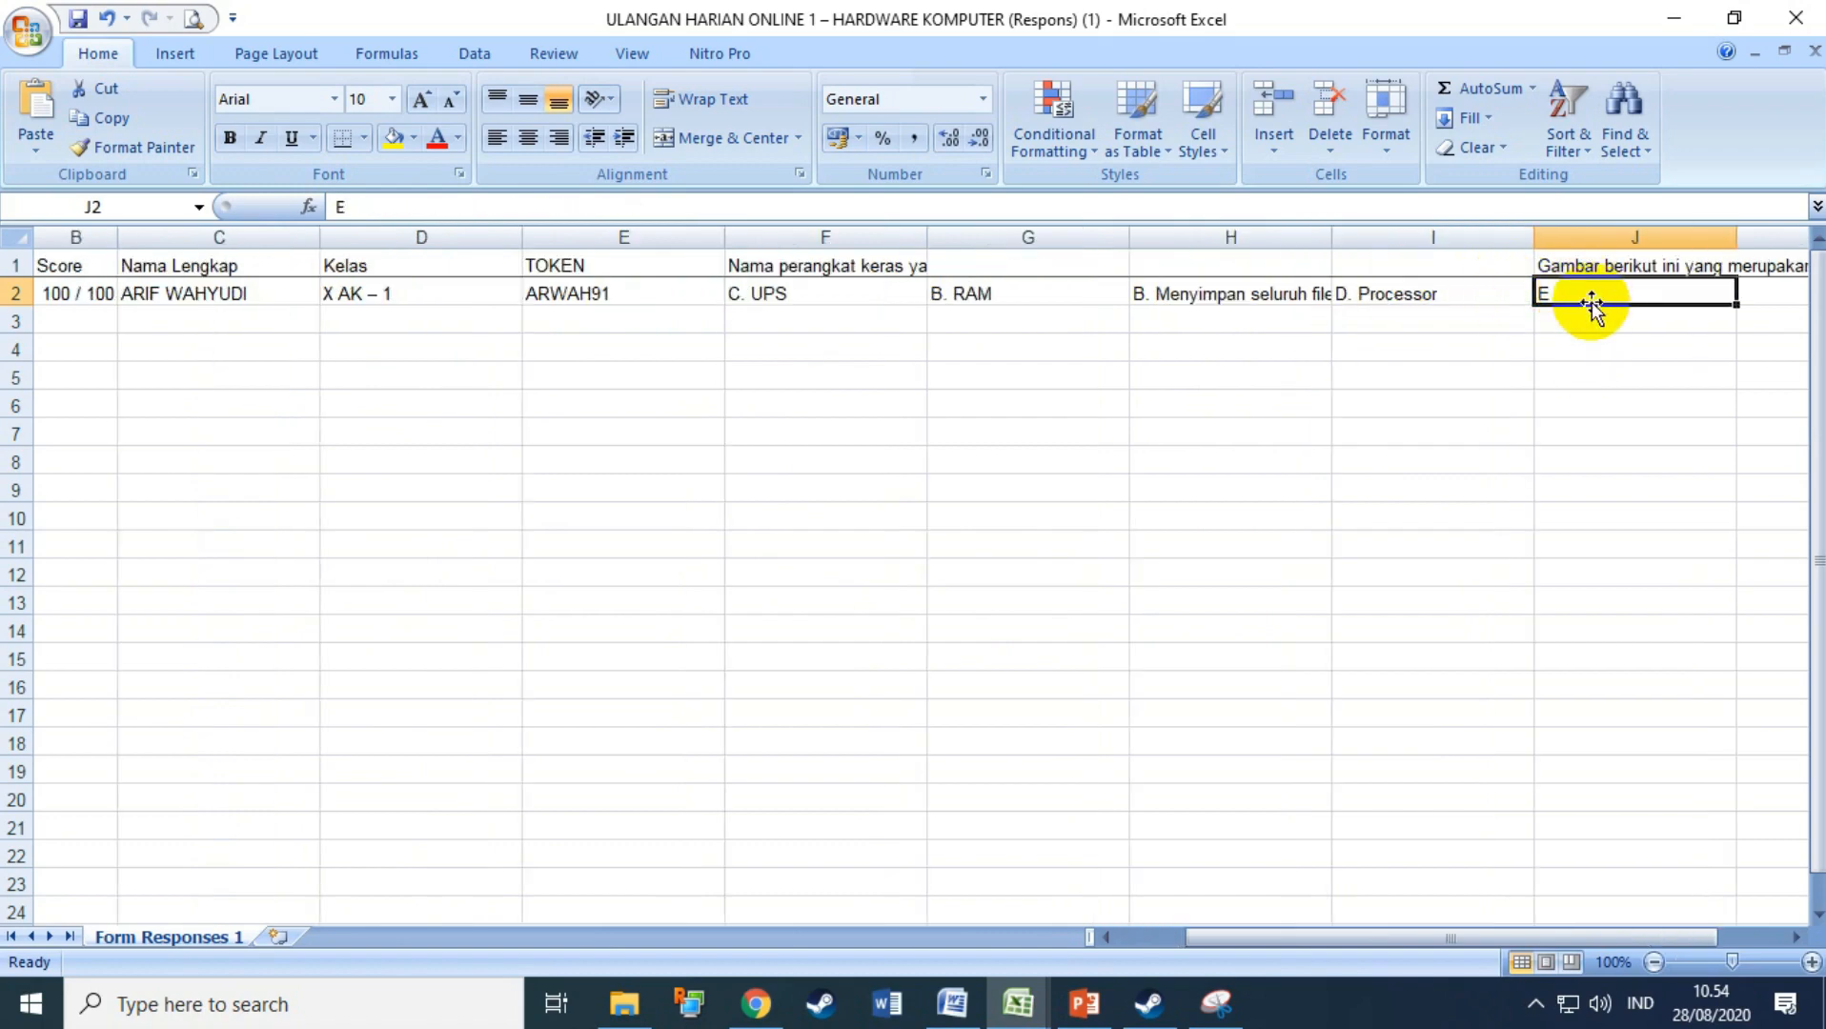
Step: Minimize Excel and close the response spreadsheet tab to return to the quiz editor
left_click_drag(1227, 940, 1135, 922)
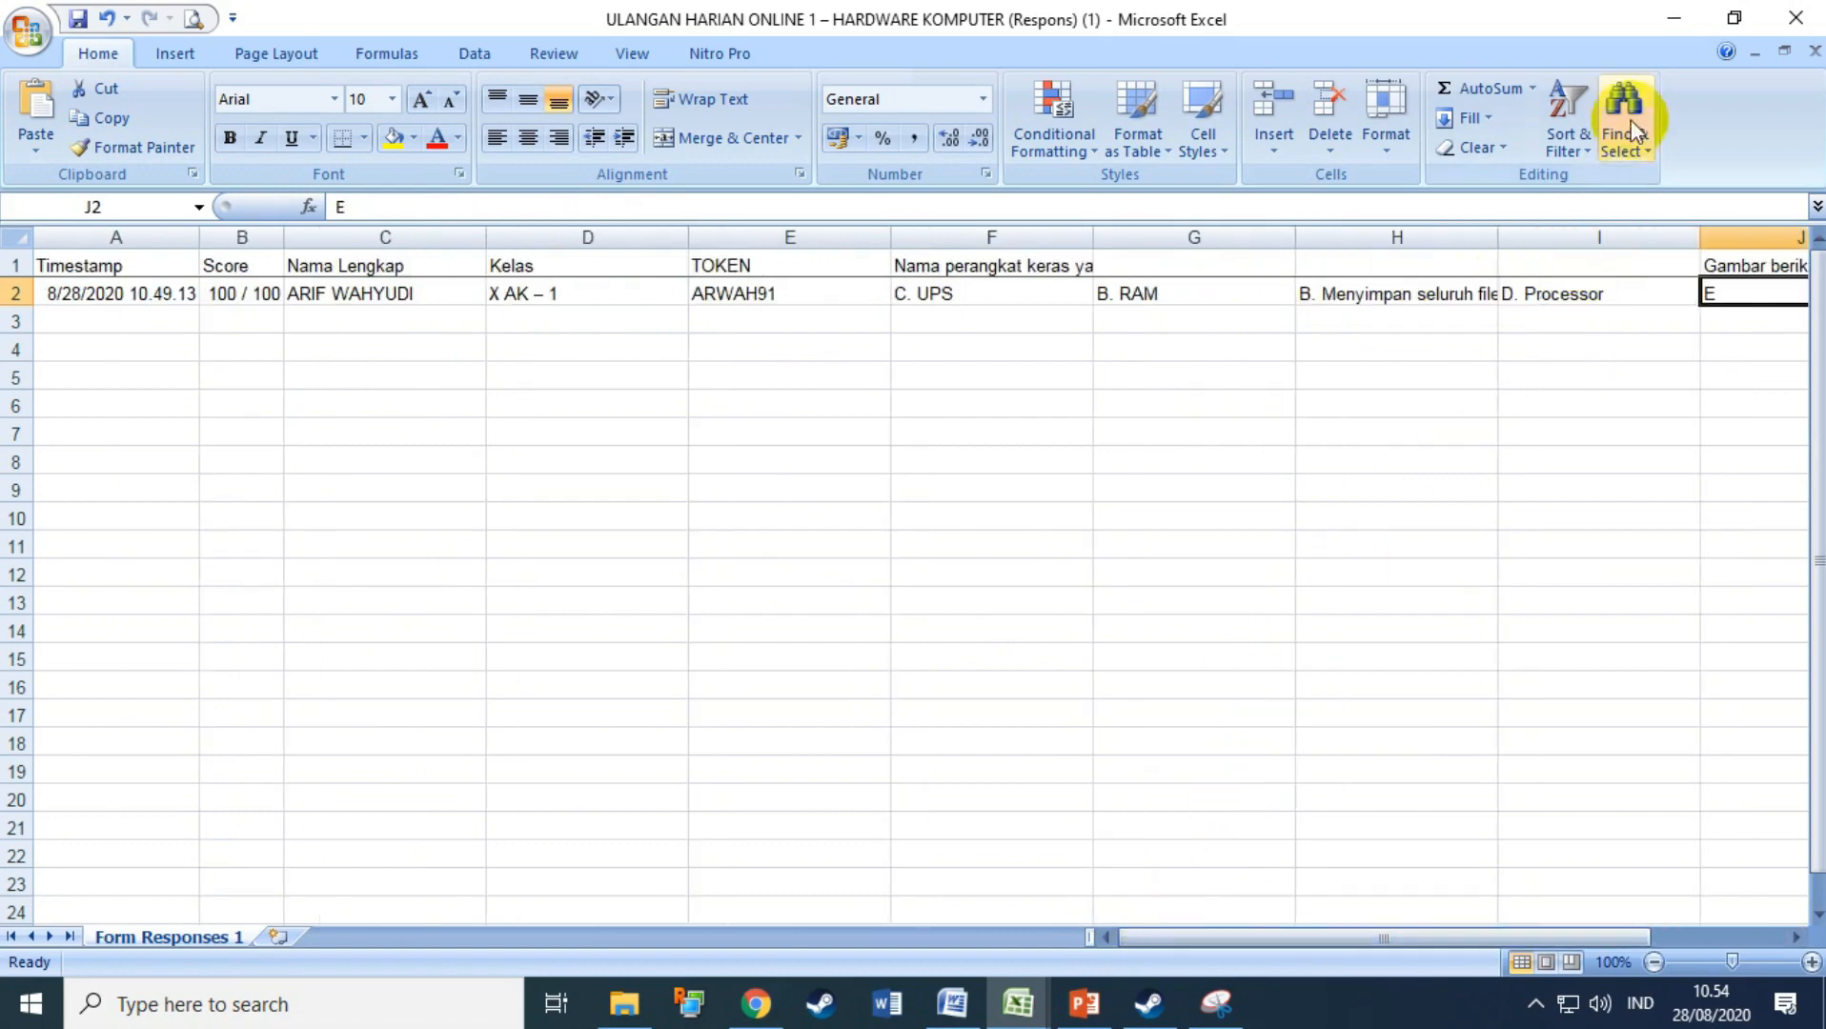
left_click(1670, 21)
key("ctrl+w")
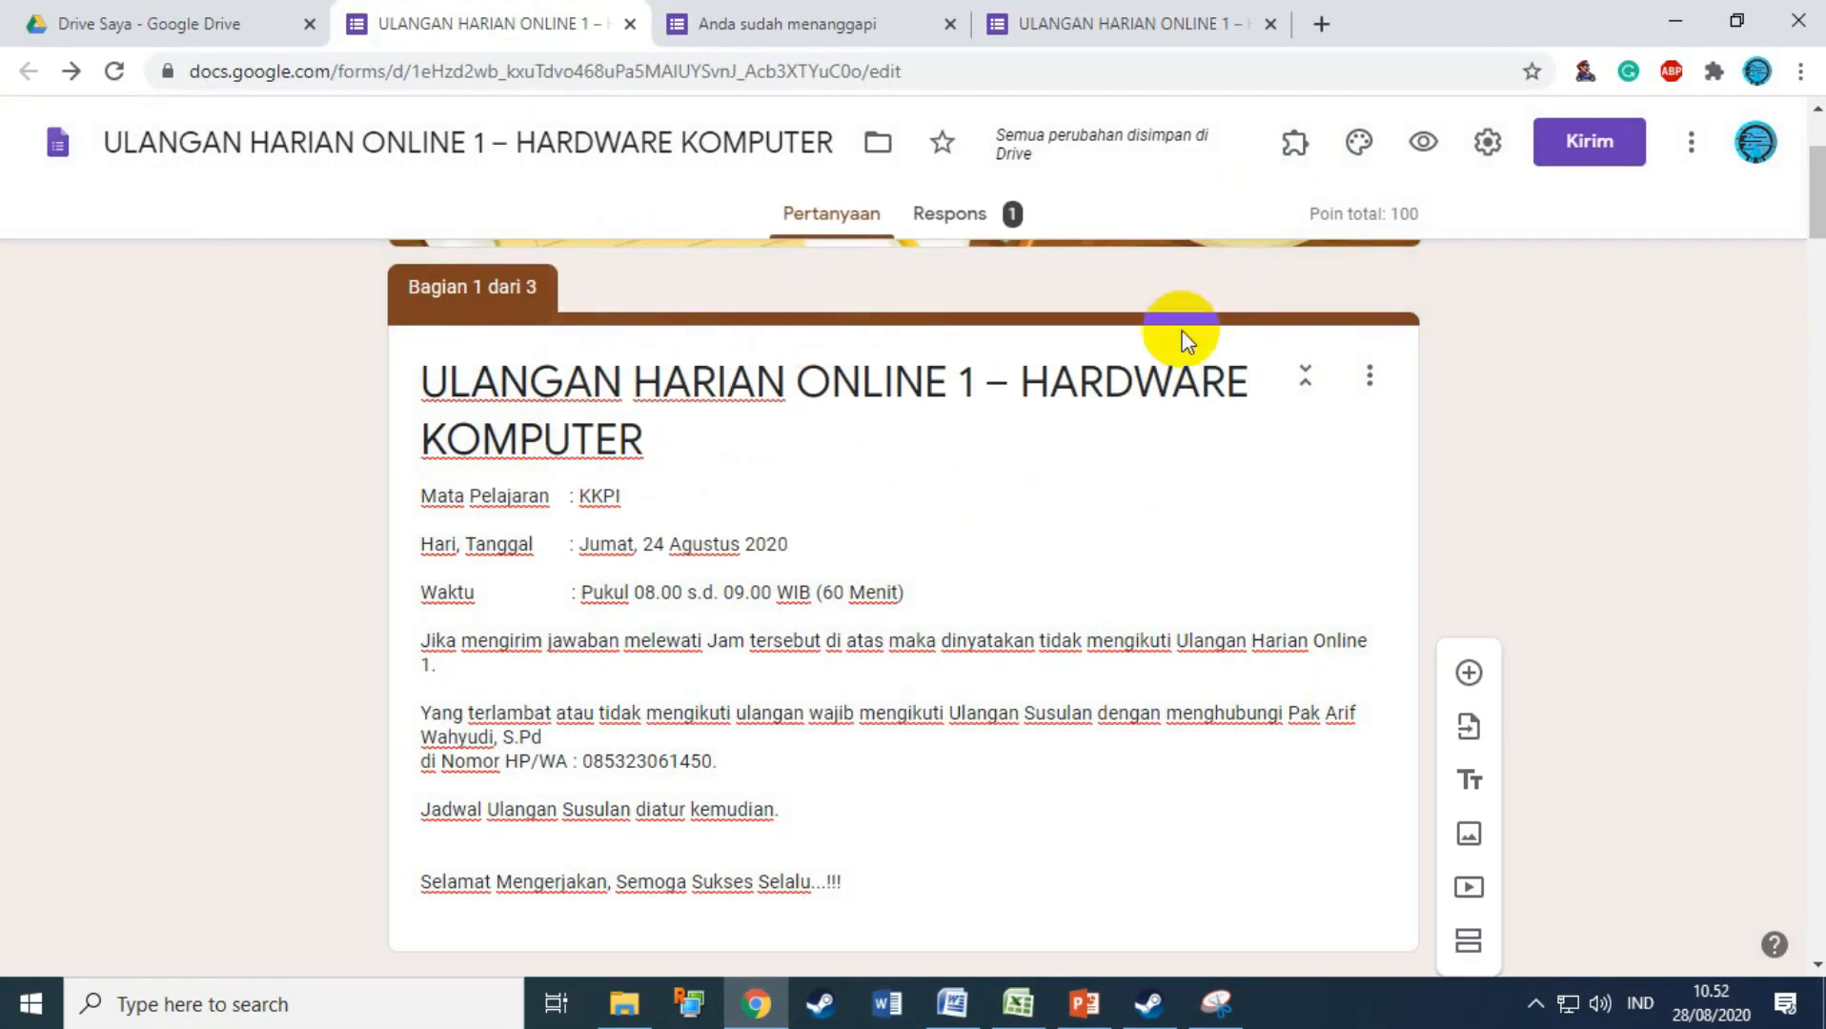
scroll(1173, 382, "up", 3)
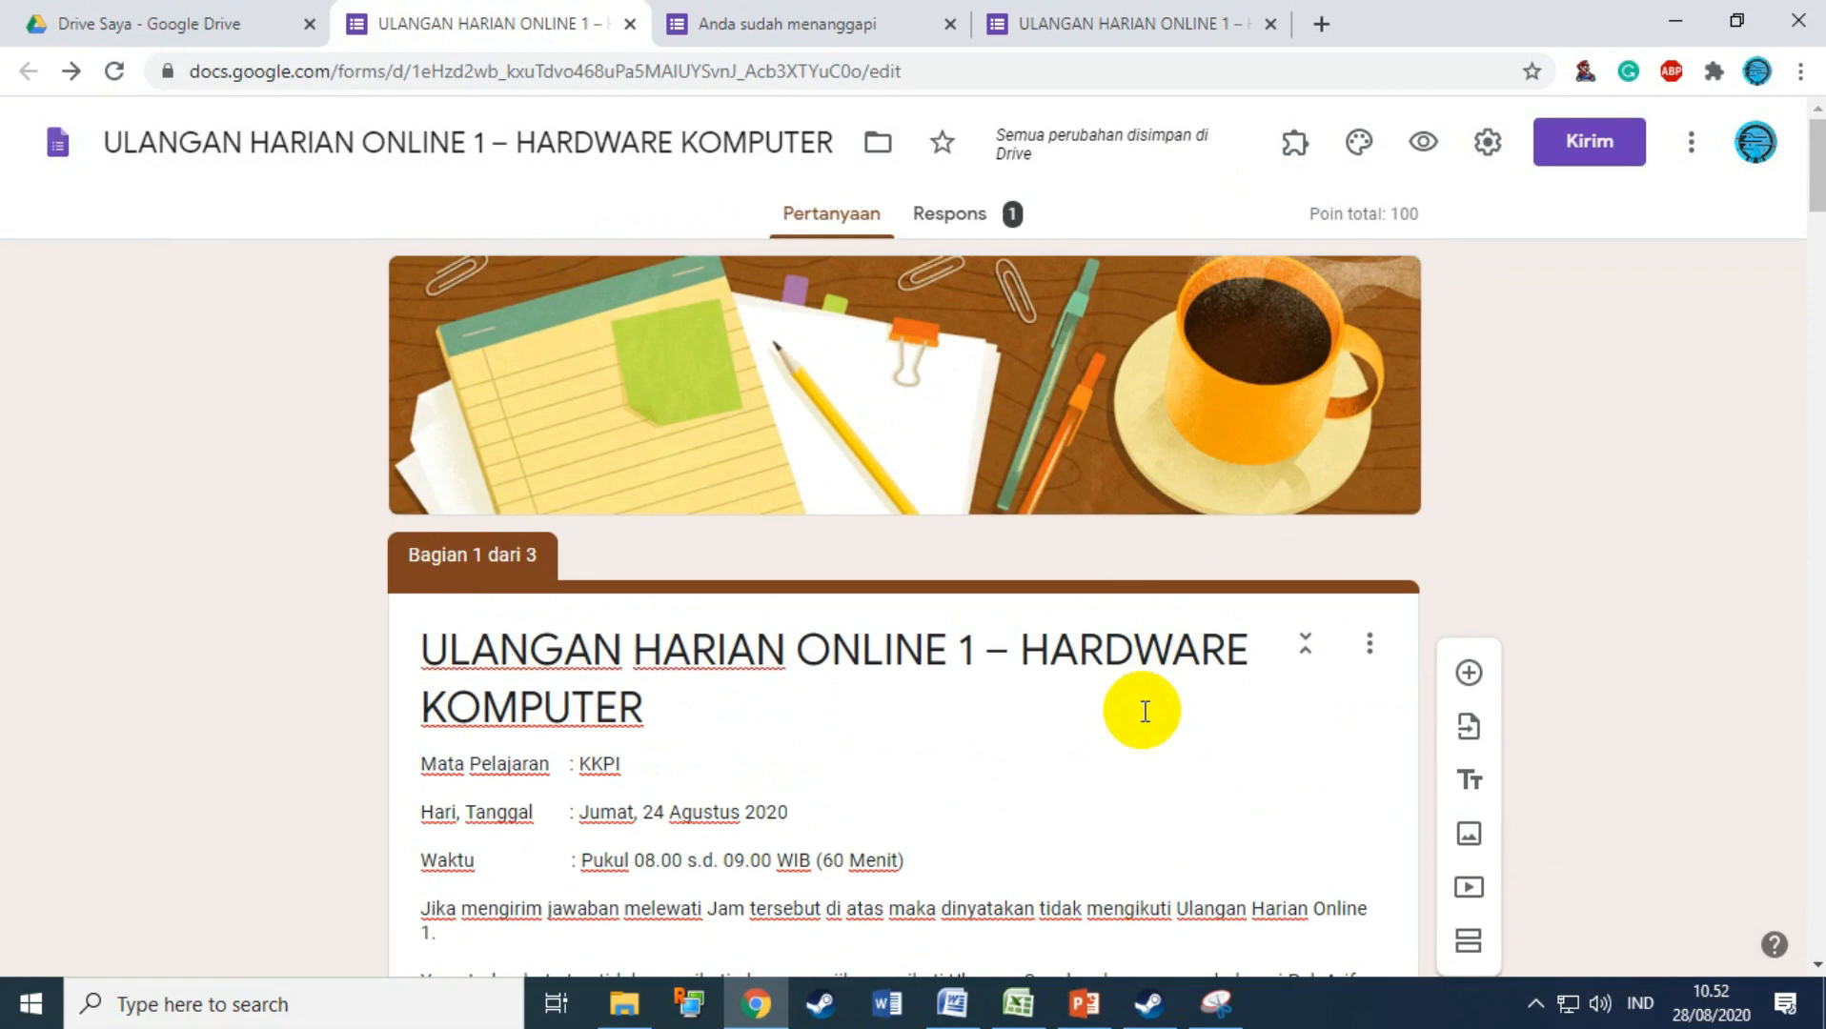